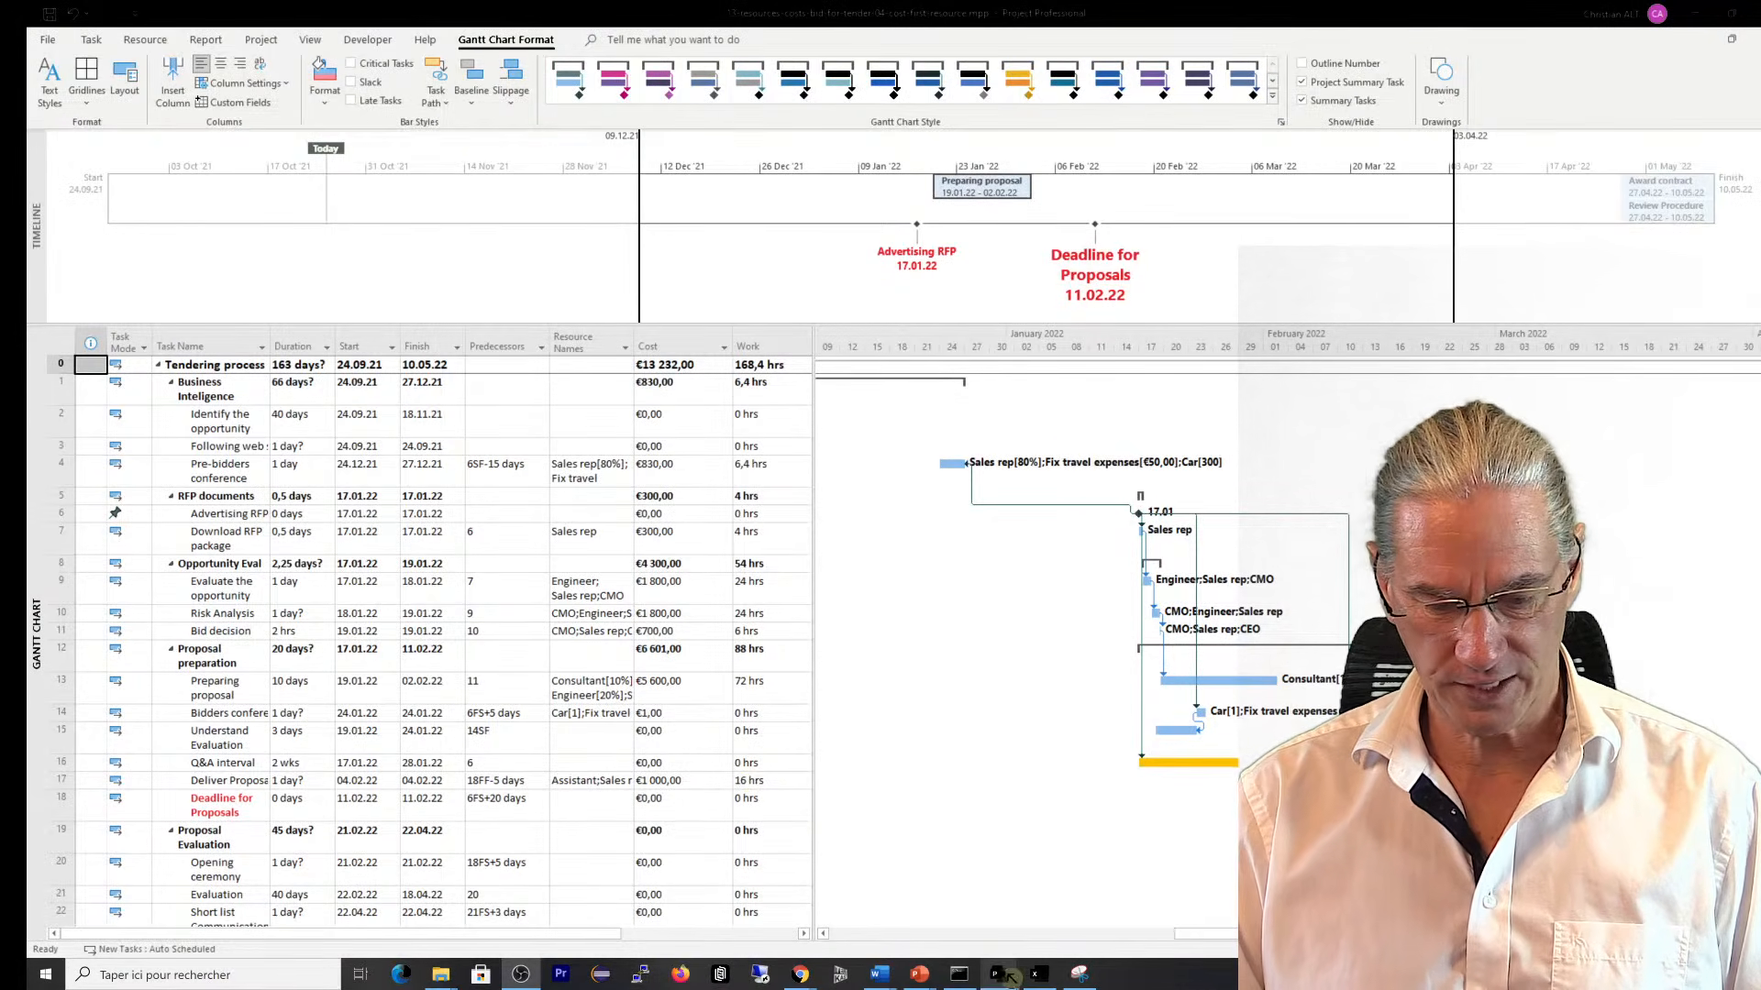
# Switch to the open project 13-resources-costs-bid-for-tender-start.mpp
pyautogui.moveTo(1008, 977)
pyautogui.moveTo(1000, 896)
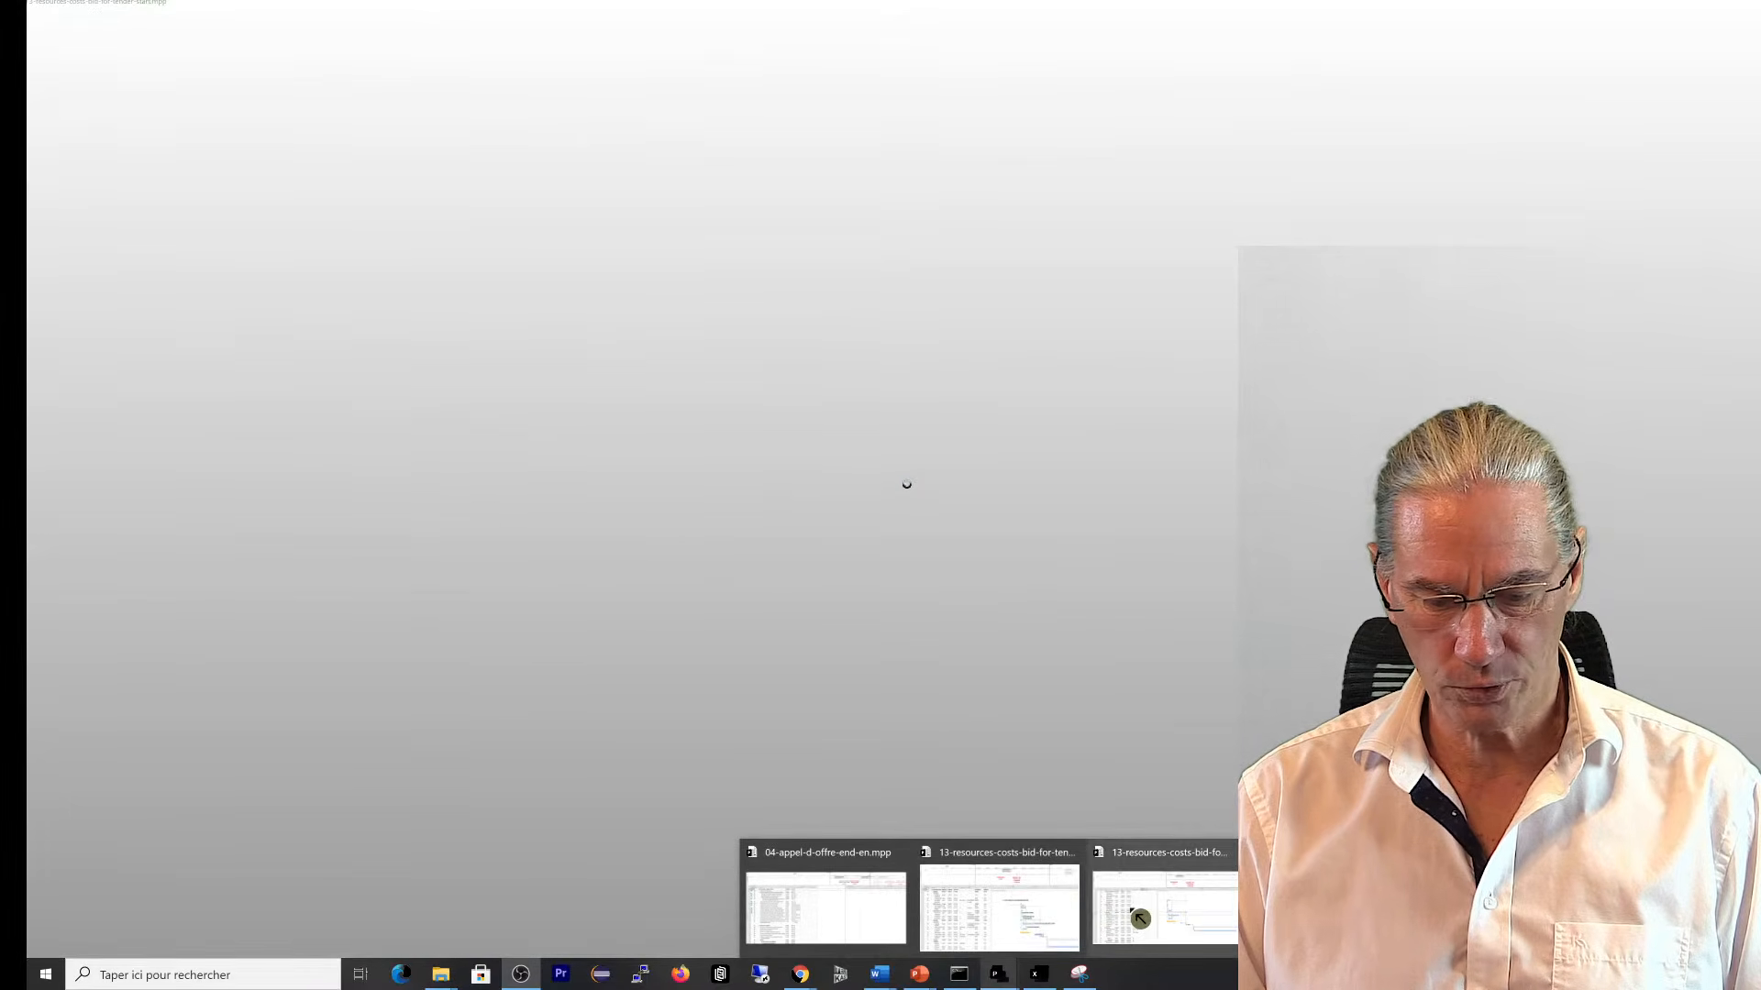
pyautogui.click(1140, 919)
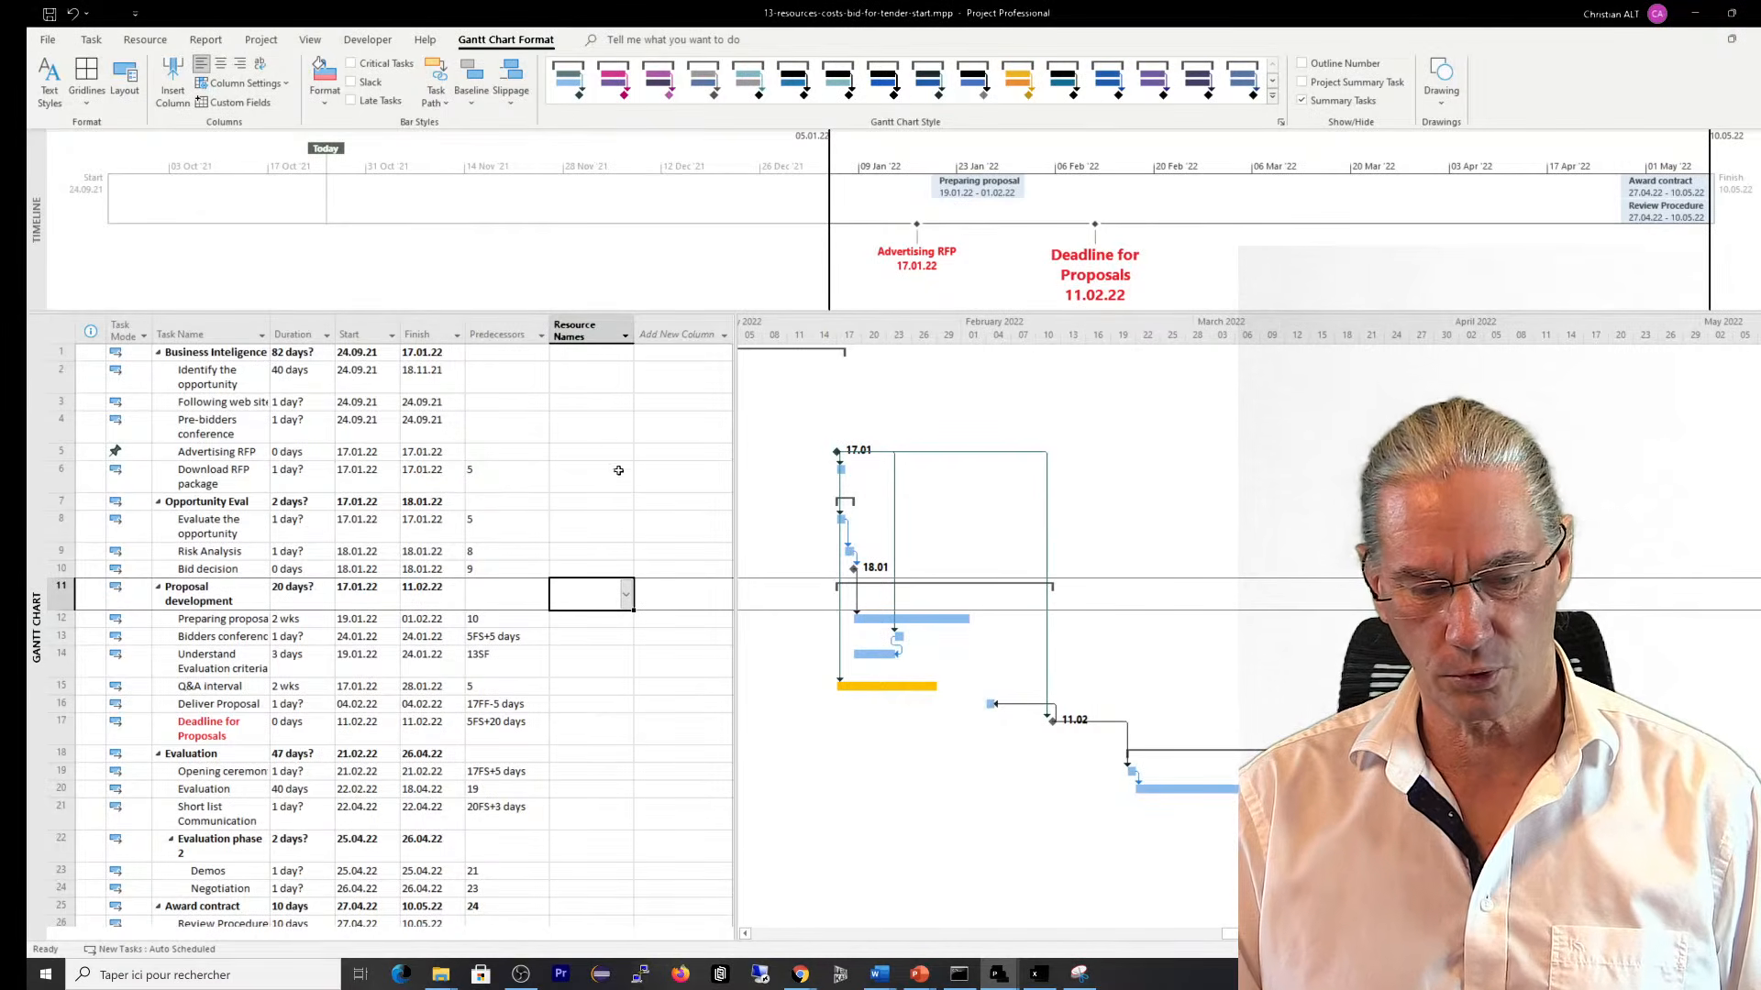
pyautogui.click(584, 328)
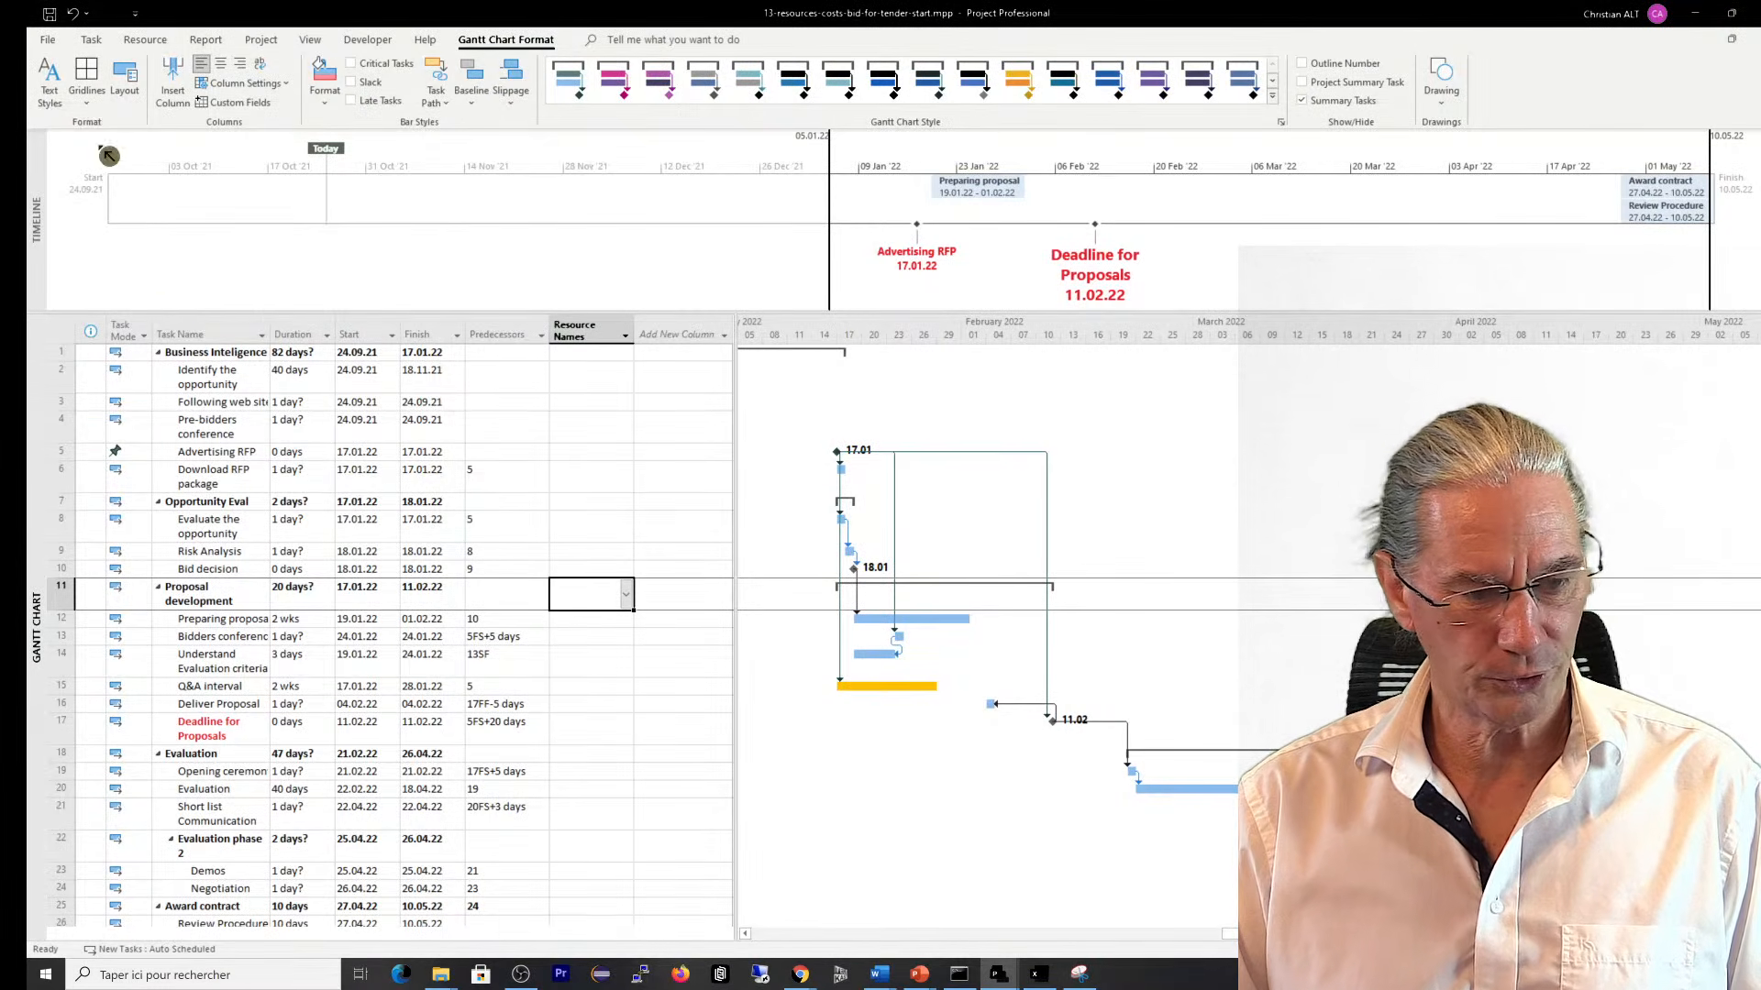
# Change the project view from the Gantt chart to the Resource Sheet
pyautogui.click(91, 40)
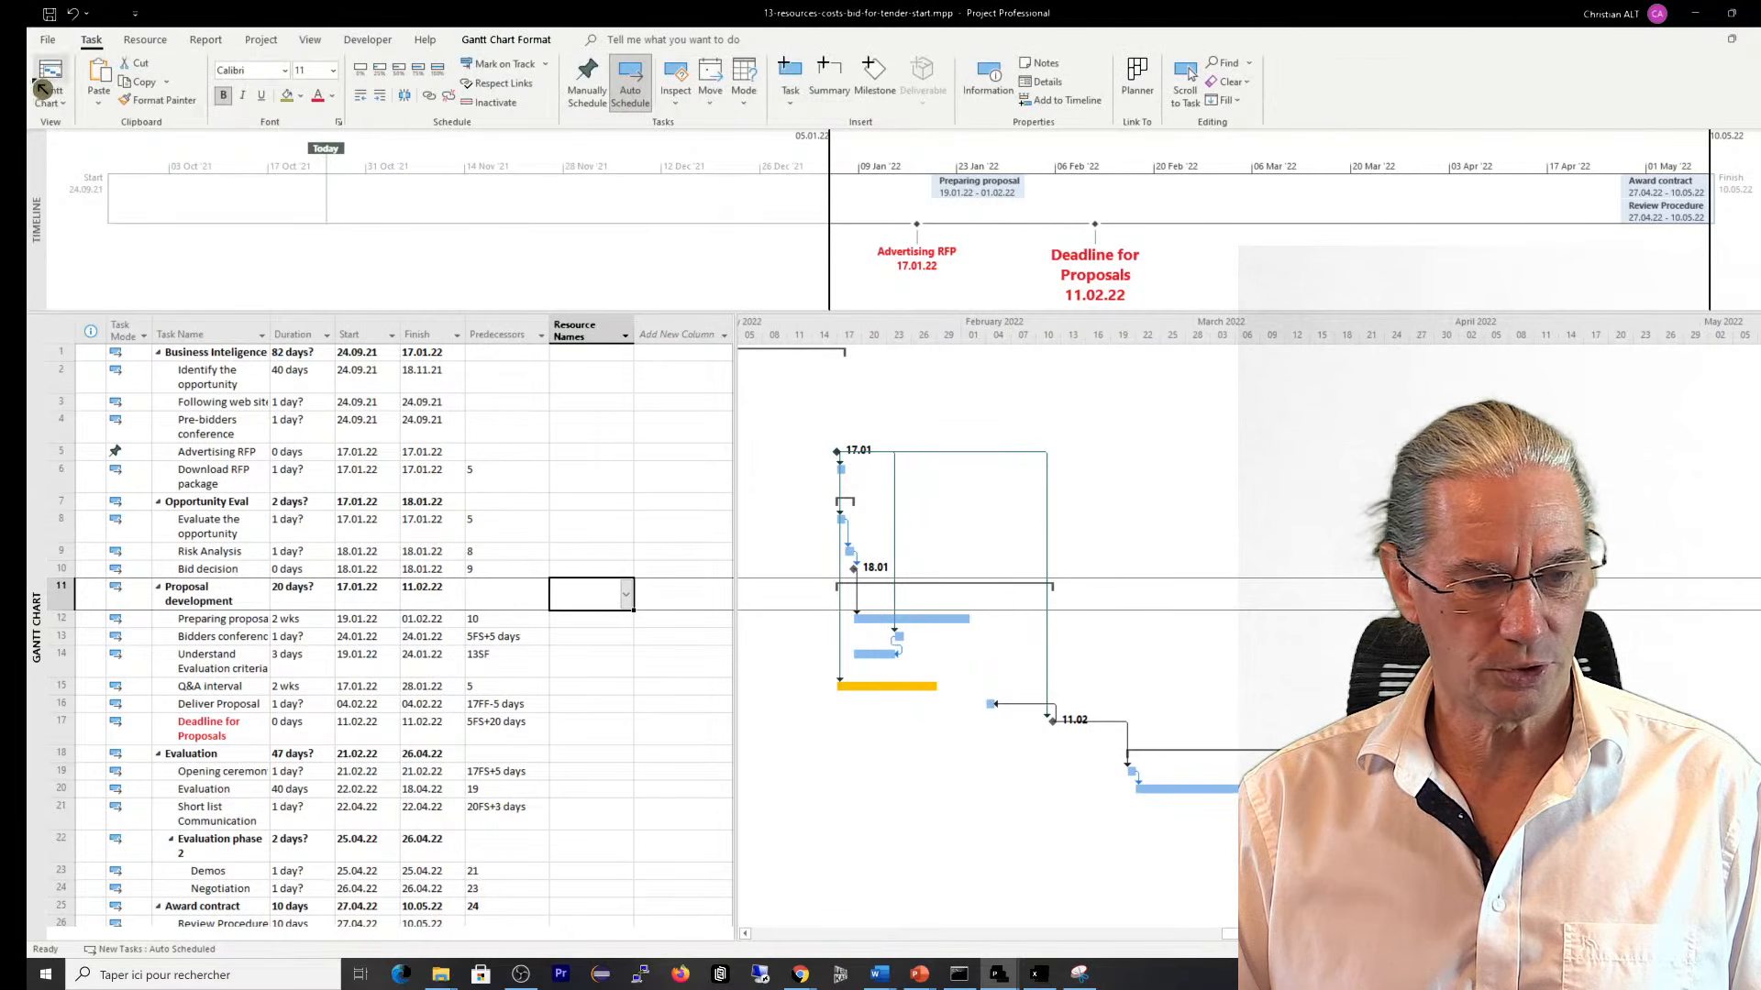
pyautogui.click(66, 108)
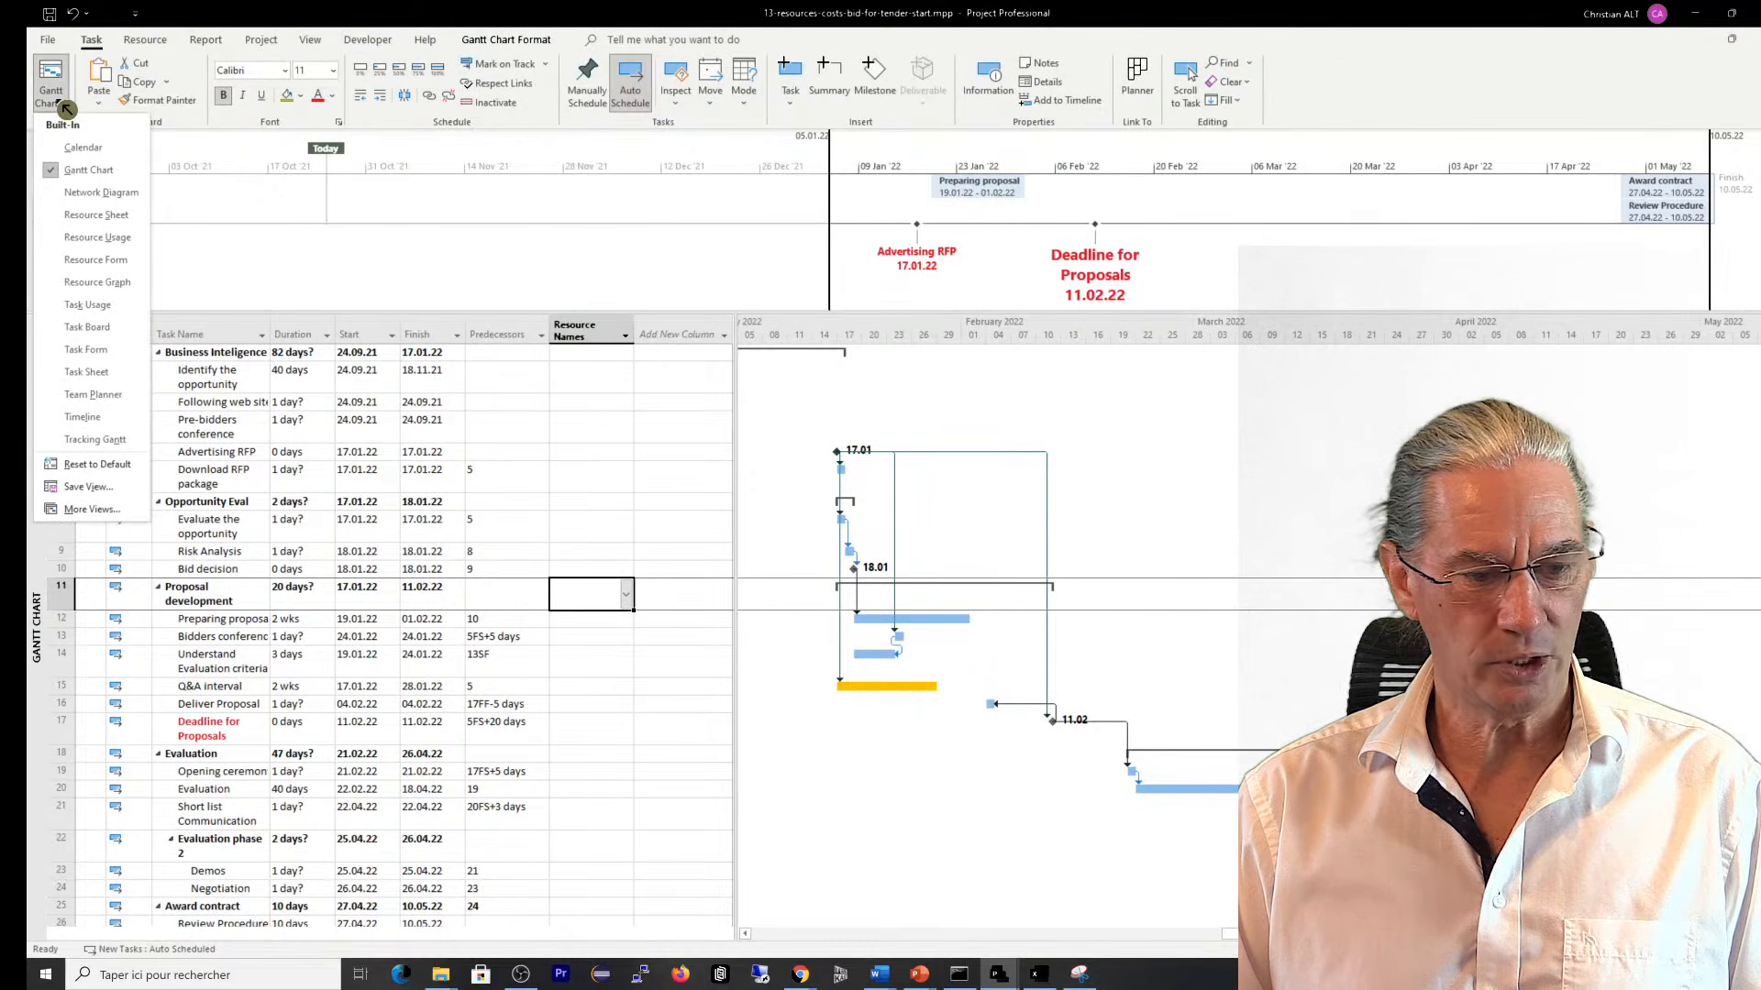
pyautogui.click(99, 215)
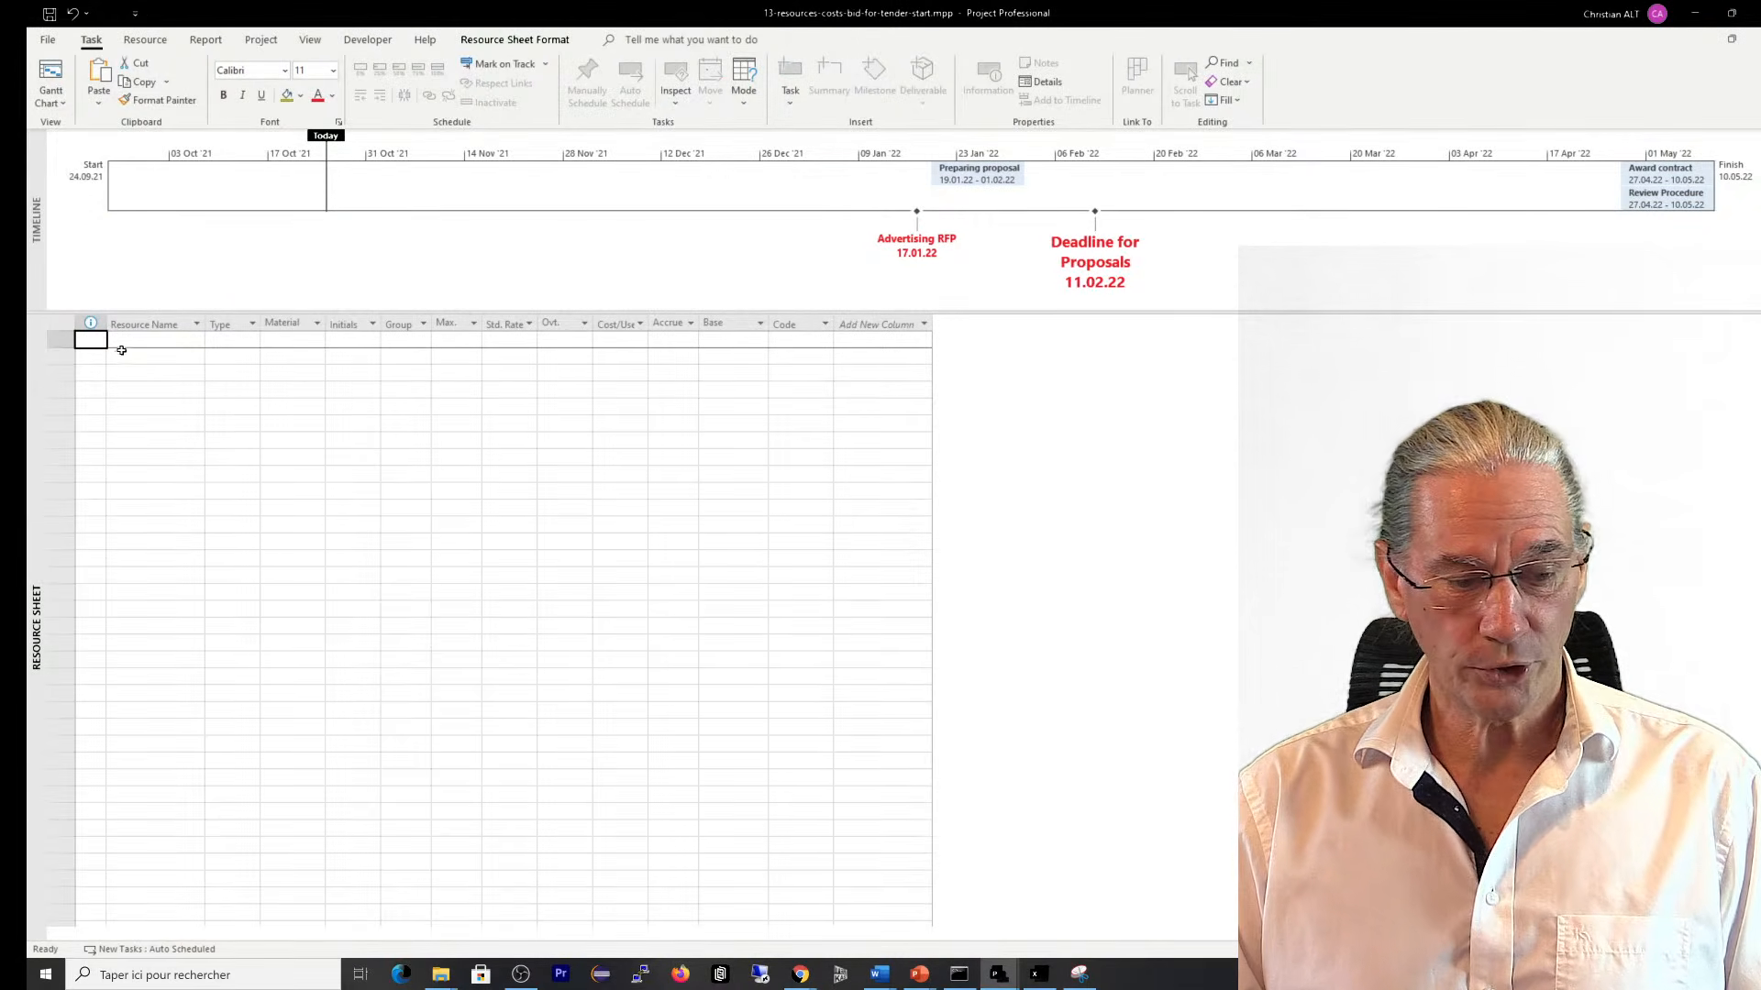
# Add the resources Assistant, Sales rep and CMO on the first three rows of the resource sheet
pyautogui.click(131, 342)
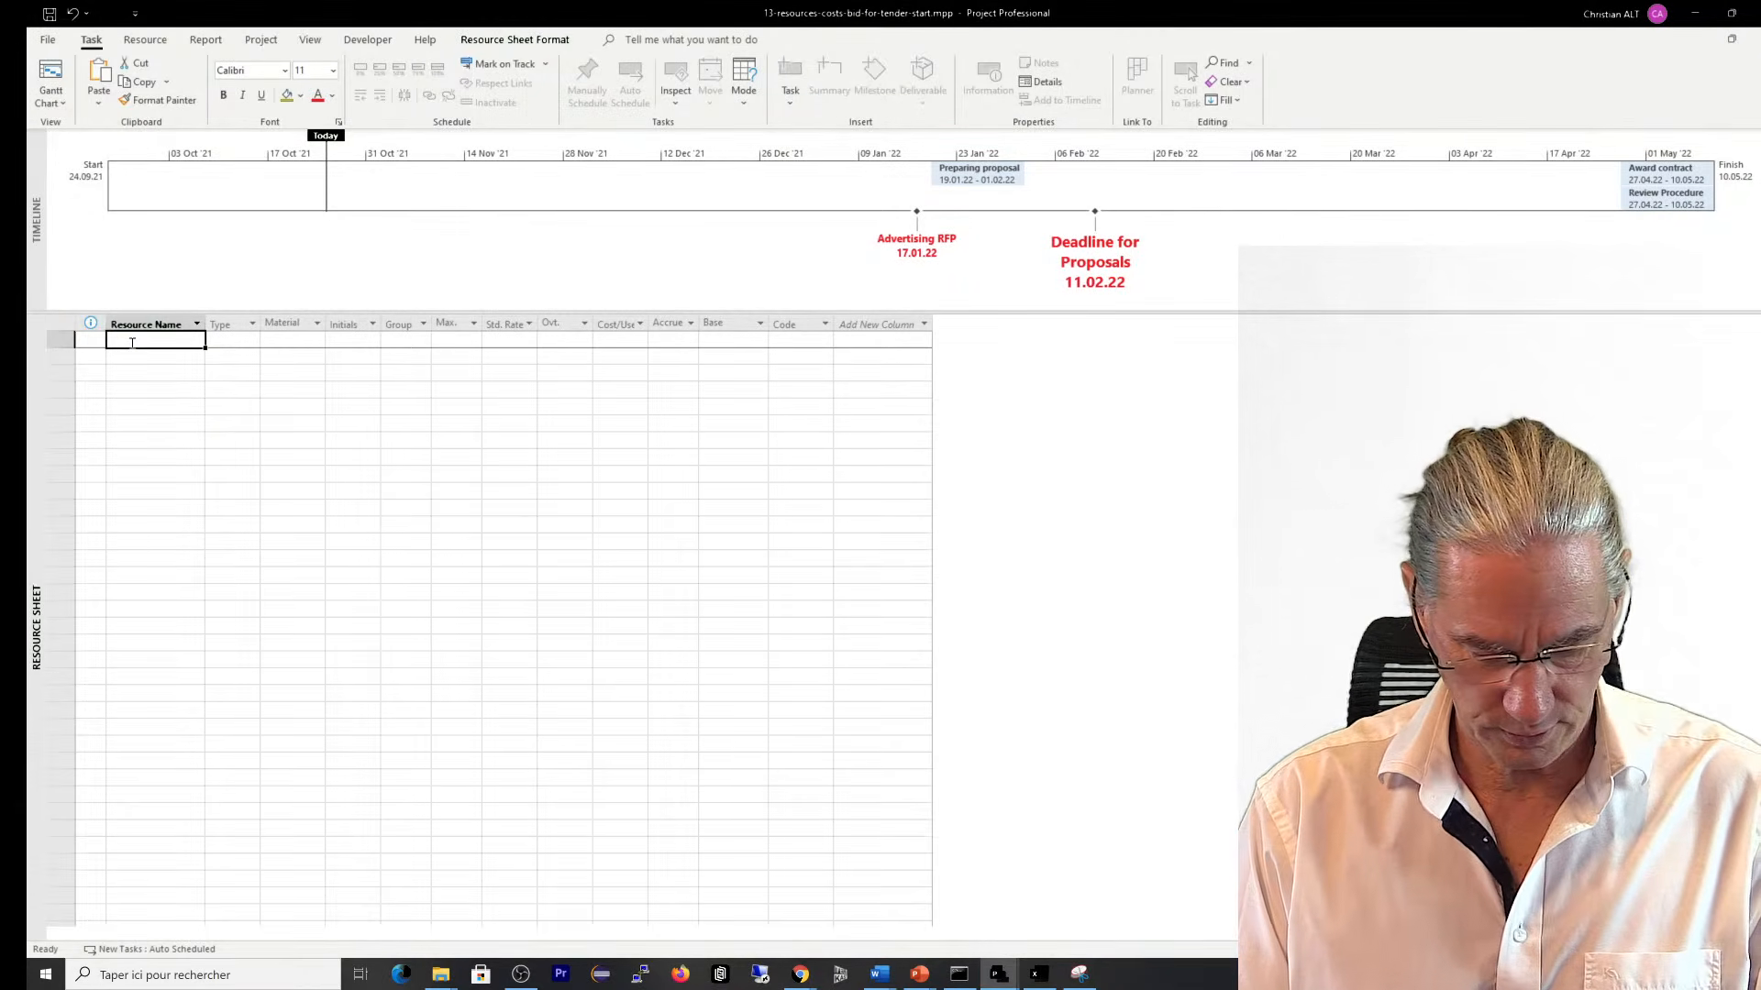
pyautogui.write('Assistant')
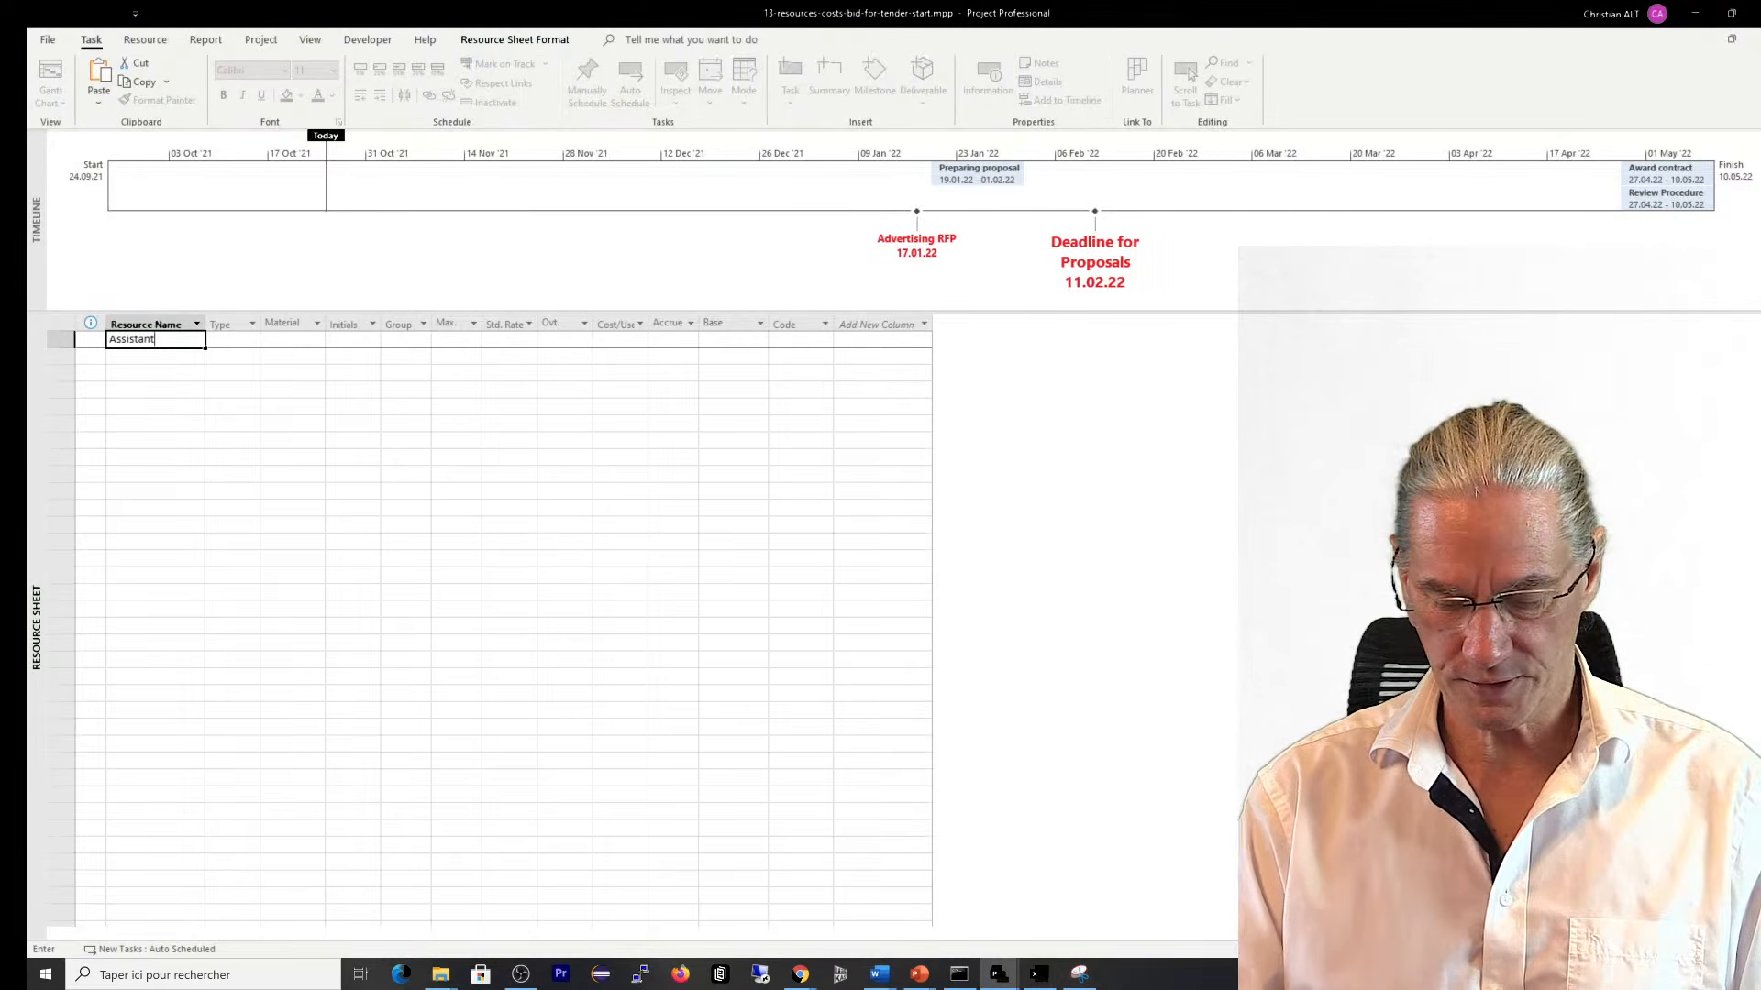
pyautogui.press('Return')
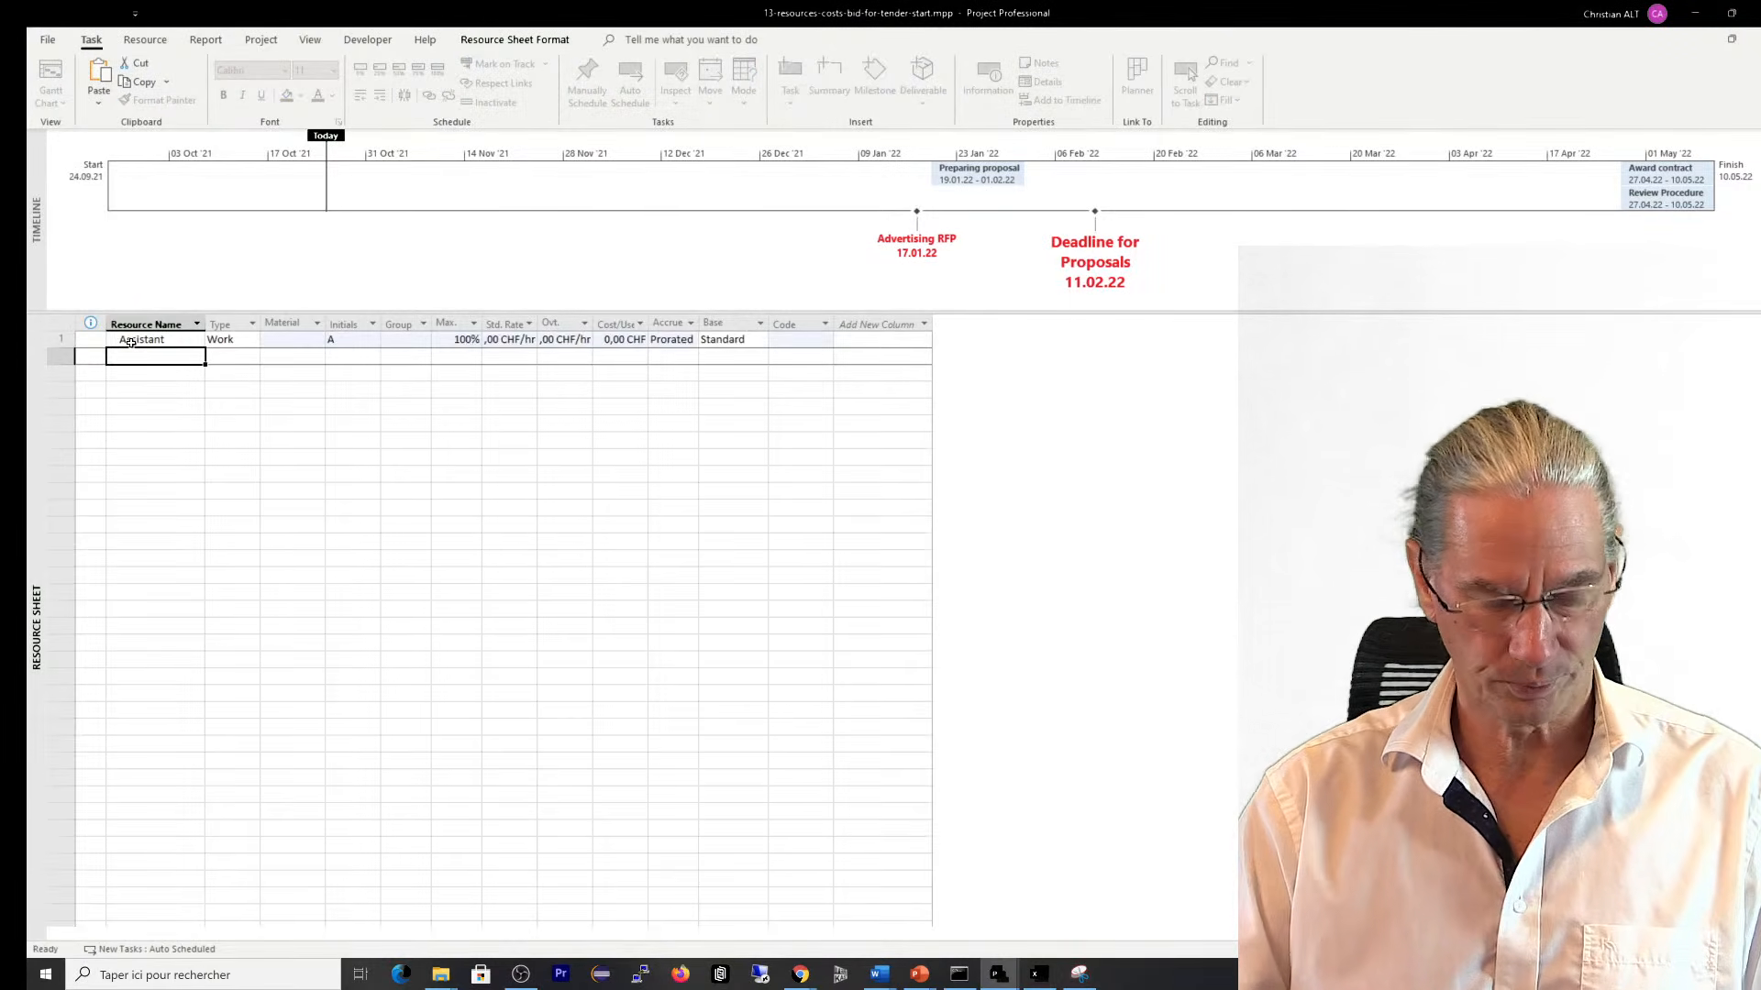
pyautogui.write('Sale')
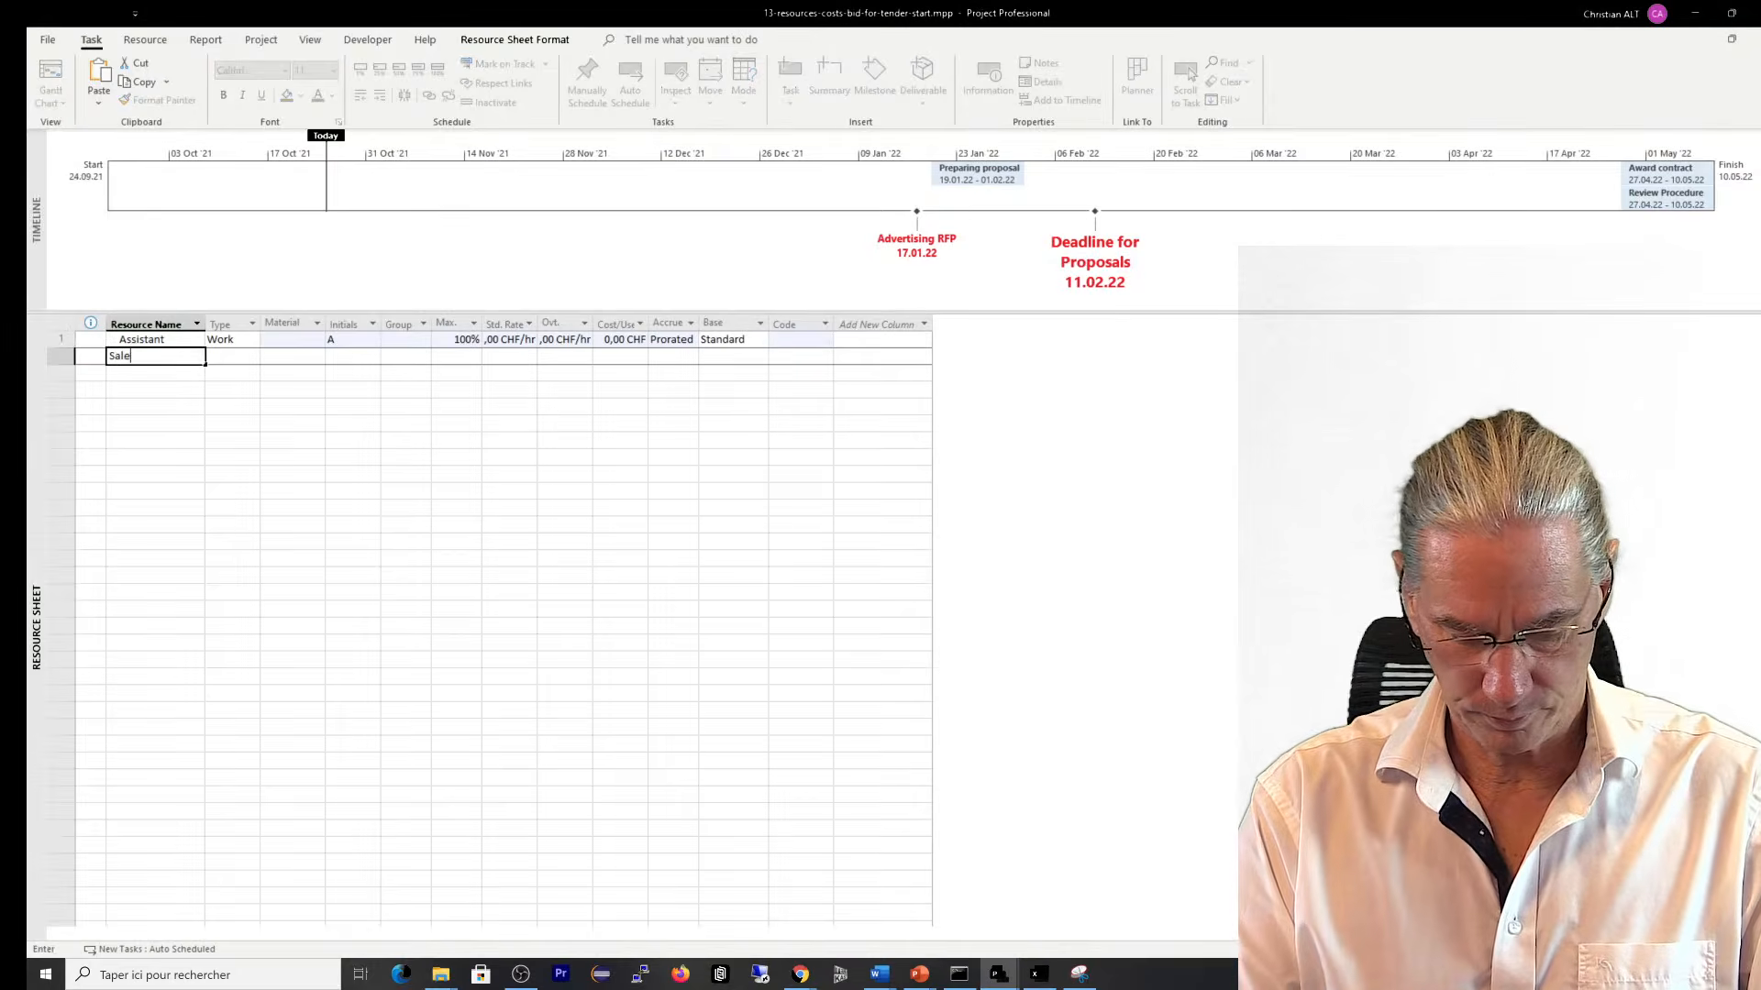
pyautogui.write('s rep')
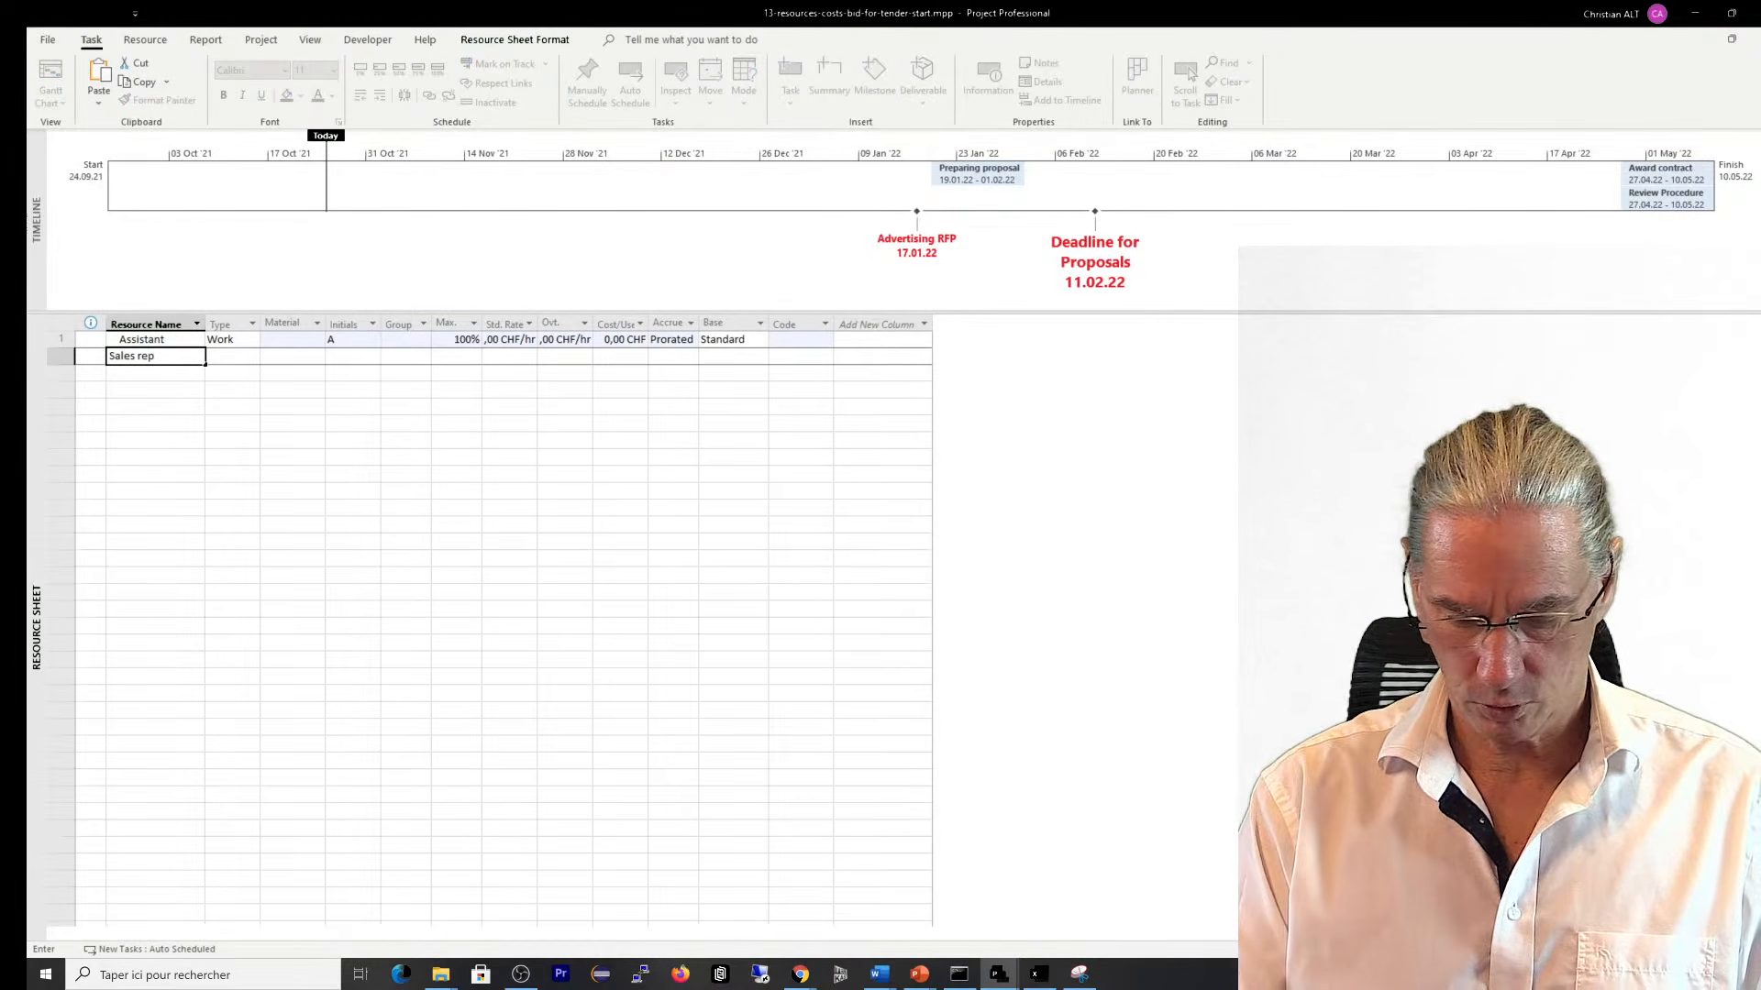
pyautogui.press('Return')
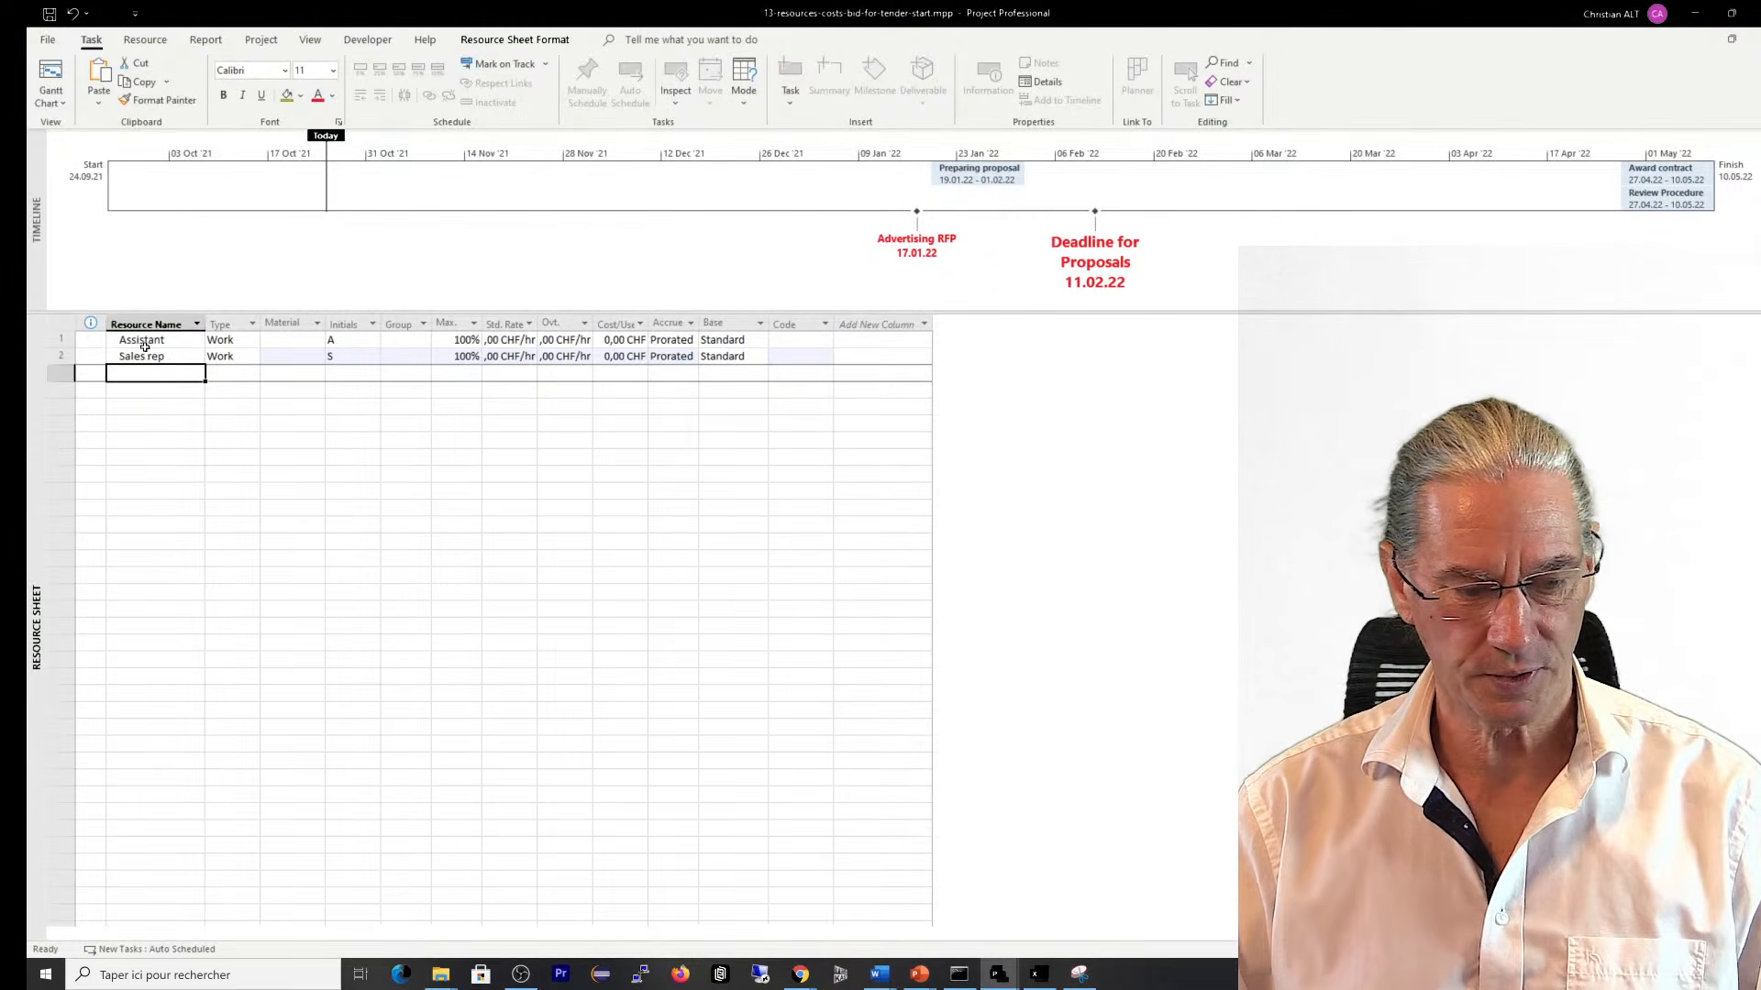
pyautogui.click(126, 378)
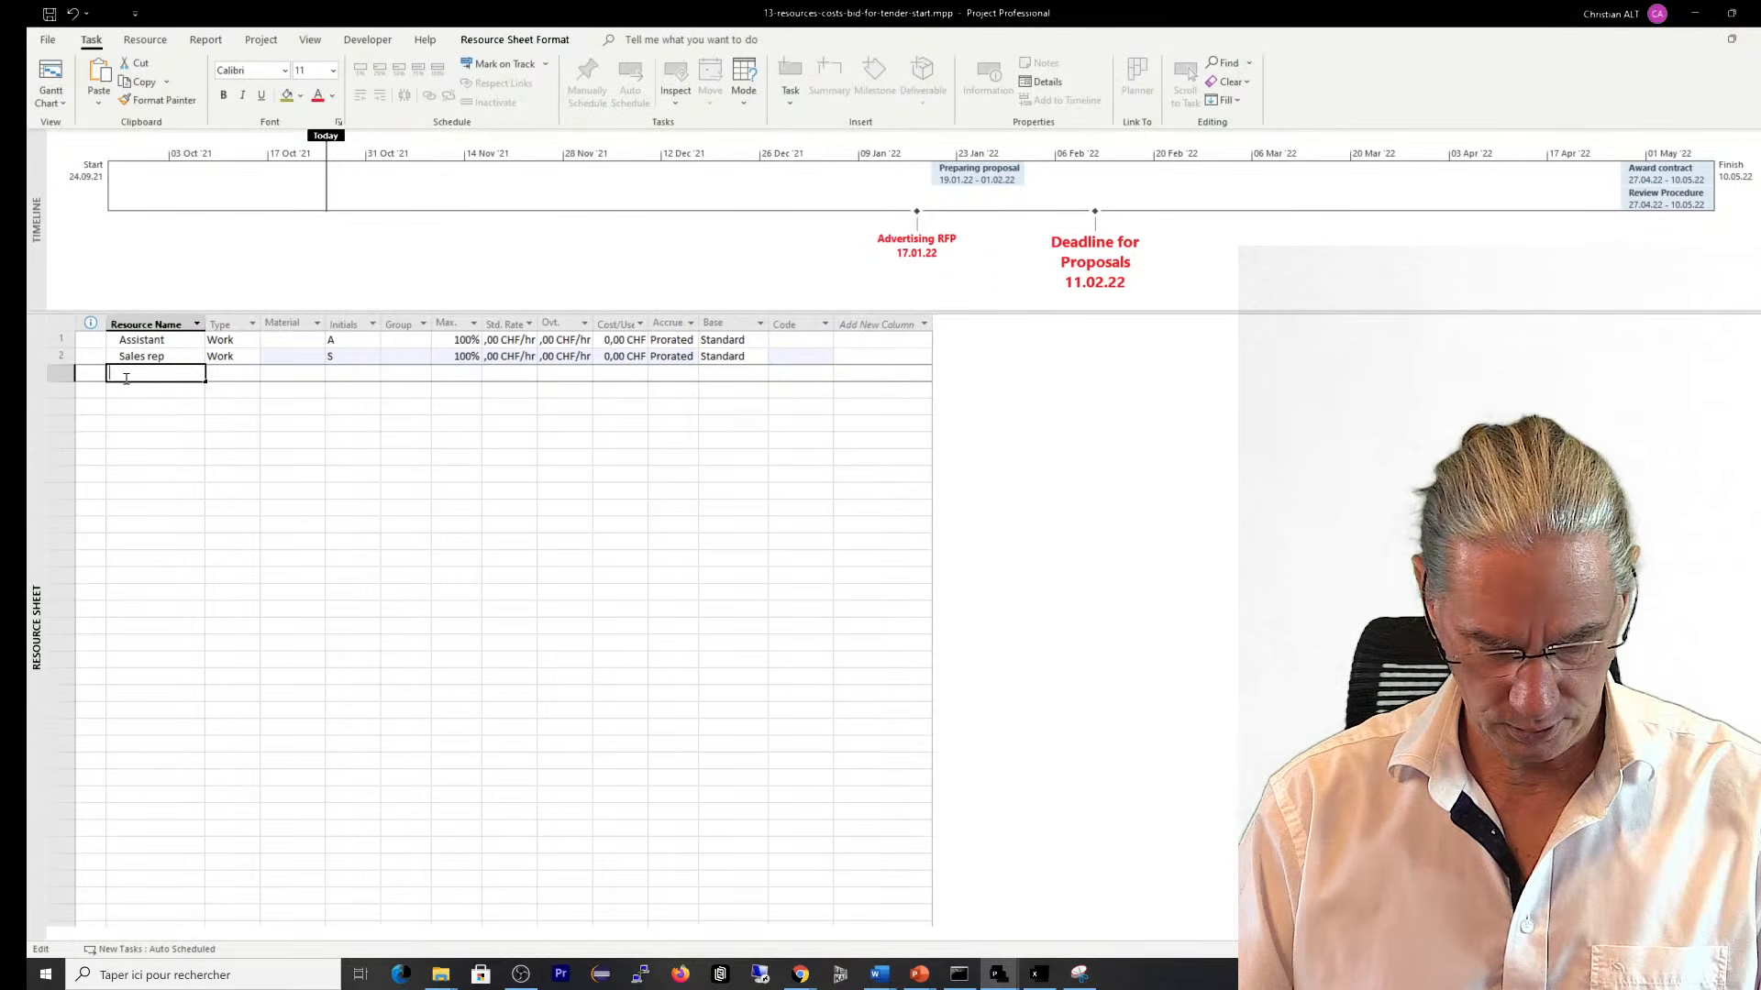
pyautogui.write('CM')
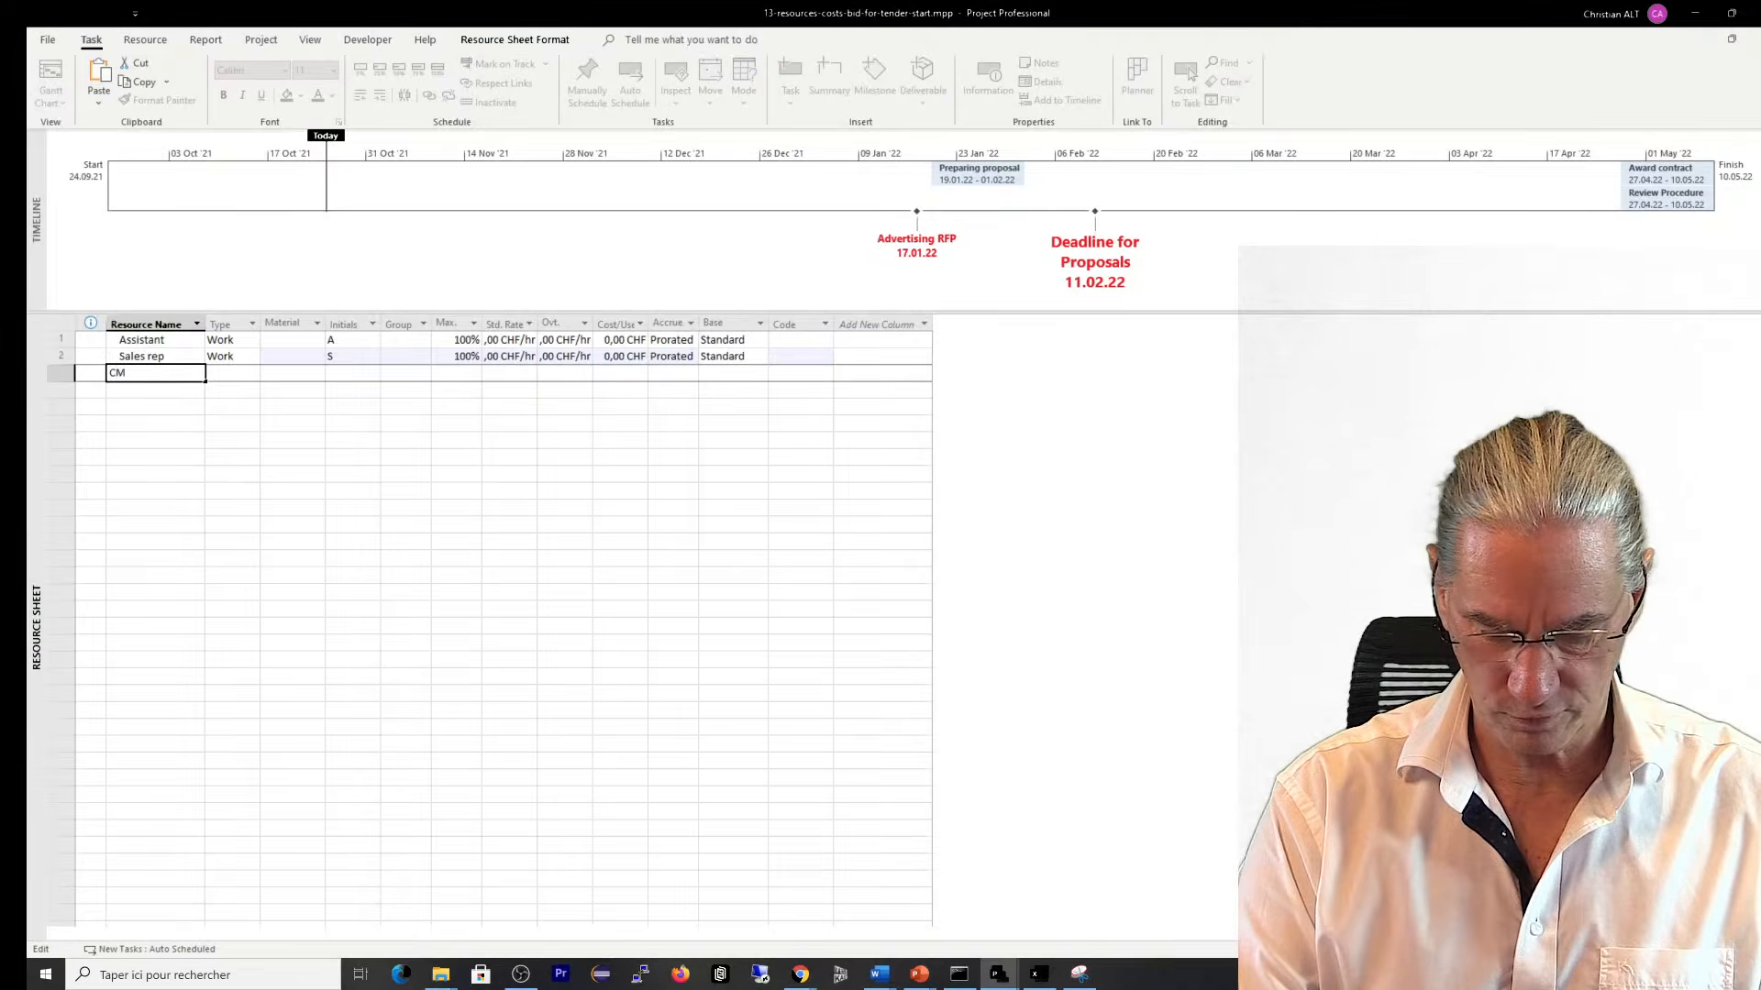
pyautogui.write('O')
pyautogui.press('Return')
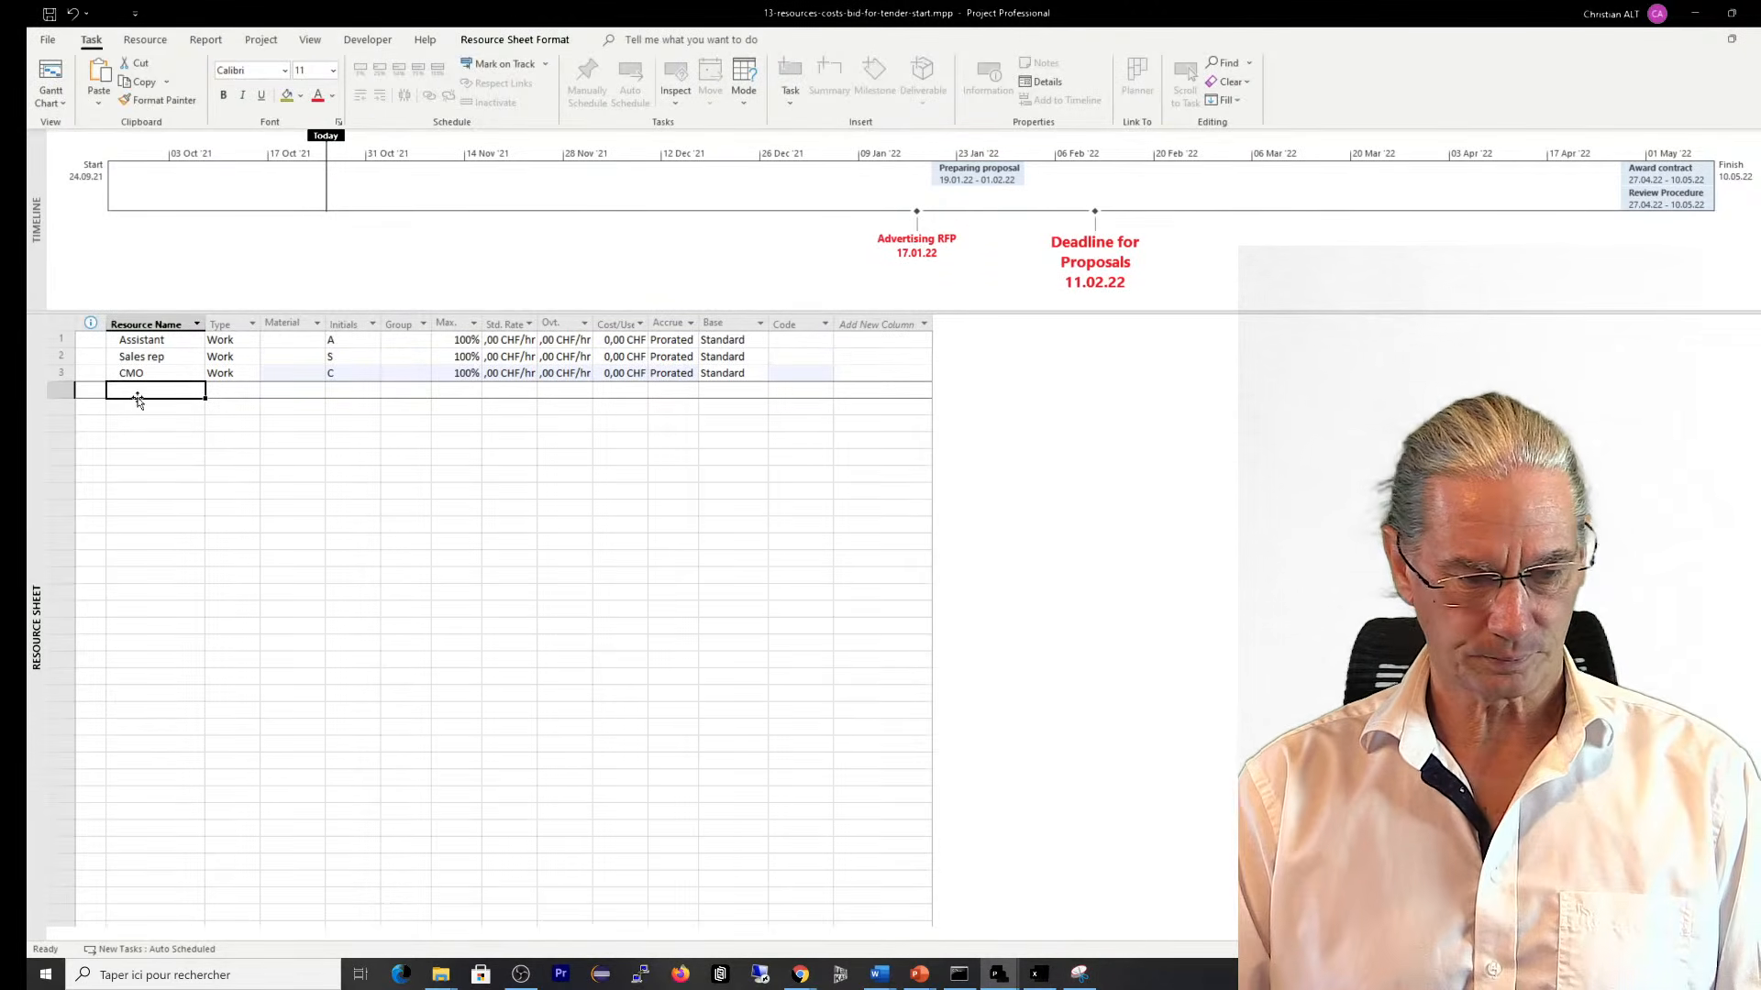
# Add the resources Engineer and CEO below CMO in the resource sheet
pyautogui.click(140, 392)
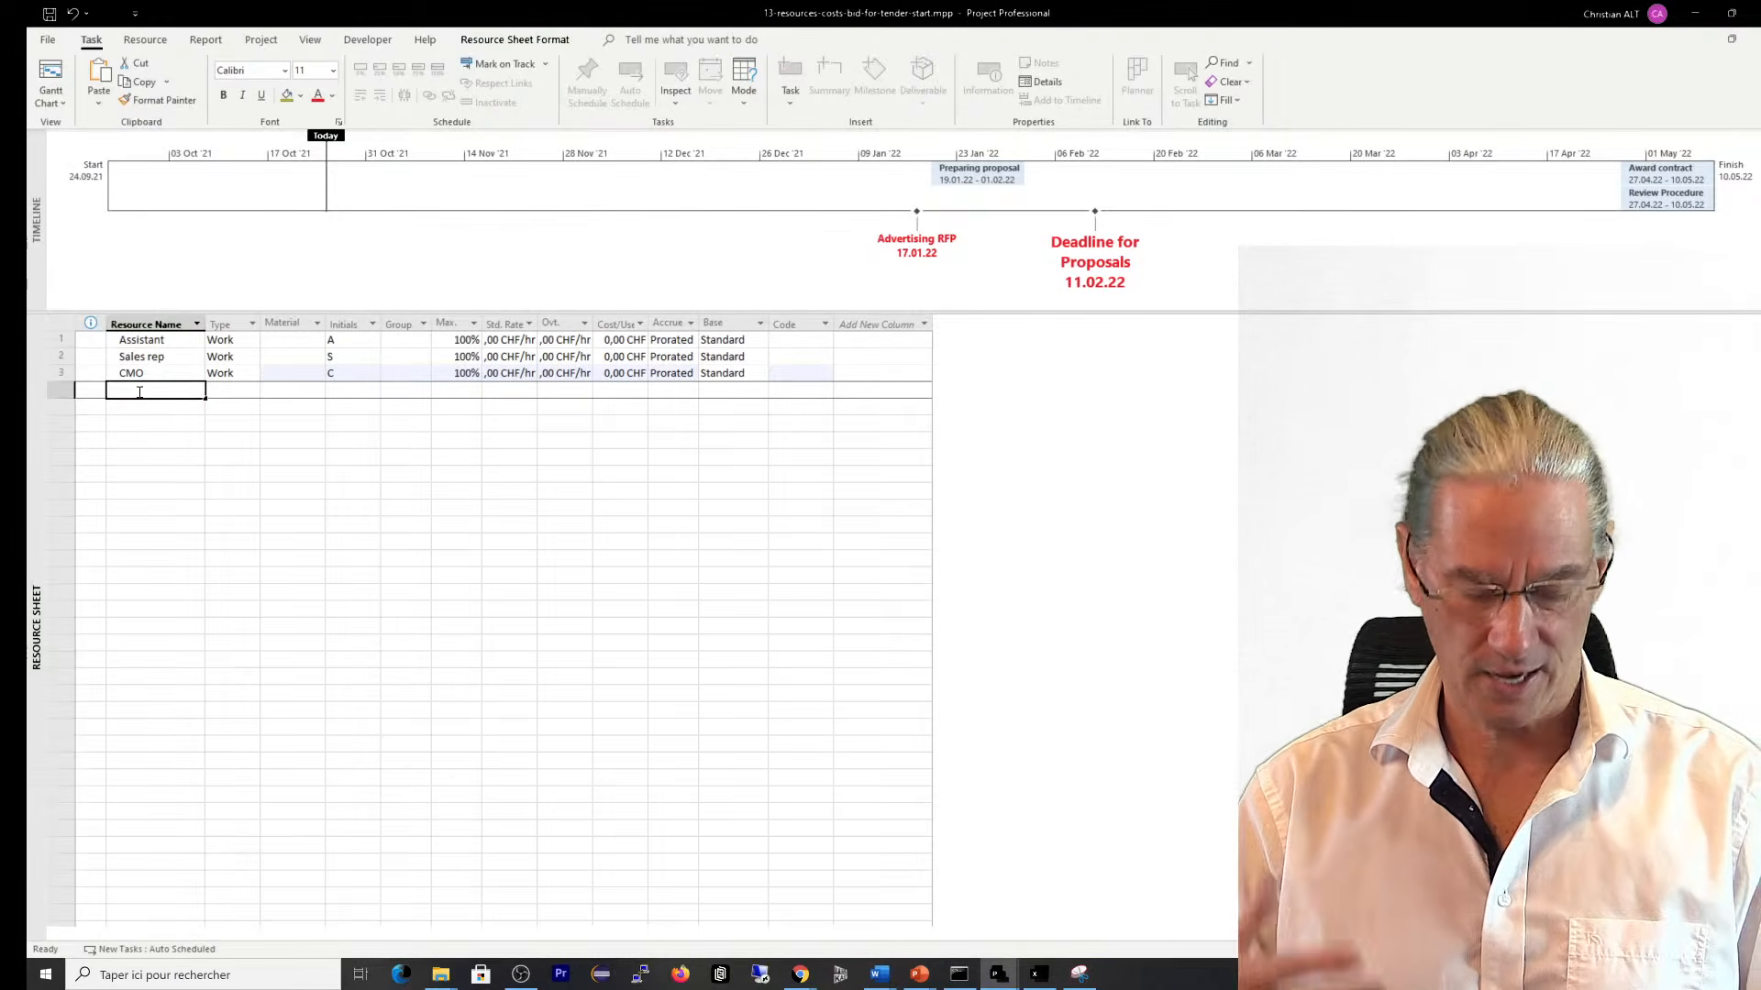
pyautogui.write('Engineer')
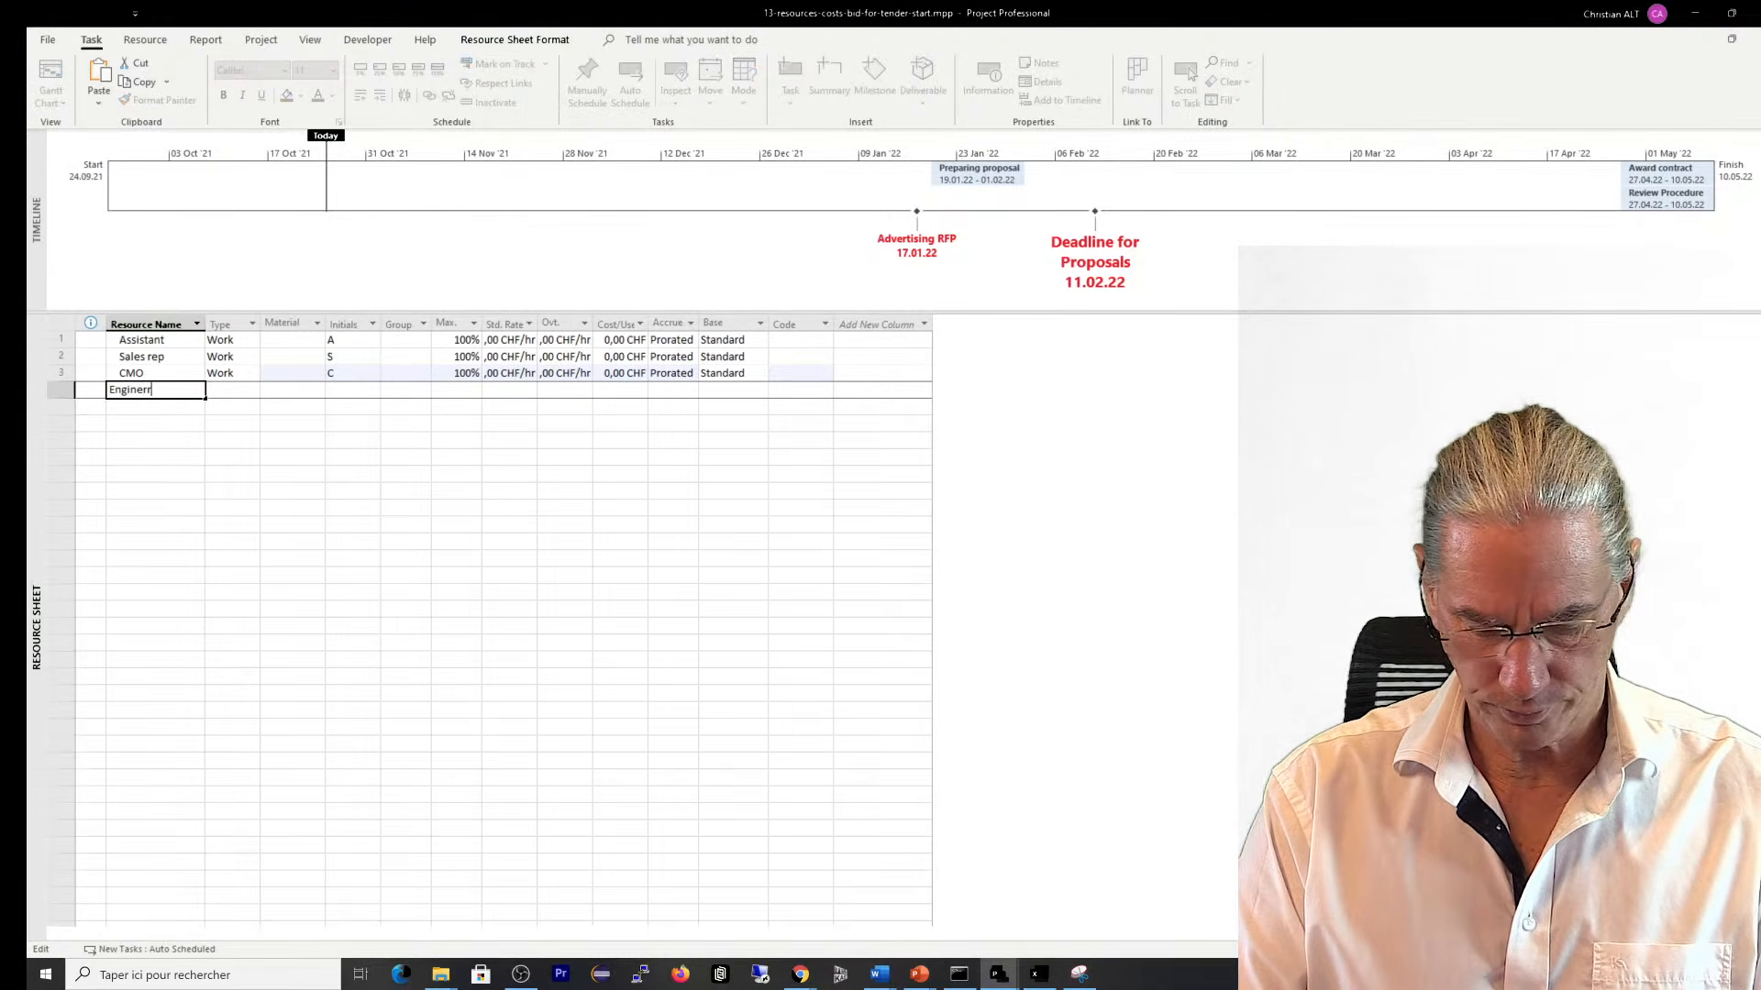
pyautogui.press('BackSpace')
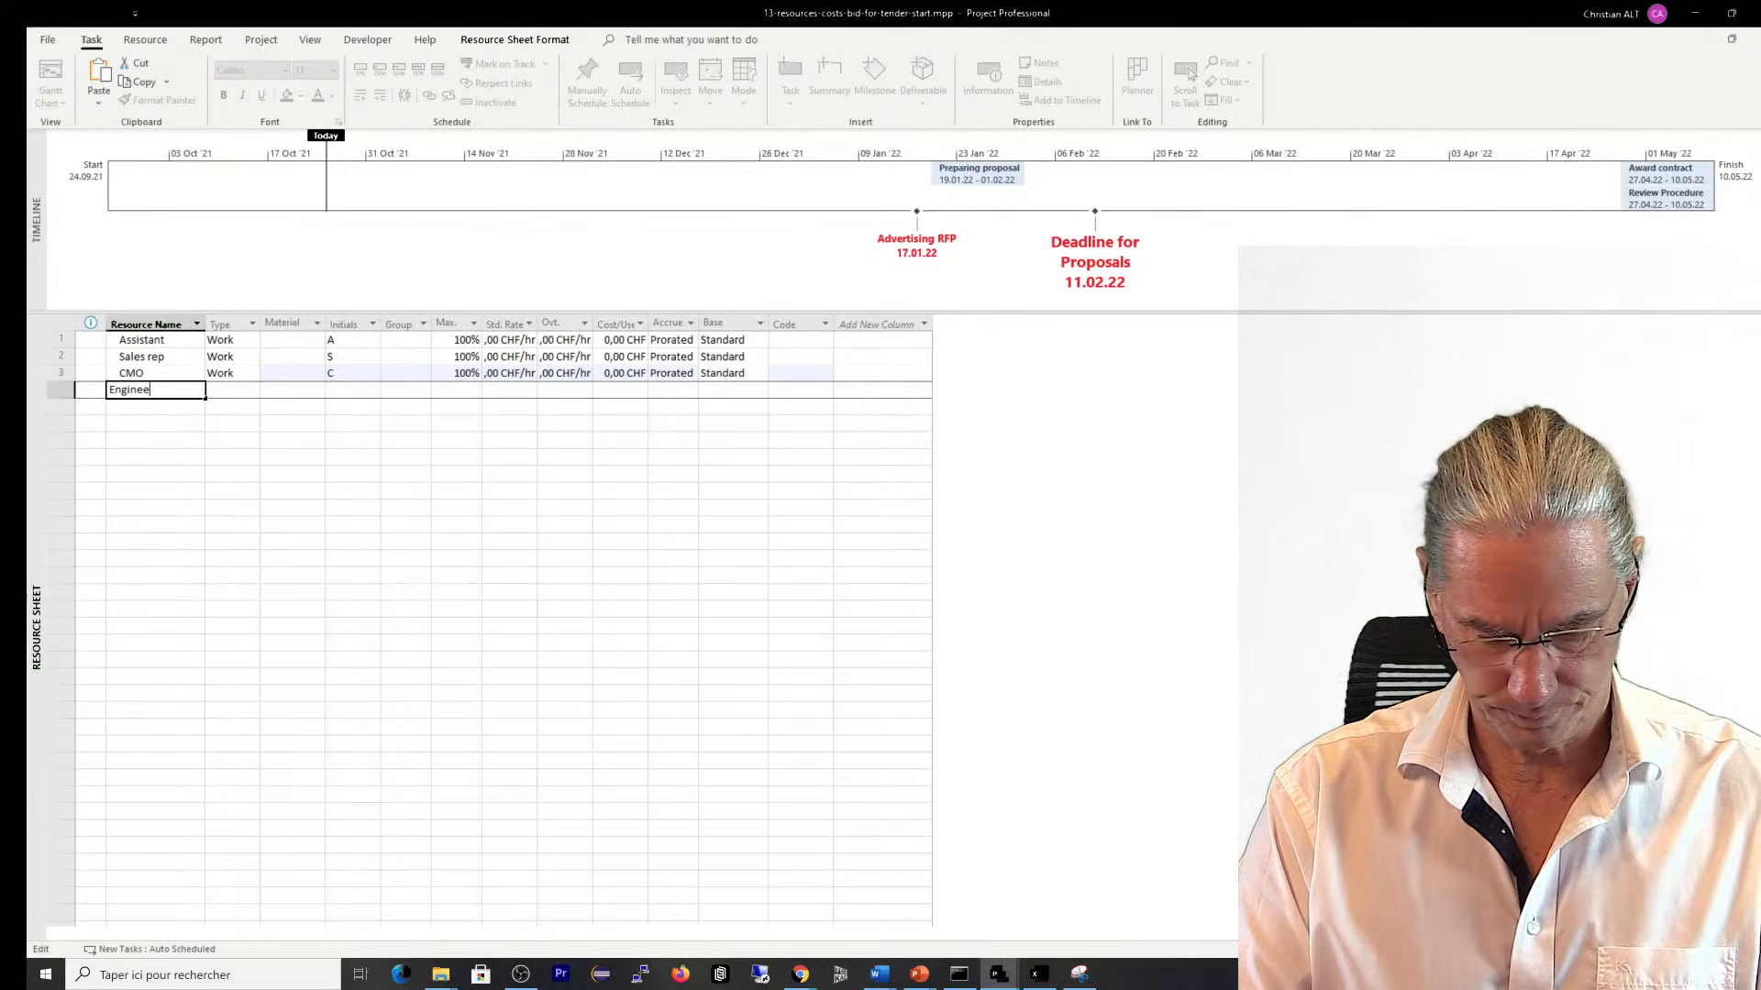
pyautogui.press('Return')
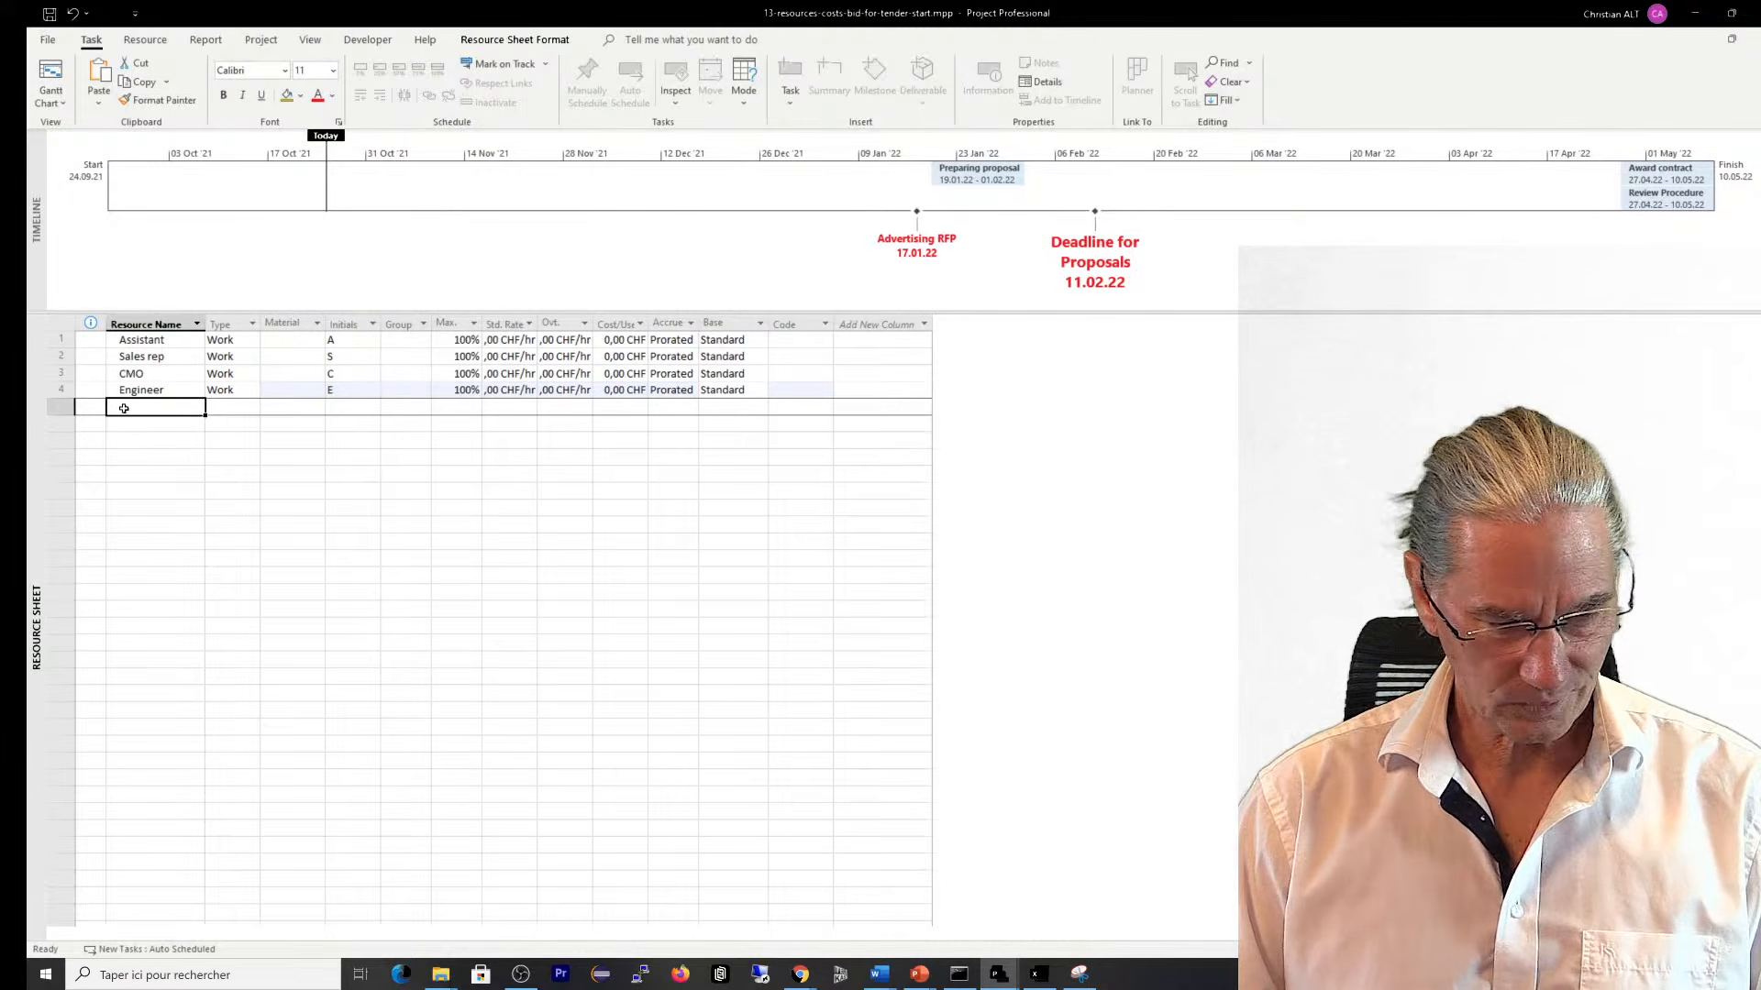
pyautogui.click(125, 409)
pyautogui.write('CEO')
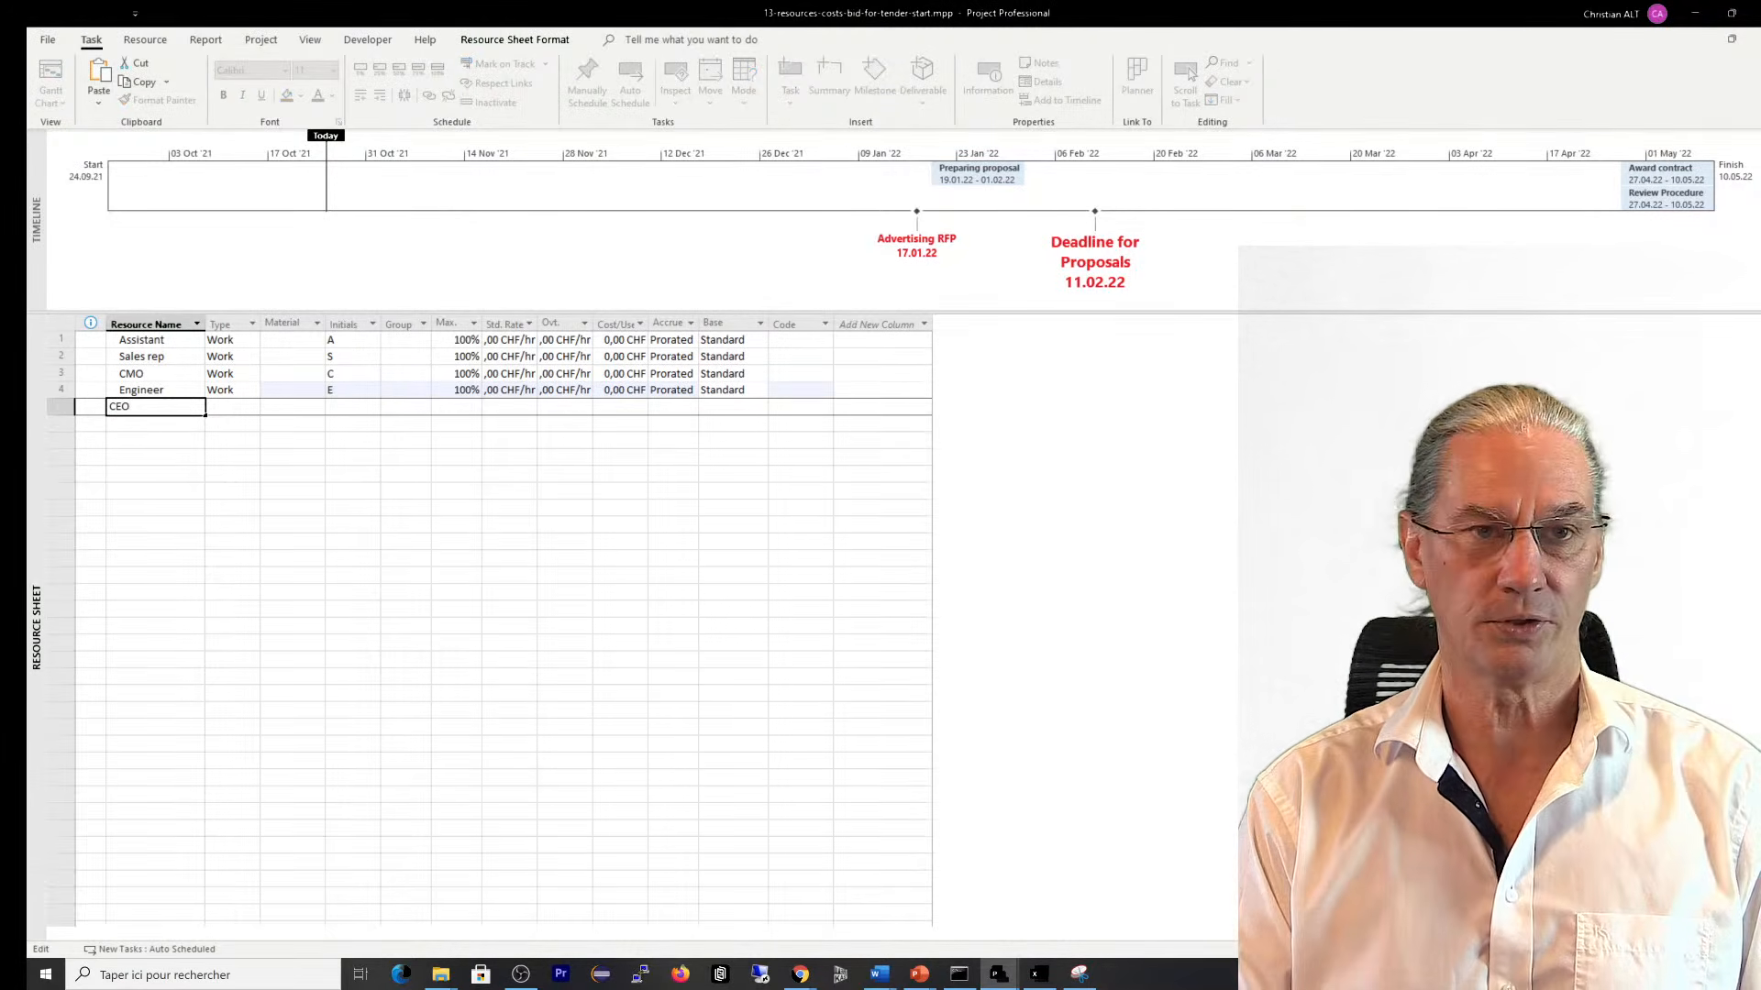
pyautogui.press('Return')
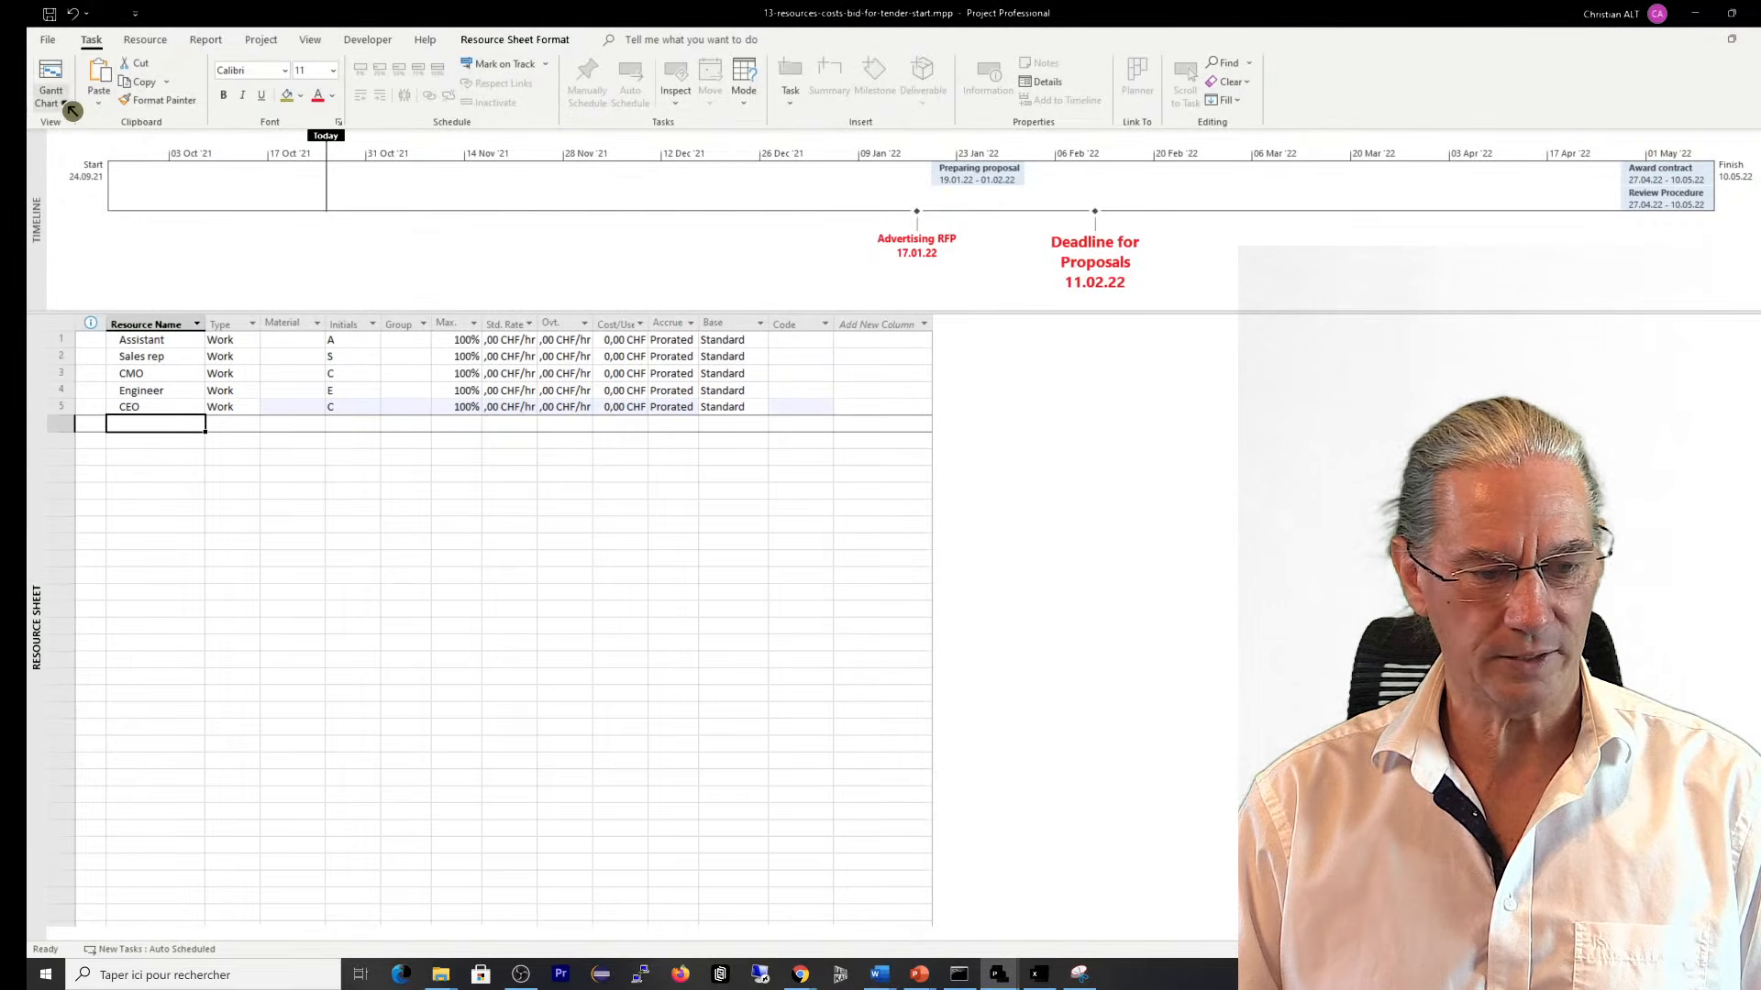
# Set the project's display currency to EUR in the project options
pyautogui.click(49, 42)
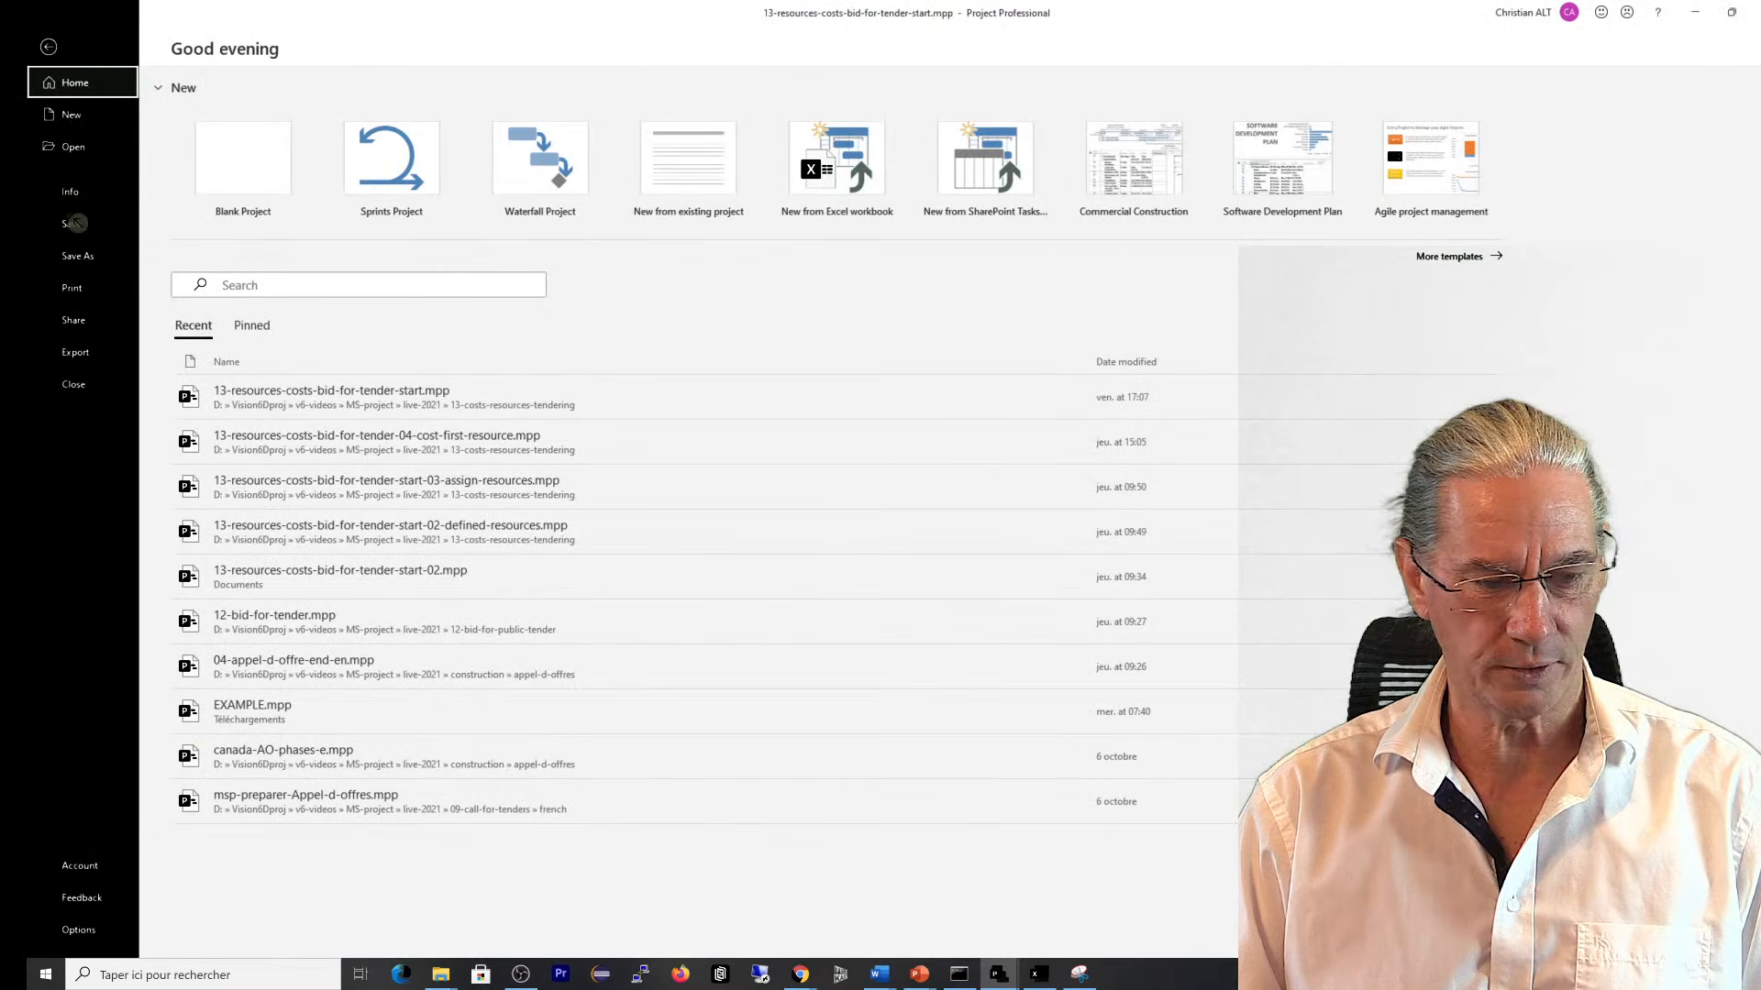
pyautogui.click(92, 929)
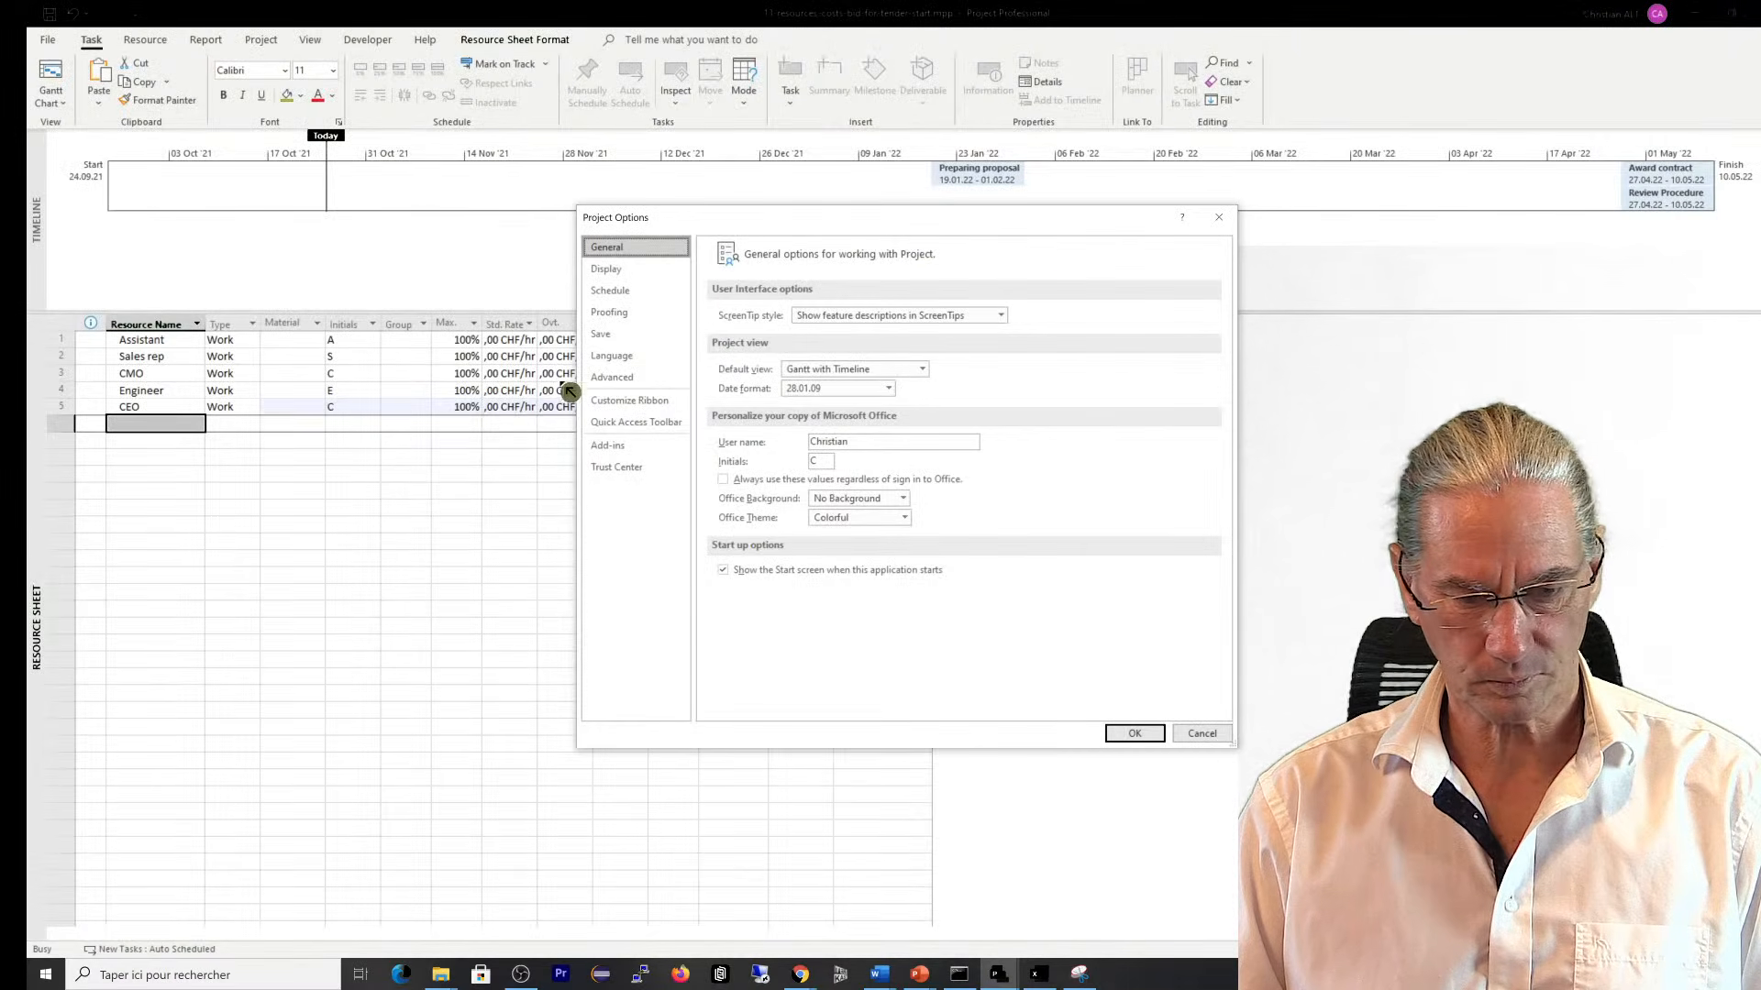
pyautogui.click(616, 272)
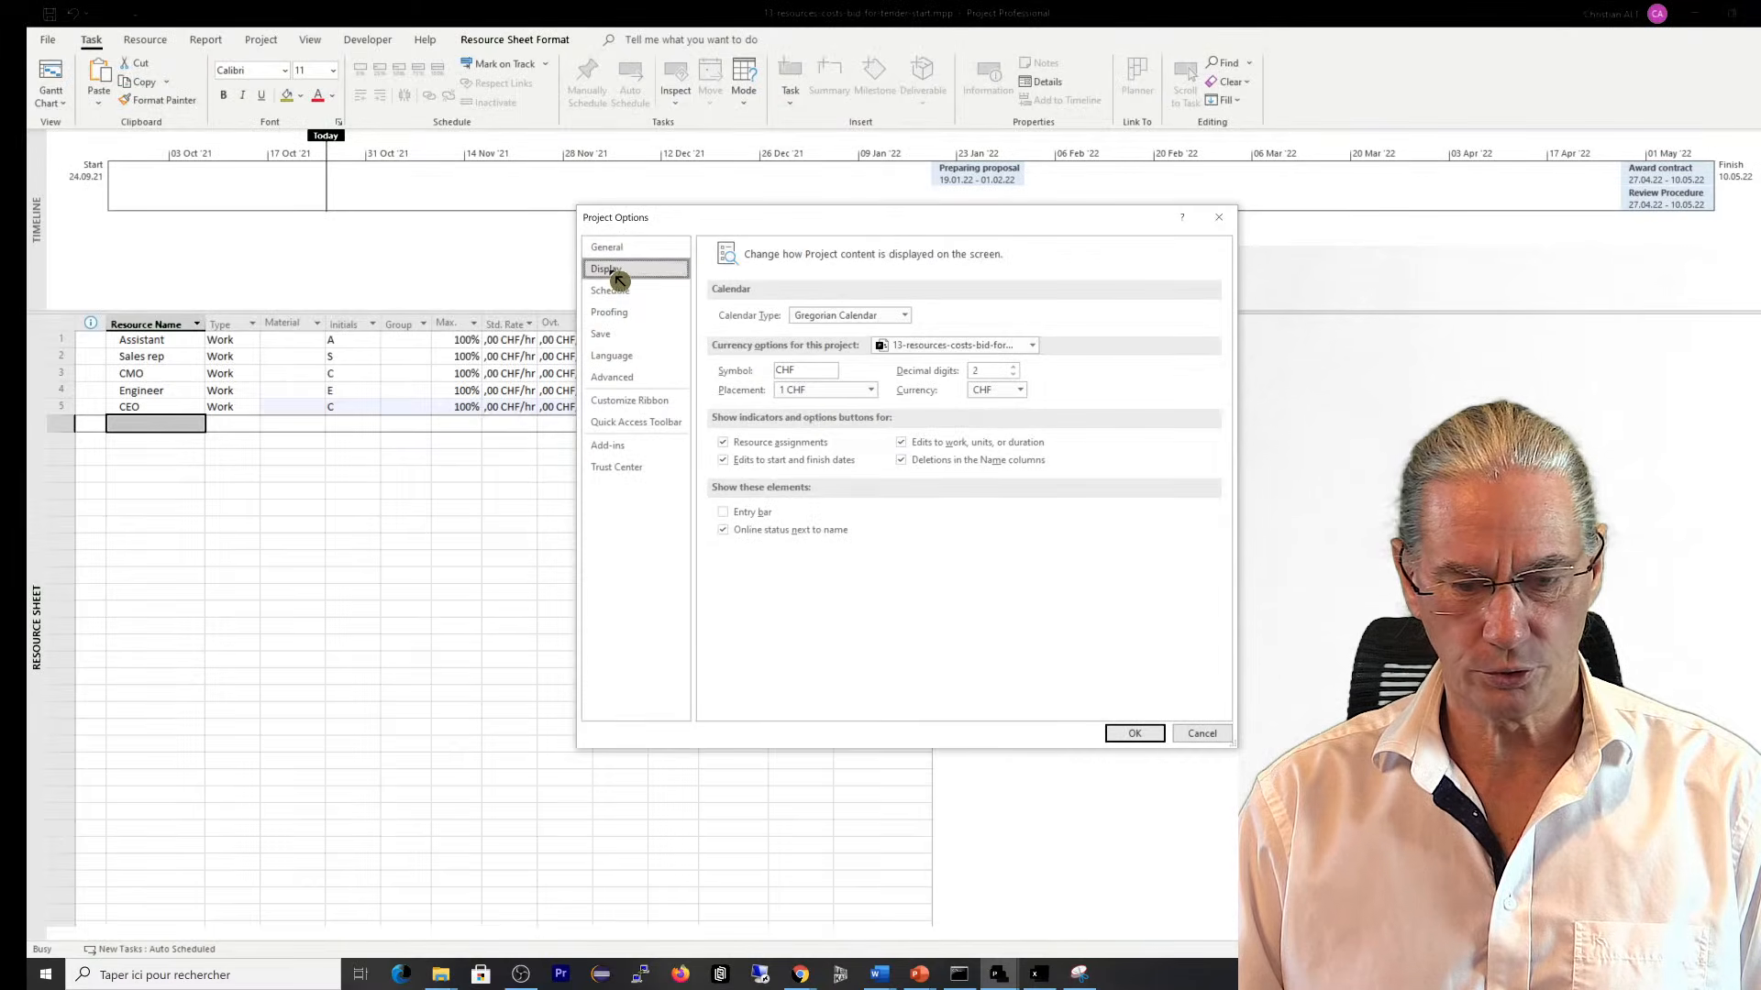
pyautogui.click(1022, 392)
pyautogui.click(1032, 488)
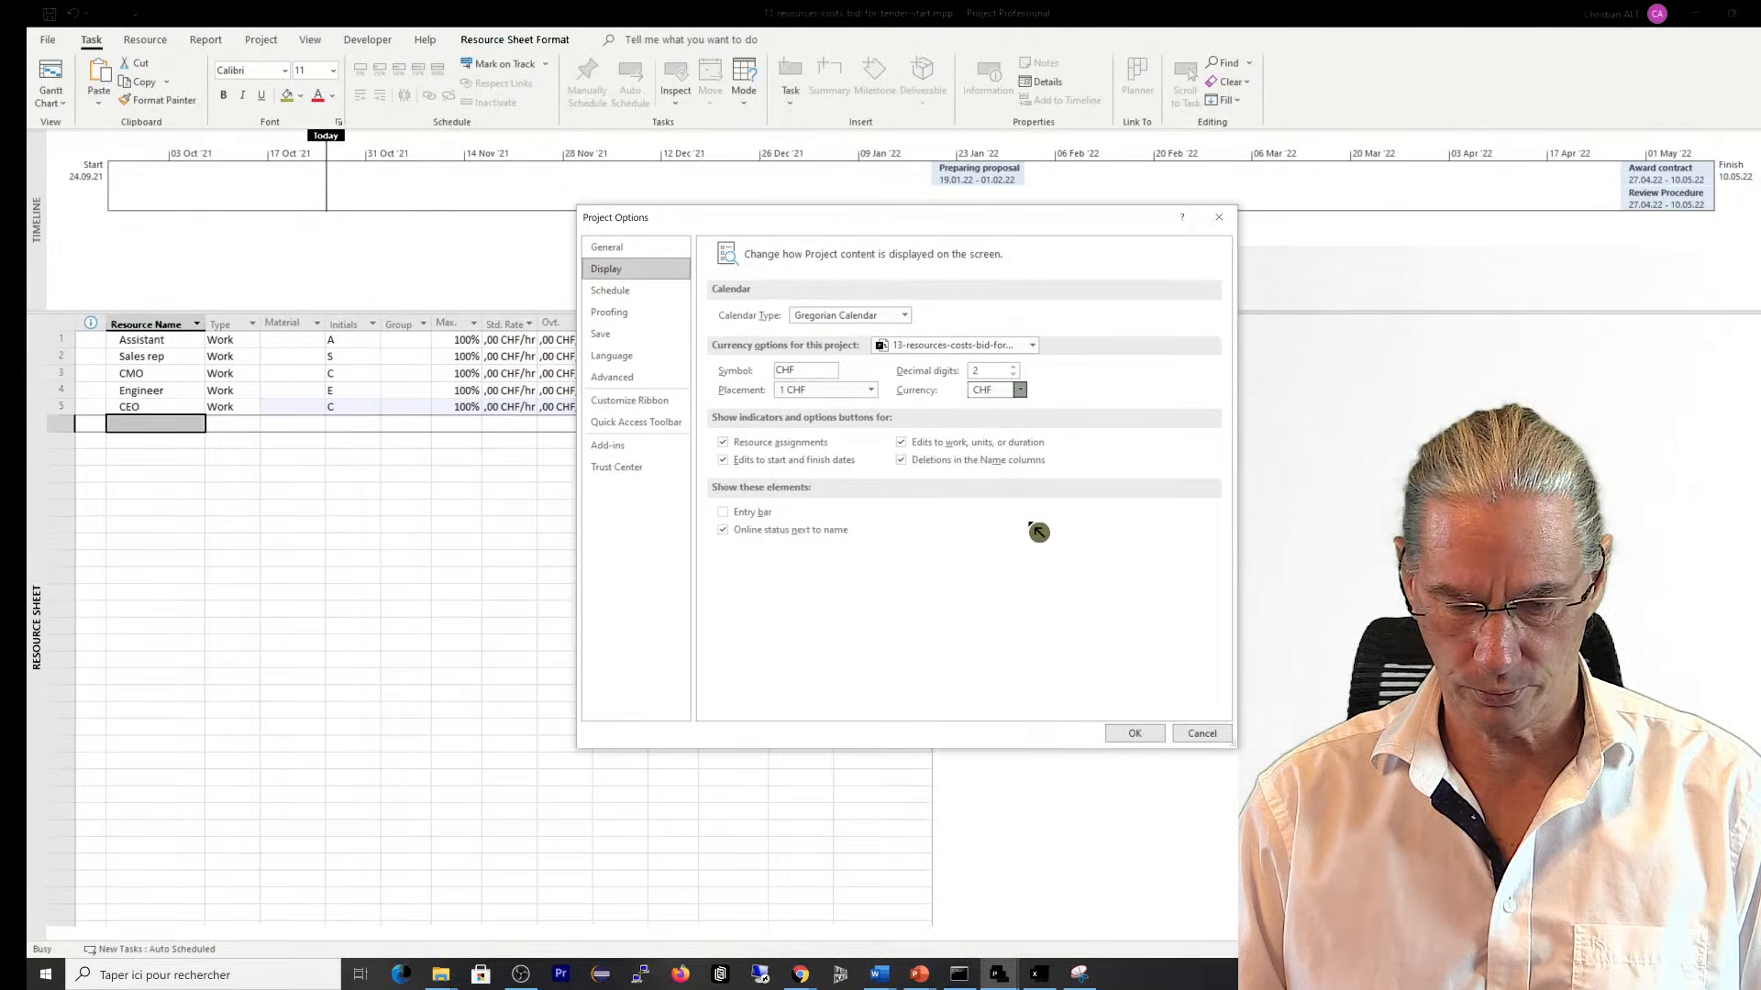
pyautogui.click(1020, 391)
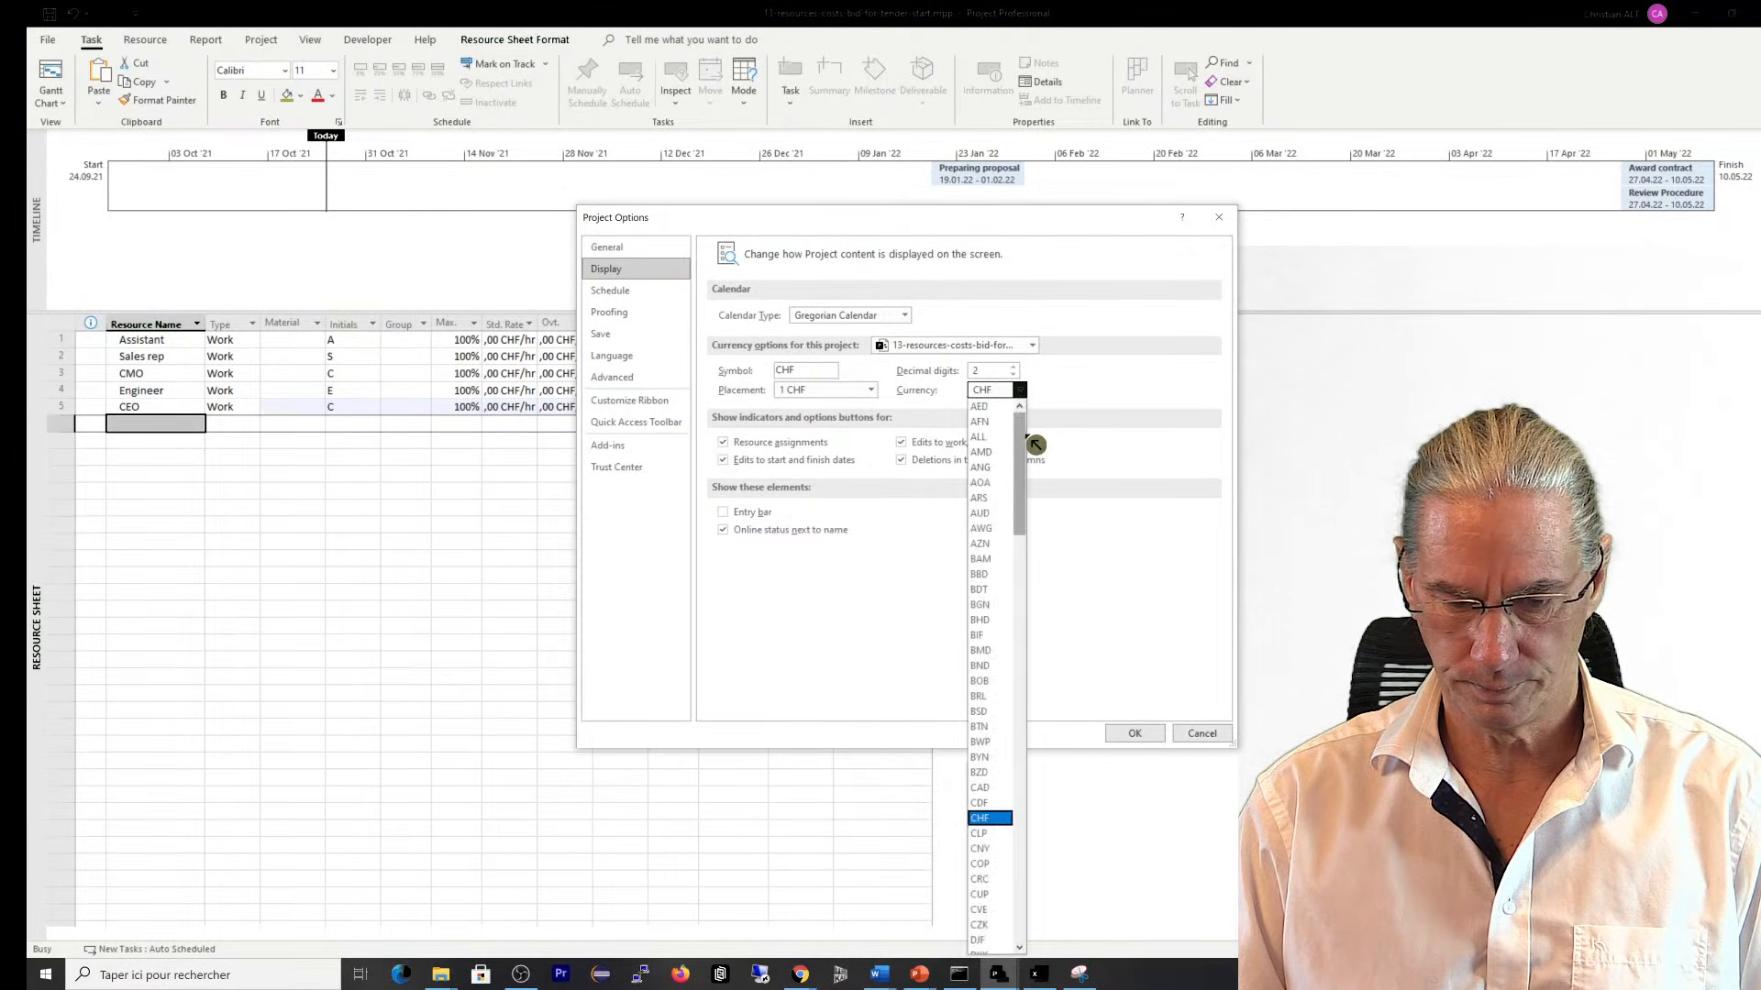
pyautogui.moveTo(1022, 500); pyautogui.dragTo(1027, 612)
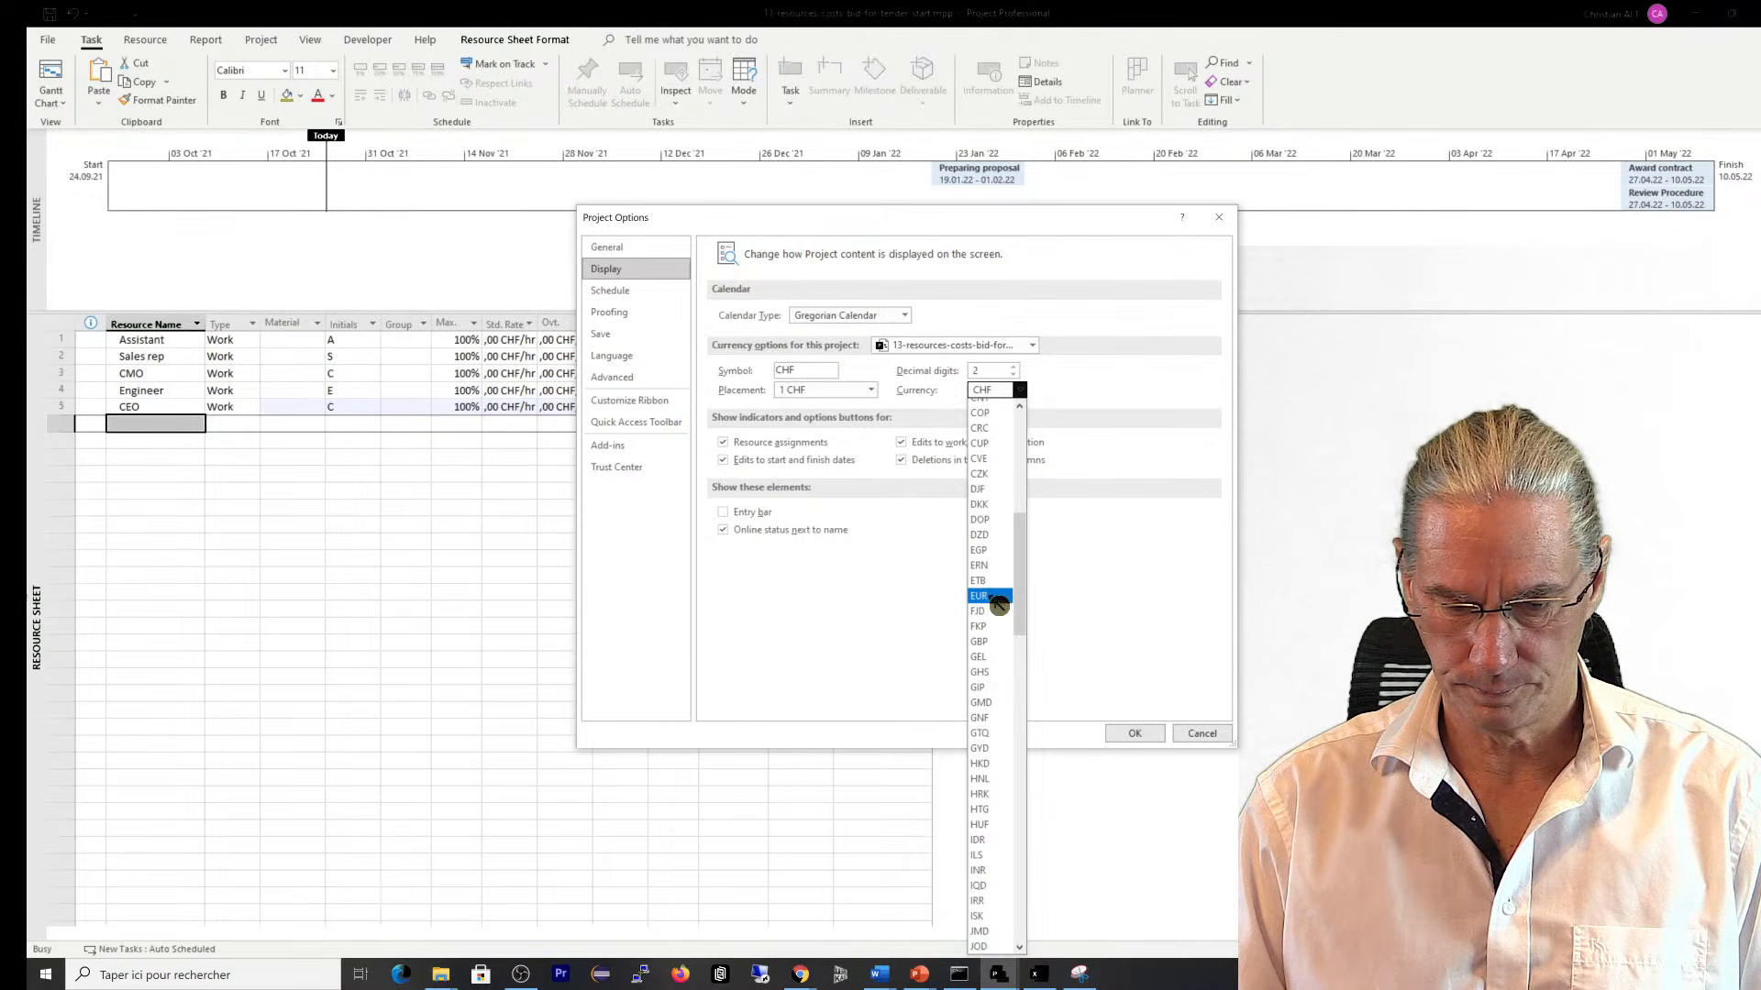
pyautogui.click(999, 606)
pyautogui.click(1137, 736)
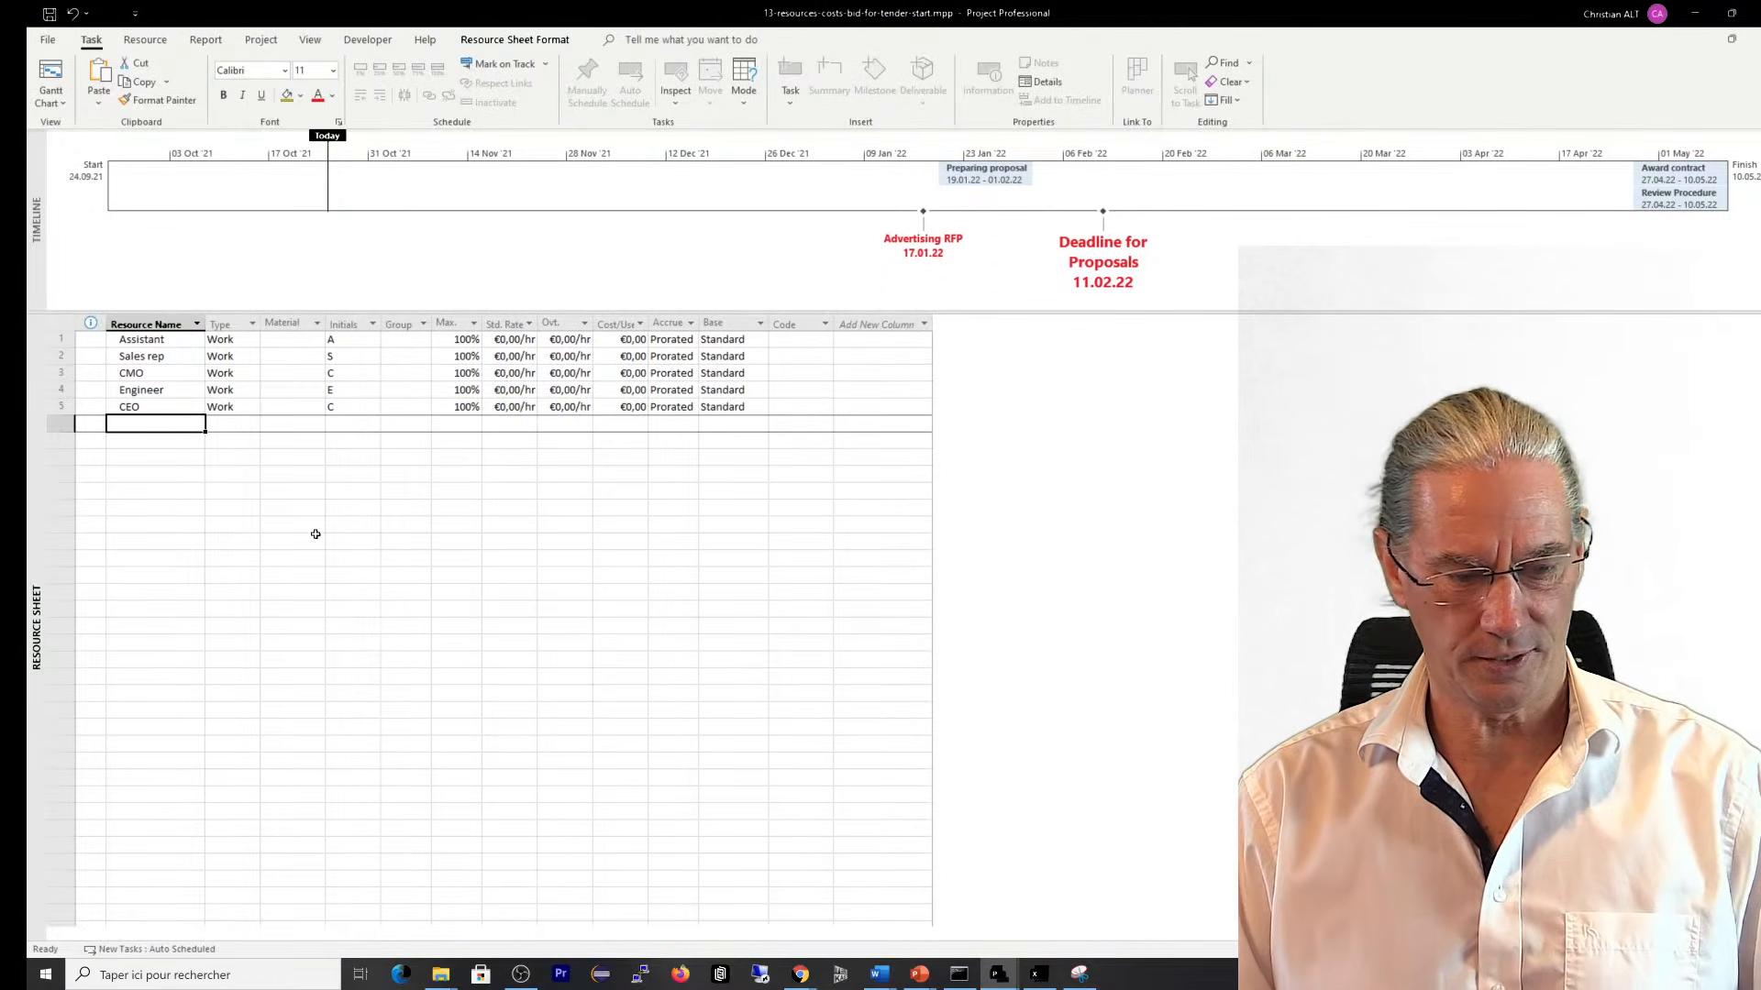
# Set the standard rate of the CEO to €200/hr and of the Engineer to €75/hr
pyautogui.click(160, 407)
pyautogui.click(521, 408)
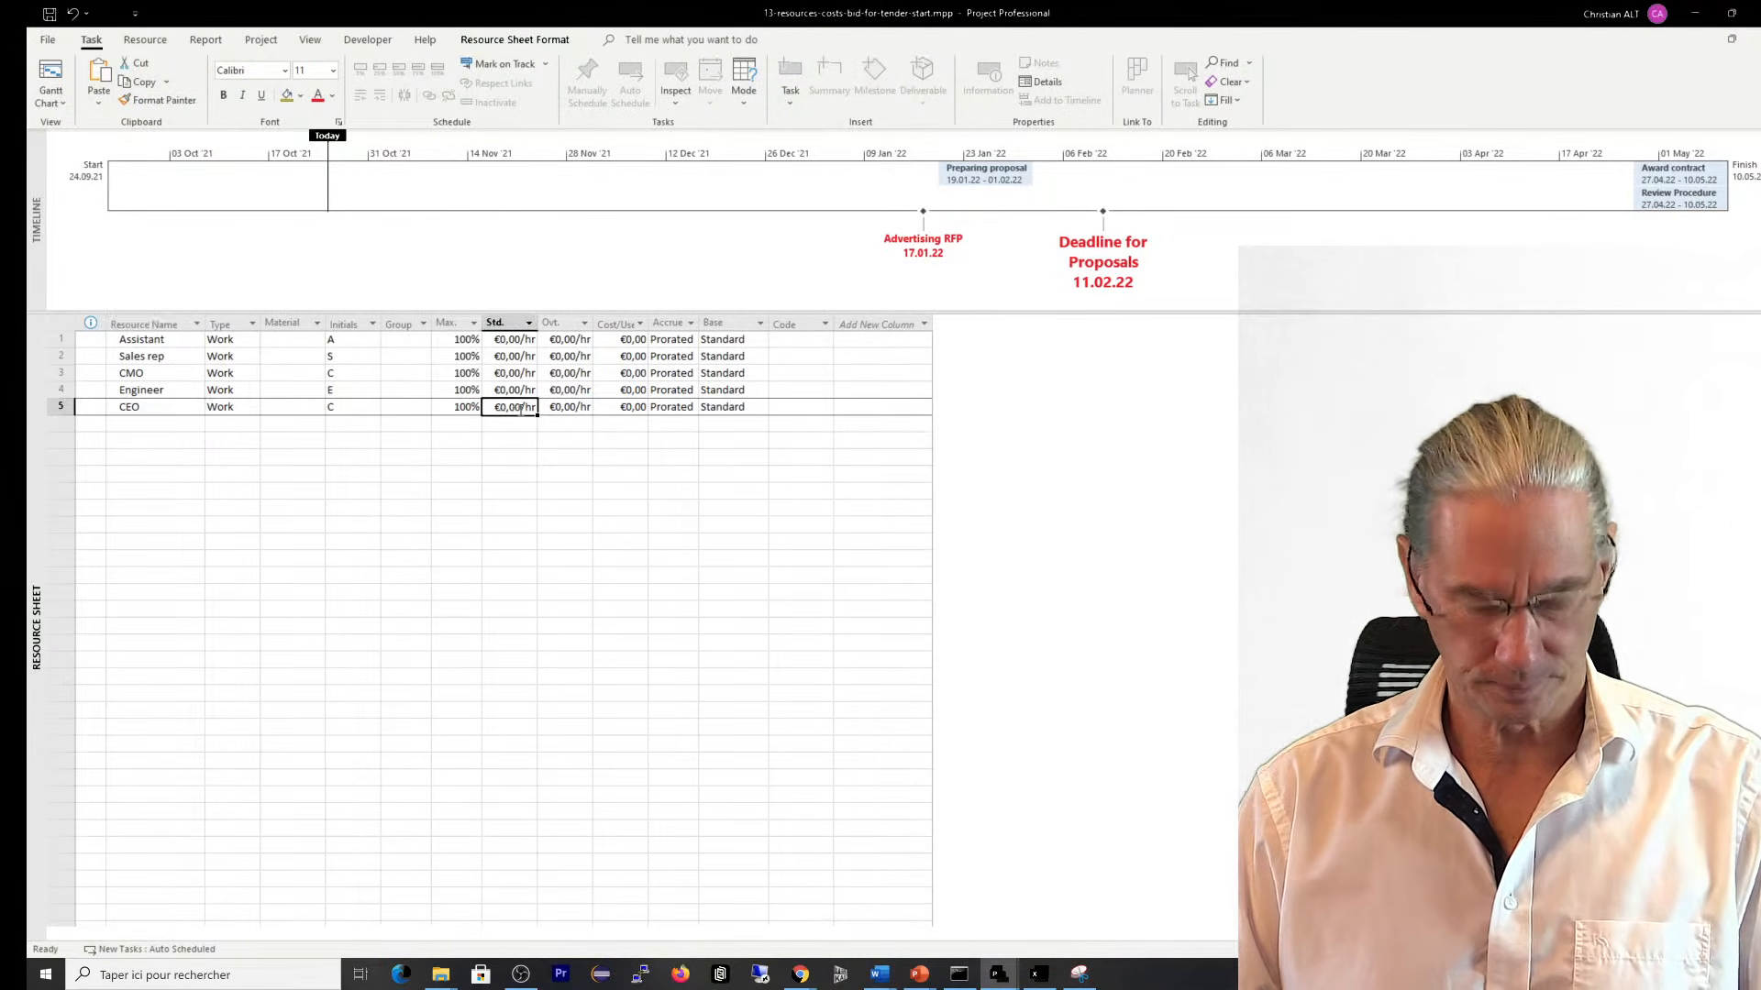
pyautogui.press('BackSpace')
pyautogui.write('200')
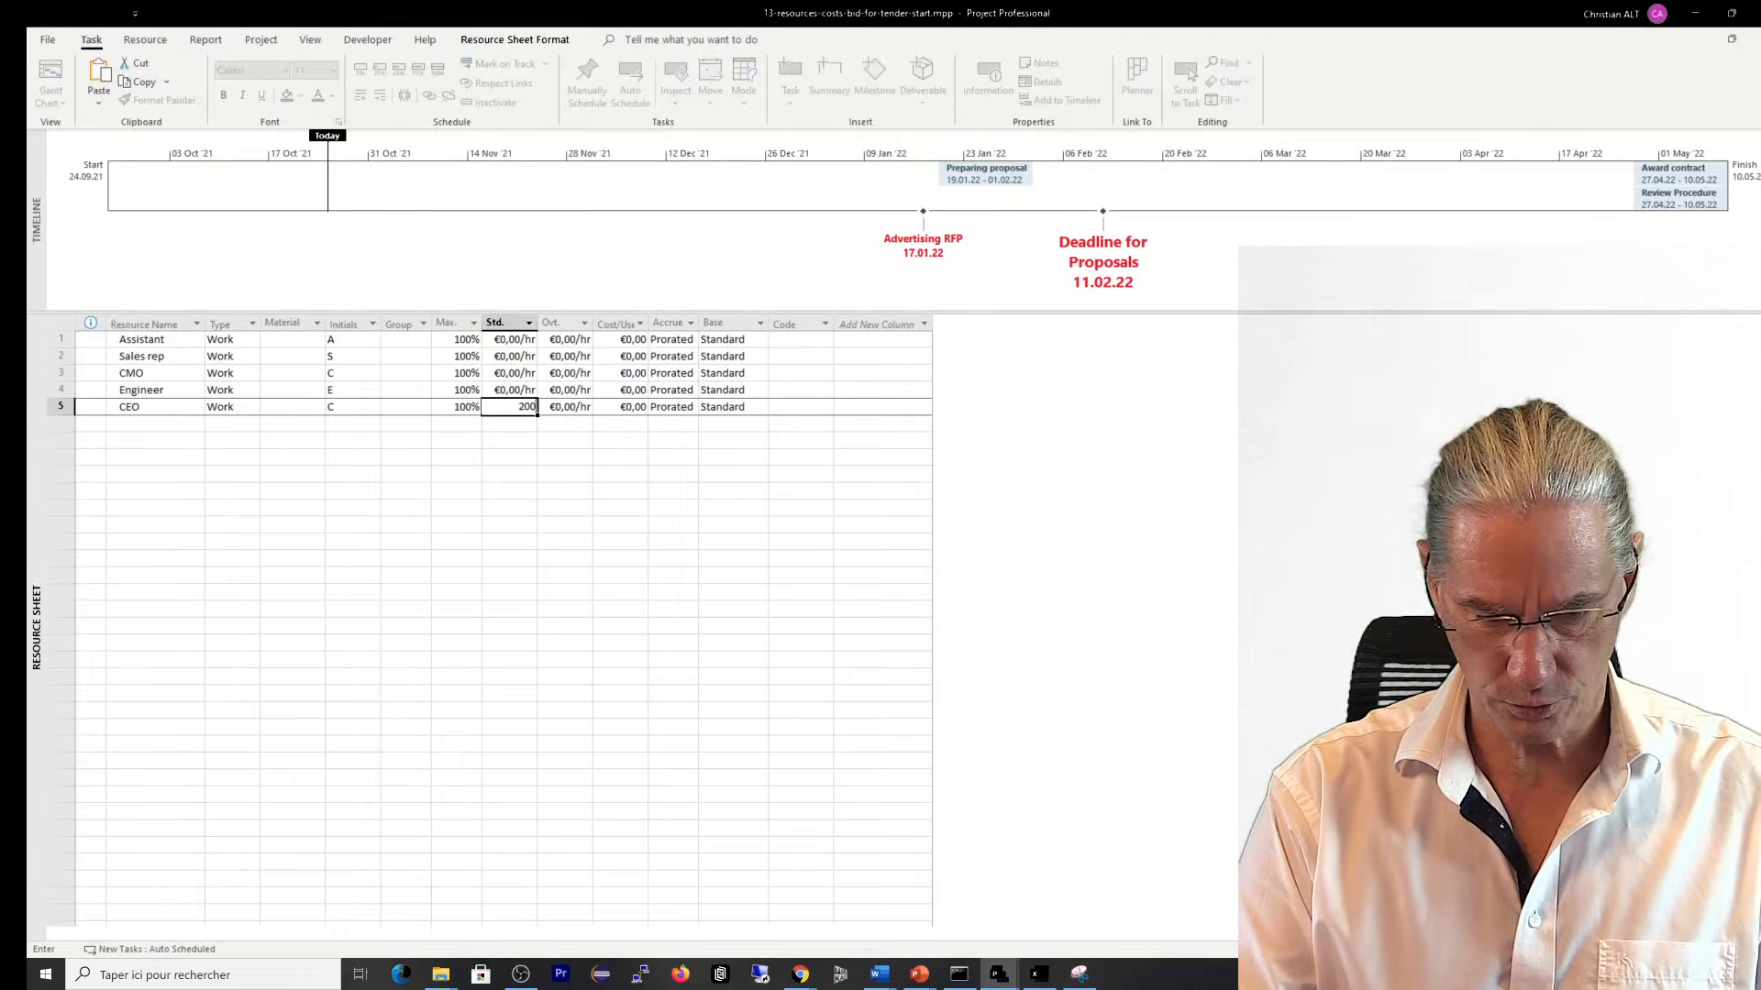
pyautogui.press('Return')
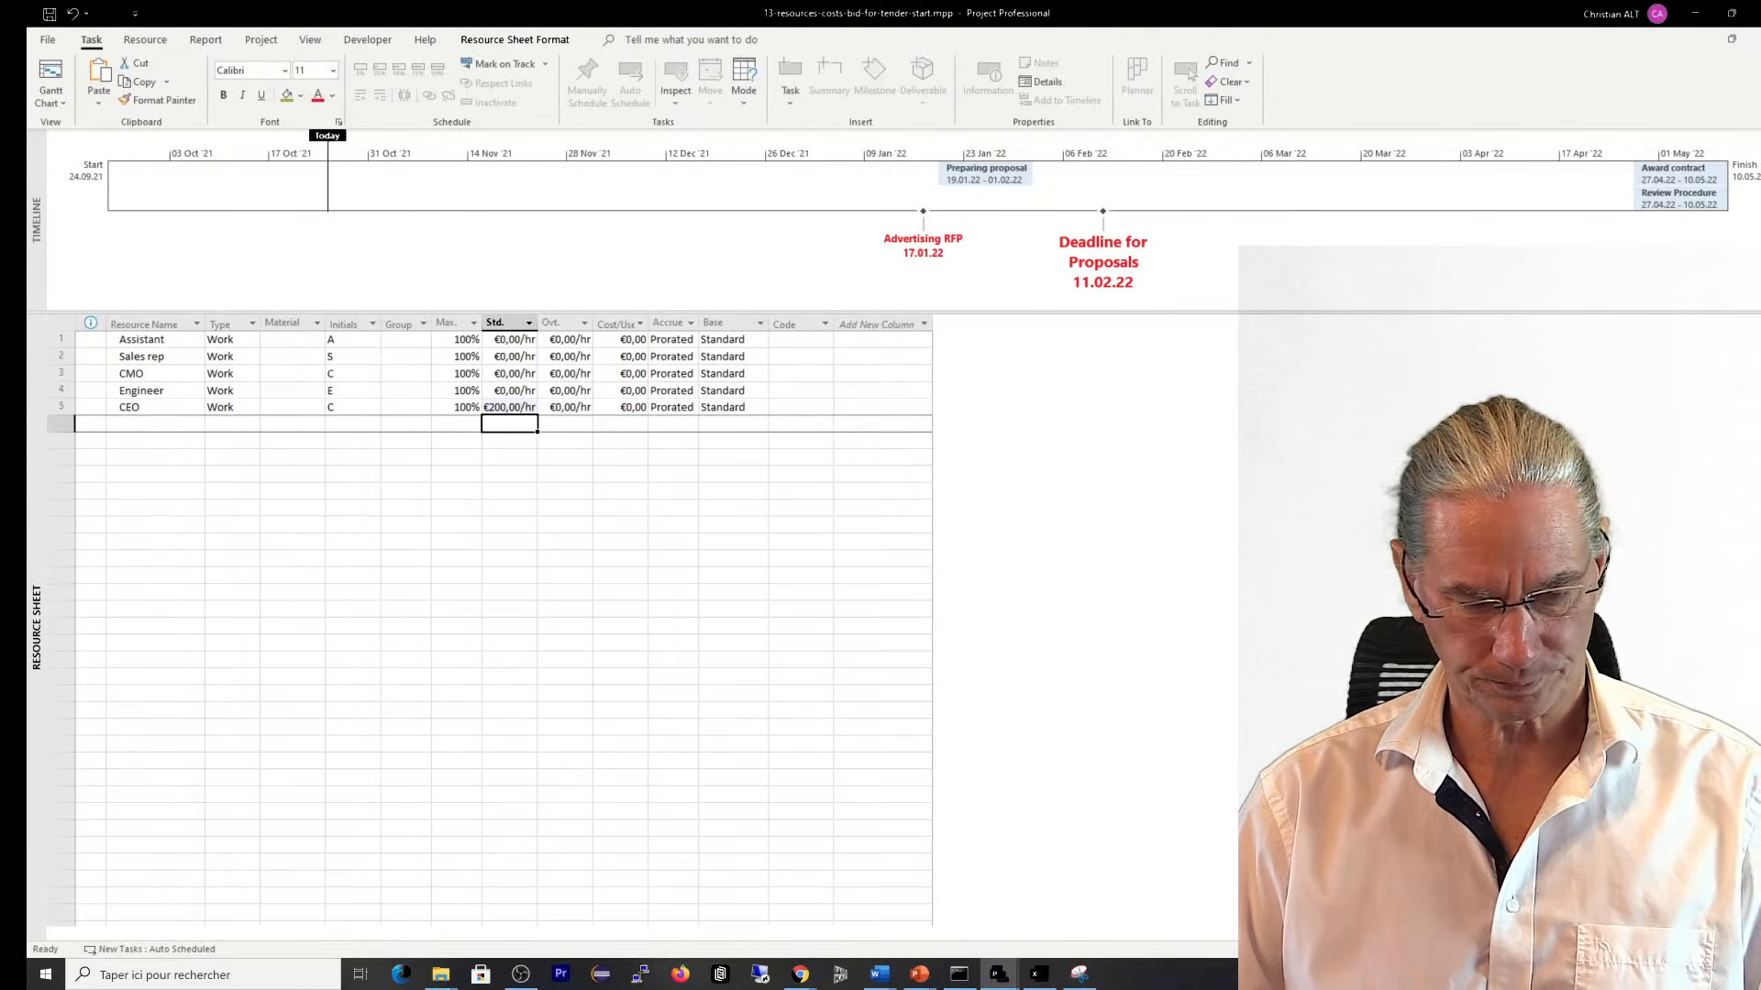
pyautogui.click(516, 391)
pyautogui.press('BackSpace')
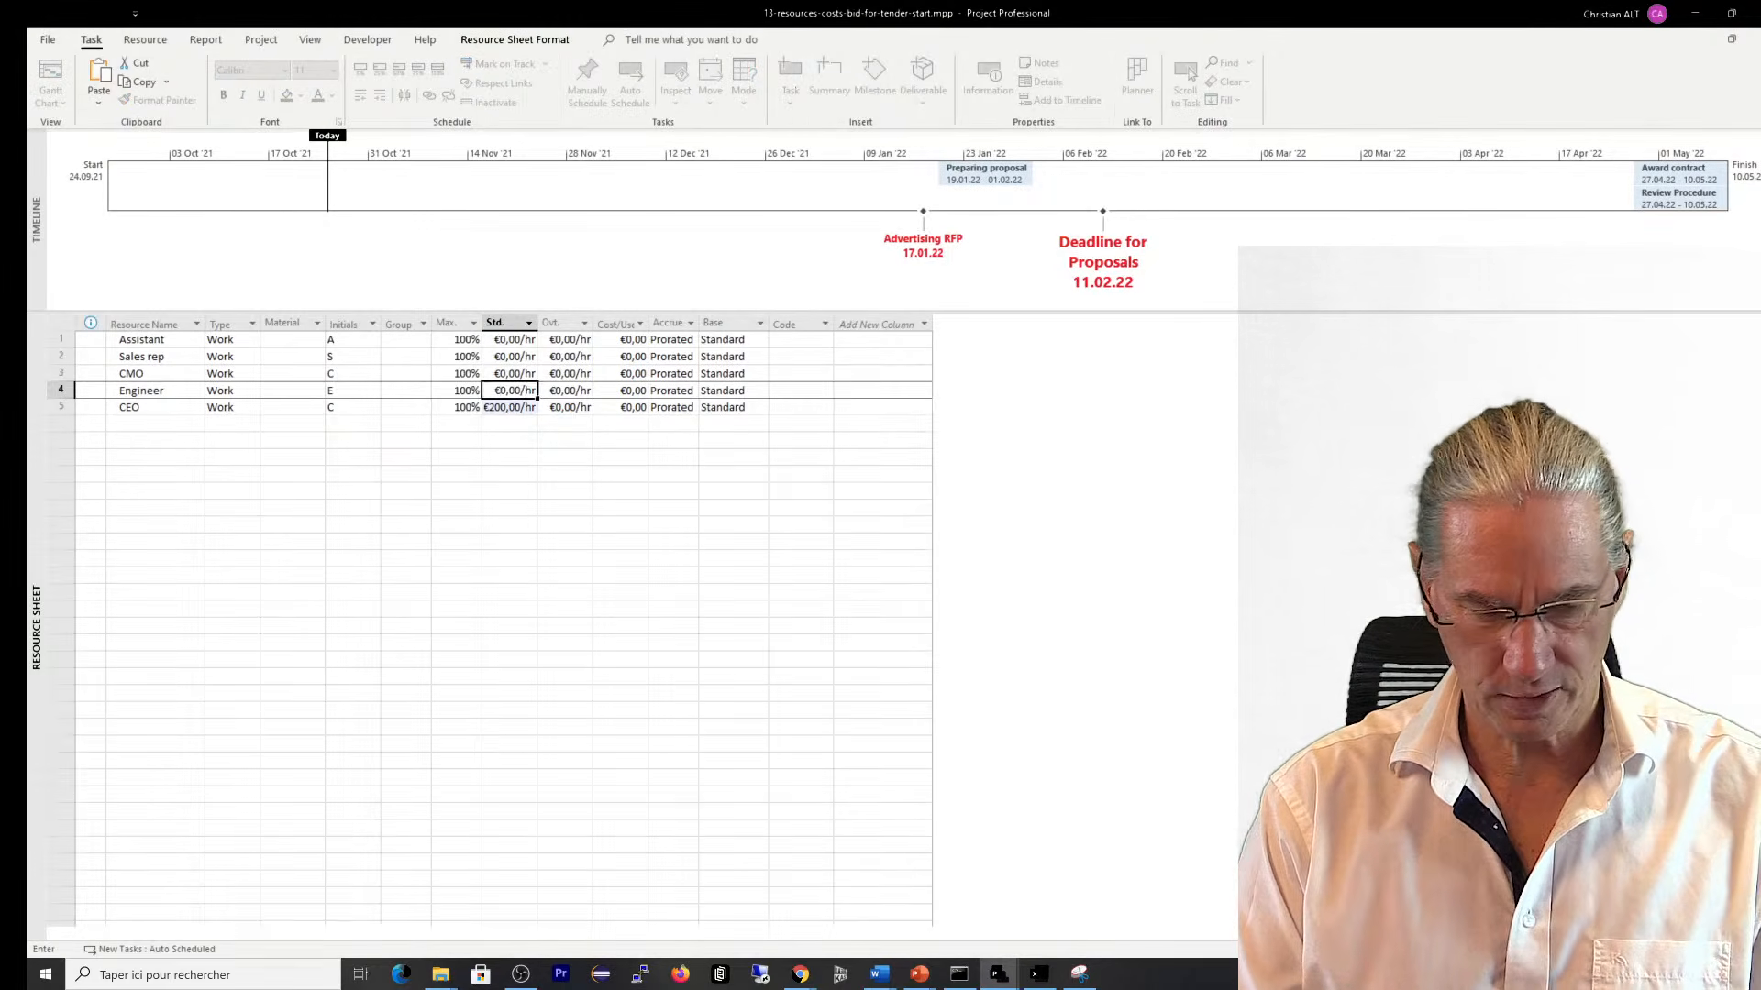
pyautogui.press('Return')
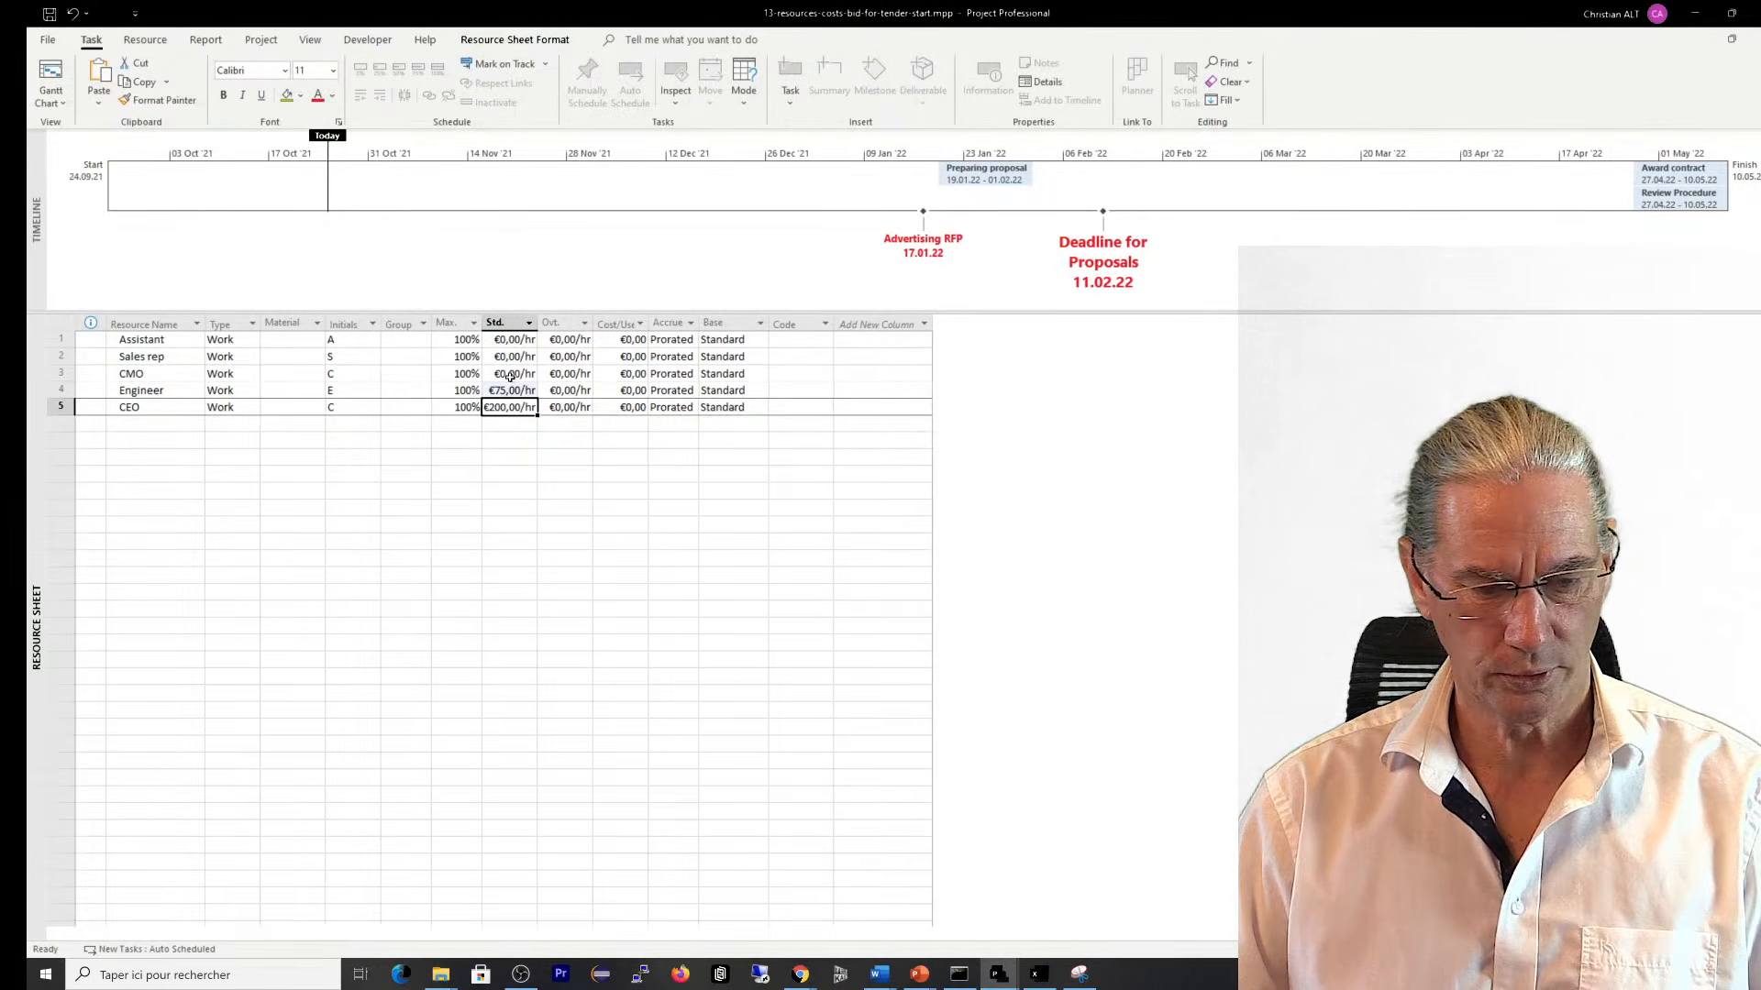
# Set the standard rate of both the CMO and the Sales rep to €75/hr in the resource sheet
pyautogui.click(512, 374)
pyautogui.press('BackSpace')
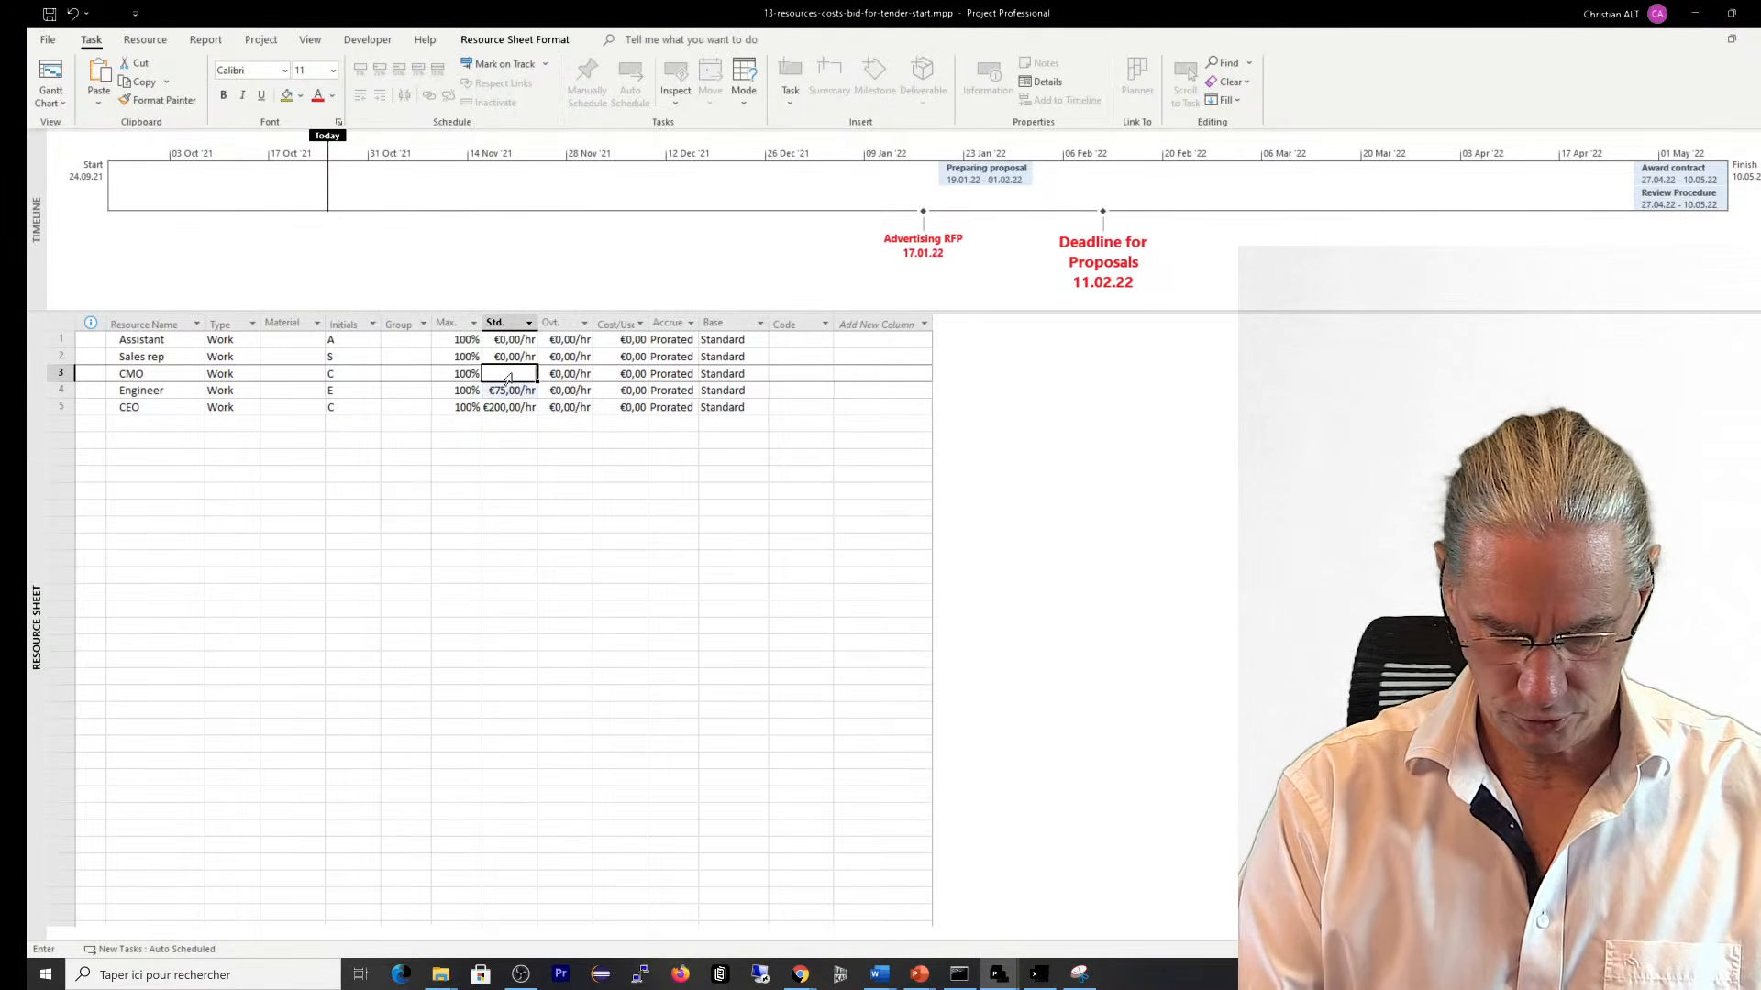
pyautogui.write('75')
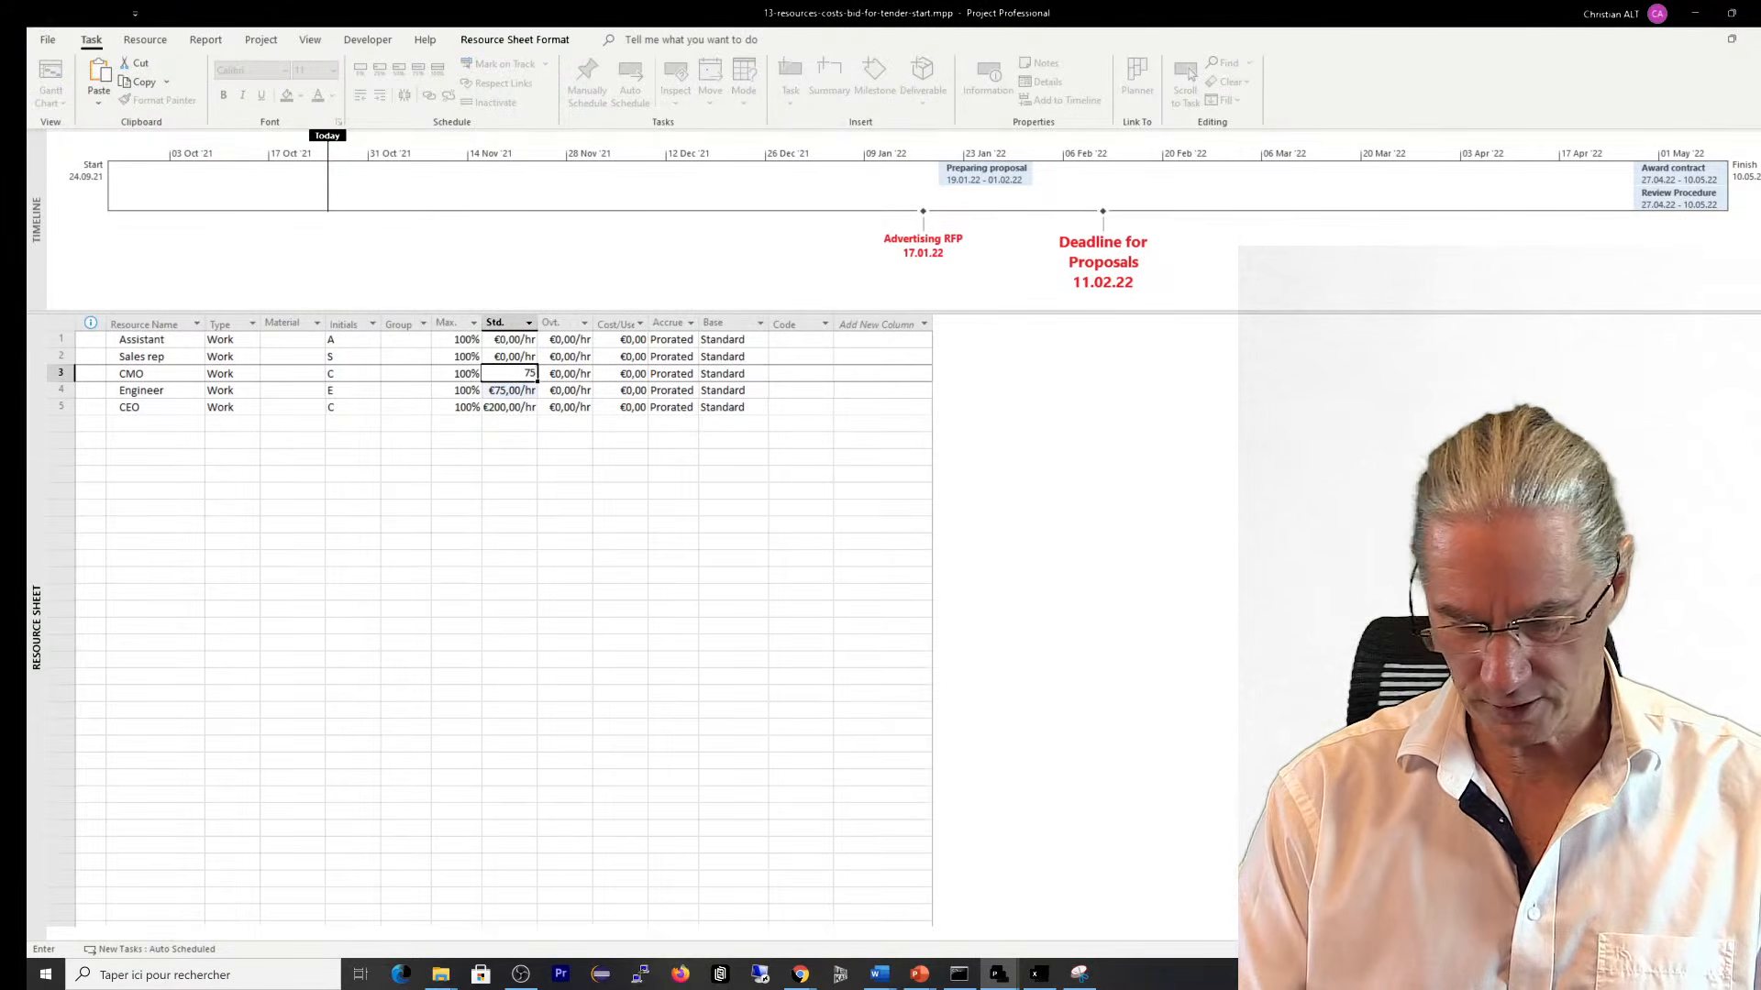
pyautogui.press('Return')
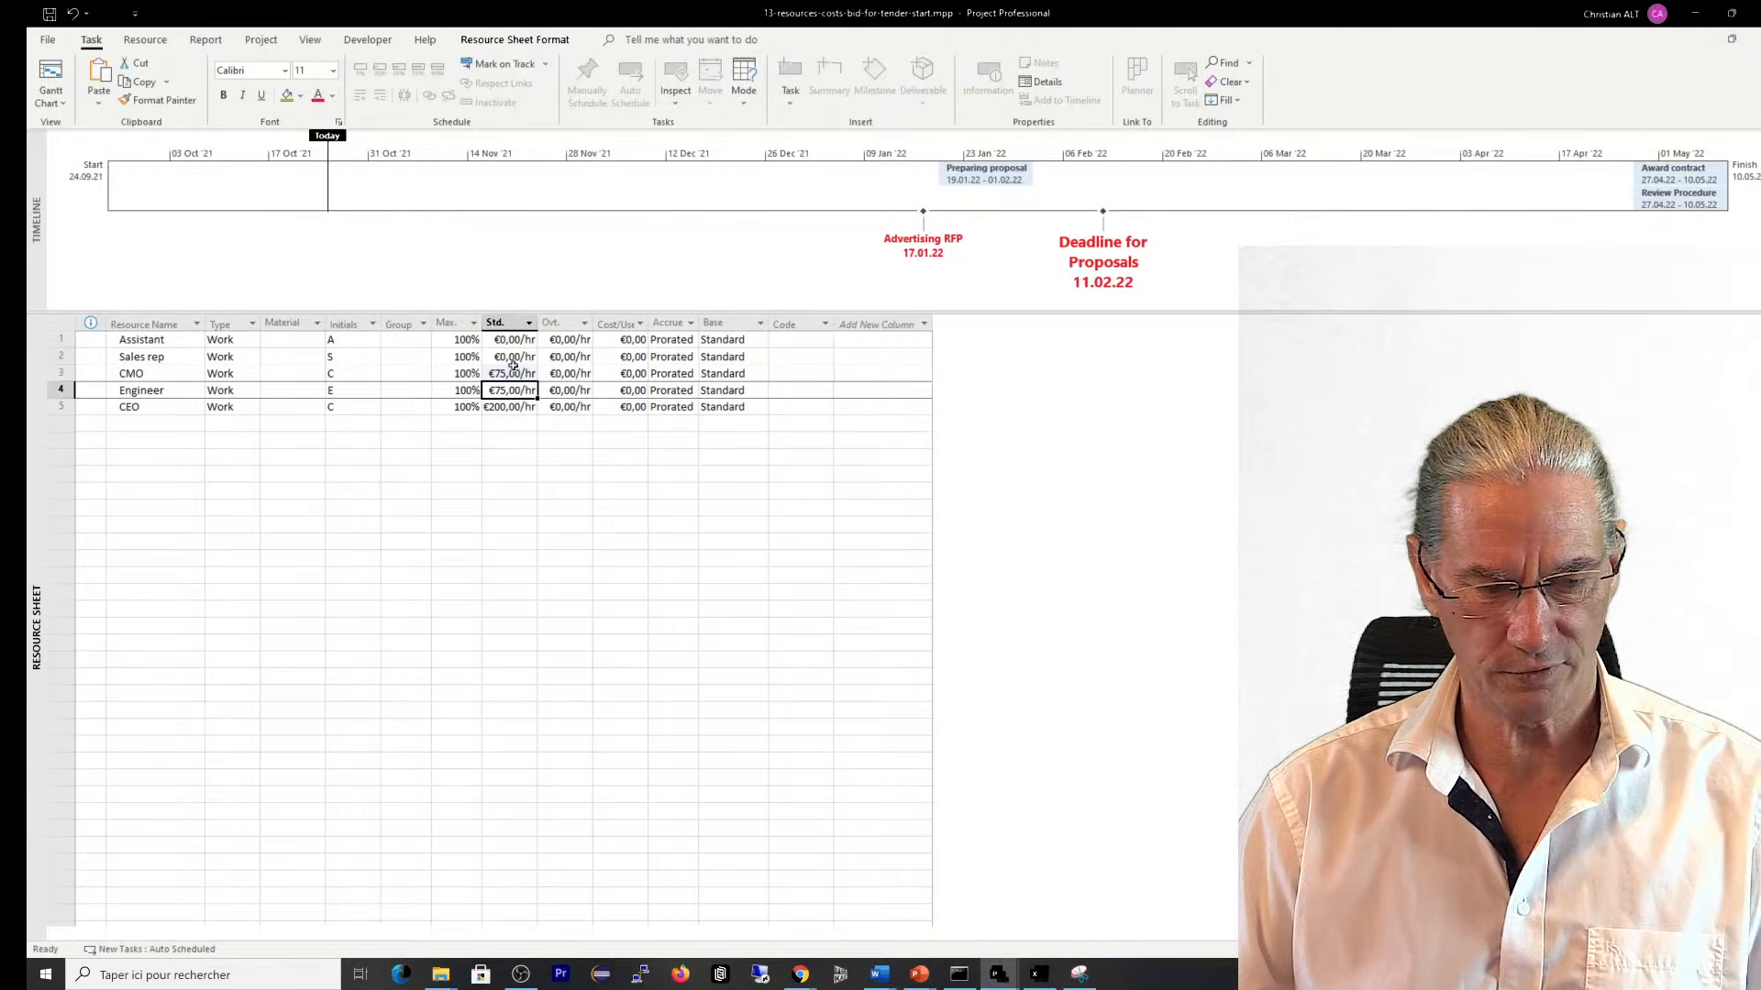
pyautogui.click(528, 356)
pyautogui.press('BackSpace')
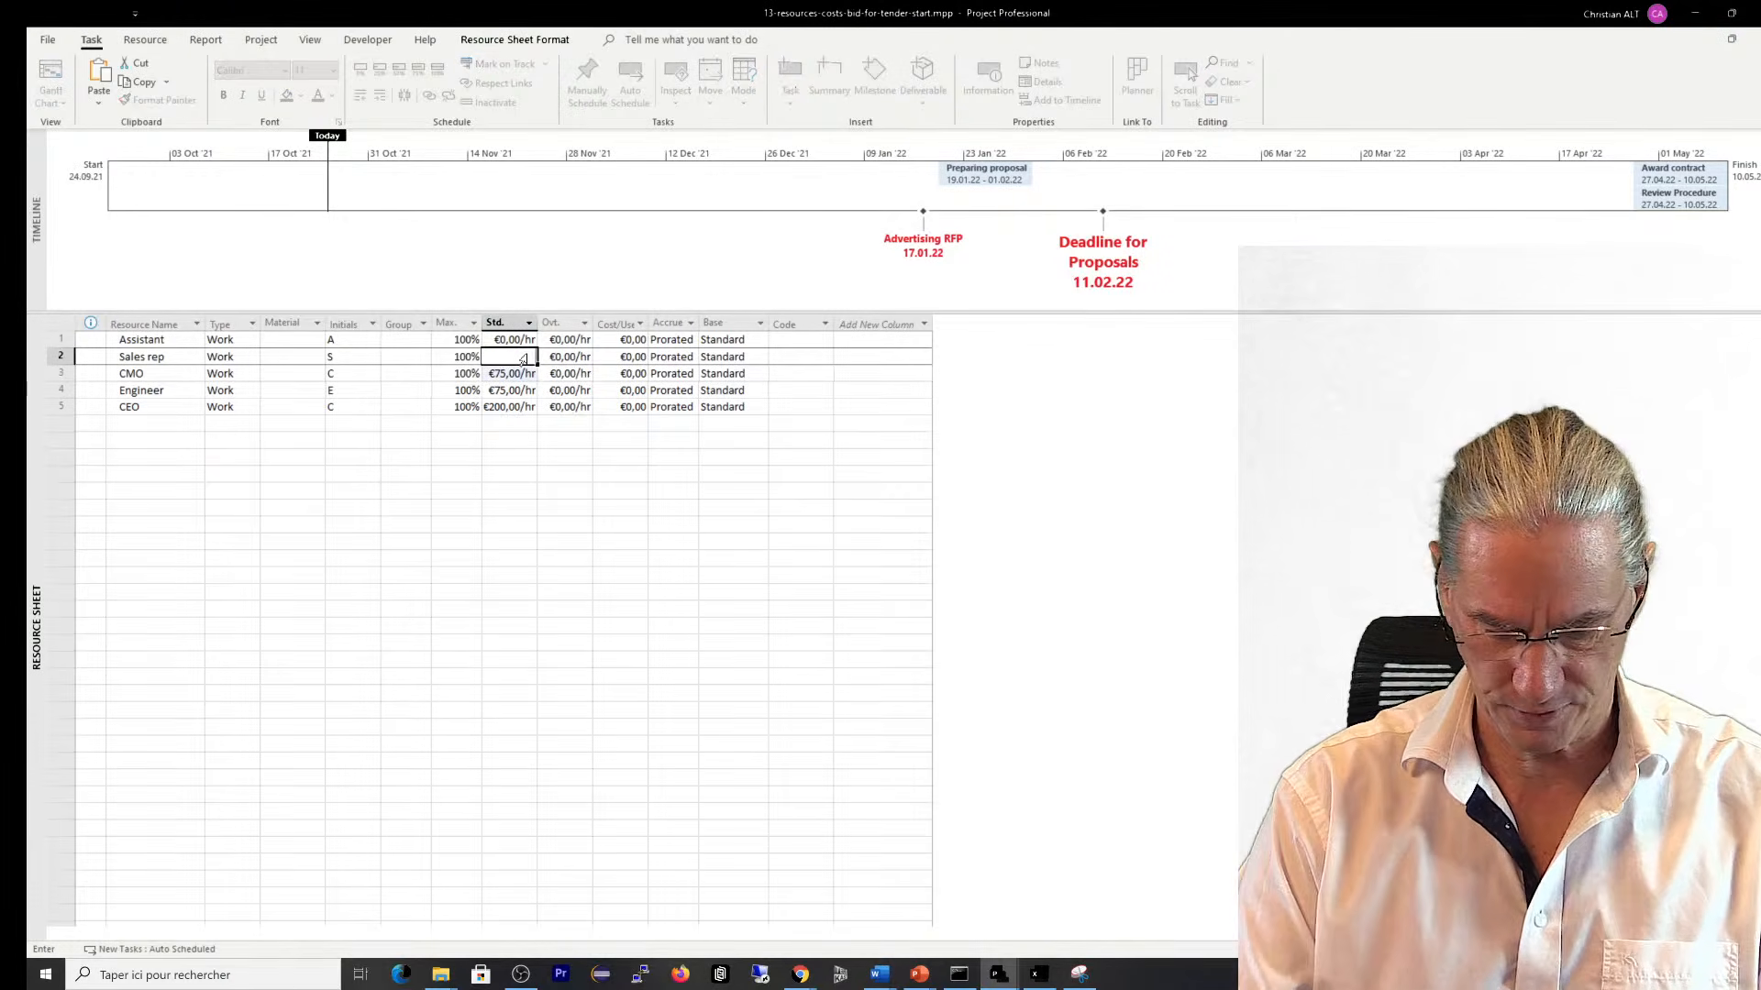
pyautogui.write('75')
pyautogui.press('Return')
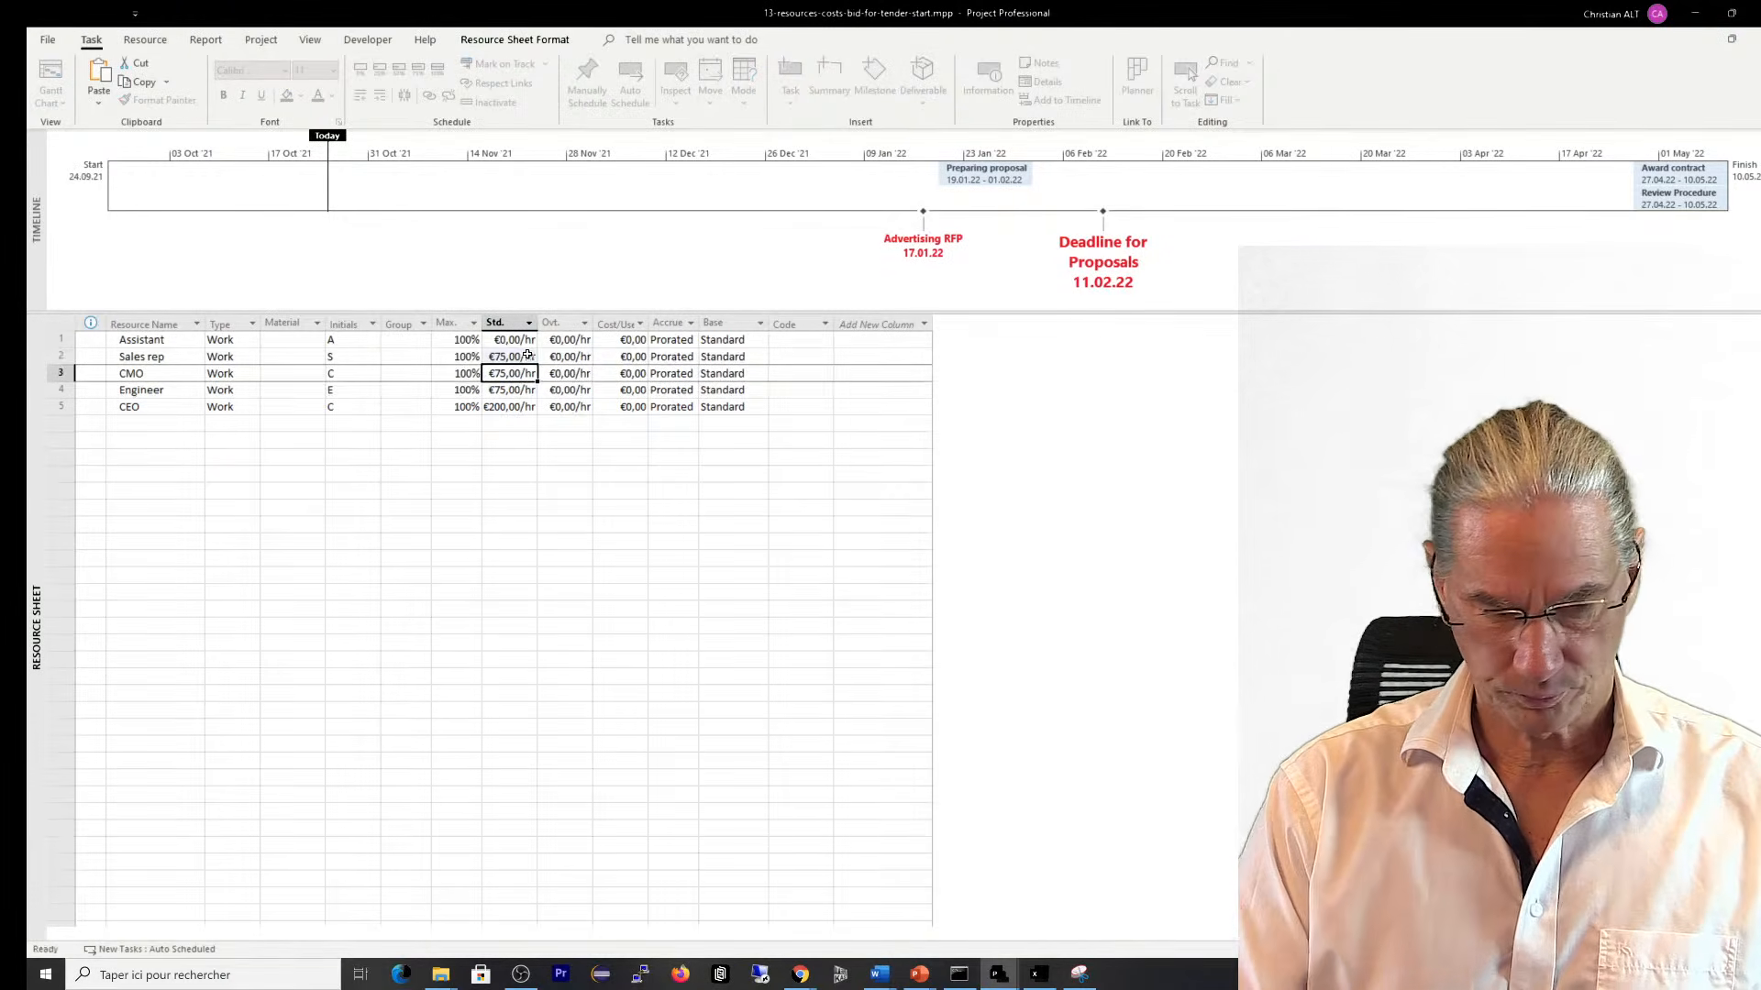
# Set the Assistant's standard rate to €50/hr
pyautogui.click(510, 340)
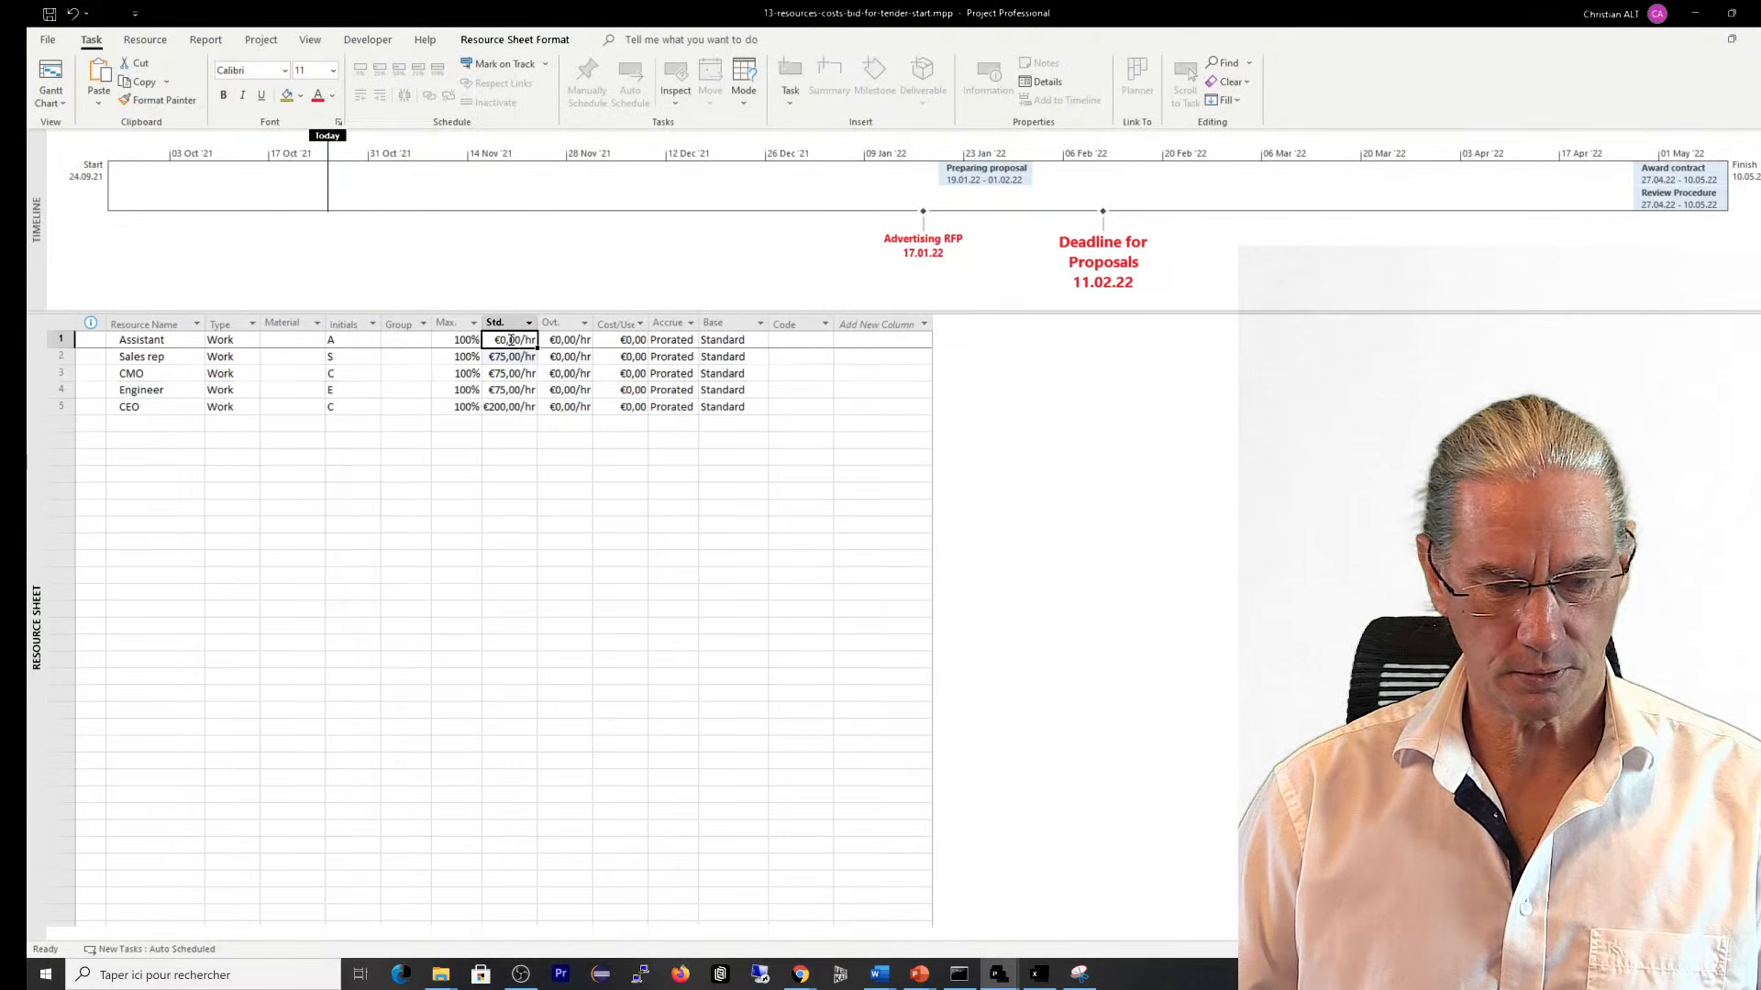
pyautogui.write('50')
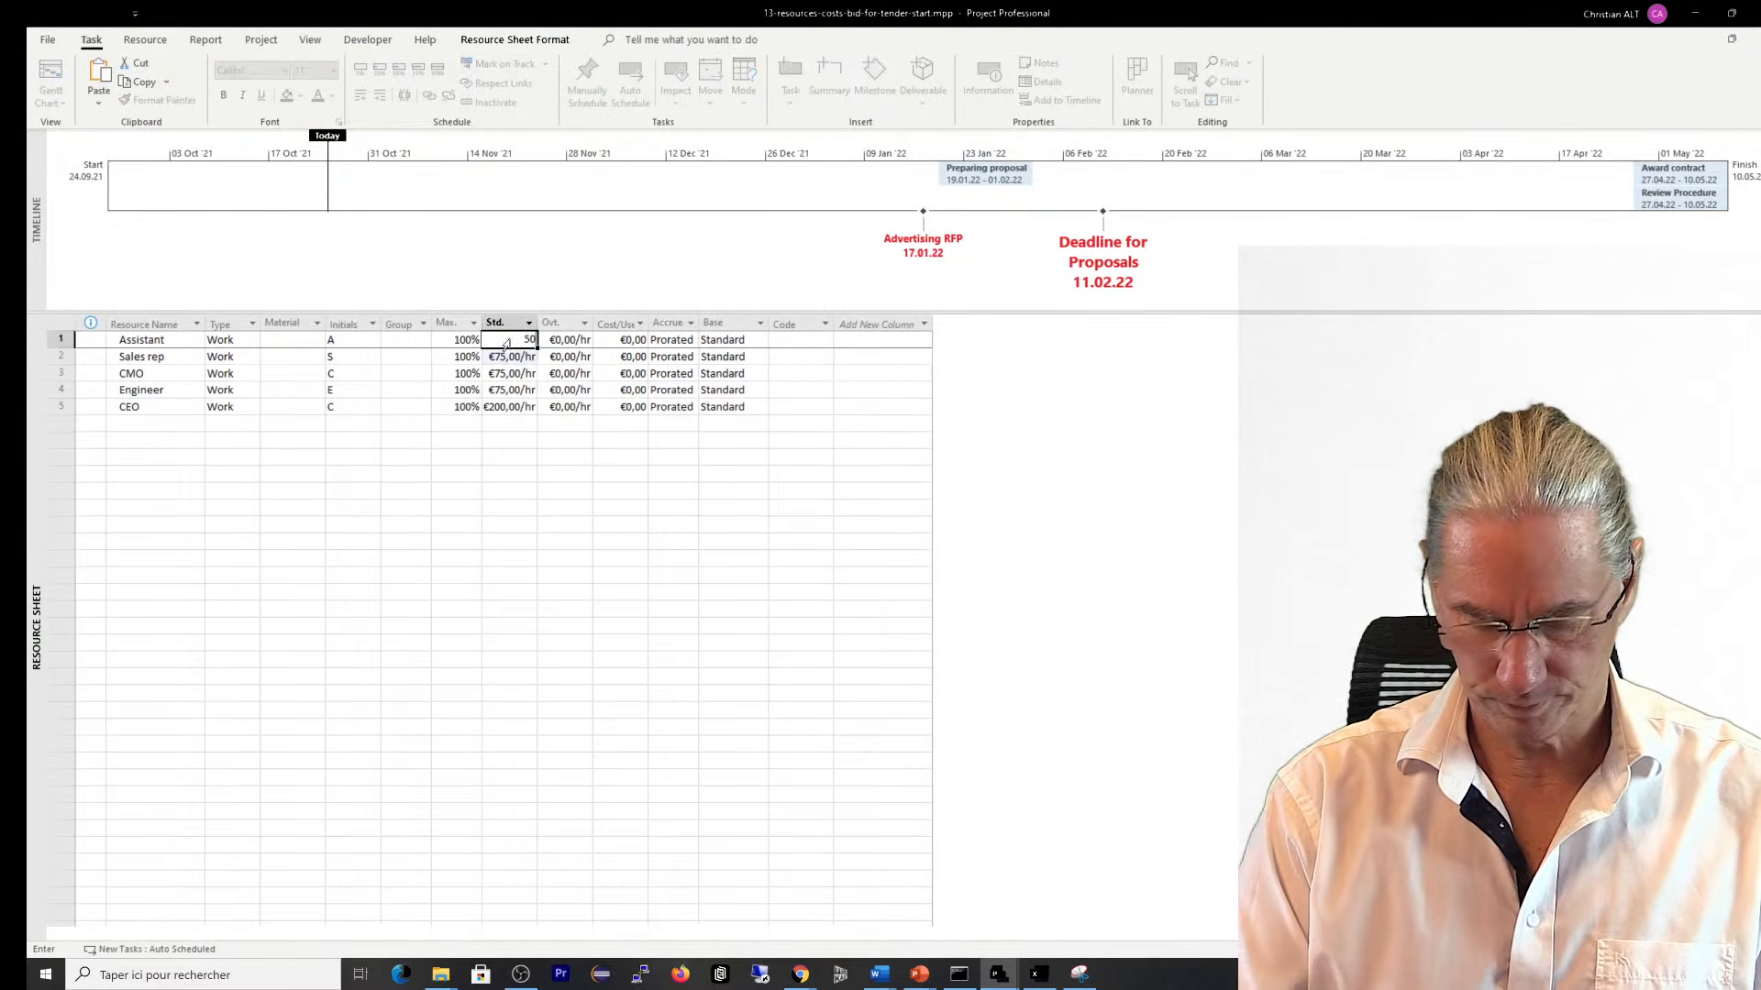
pyautogui.press('Return')
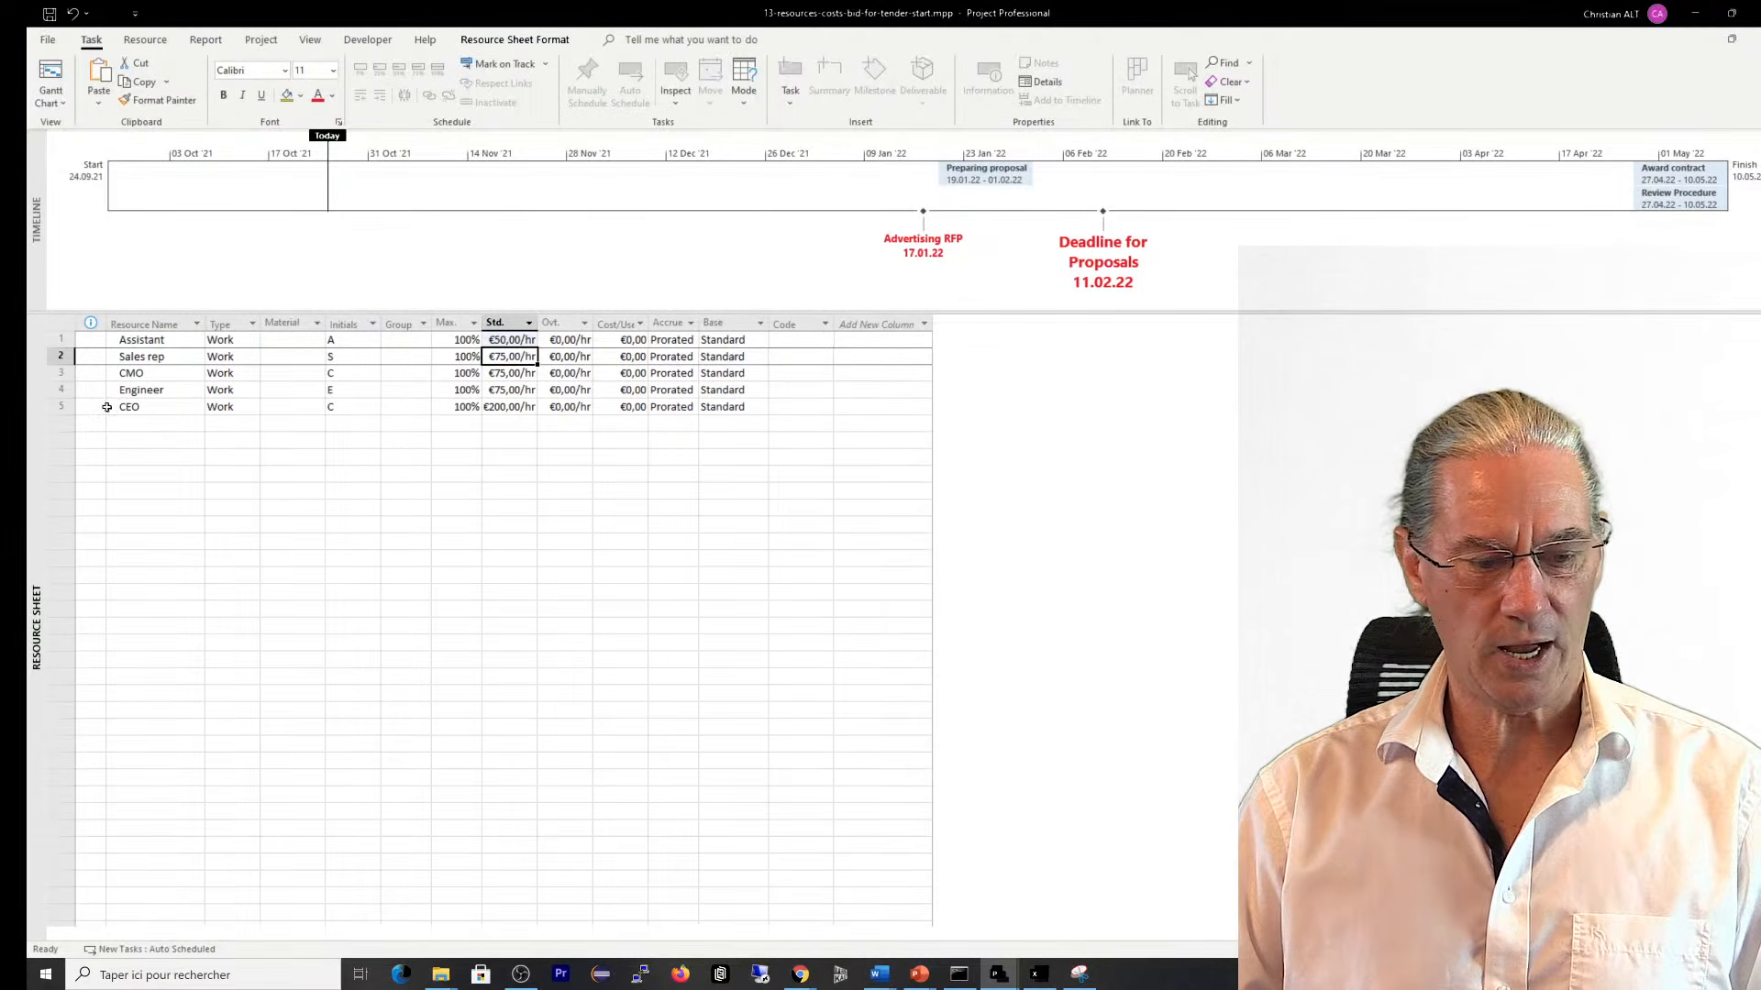
# Add a Consultant resource below the CEO and set its standard rate to €100/hr
pyautogui.click(131, 424)
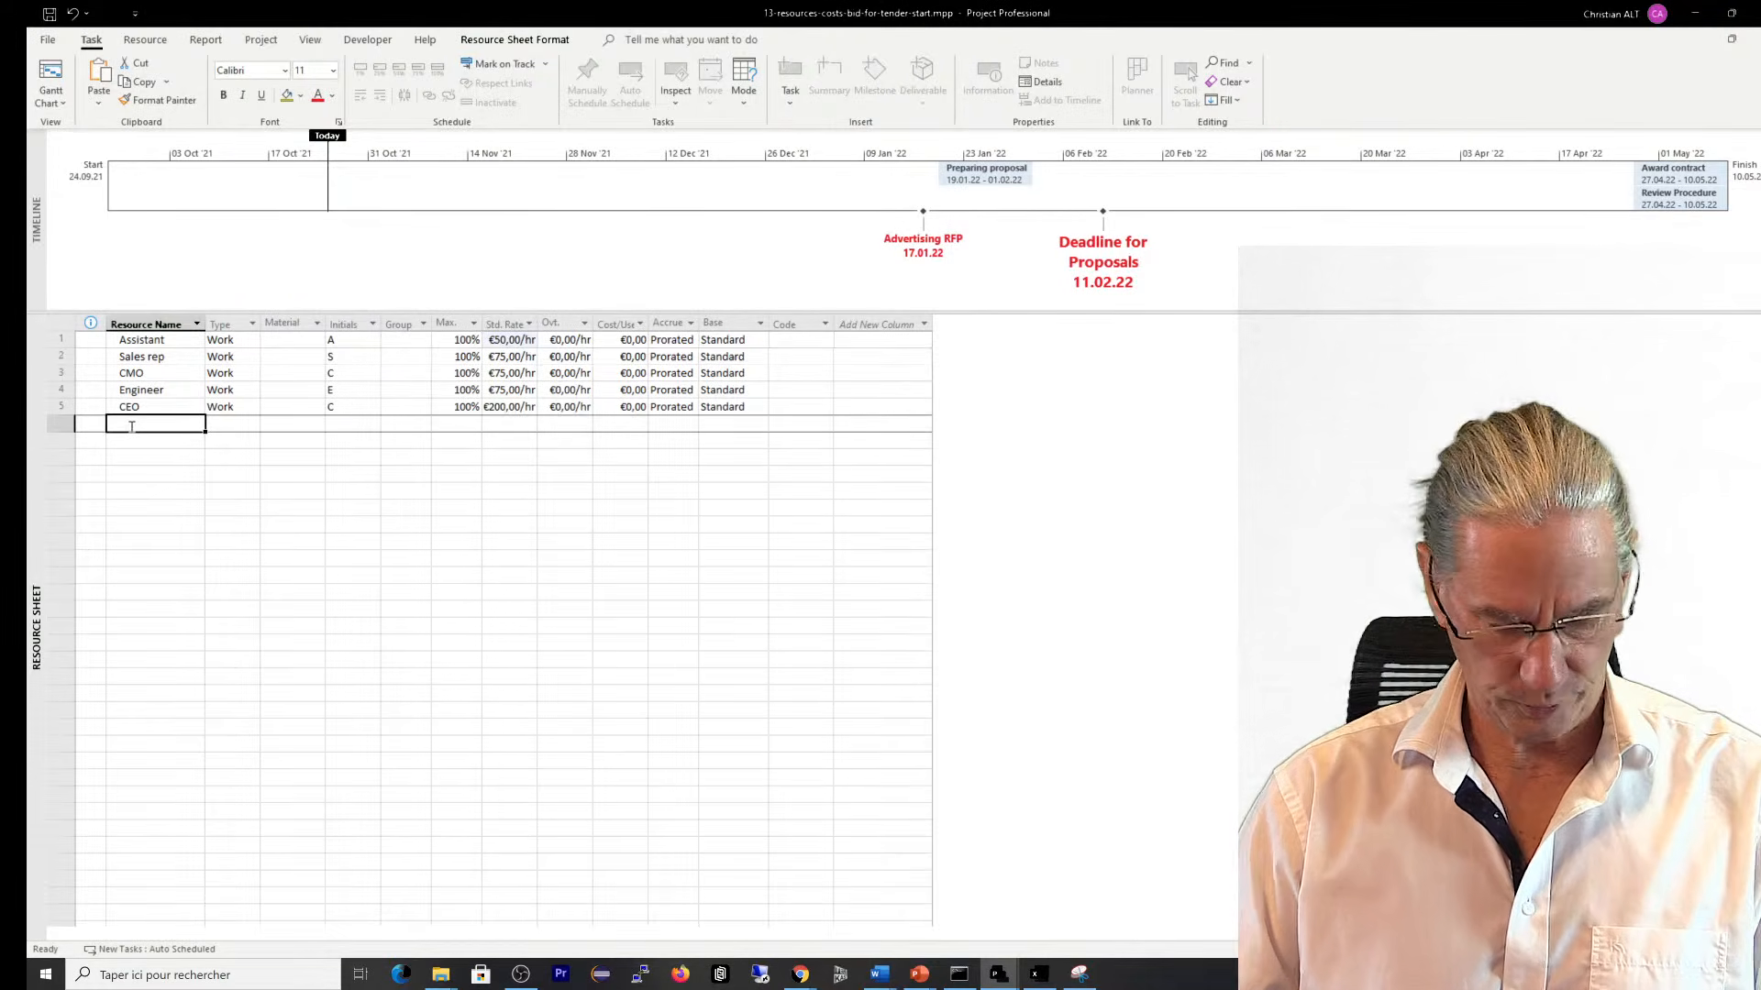
pyautogui.write('Con')
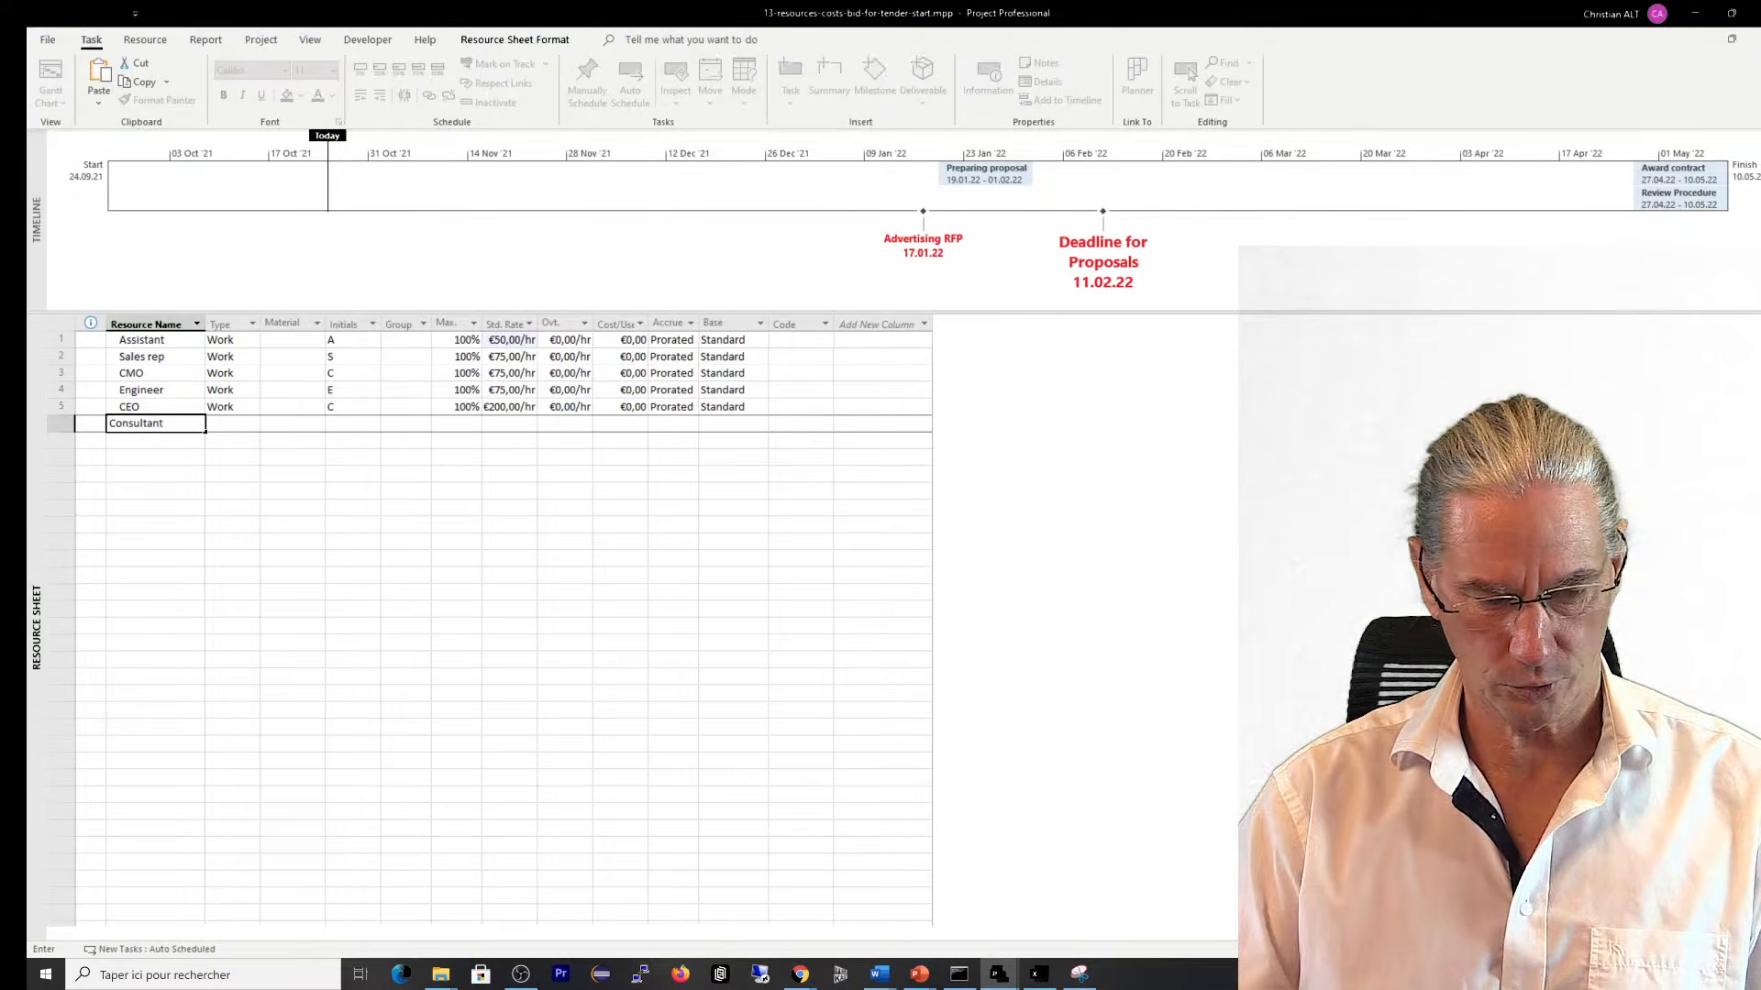
pyautogui.write('sultant')
pyautogui.press('Tab')
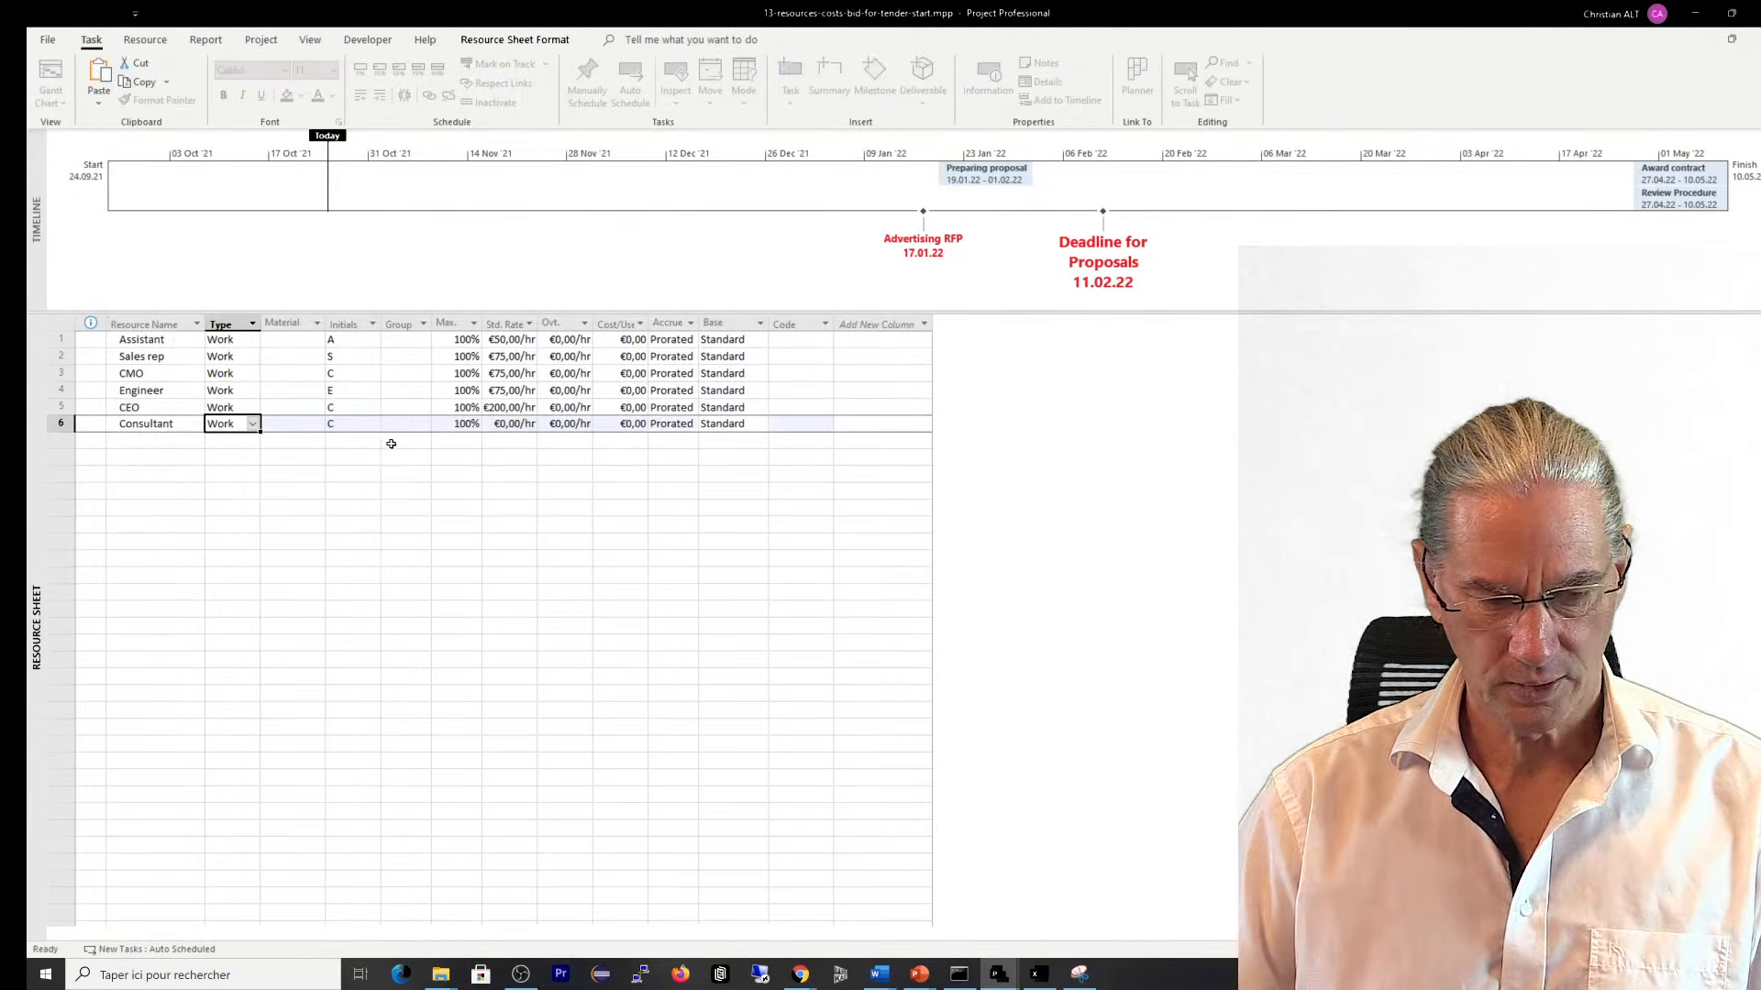
pyautogui.click(525, 425)
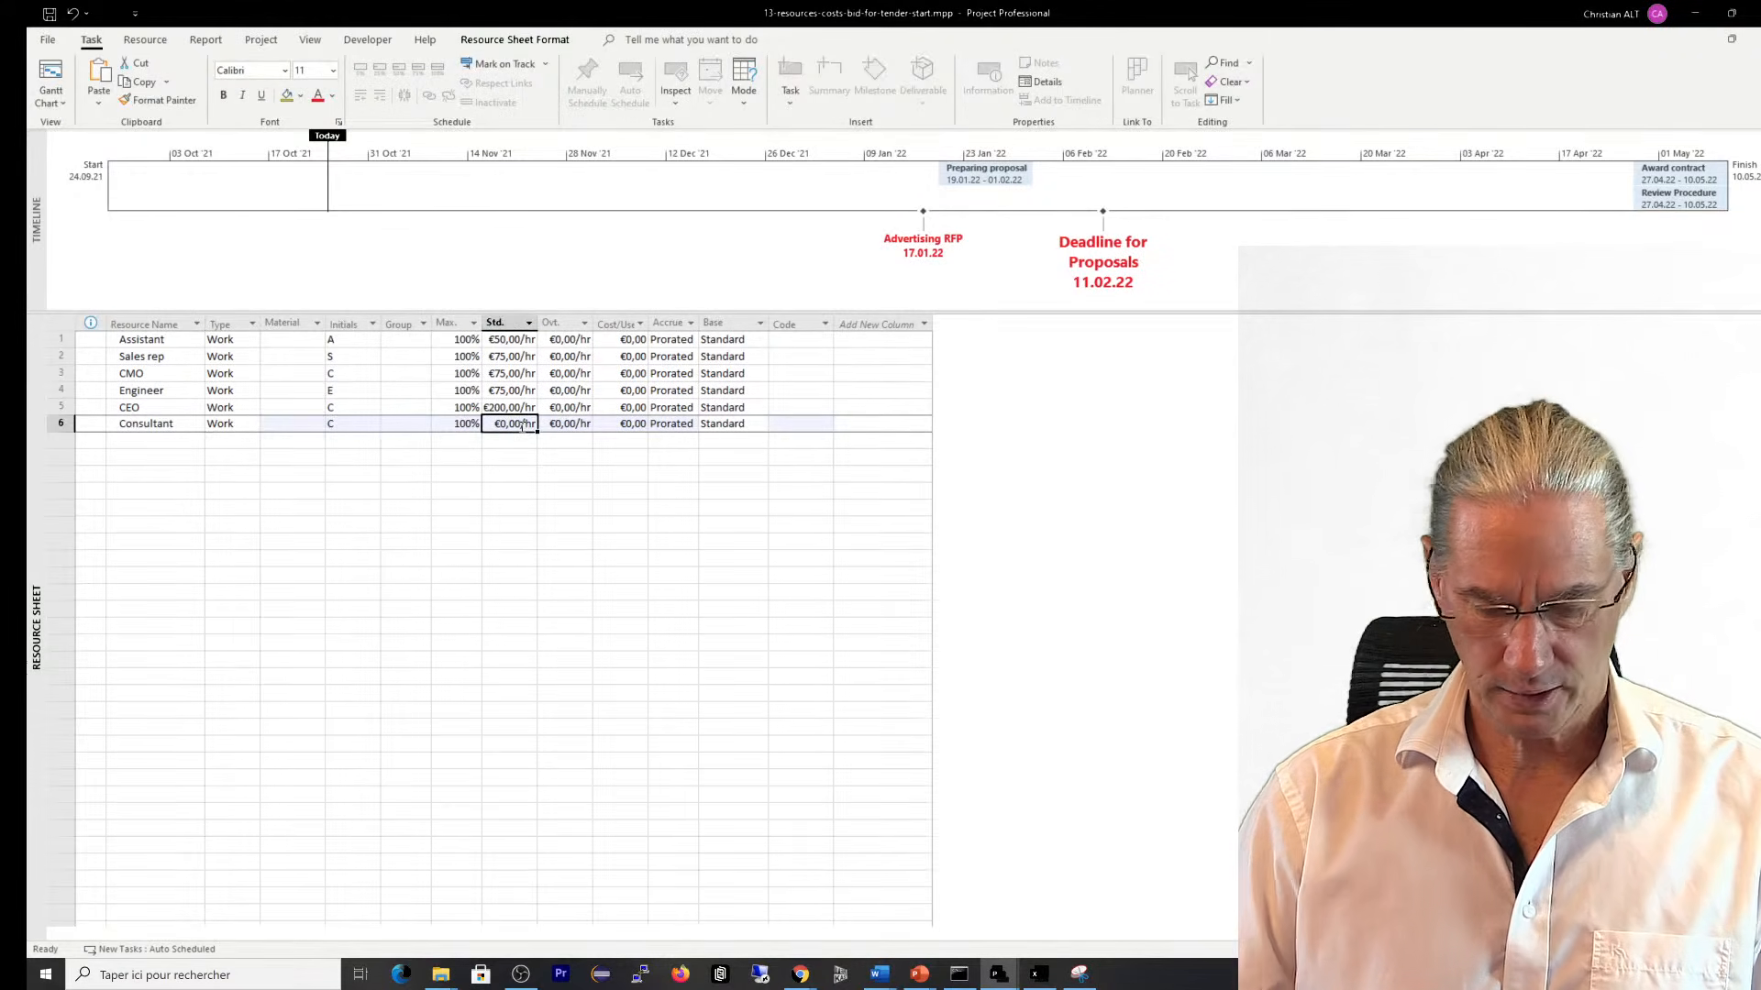
pyautogui.write('100')
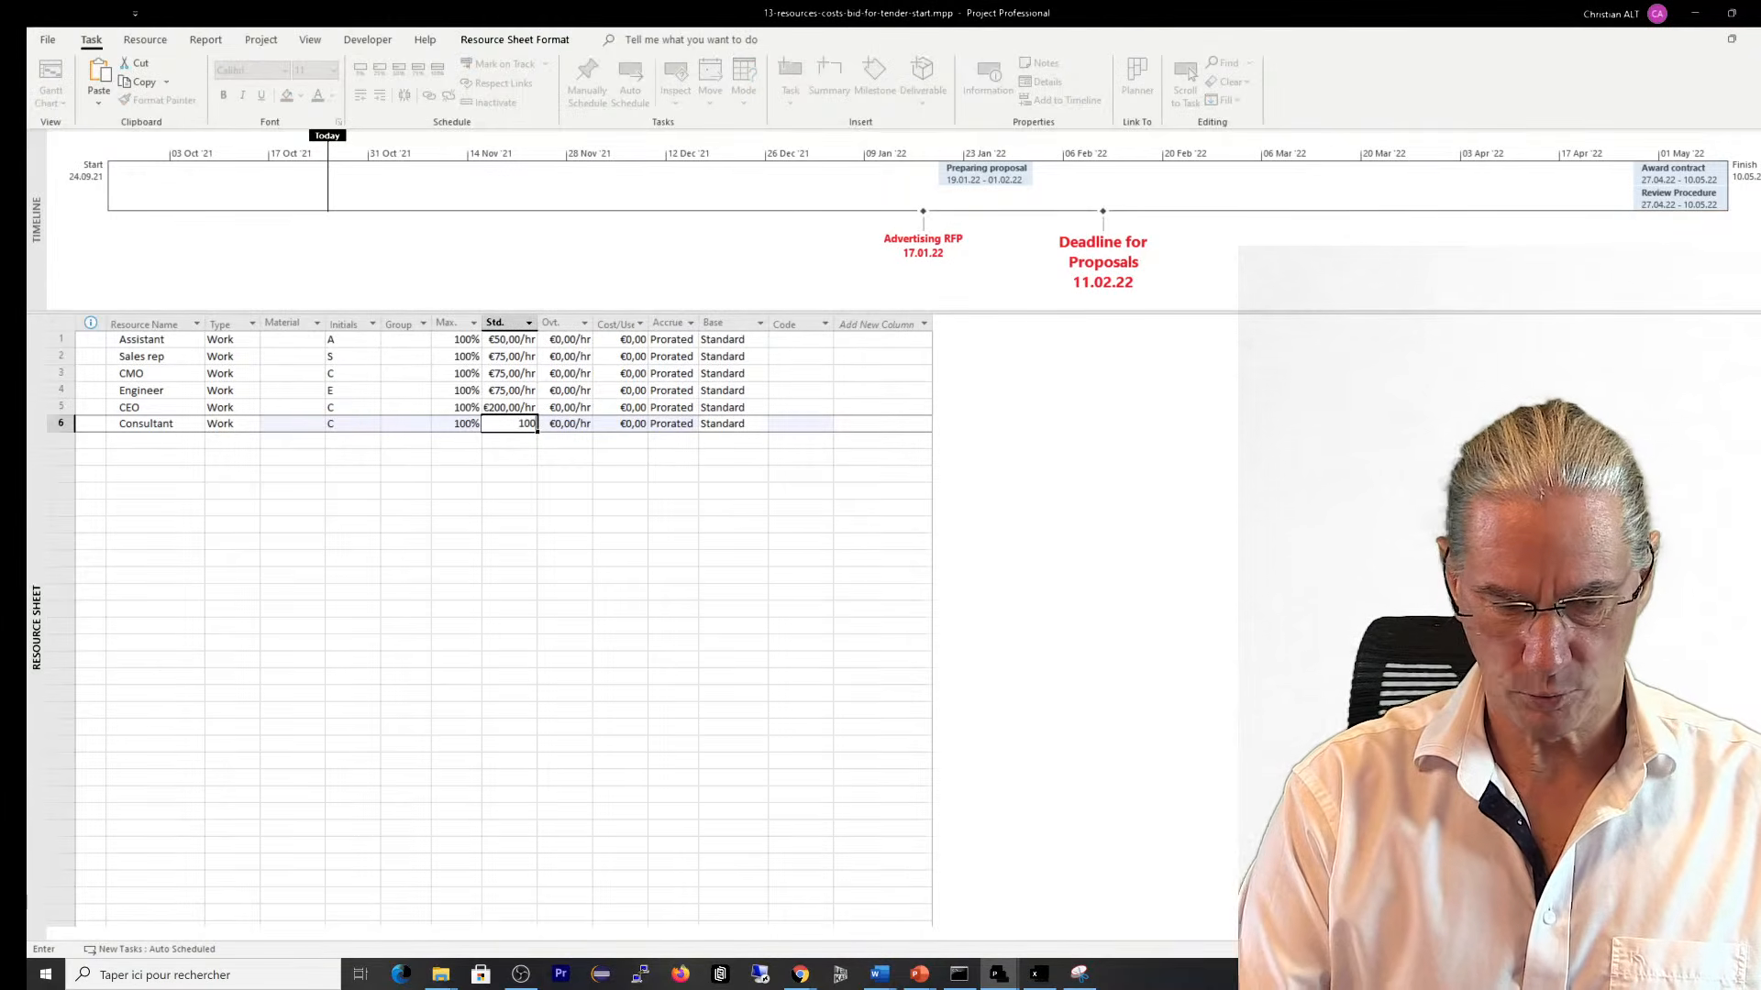
pyautogui.press('Return')
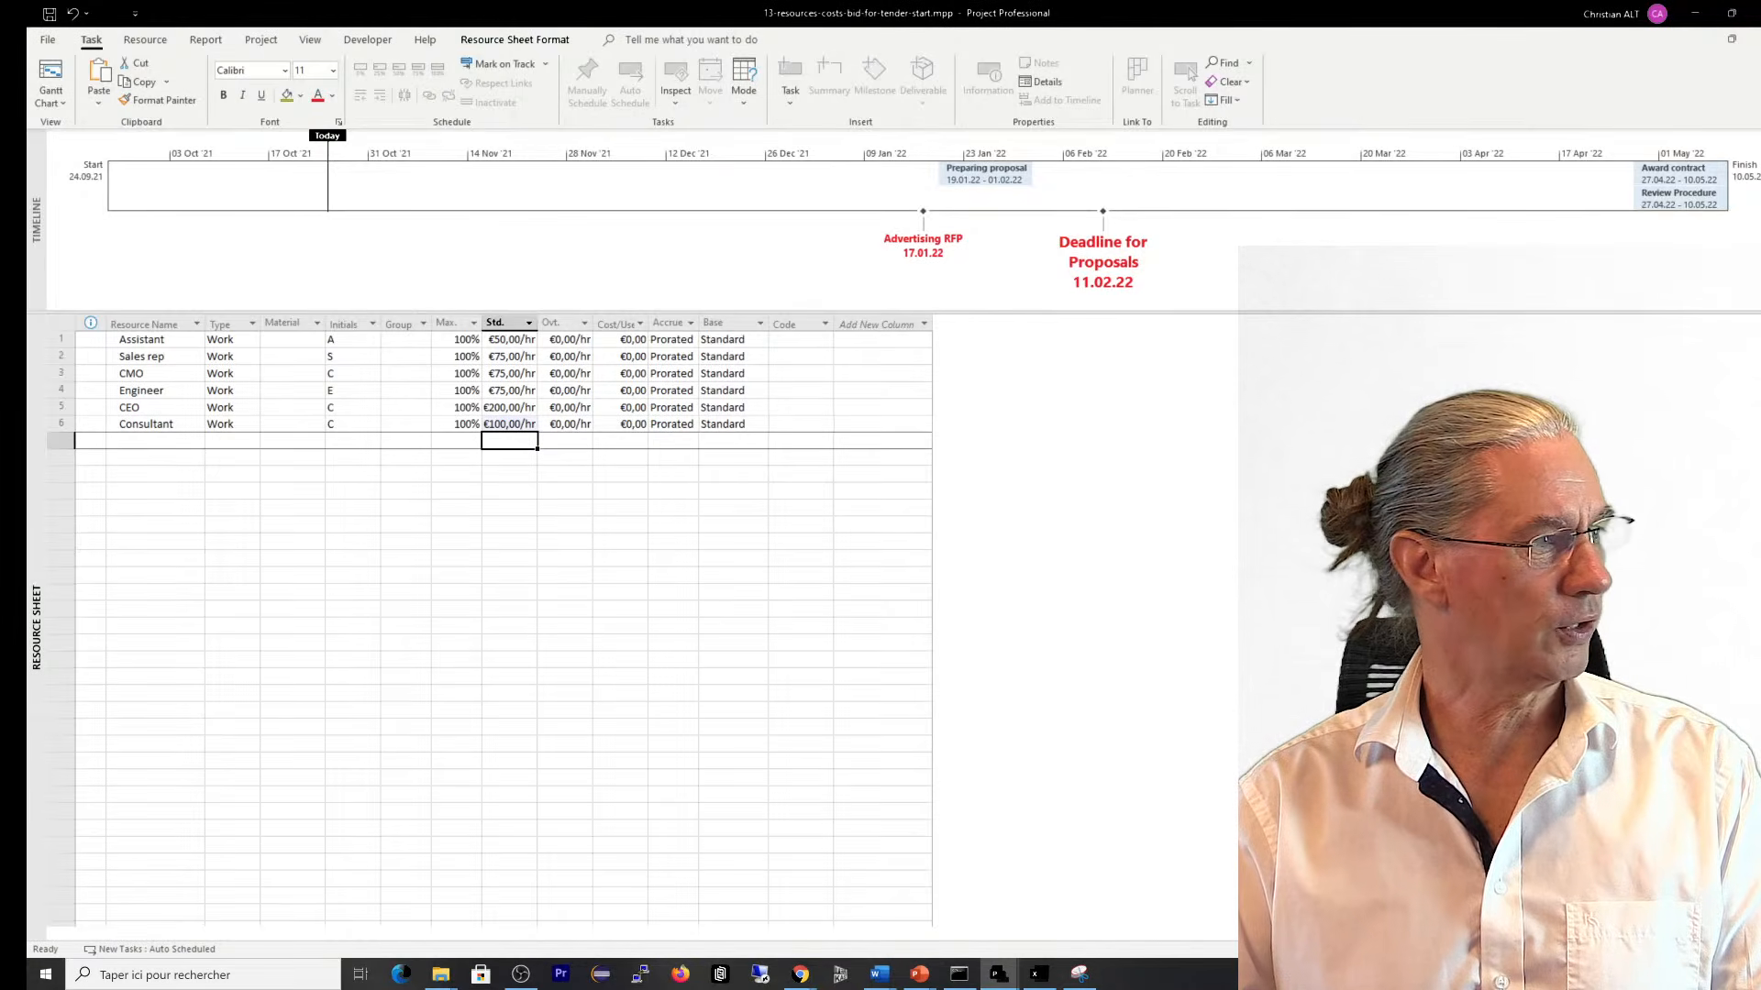
# Switch to the Gantt Chart view and assign the Sales rep to the task "Identify the opportunity"
pyautogui.hotkey('alt', 'Tab')
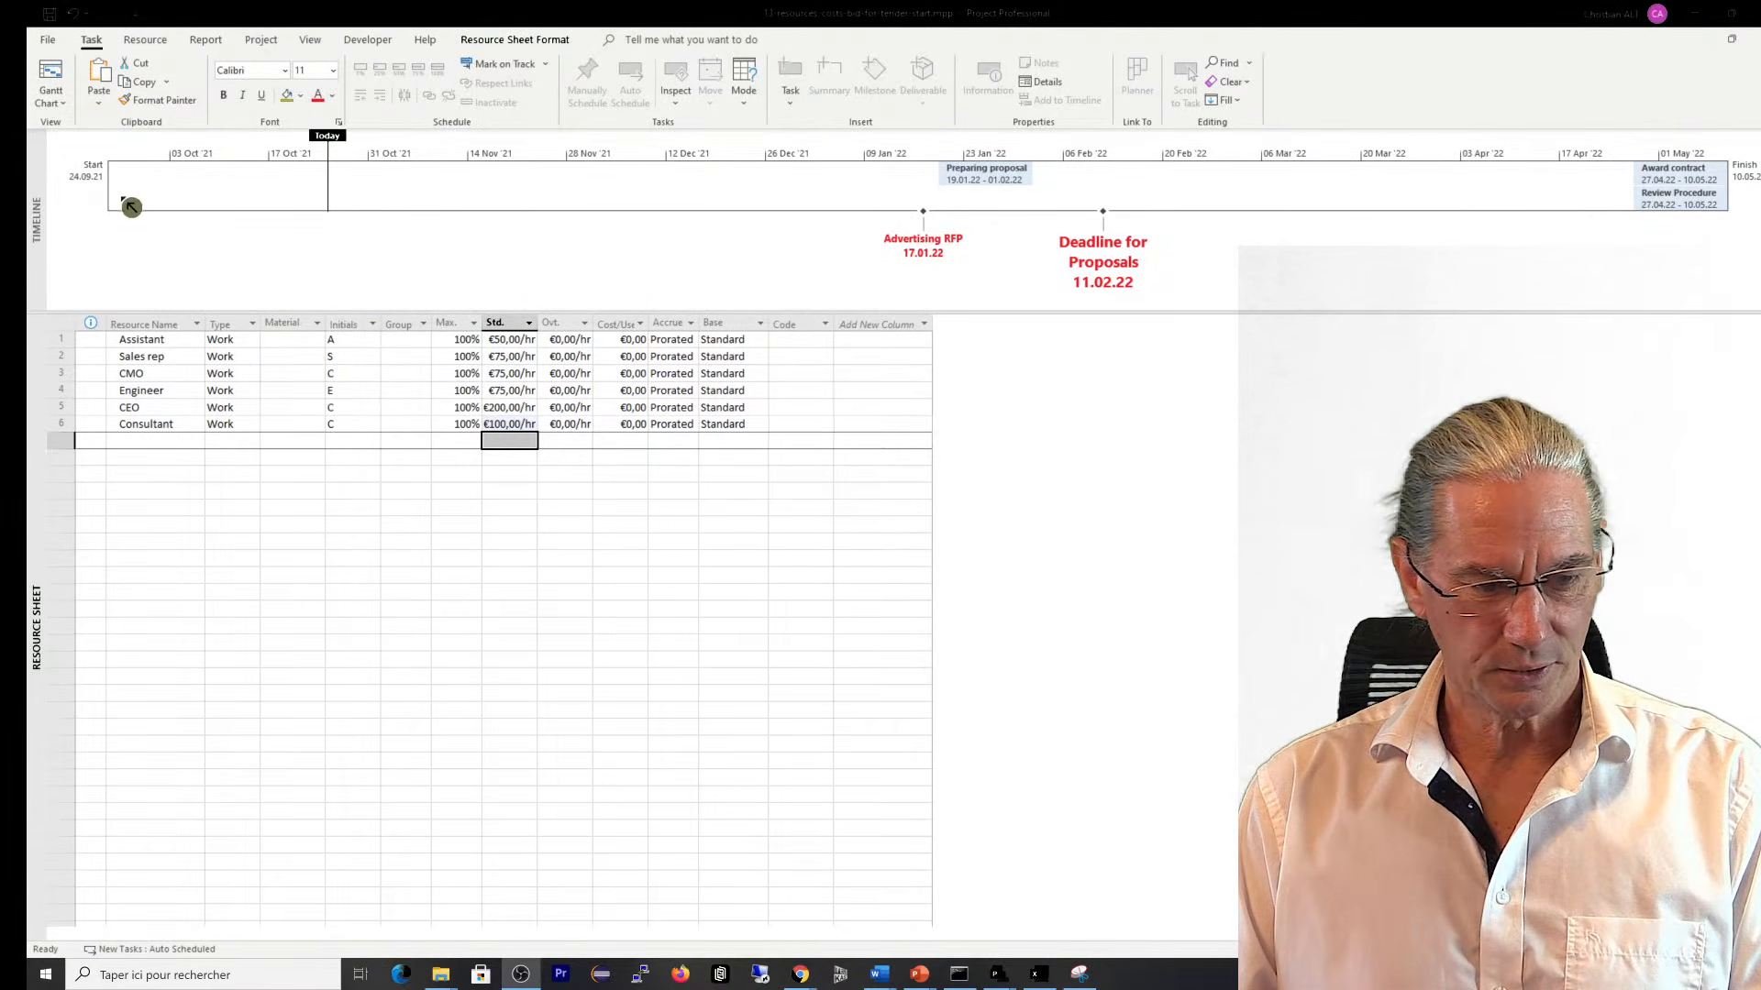
pyautogui.click(68, 81)
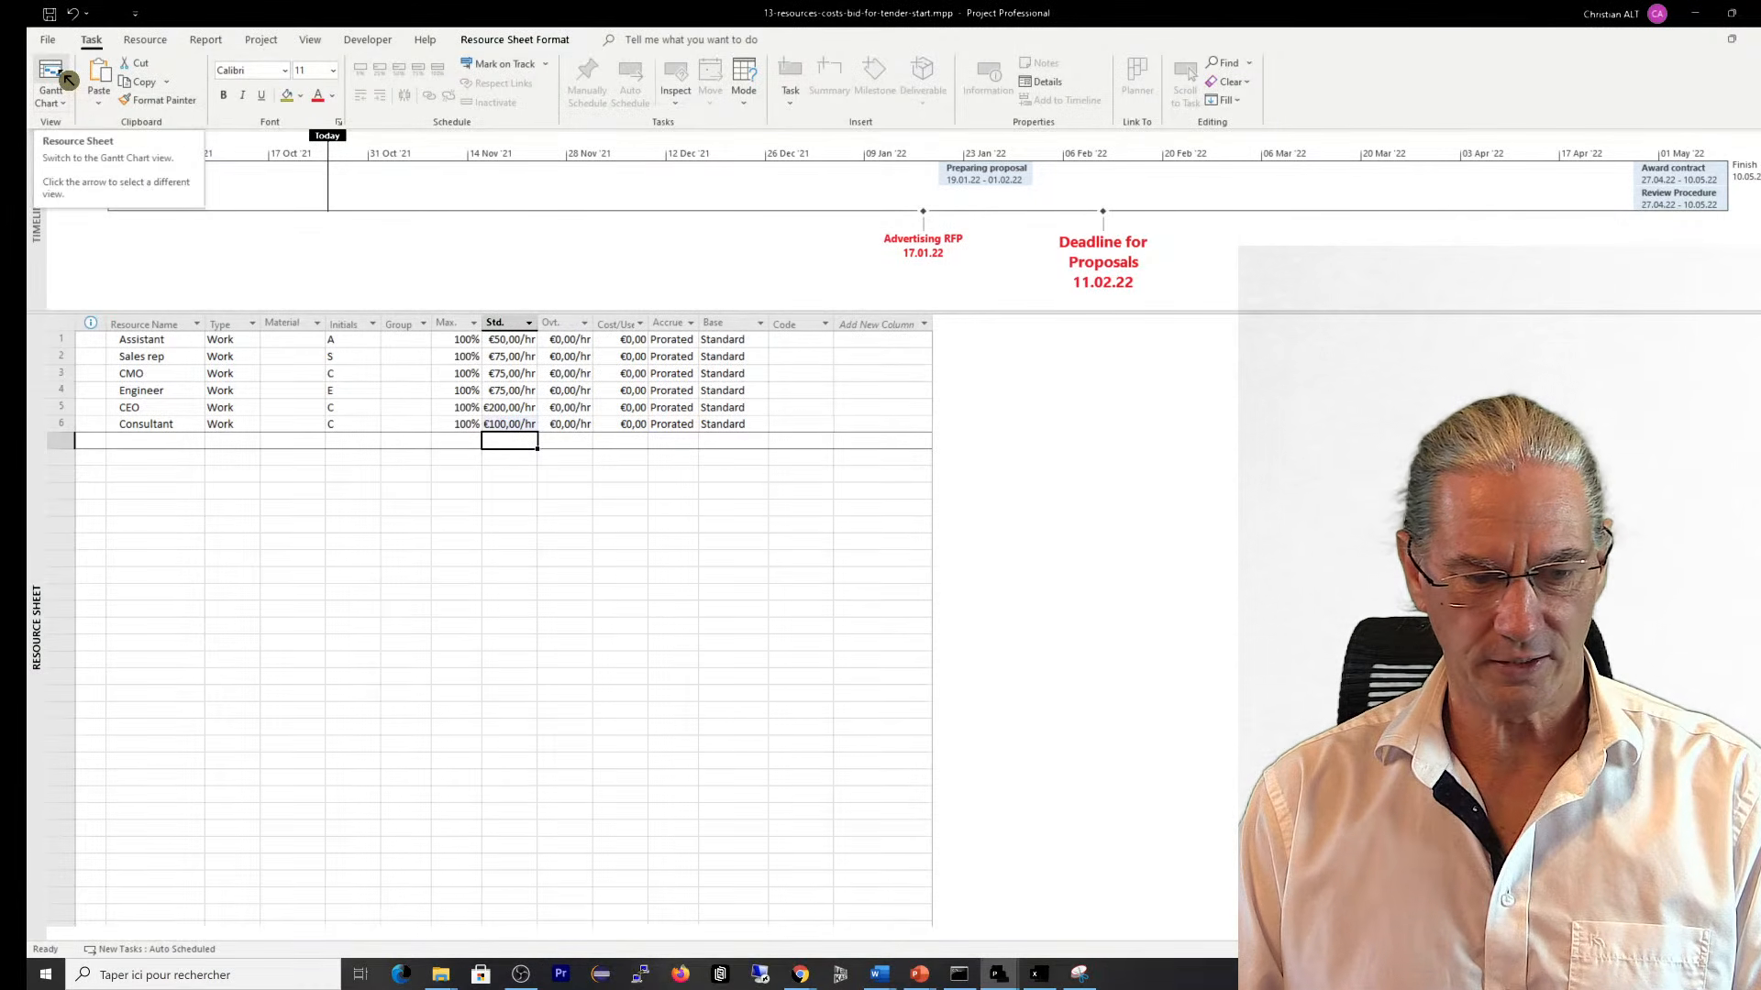
pyautogui.click(68, 81)
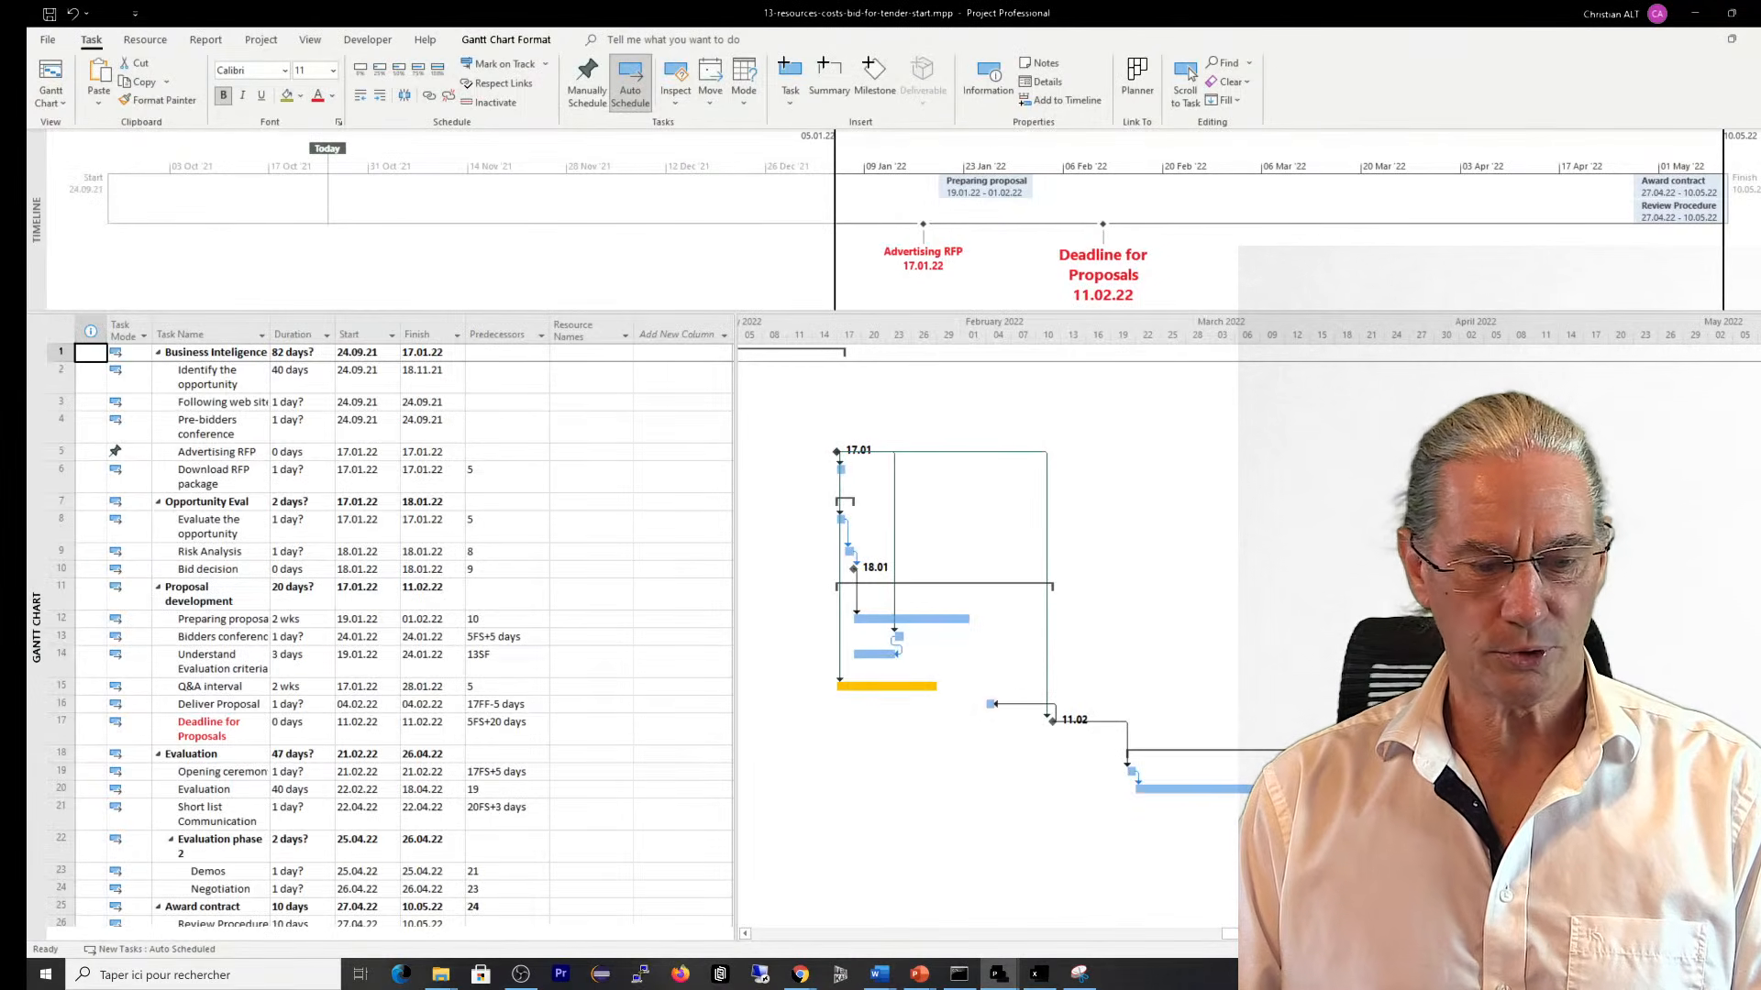
pyautogui.click(601, 386)
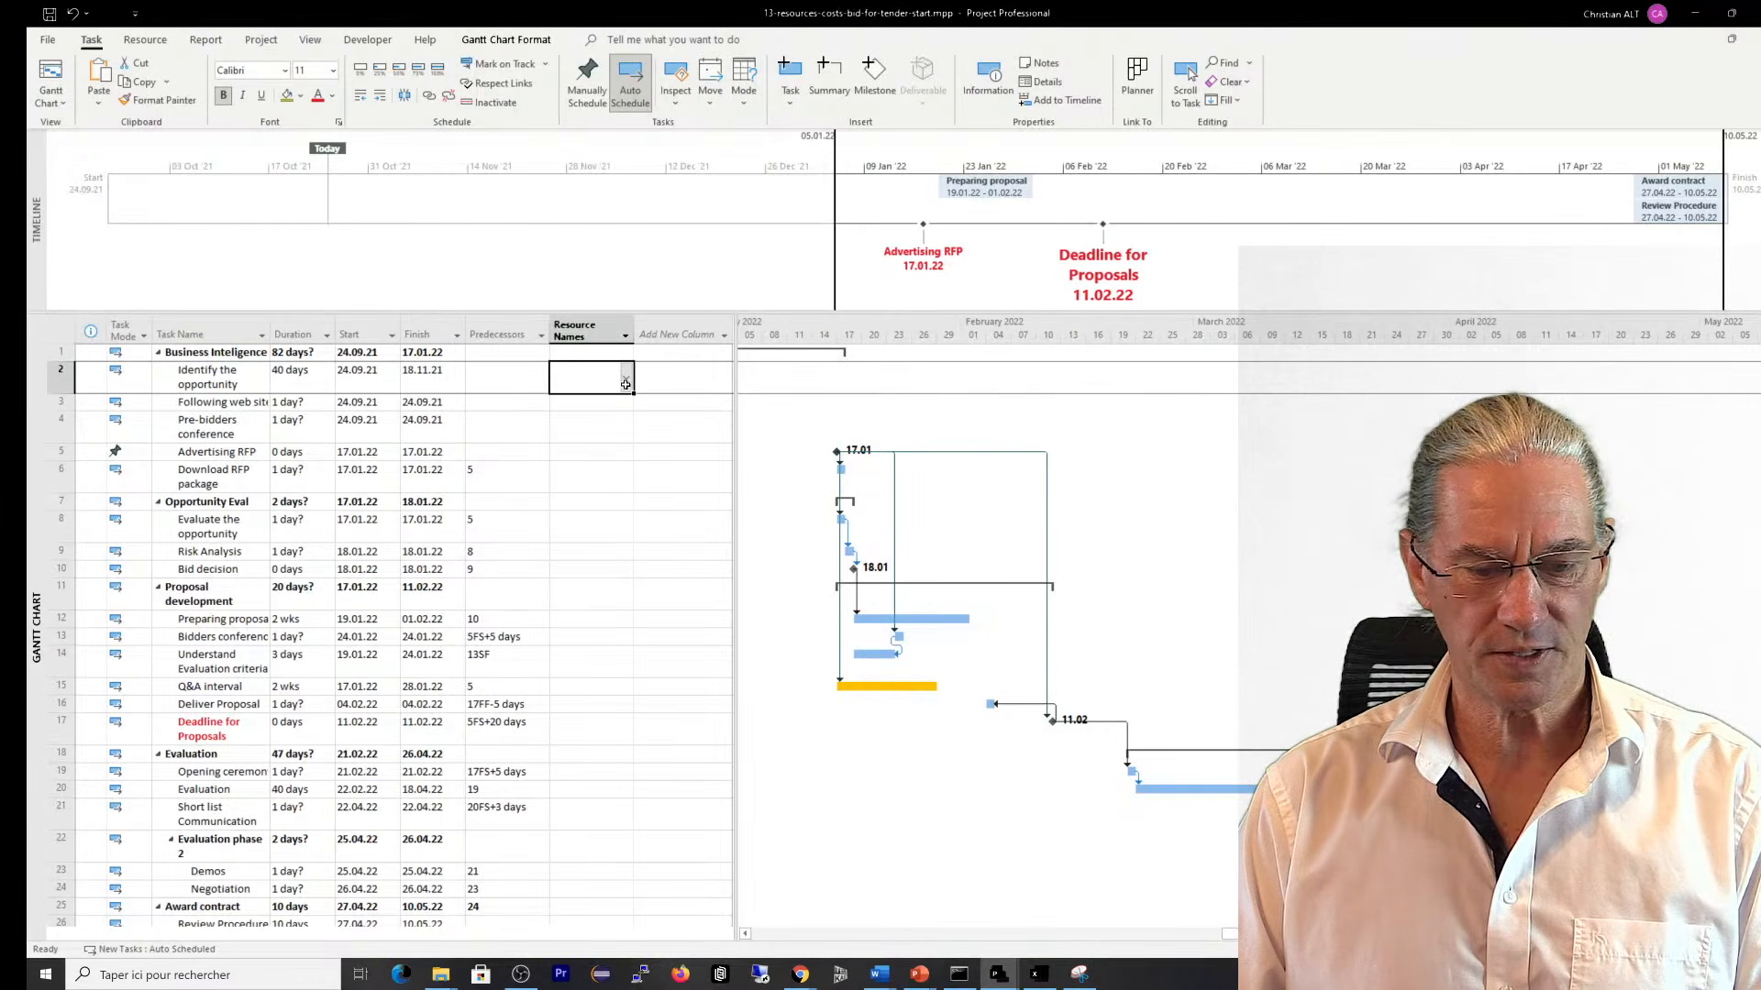
pyautogui.click(629, 385)
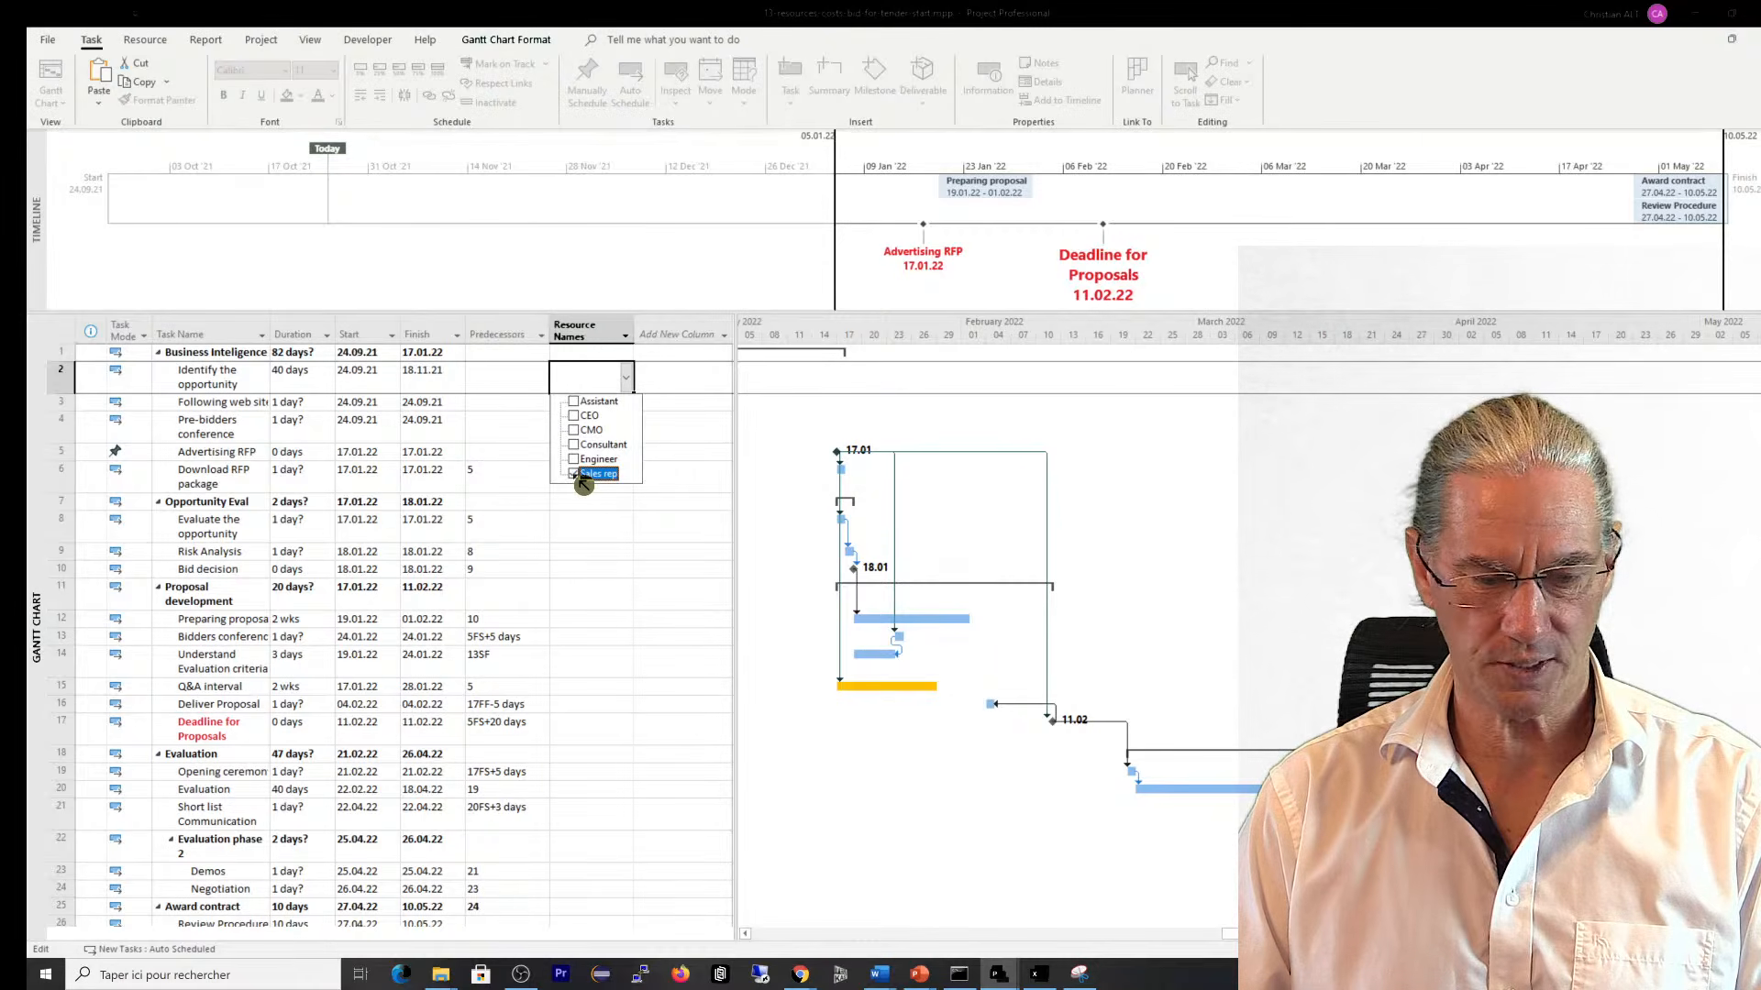
pyautogui.click(572, 508)
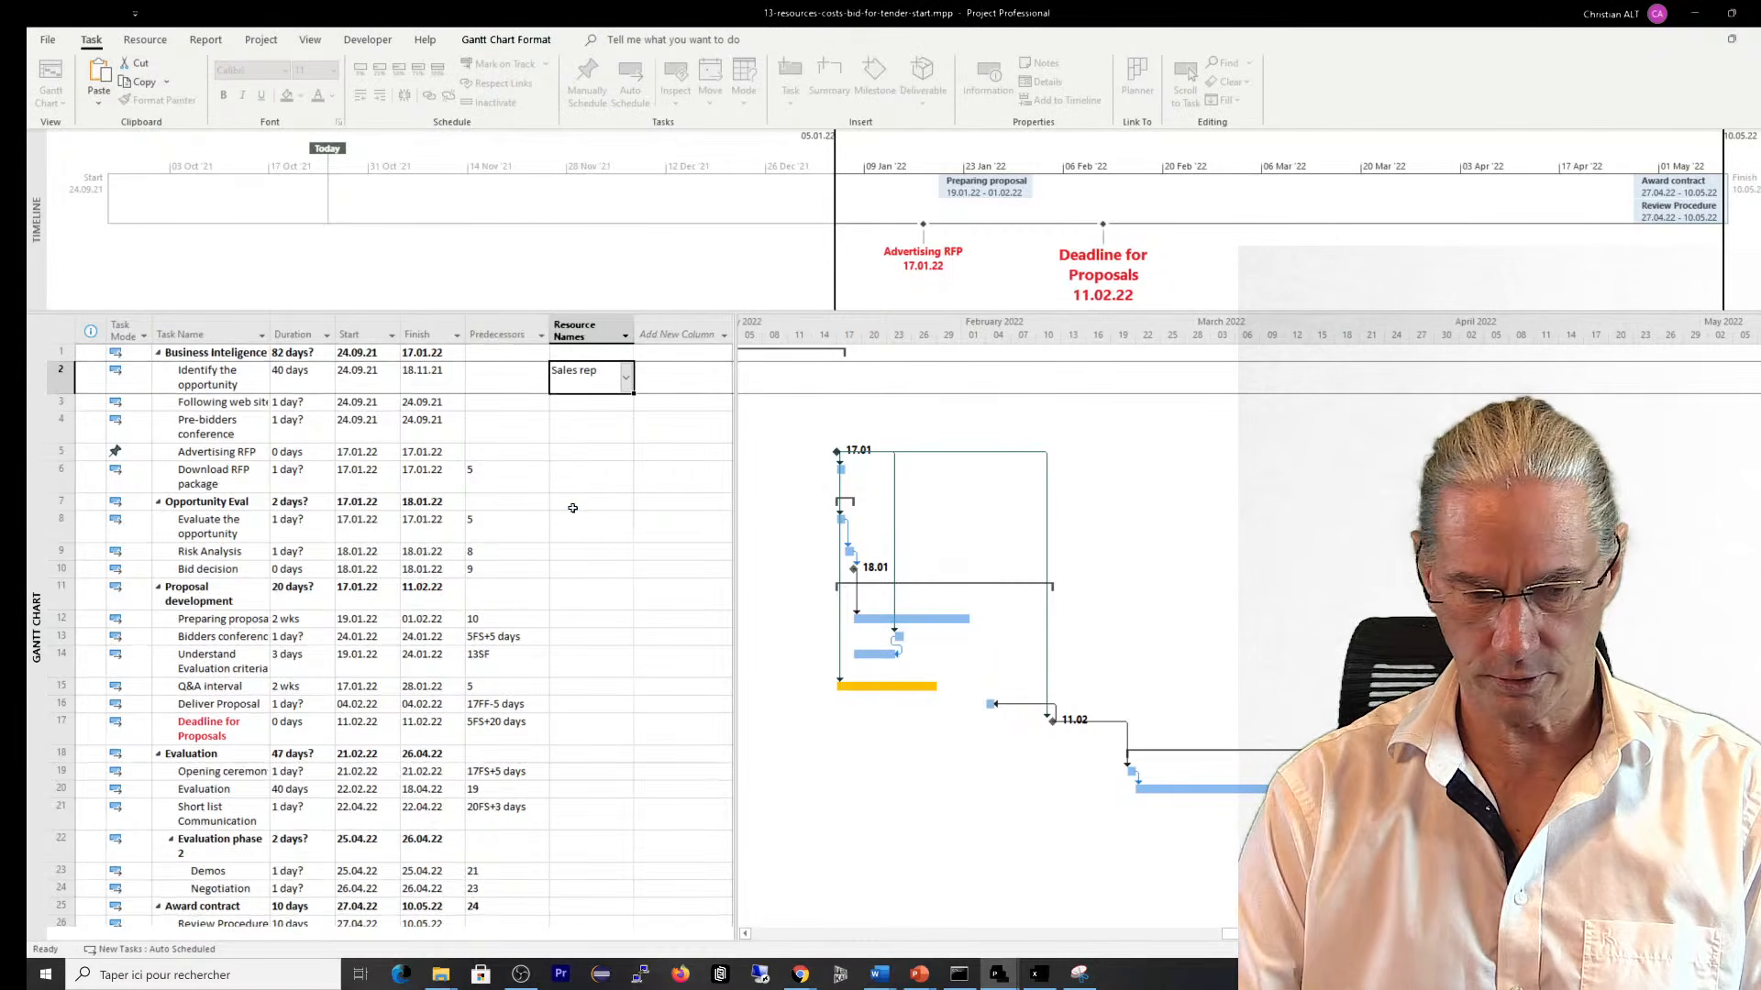
pyautogui.click(590, 321)
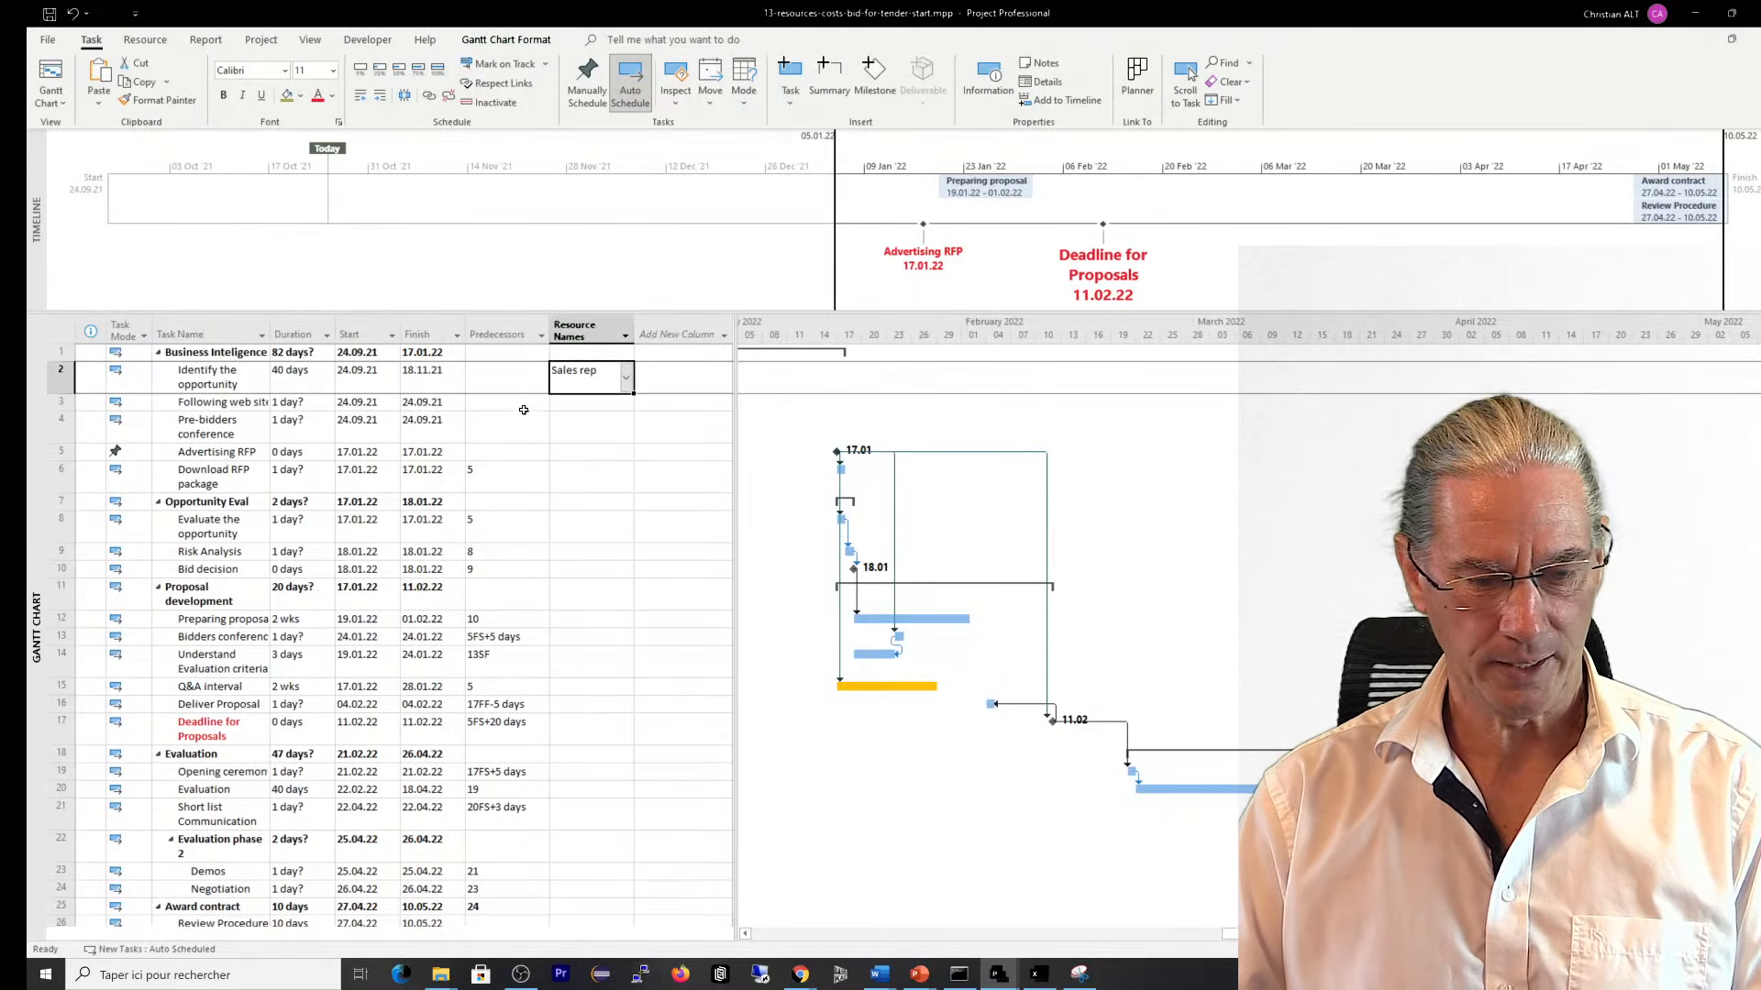
# Assign the Sales rep to the web site following task in row 3
pyautogui.click(584, 402)
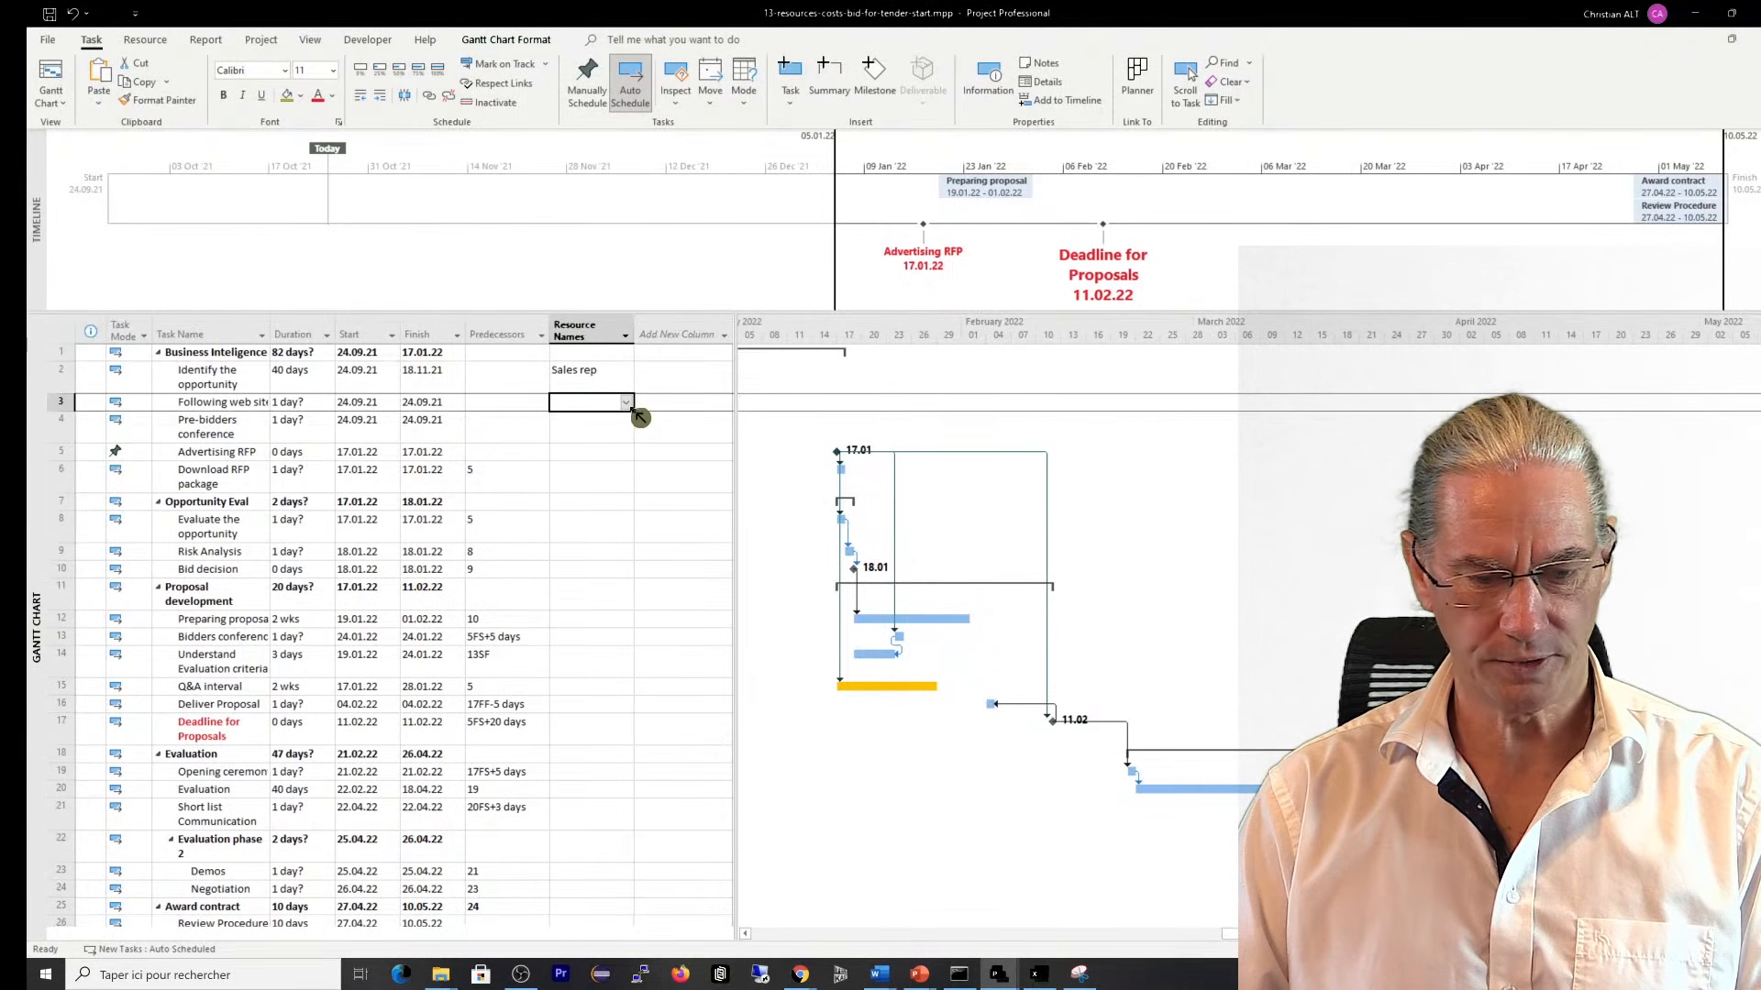
pyautogui.click(628, 404)
pyautogui.click(592, 491)
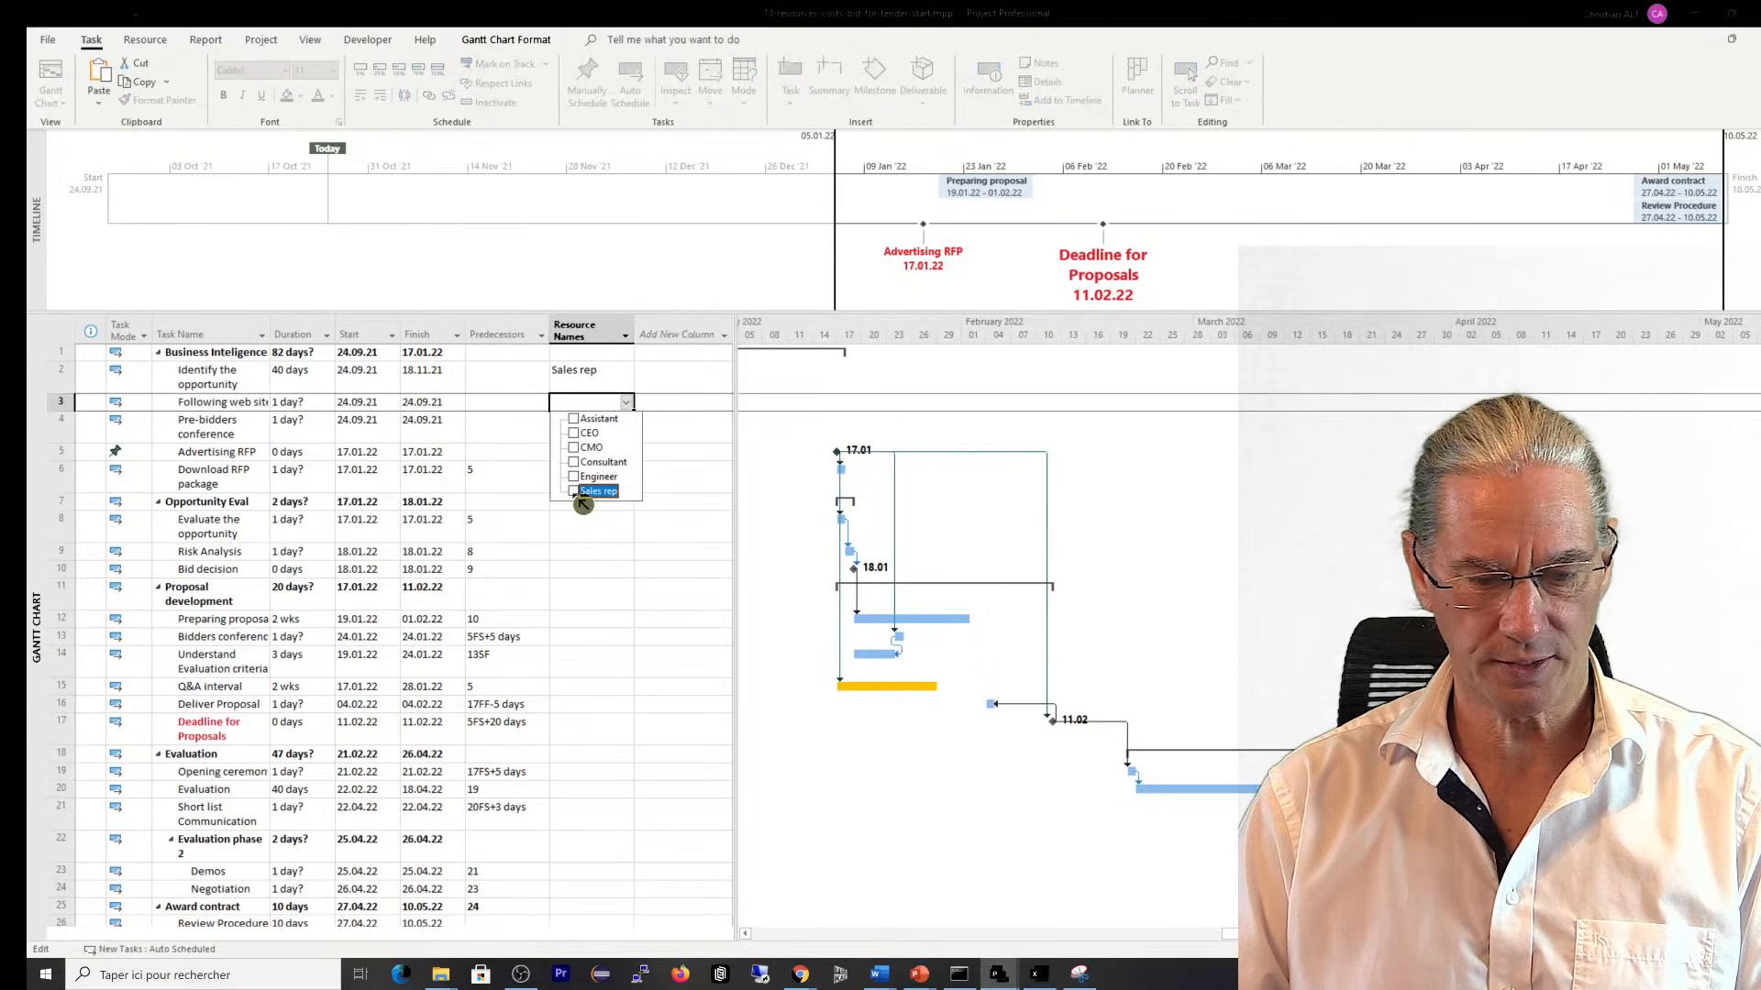
pyautogui.press('Return')
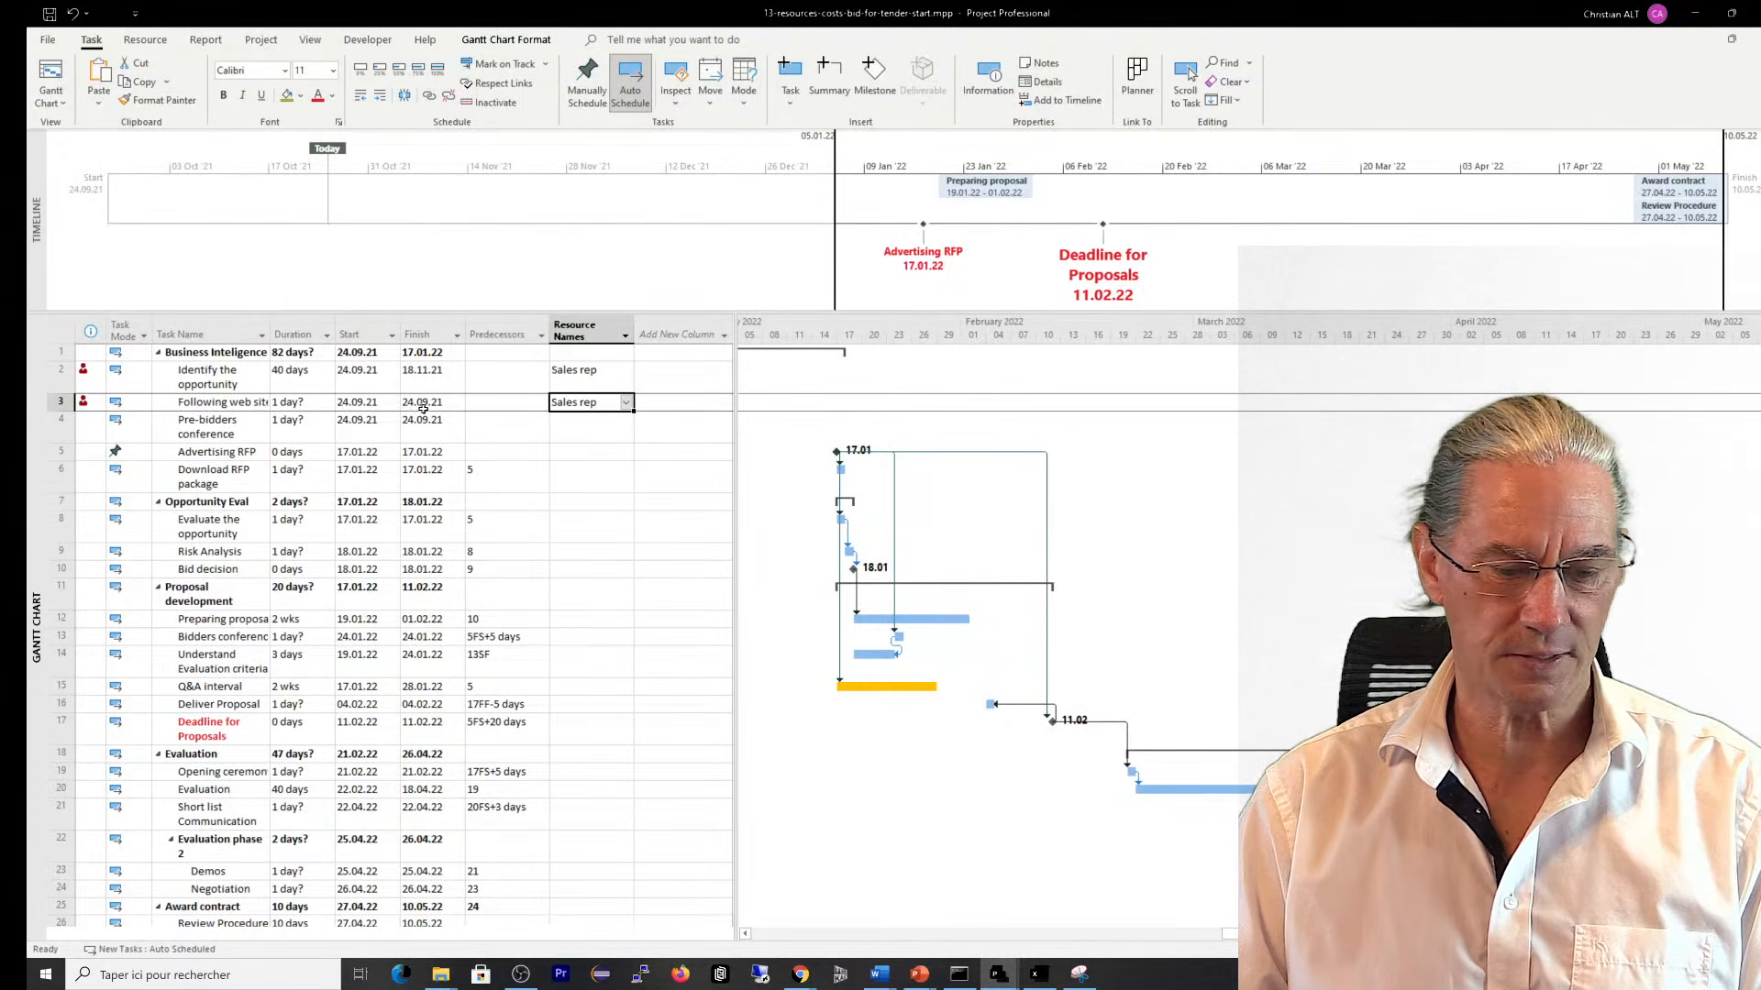
# Remove the Sales rep assignment from the web site following task in row 3
pyautogui.click(627, 404)
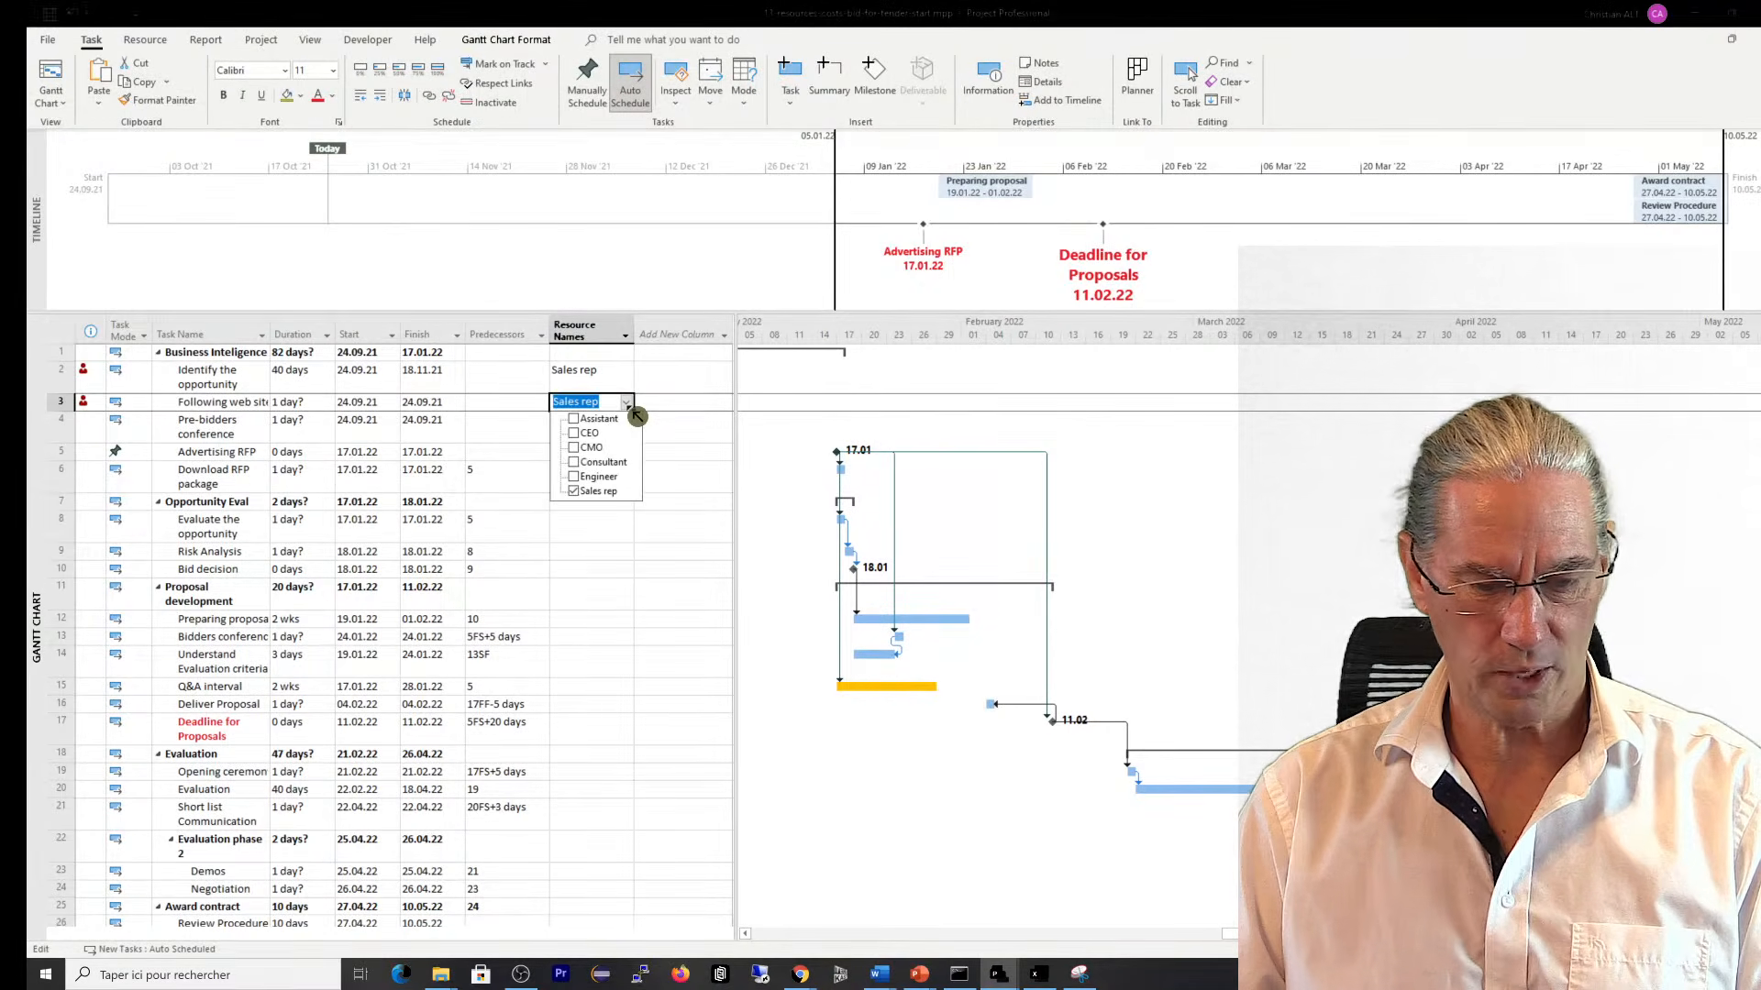
pyautogui.click(585, 492)
pyautogui.press('Return')
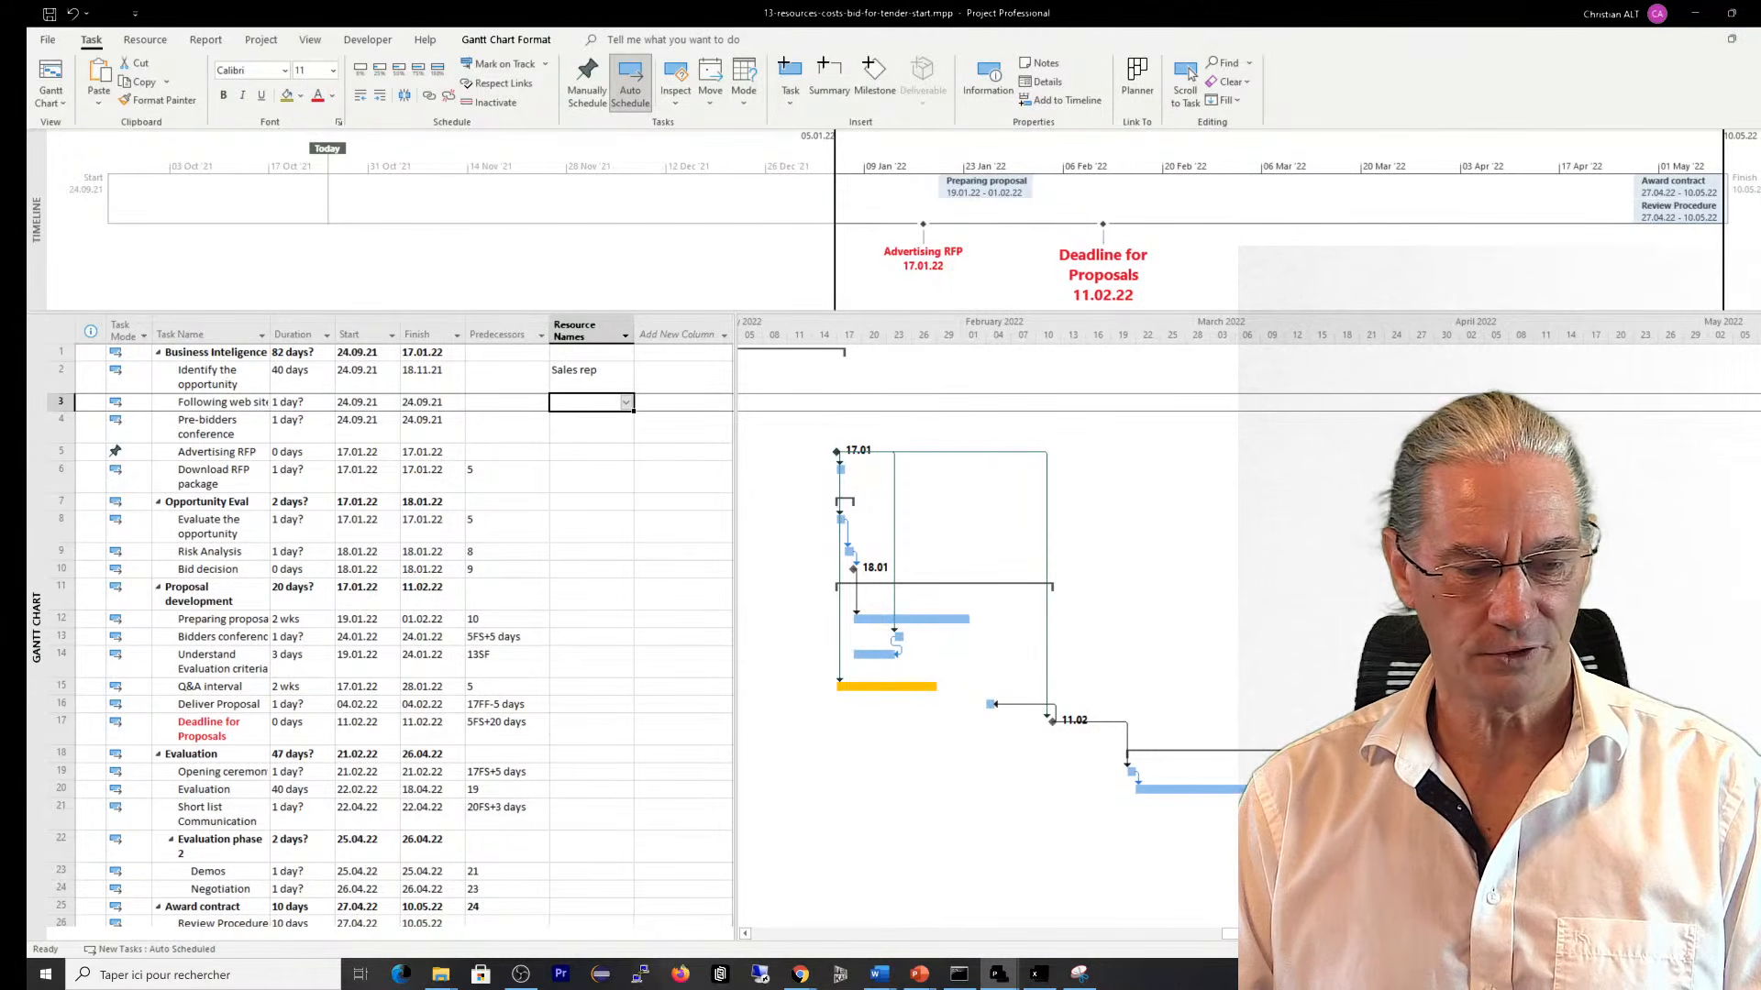
# Set the Sales rep's assignment units to 10% in the task information of "Identify the opportunity"
pyautogui.doubleClick(237, 390)
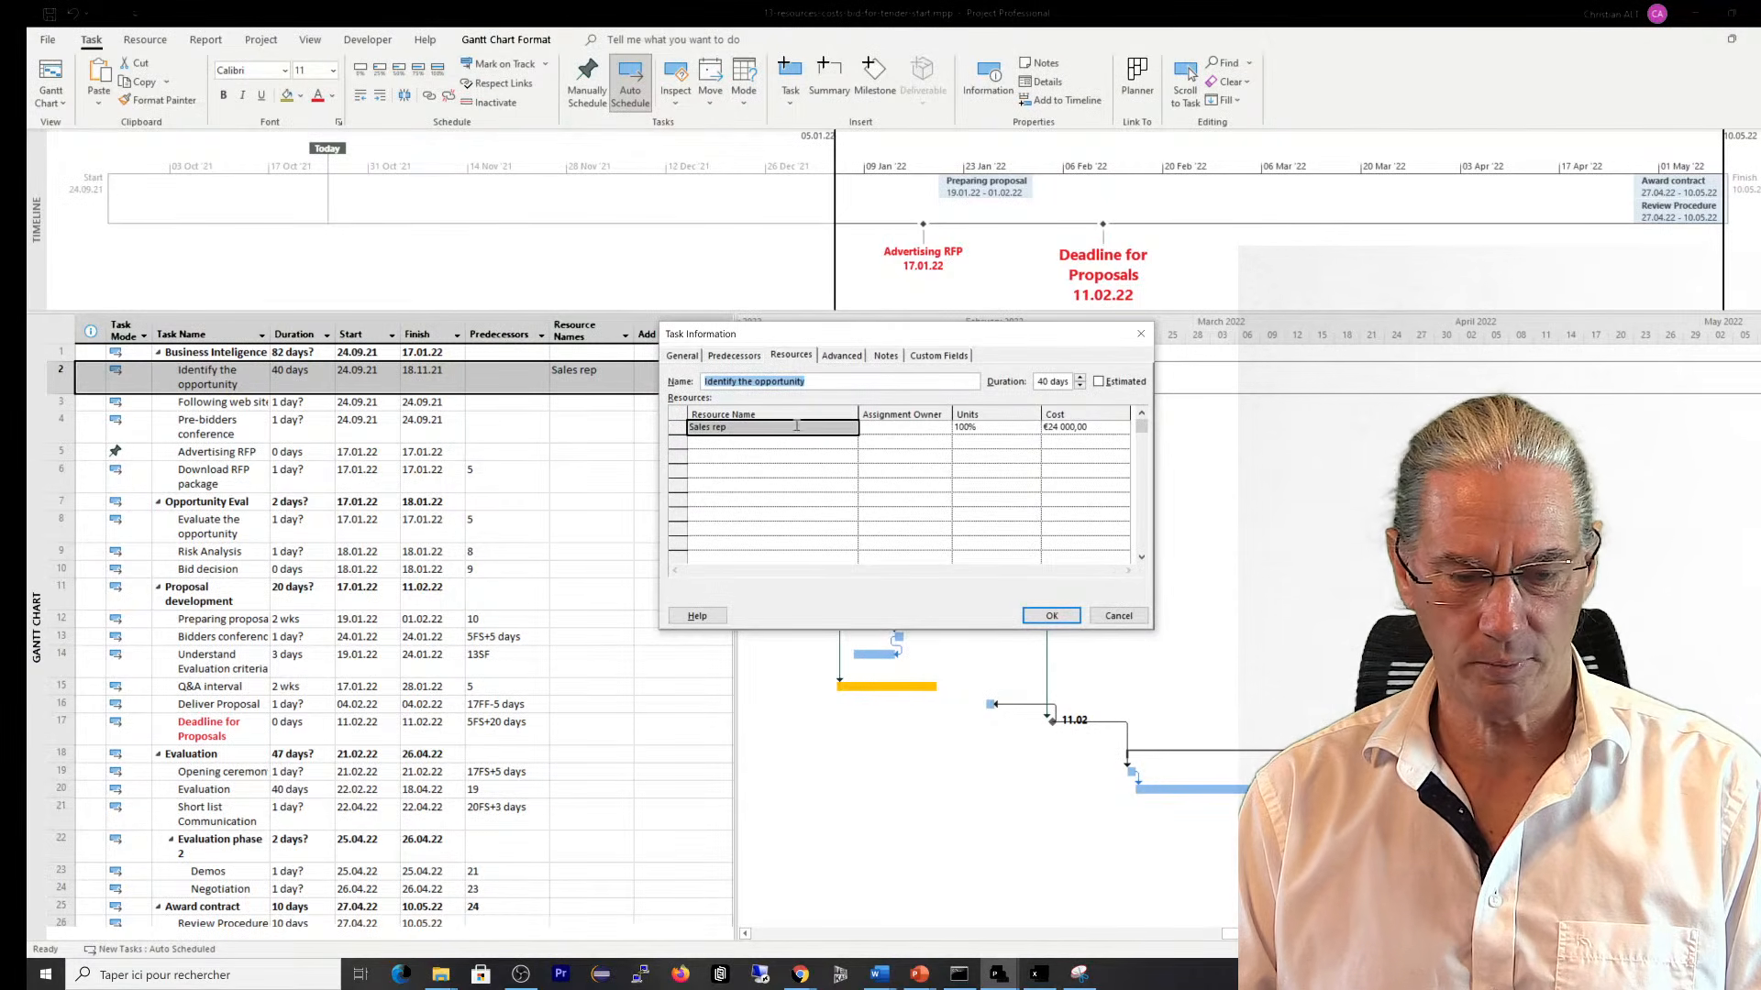
pyautogui.click(969, 428)
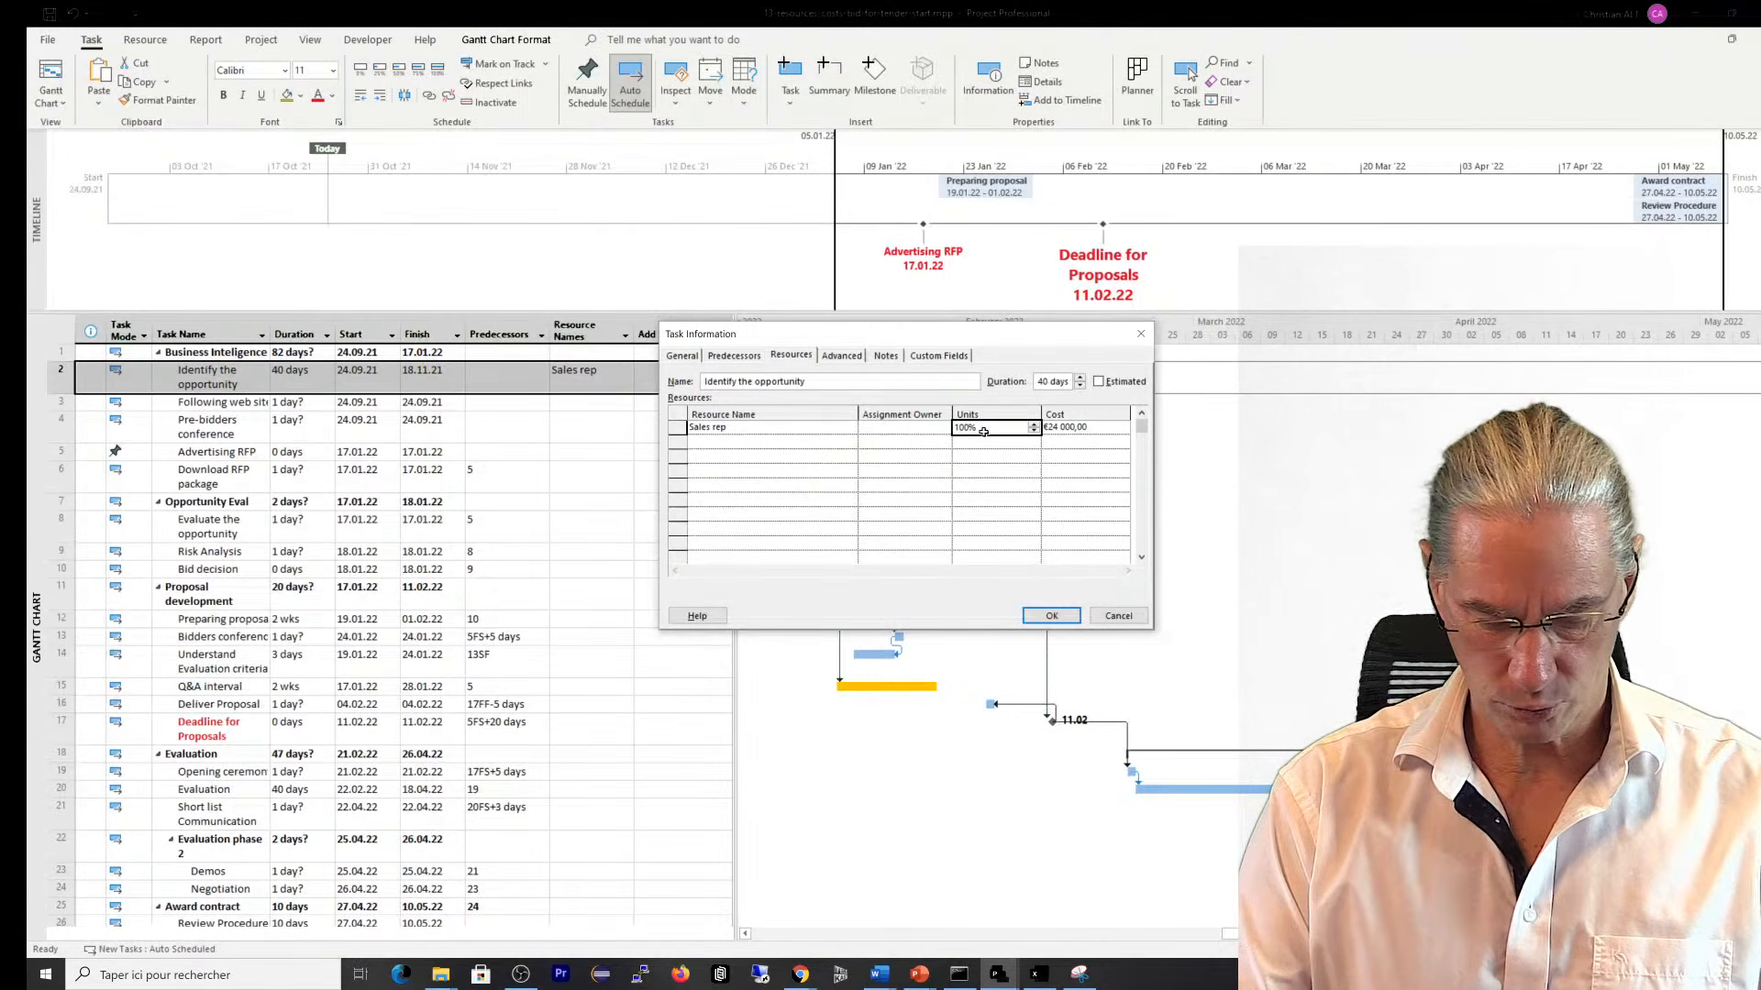
pyautogui.write('10')
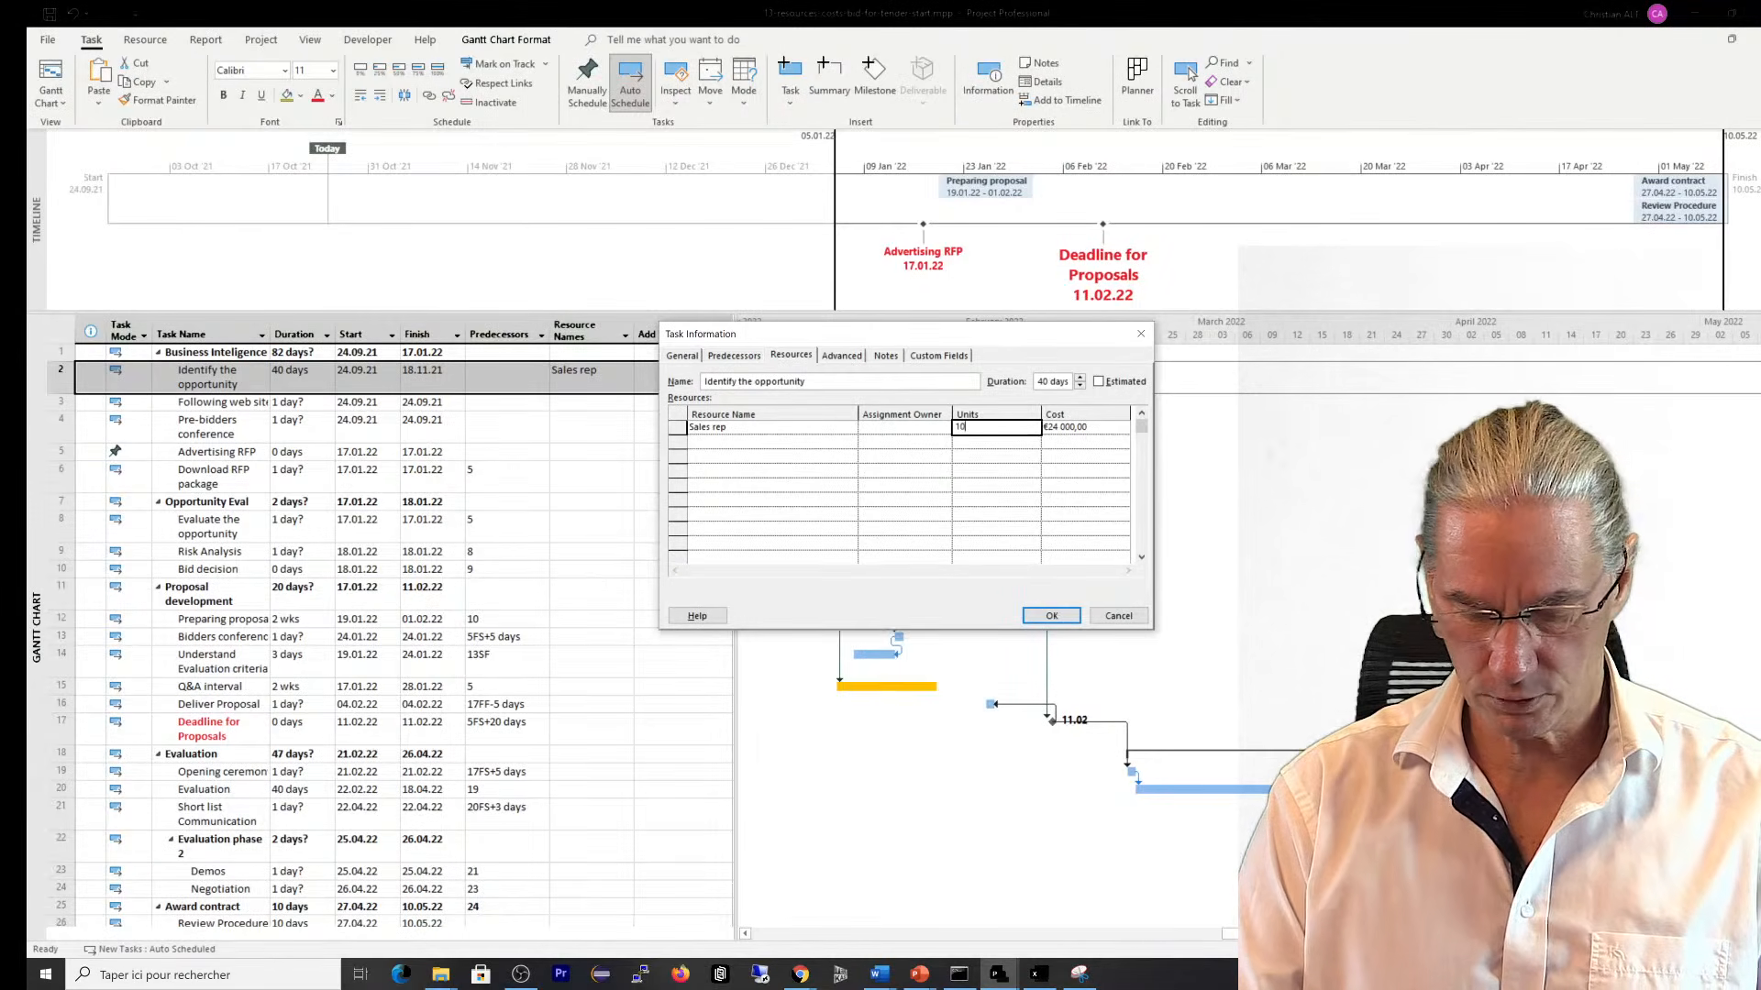
pyautogui.press('Return')
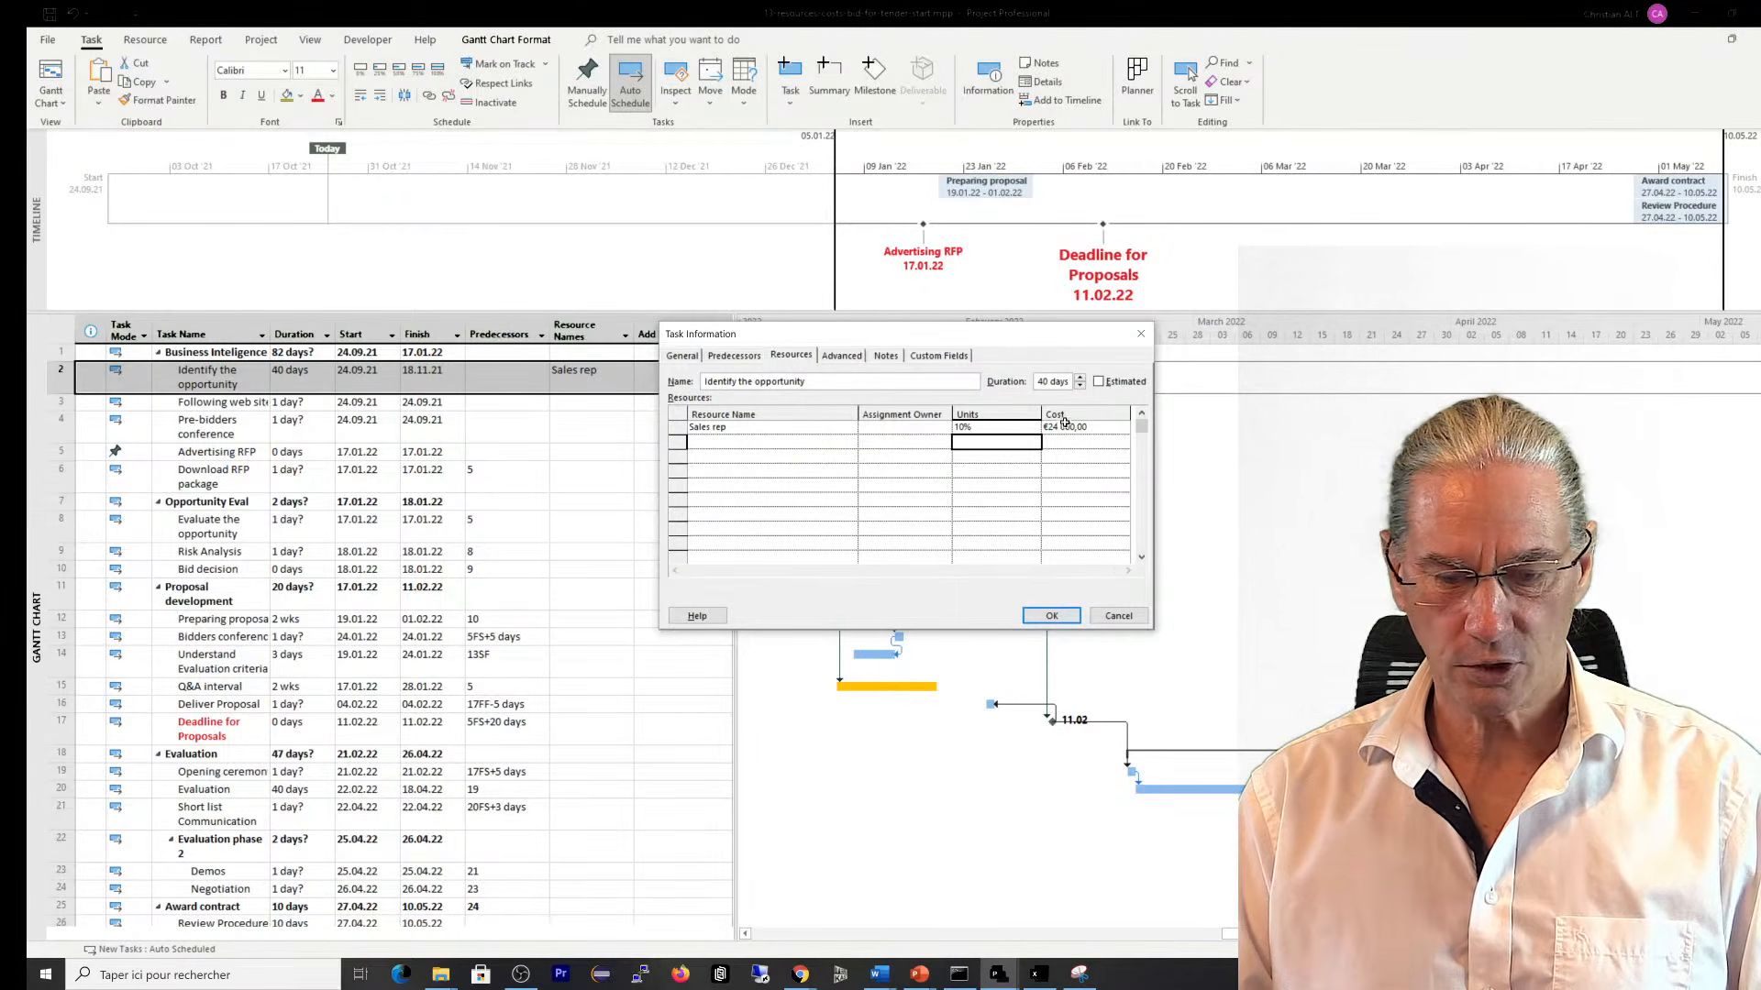
pyautogui.click(1052, 616)
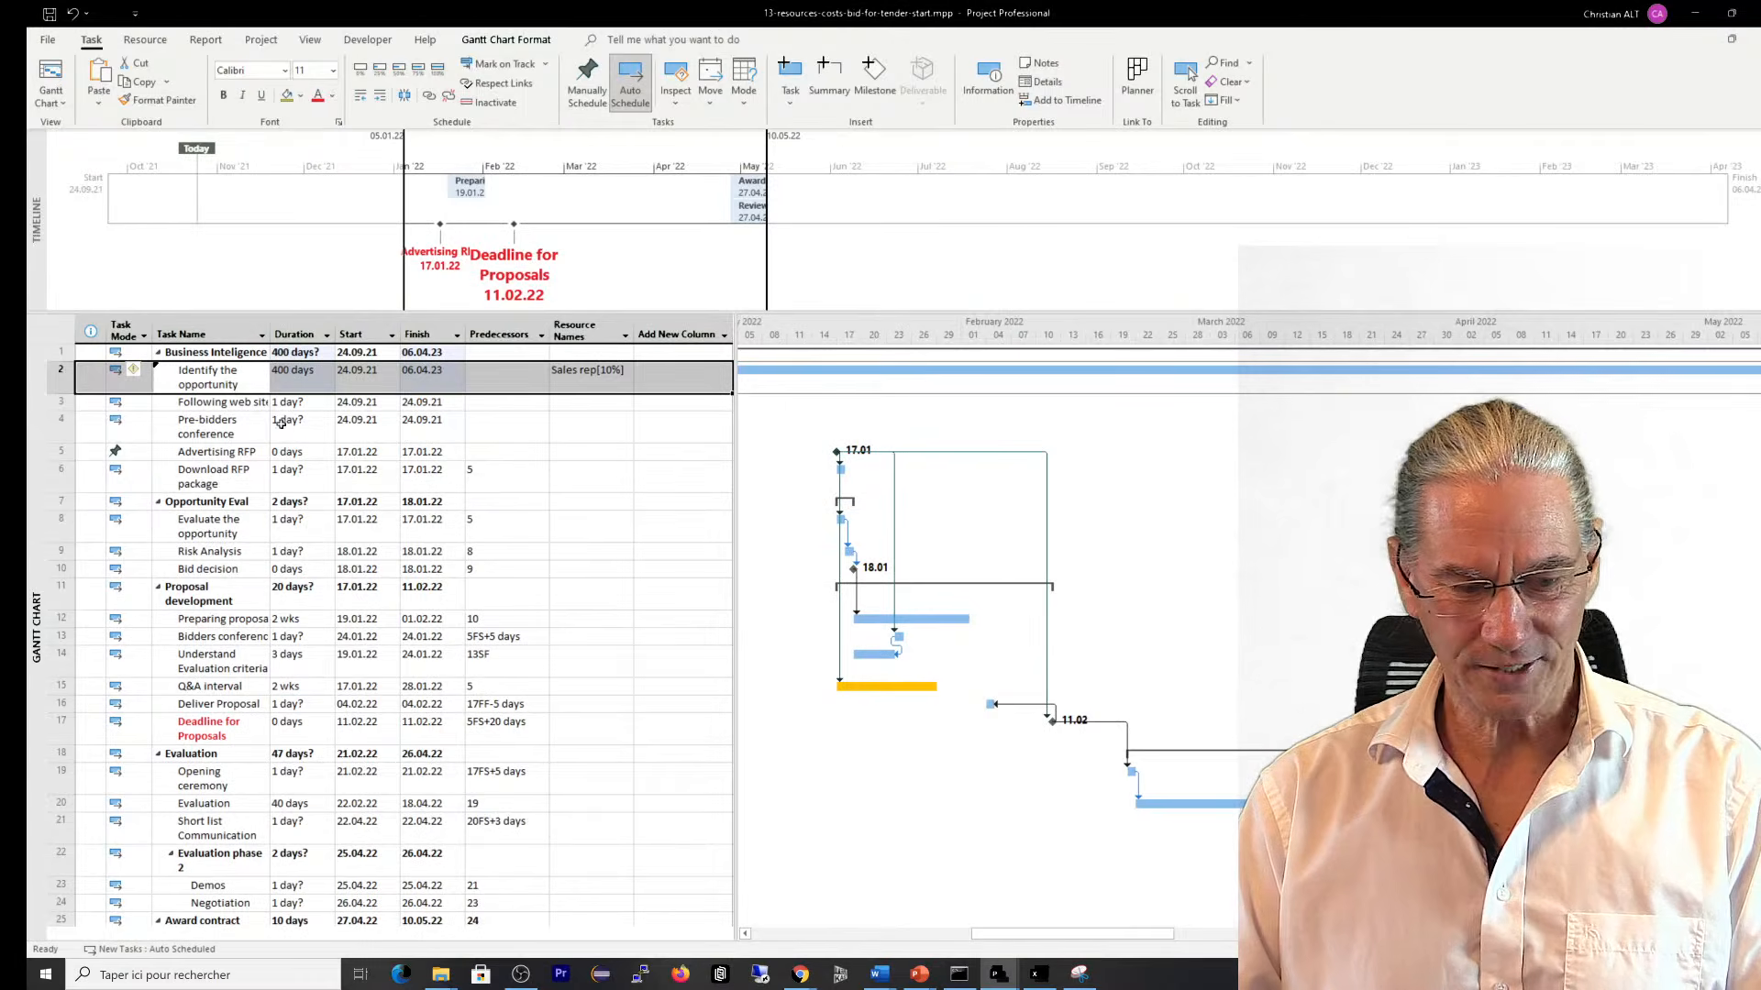
# Add a Cost column after Resource Names in the Gantt Chart's task table
pyautogui.click(585, 377)
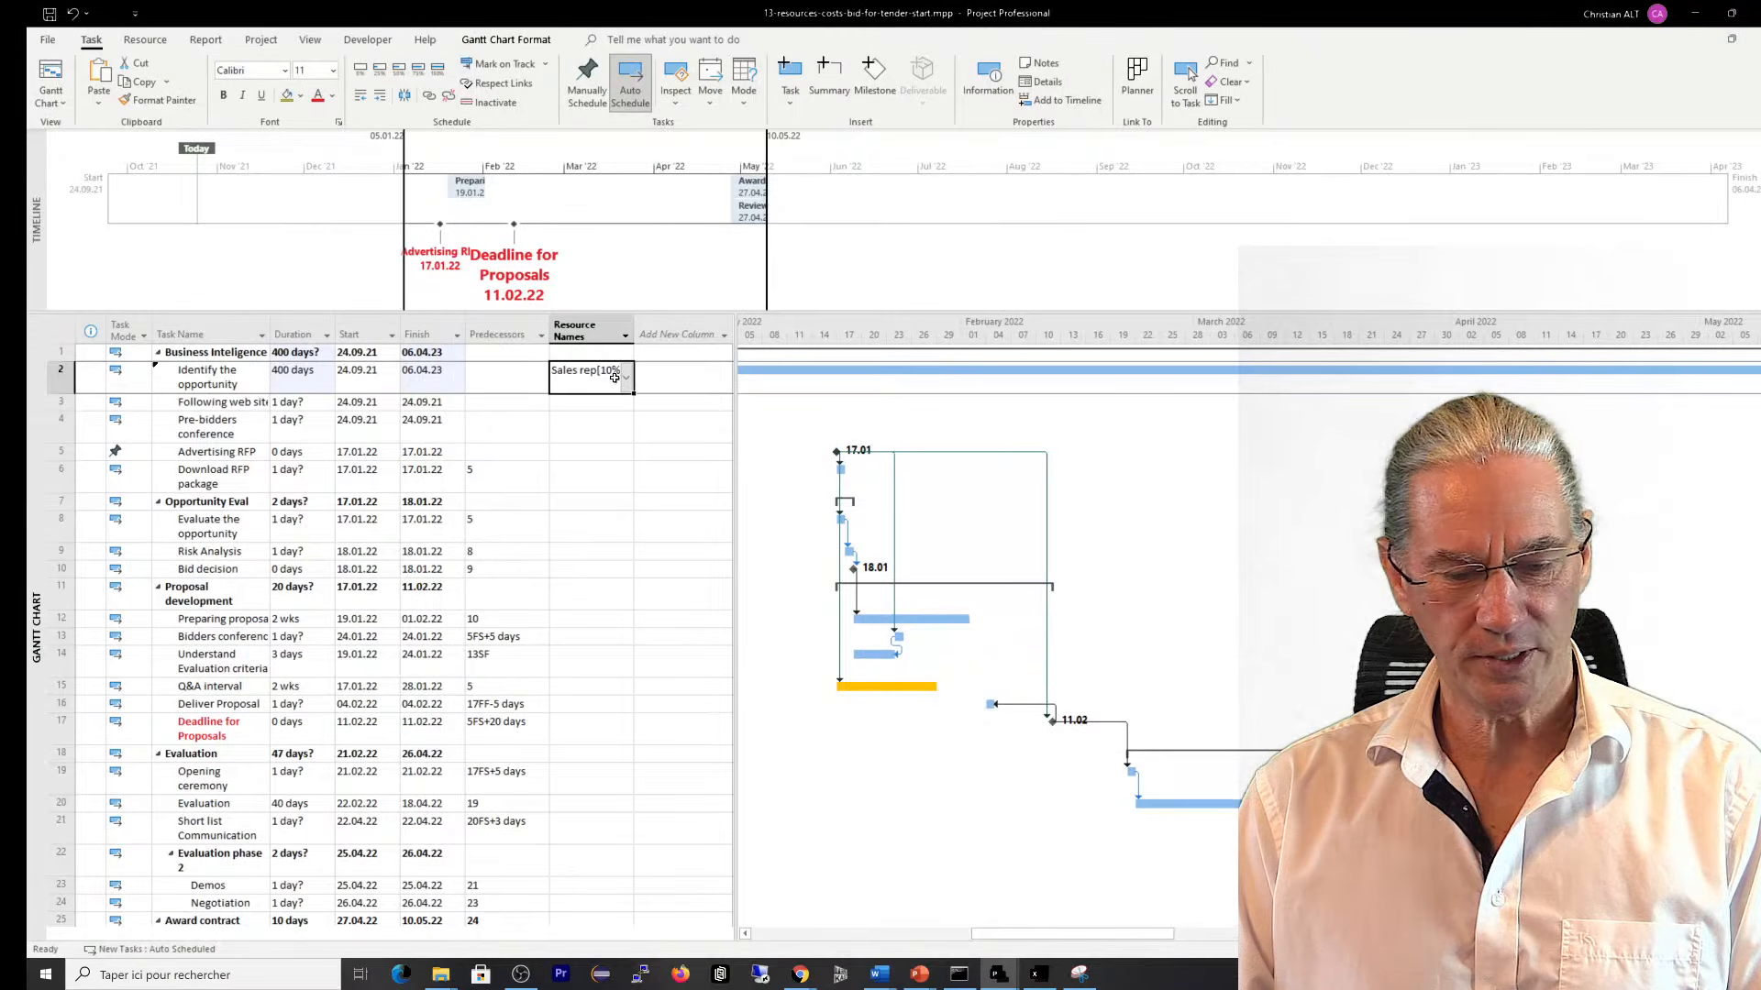
pyautogui.click(674, 328)
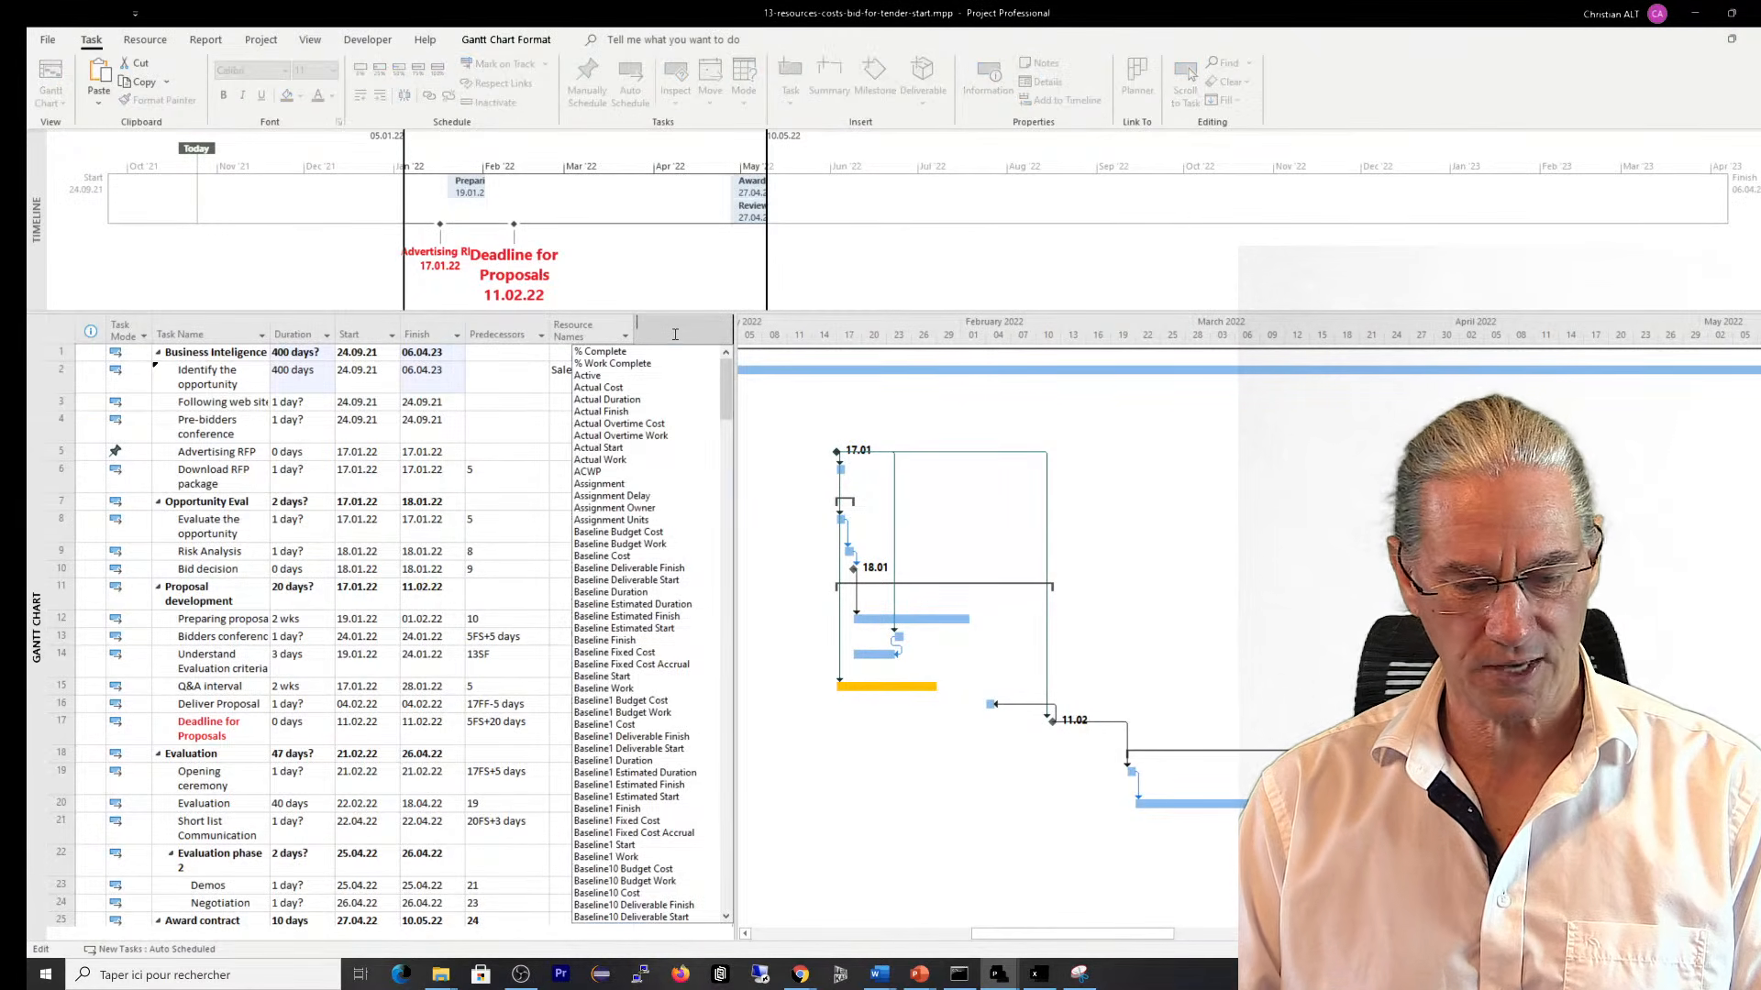
pyautogui.write('confirmed')
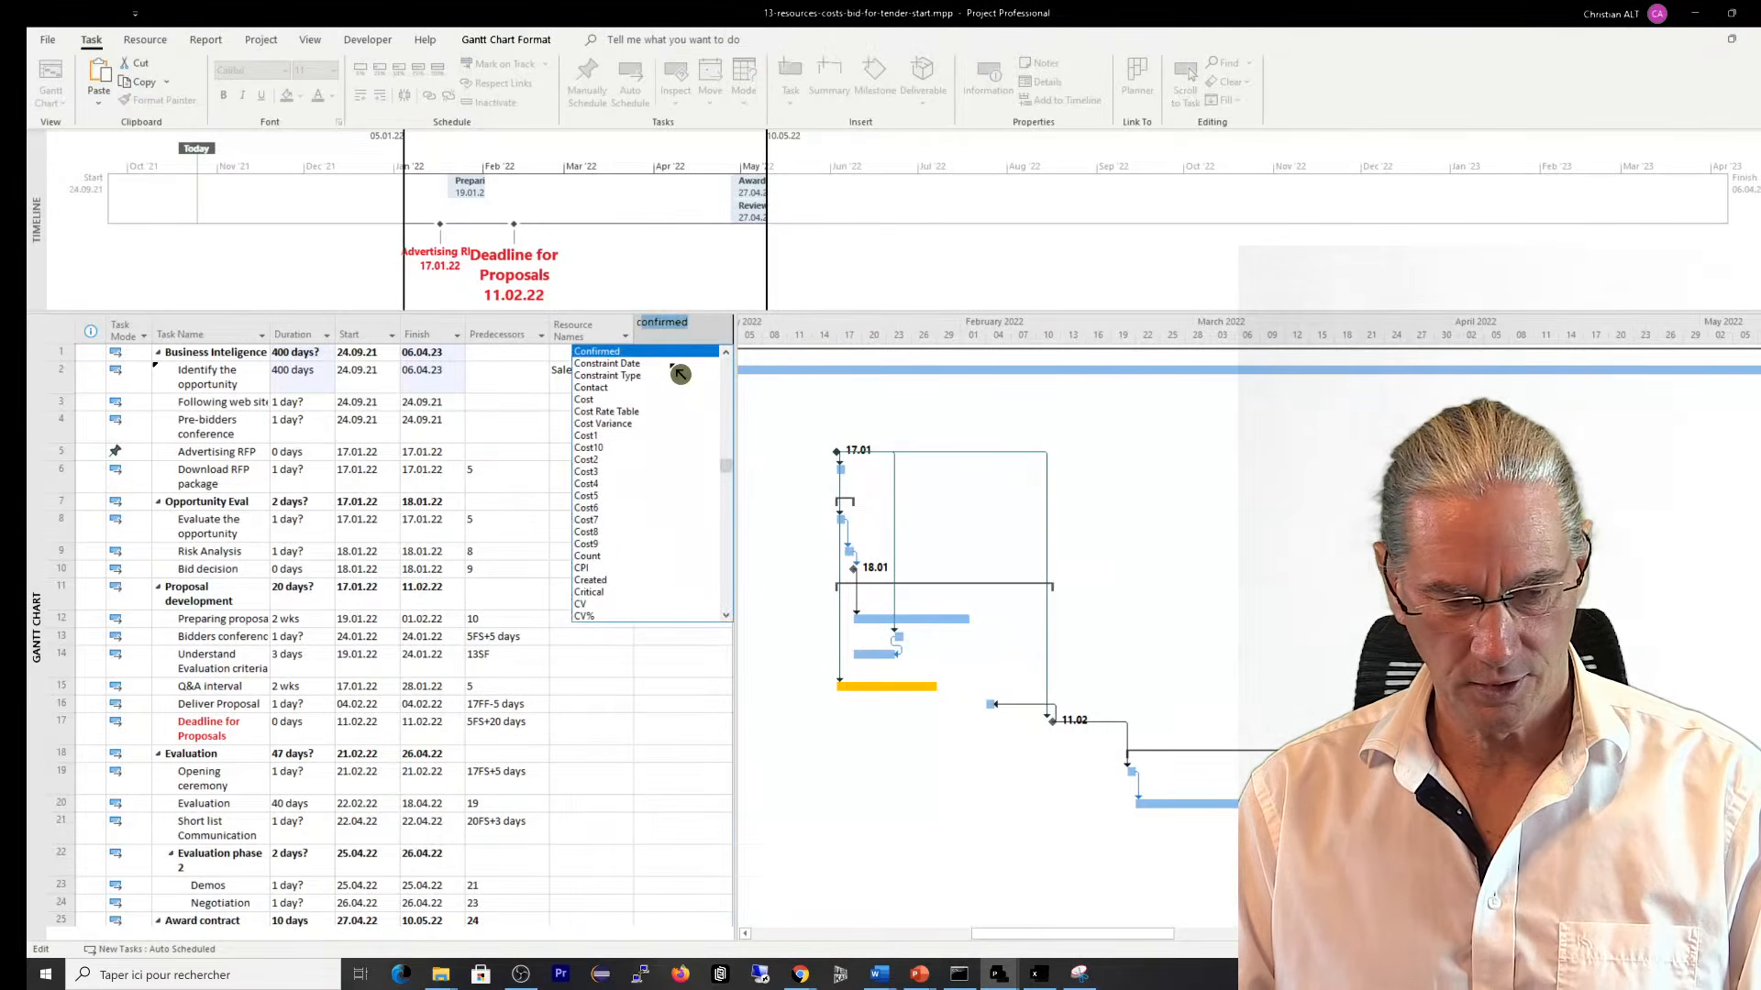
pyautogui.click(588, 401)
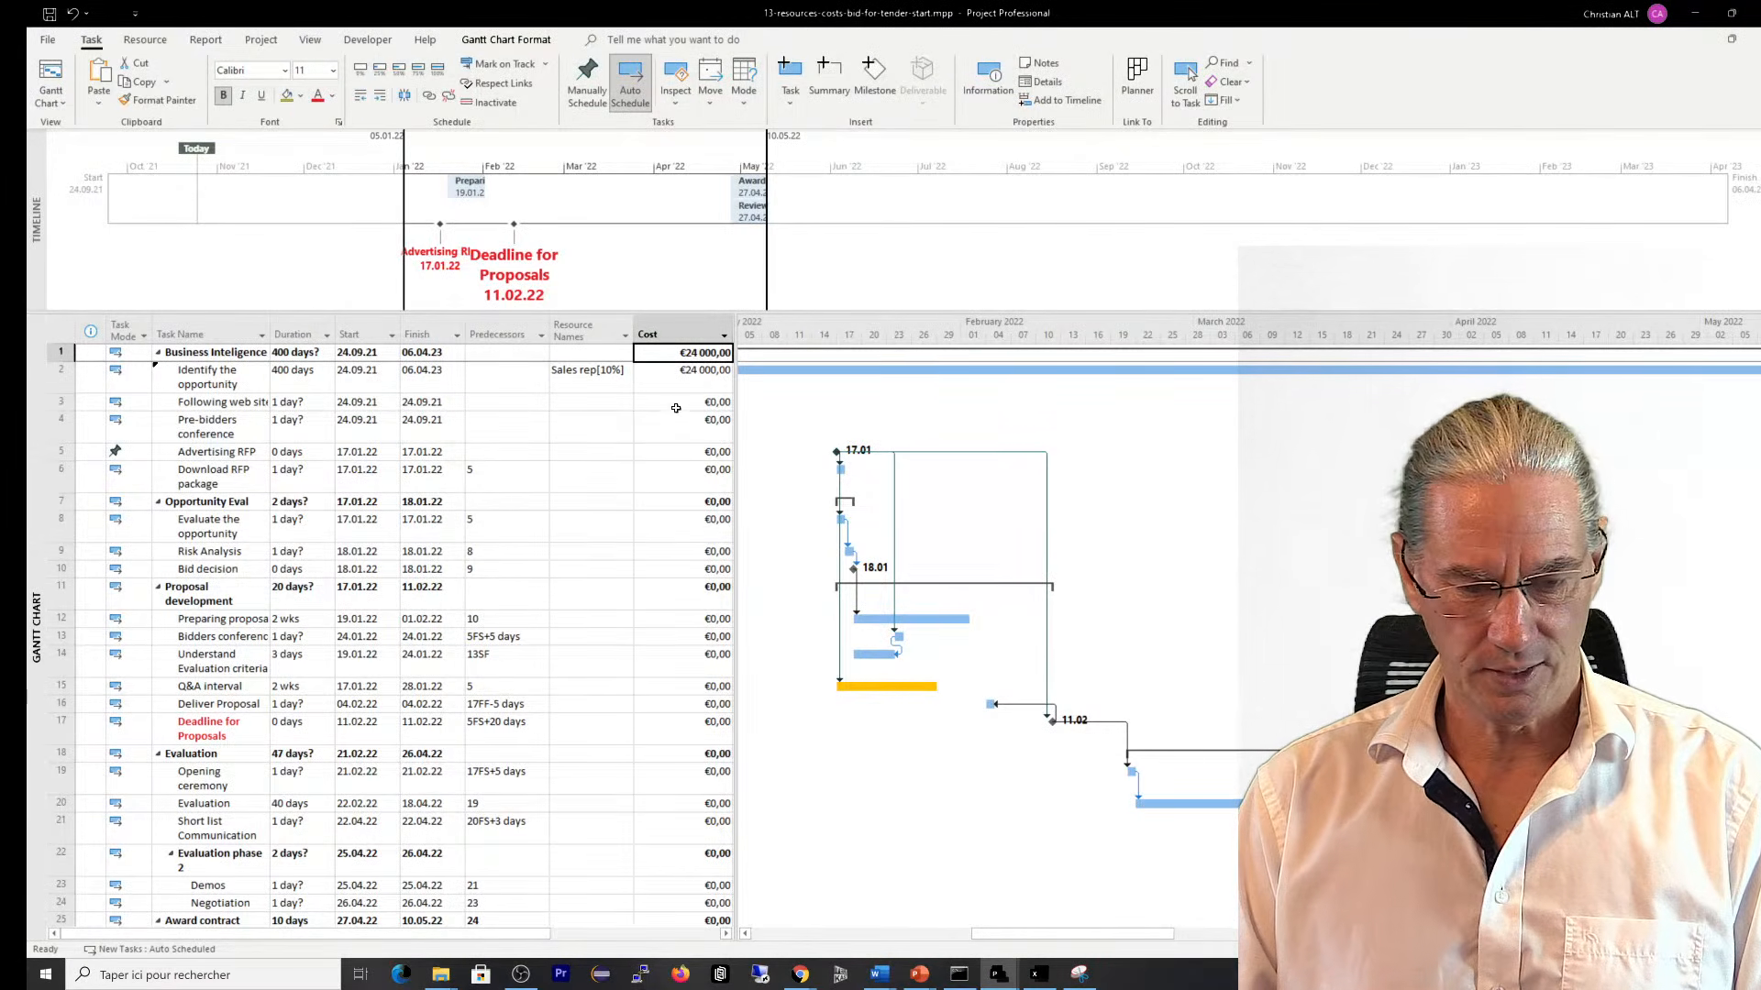
# Set the duration of the "Identify the opportunity" task to 40 days
pyautogui.click(695, 375)
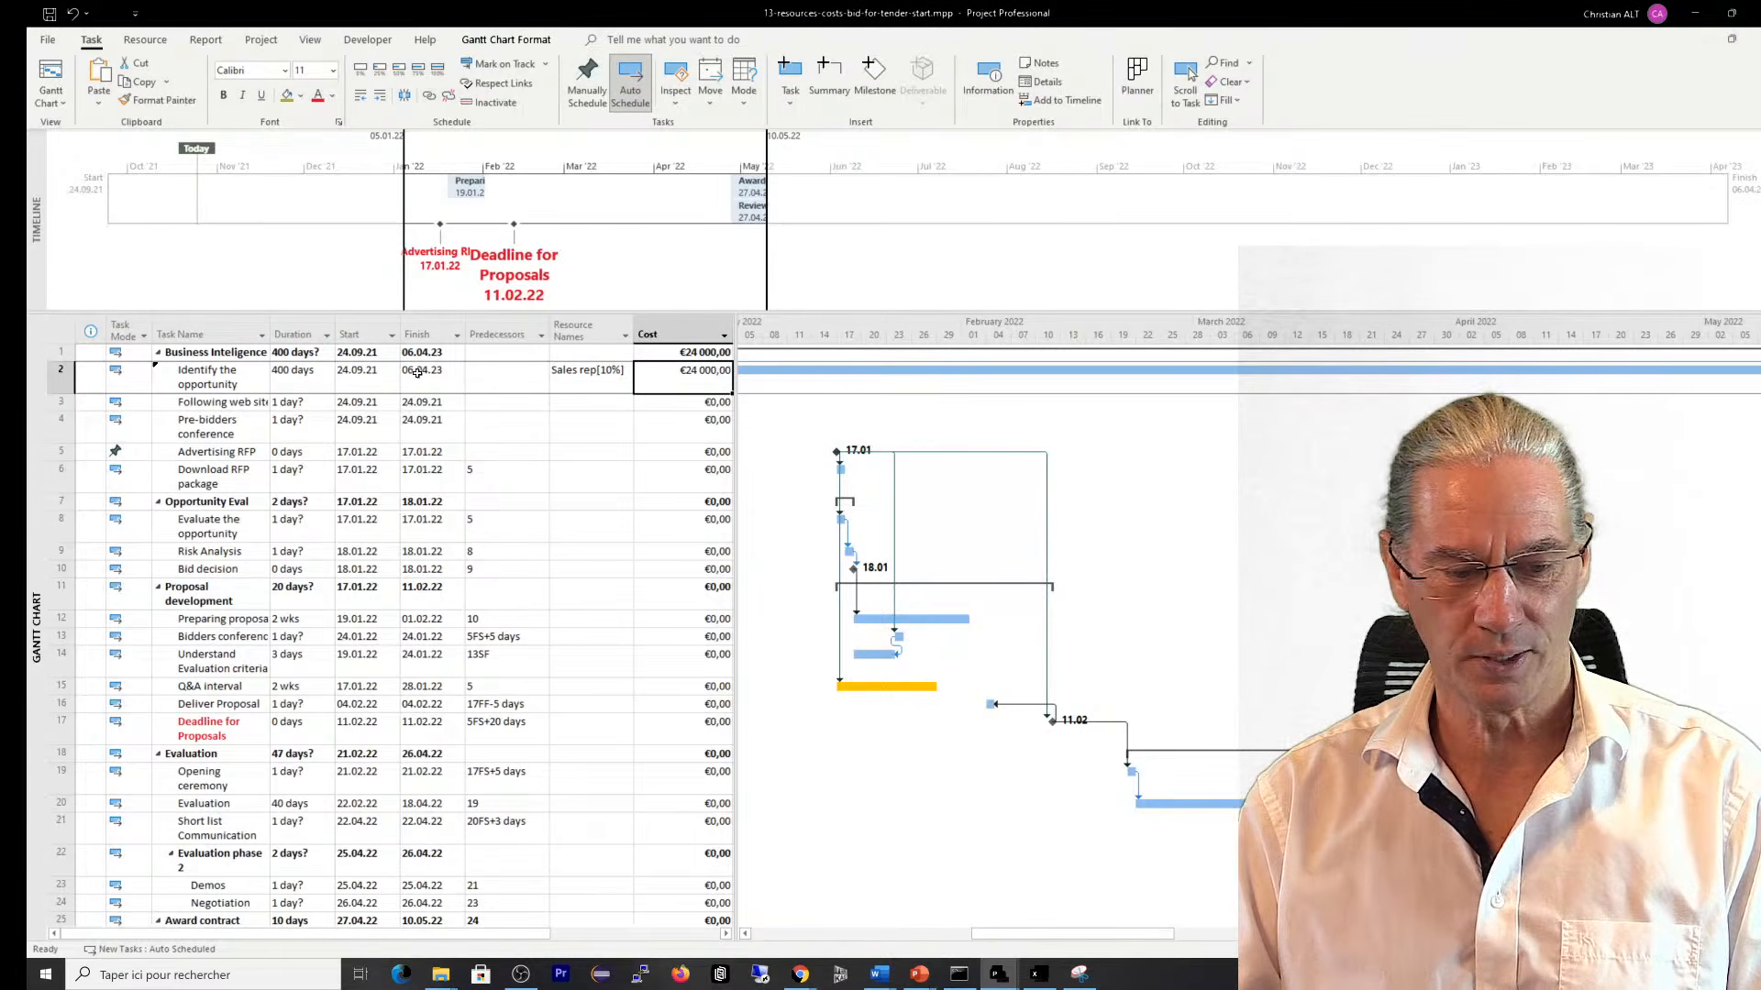
pyautogui.click(301, 383)
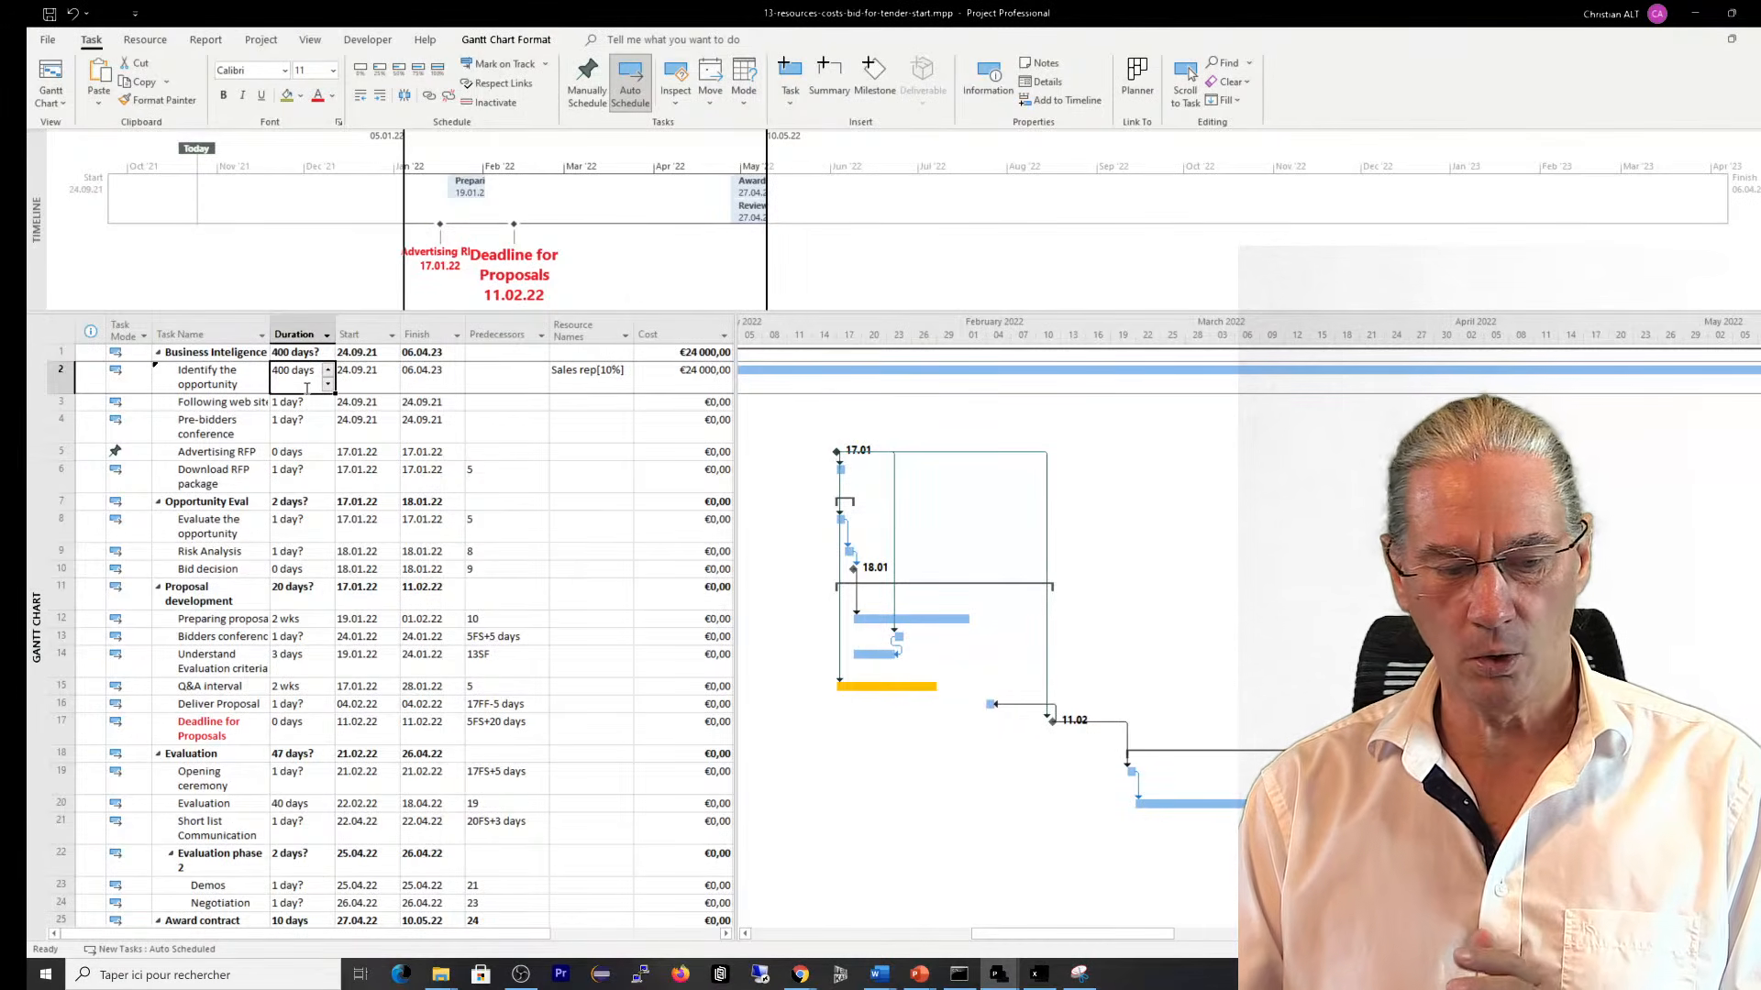
pyautogui.moveTo(218, 372)
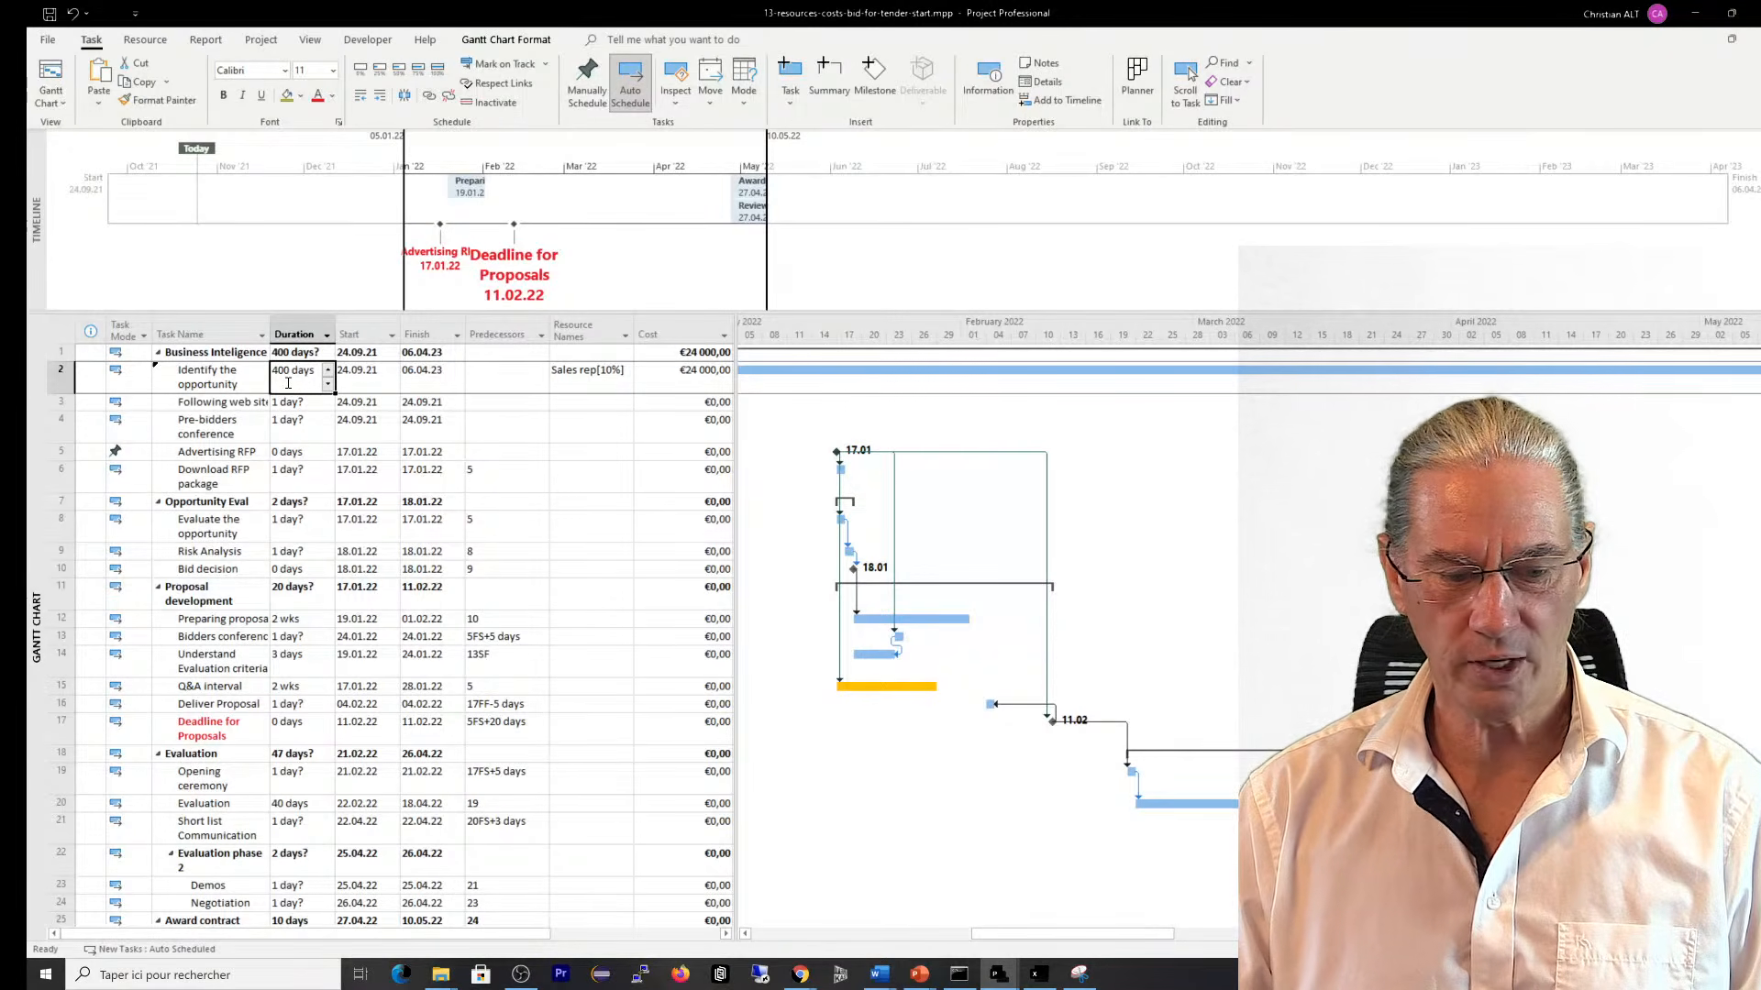
pyautogui.write('40d')
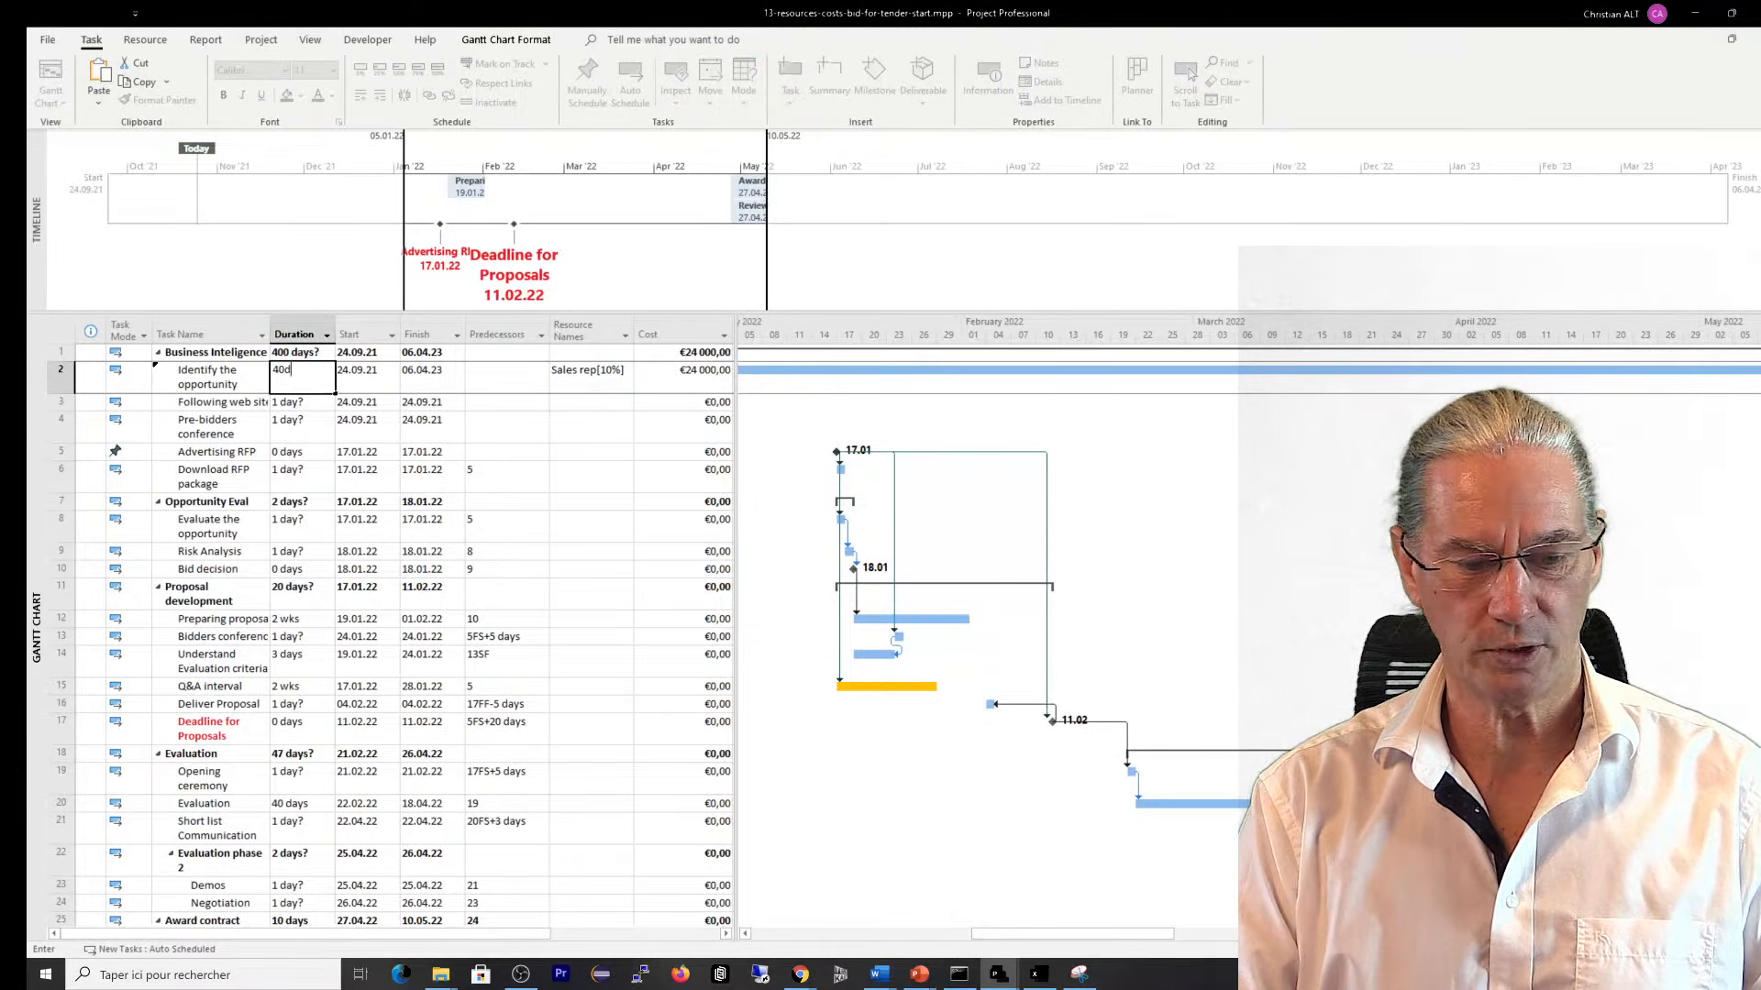
pyautogui.press('Return')
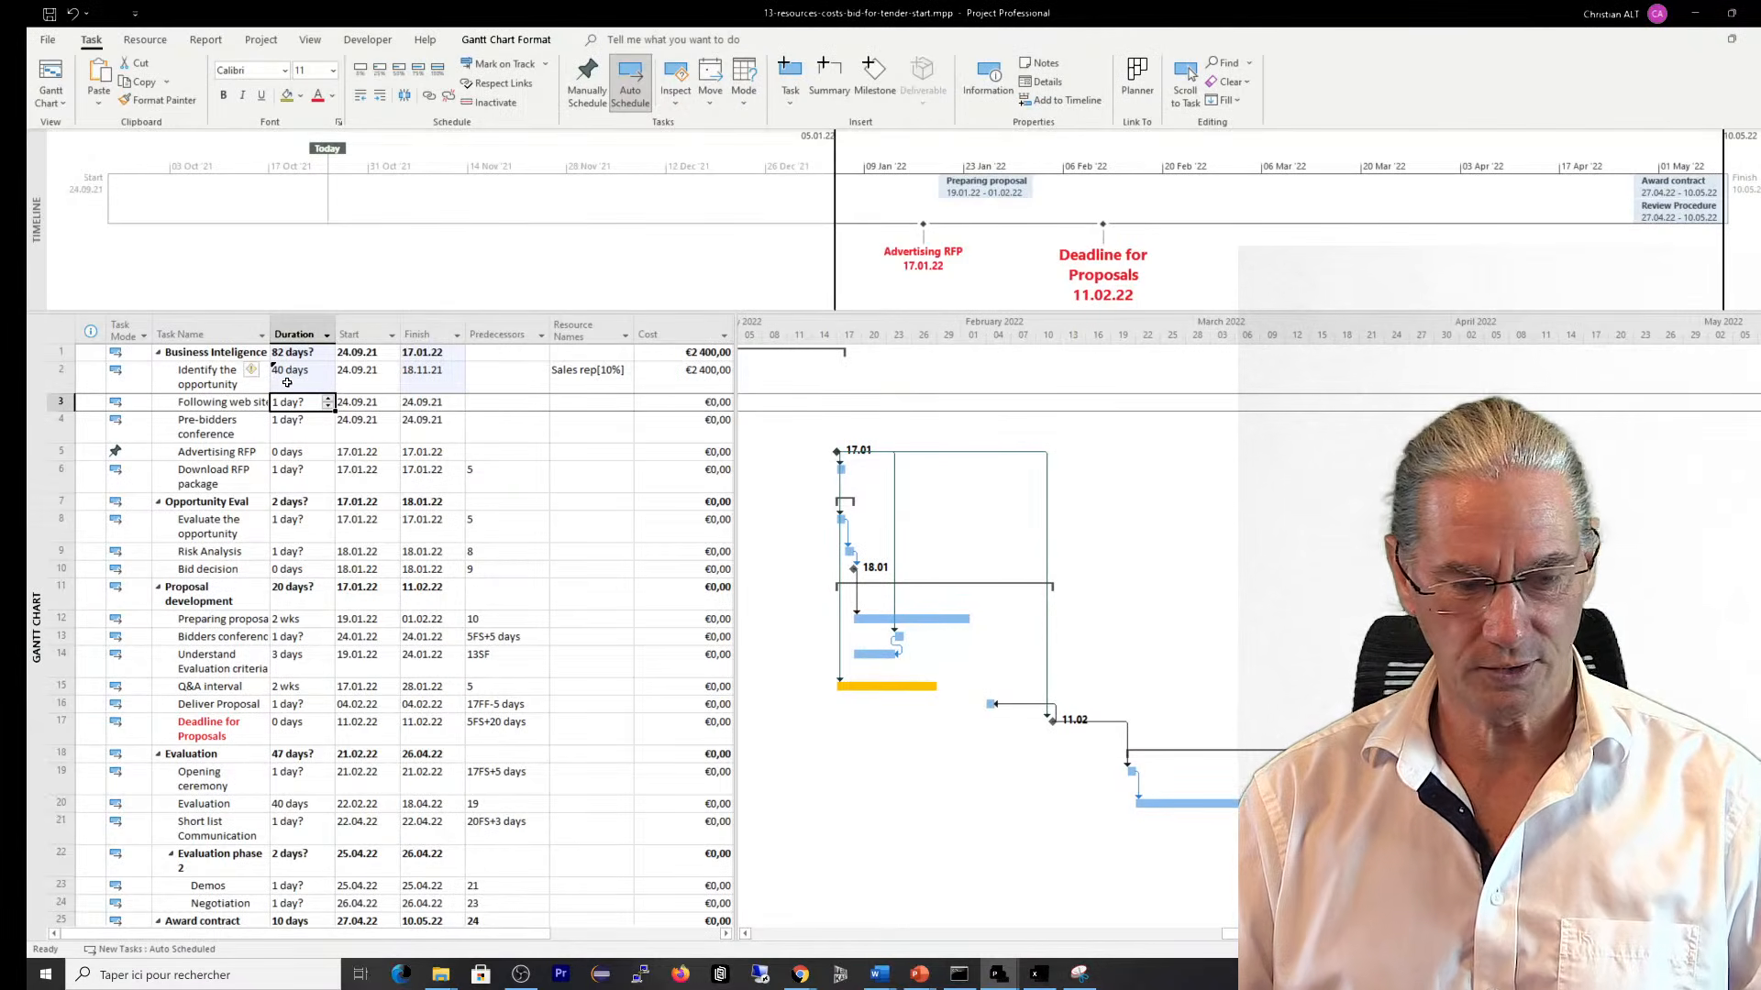
pyautogui.click(676, 383)
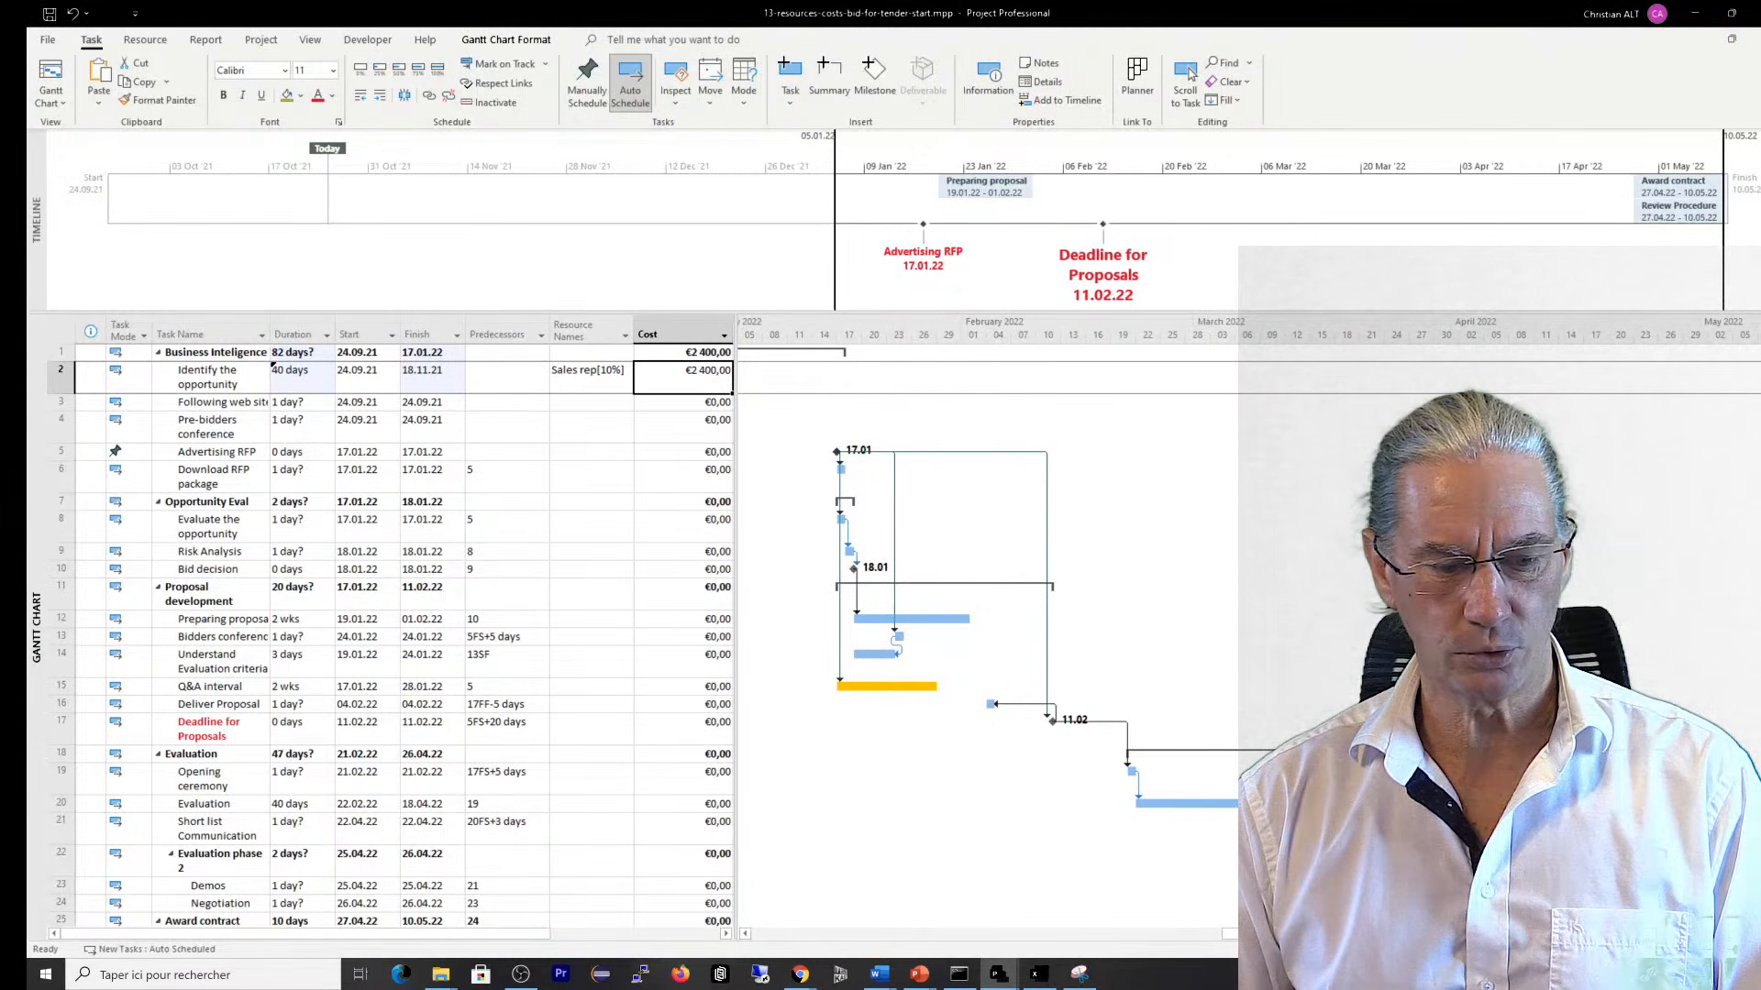
# Assign the Engineer and the Sales rep to the "Pre-bidders conference" task
pyautogui.click(216, 428)
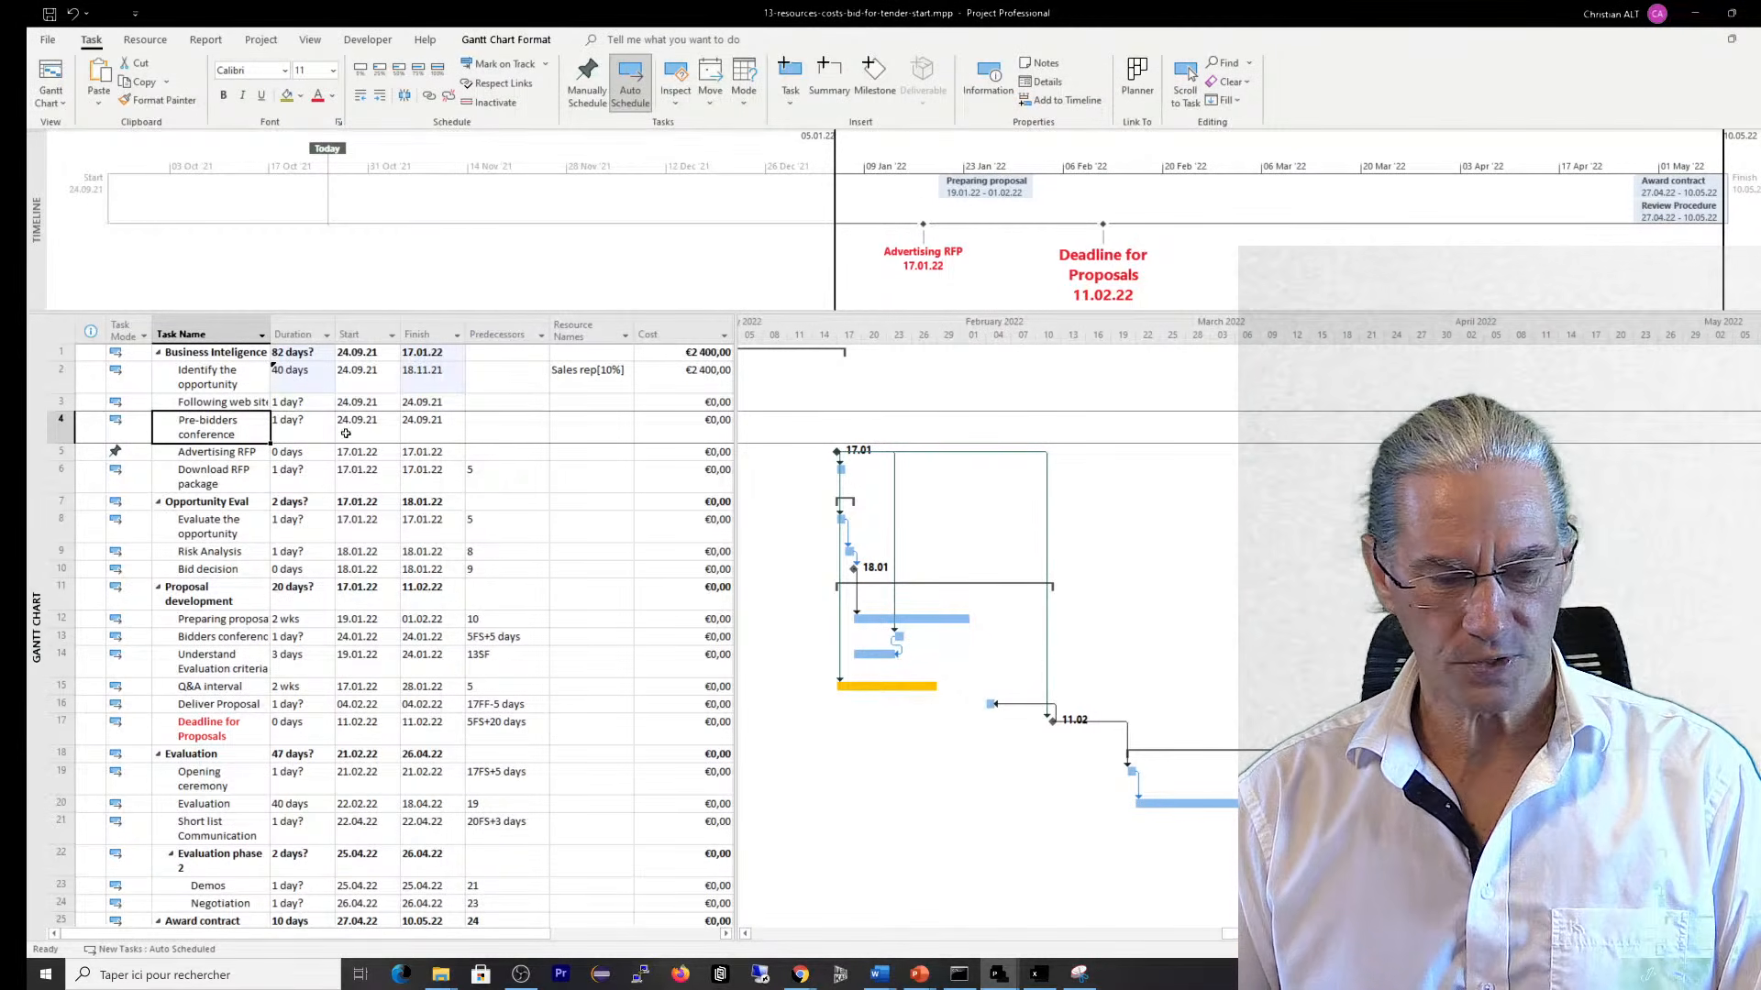
pyautogui.click(568, 429)
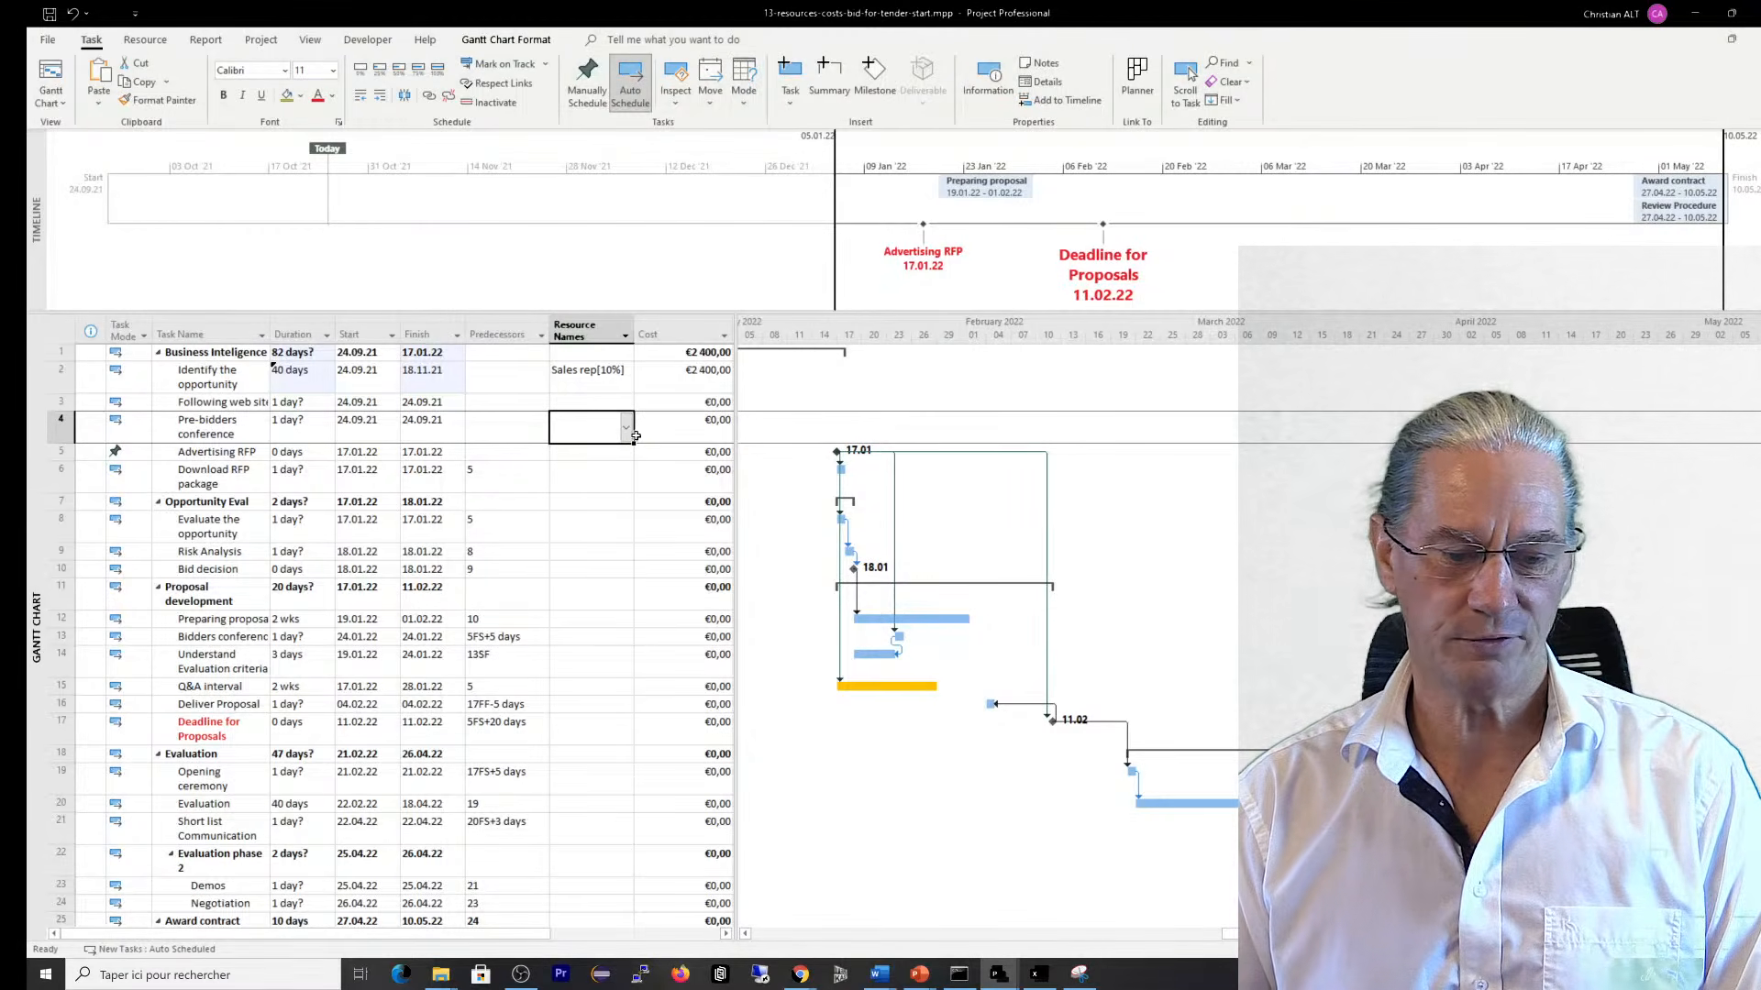
pyautogui.click(629, 429)
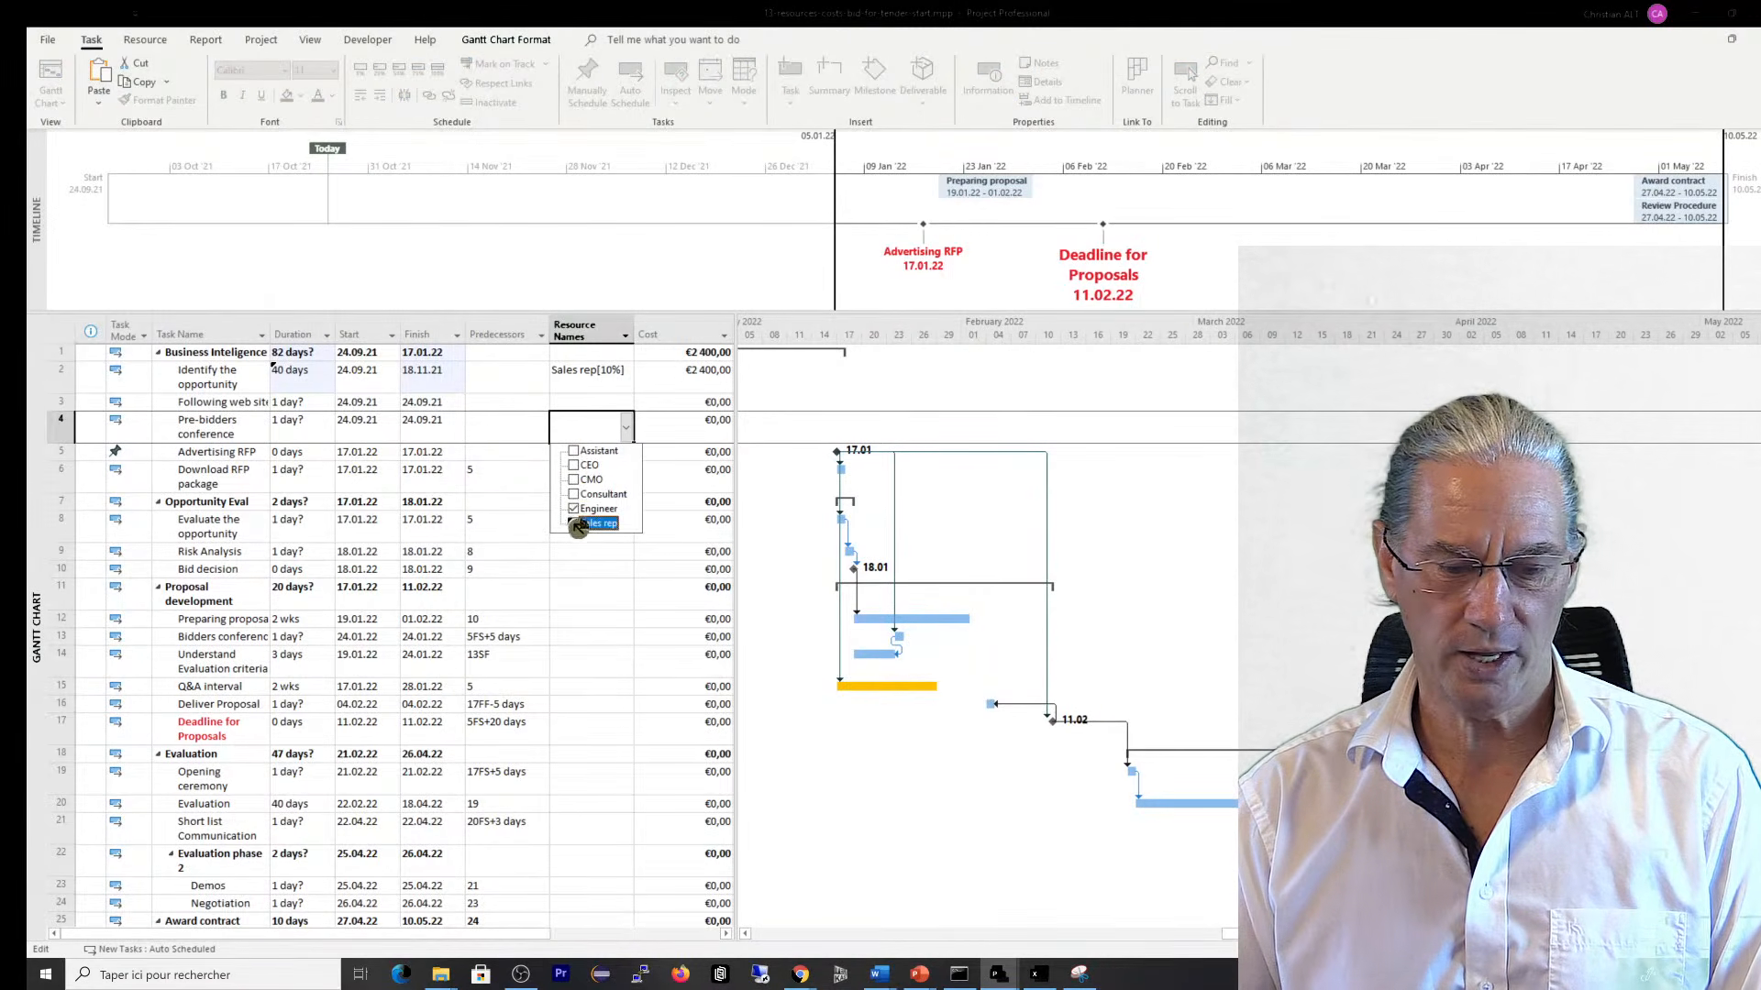
pyautogui.click(575, 524)
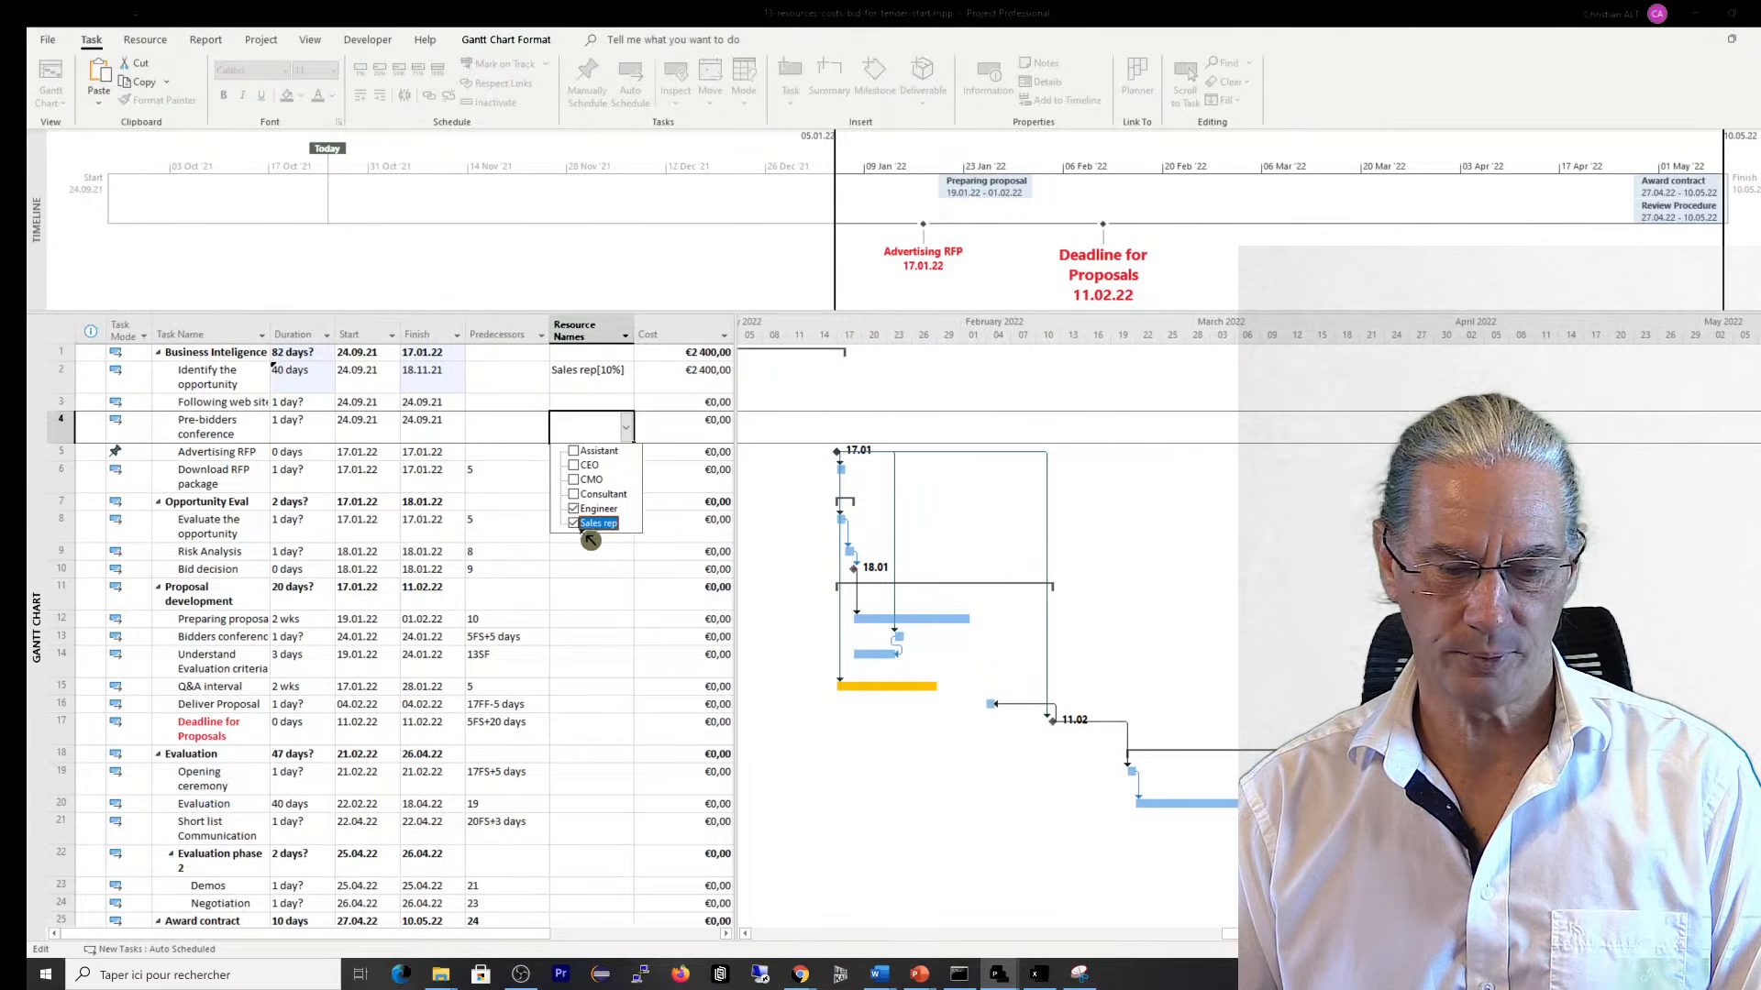
pyautogui.click(595, 545)
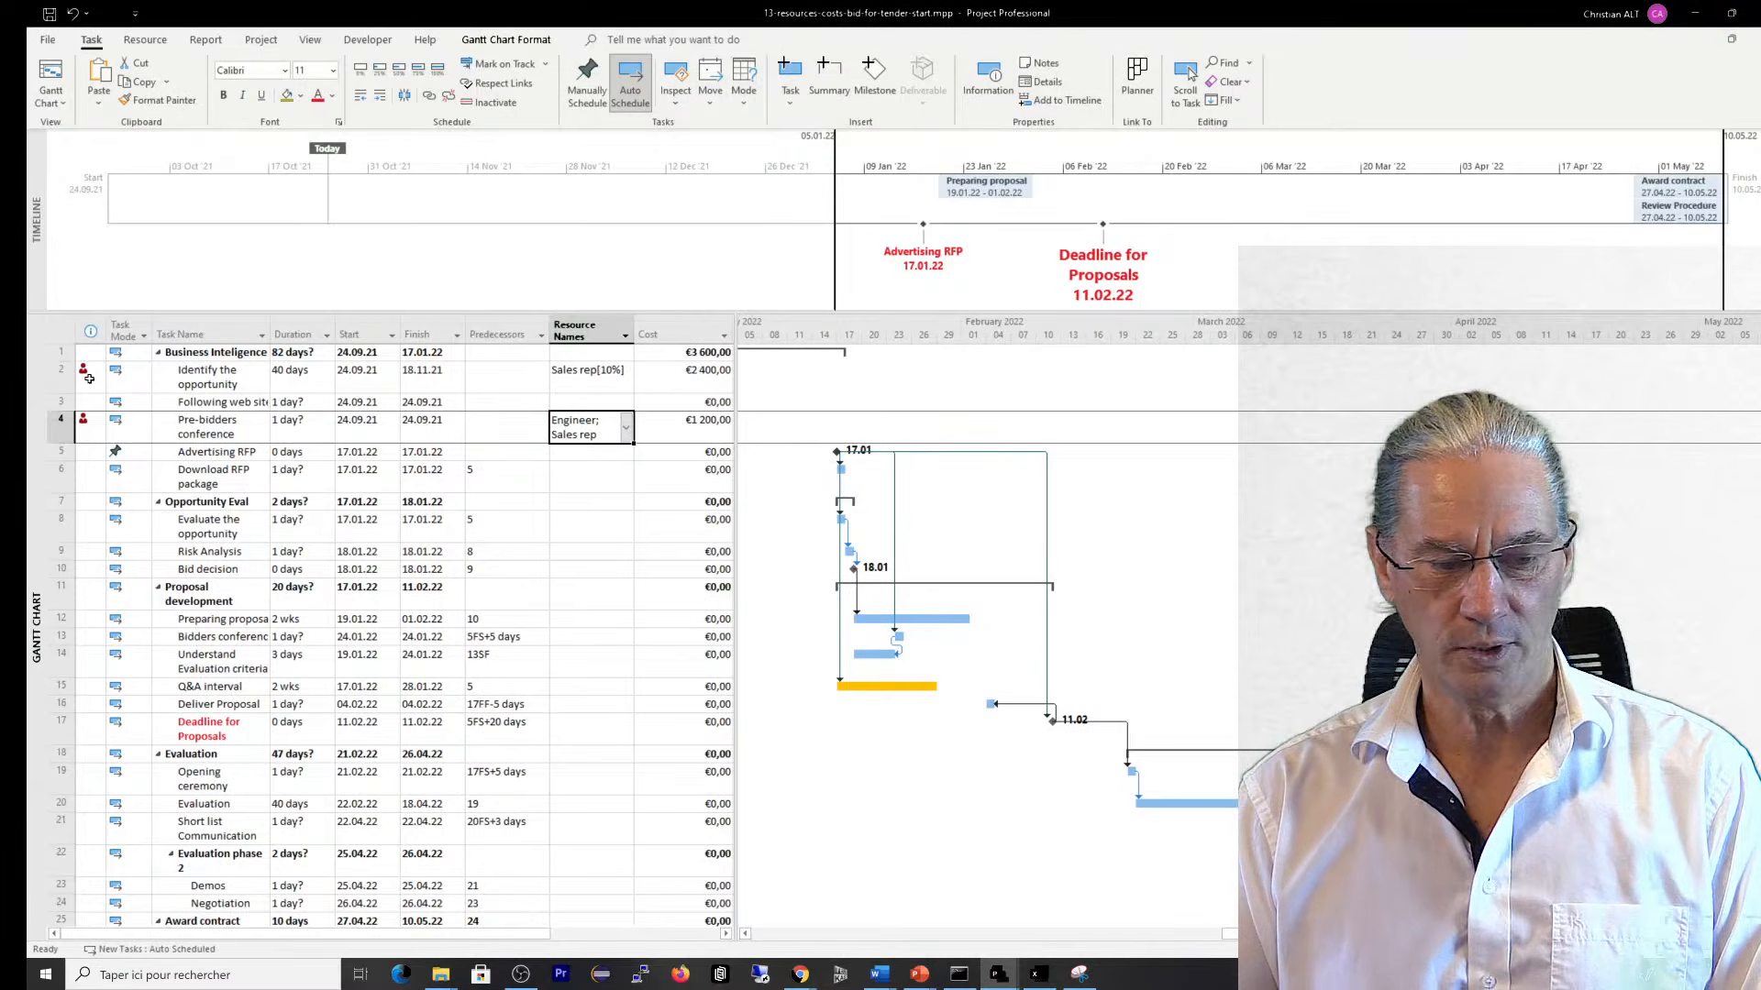
# Remove the Sales rep from the "Pre-bidders conference" task, keeping the Engineer assigned
pyautogui.moveTo(89, 384)
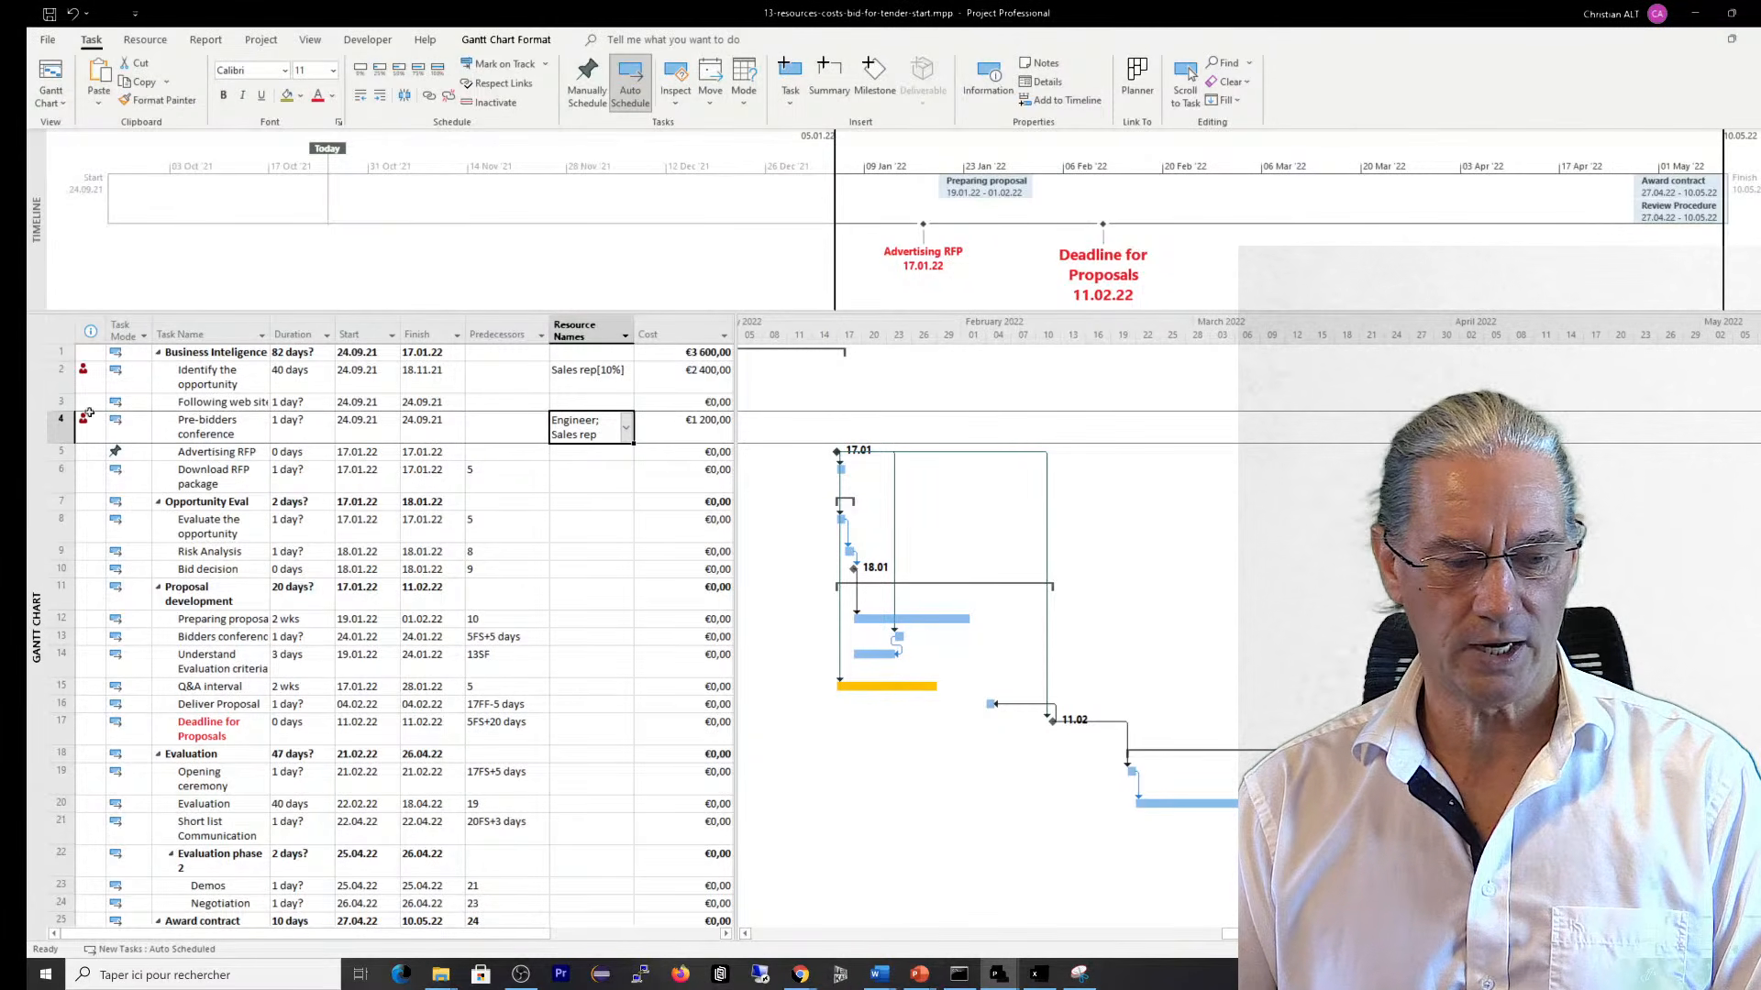
pyautogui.moveTo(83, 420)
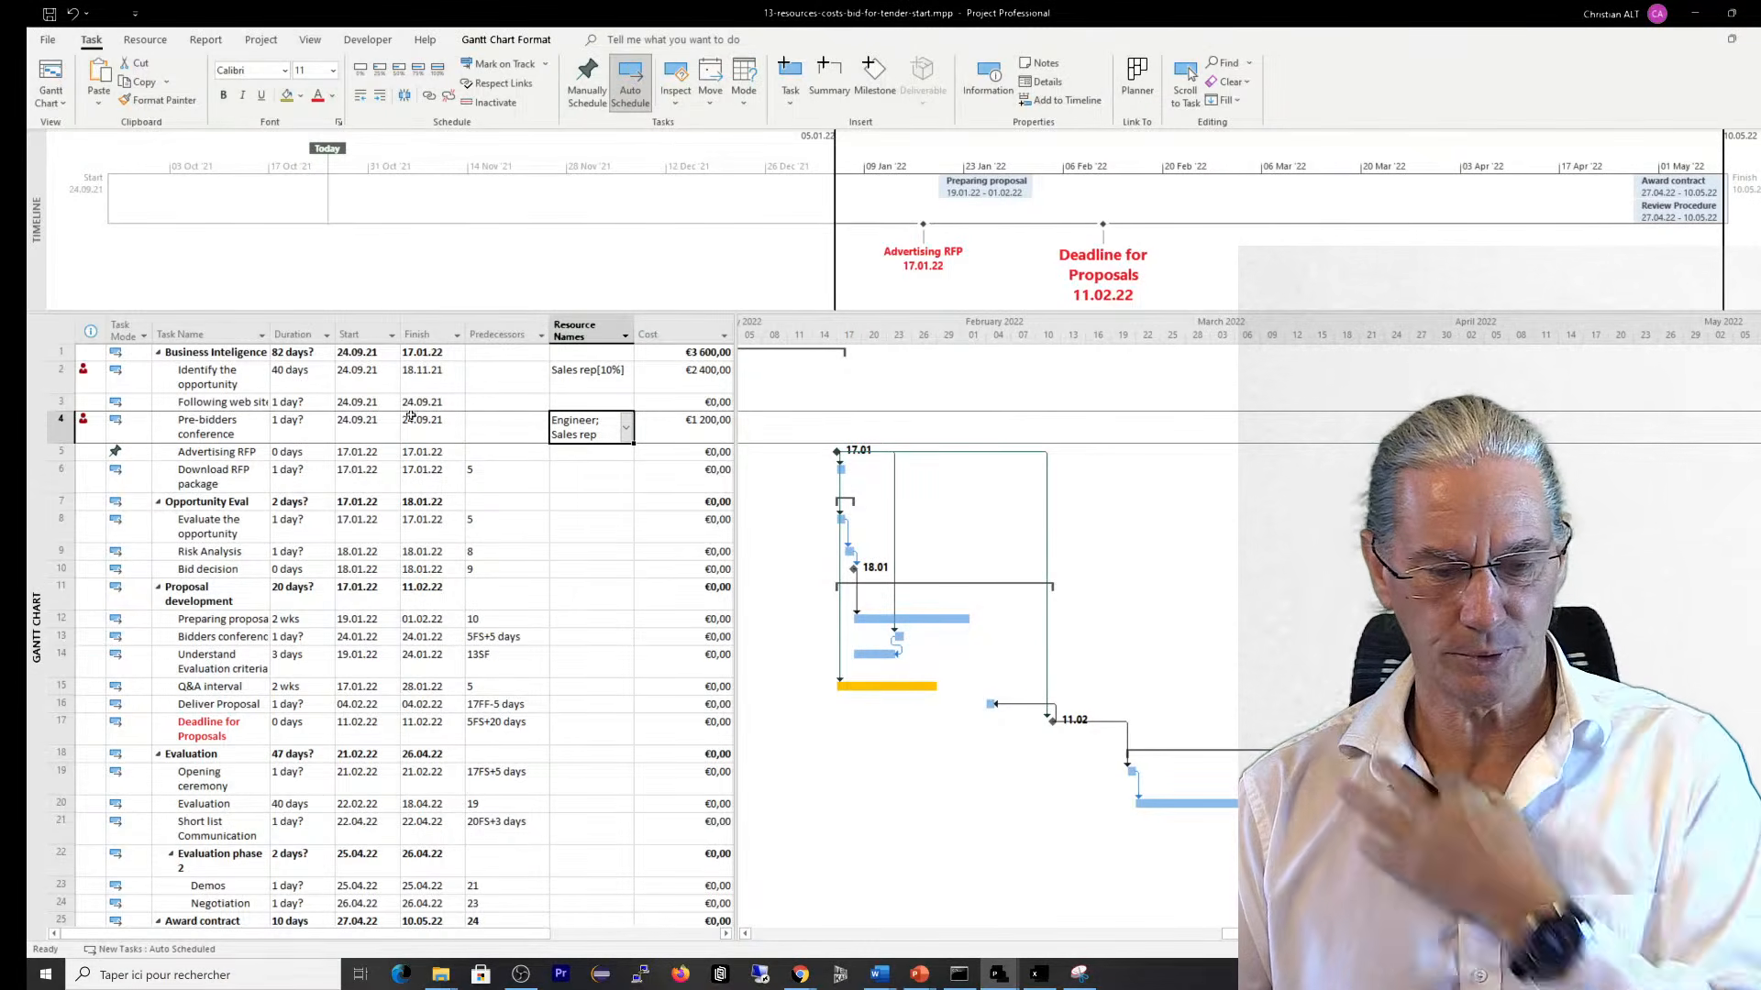
pyautogui.click(629, 431)
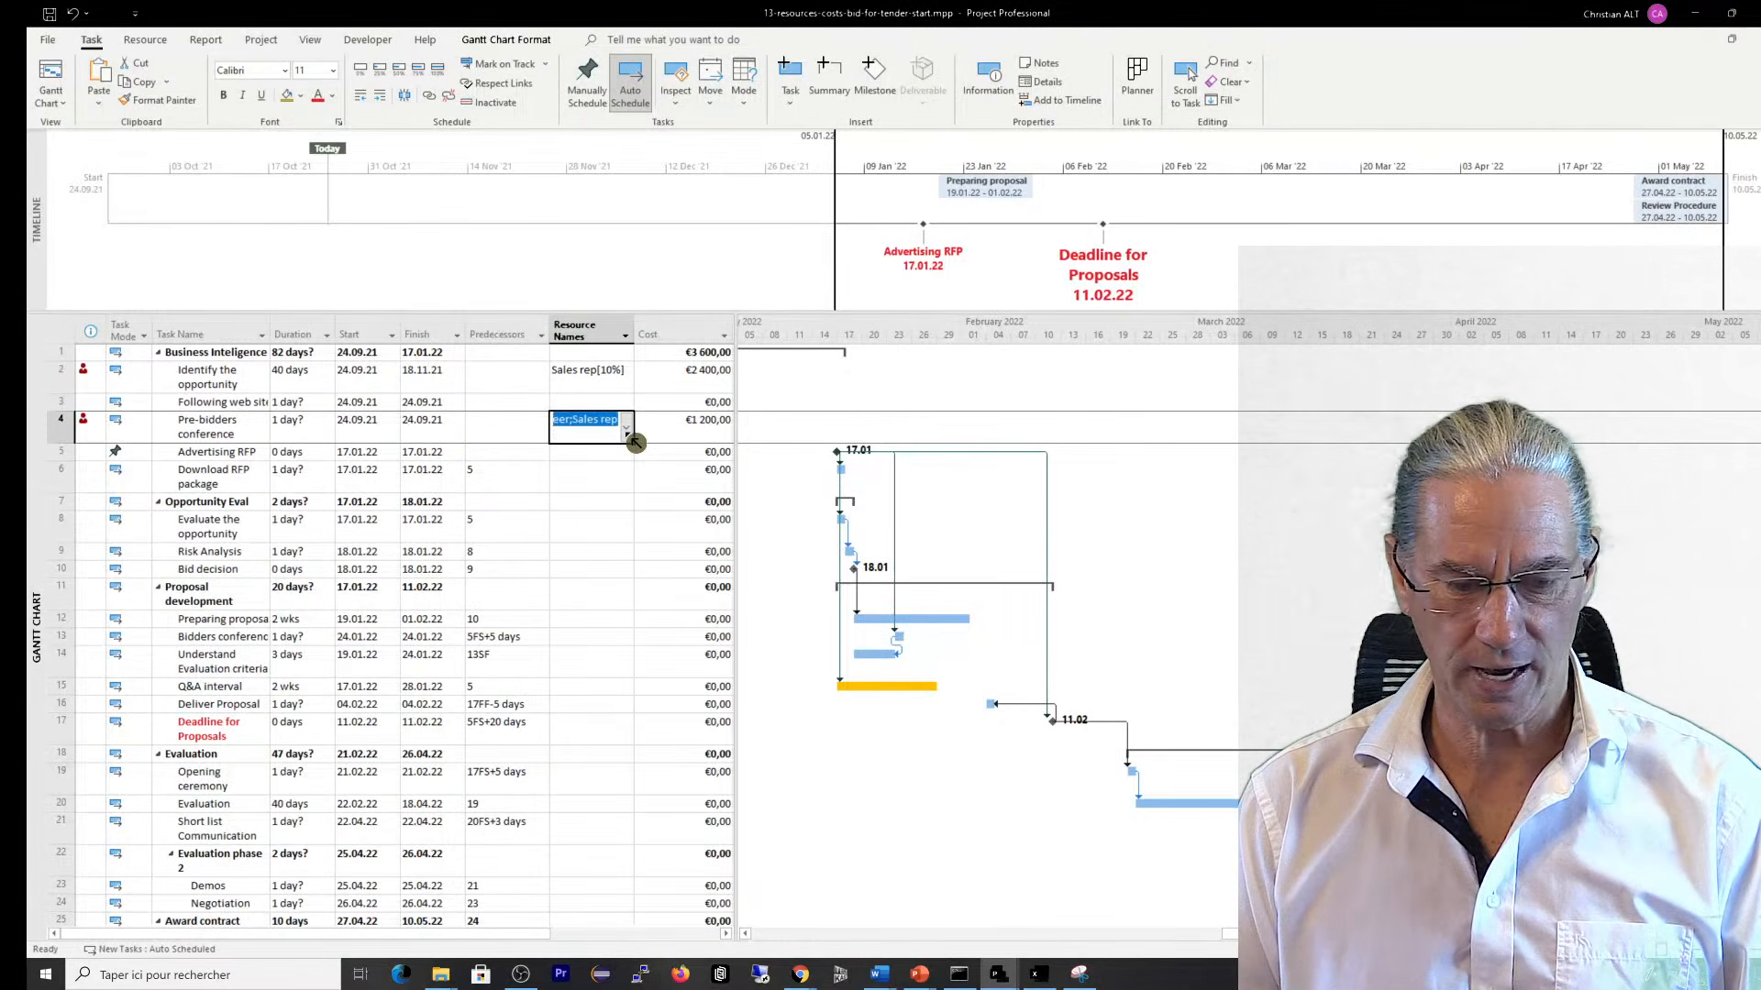
pyautogui.click(628, 429)
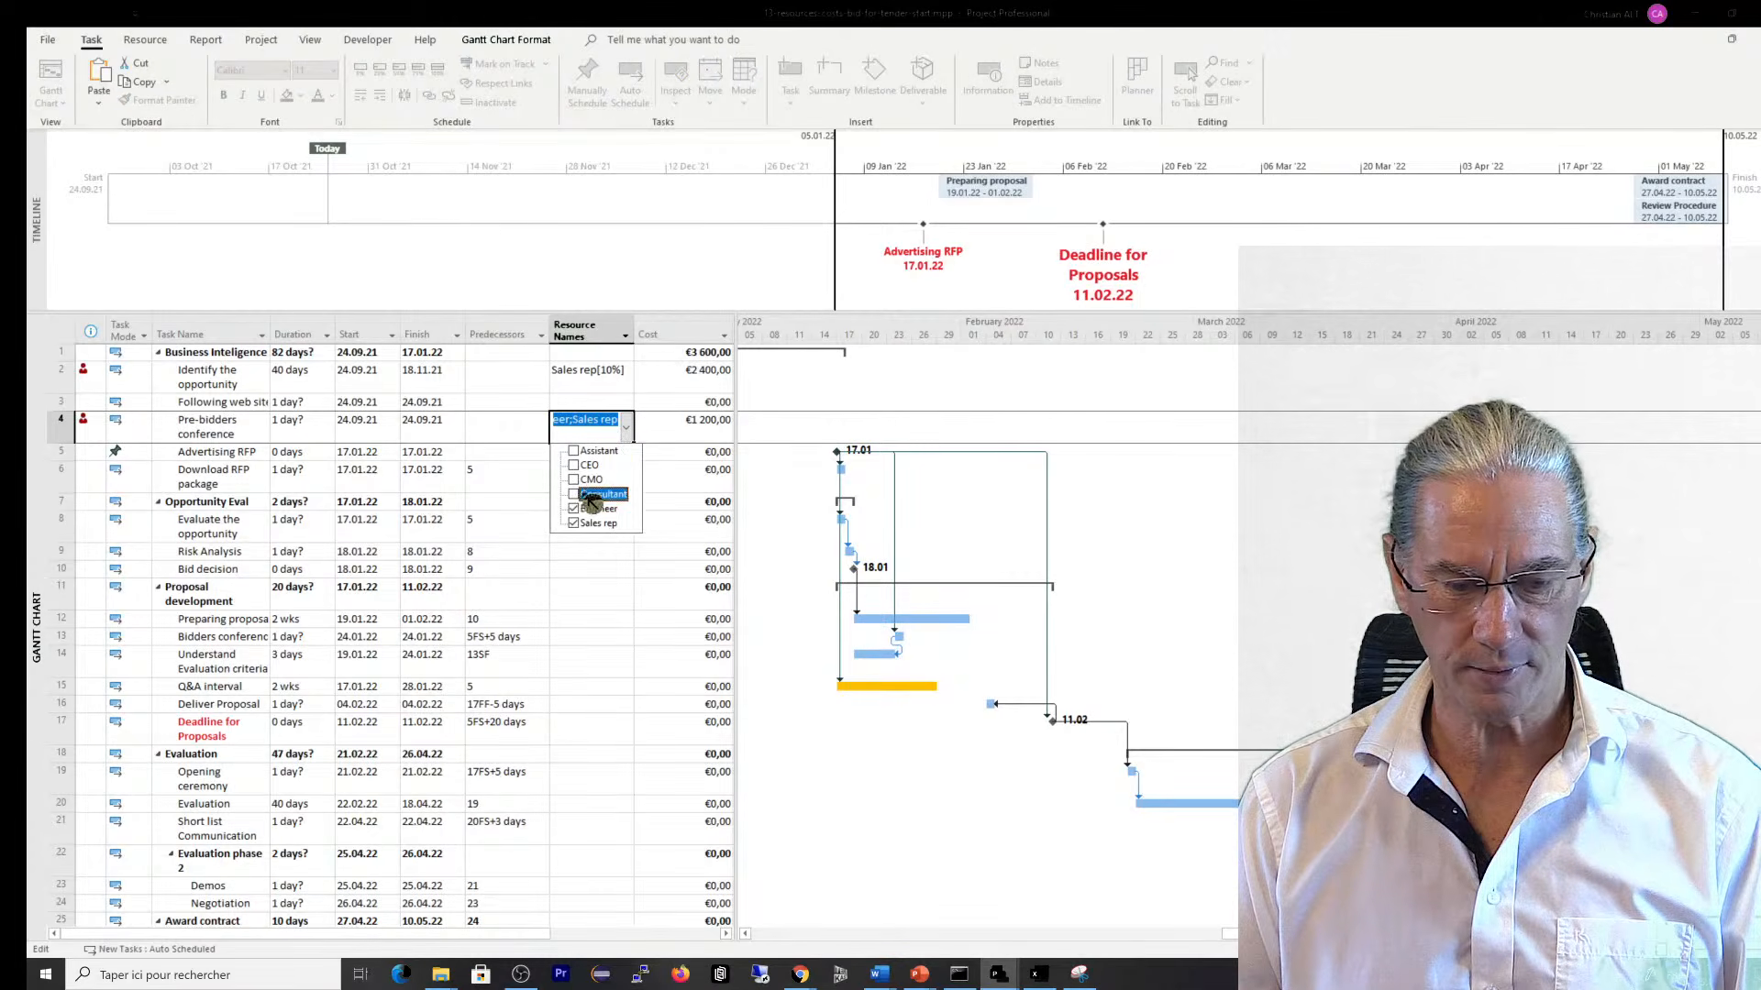
pyautogui.click(575, 525)
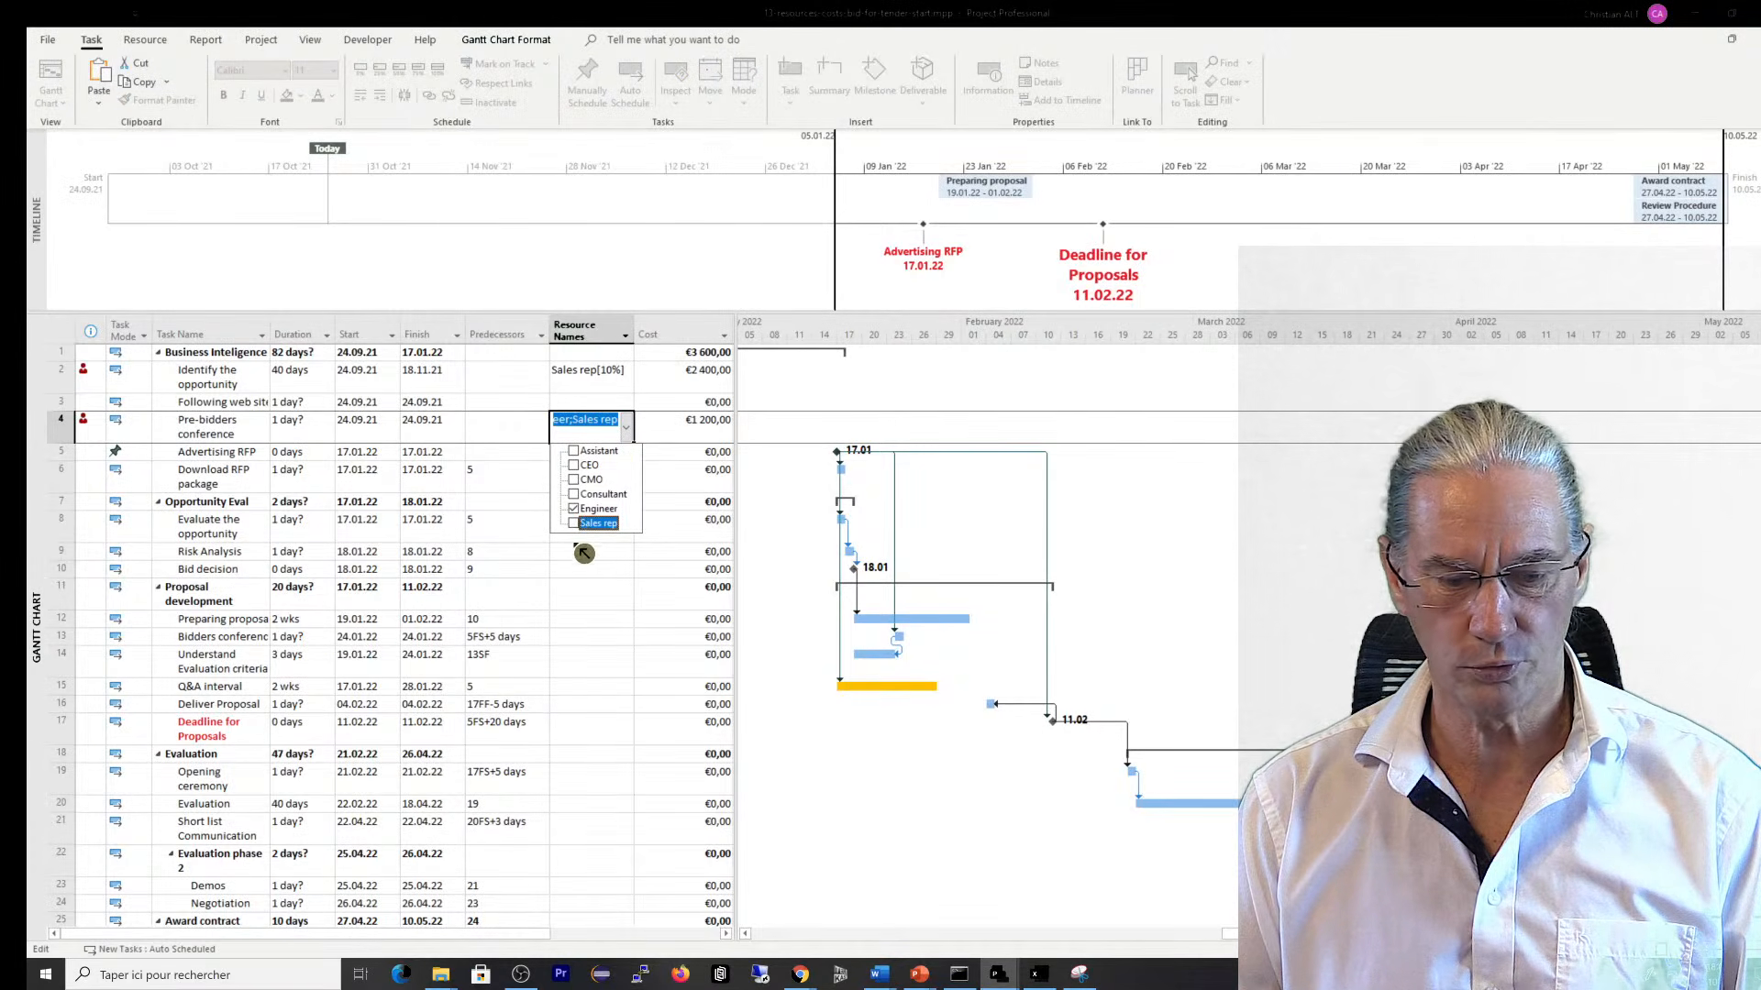
pyautogui.click(576, 546)
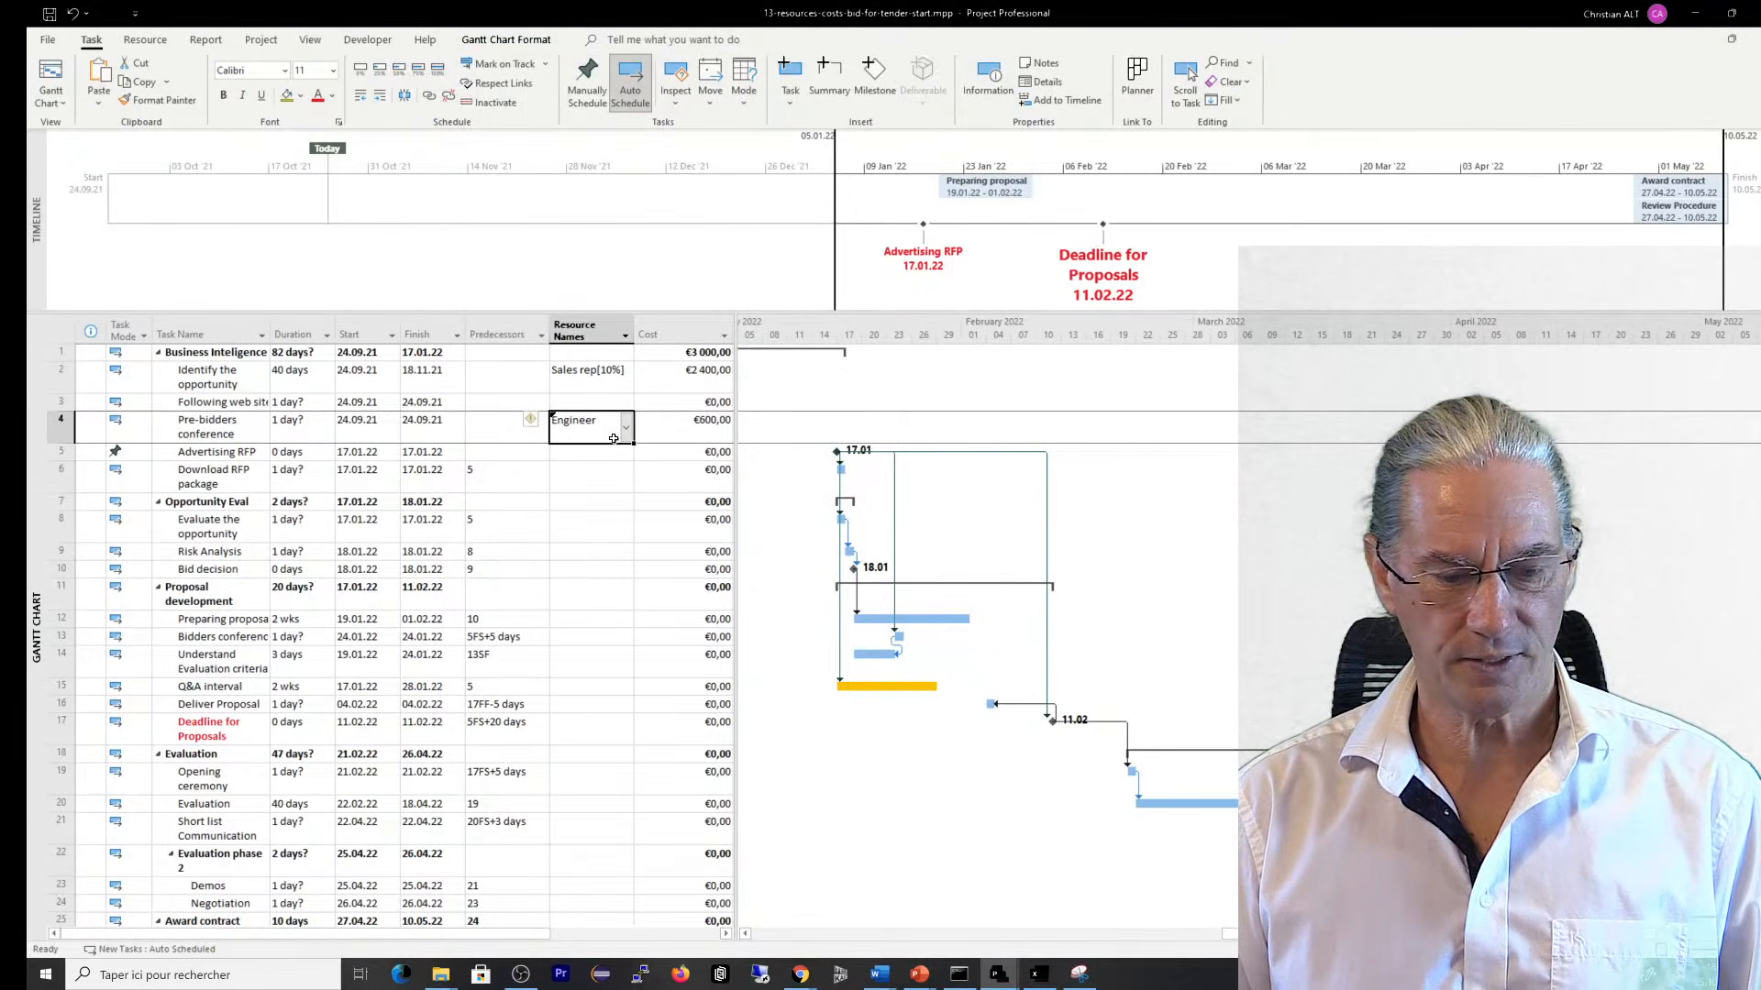
# Set the duration of the "Pre-bidders conference" task to a firm 1 day
pyautogui.click(300, 423)
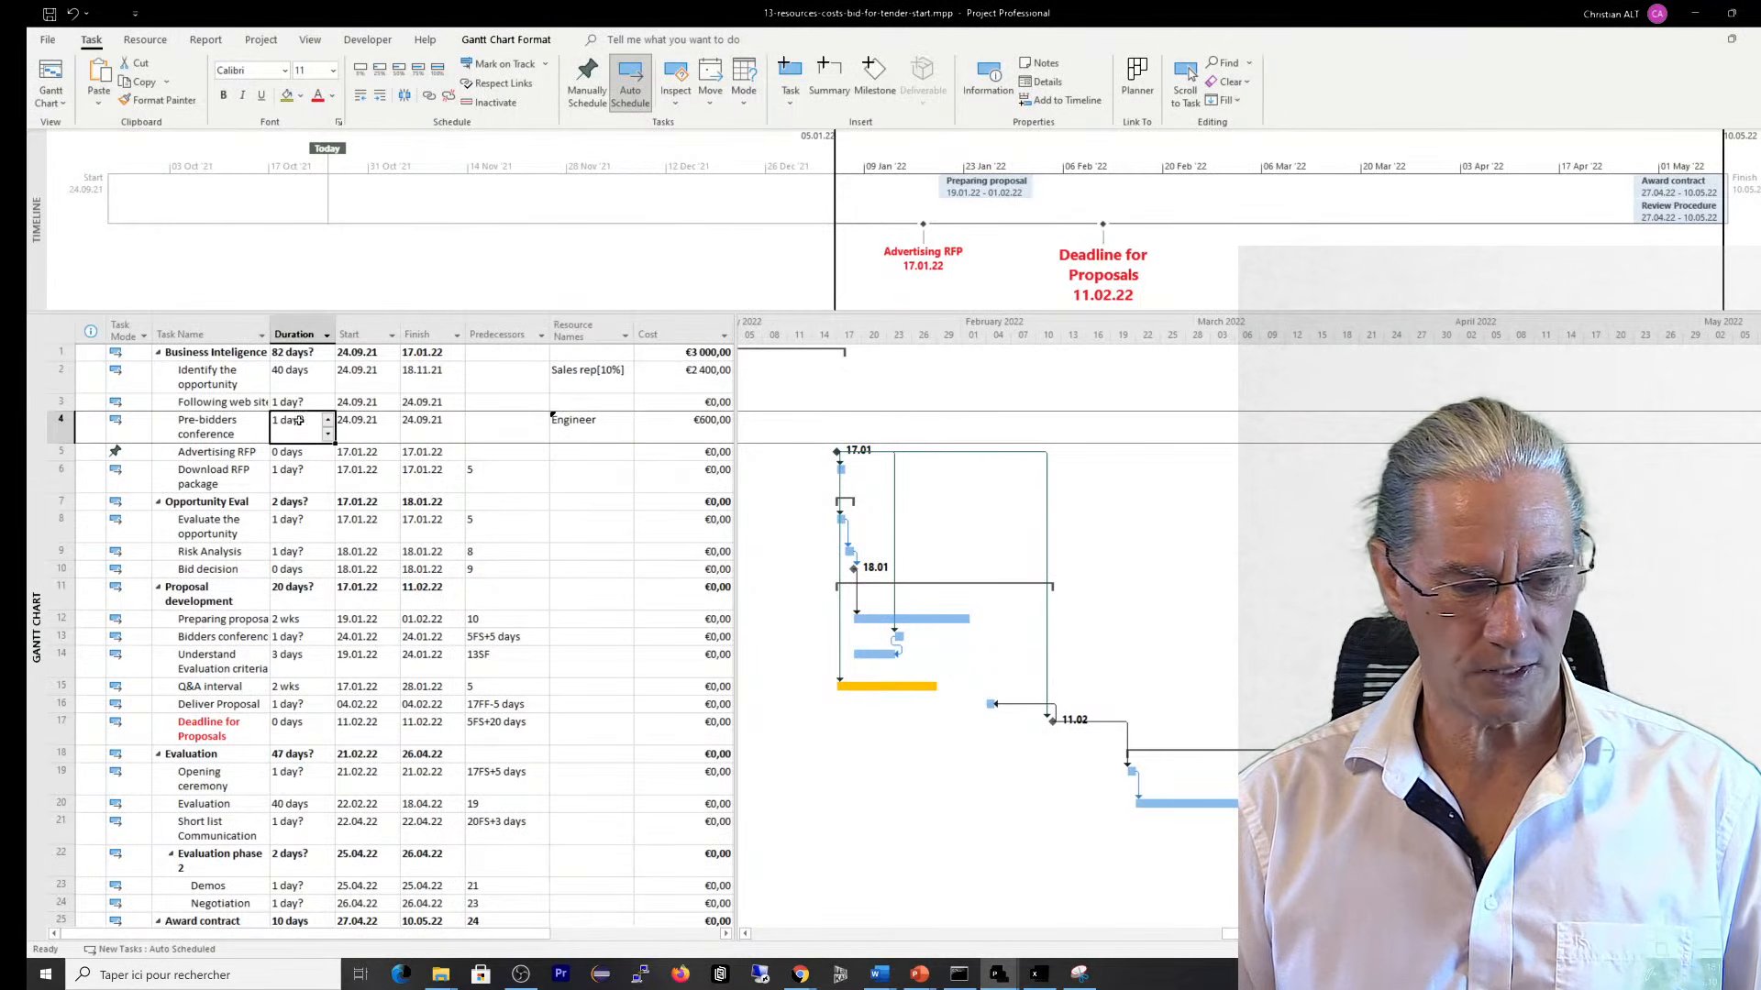
pyautogui.press('BackSpace')
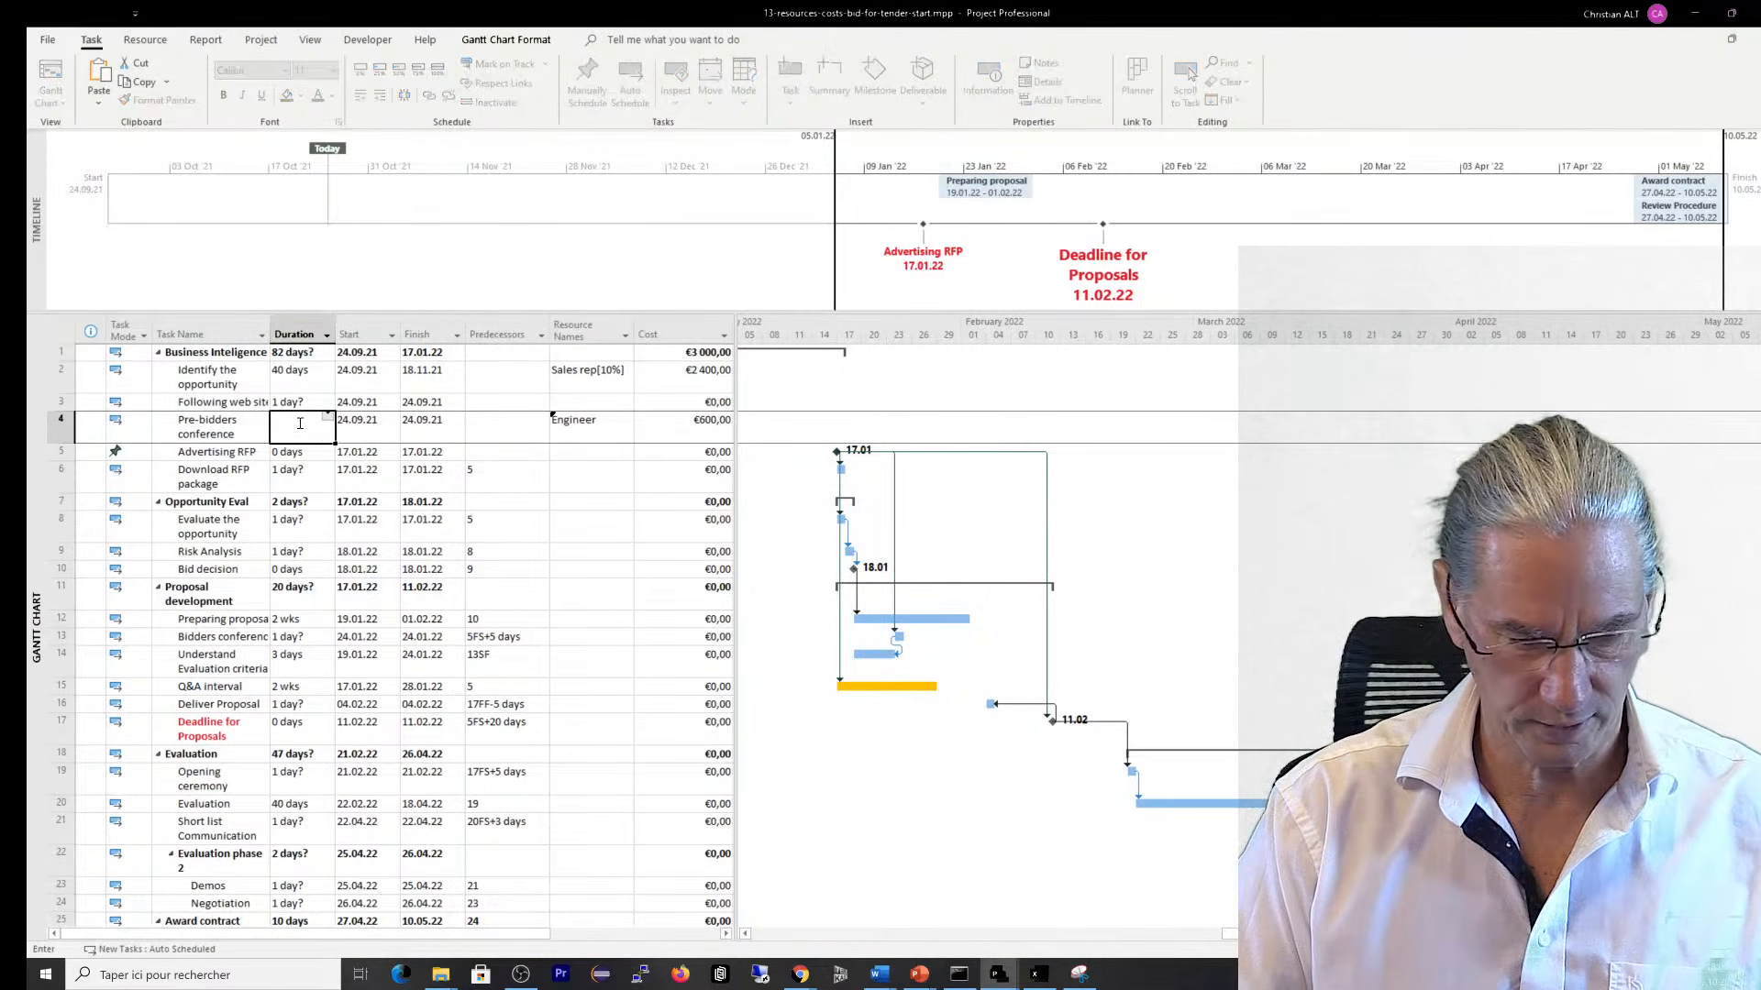
pyautogui.write('1d')
pyautogui.press('Return')
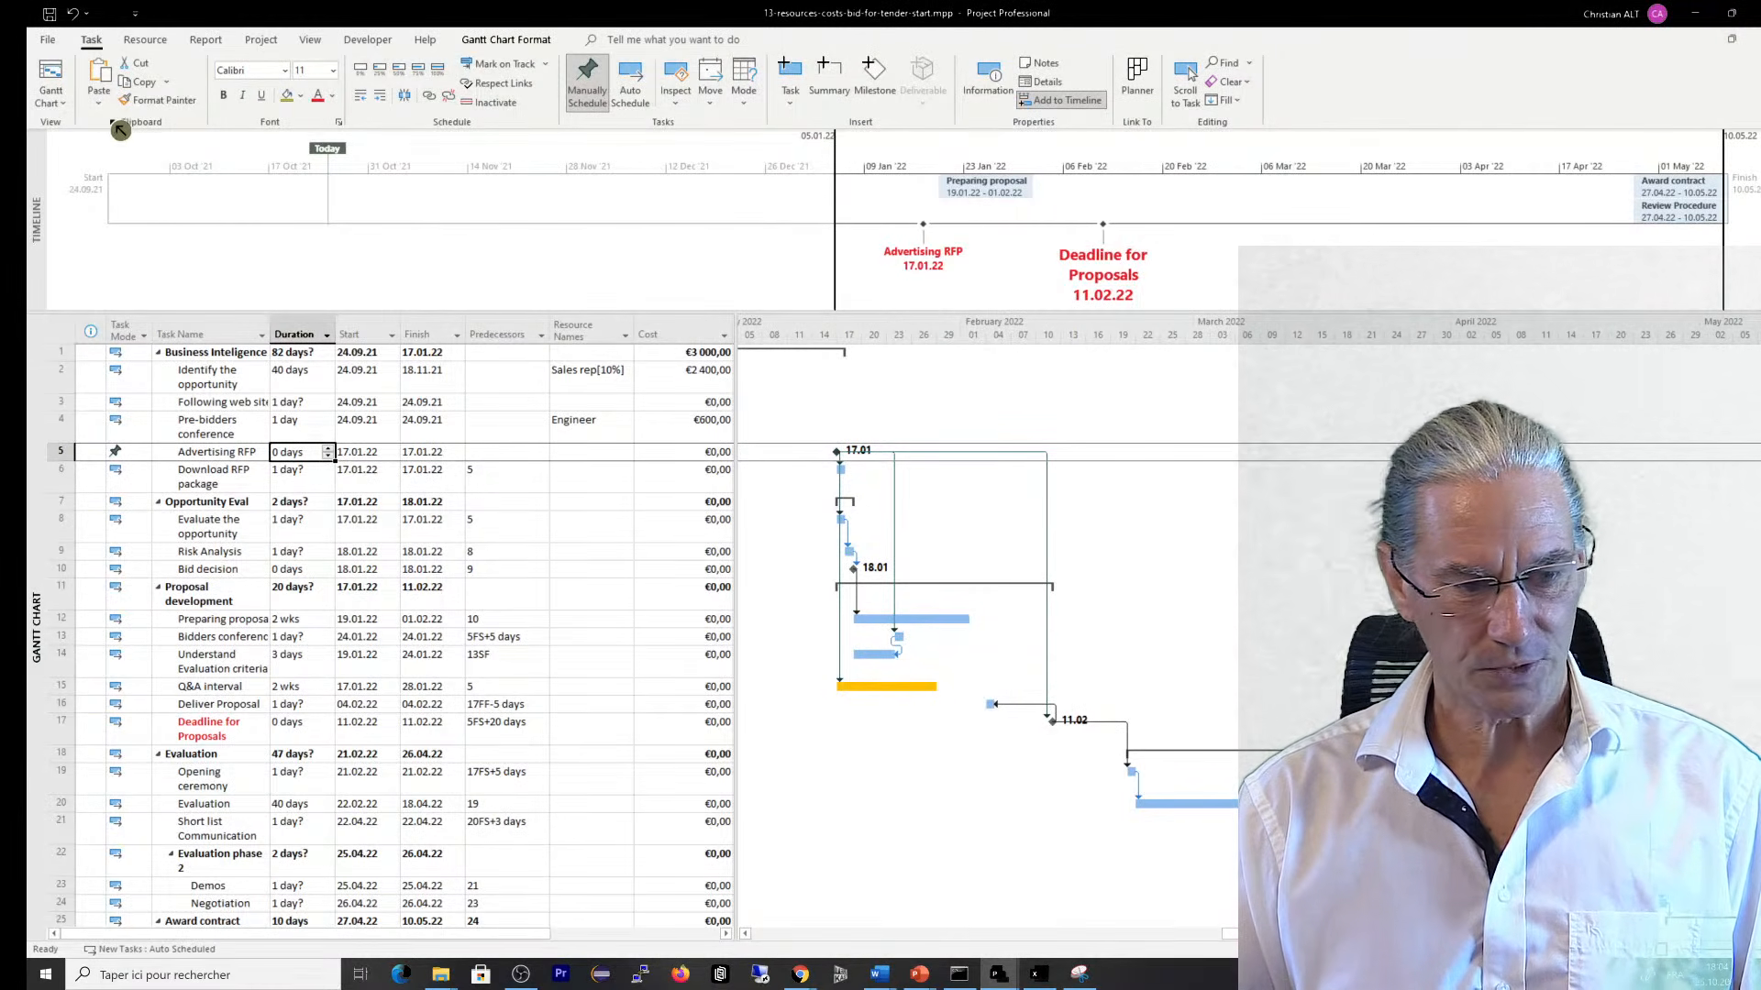
# Add a resource named "car" below the Consultant in the Resource Sheet and set its type to Material
pyautogui.click(64, 103)
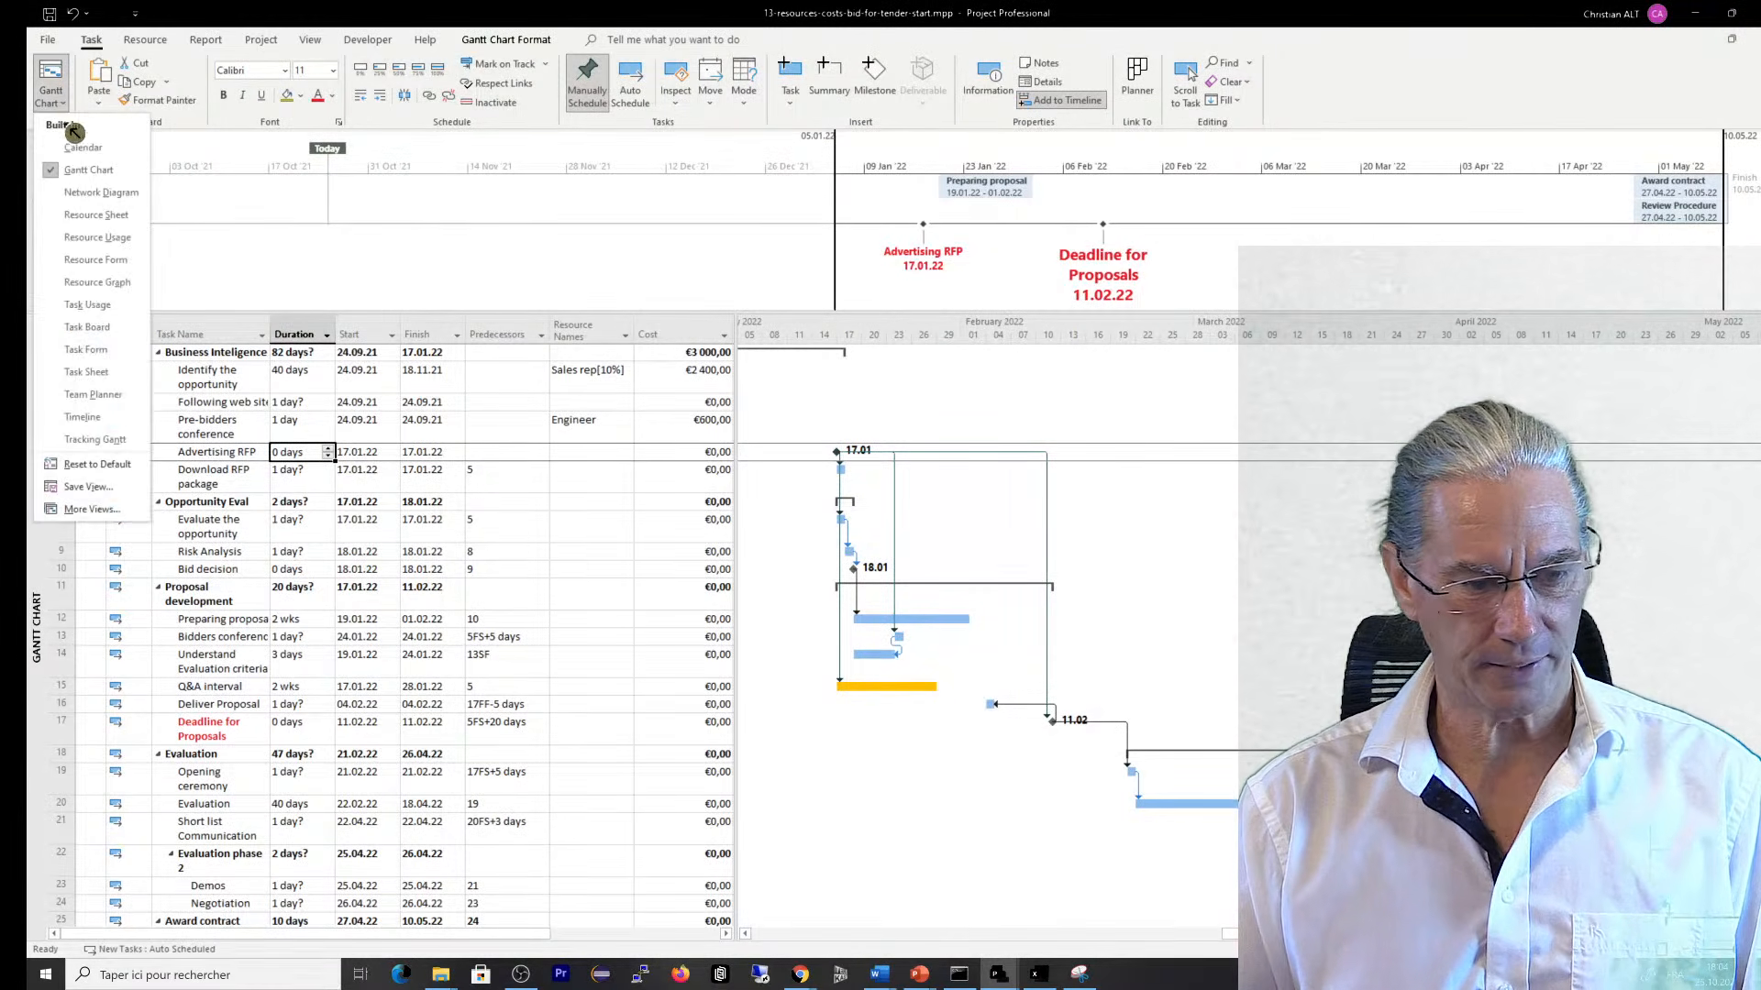
pyautogui.click(96, 219)
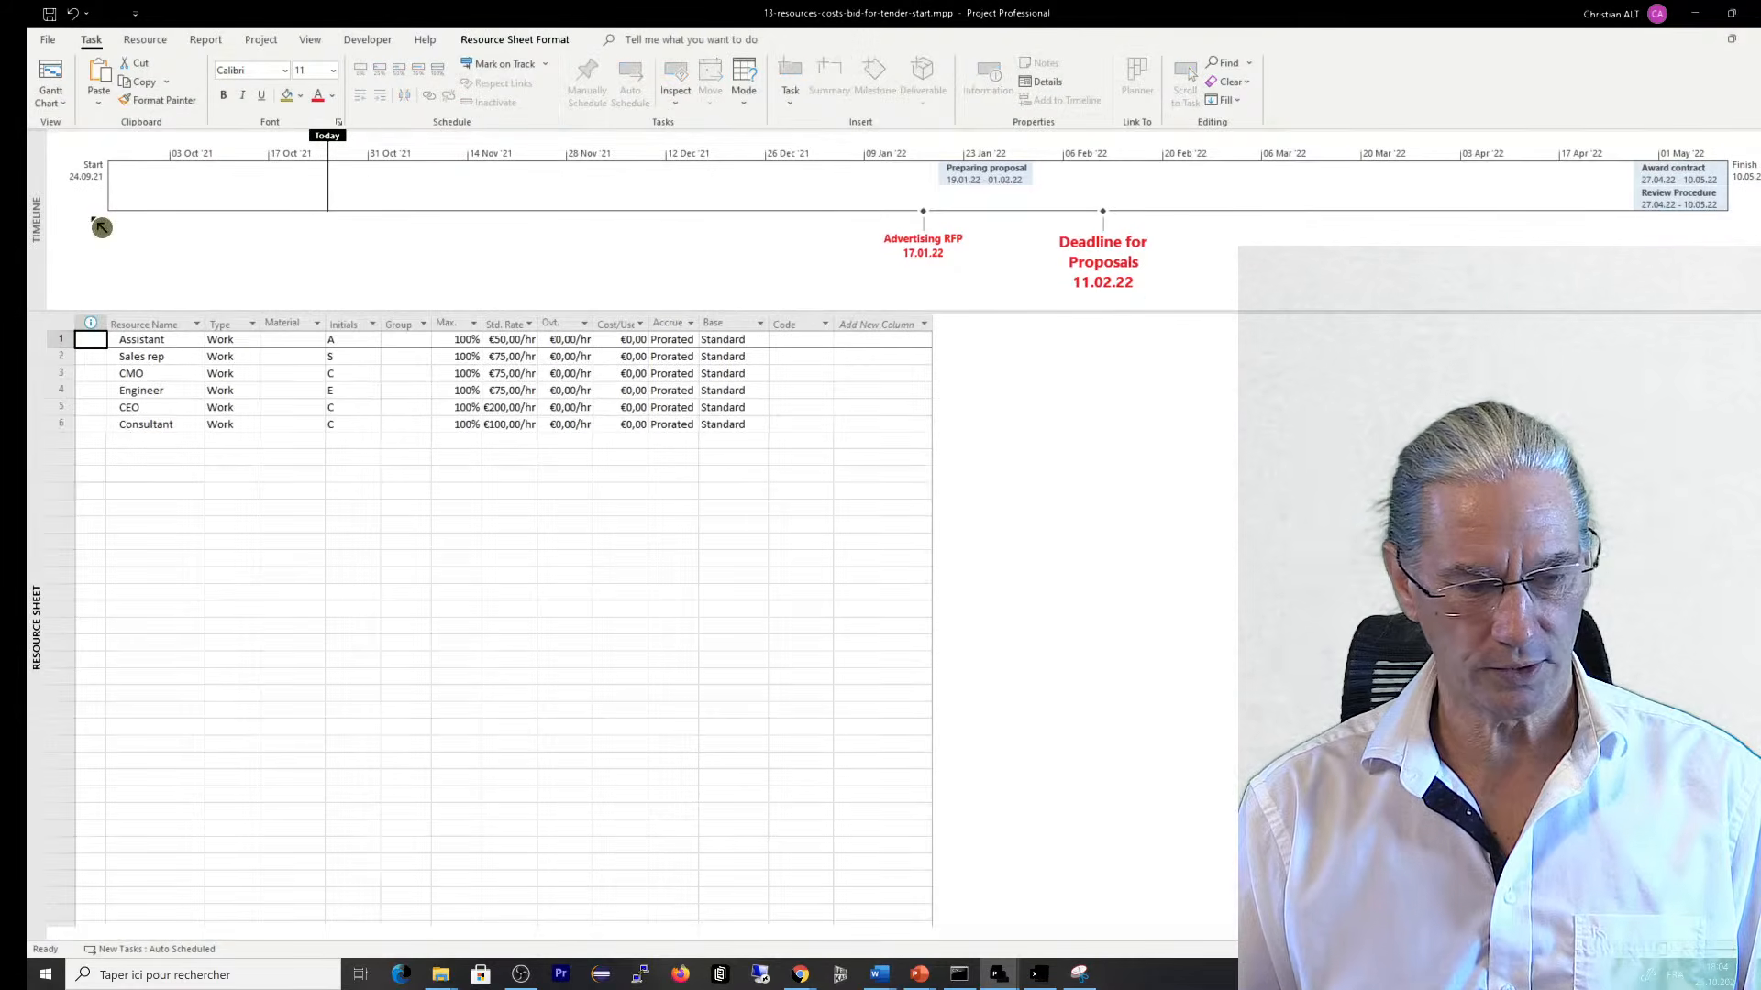
pyautogui.click(140, 443)
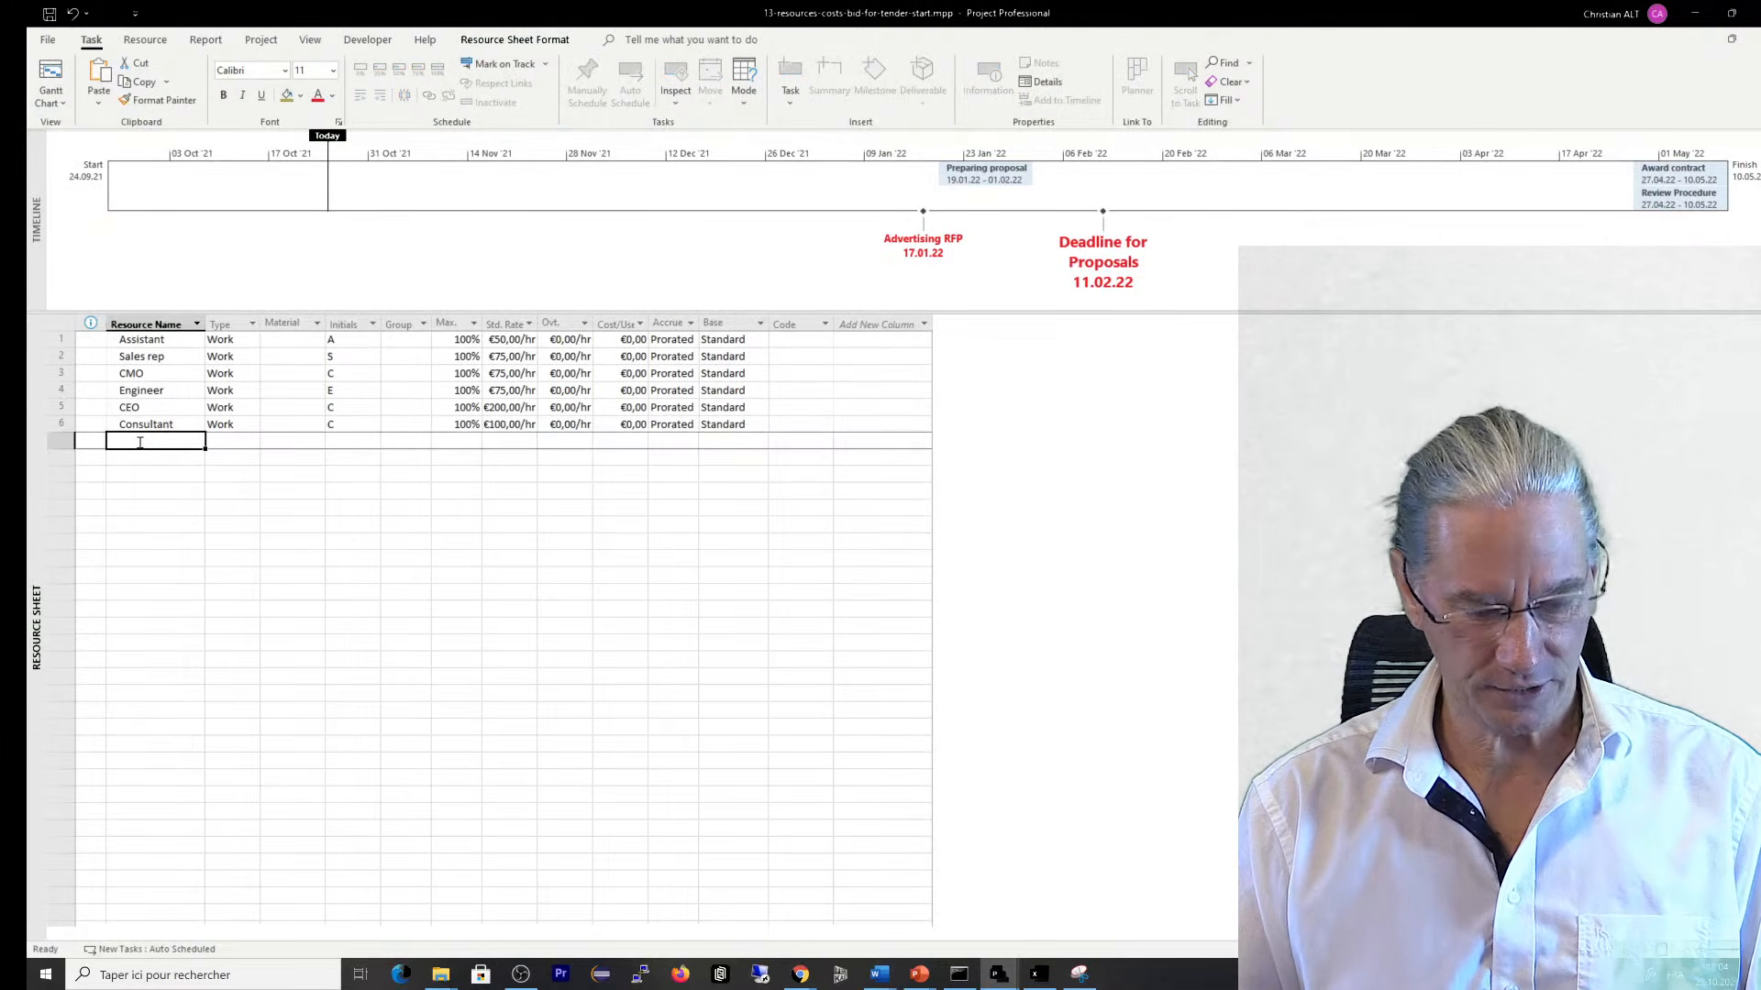
pyautogui.write('car')
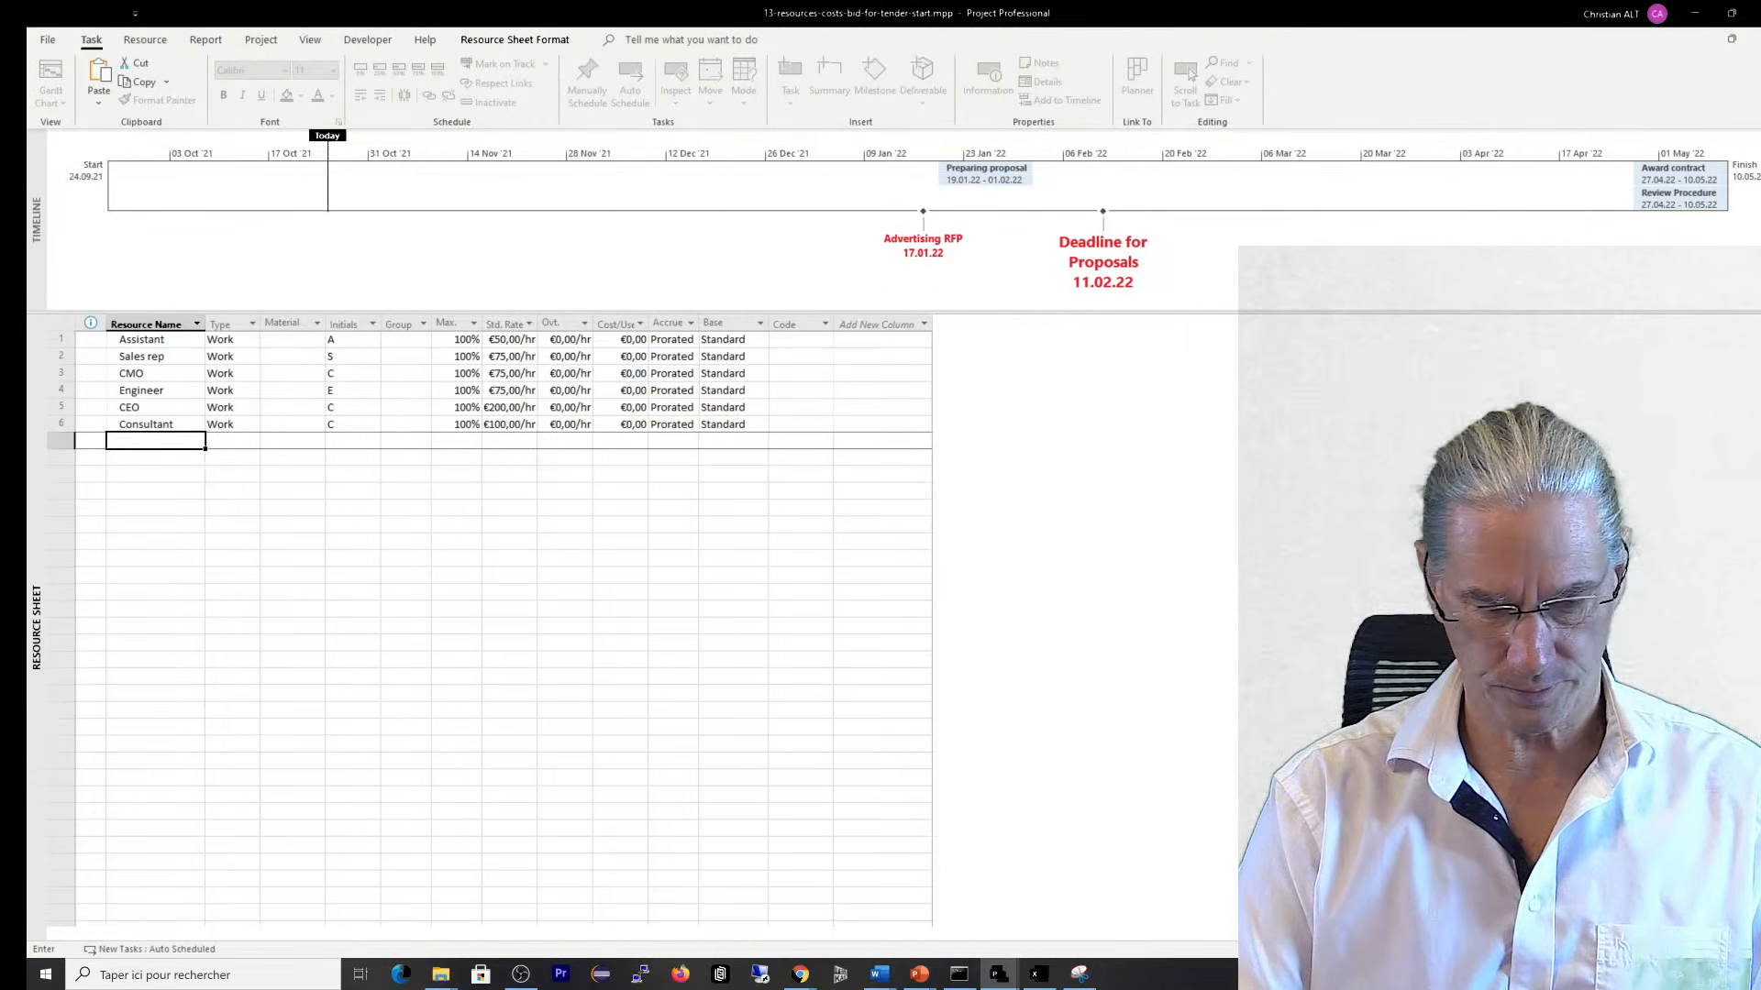
pyautogui.press('Return')
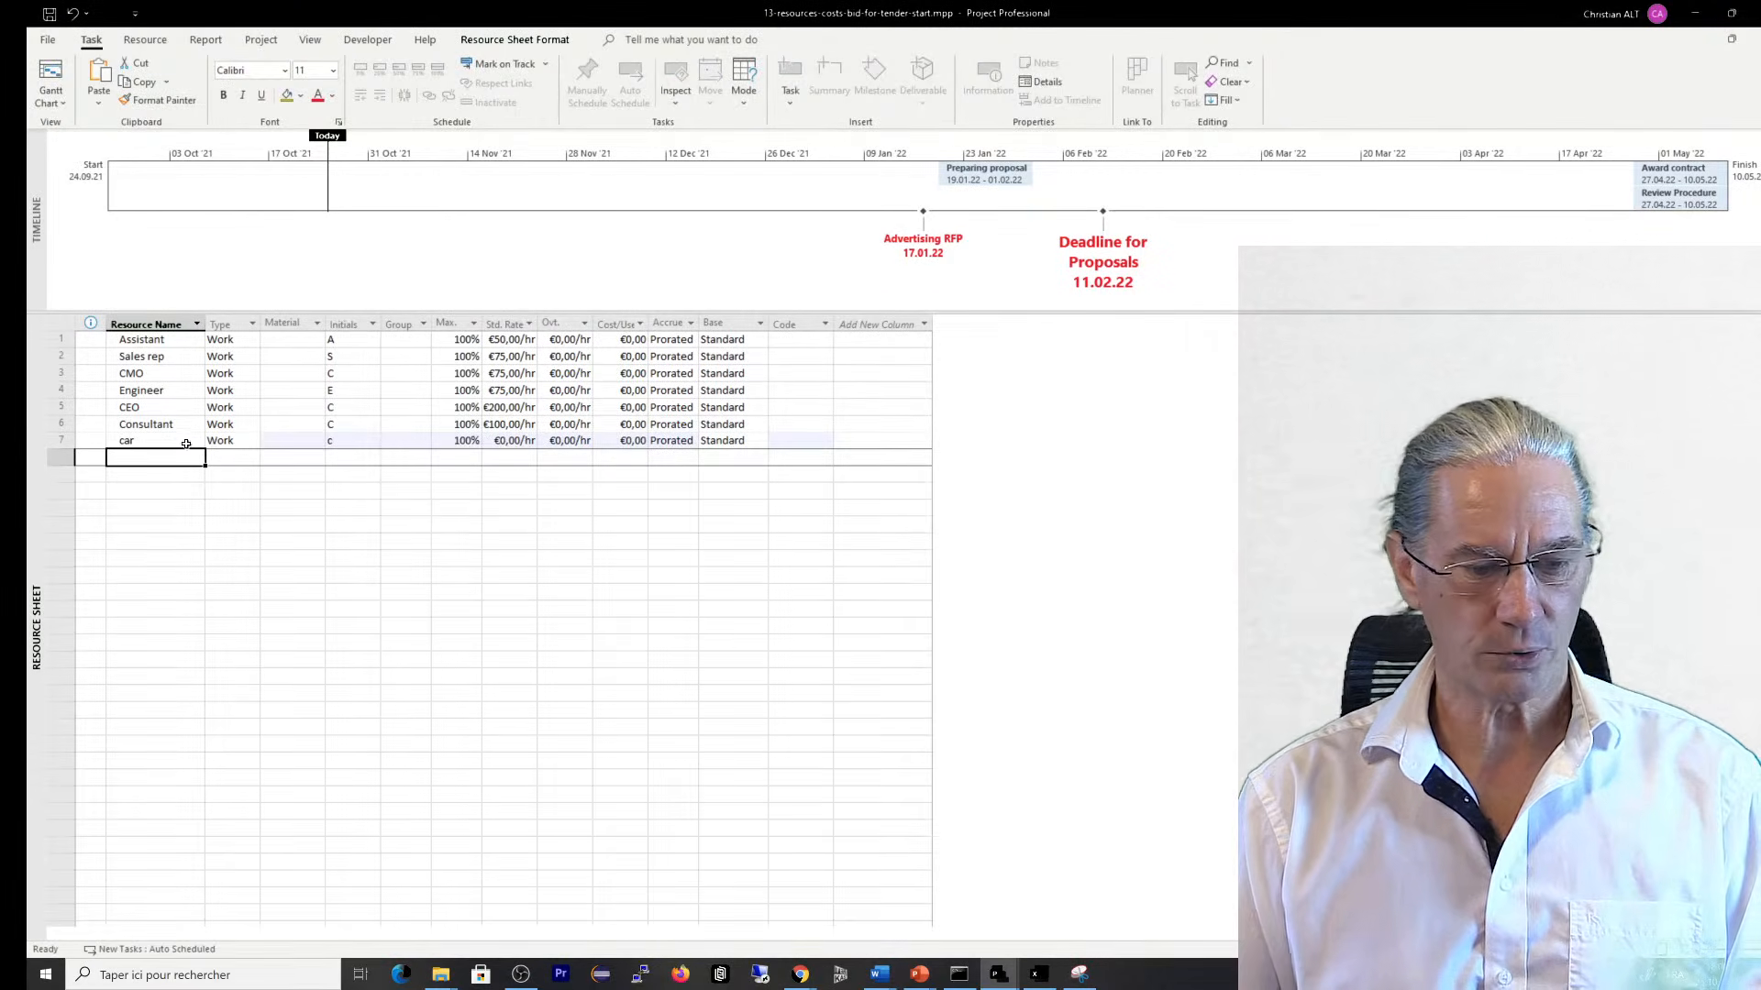
pyautogui.click(248, 444)
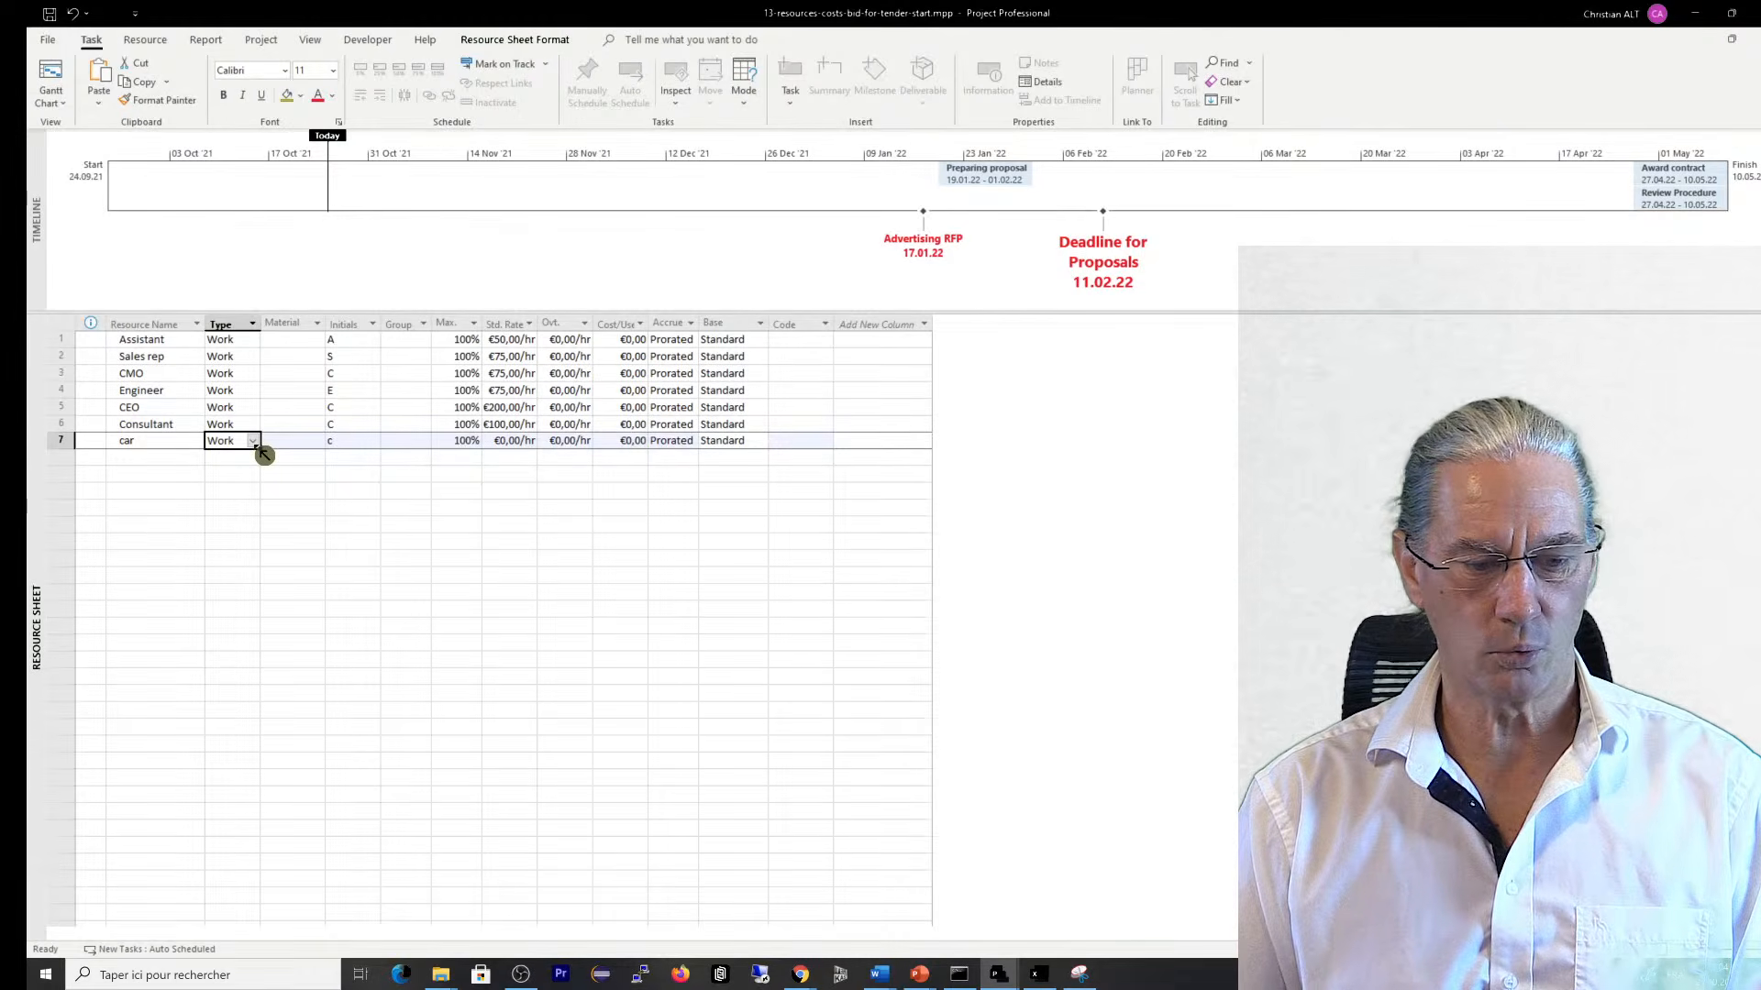
pyautogui.click(255, 444)
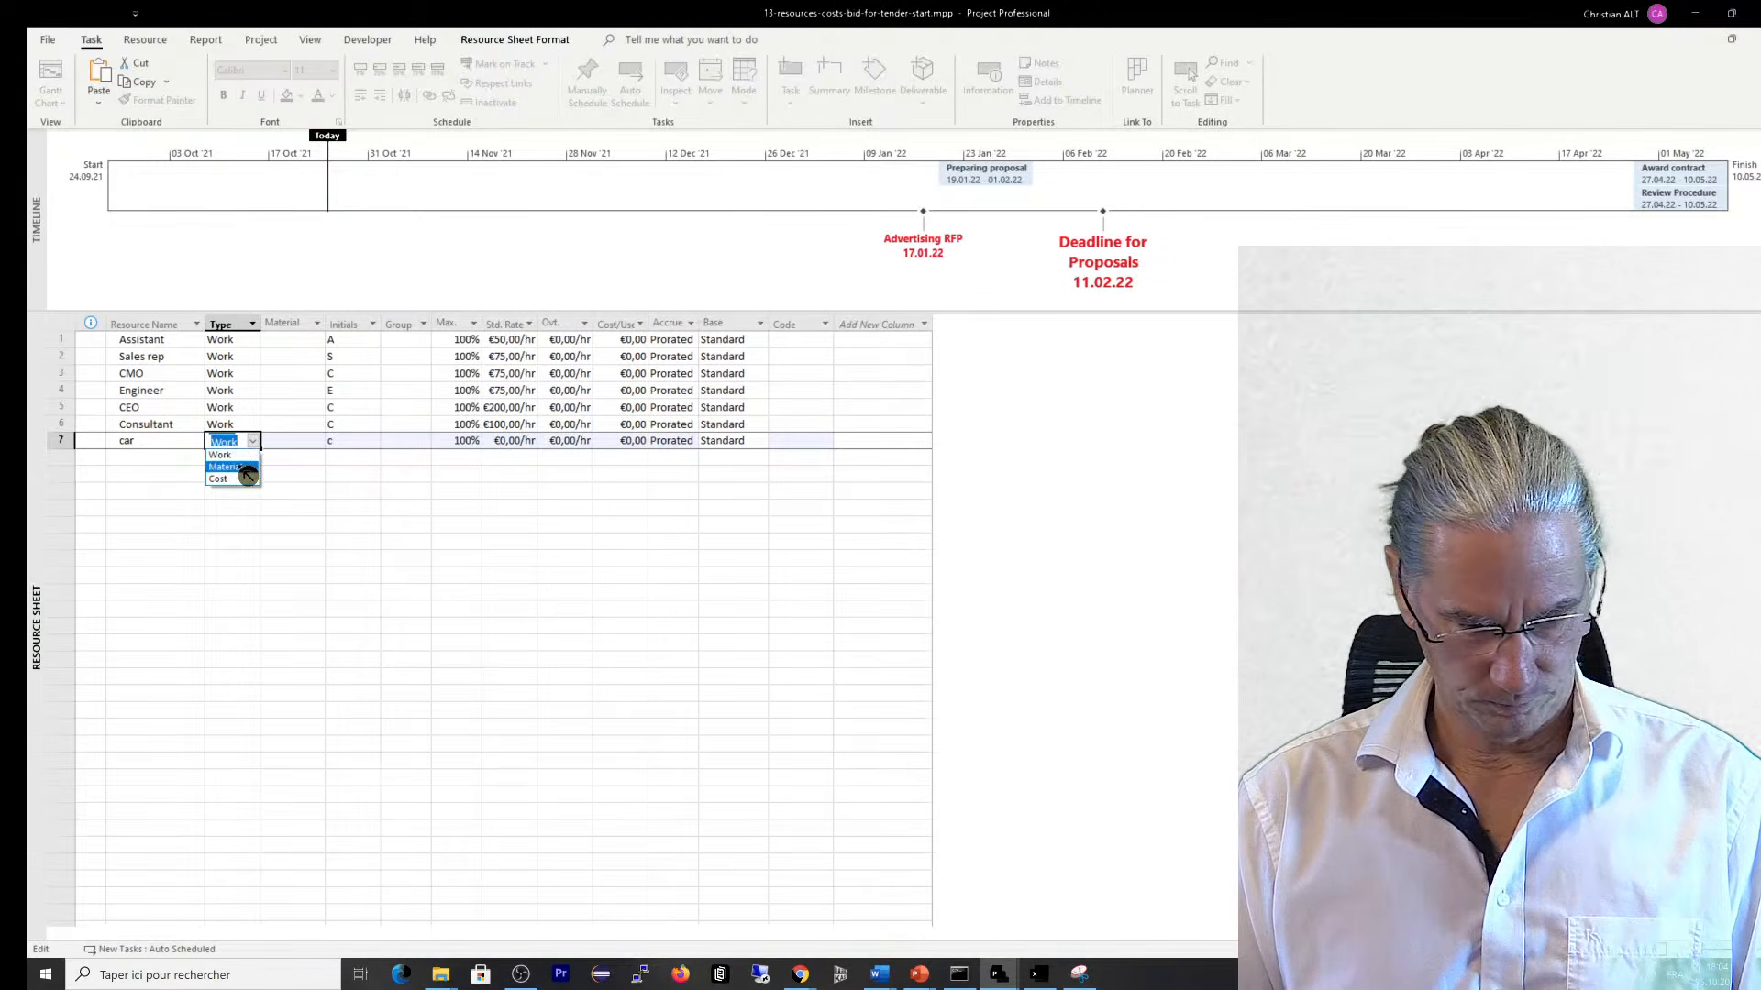
pyautogui.click(238, 465)
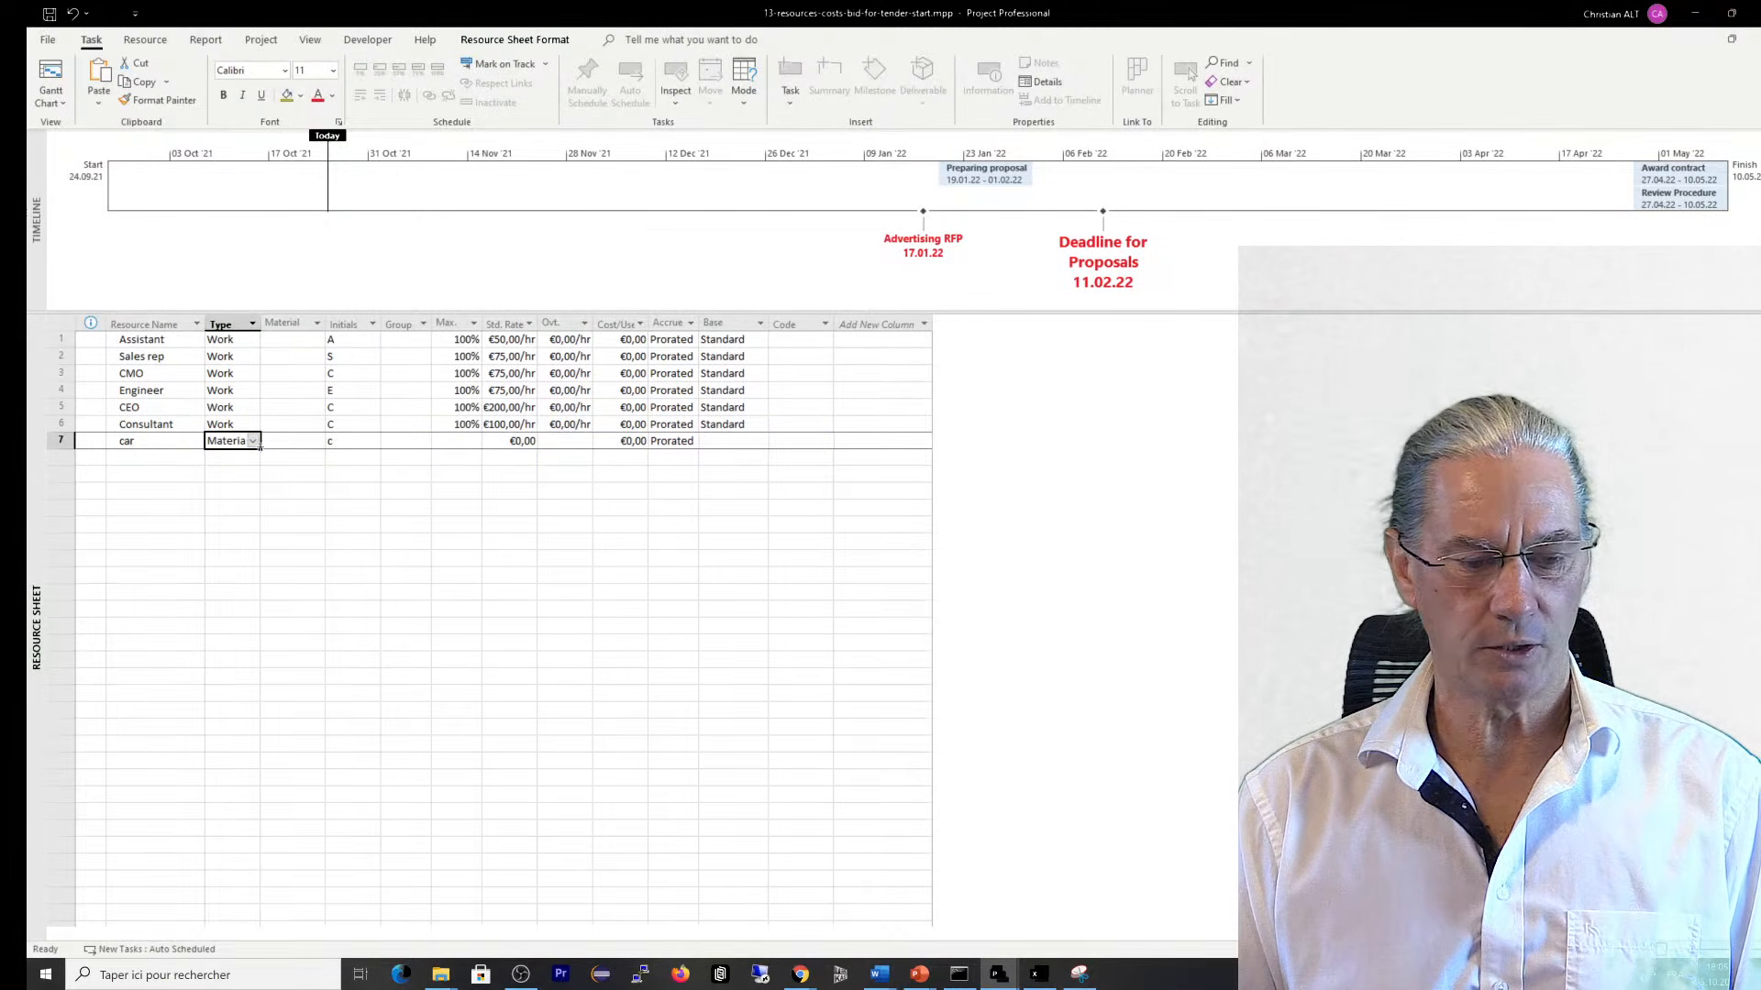
# Set the standard rate of the car resource to €1.00
pyautogui.click(514, 444)
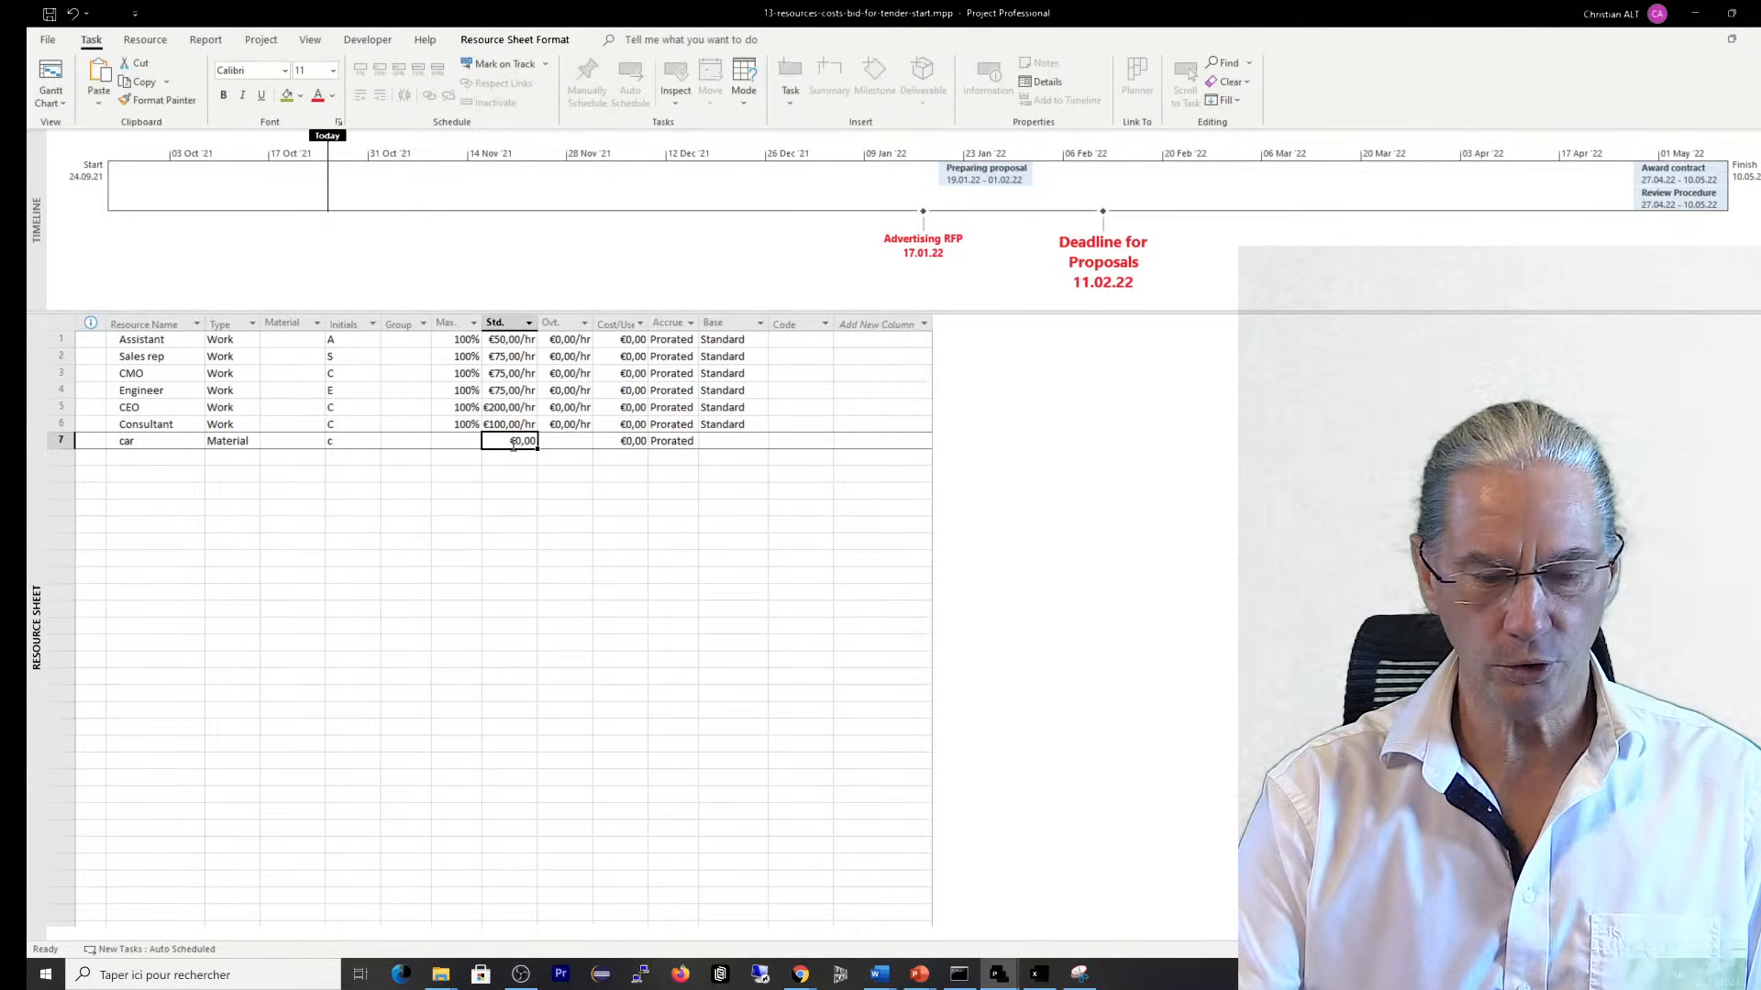
pyautogui.press('BackSpace')
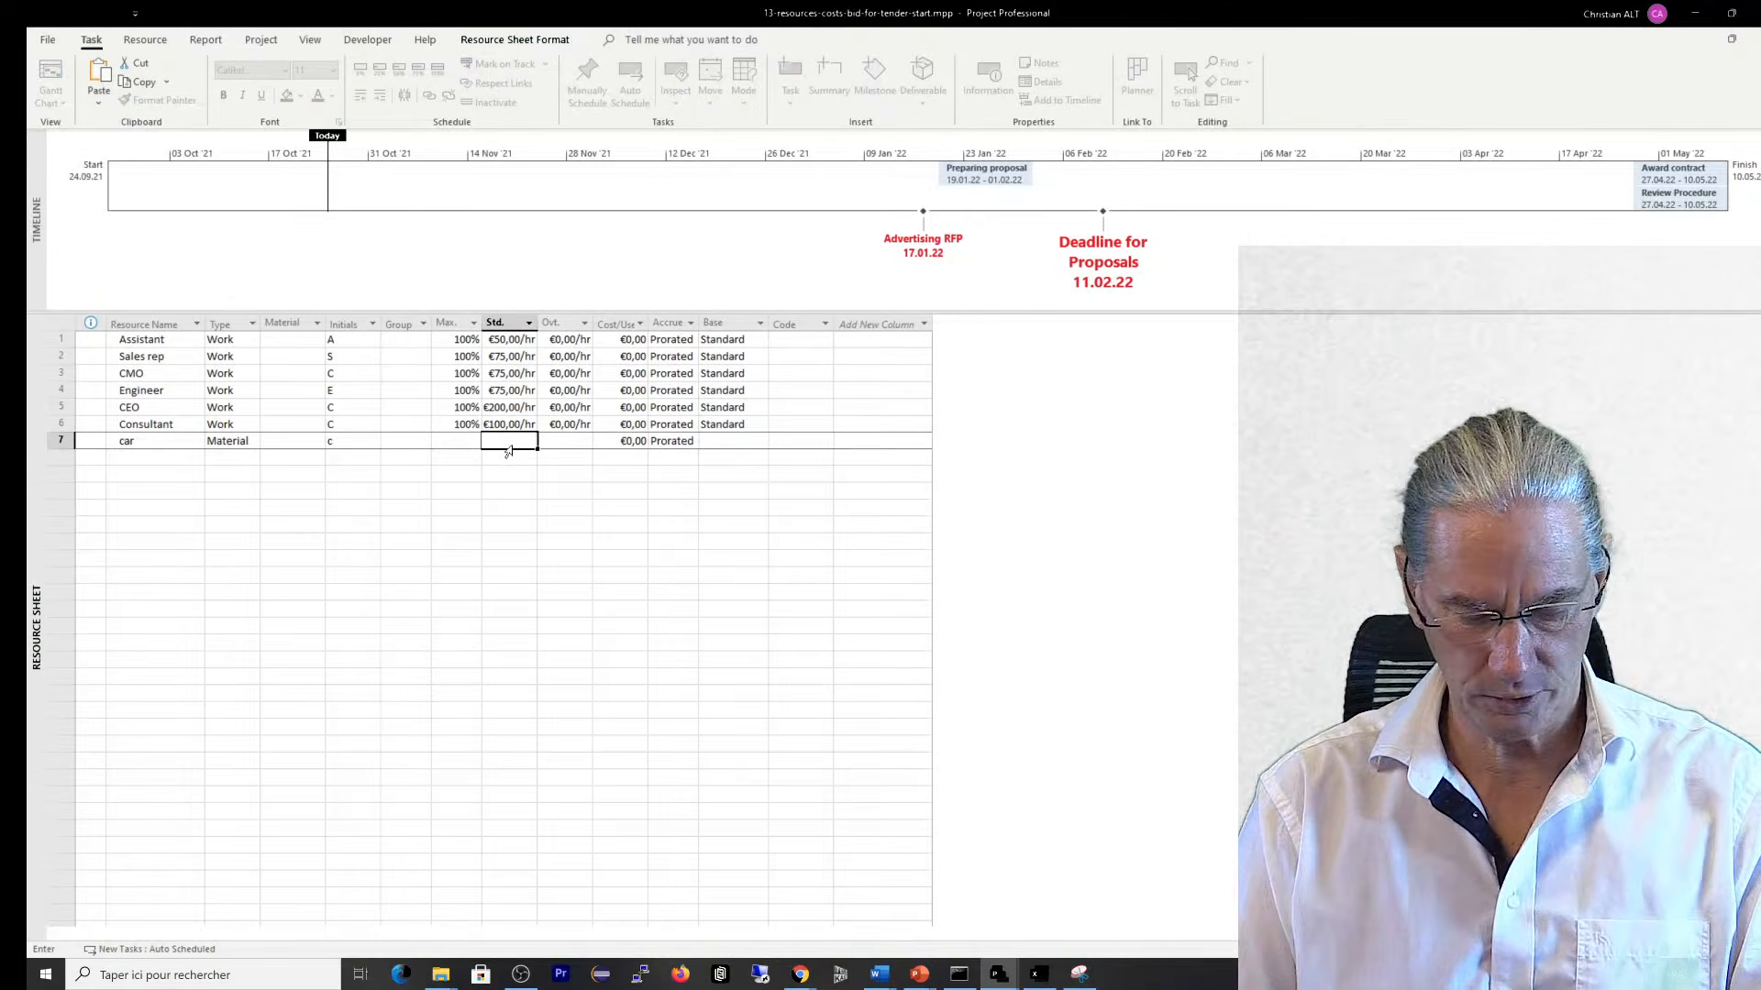
pyautogui.write('1')
pyautogui.press('Return')
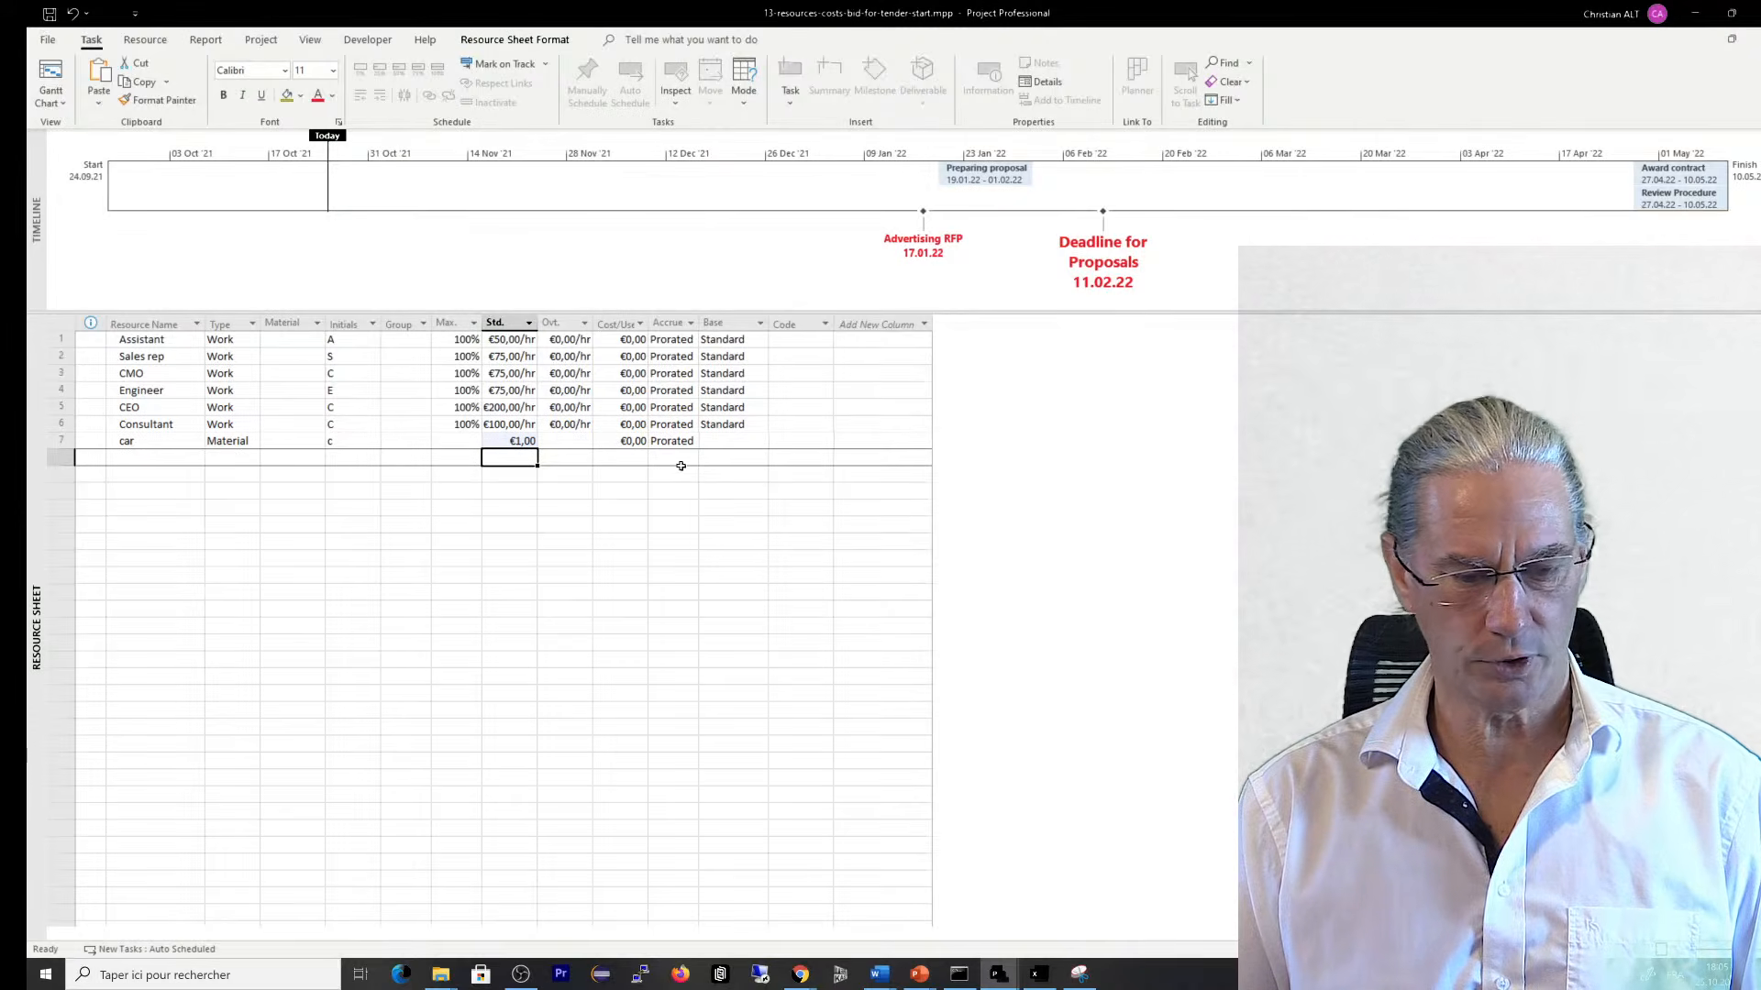
# Add a resource named "expenses" below the car in the Resource Sheet and set its type to Cost
pyautogui.click(152, 458)
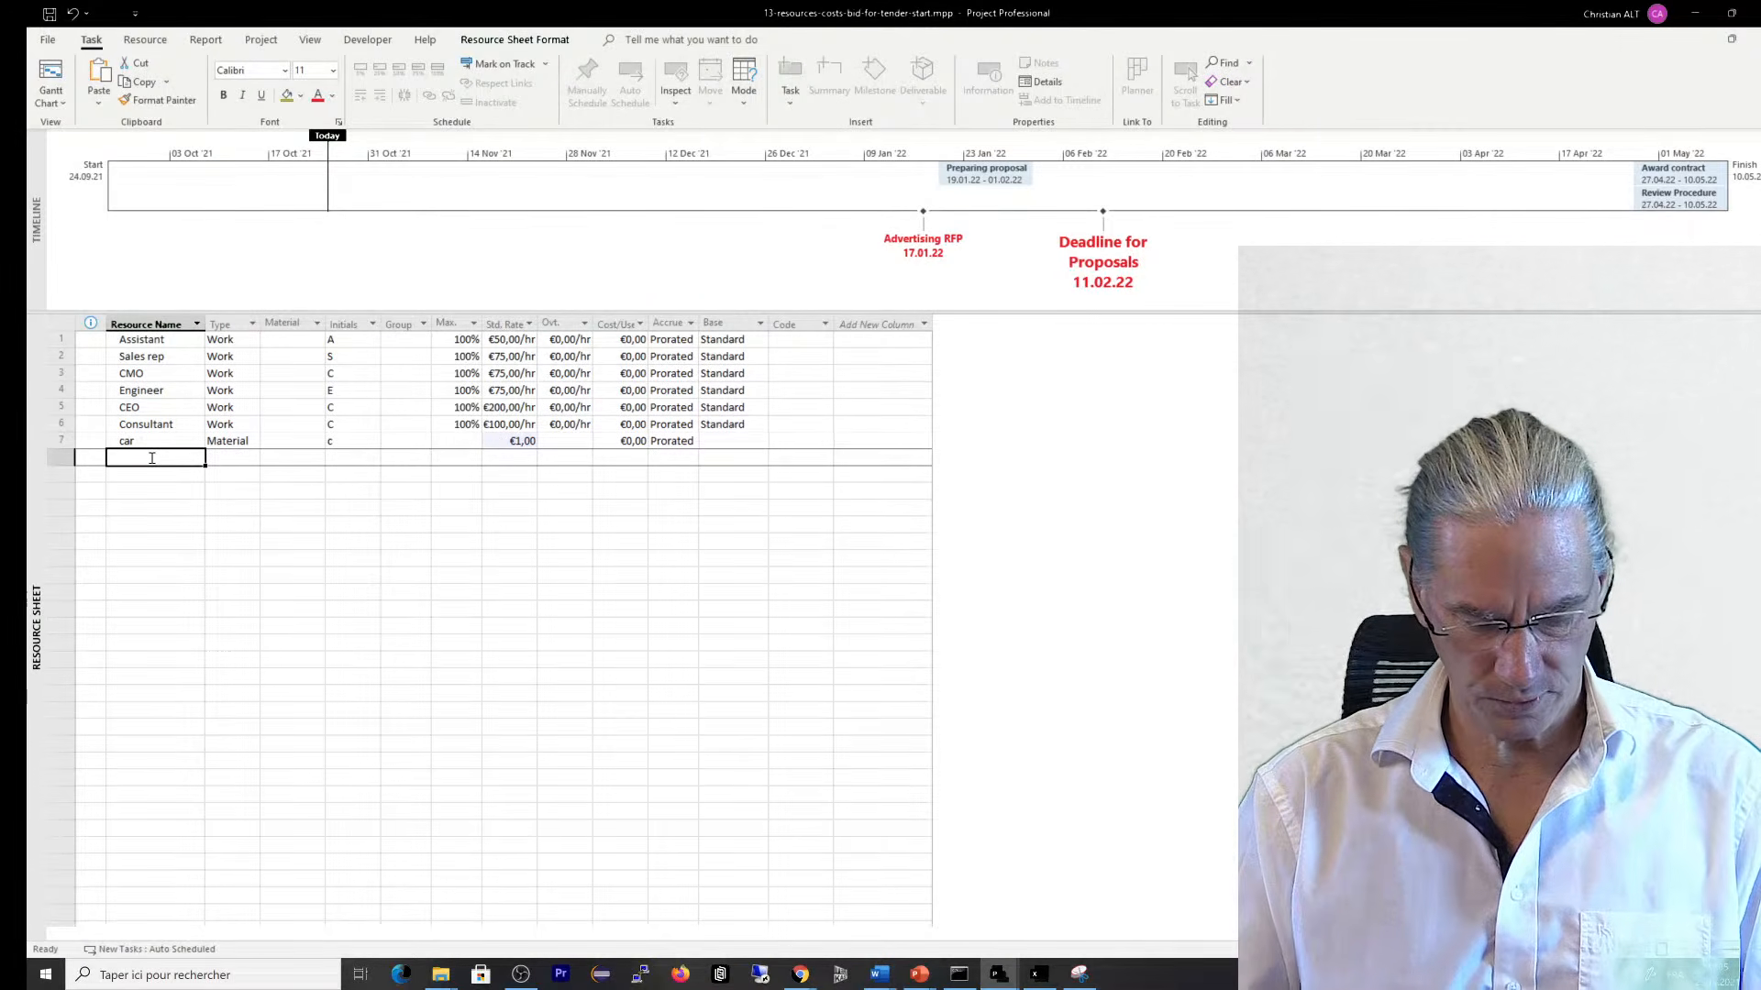
pyautogui.write('expe')
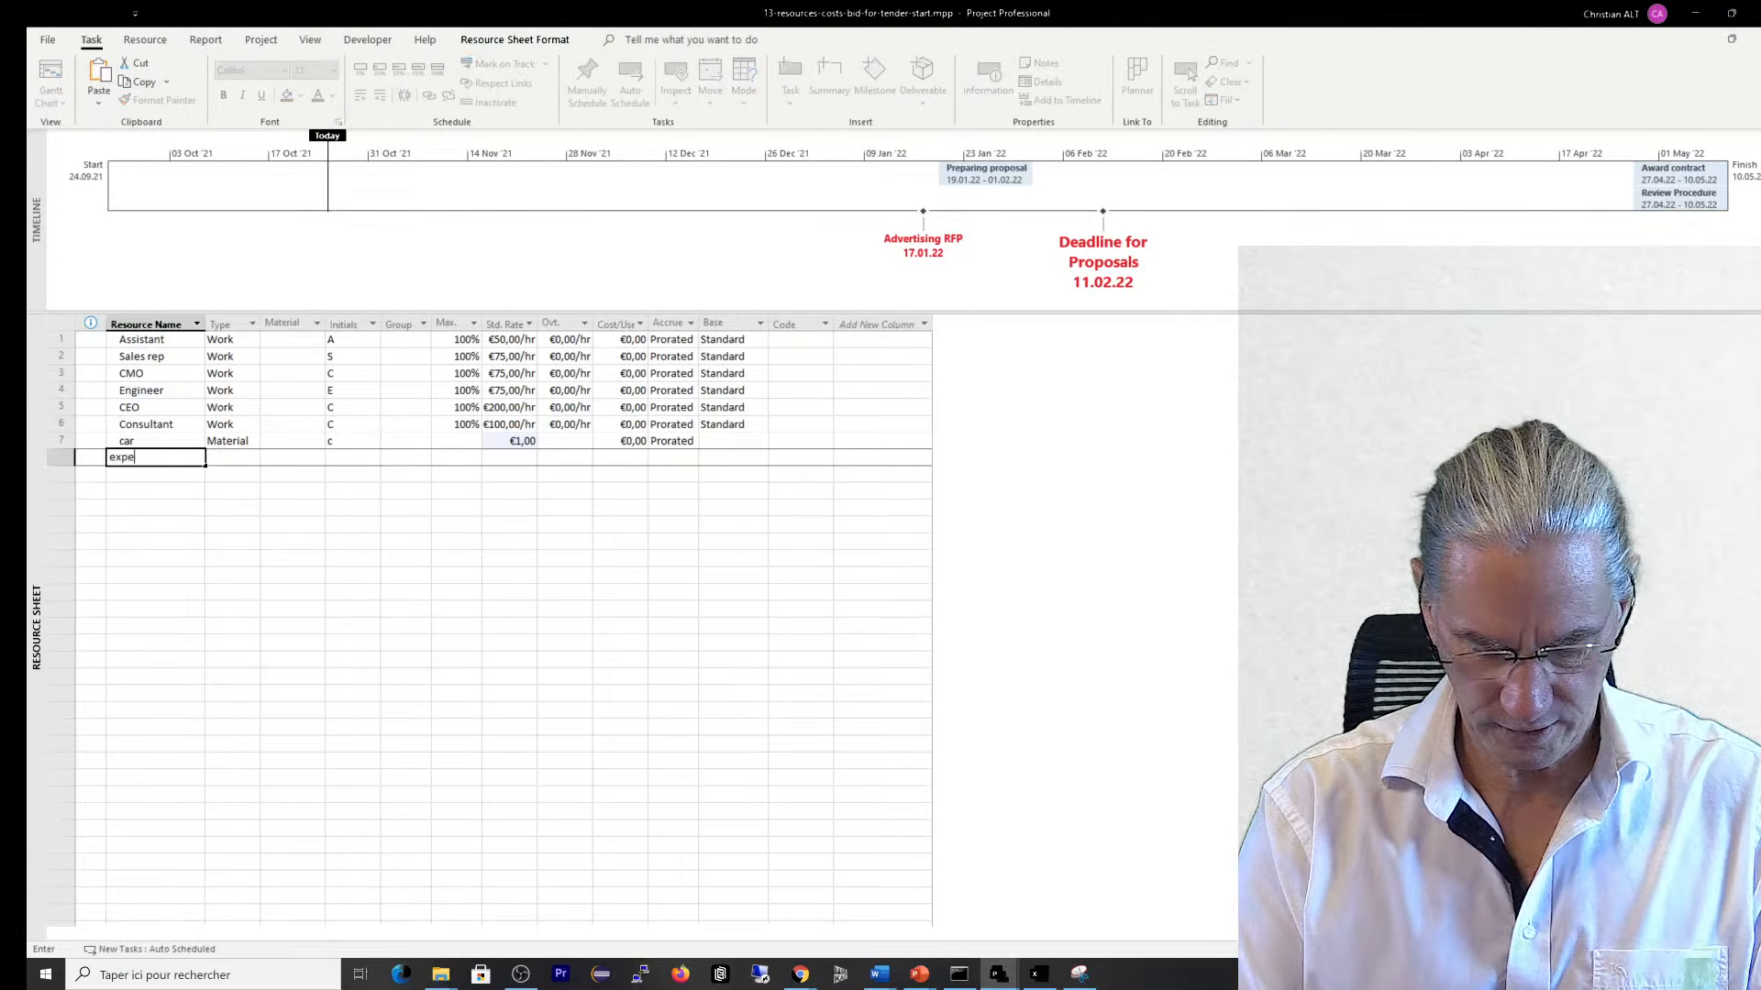
pyautogui.write('nses')
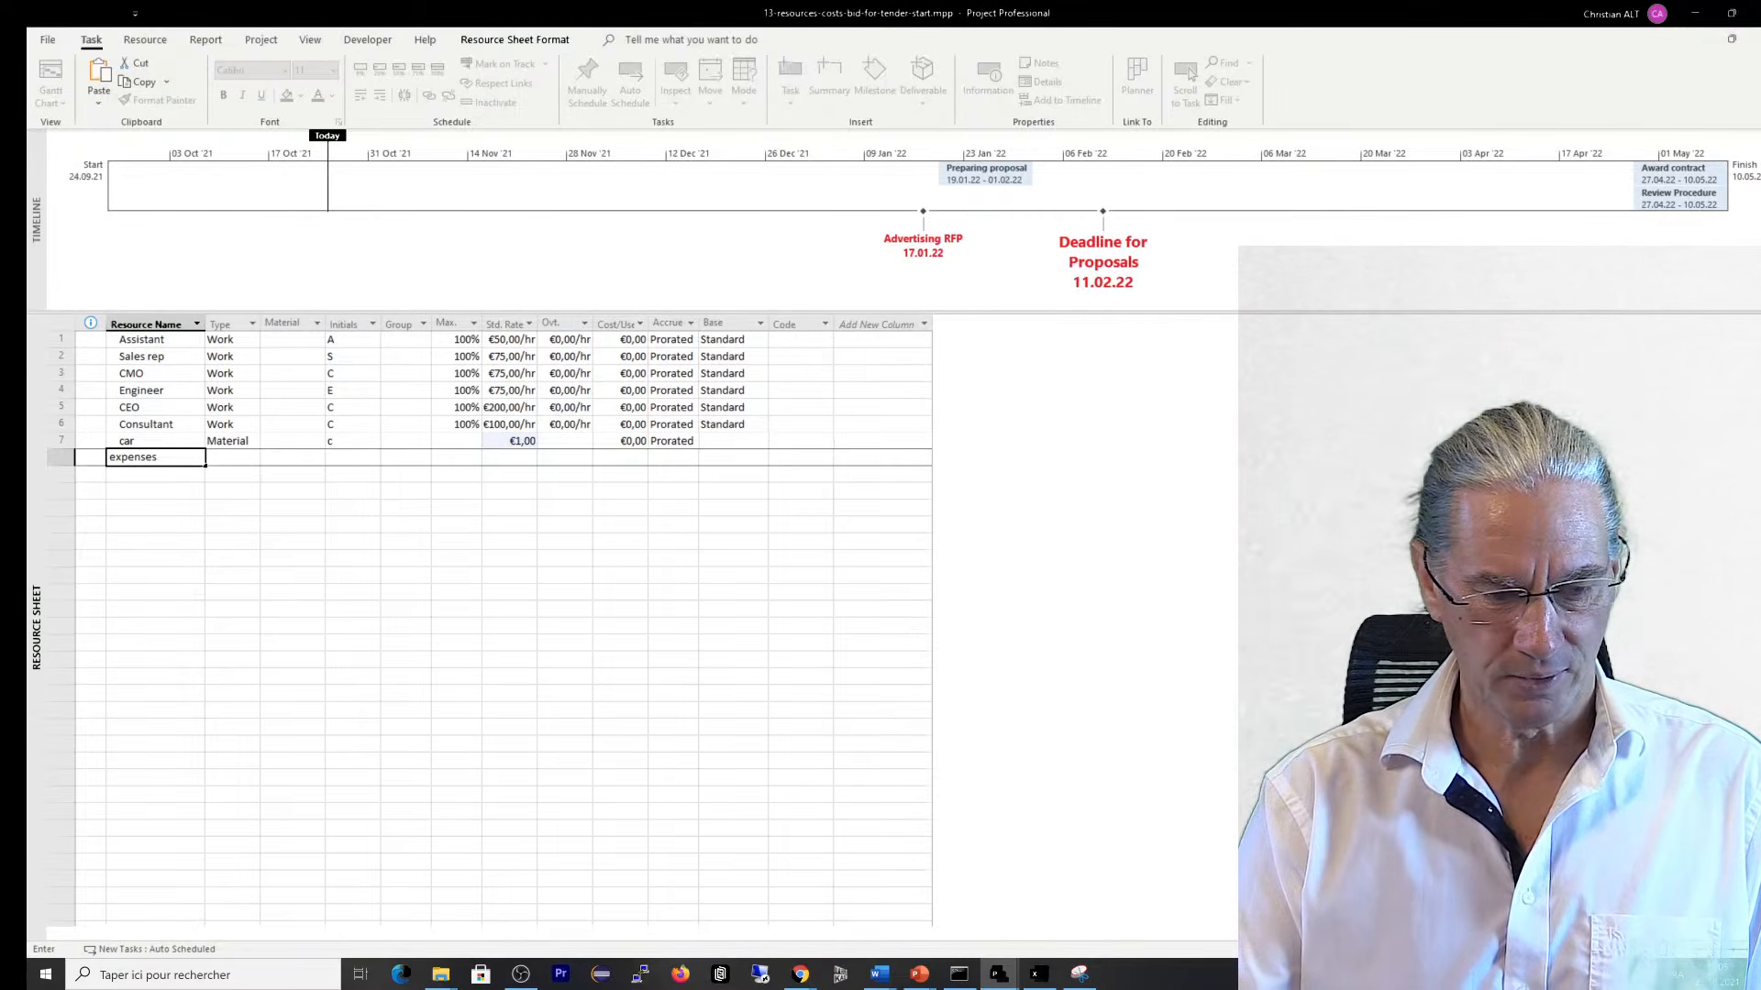
pyautogui.click(244, 455)
pyautogui.click(256, 462)
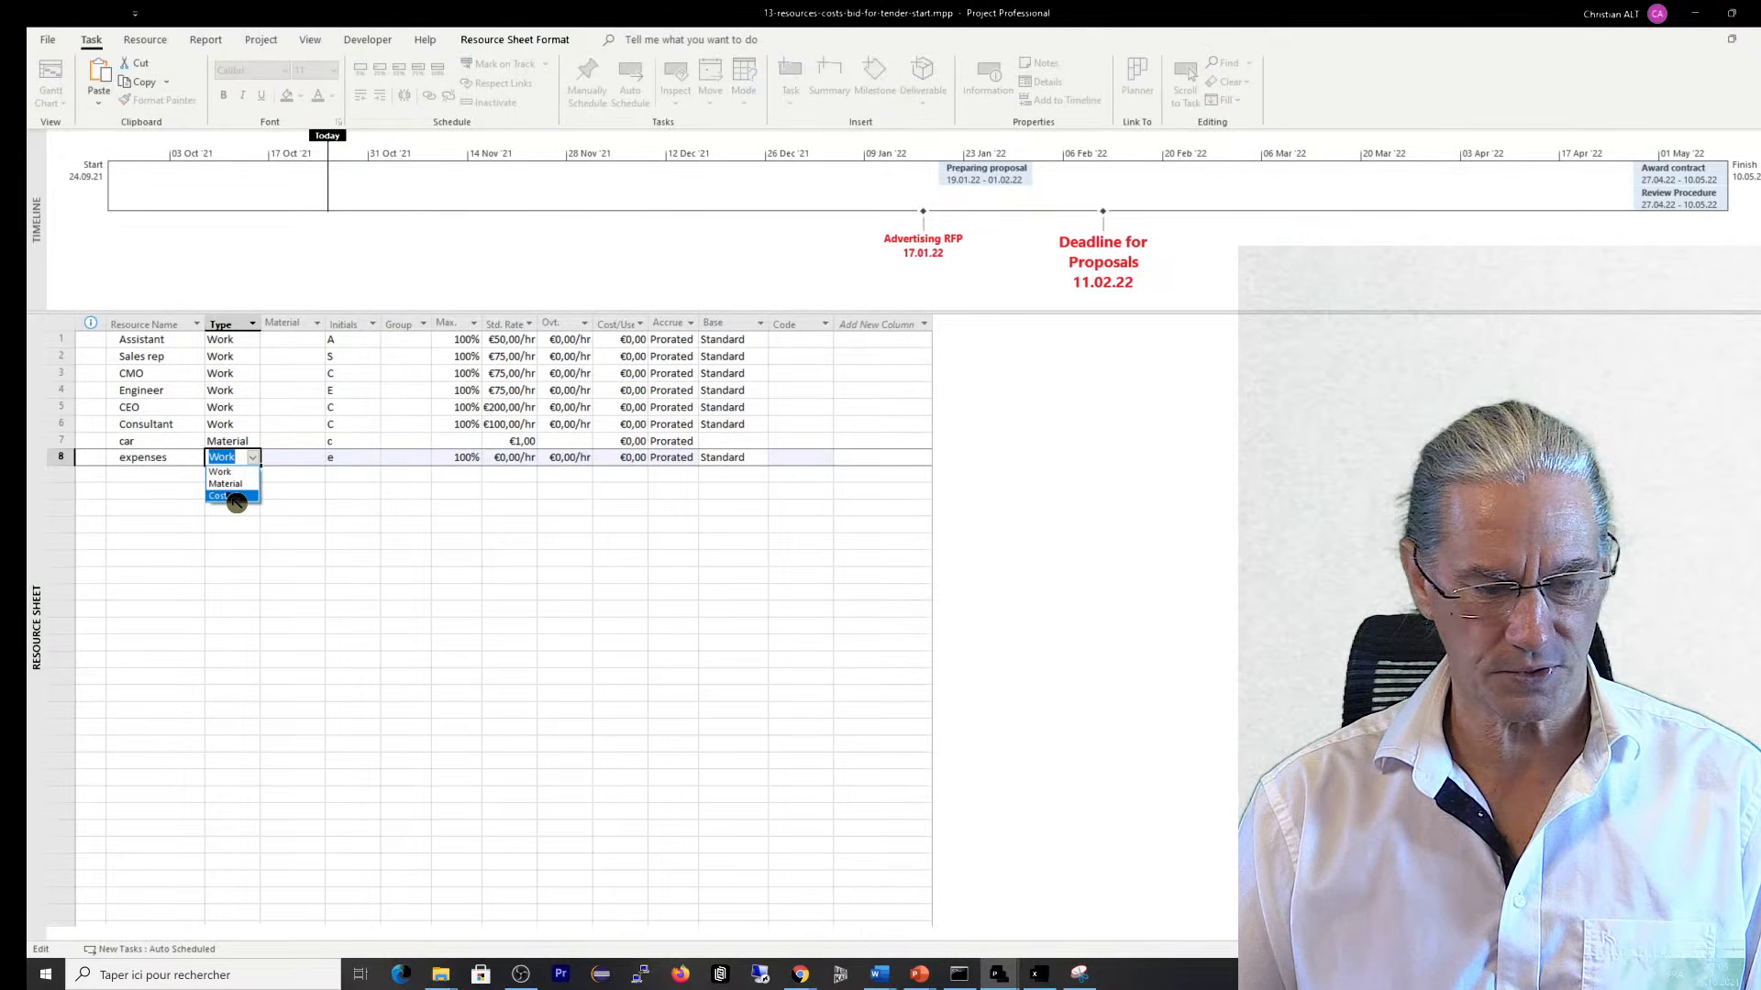
pyautogui.click(236, 500)
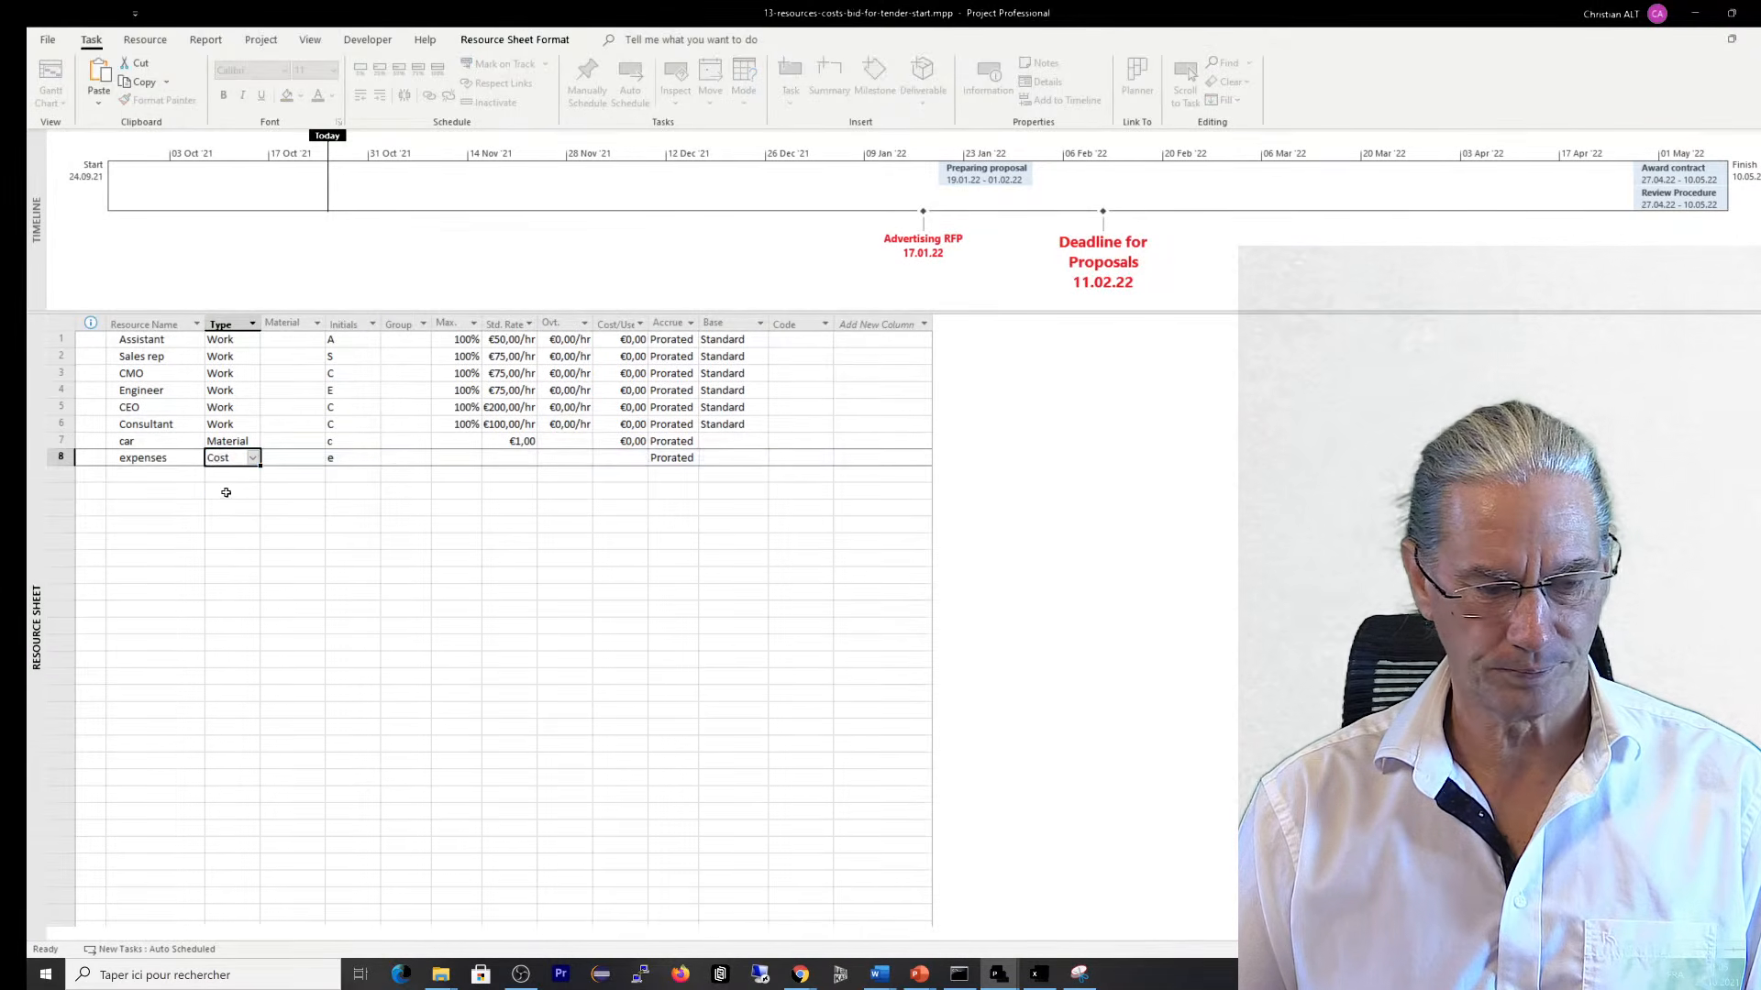
pyautogui.click(509, 458)
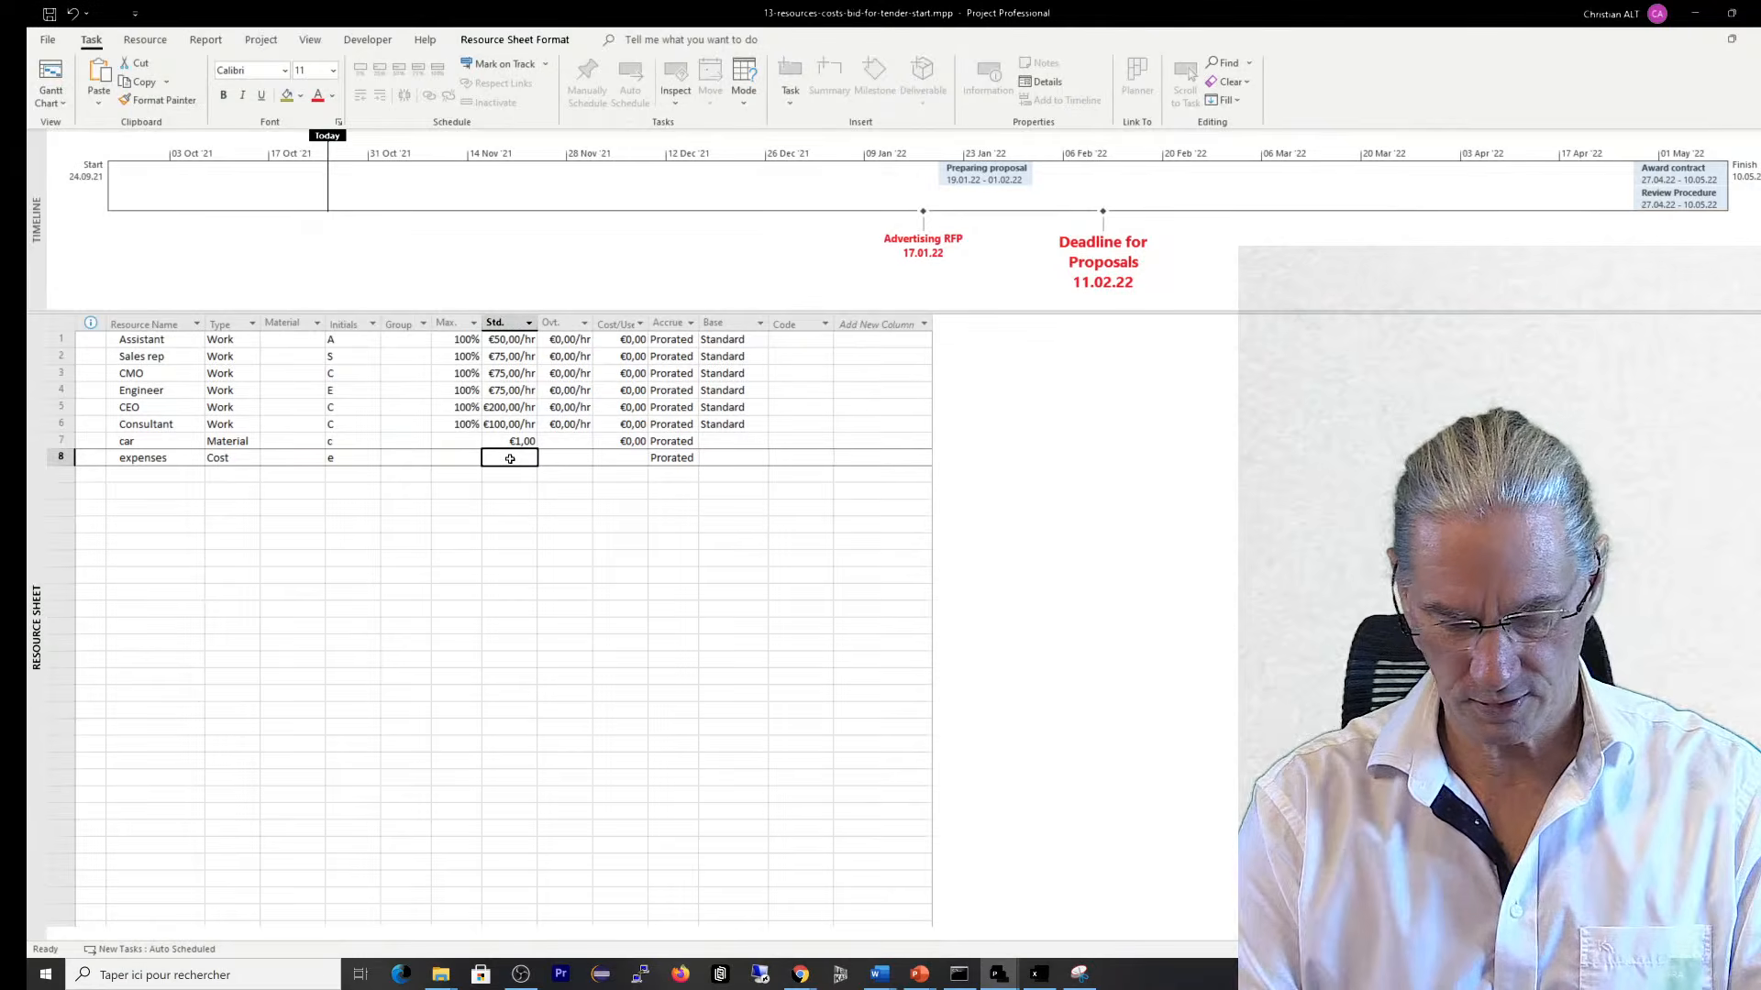
pyautogui.press('Return')
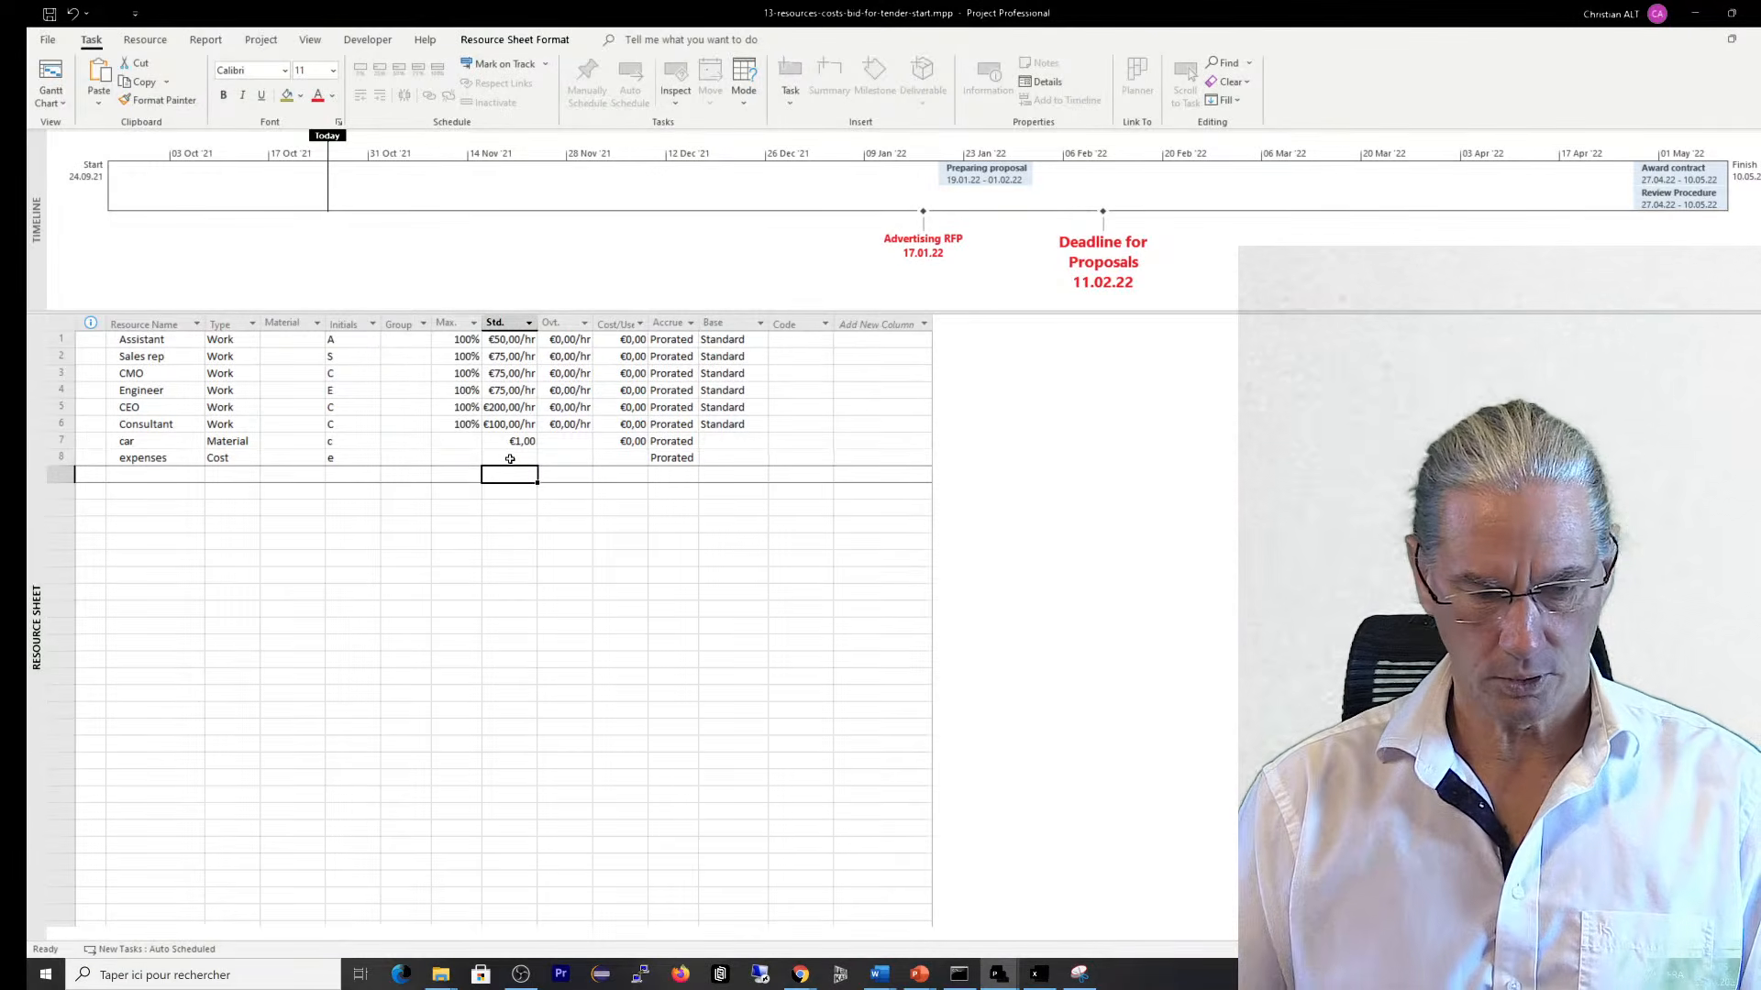
pyautogui.click(509, 458)
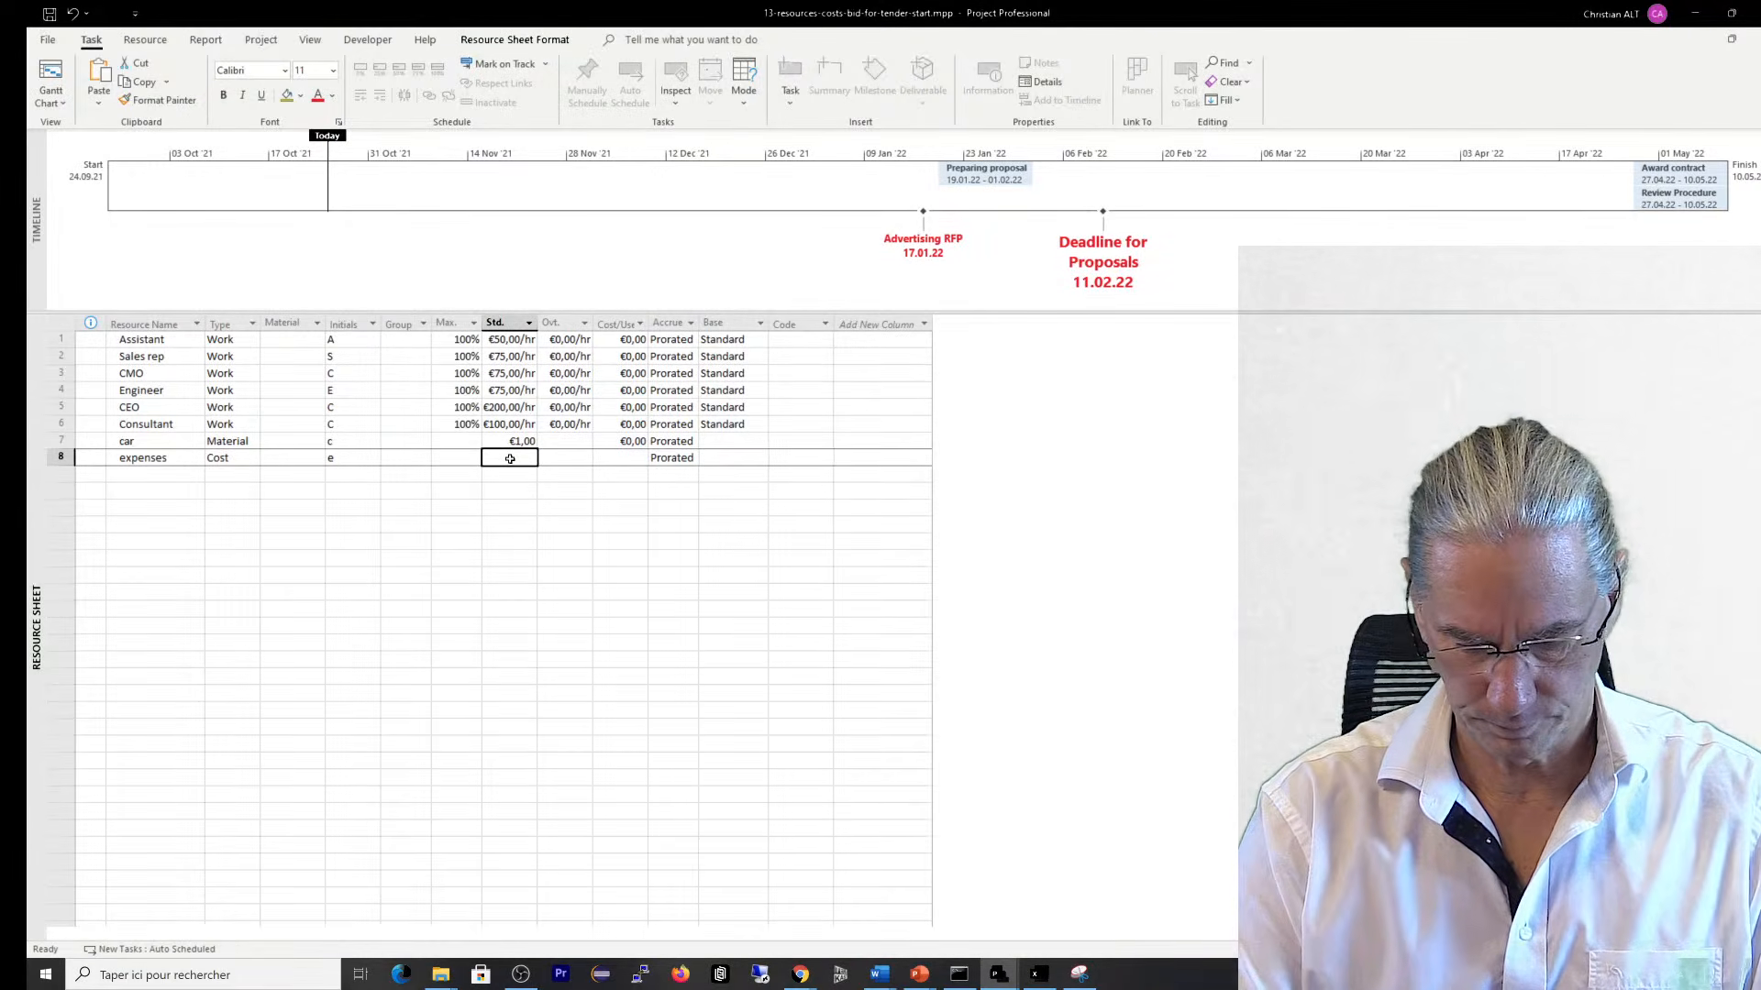
pyautogui.press('Return')
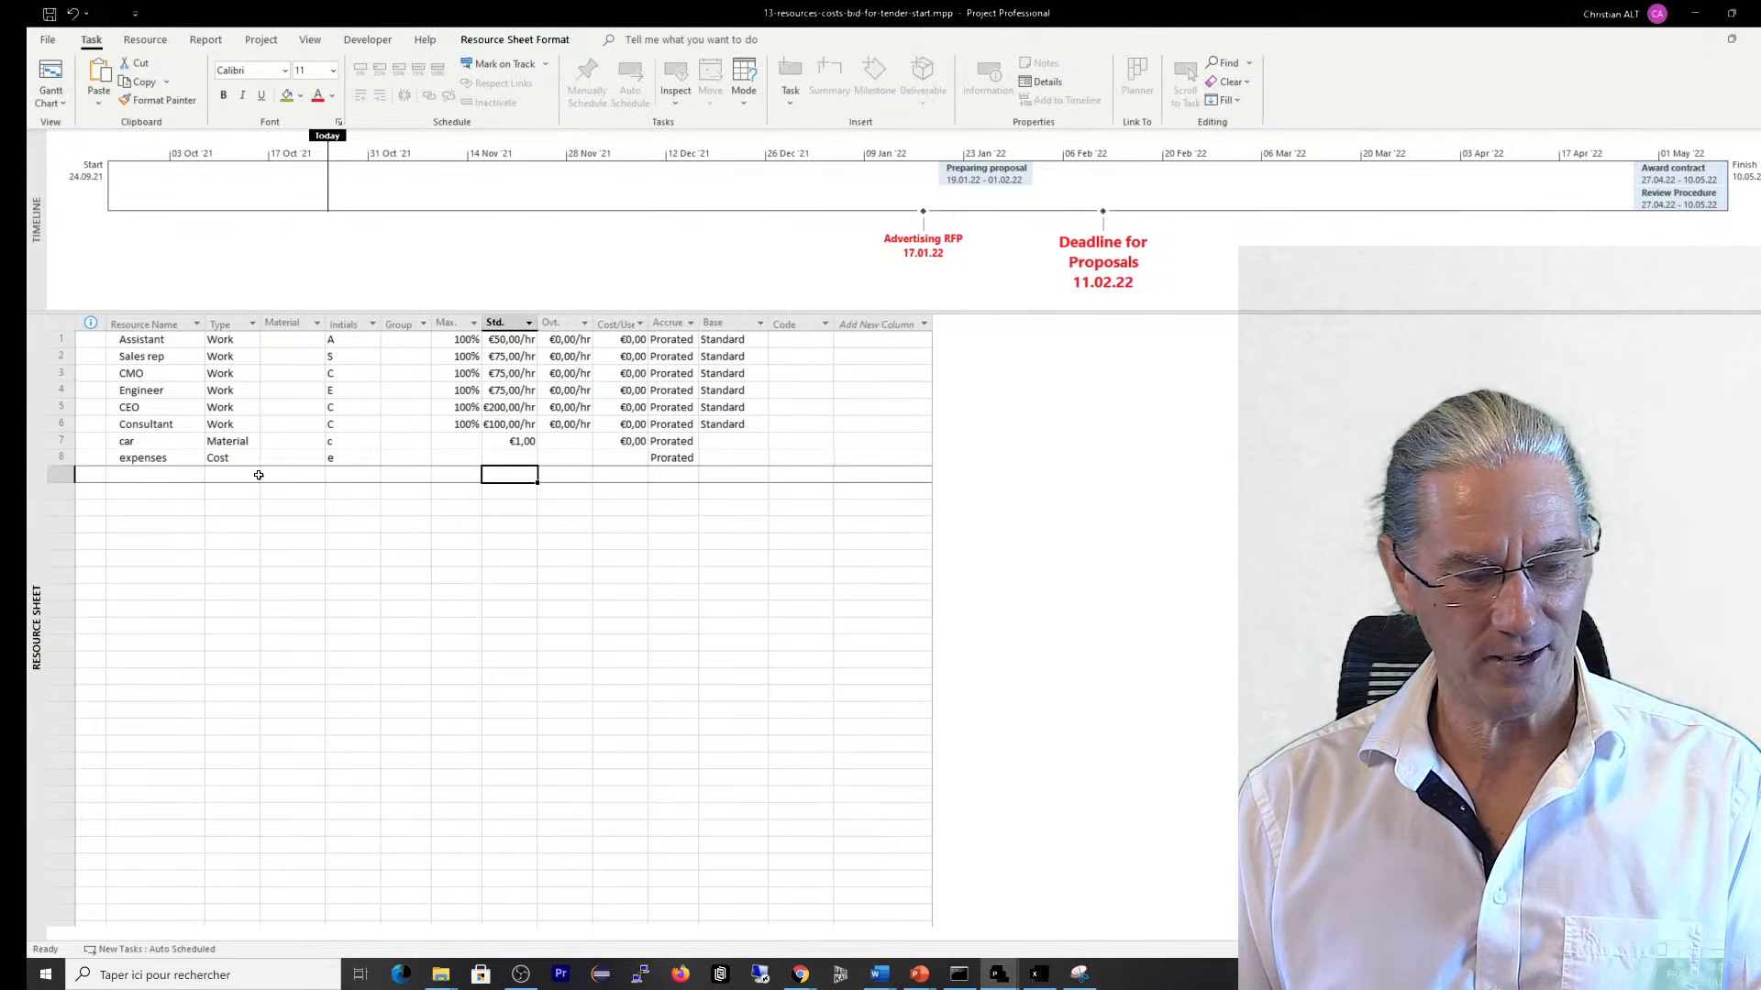
# In the Gantt Chart, add the car and expenses resources to the "Pre-bidders conference" task and widen the Resource Names column
pyautogui.click(55, 80)
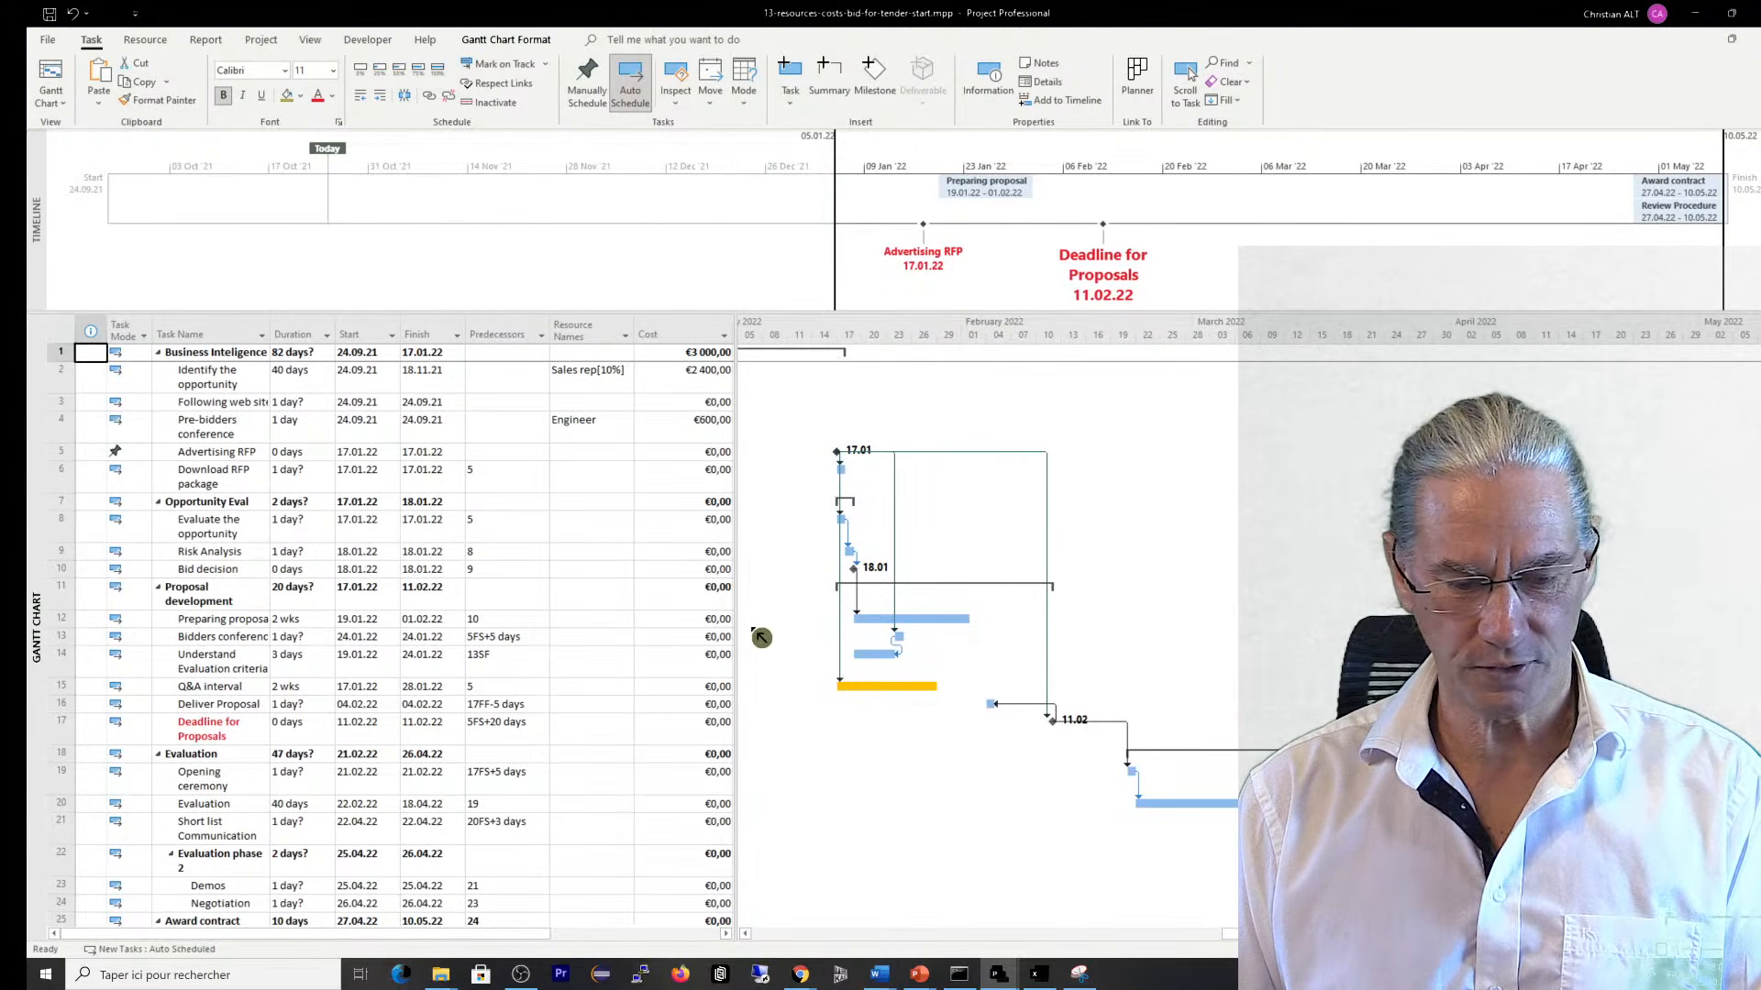
pyautogui.moveTo(734, 619); pyautogui.dragTo(777, 622)
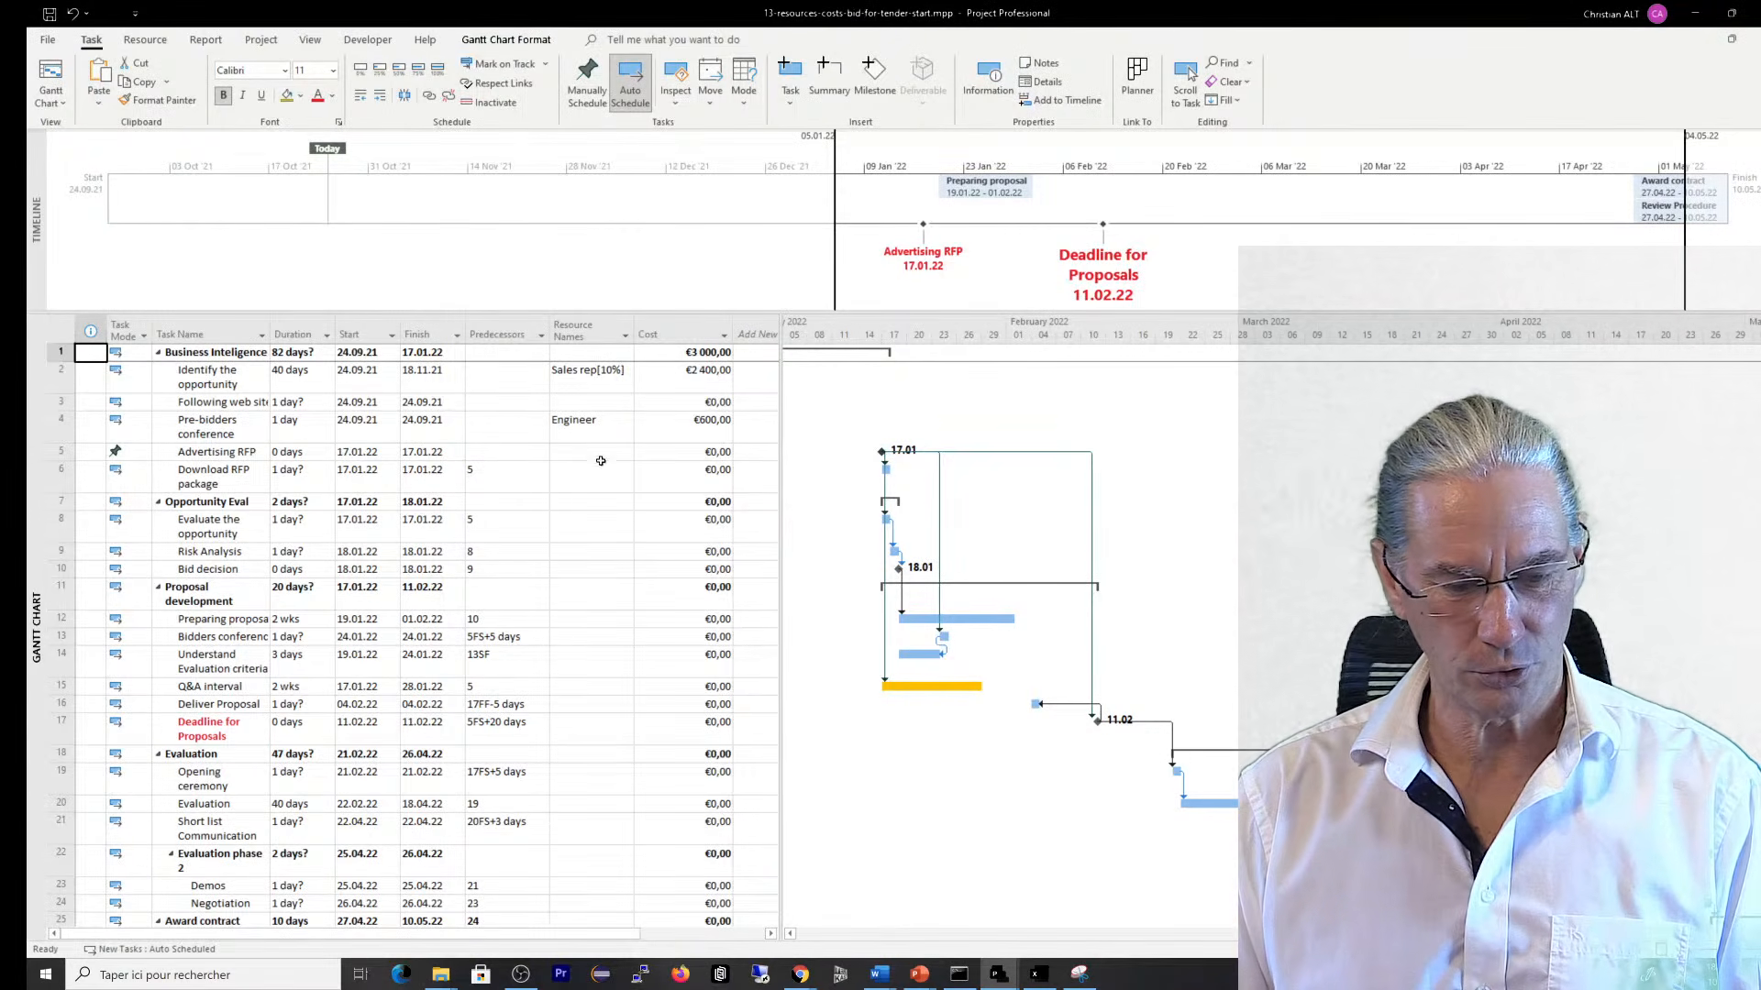
pyautogui.click(590, 435)
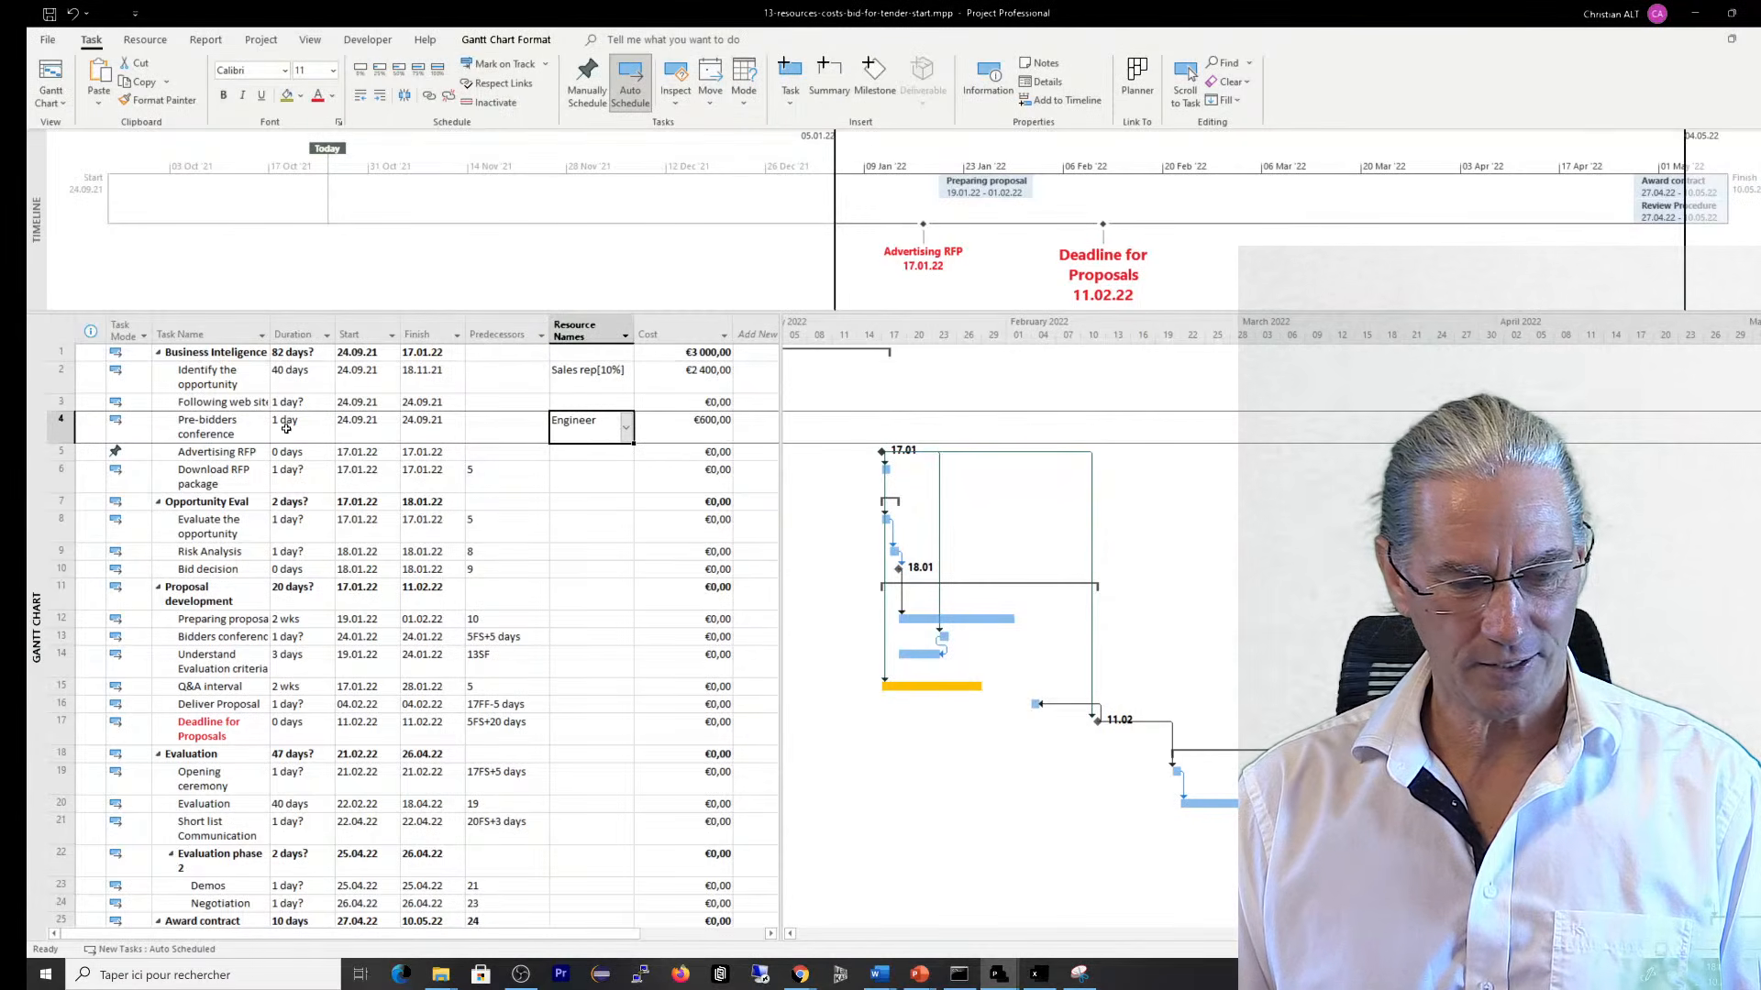
pyautogui.click(629, 431)
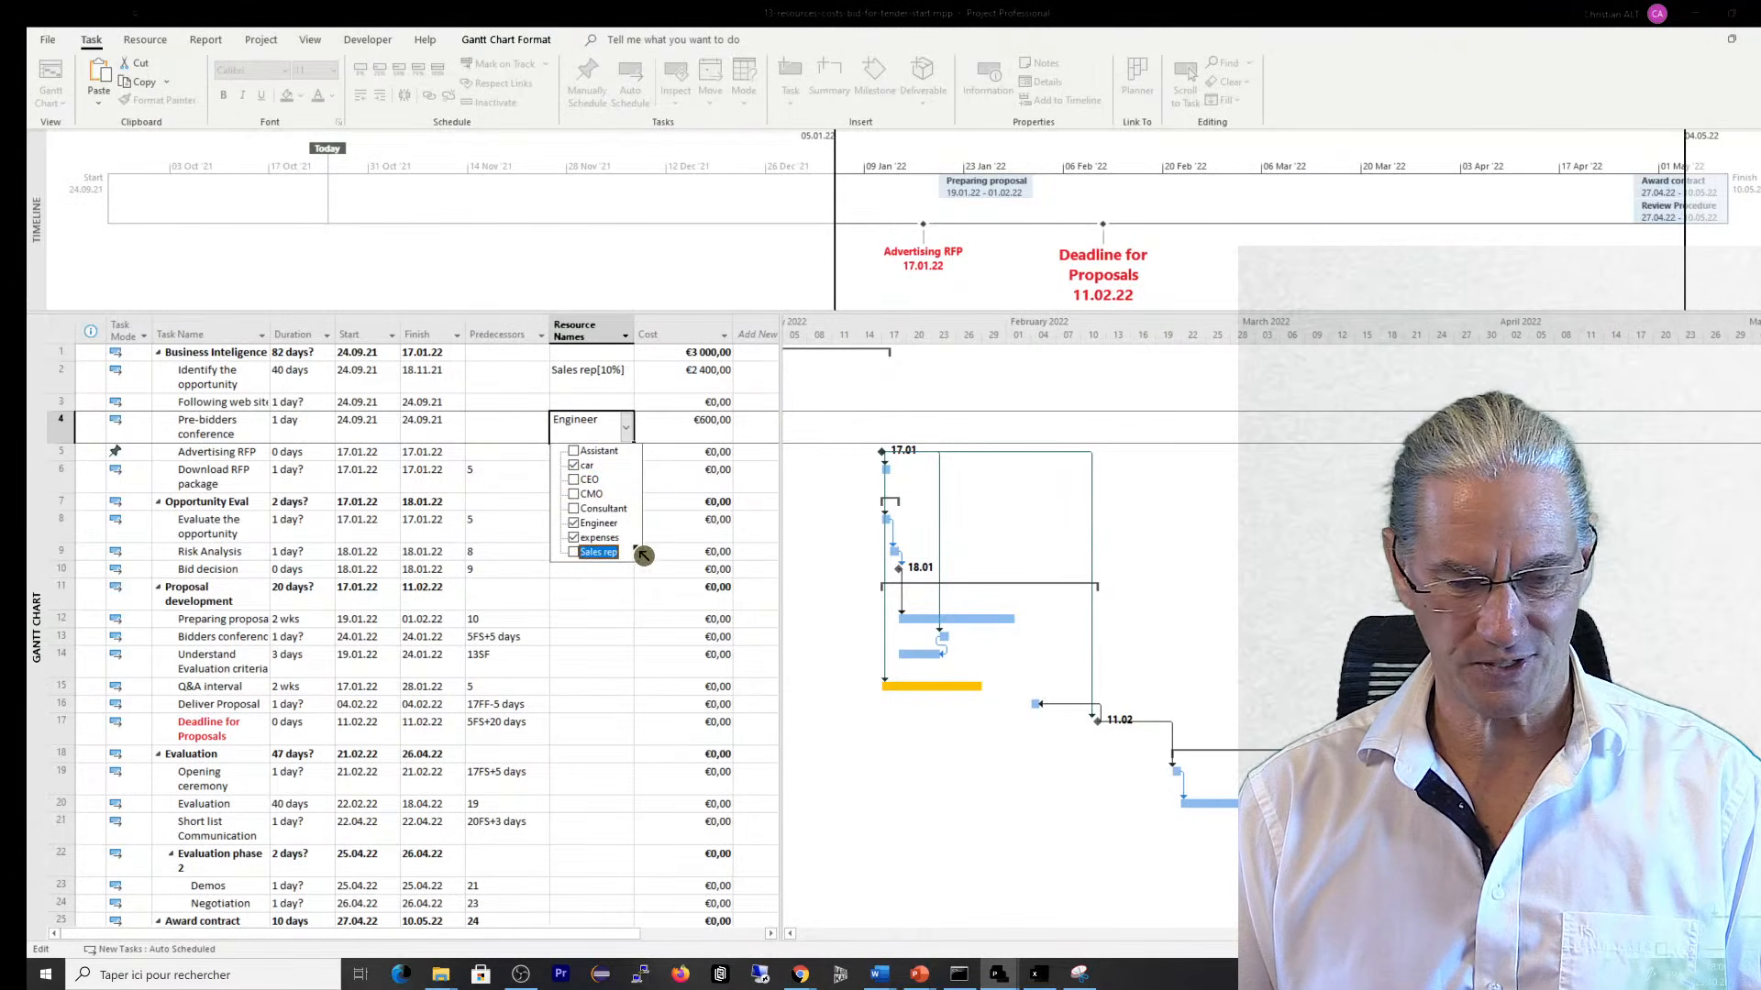
pyautogui.click(644, 586)
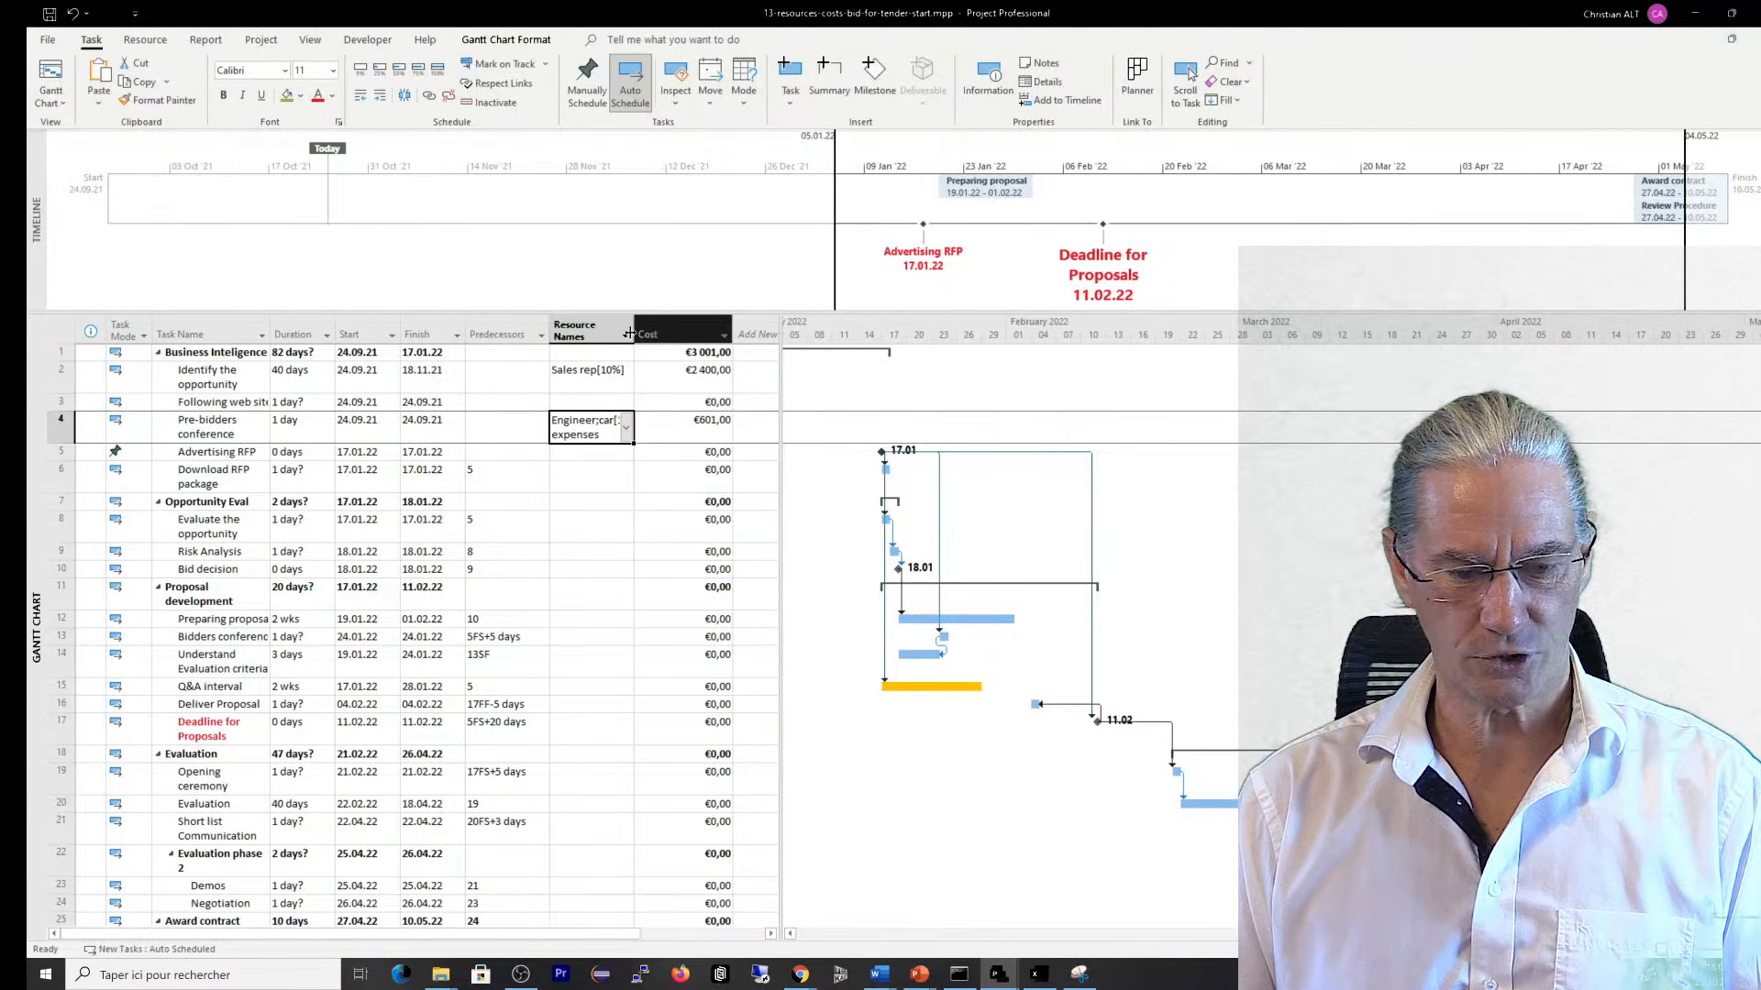
pyautogui.moveTo(631, 333); pyautogui.dragTo(648, 334)
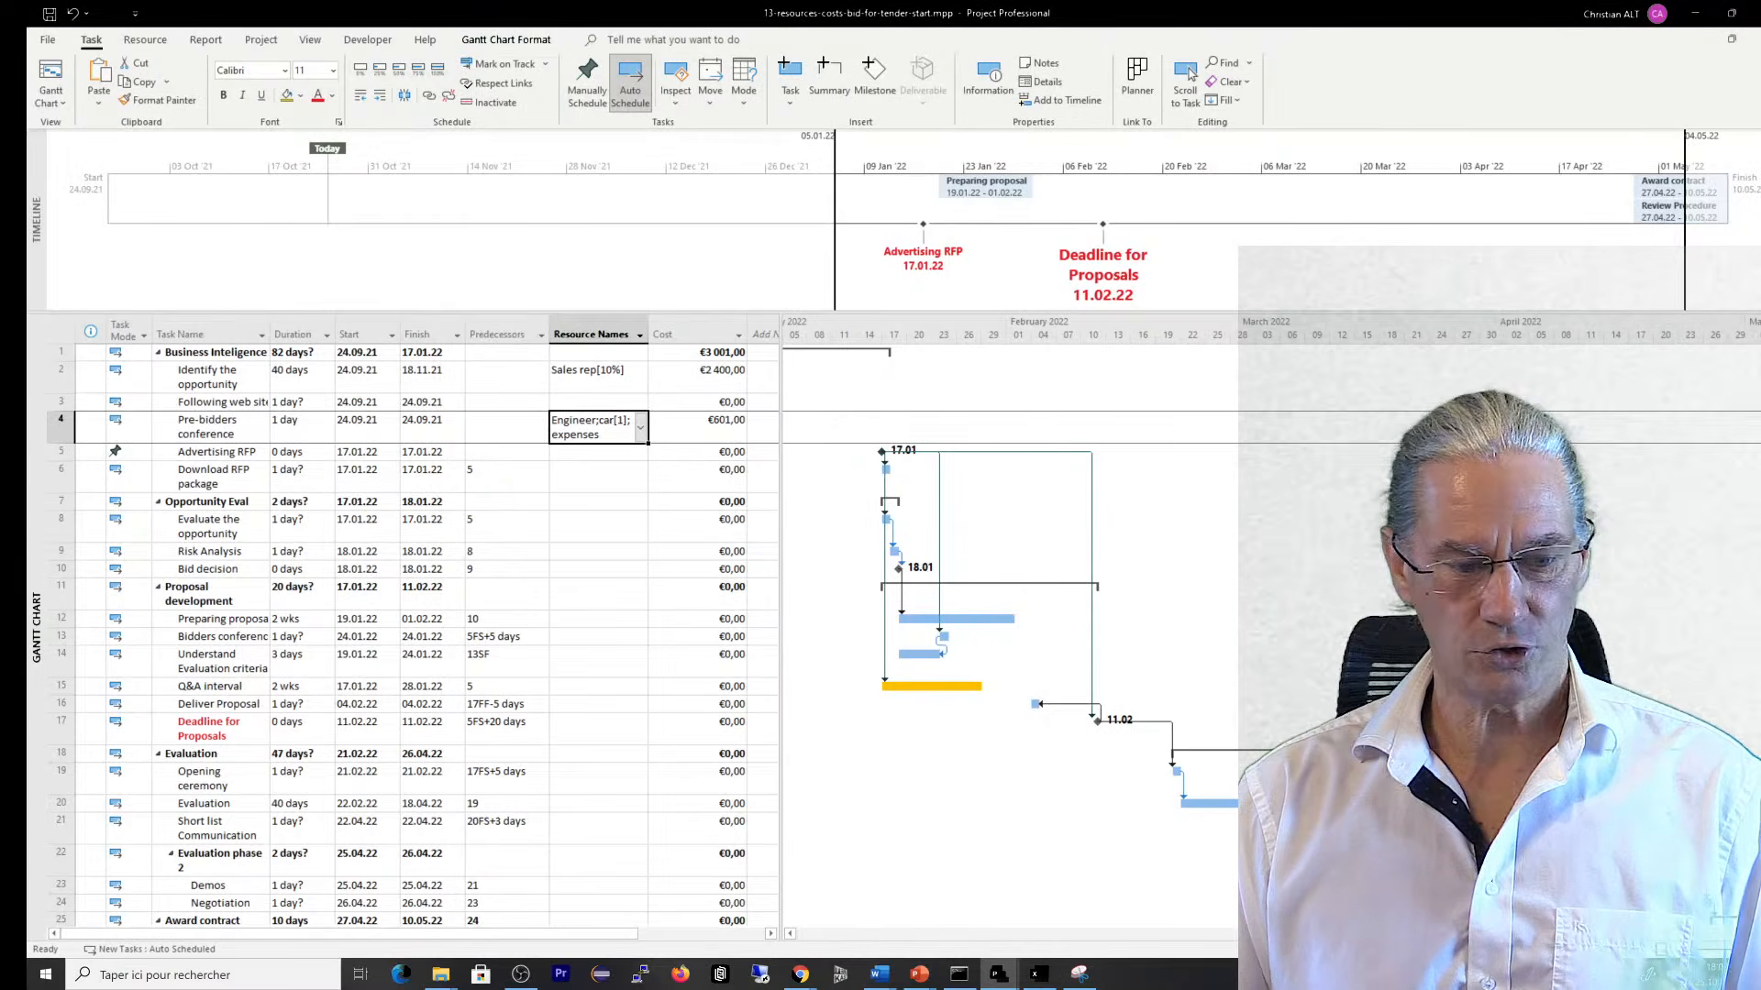
# Set the car's units to 300 in the "Pre-bidders conference" task's resource assignments
pyautogui.click(223, 435)
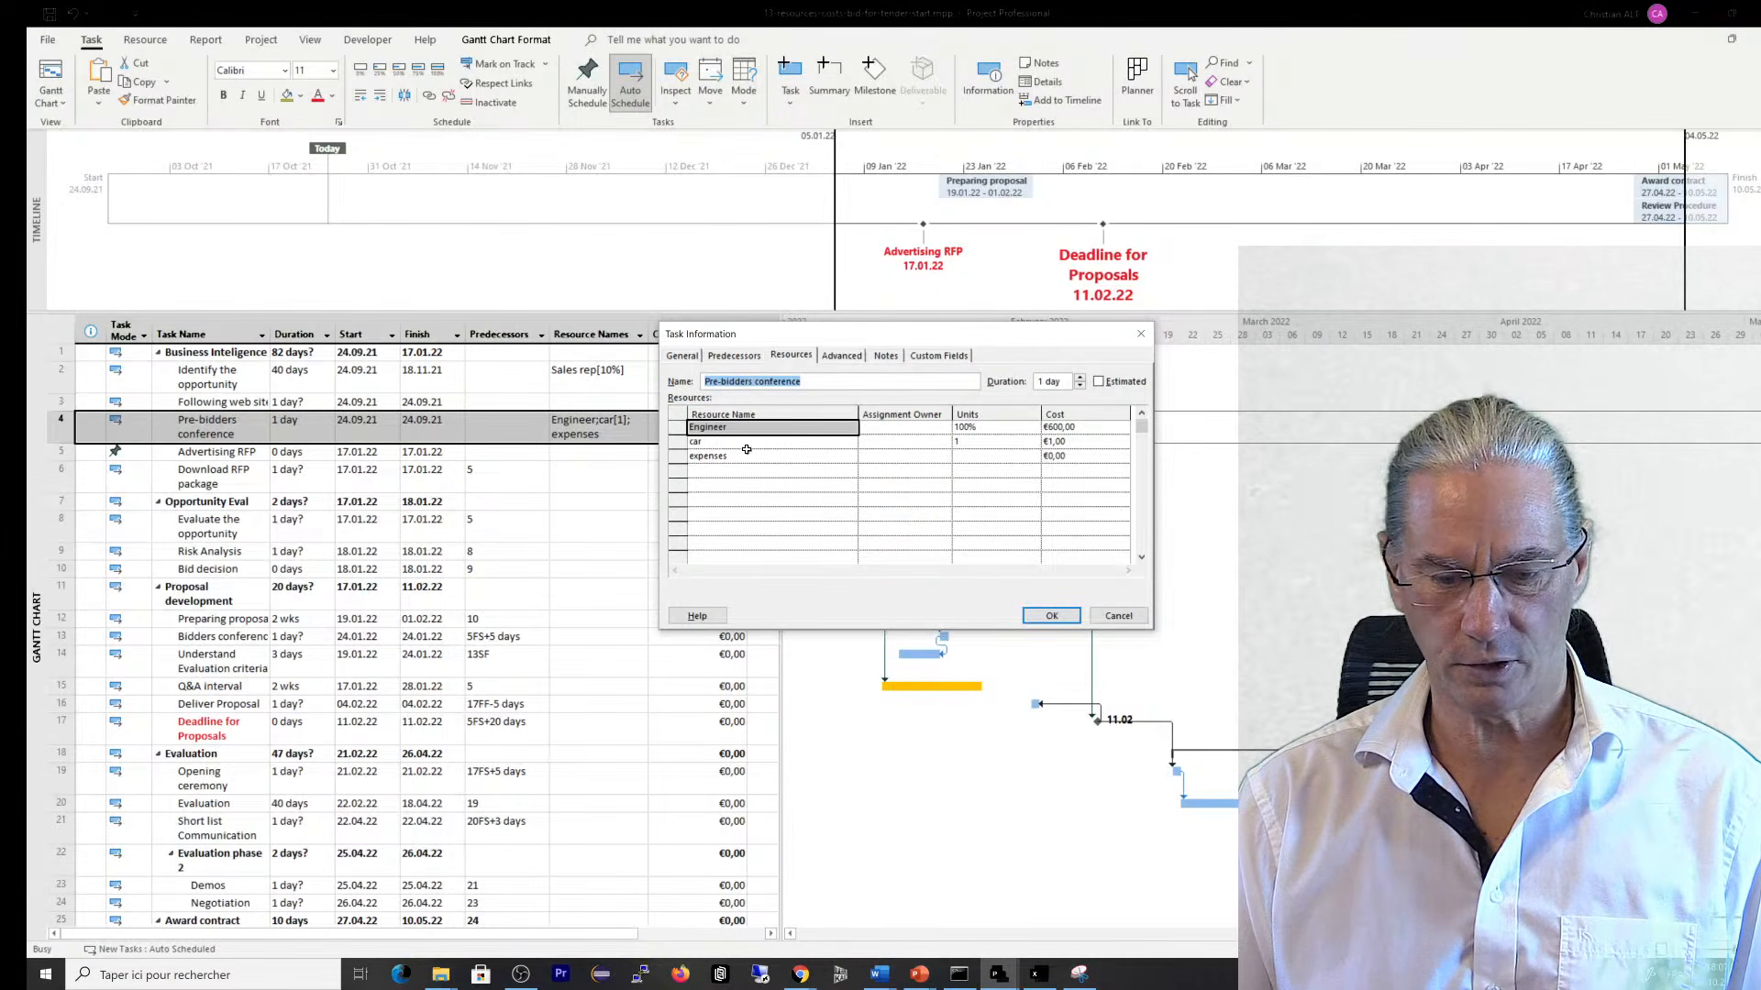
pyautogui.click(959, 443)
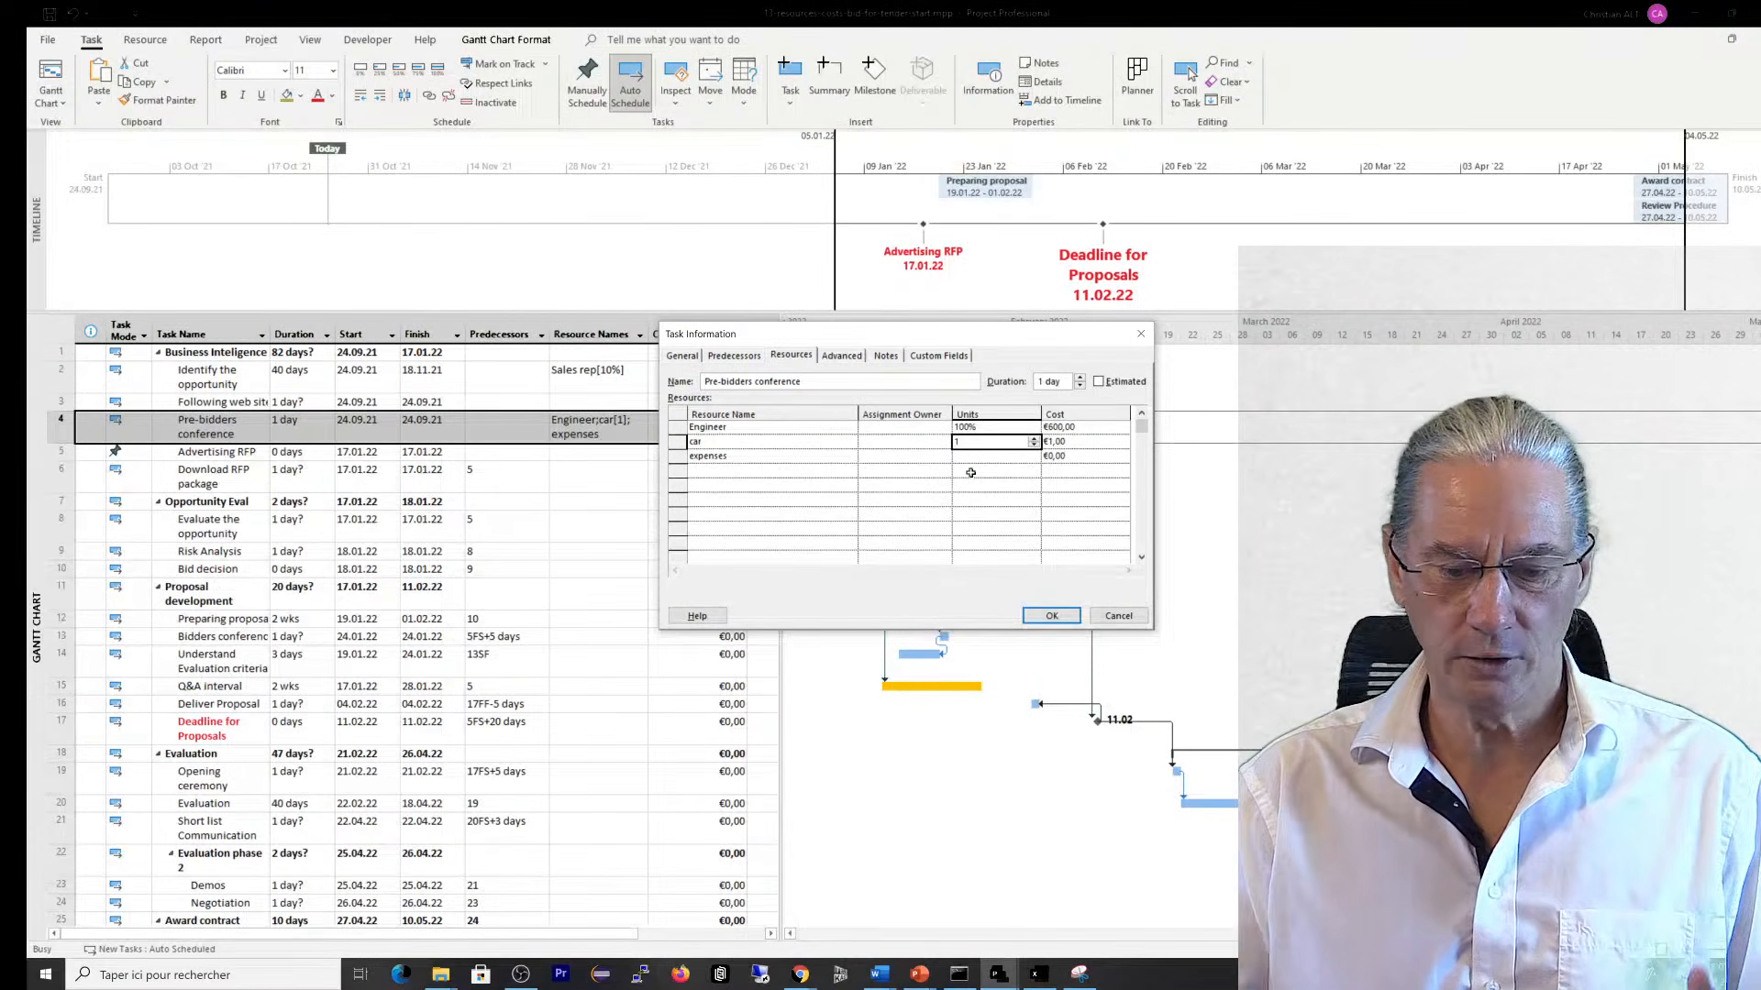
pyautogui.press('BackSpace')
pyautogui.write('300')
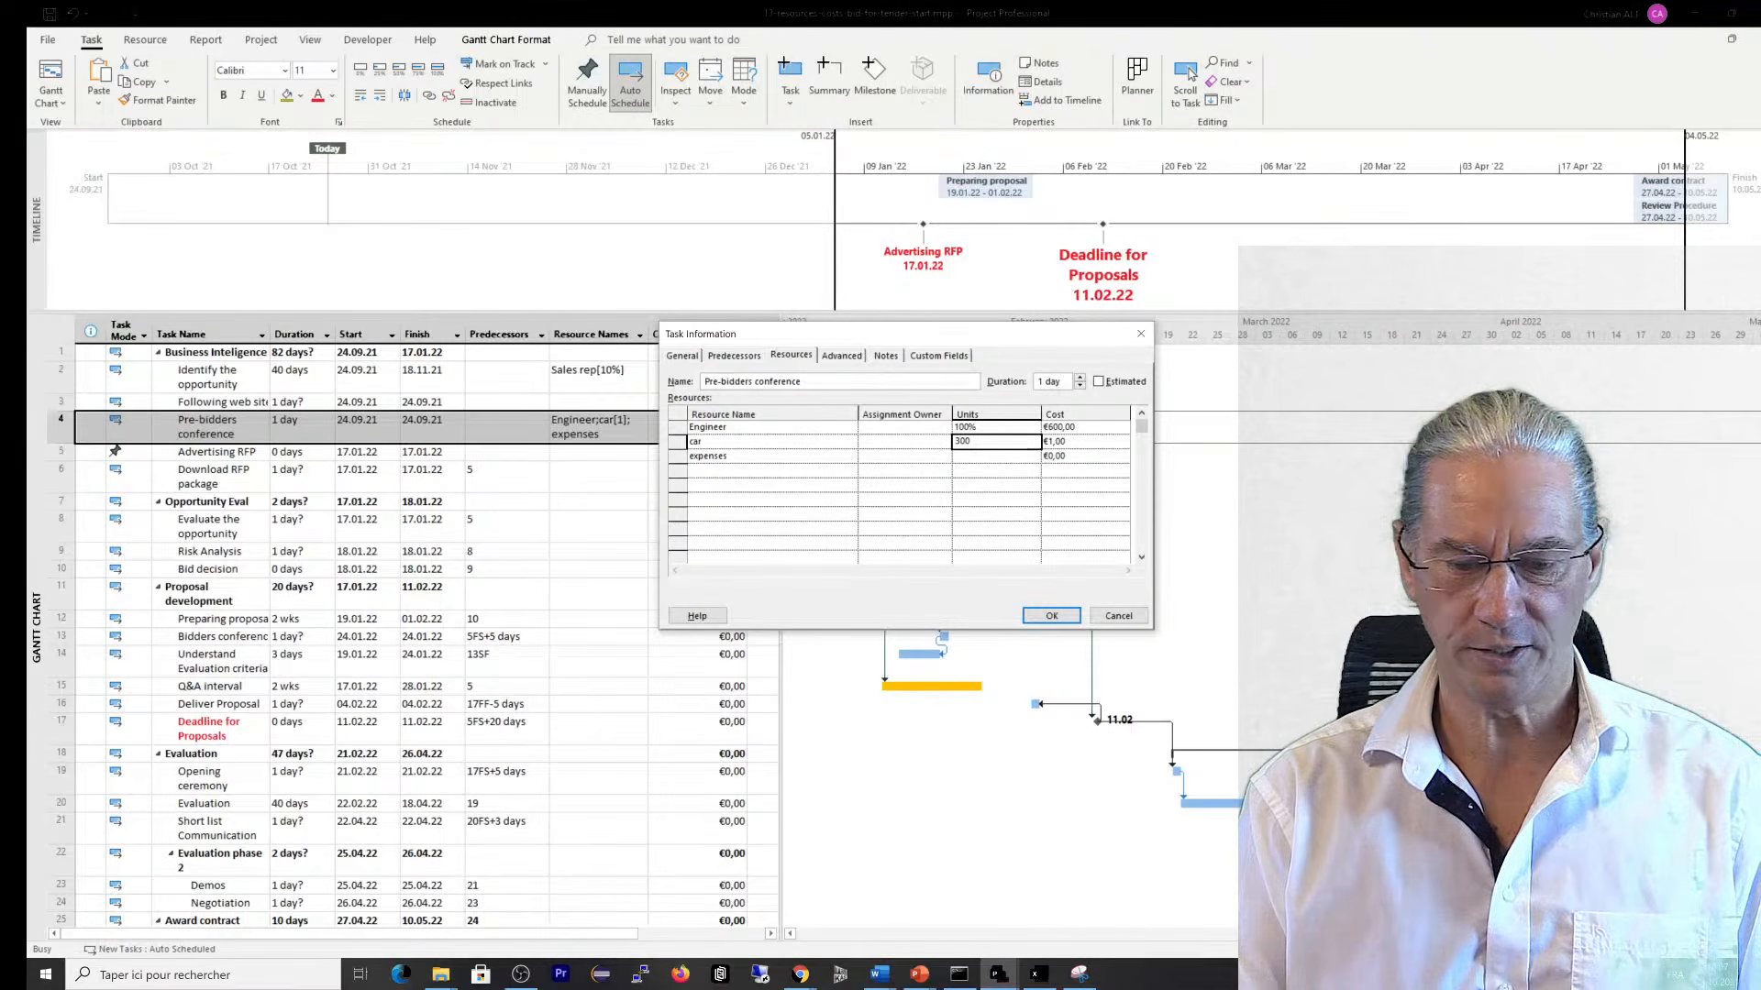
pyautogui.press('Return')
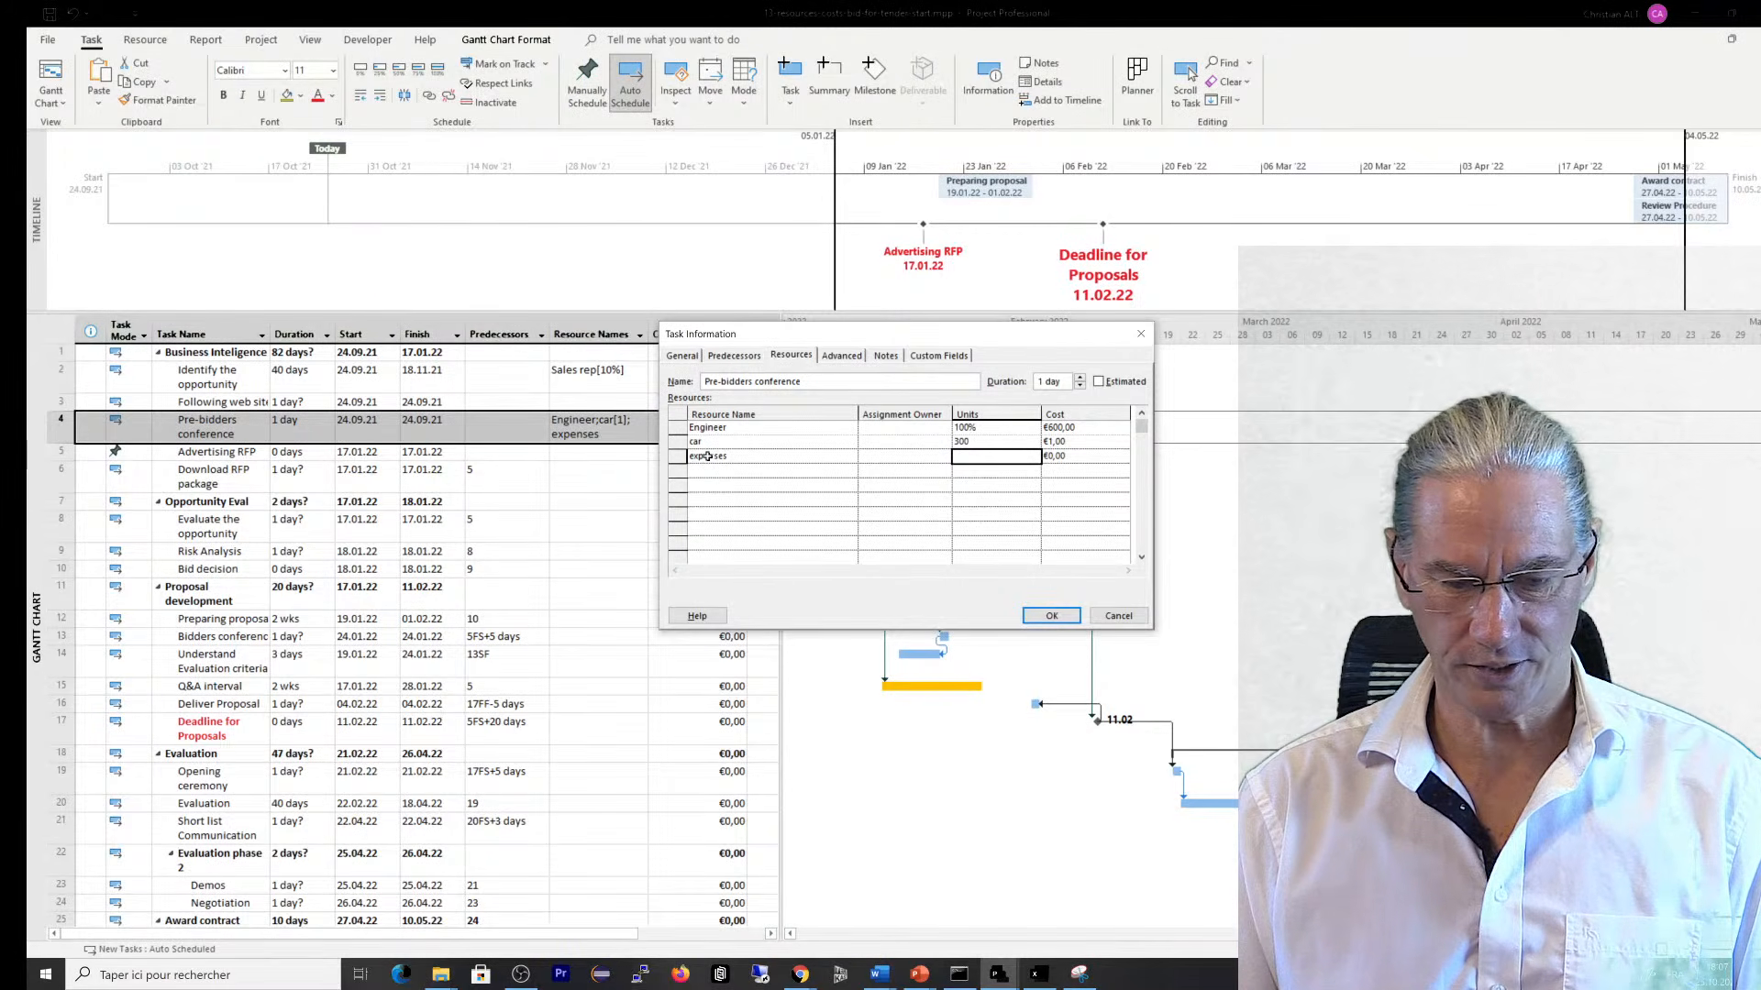
# Set the cost of the expenses resource on the "Pre-bidders conference" task to €100 and apply the task changes
pyautogui.click(1061, 458)
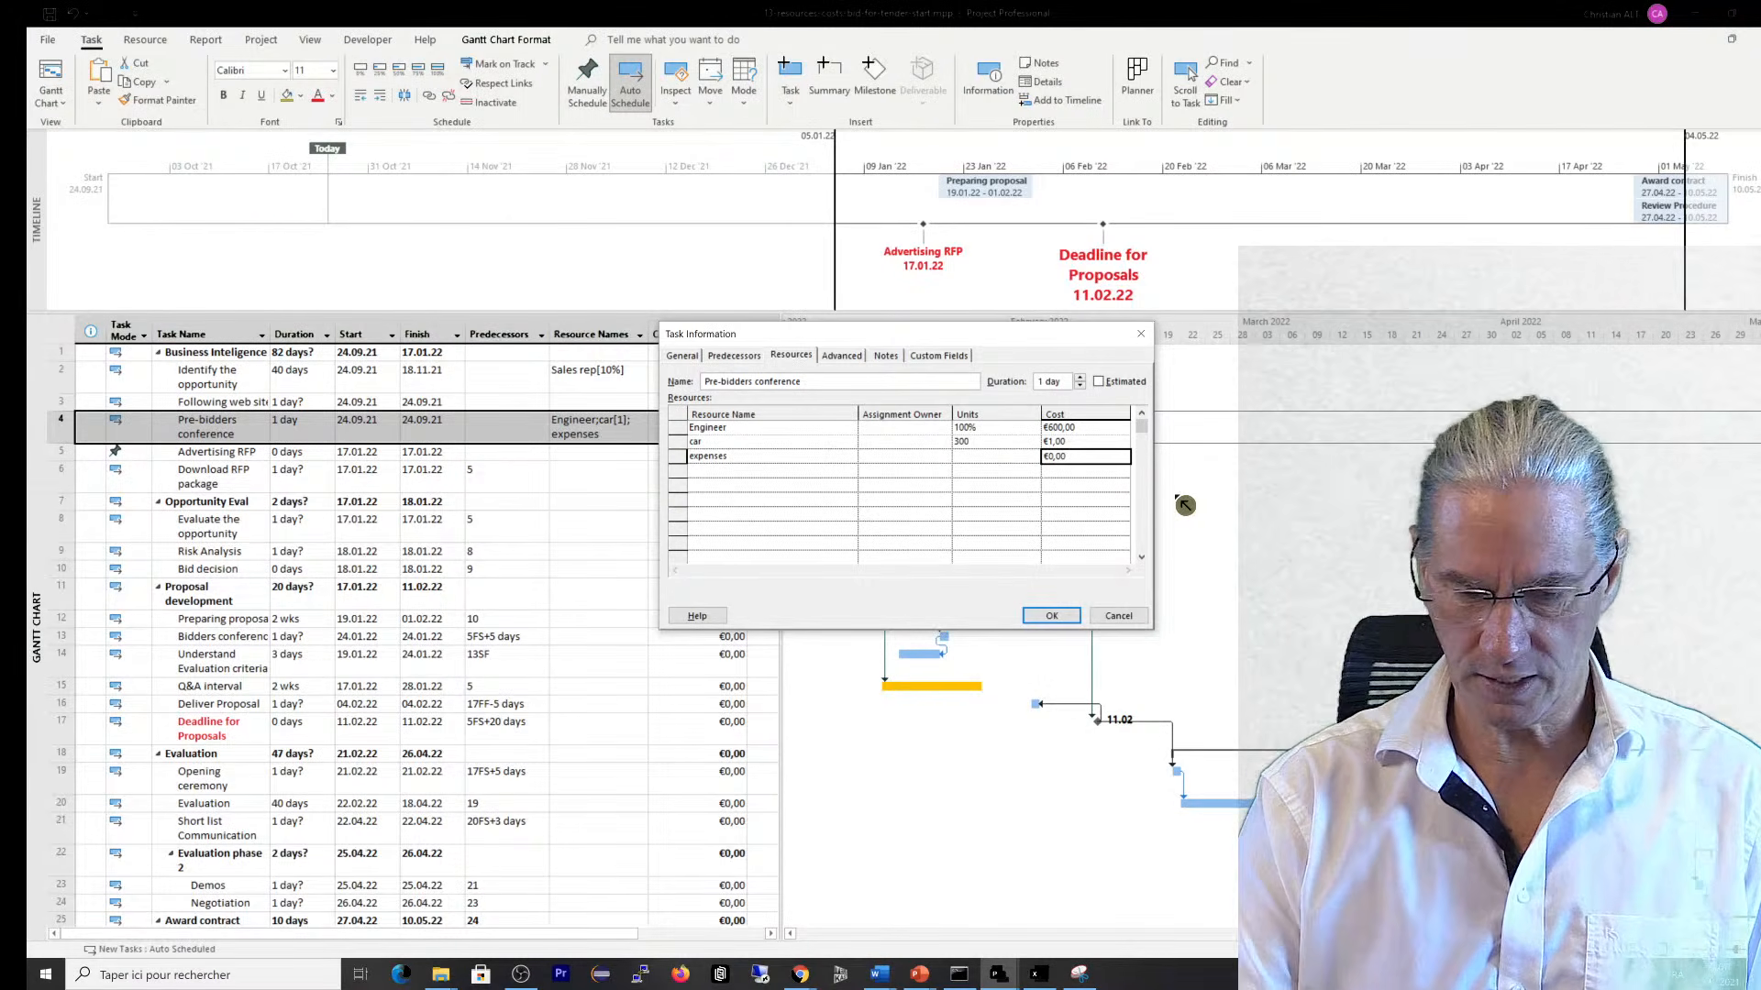
pyautogui.press('BackSpace')
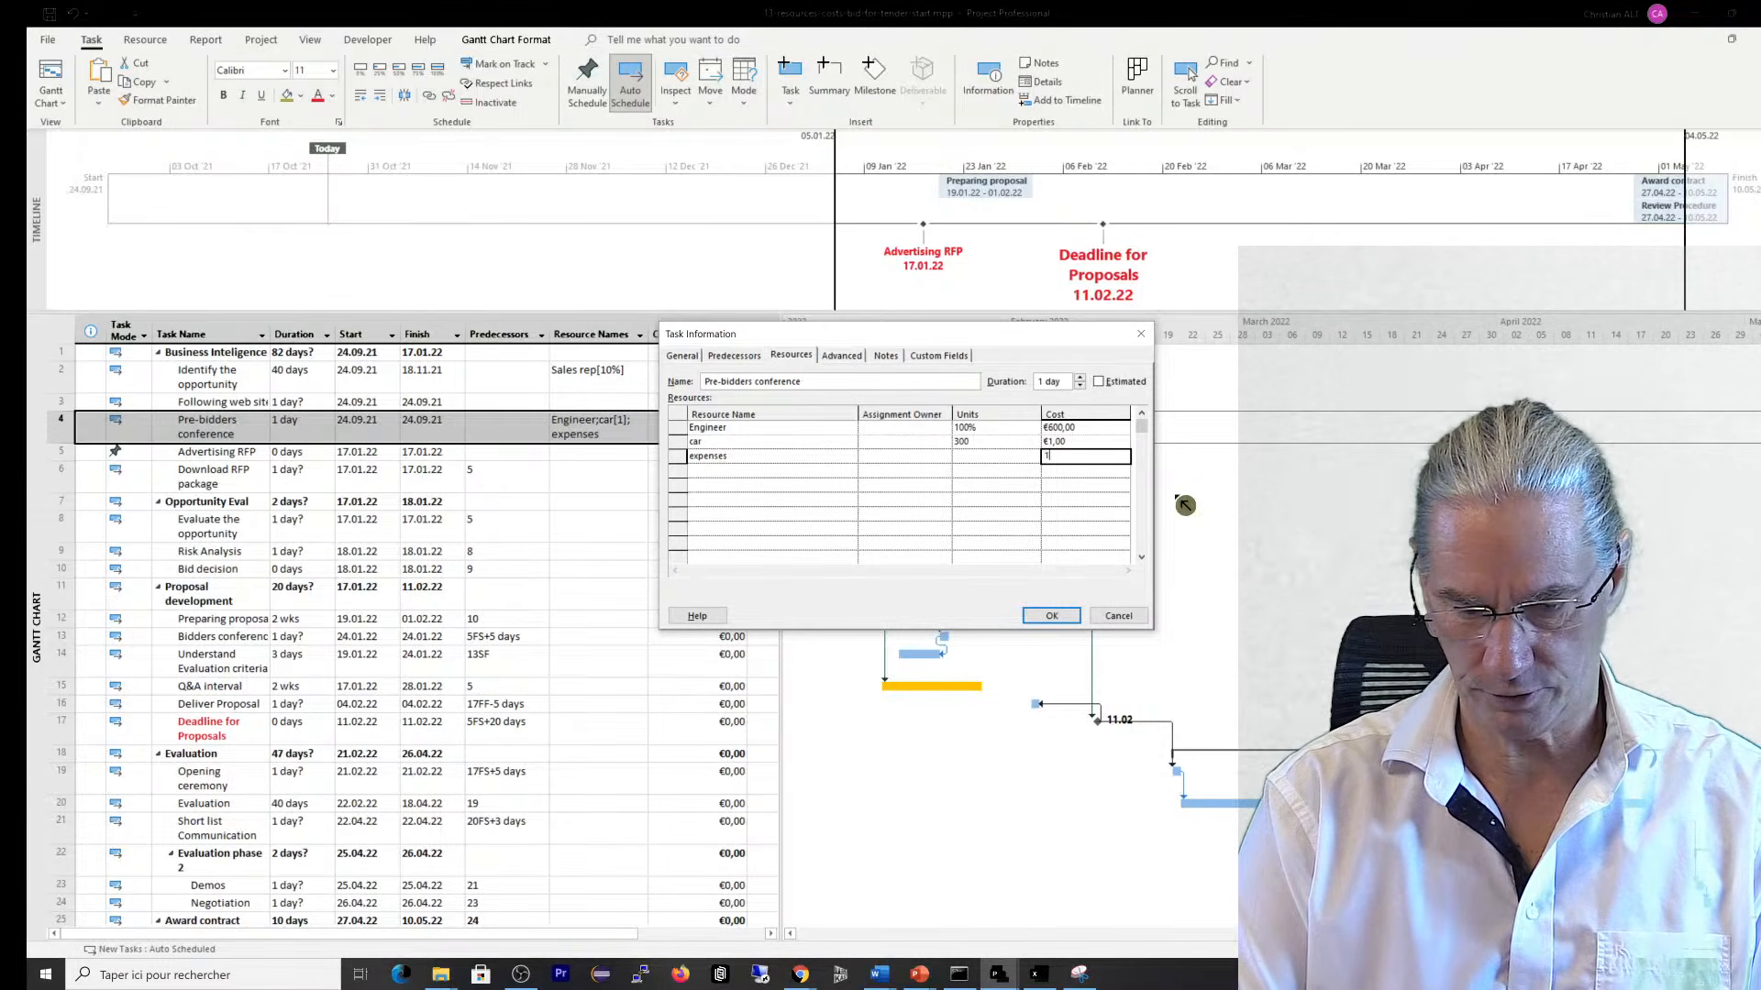
pyautogui.write('00')
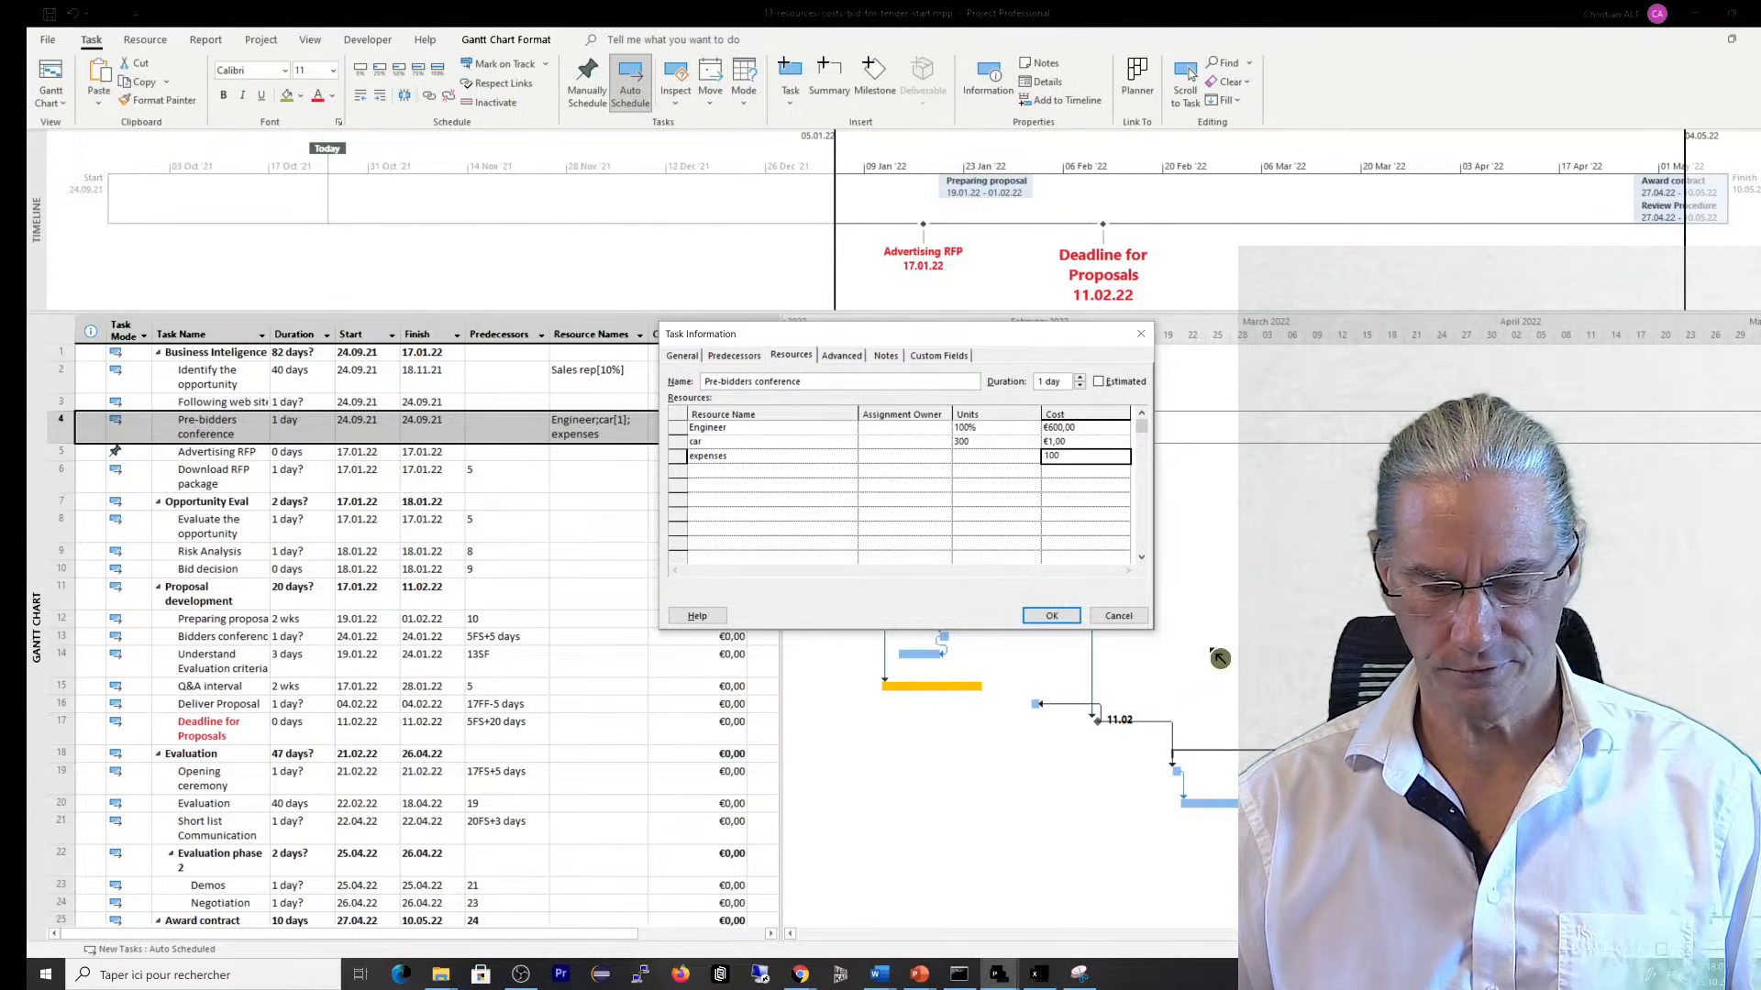
pyautogui.click(1052, 616)
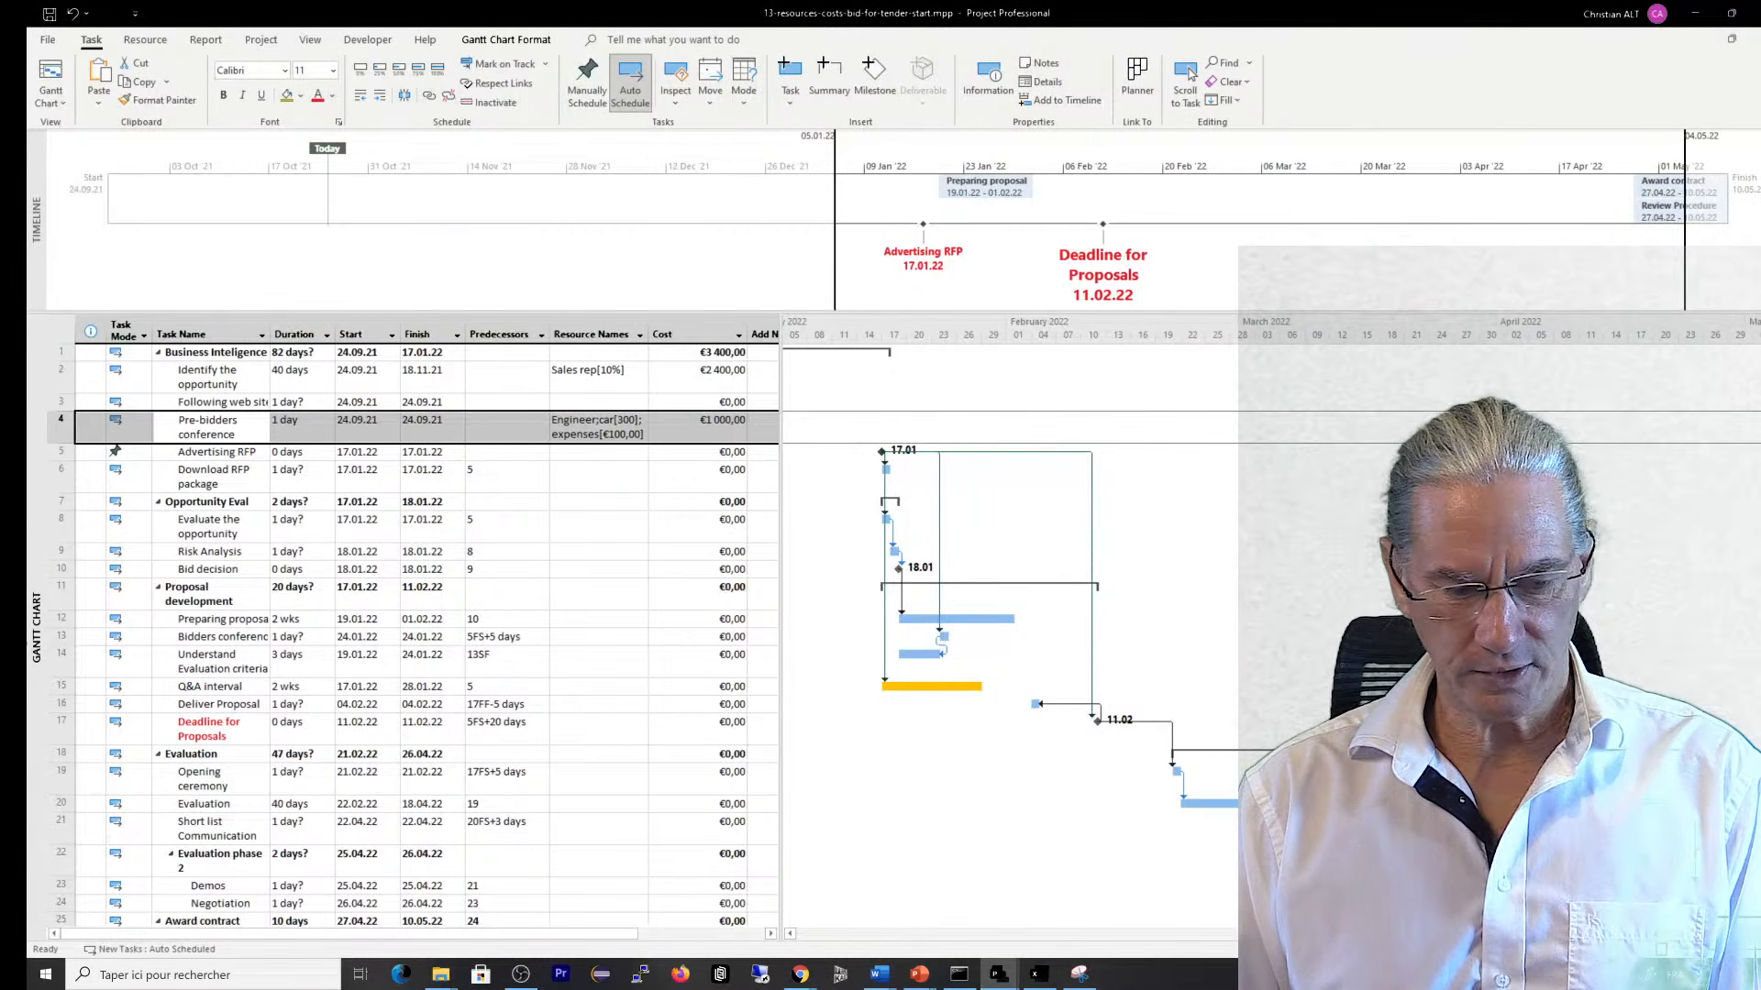
# Set the duration of "Evaluate the opportunity" to 2 days and of "Risk Analysis" to a firm 1 day
pyautogui.click(294, 526)
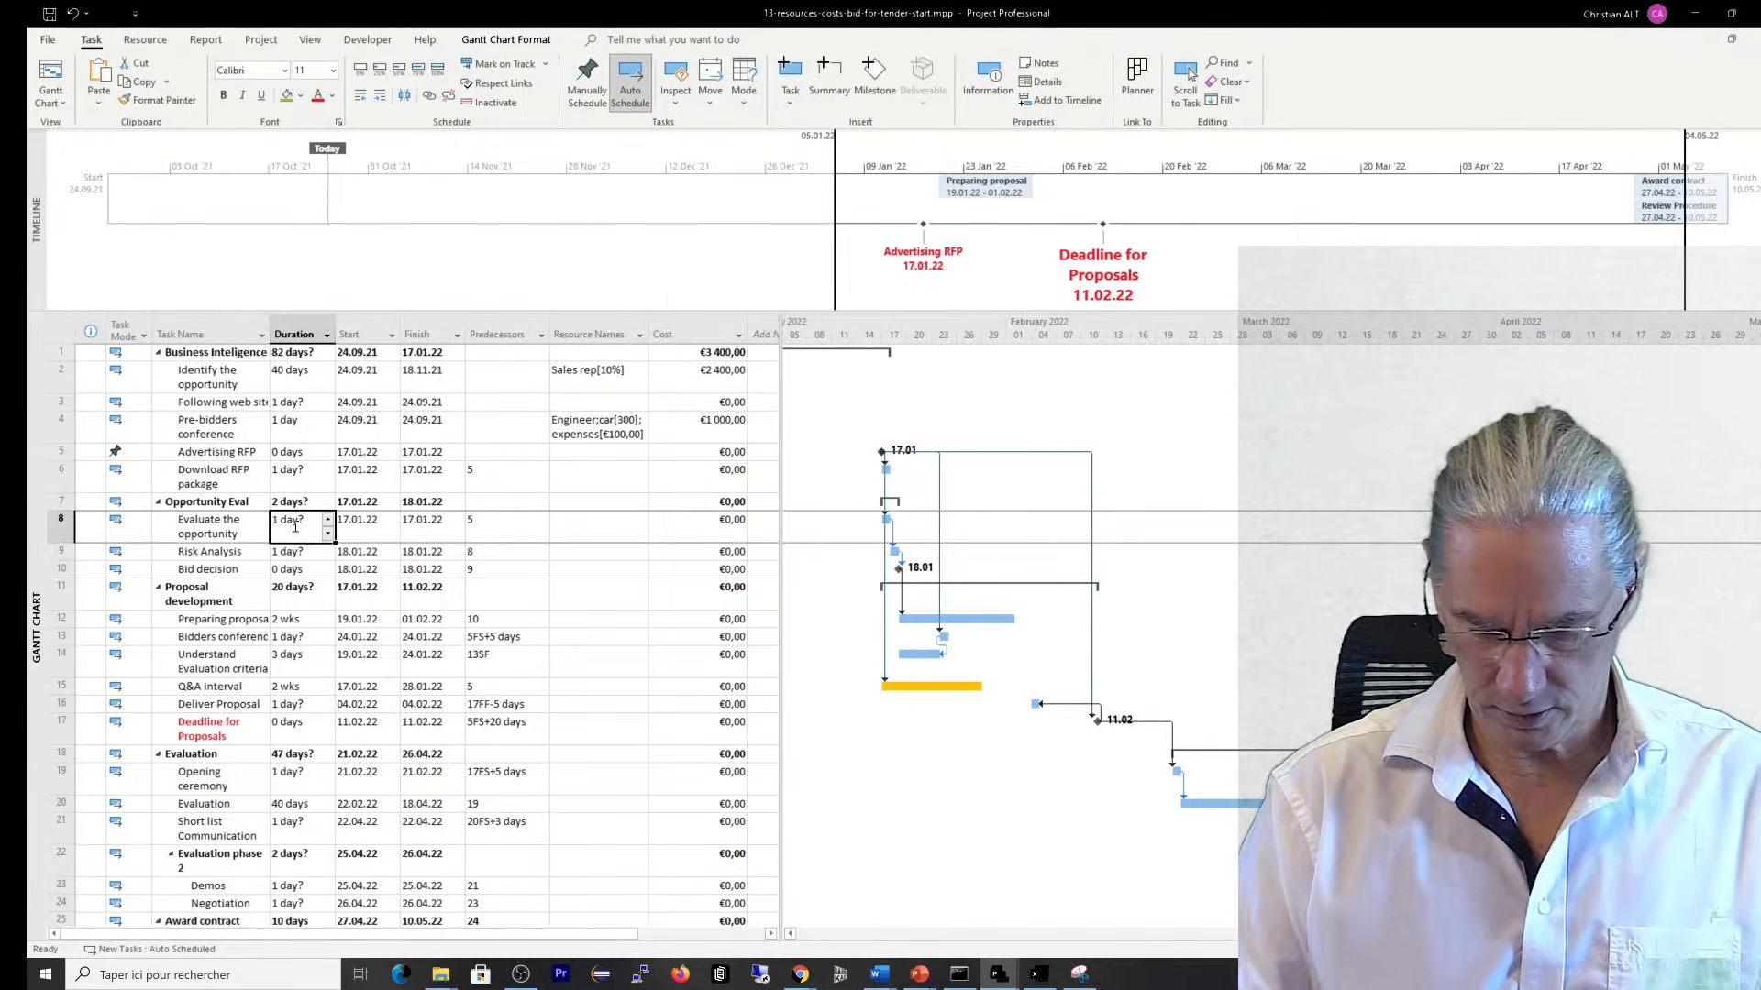
pyautogui.write('2d')
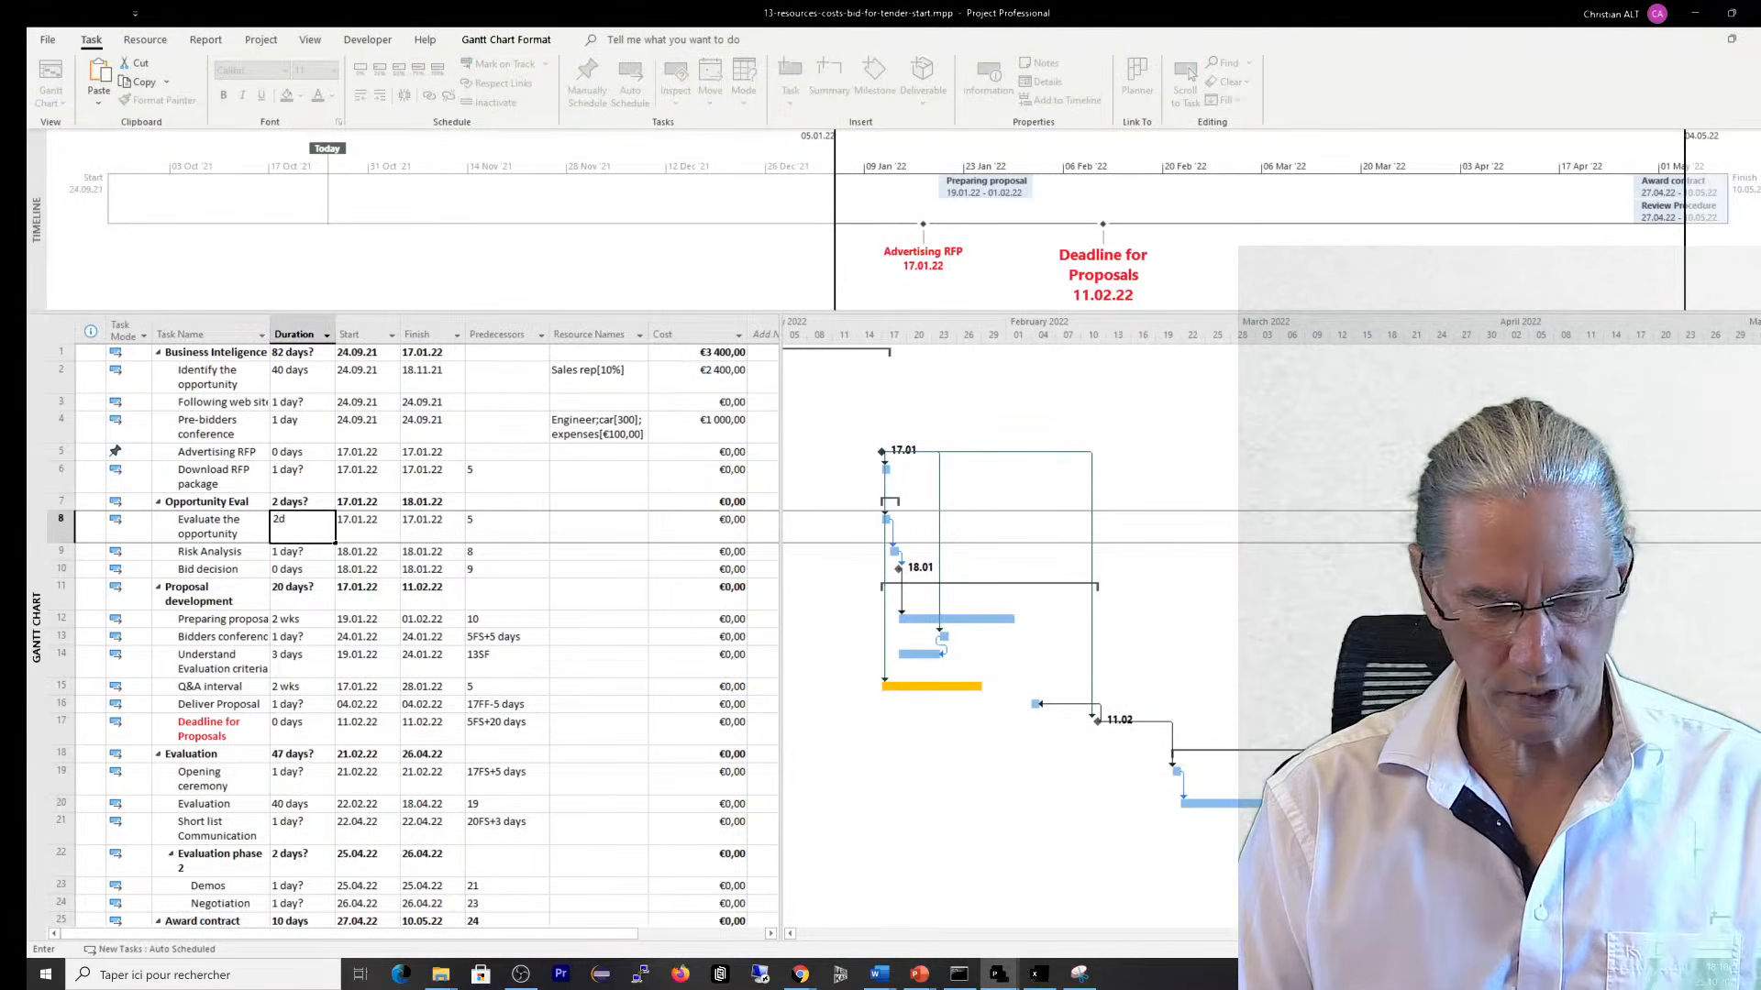
pyautogui.press('Return')
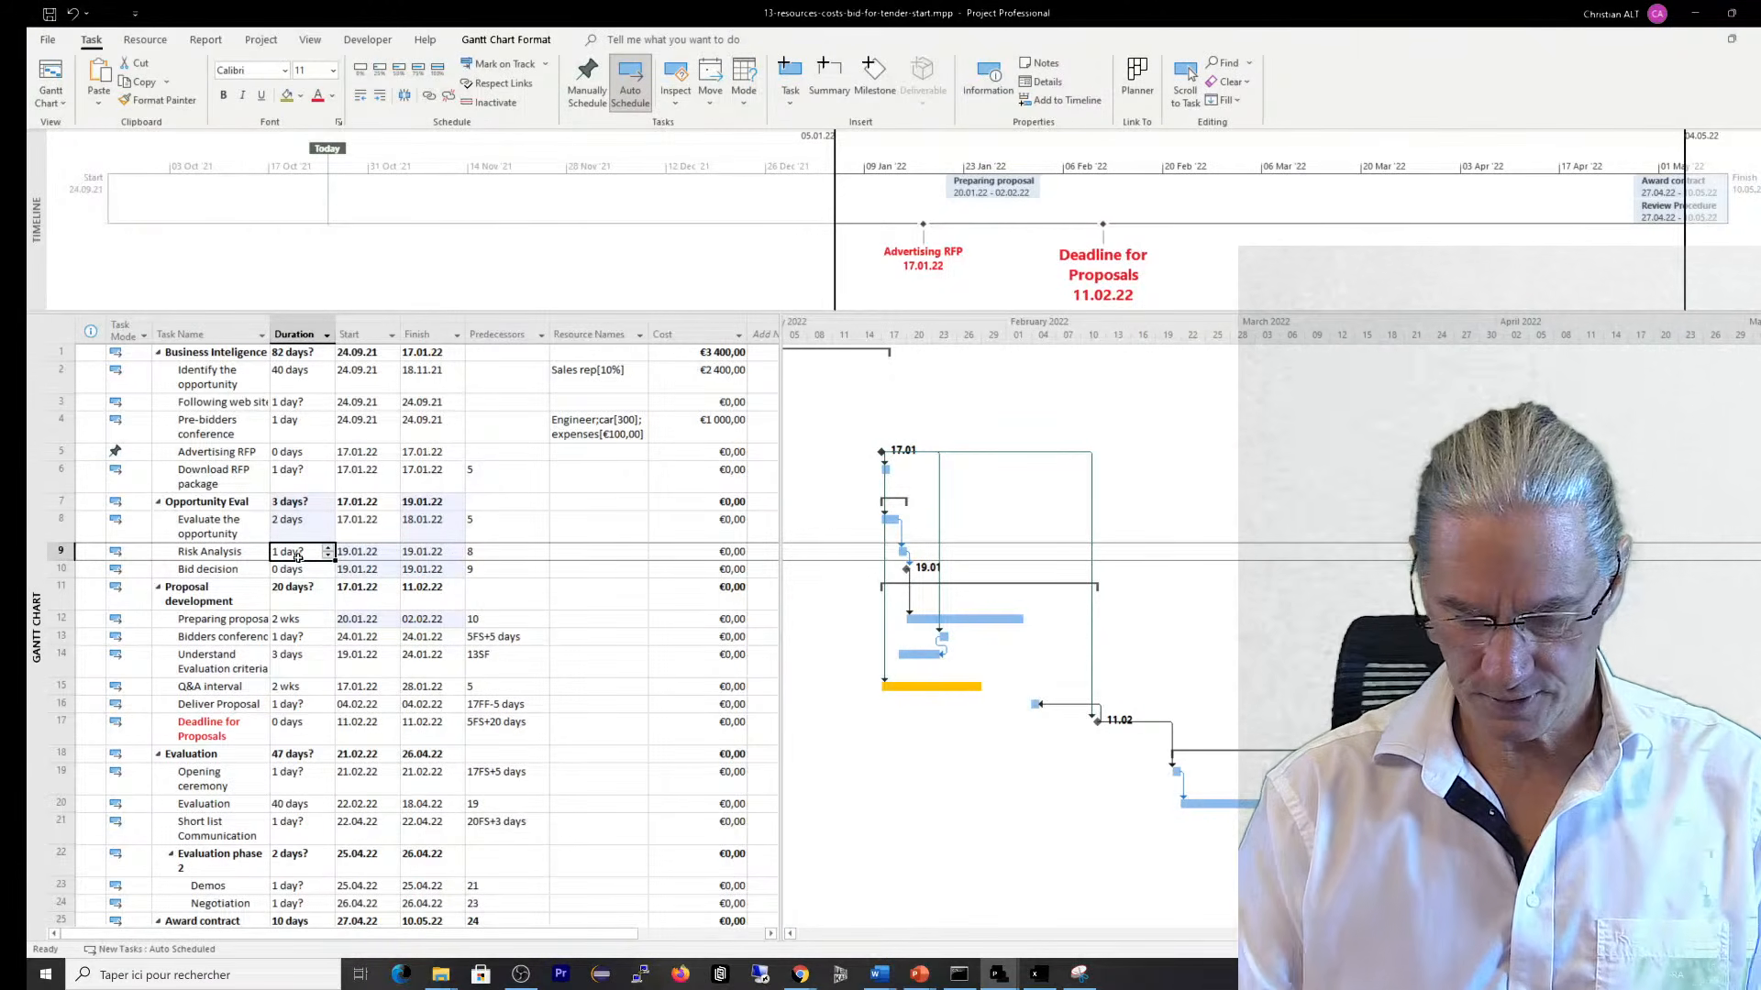
pyautogui.write('1d')
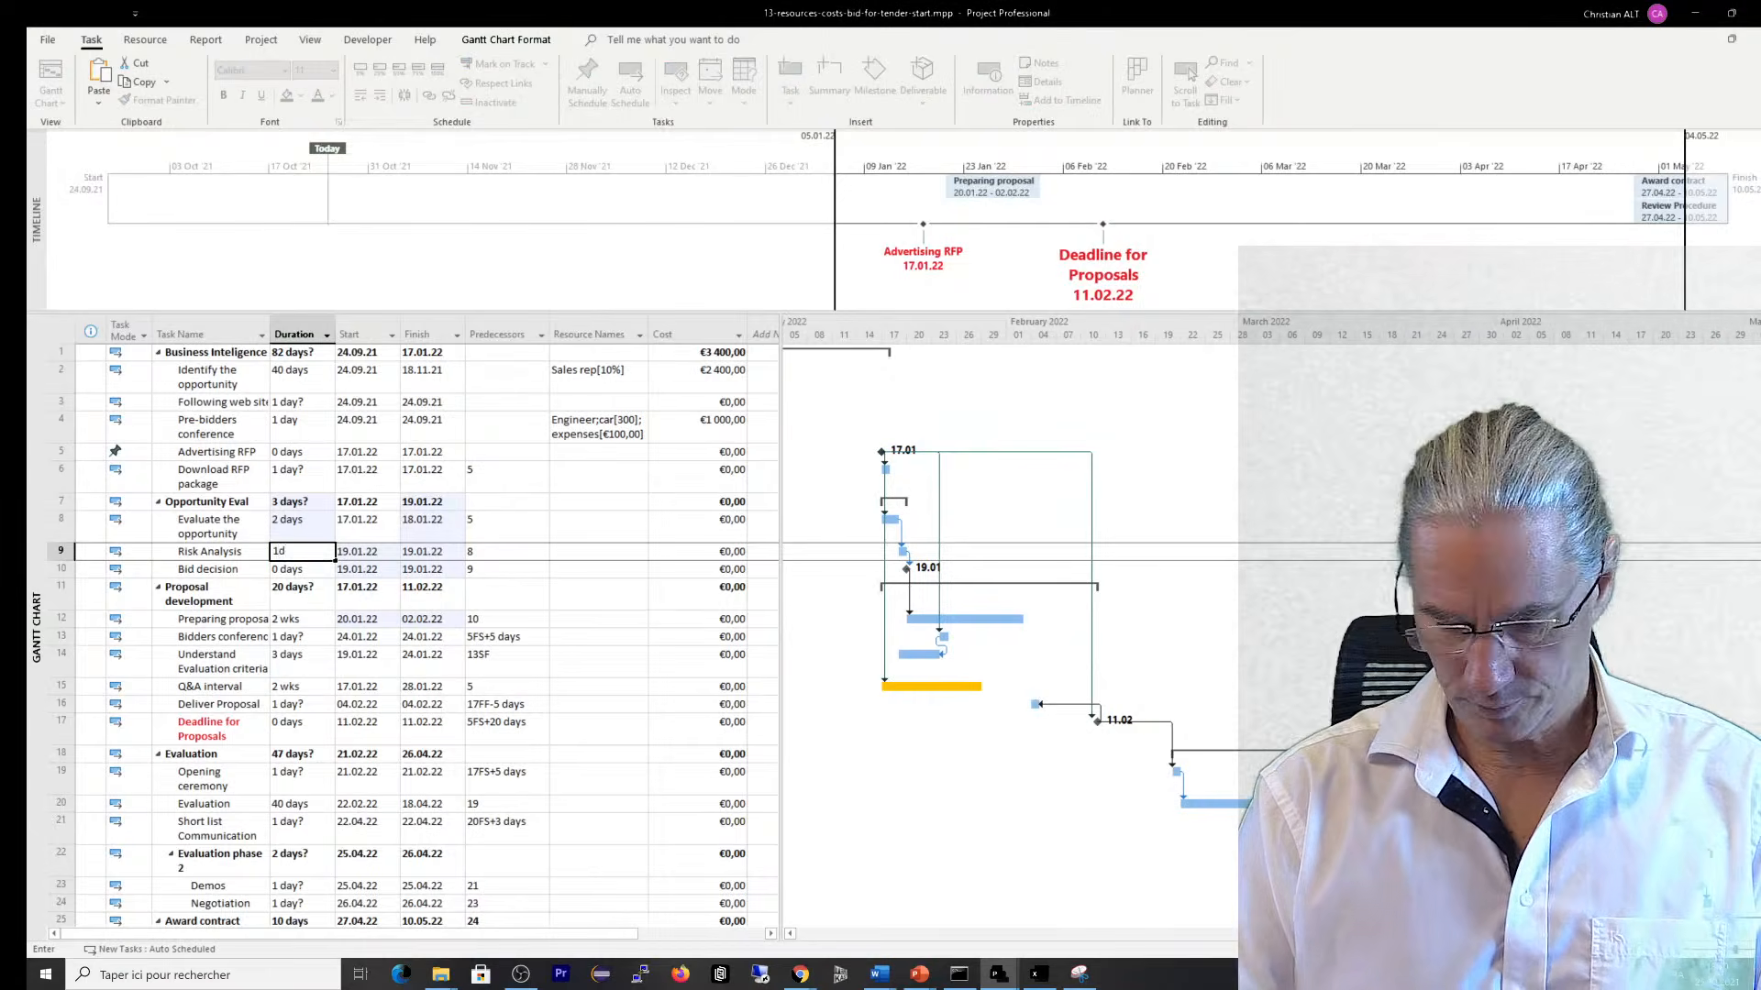
pyautogui.press('Return')
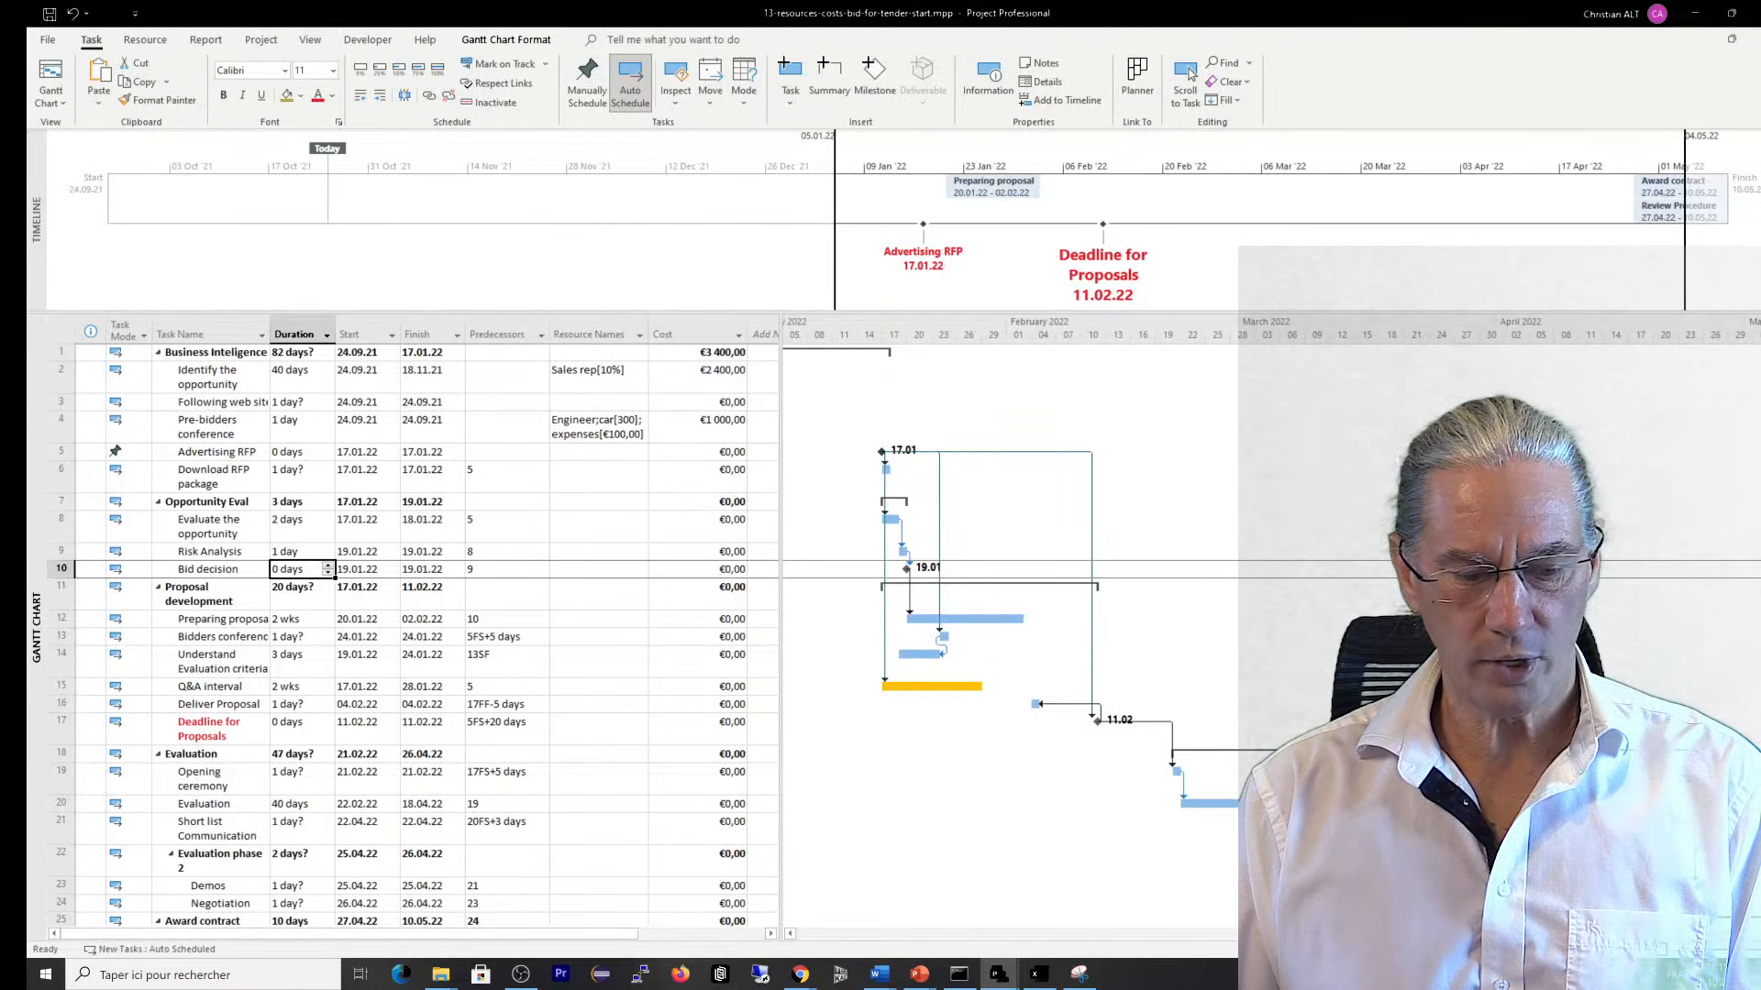
# Assign the CMO, Engineer and Sales rep to the "Evaluate the opportunity" task
pyautogui.click(645, 534)
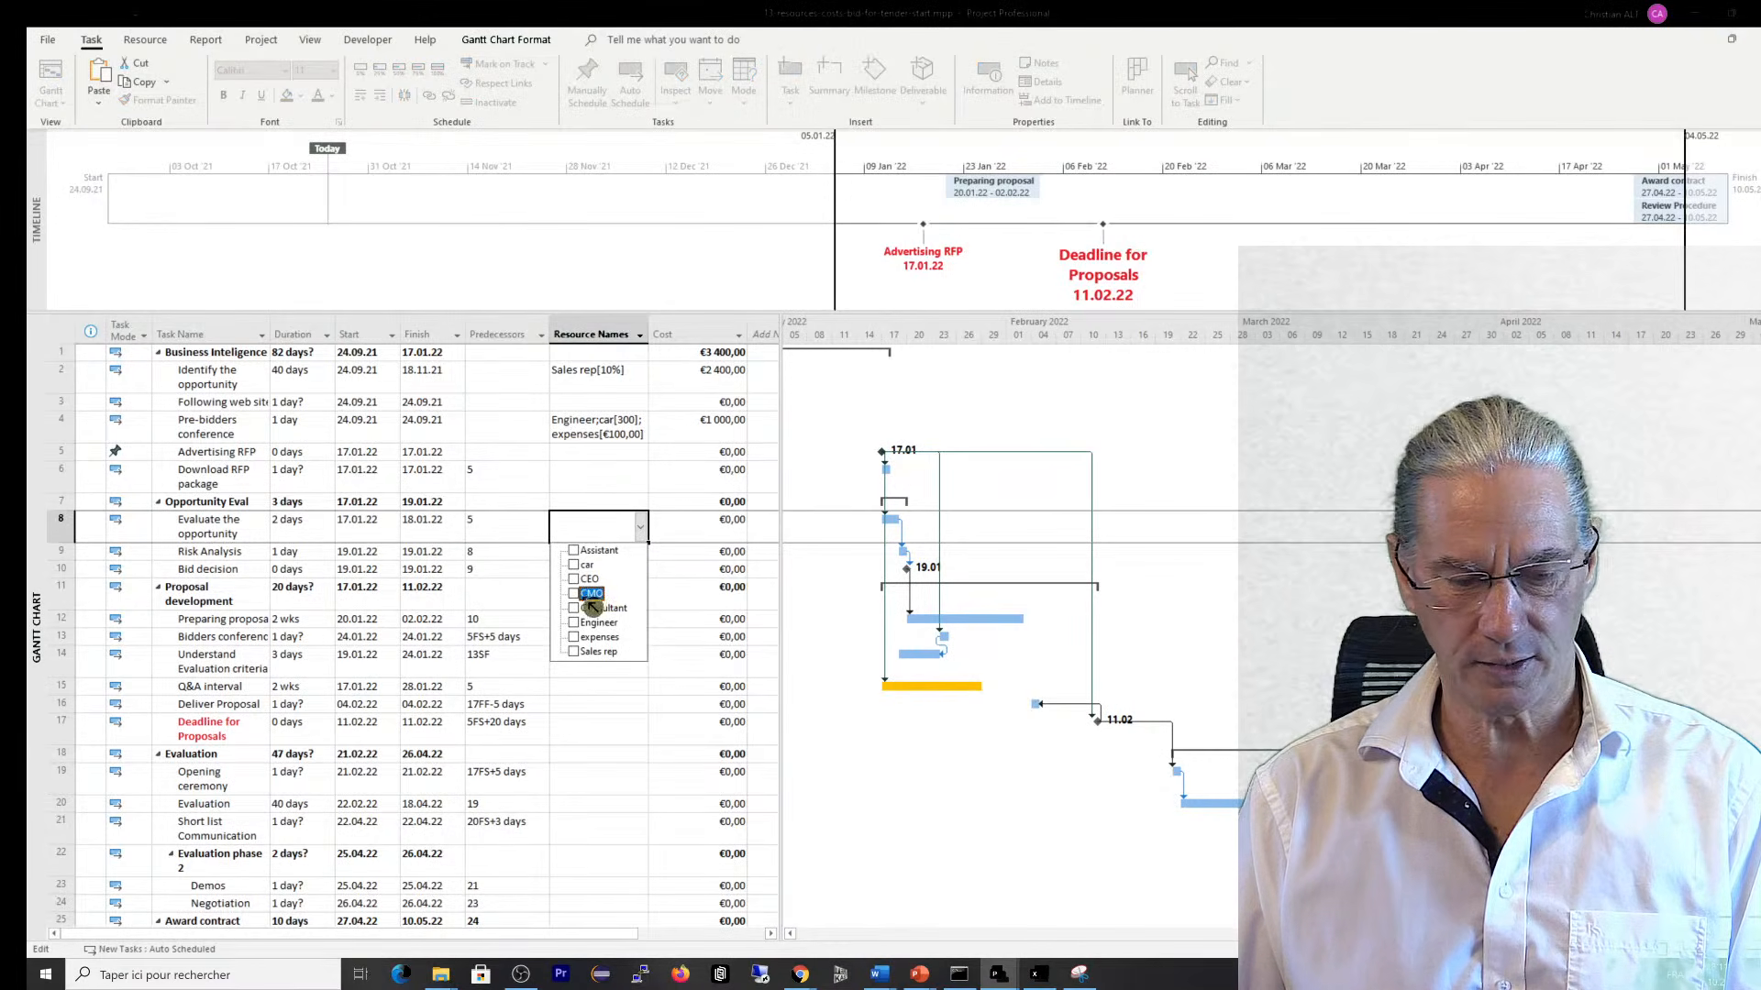
pyautogui.click(574, 594)
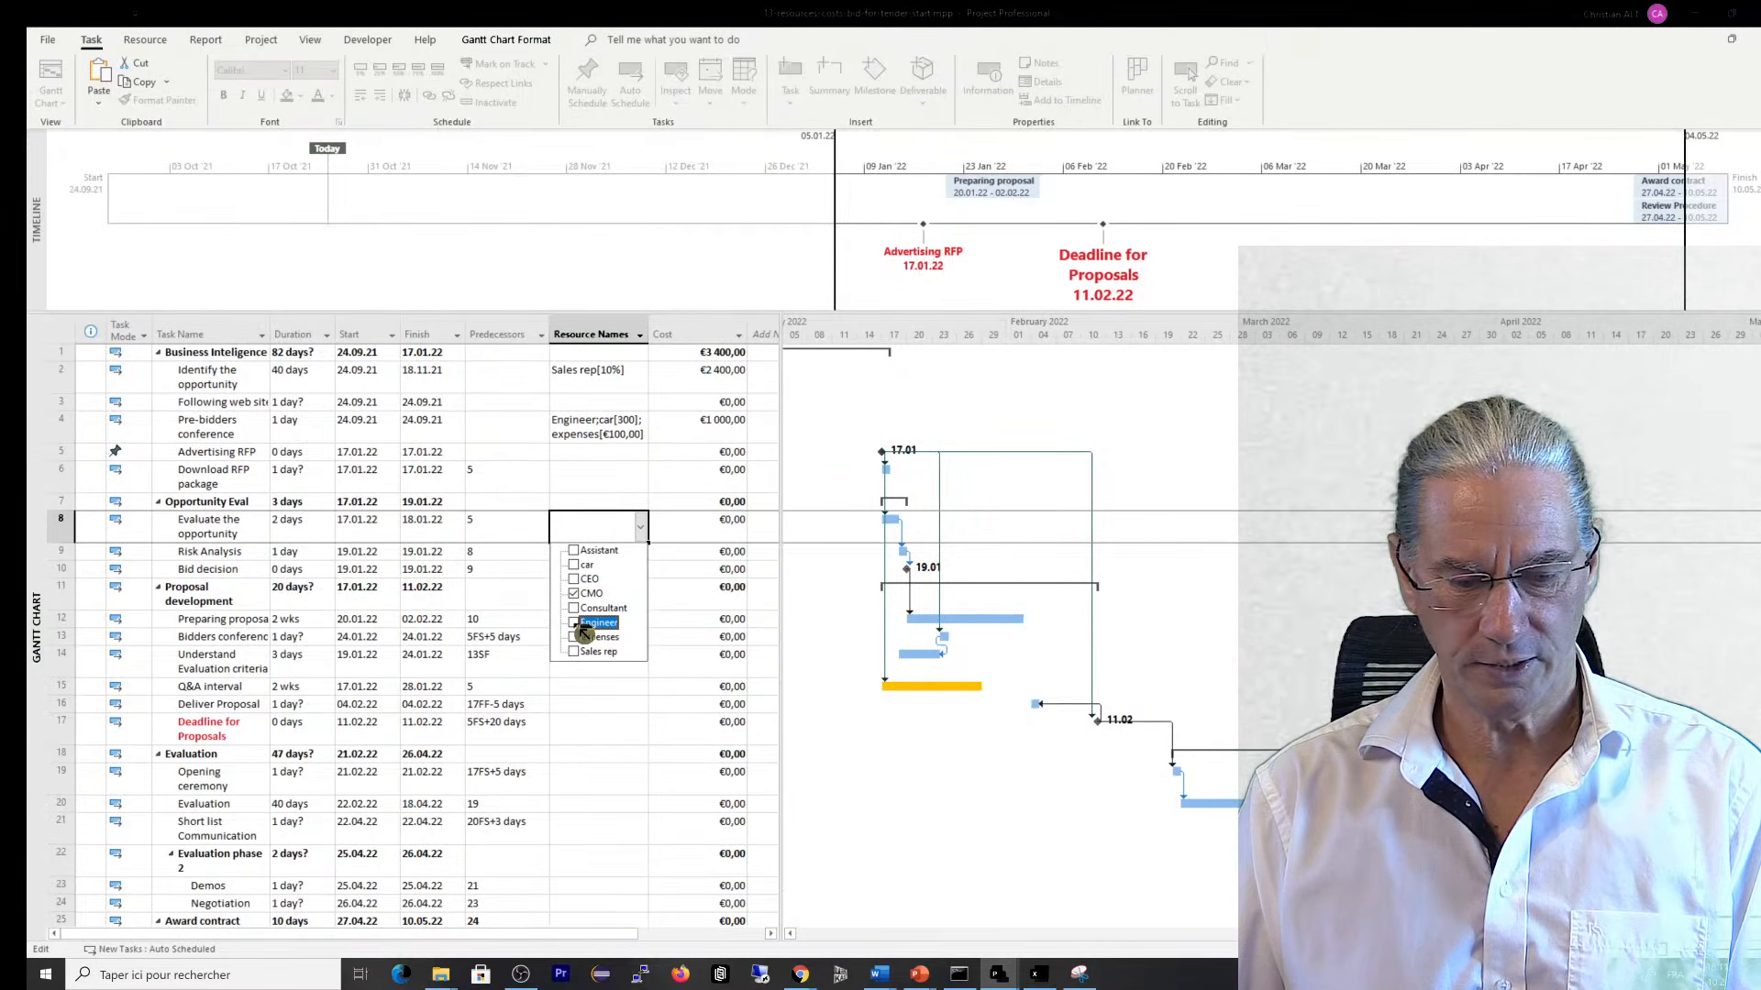
pyautogui.click(576, 623)
pyautogui.click(575, 652)
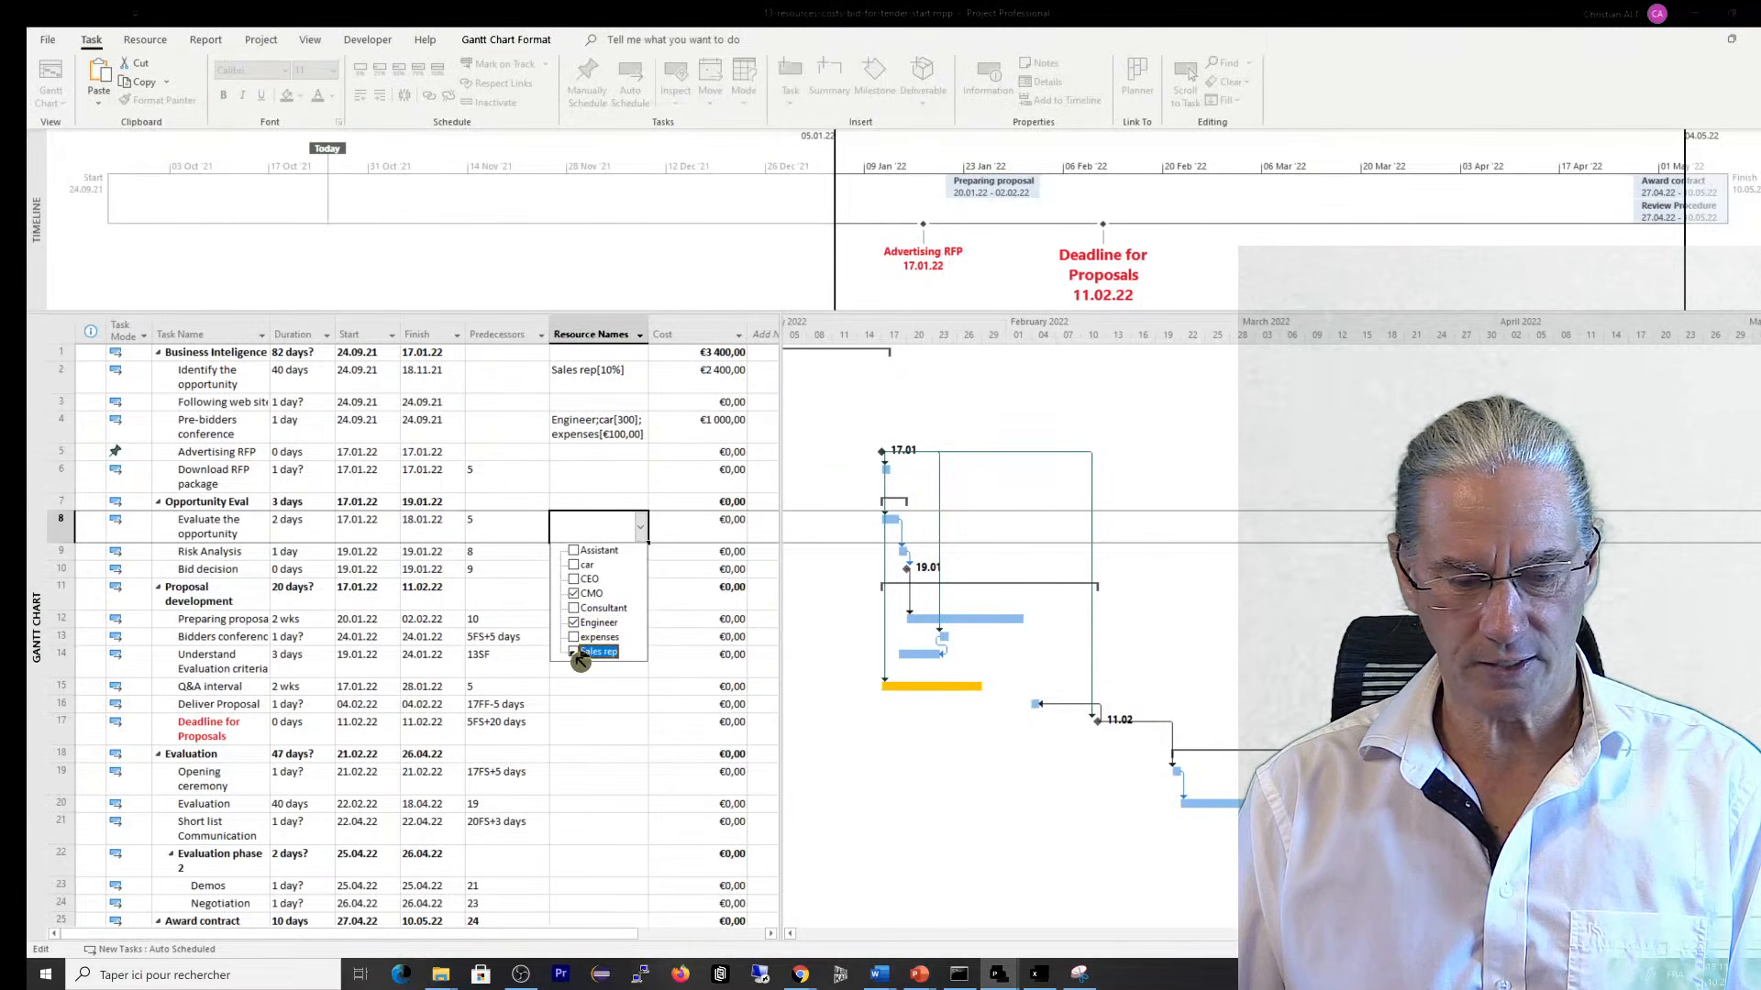
pyautogui.press('Return')
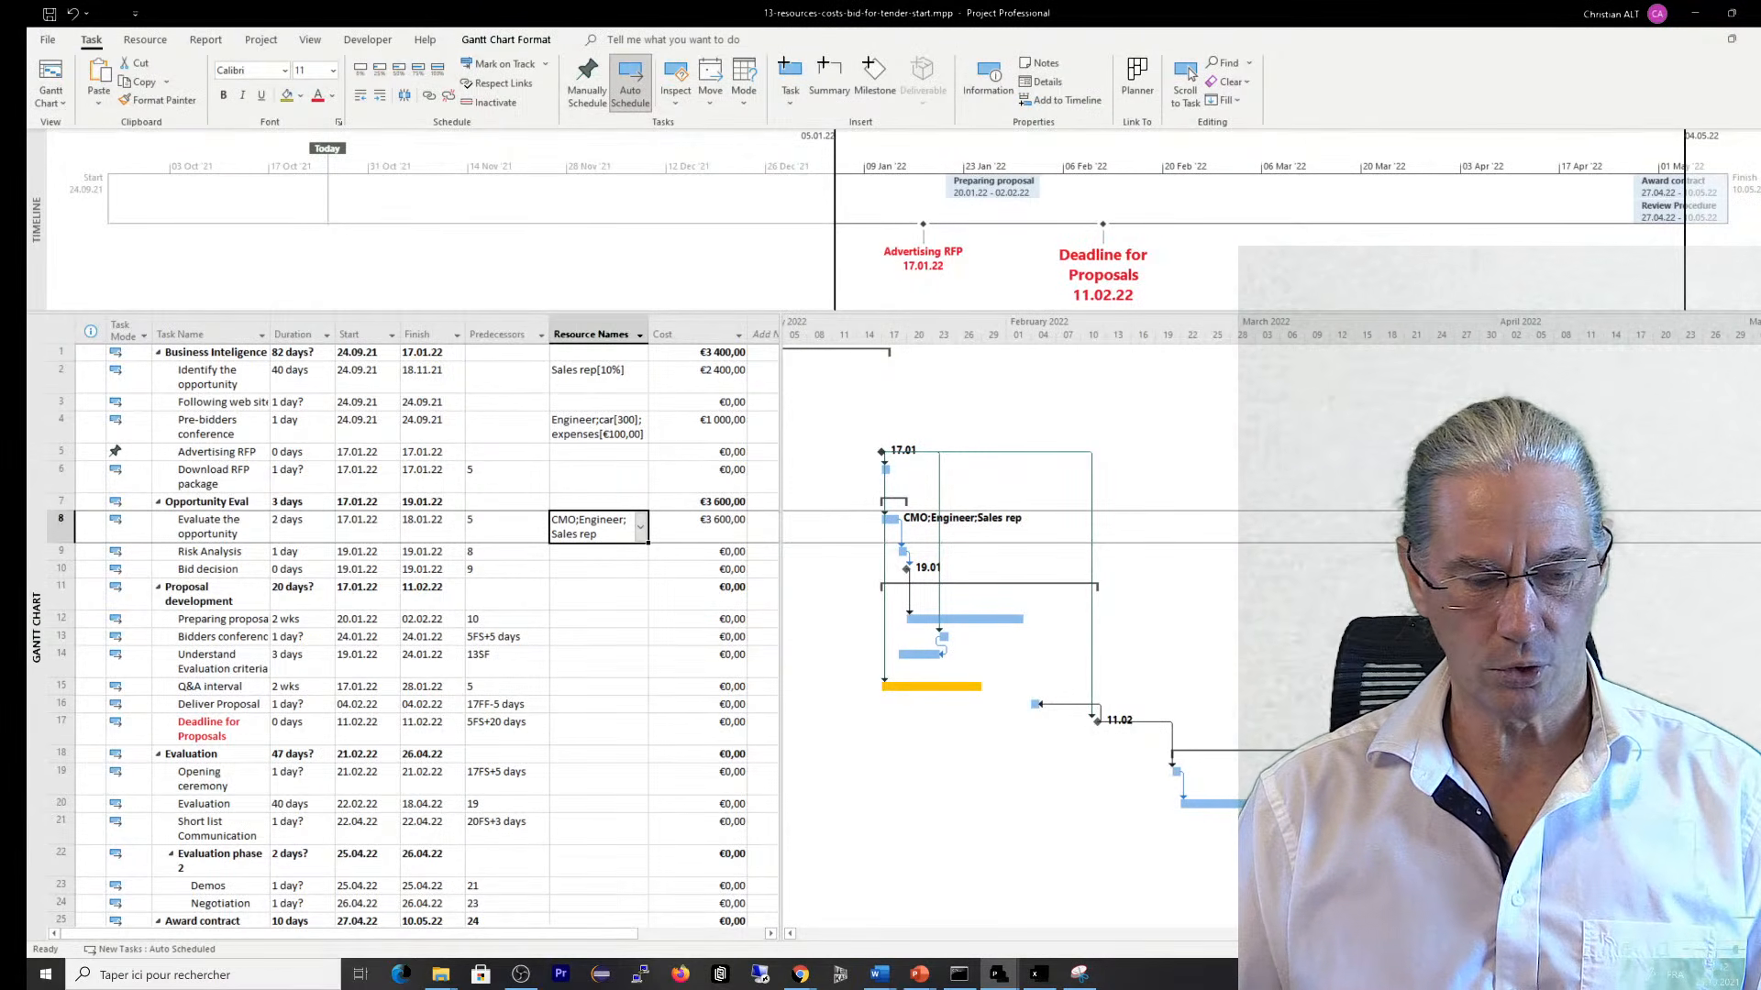
# Set the CMO's units to 20% in the "Evaluate the opportunity" task's resource assignments and apply the change
pyautogui.doubleClick(215, 535)
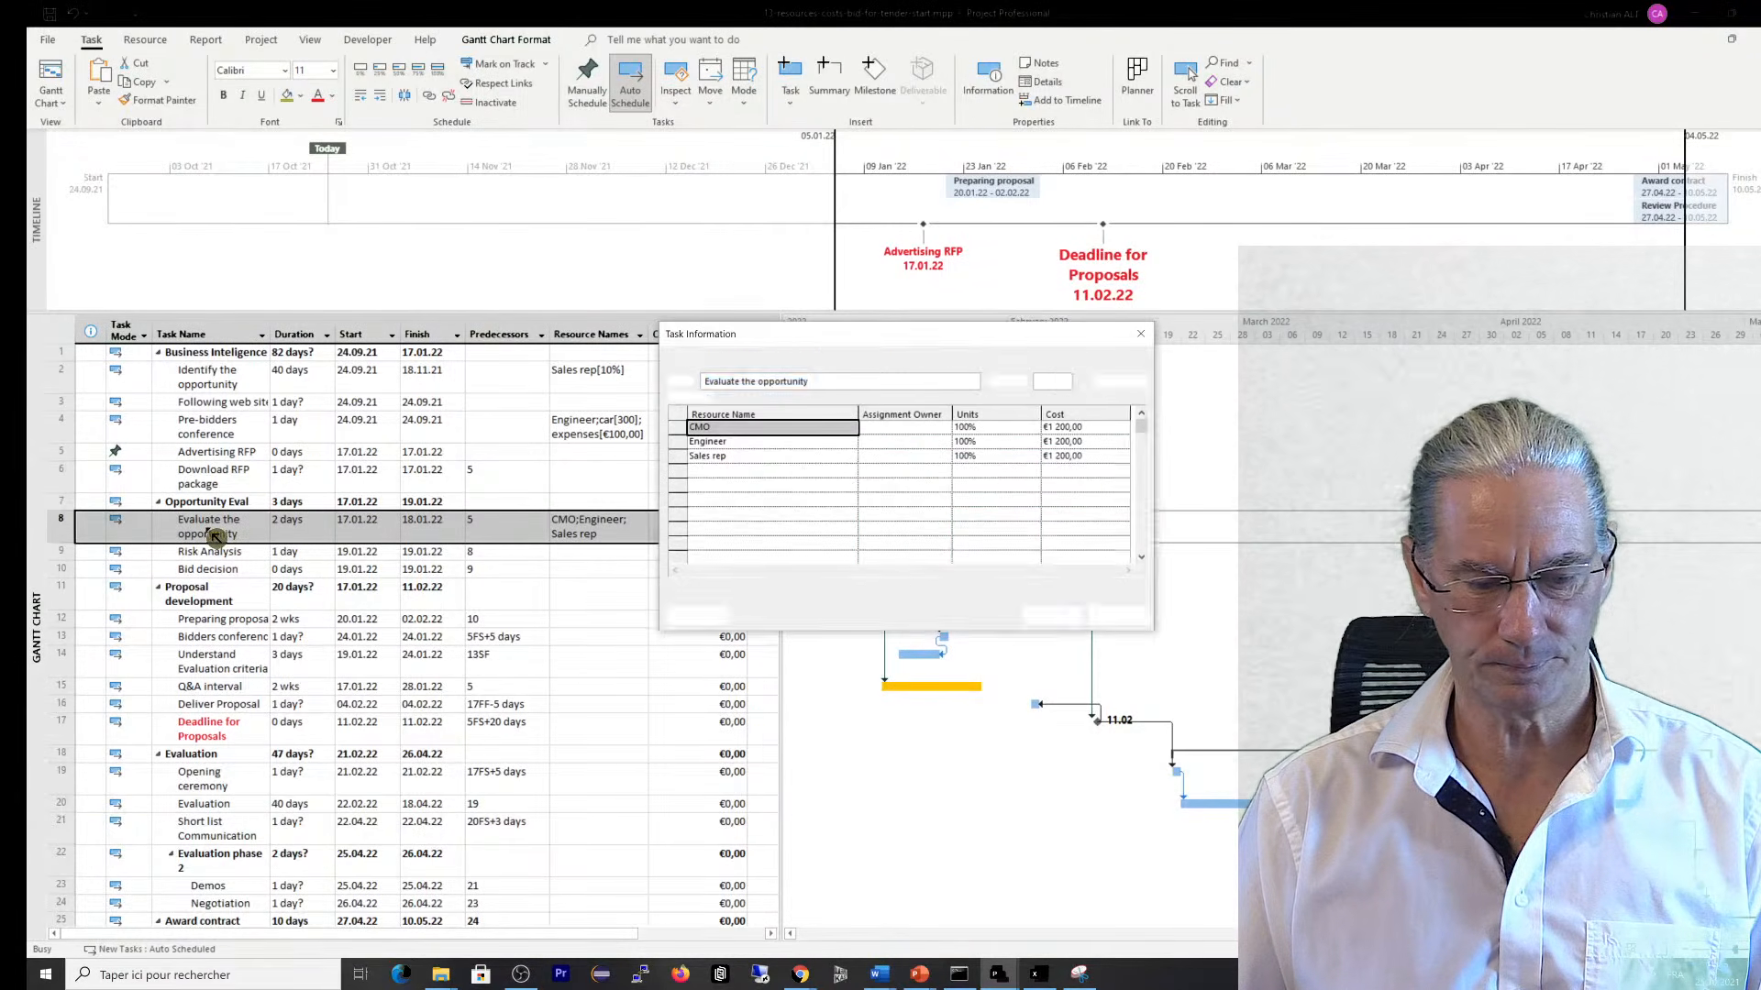
pyautogui.click(971, 428)
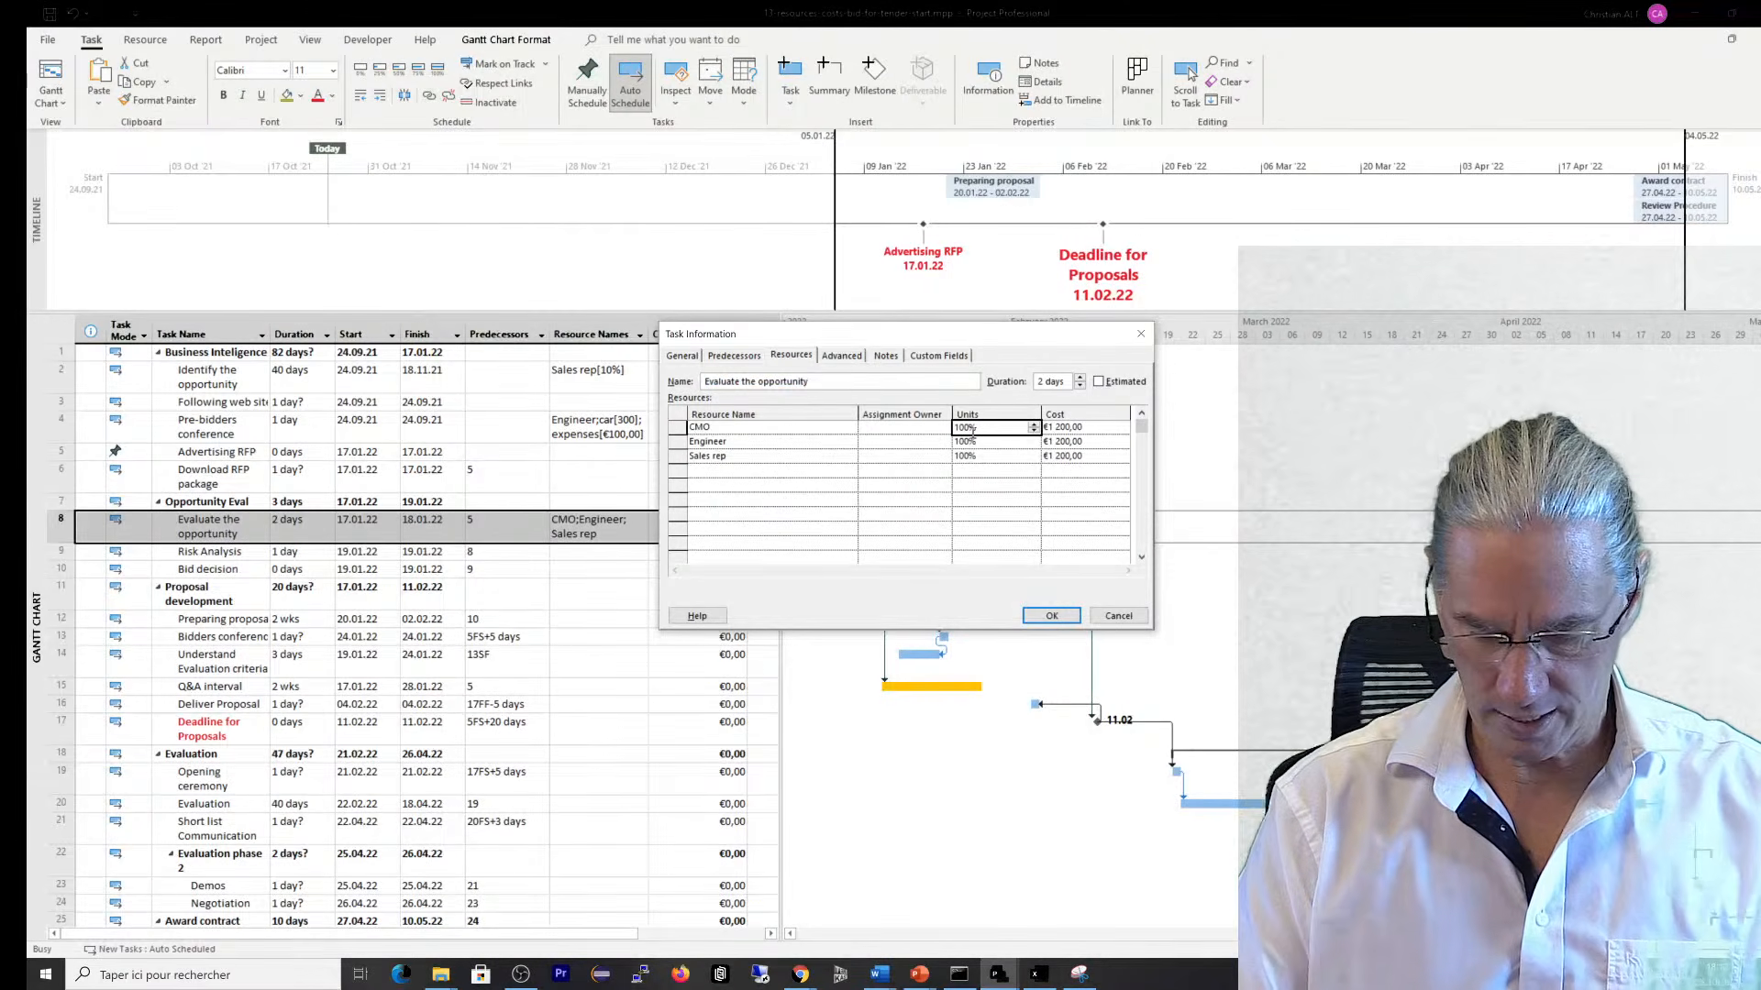
pyautogui.write('20')
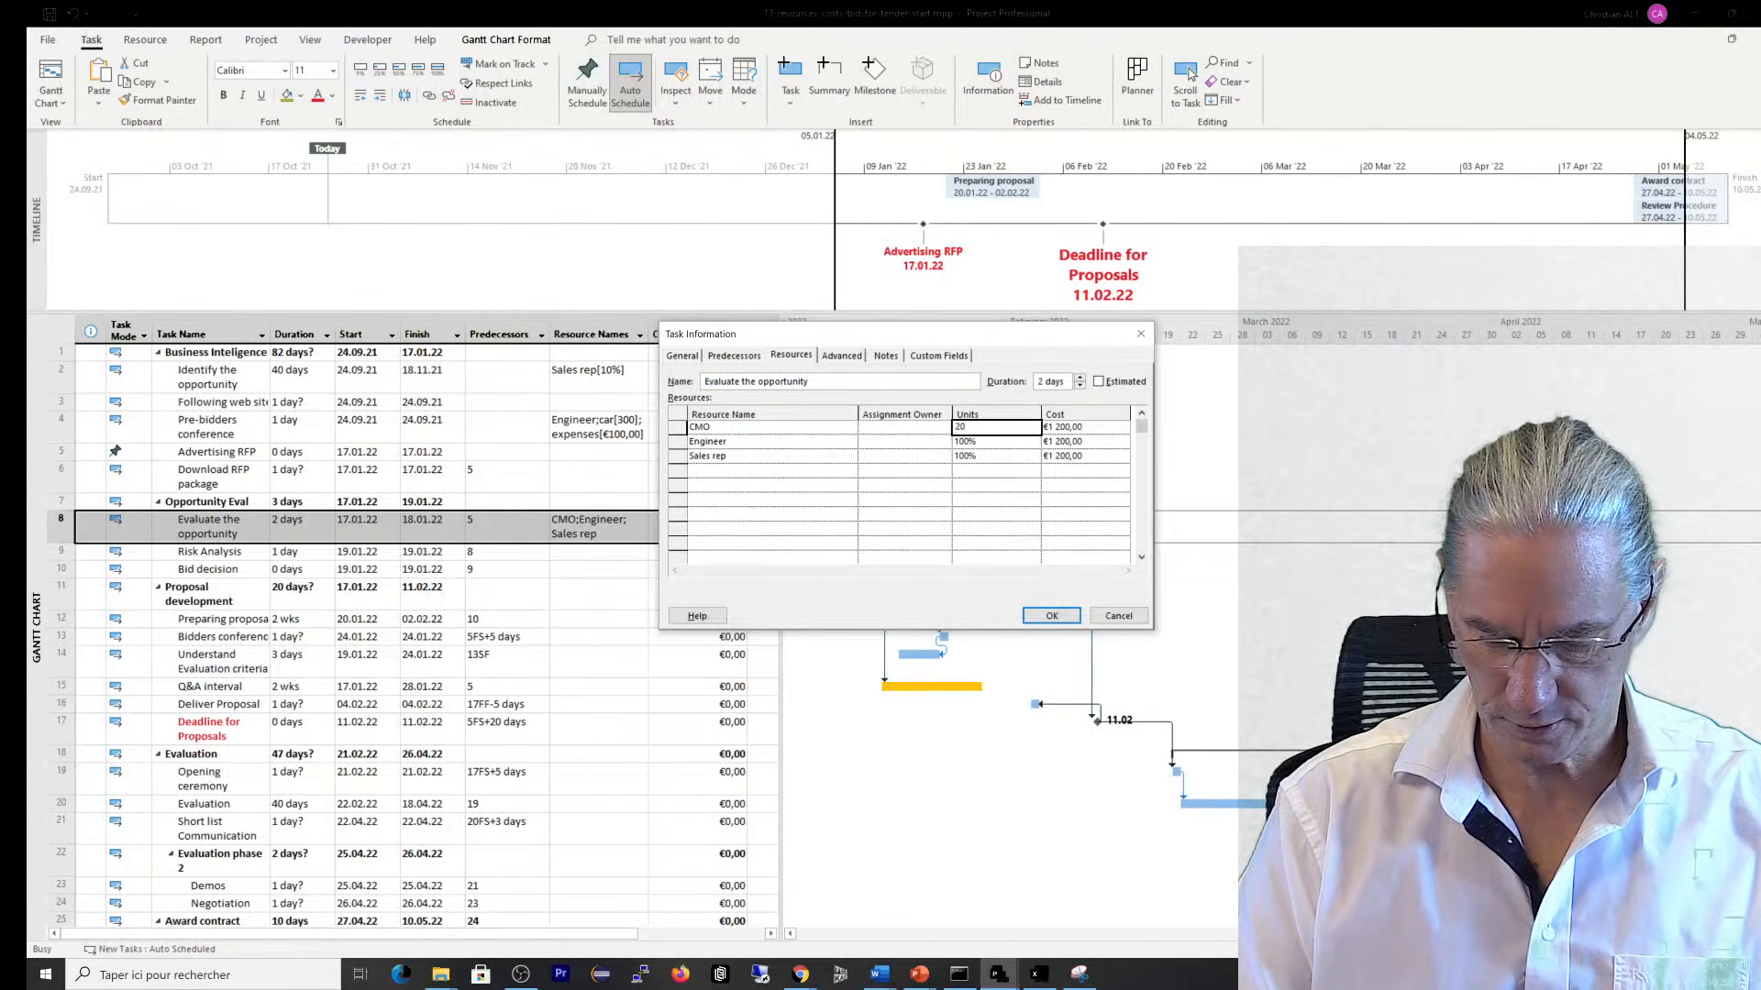
pyautogui.press('Return')
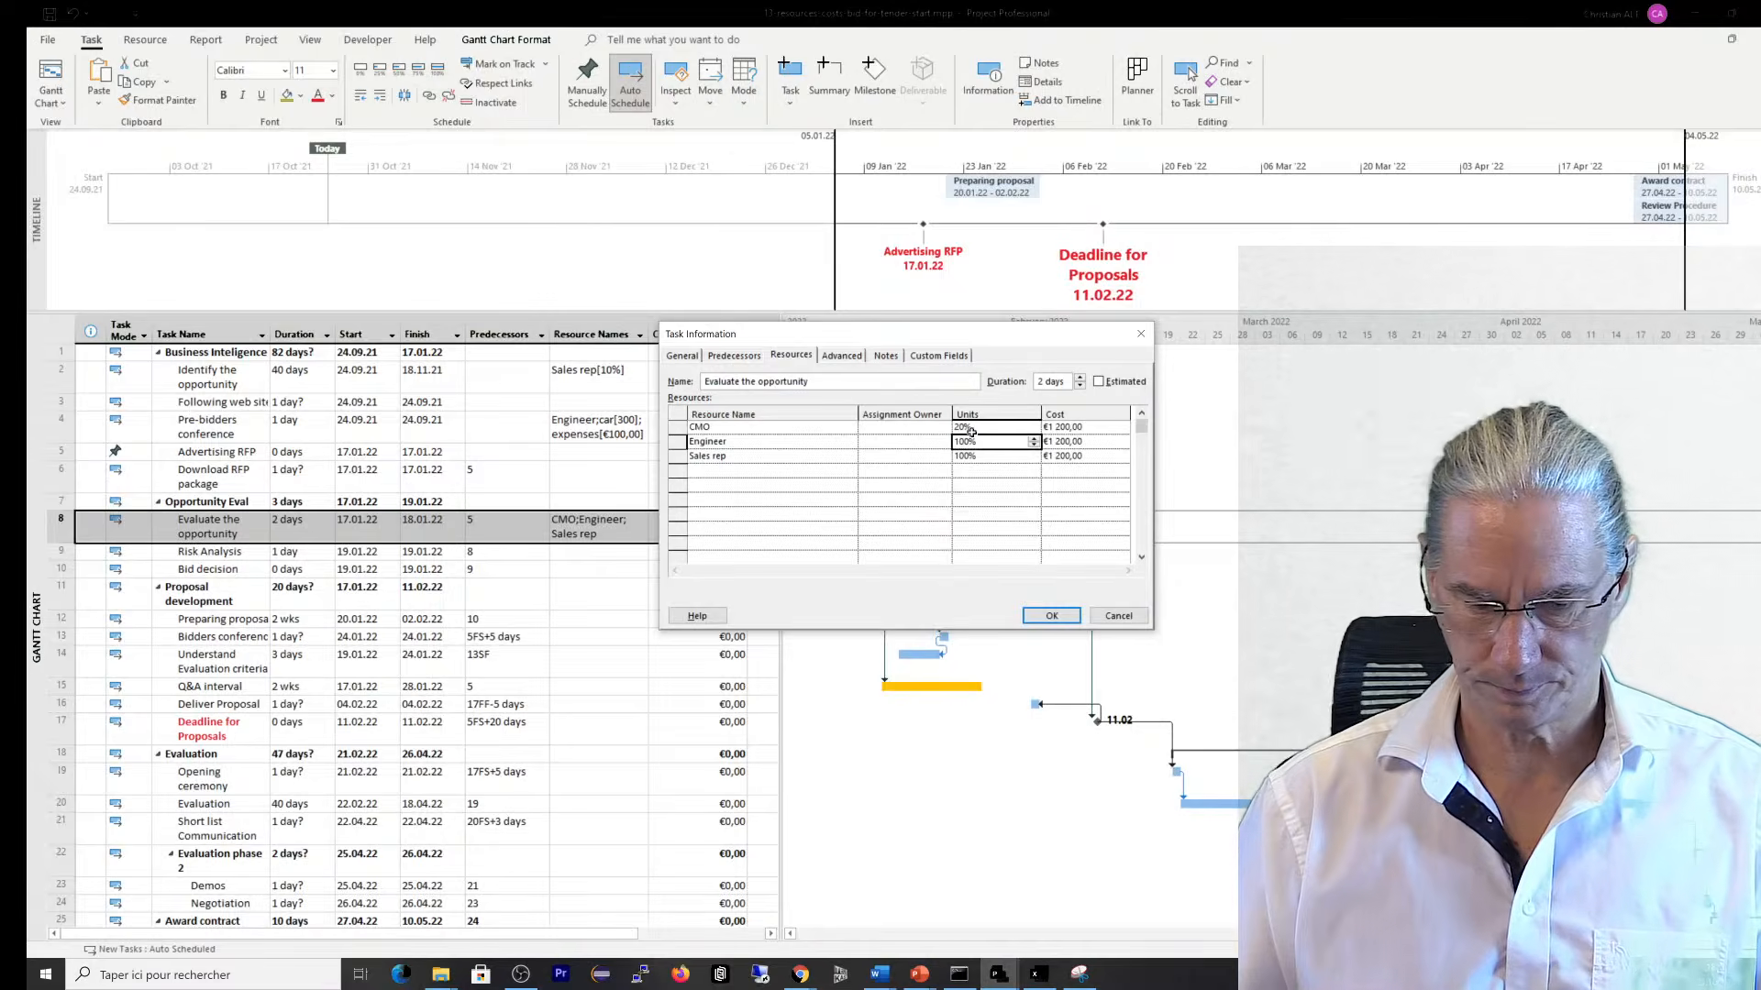
pyautogui.click(1062, 617)
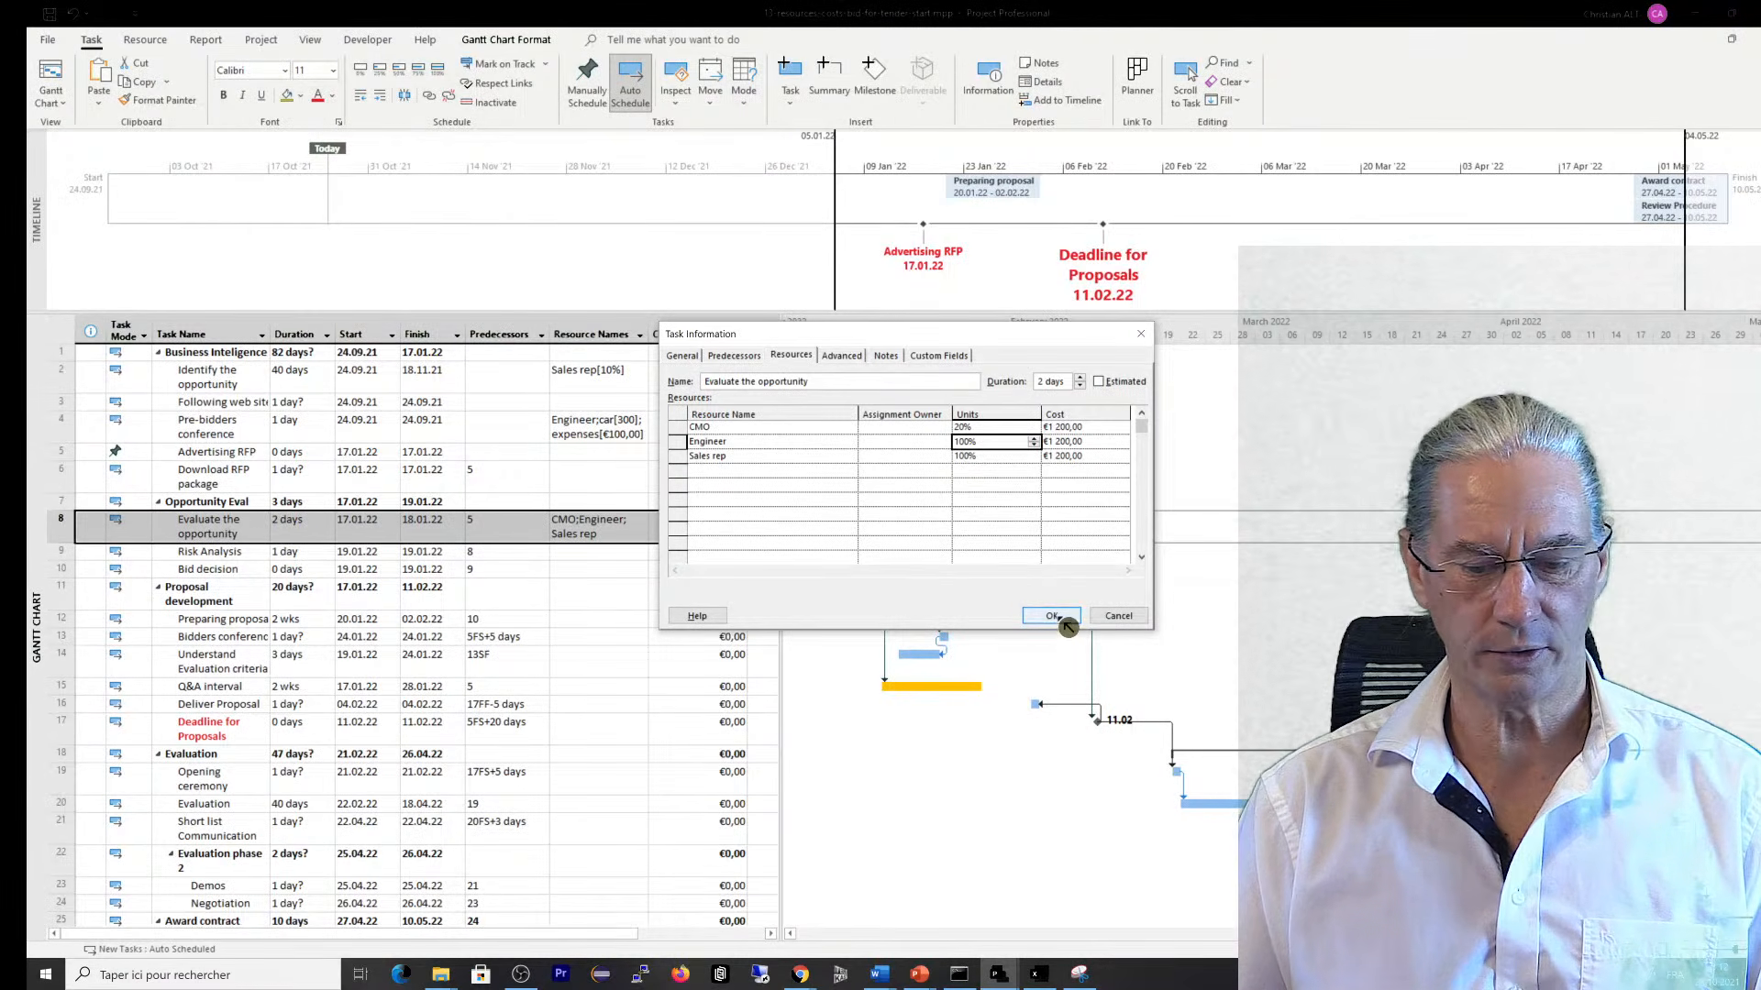
pyautogui.click(1054, 617)
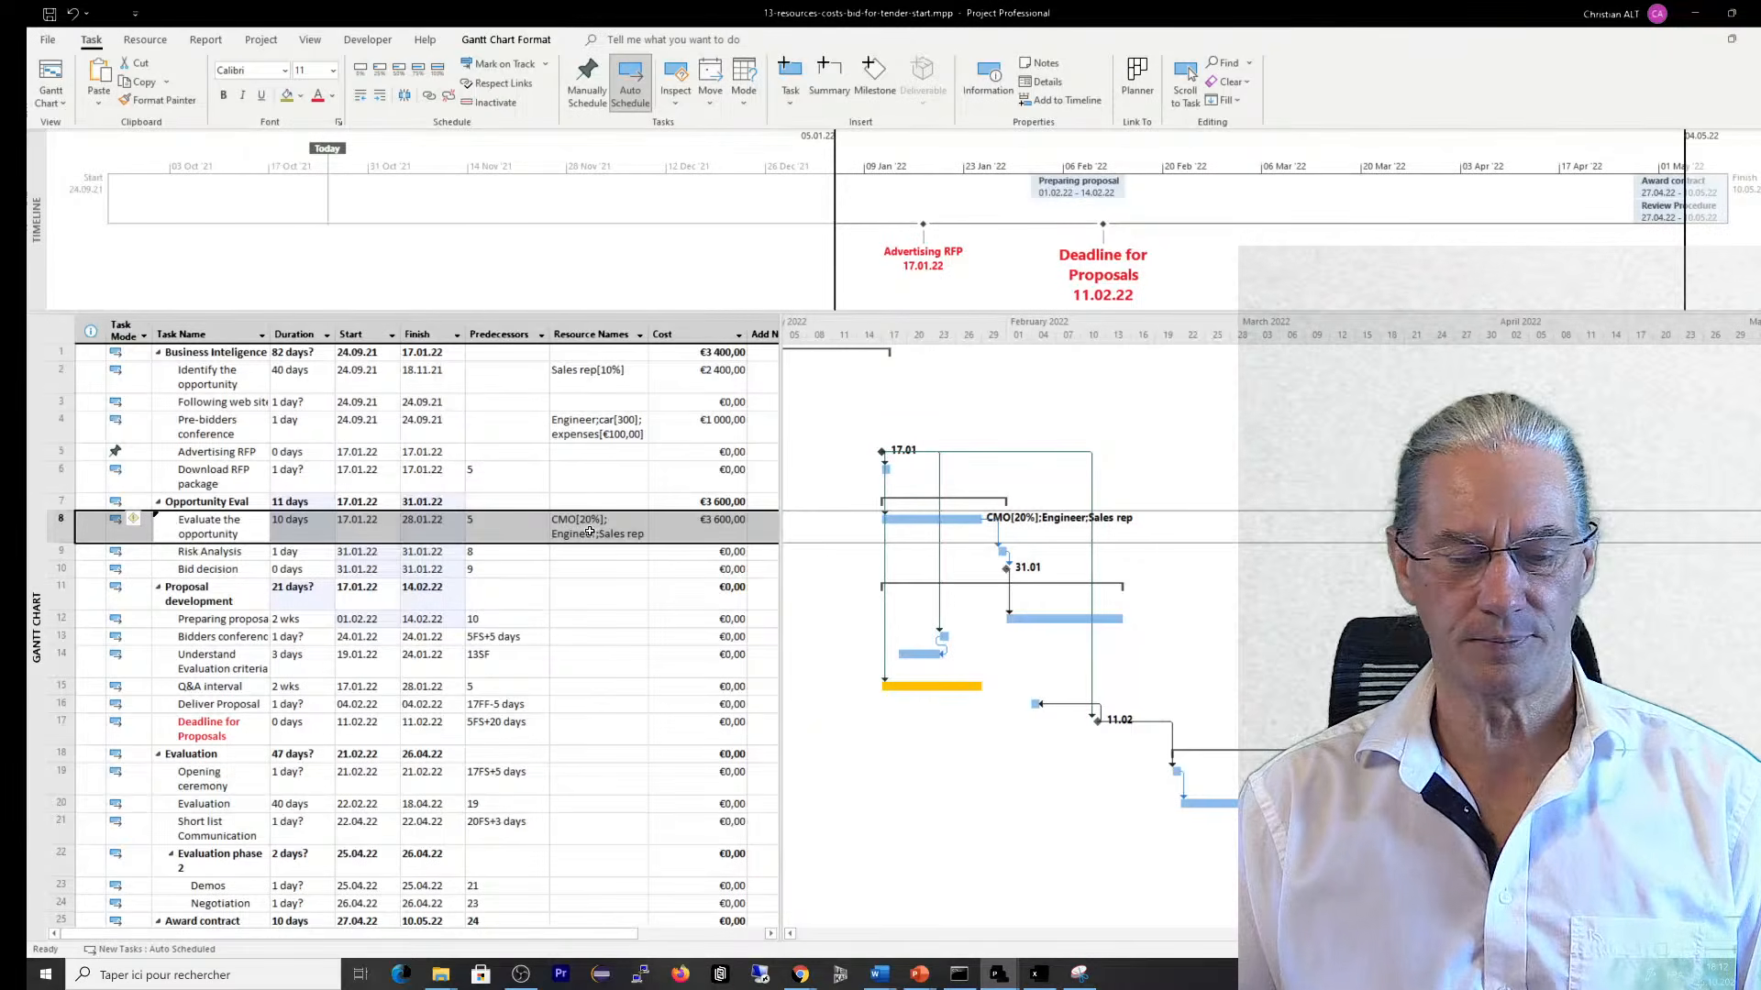
# Set the duration of the "Evaluate the opportunity" task back to 2 days
pyautogui.click(291, 524)
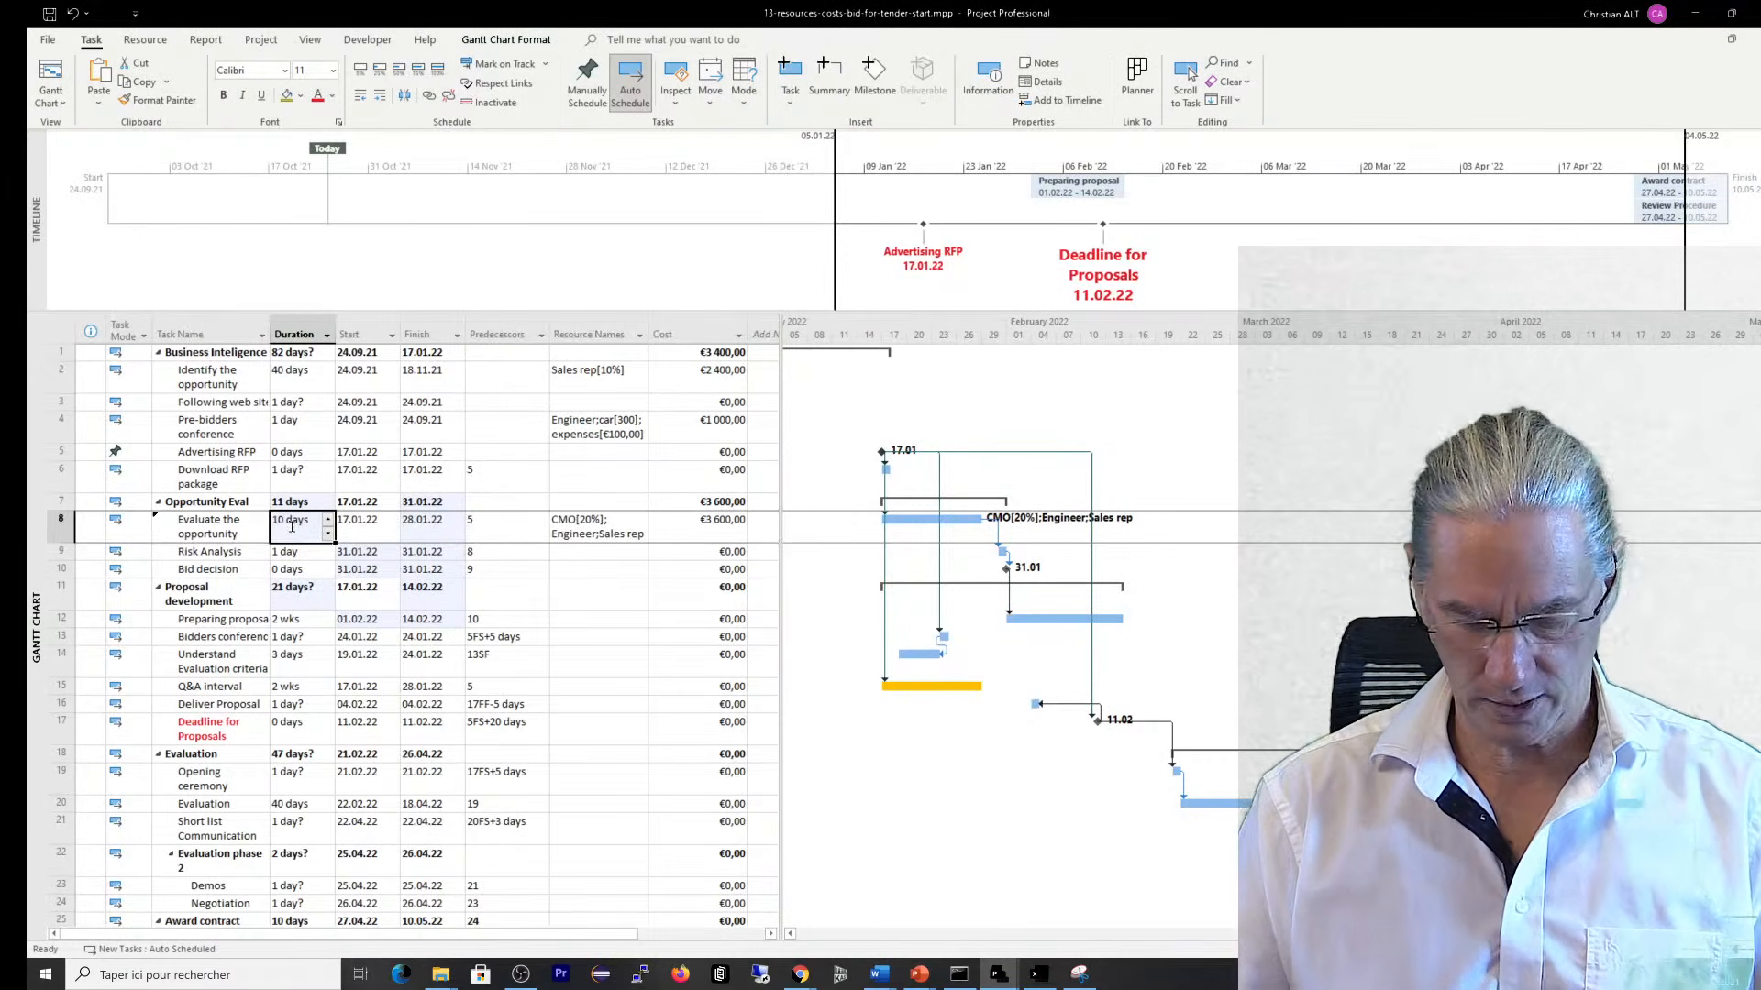
pyautogui.press('BackSpace')
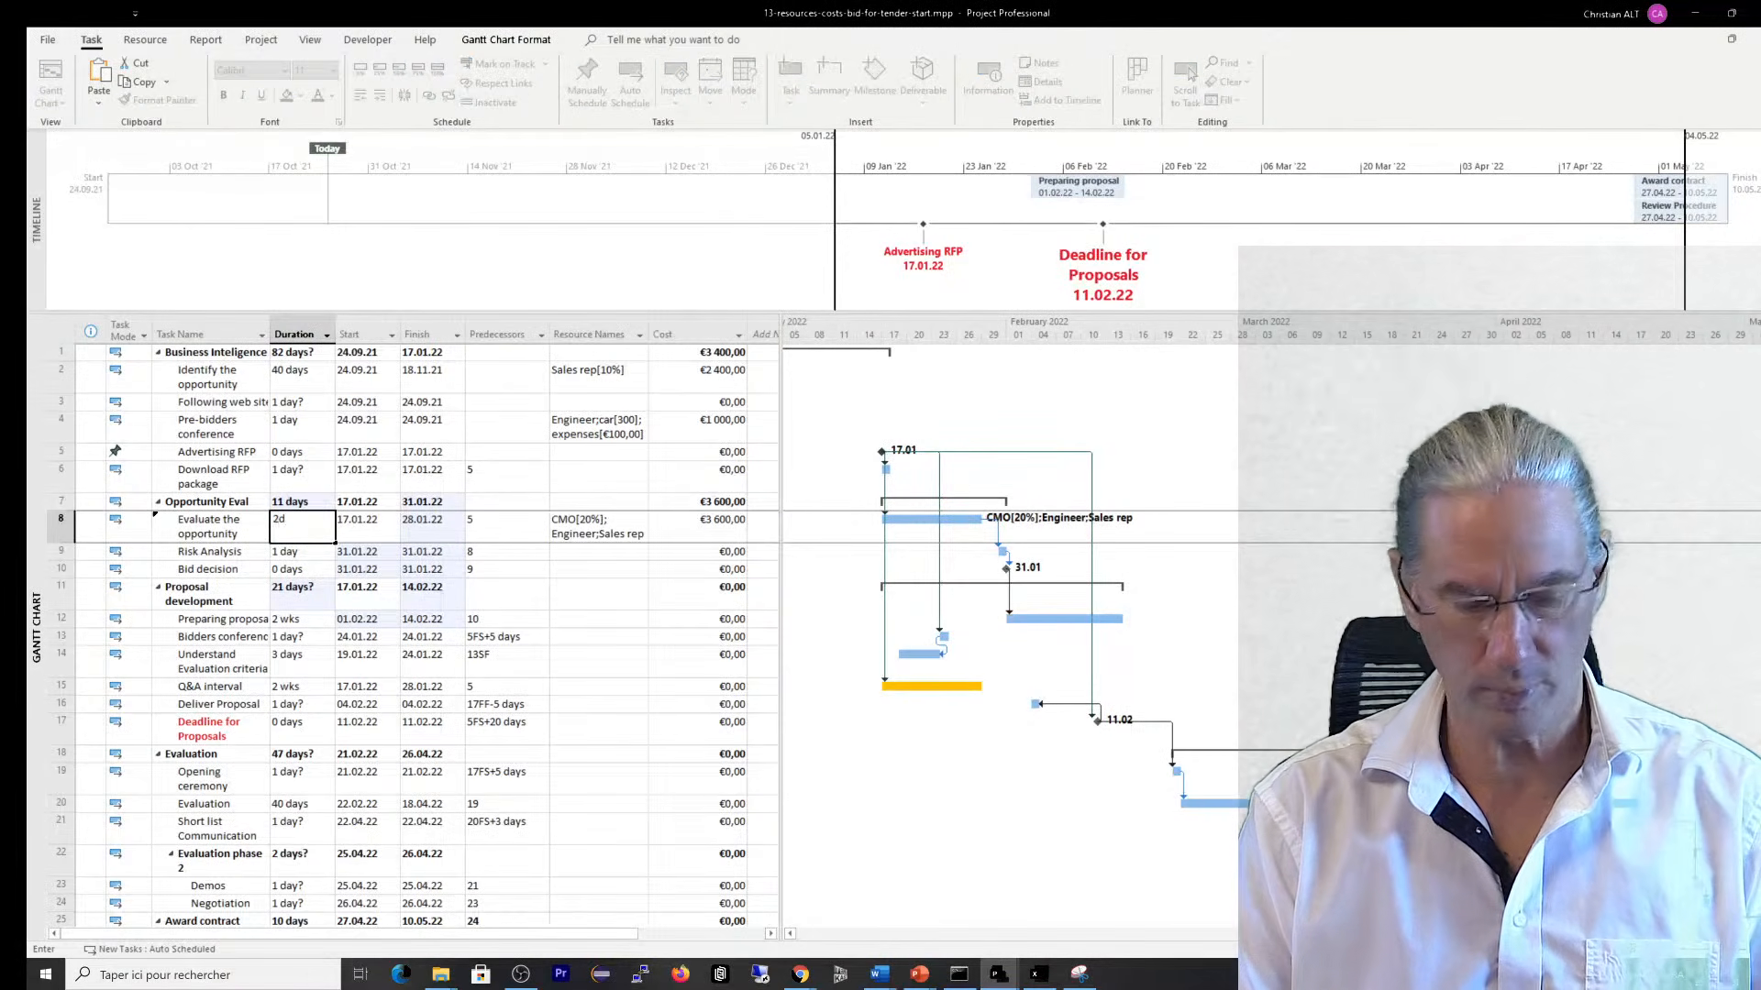
pyautogui.write('2')
pyautogui.press('Return')
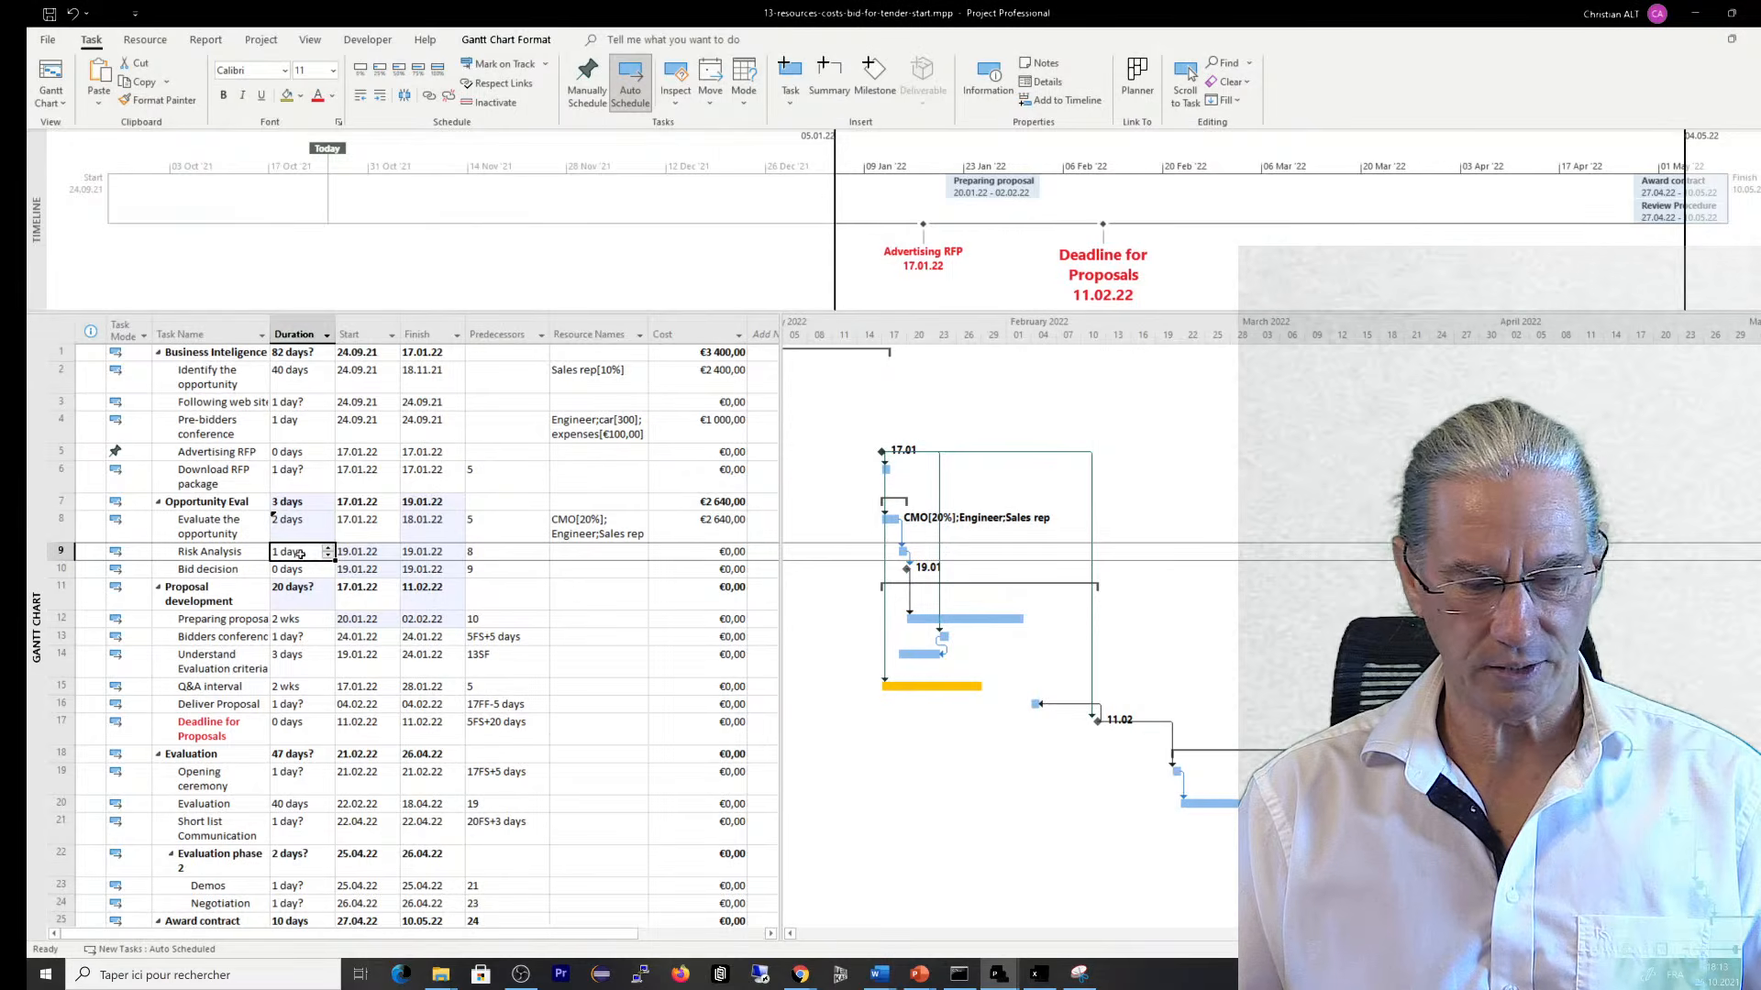
# Assign the Engineer and Sales rep to the "Risk Analysis" task
pyautogui.click(637, 551)
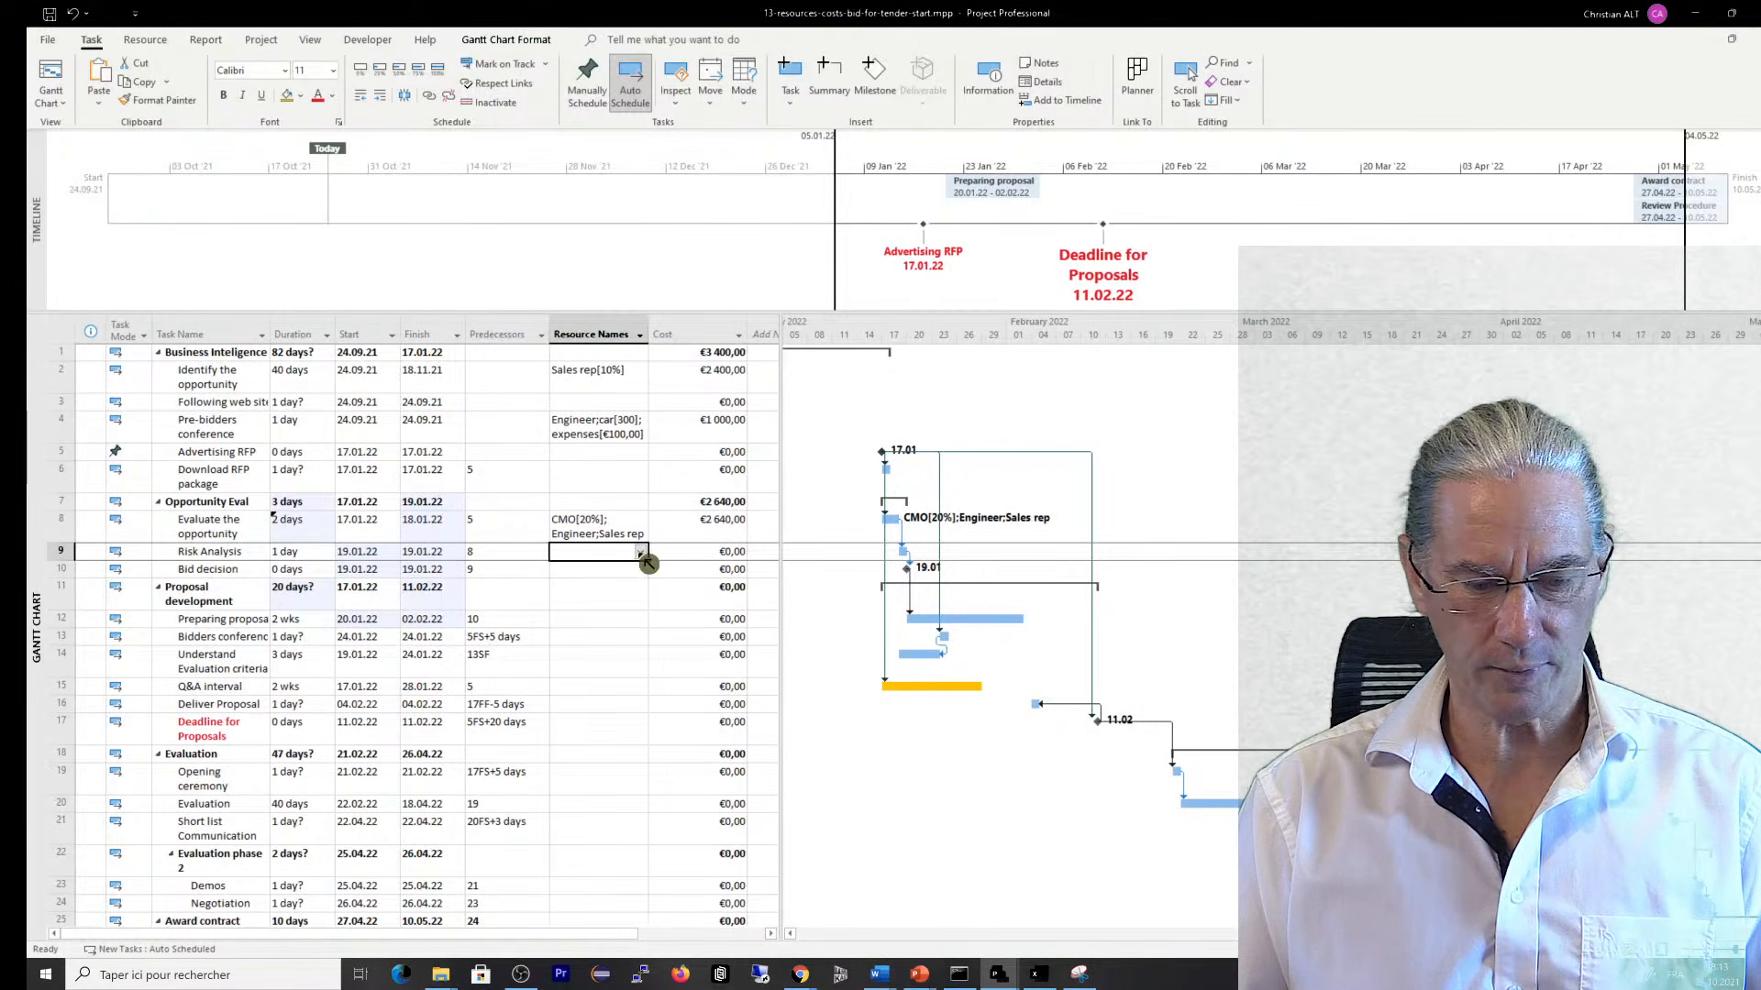
pyautogui.click(640, 554)
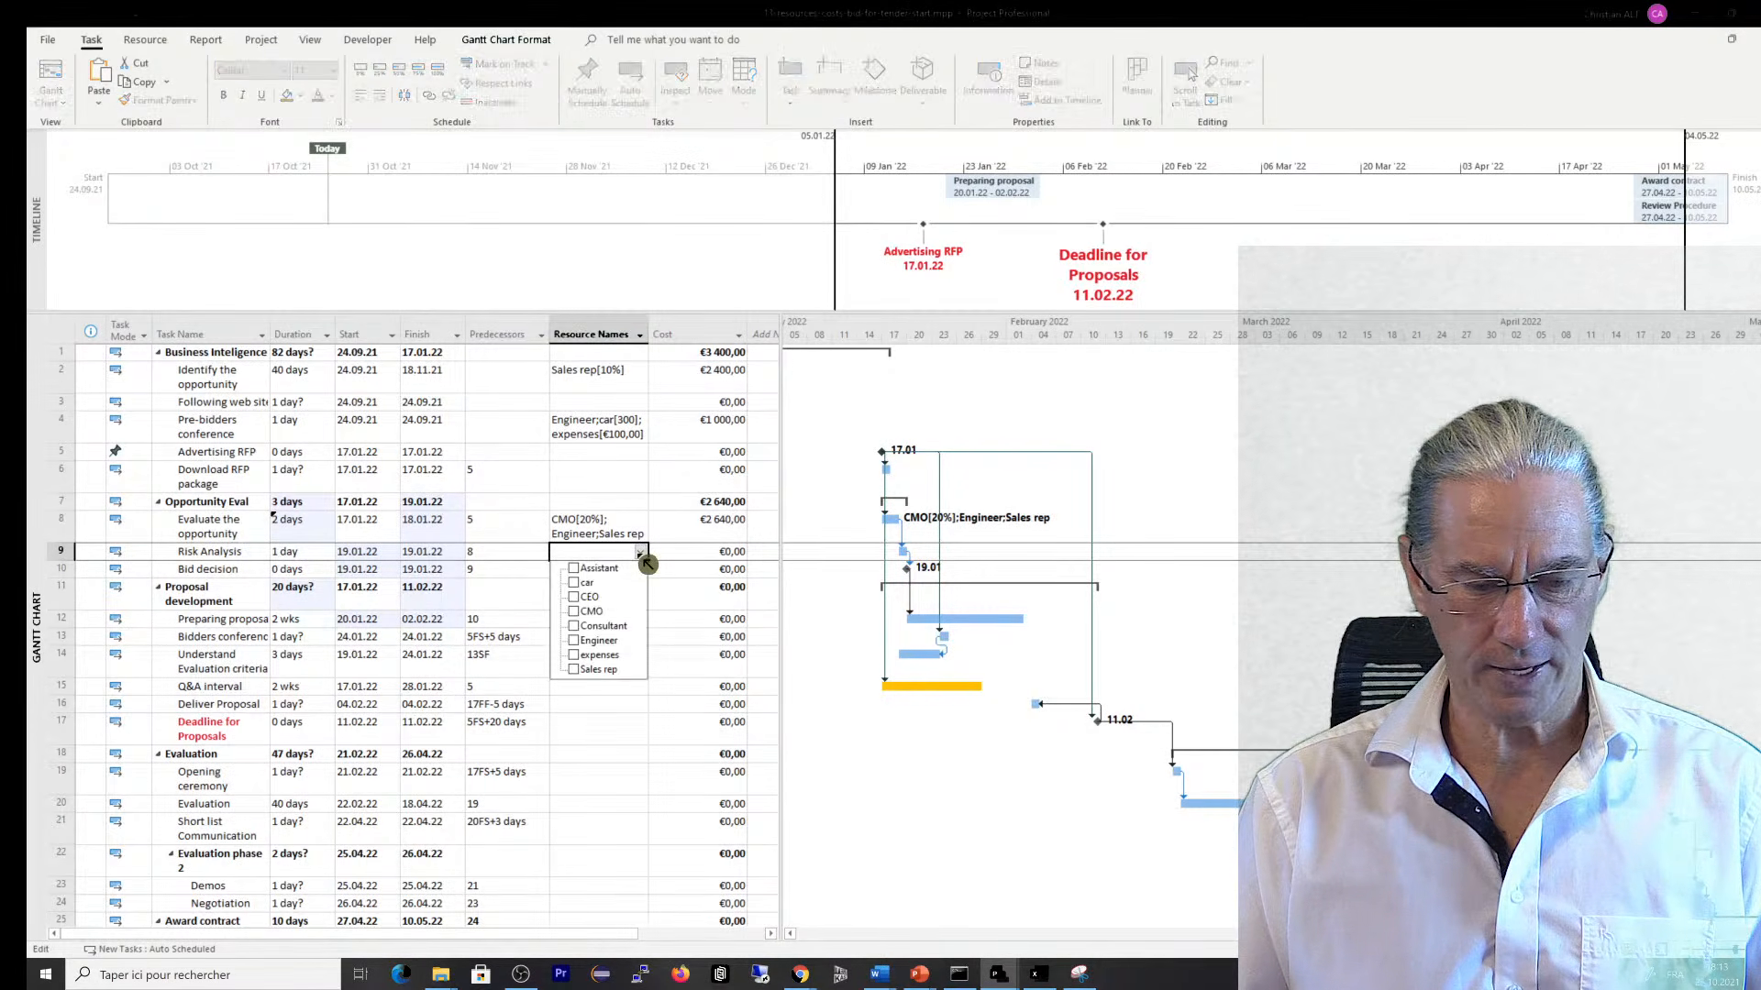
pyautogui.click(574, 670)
pyautogui.click(574, 641)
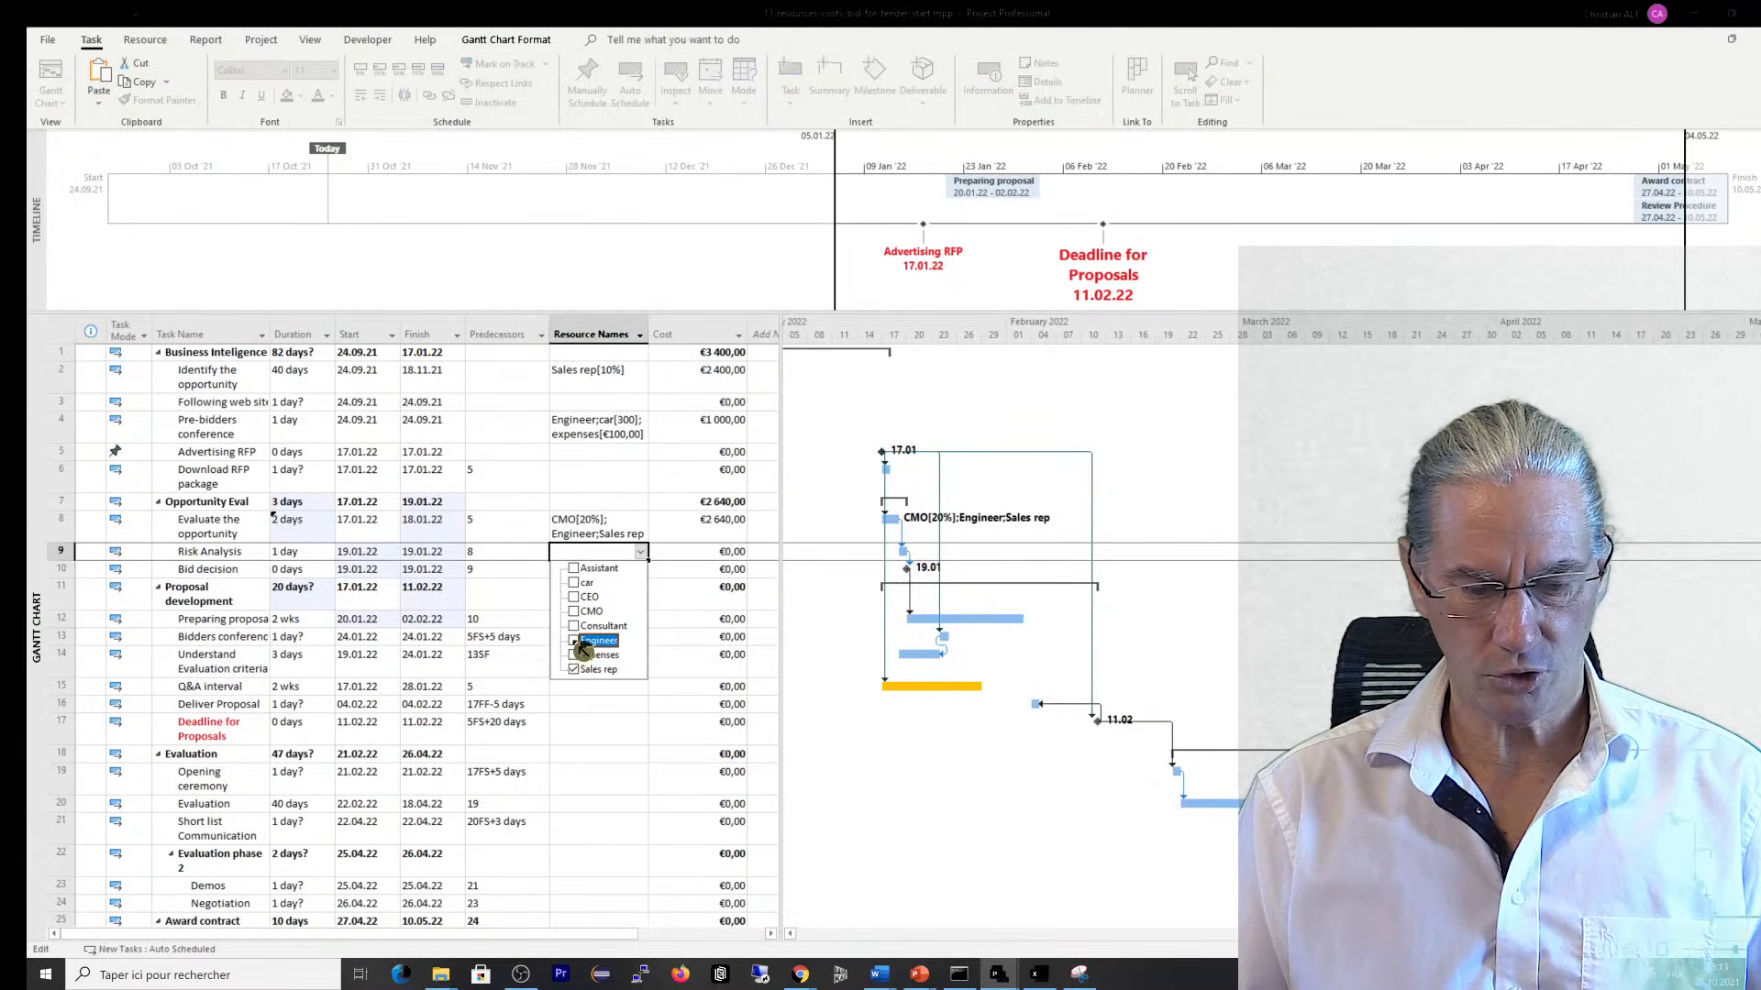
pyautogui.click(724, 662)
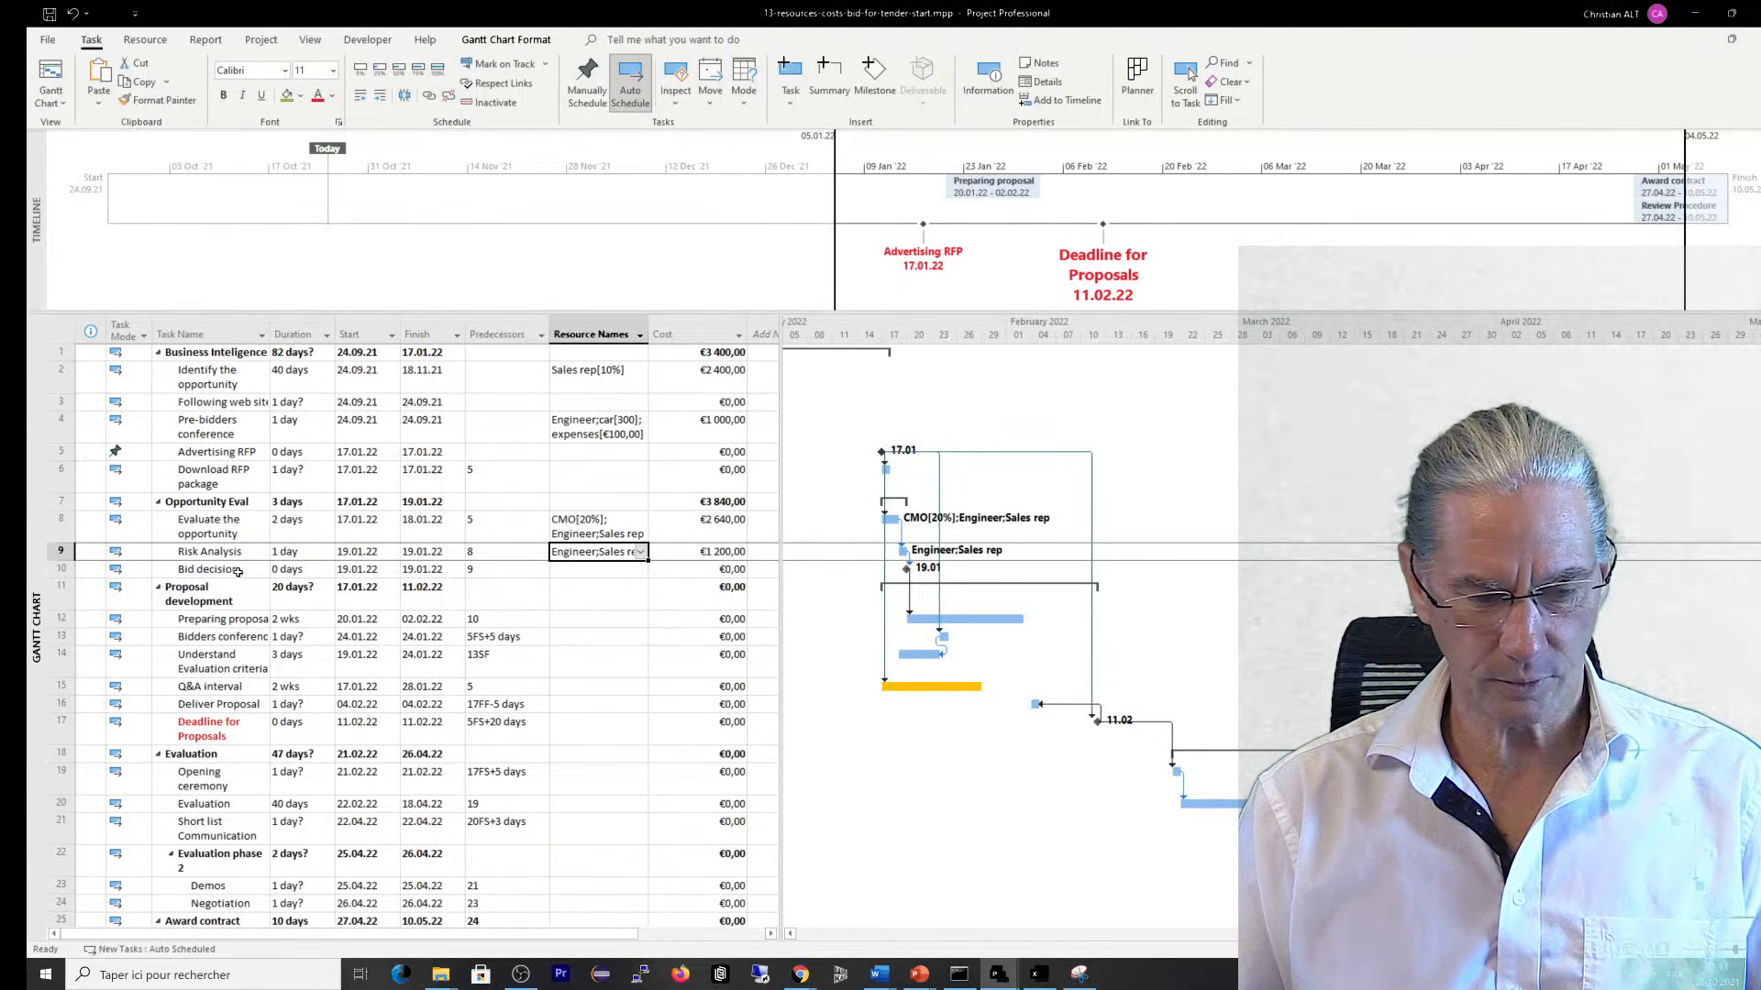
# Set the duration of the "Bid decision" task to 2 hrs
pyautogui.click(617, 570)
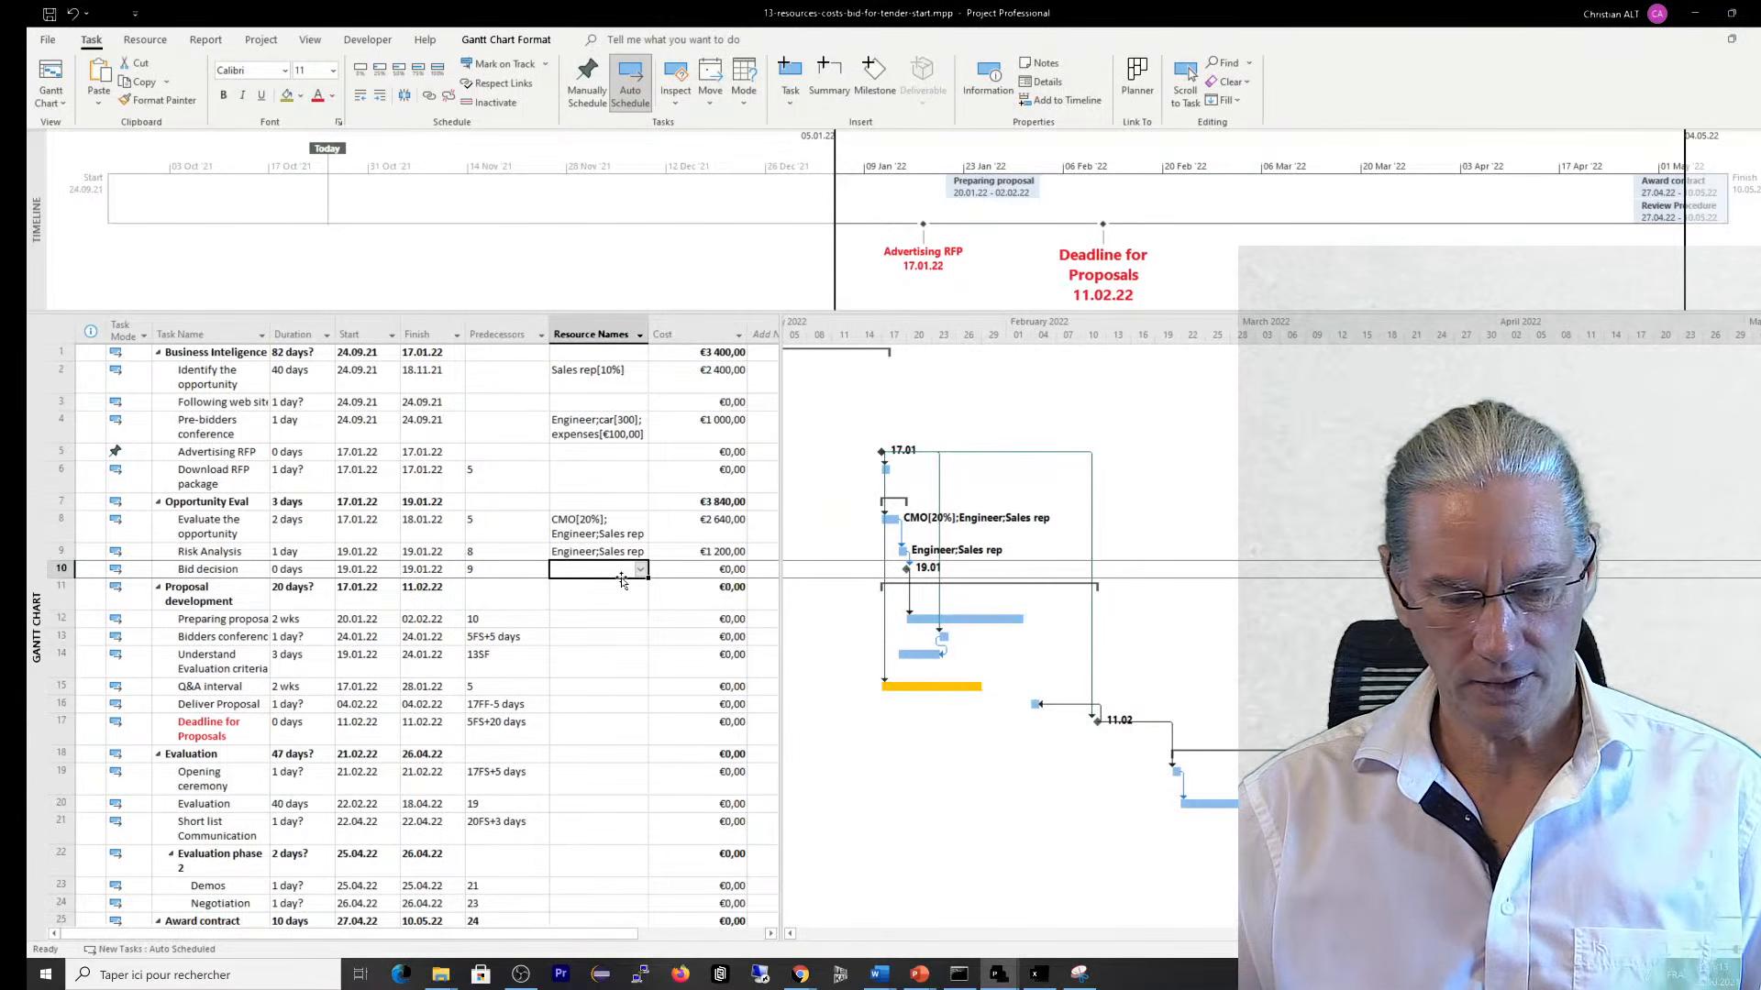
pyautogui.click(285, 570)
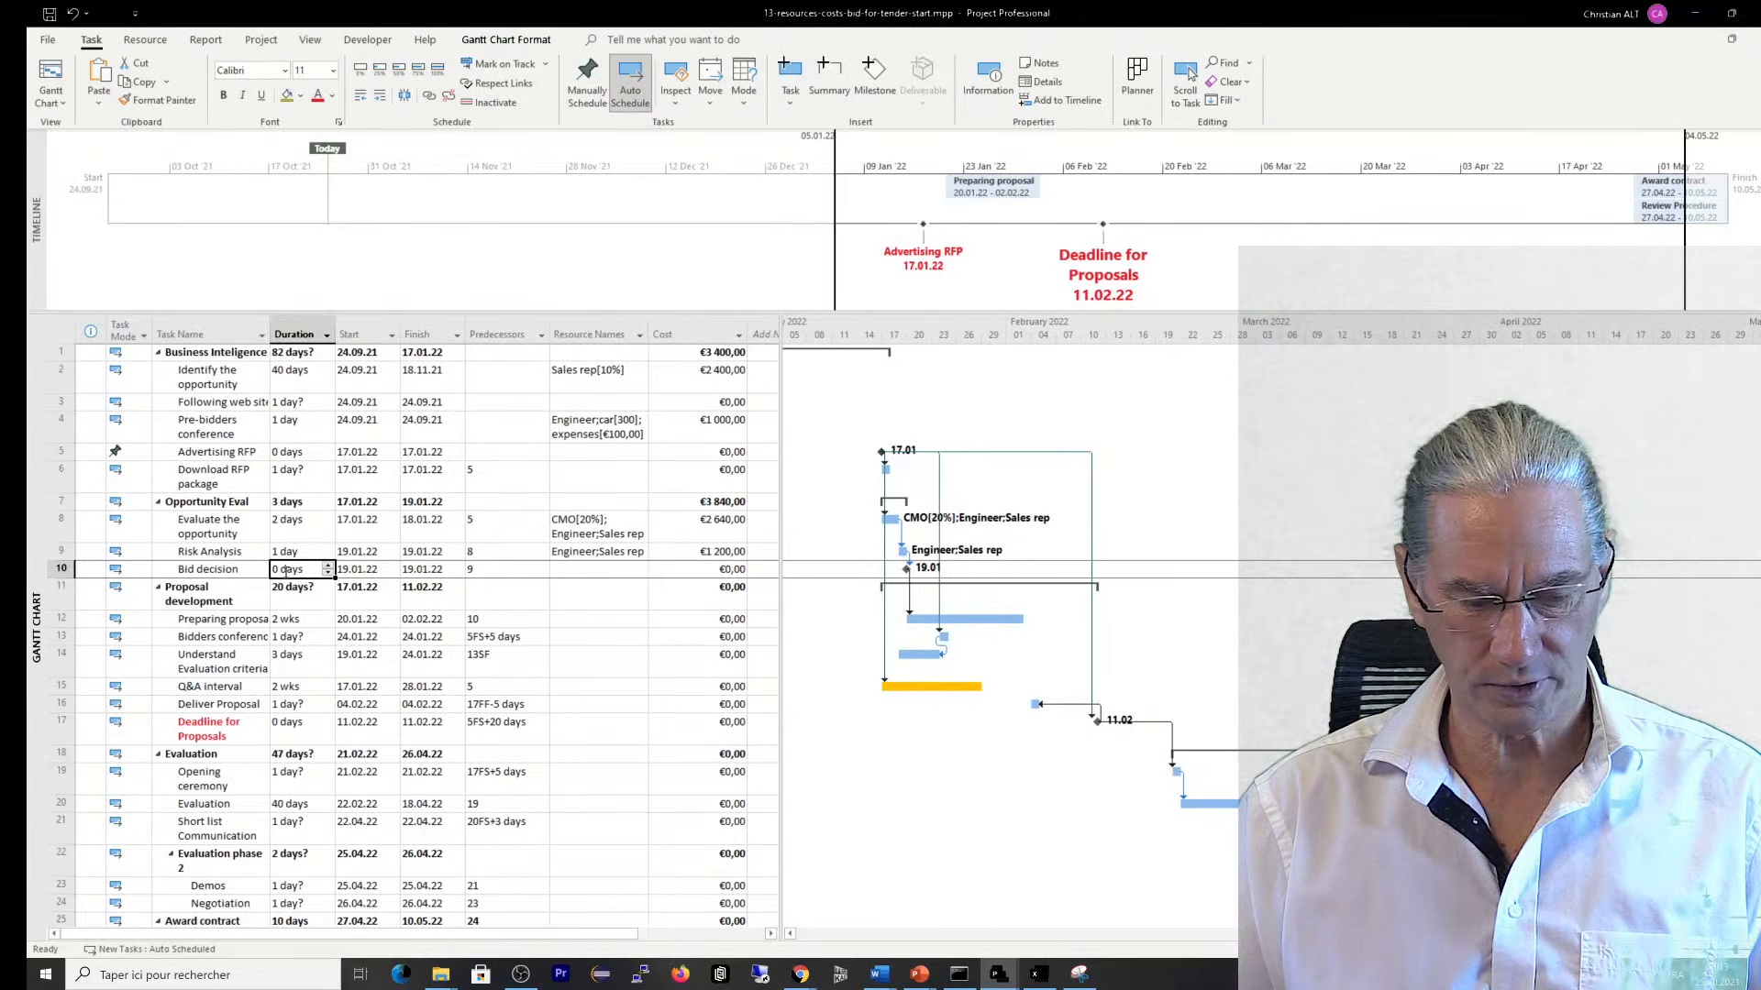
pyautogui.write('2')
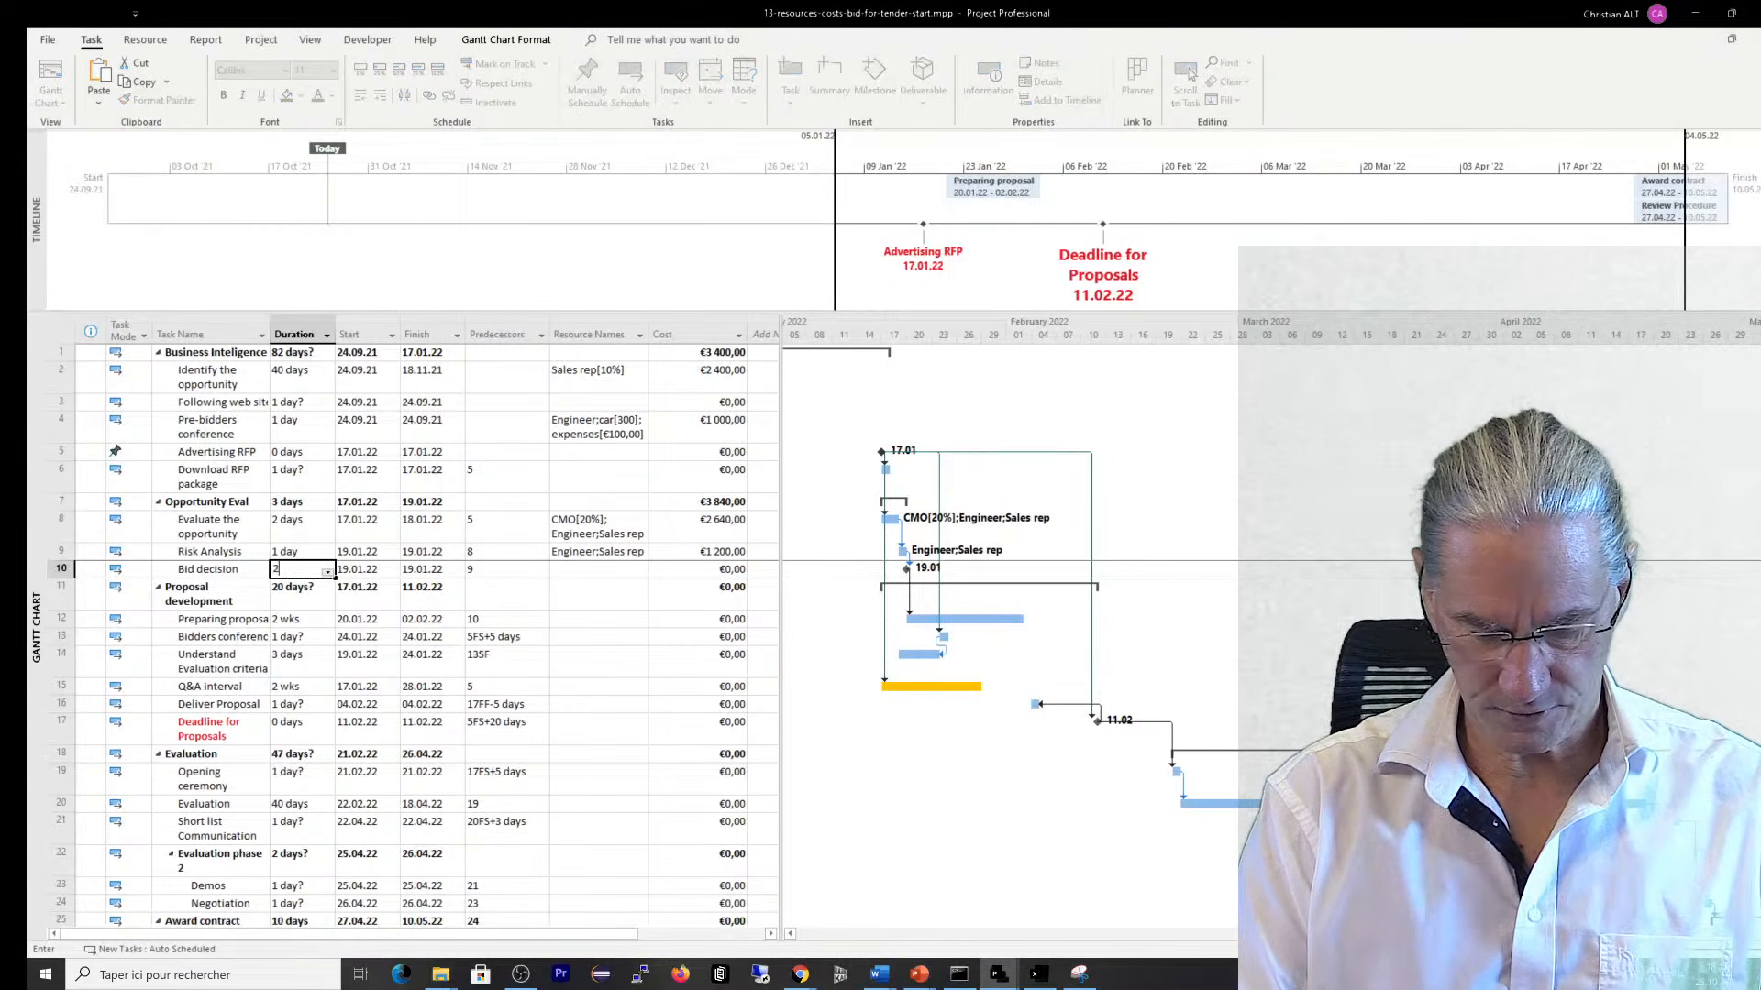
pyautogui.write(' hrs')
pyautogui.press('Return')
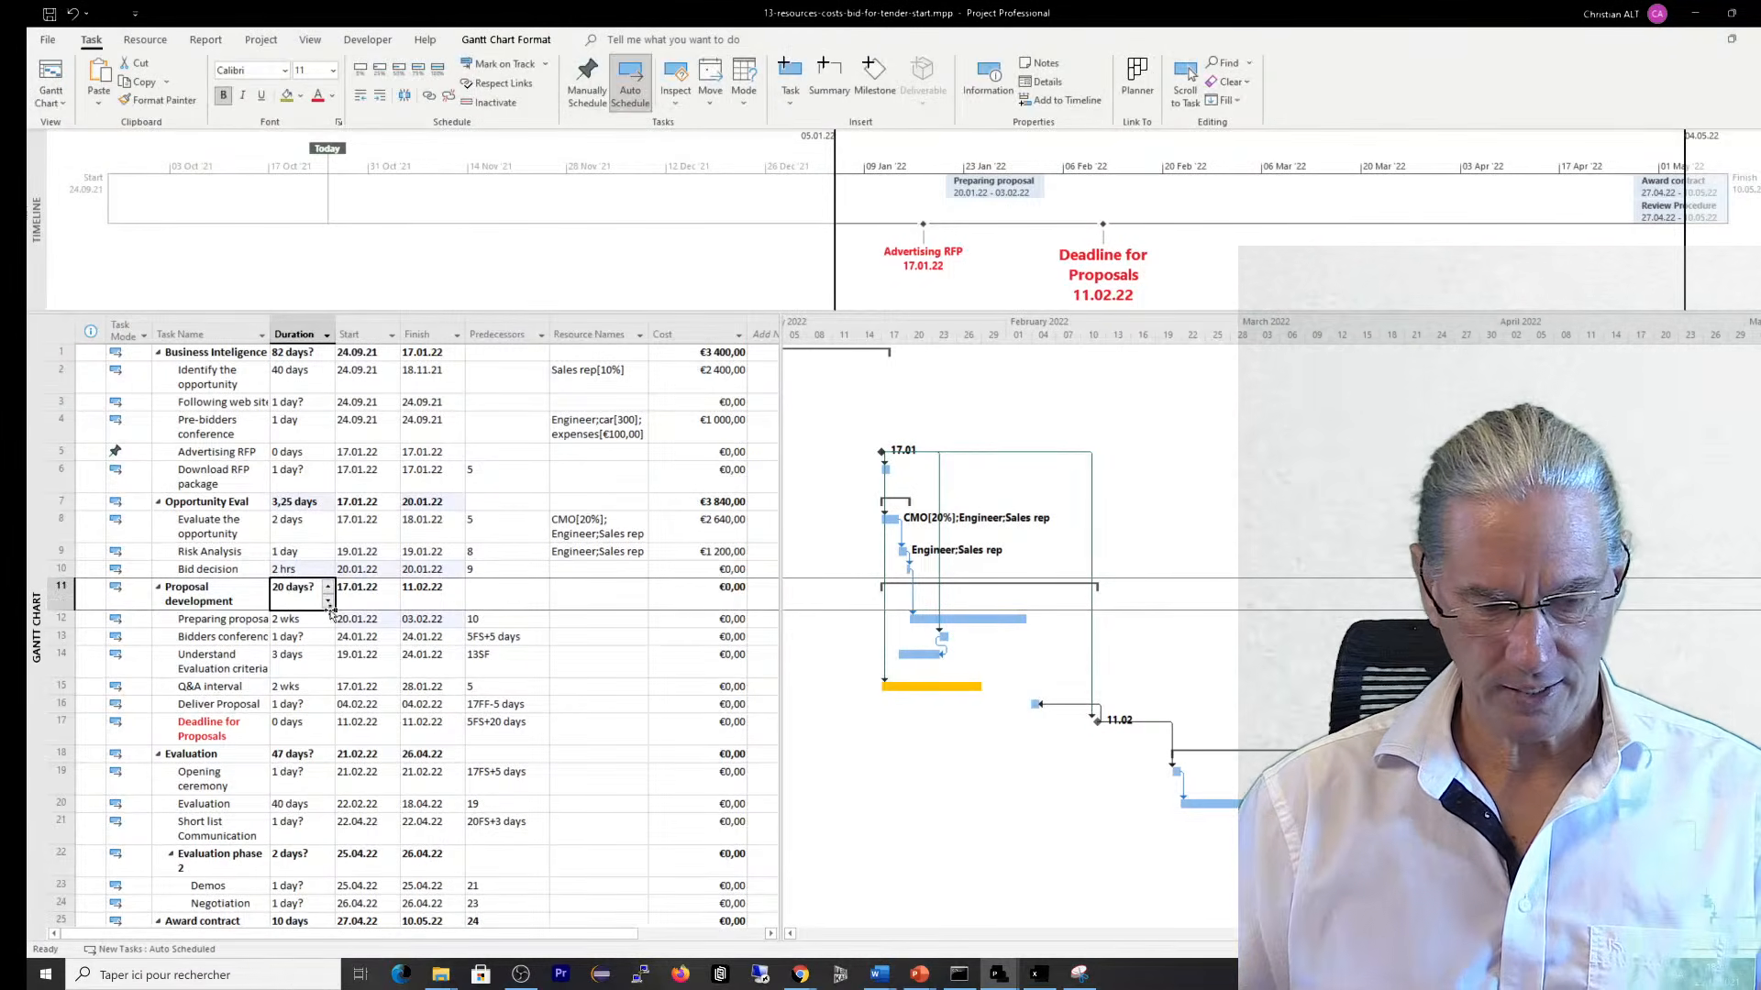
# Assign the CEO, CMO, Consultant, Engineer and Sales rep to the "Bid decision" task
pyautogui.click(596, 571)
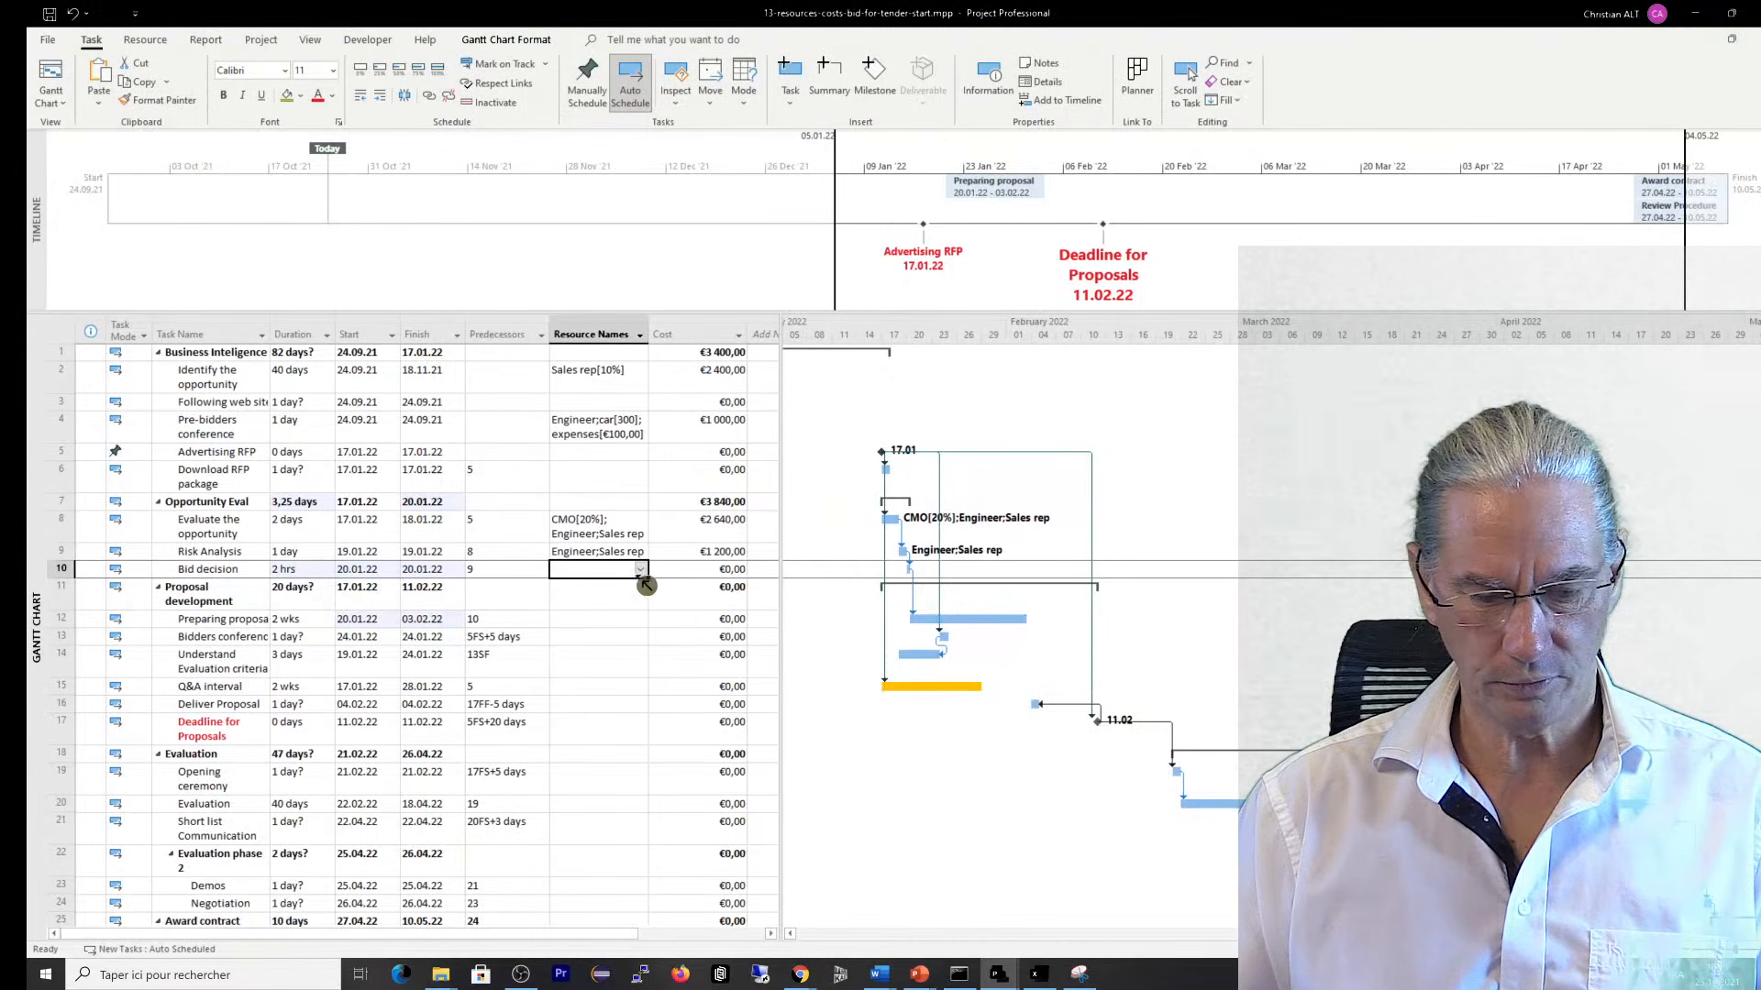
pyautogui.click(642, 573)
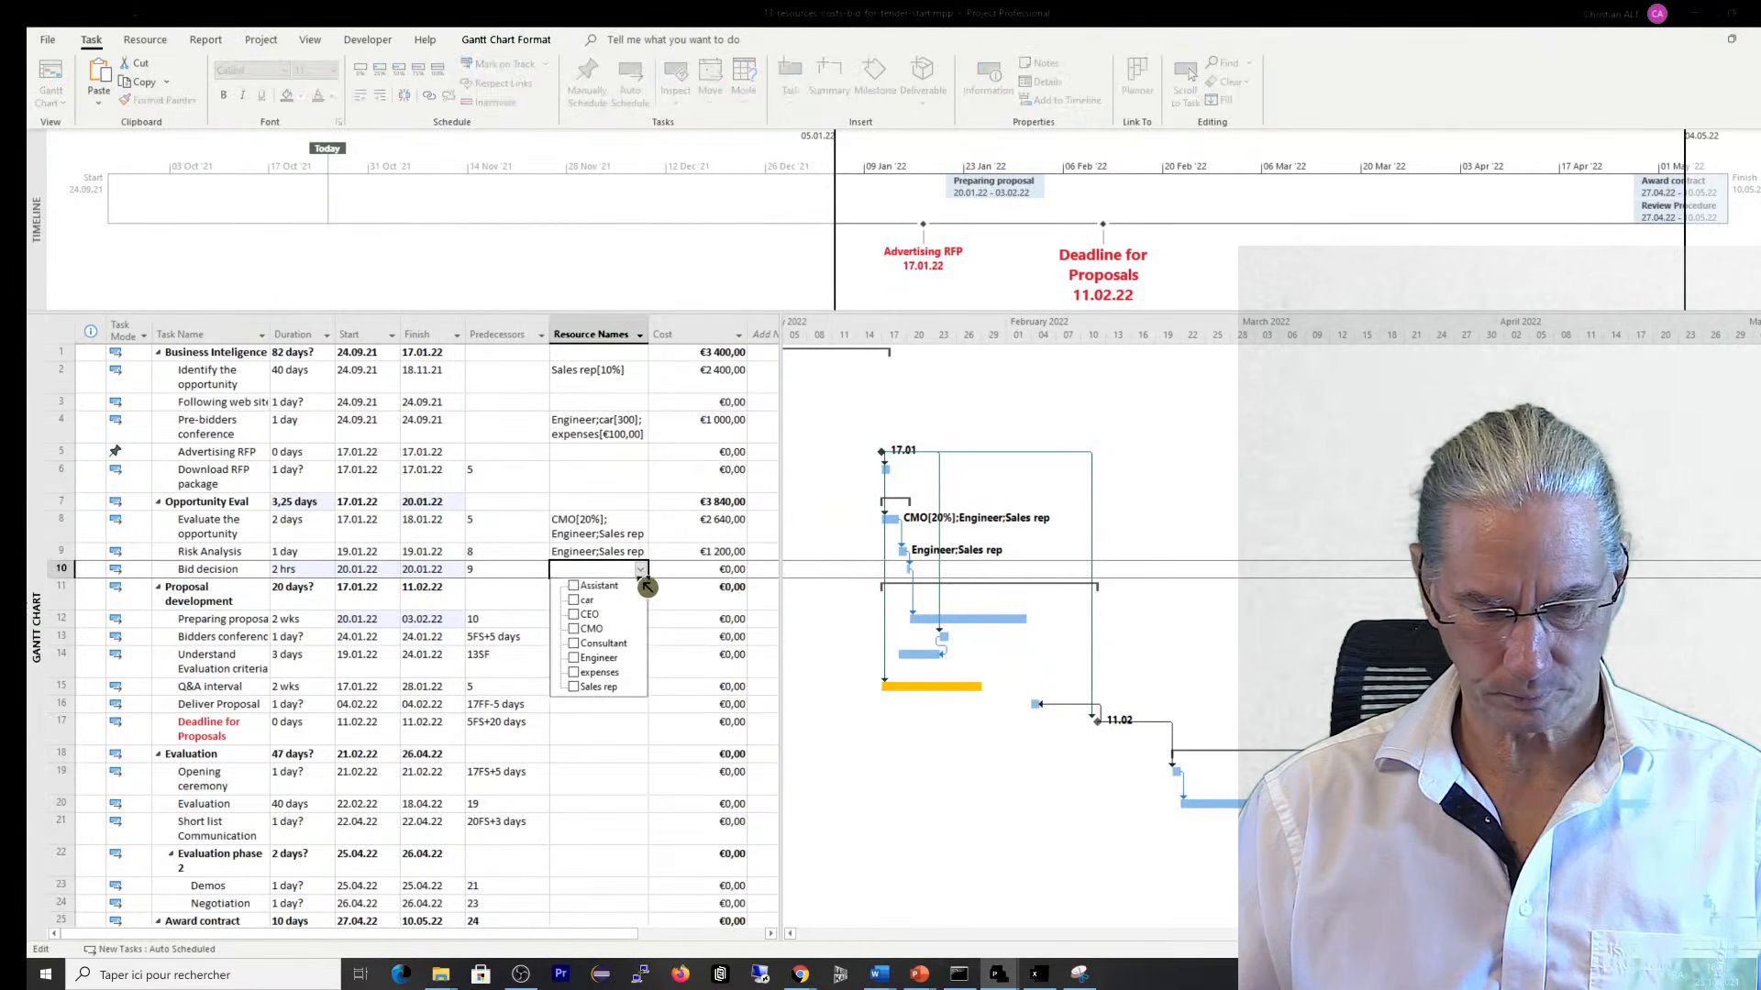
pyautogui.click(575, 616)
pyautogui.click(575, 629)
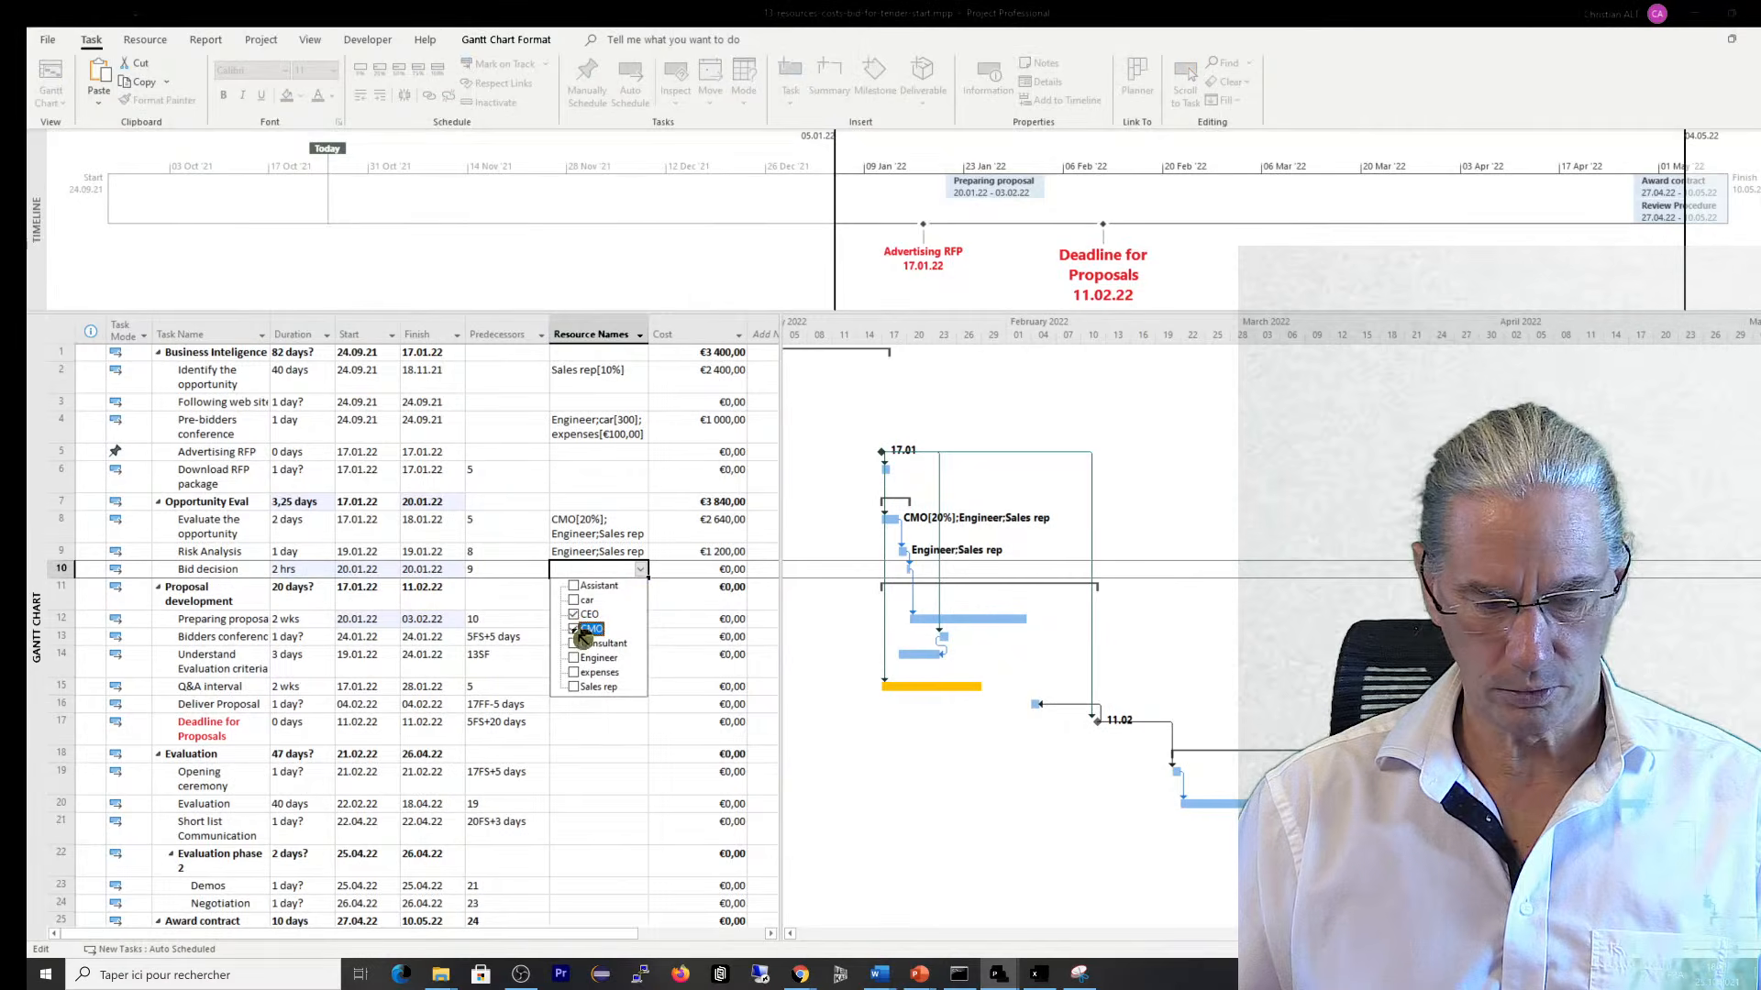
pyautogui.click(574, 657)
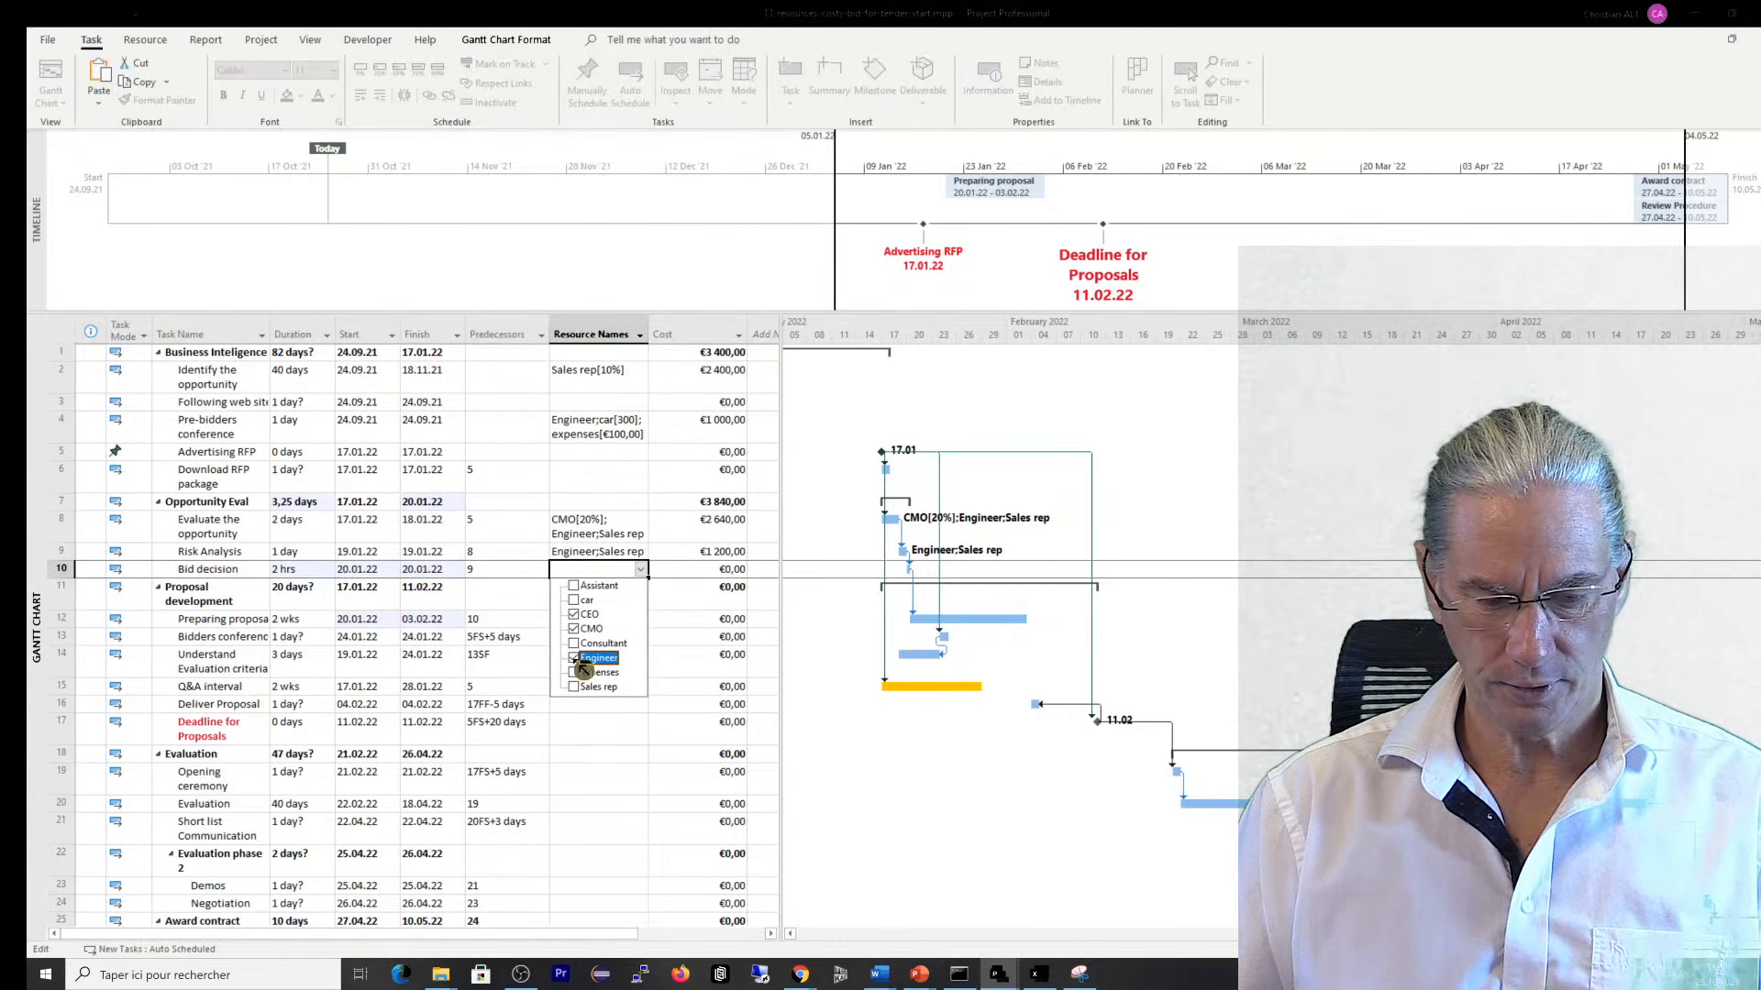
pyautogui.click(574, 687)
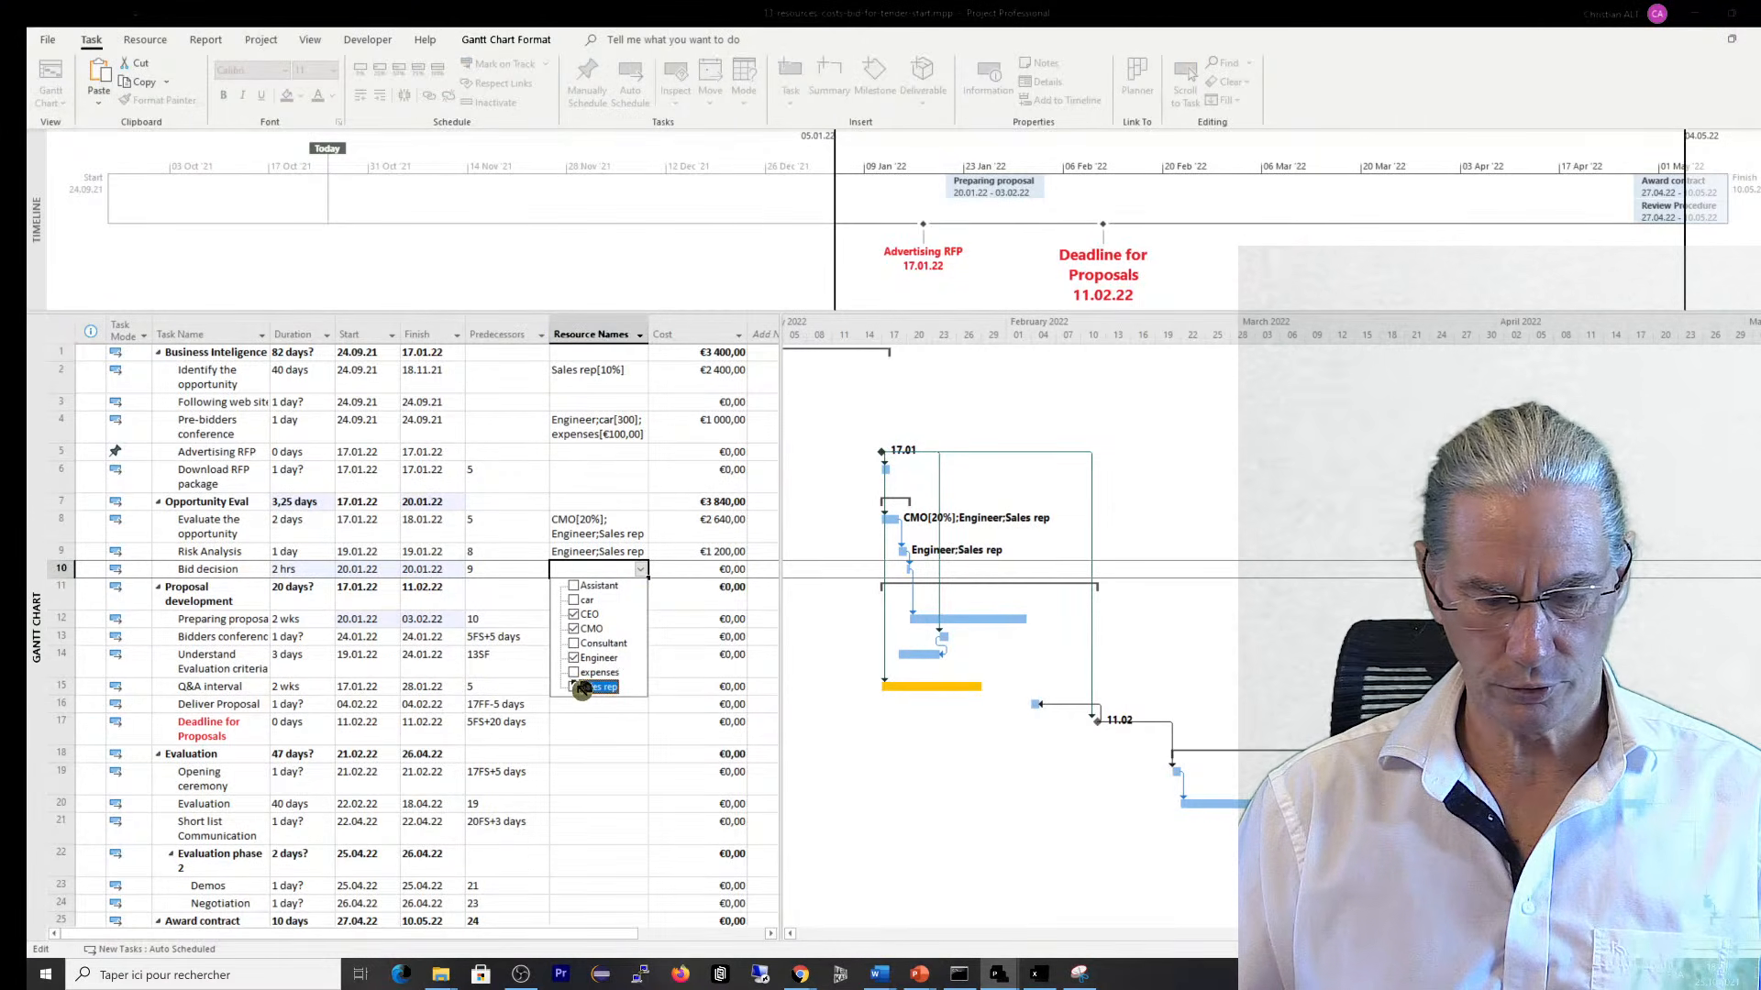
pyautogui.click(575, 643)
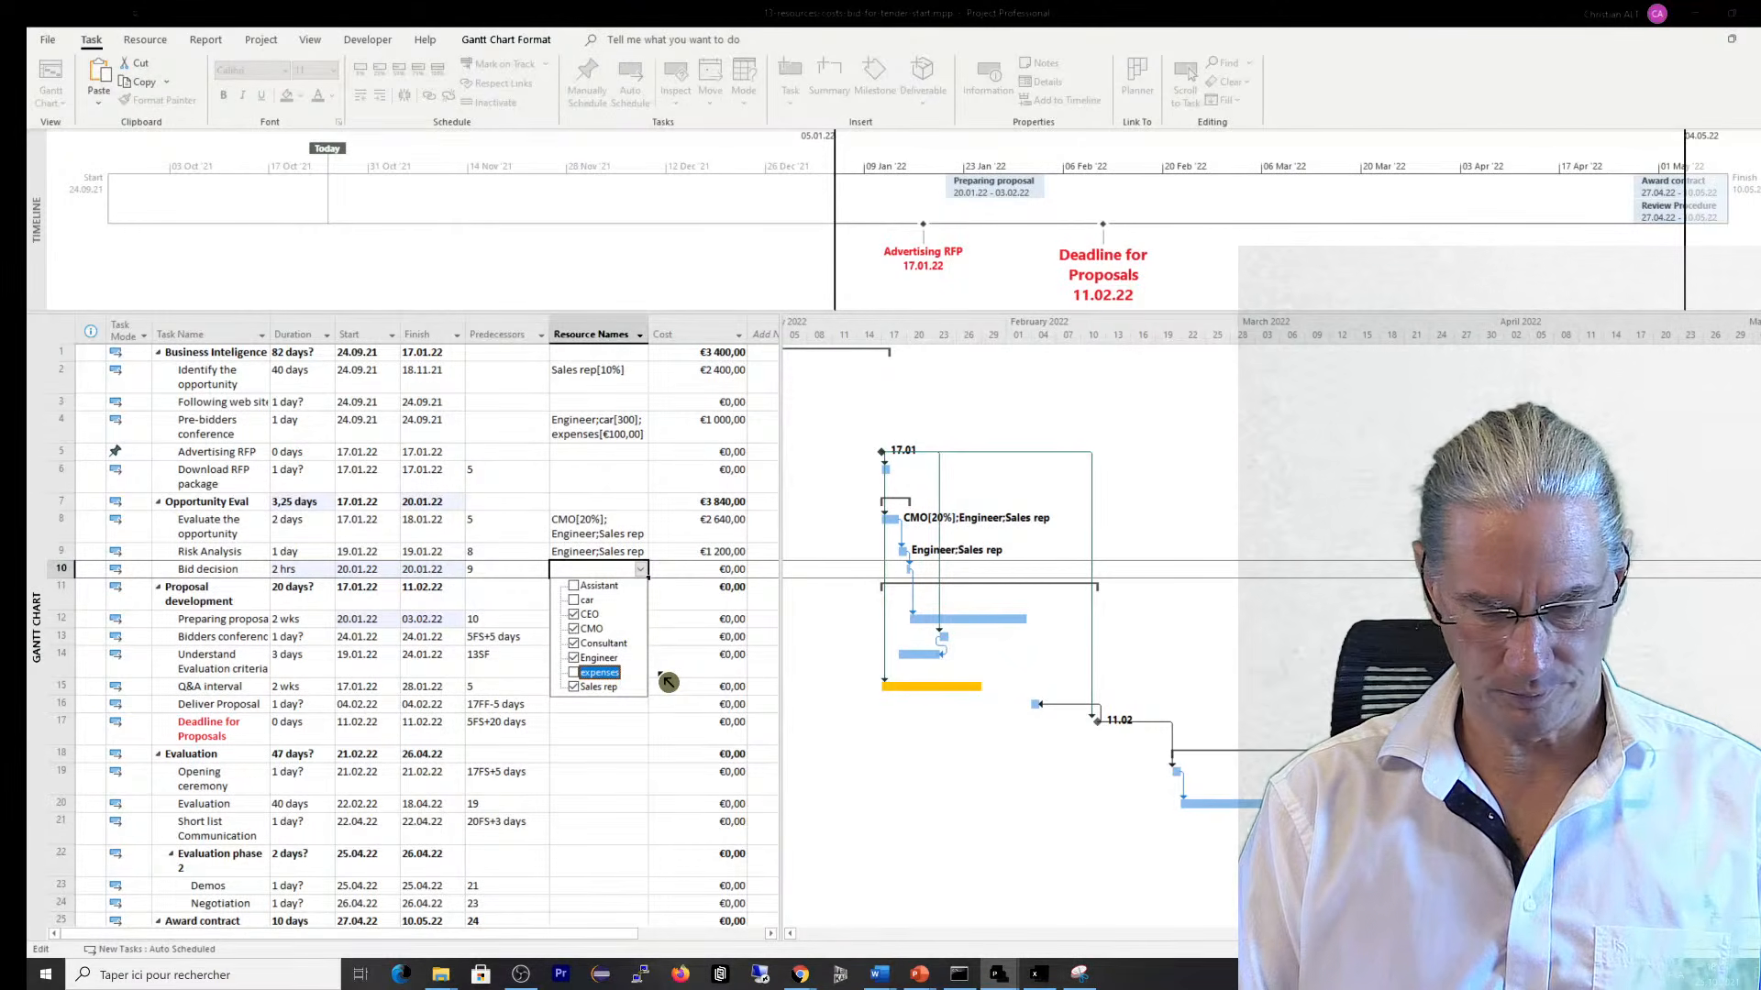
pyautogui.click(668, 683)
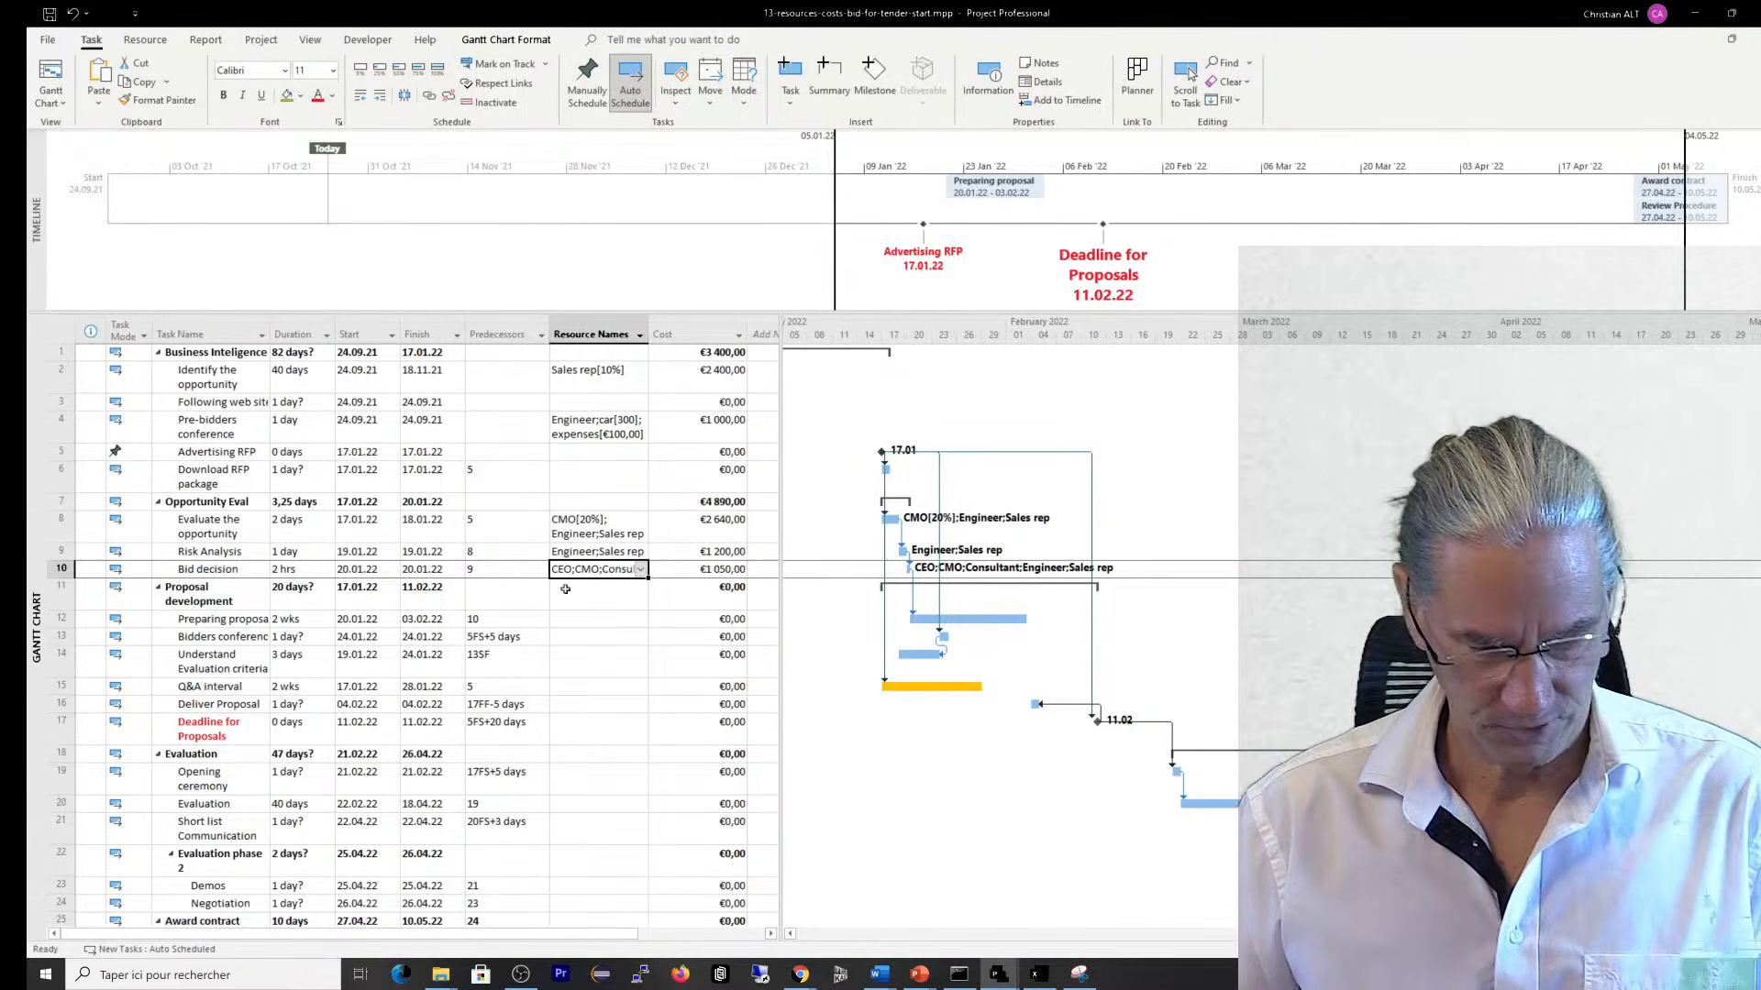
# Assign the Engineer and Sales rep to the "Preparing proposal" task
pyautogui.click(576, 620)
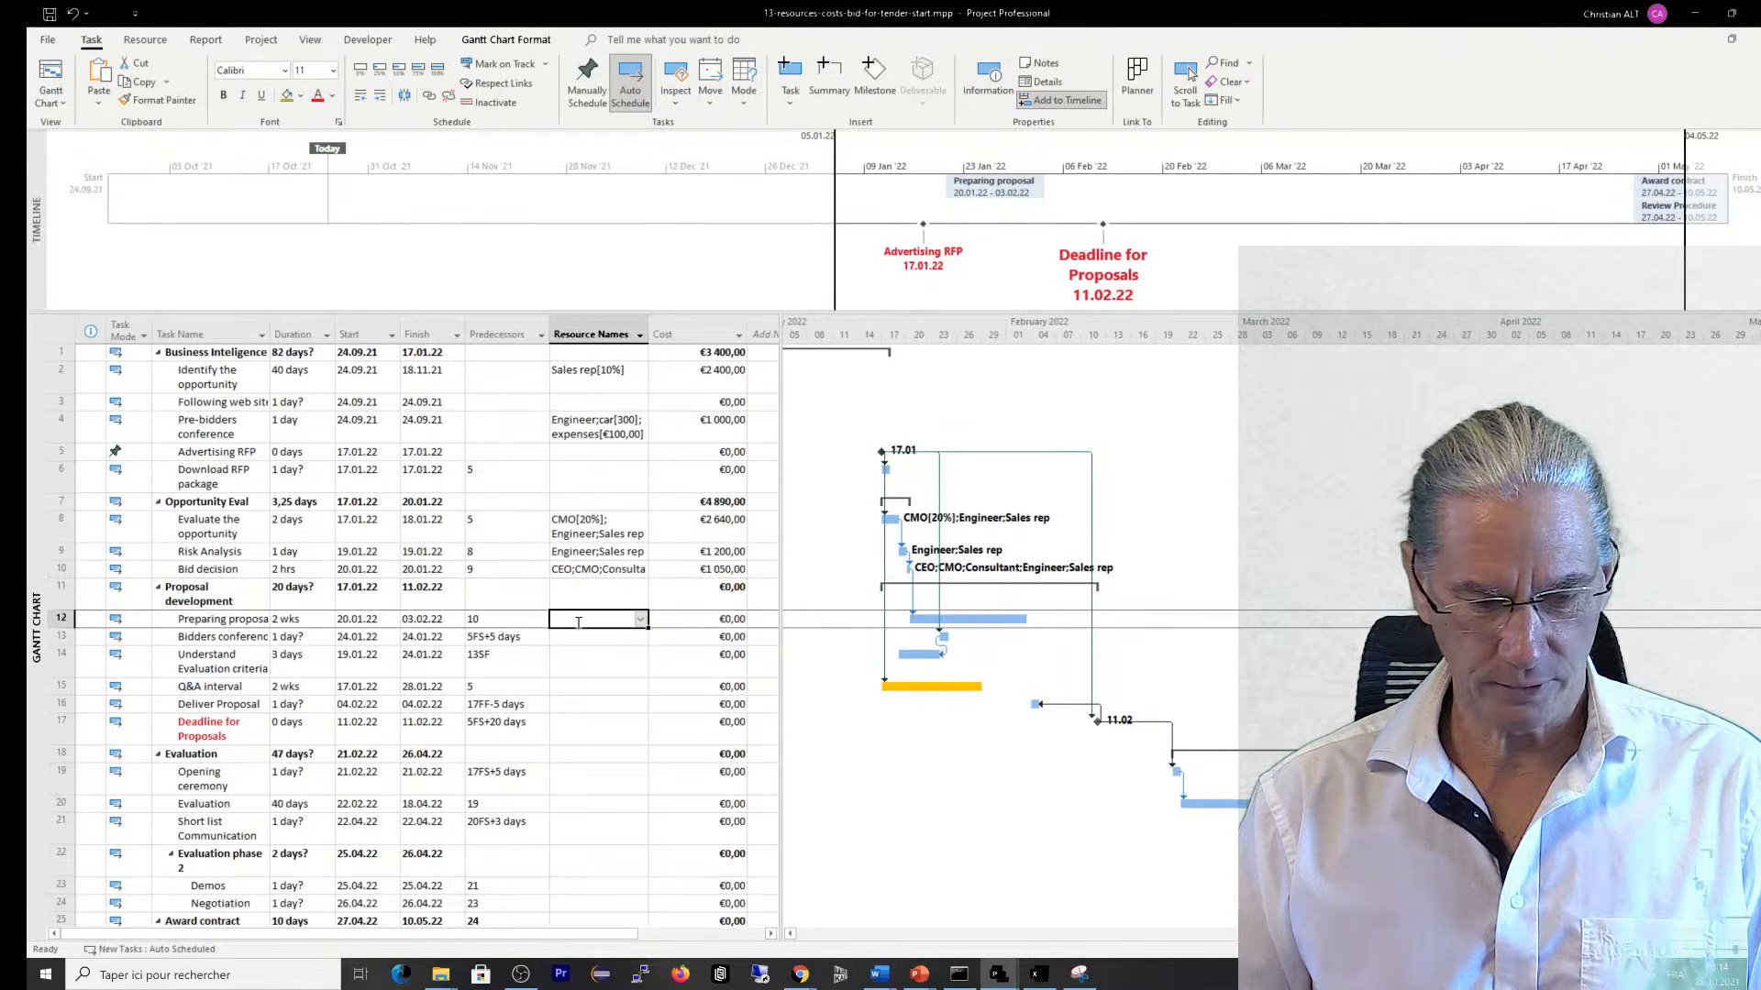
pyautogui.click(641, 624)
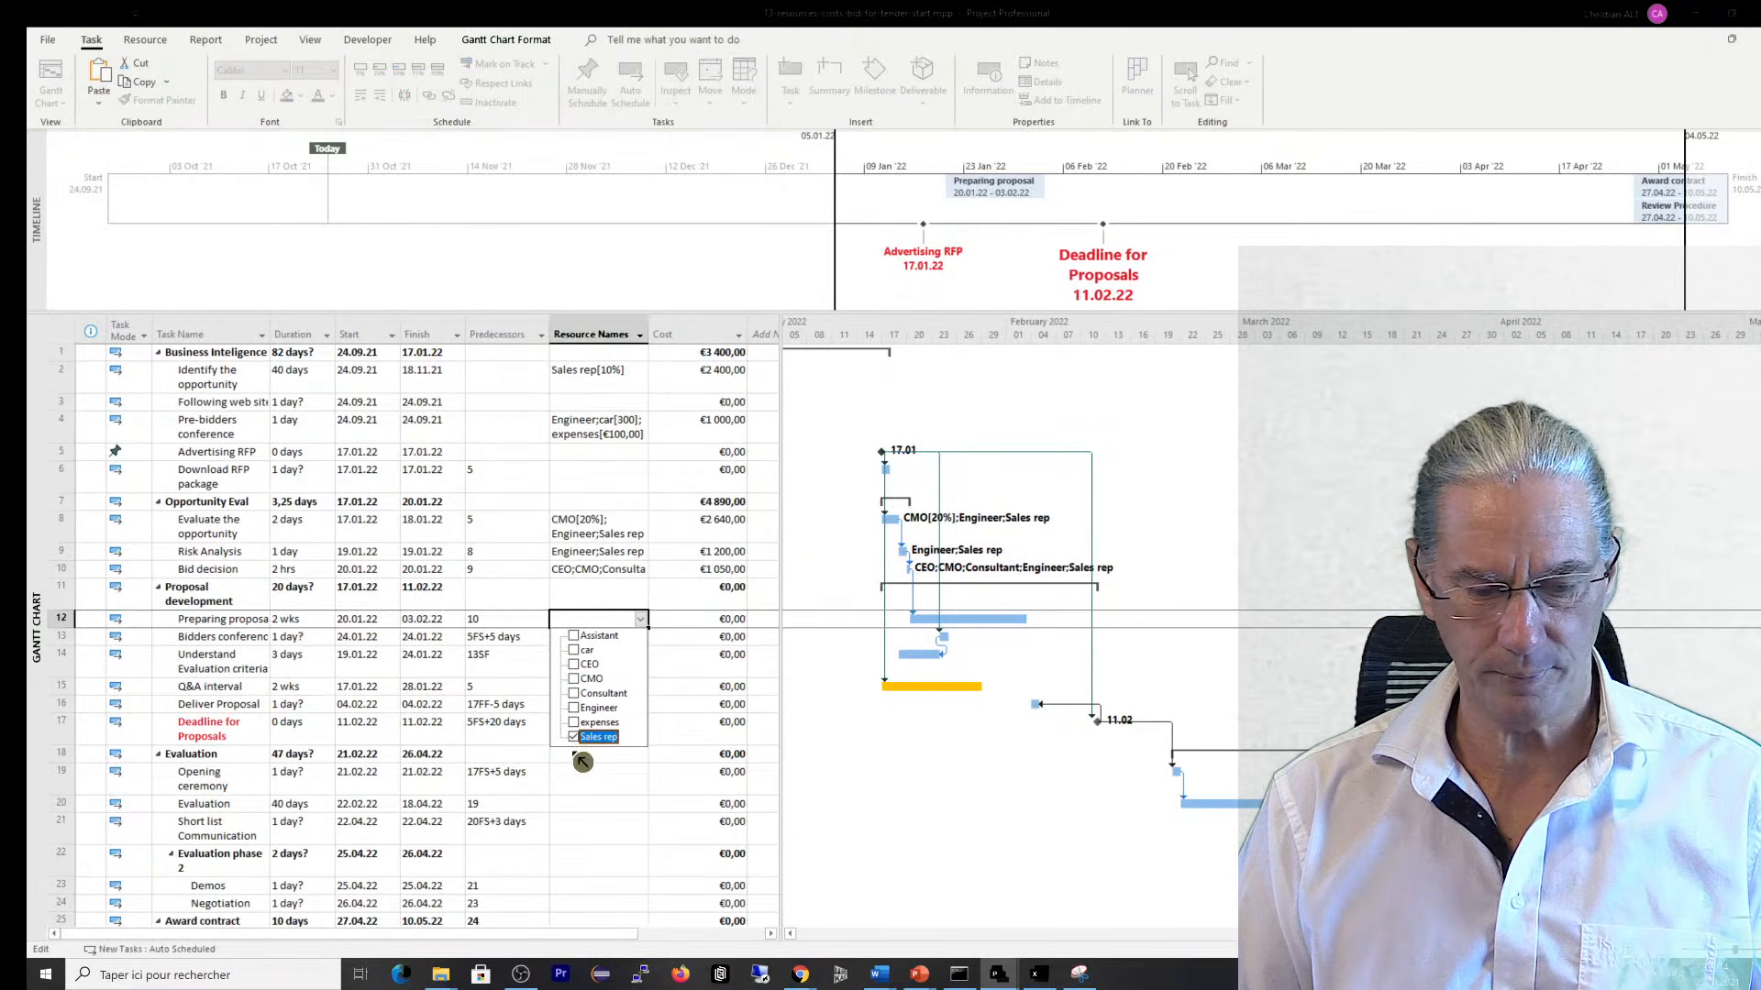
pyautogui.click(576, 709)
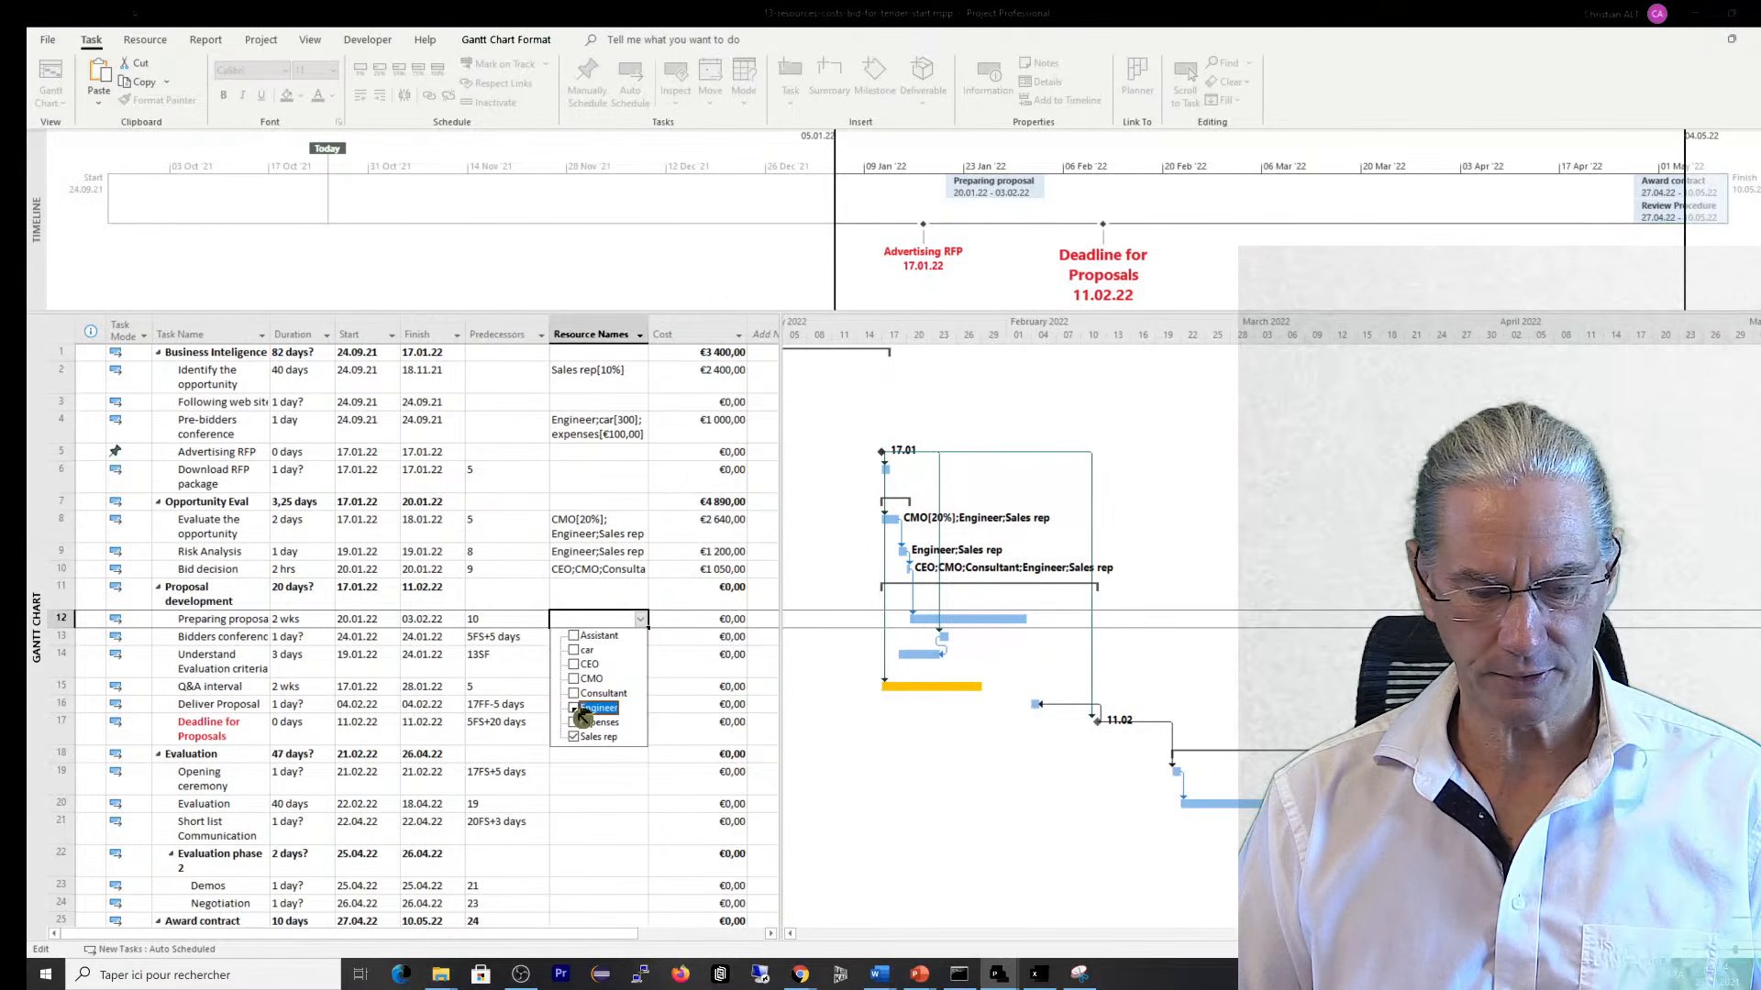
pyautogui.click(596, 773)
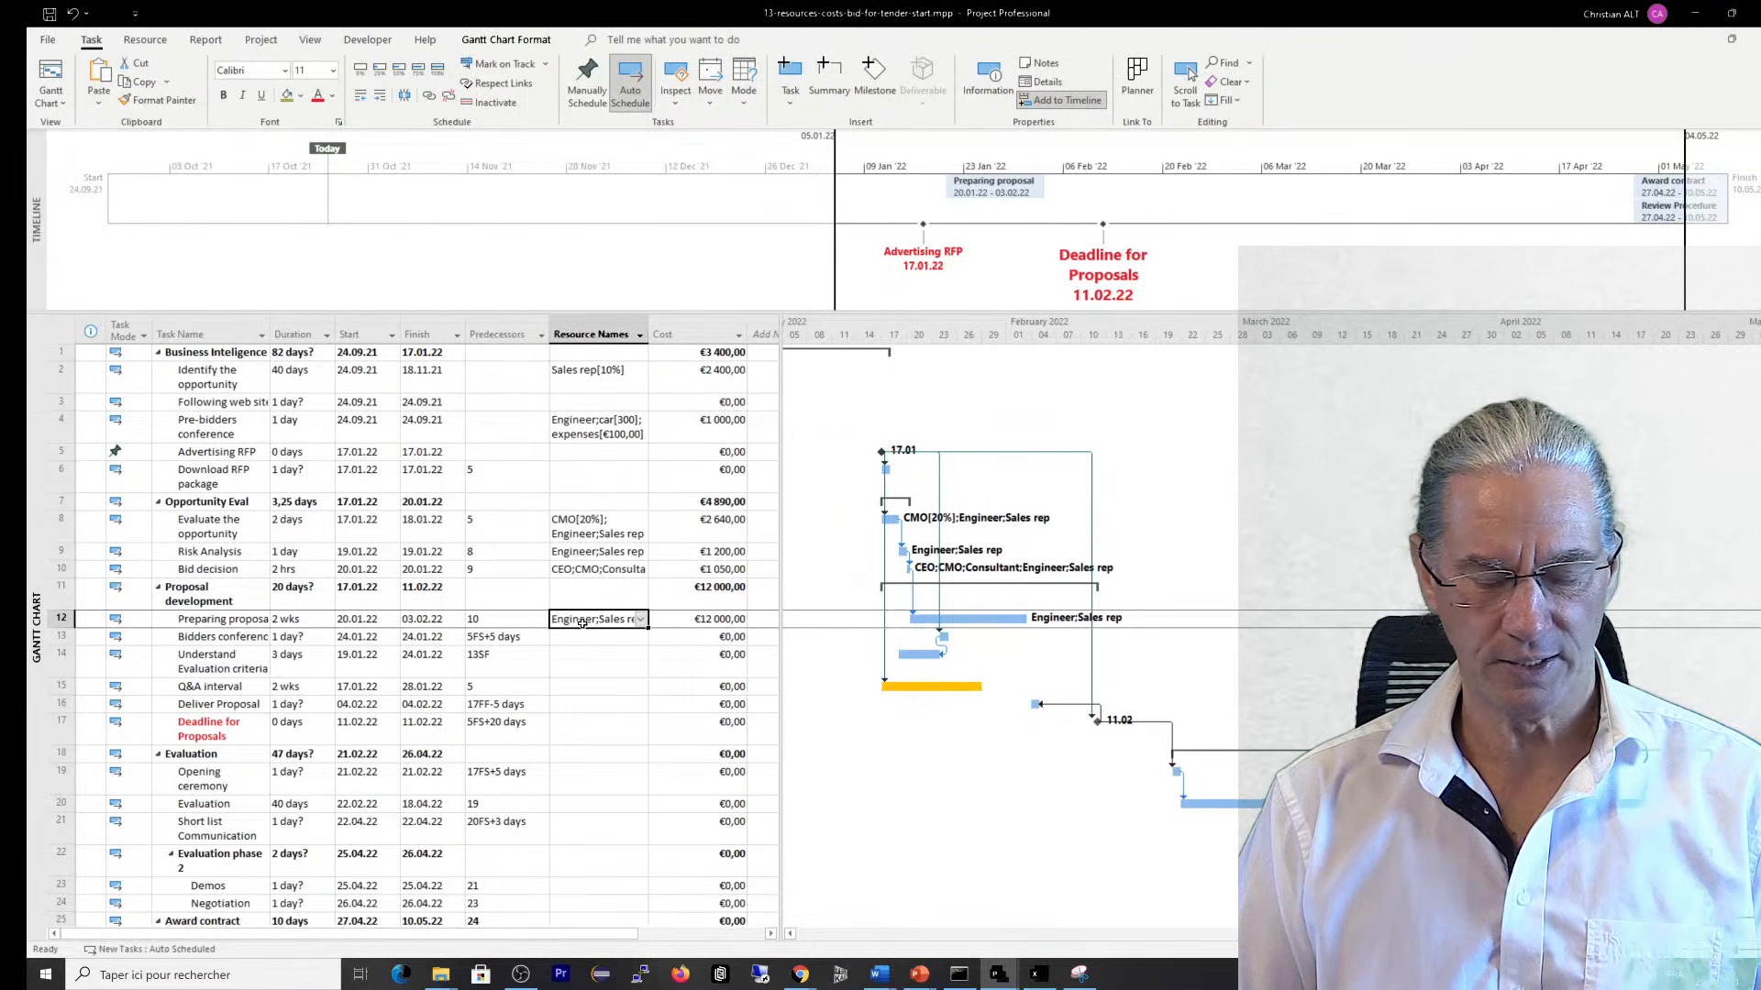
# Set the units of both the Sales rep and the Engineer to 50% on the "Preparing proposal" task and apply the changes
pyautogui.click(255, 621)
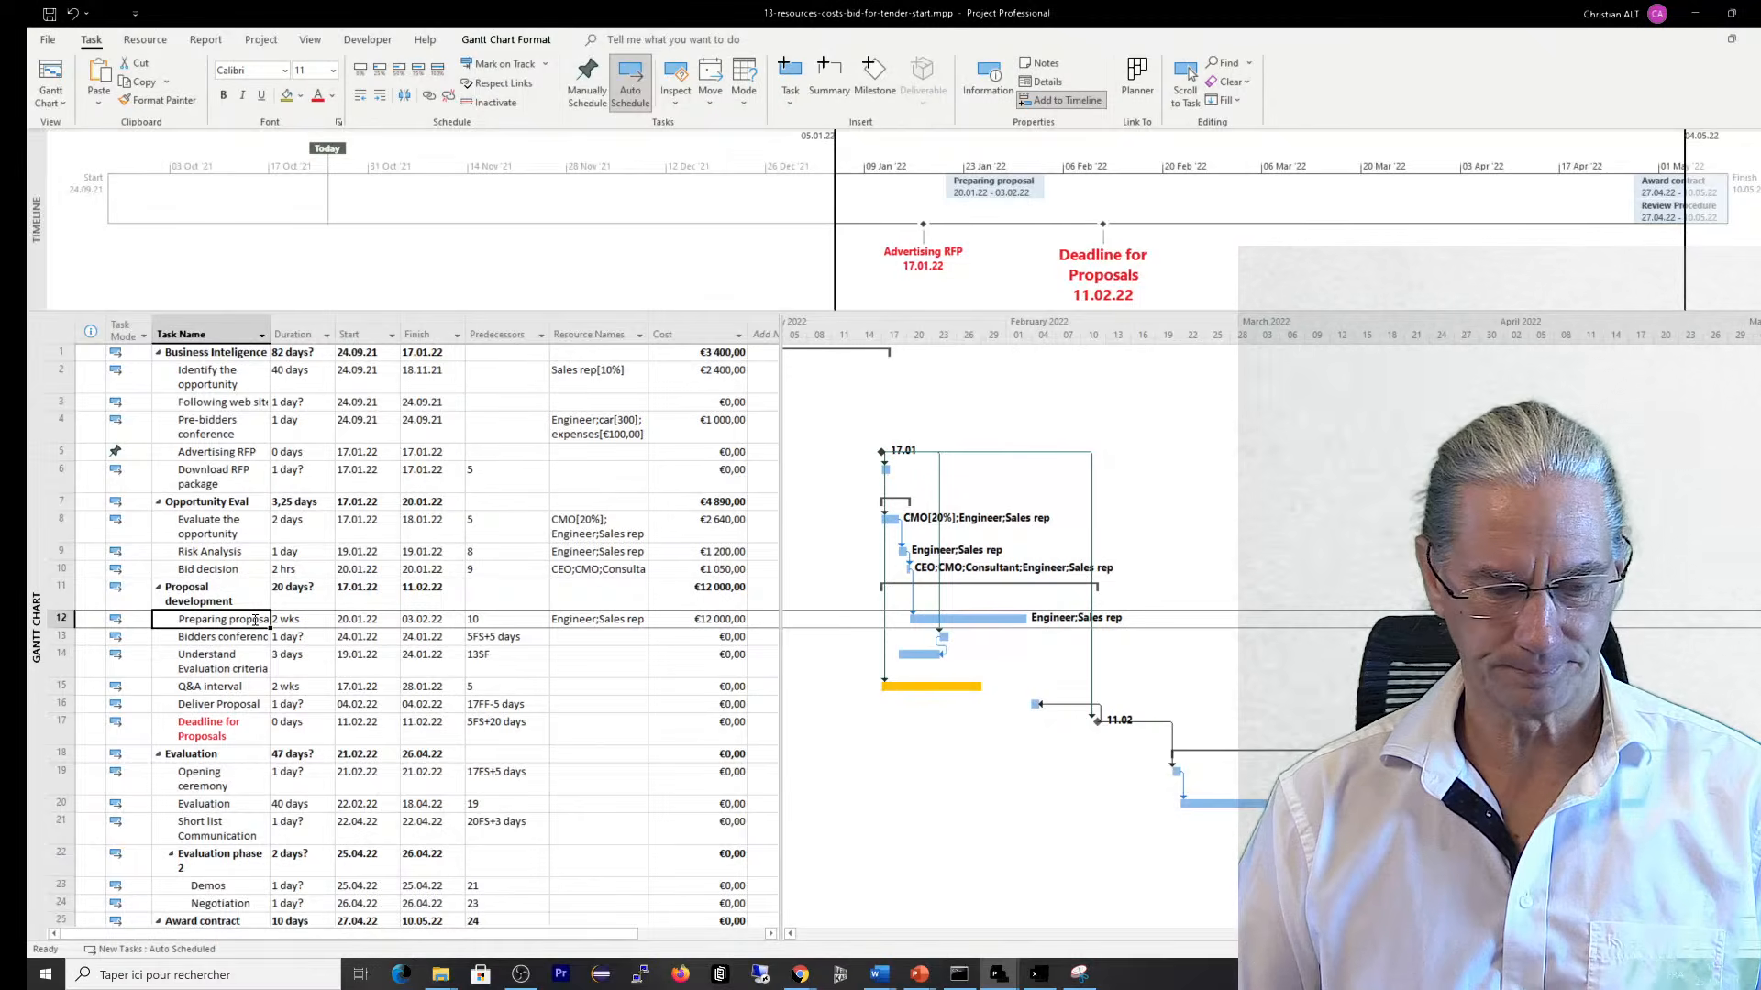
pyautogui.doubleClick(255, 621)
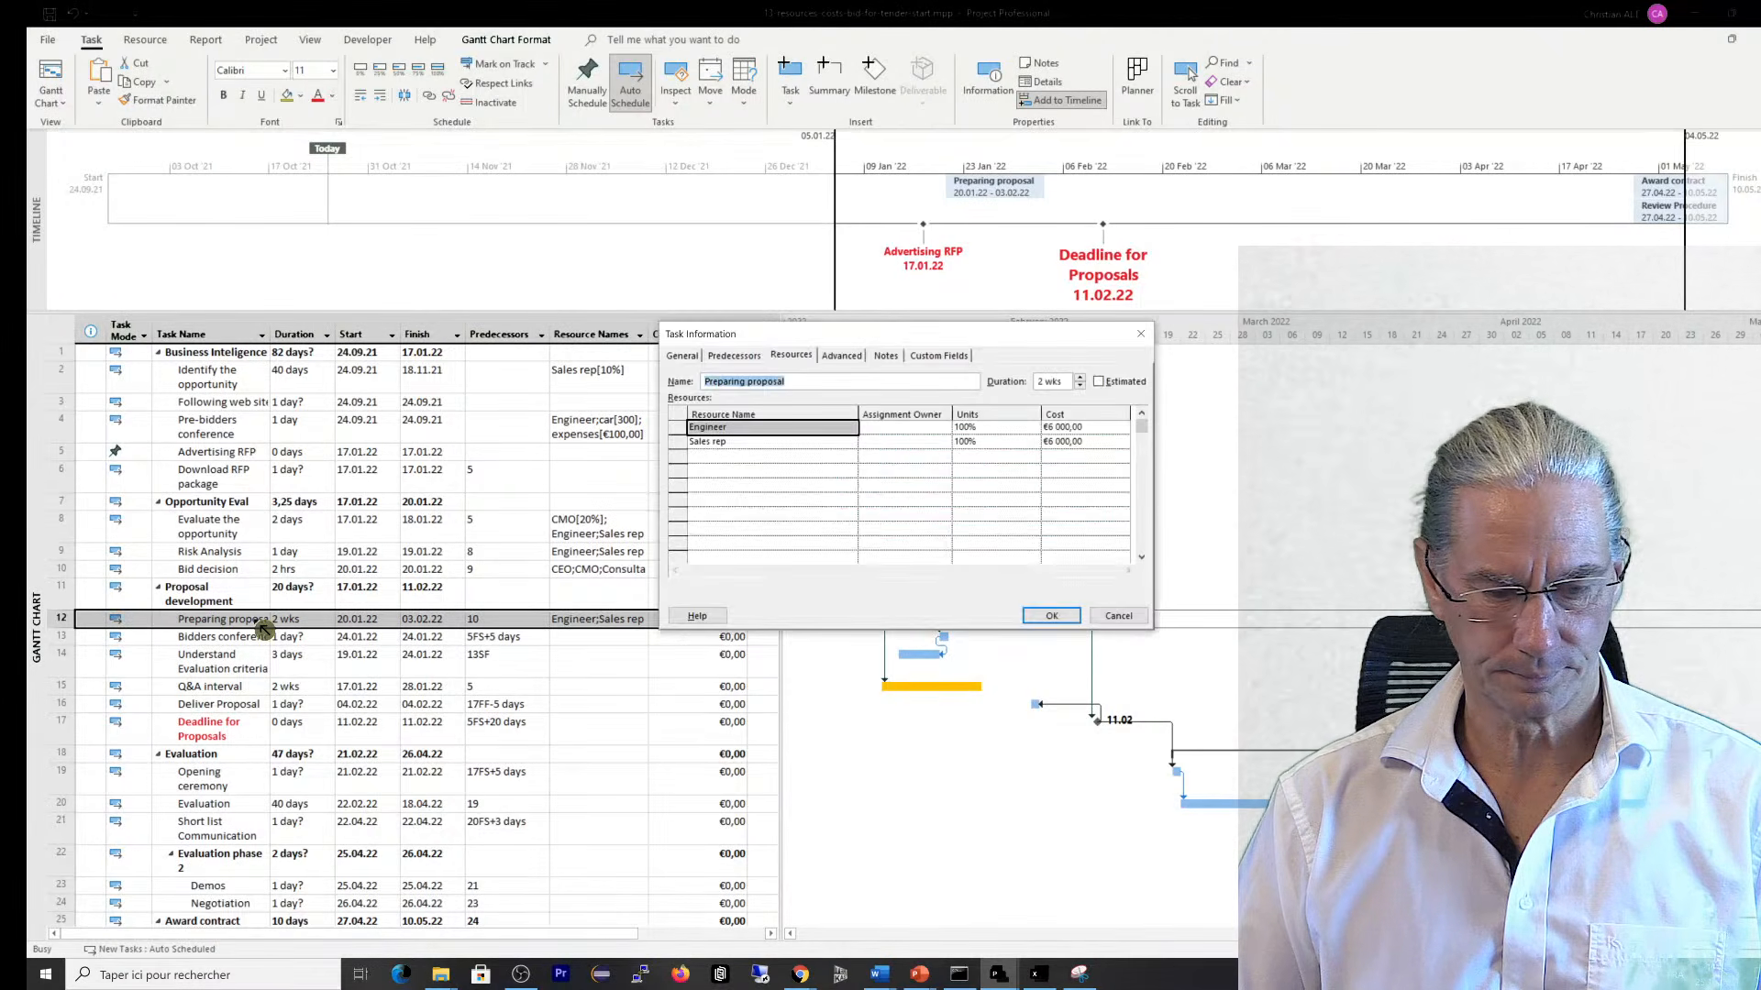
pyautogui.click(966, 444)
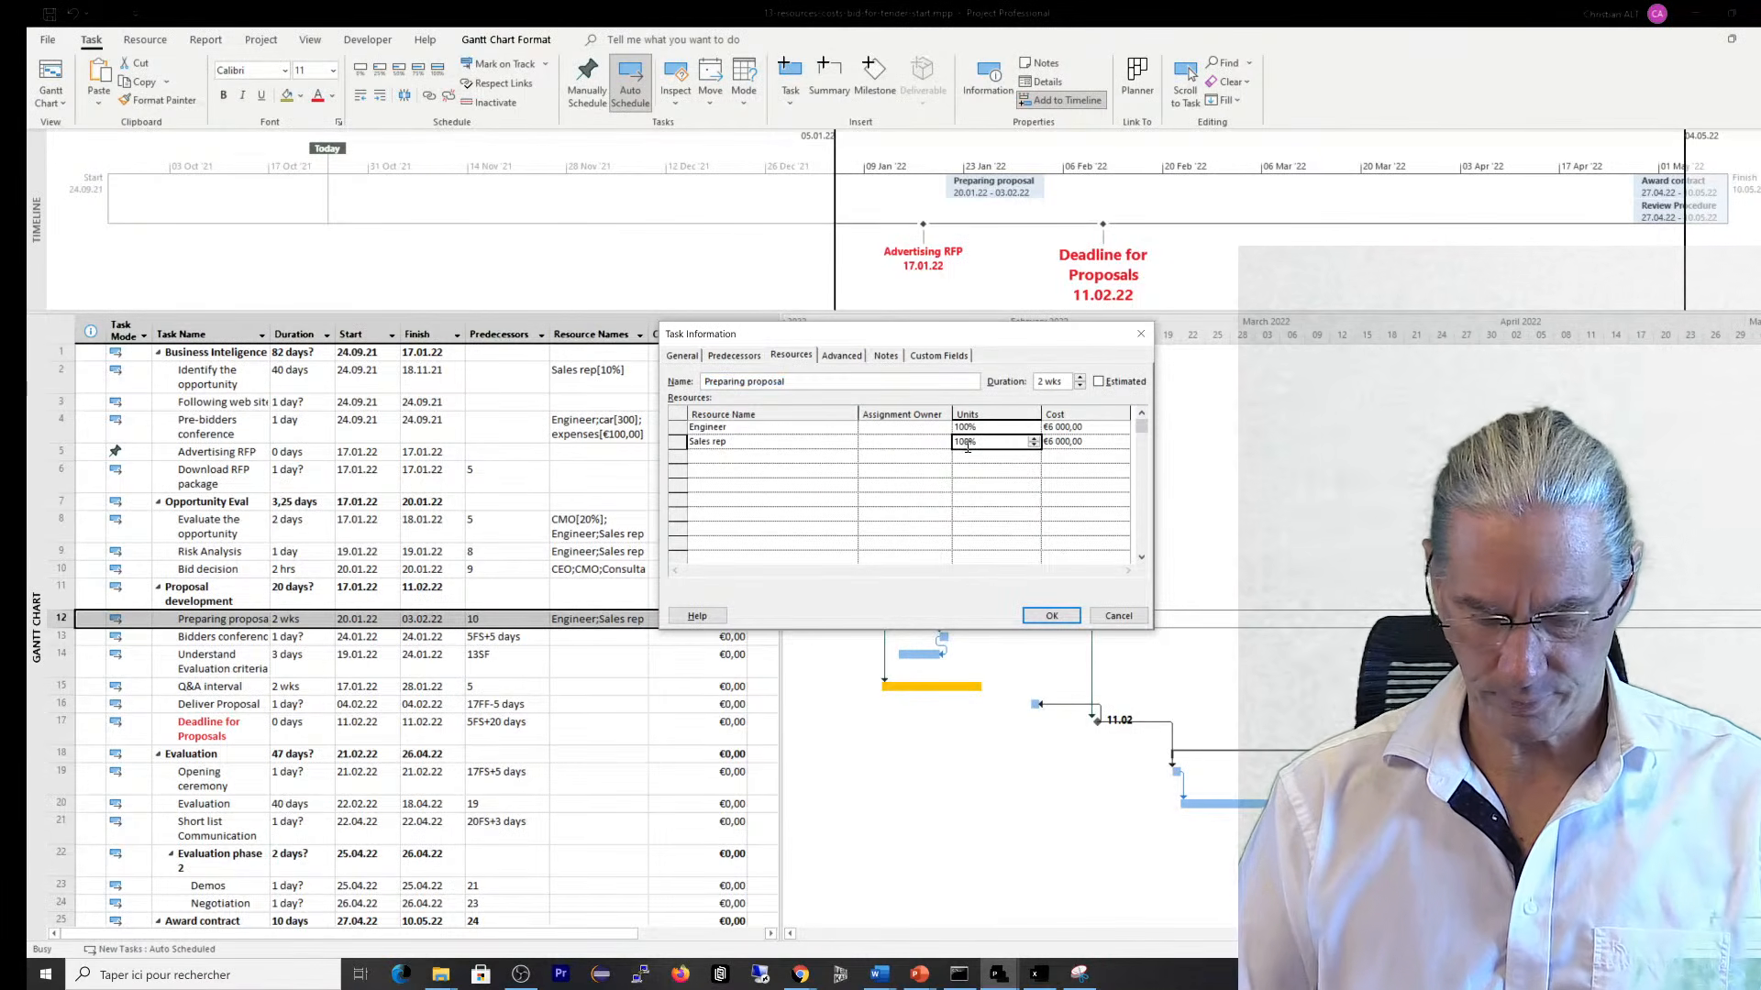
pyautogui.press('BackSpace')
pyautogui.write('50')
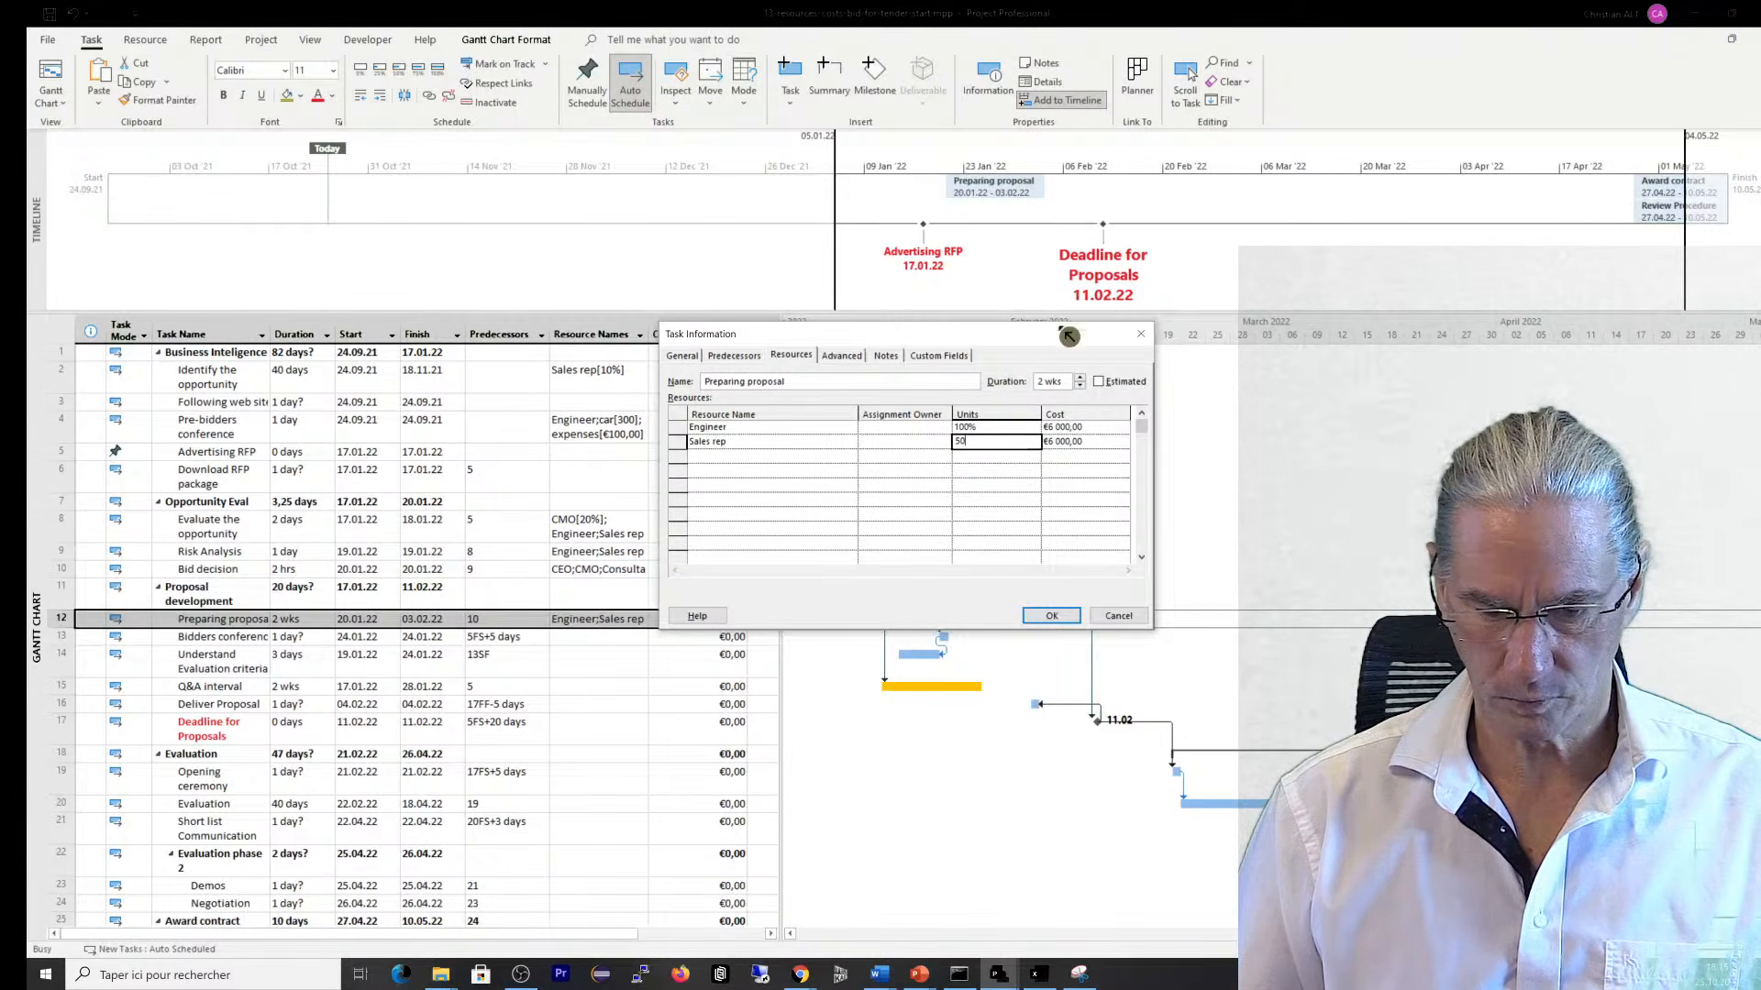
pyautogui.click(987, 430)
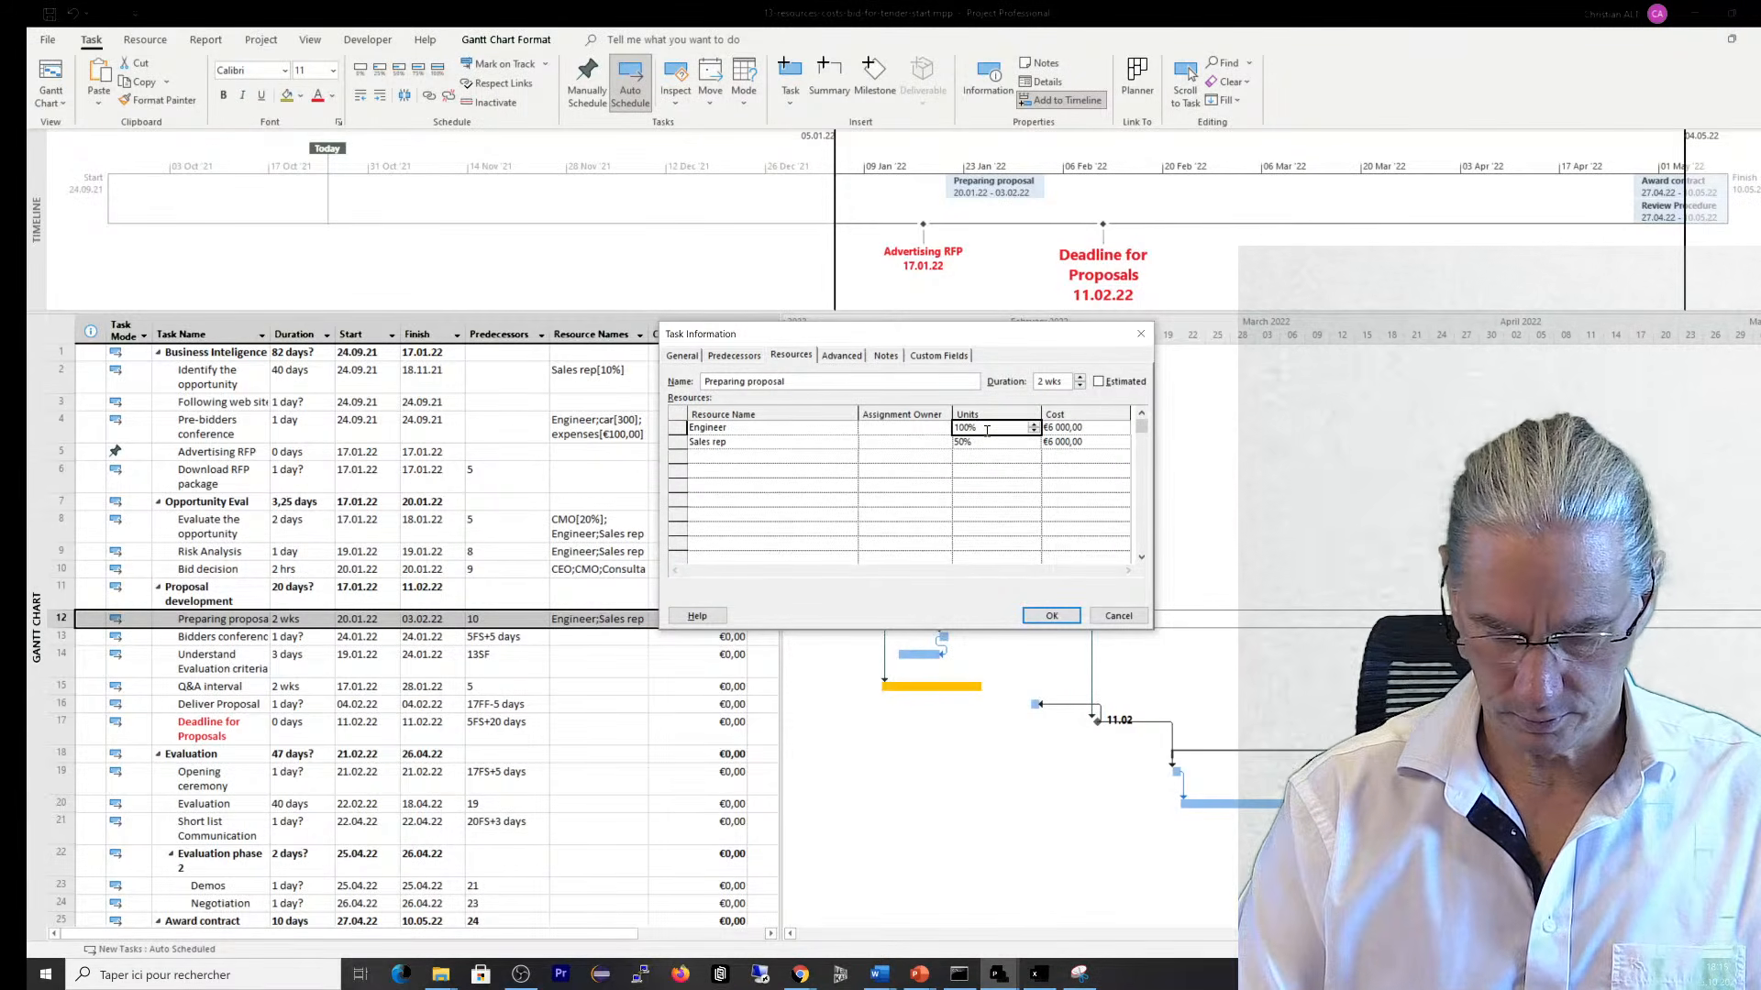
pyautogui.press('BackSpace')
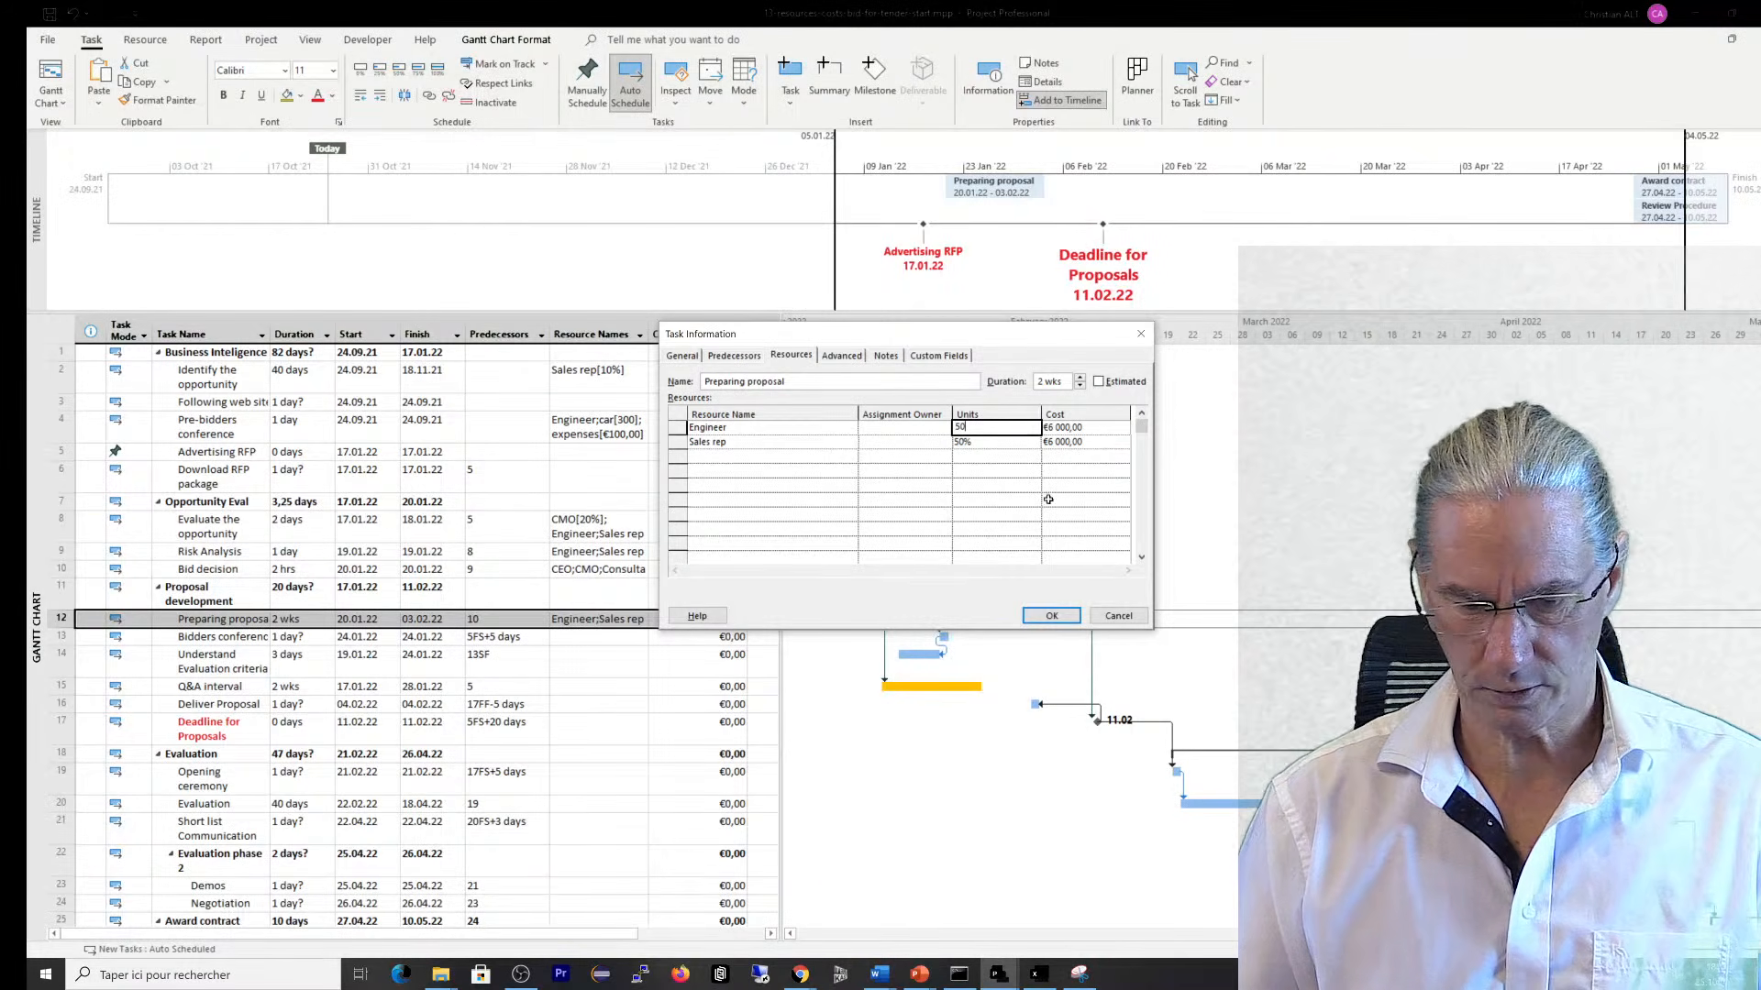
pyautogui.click(1071, 619)
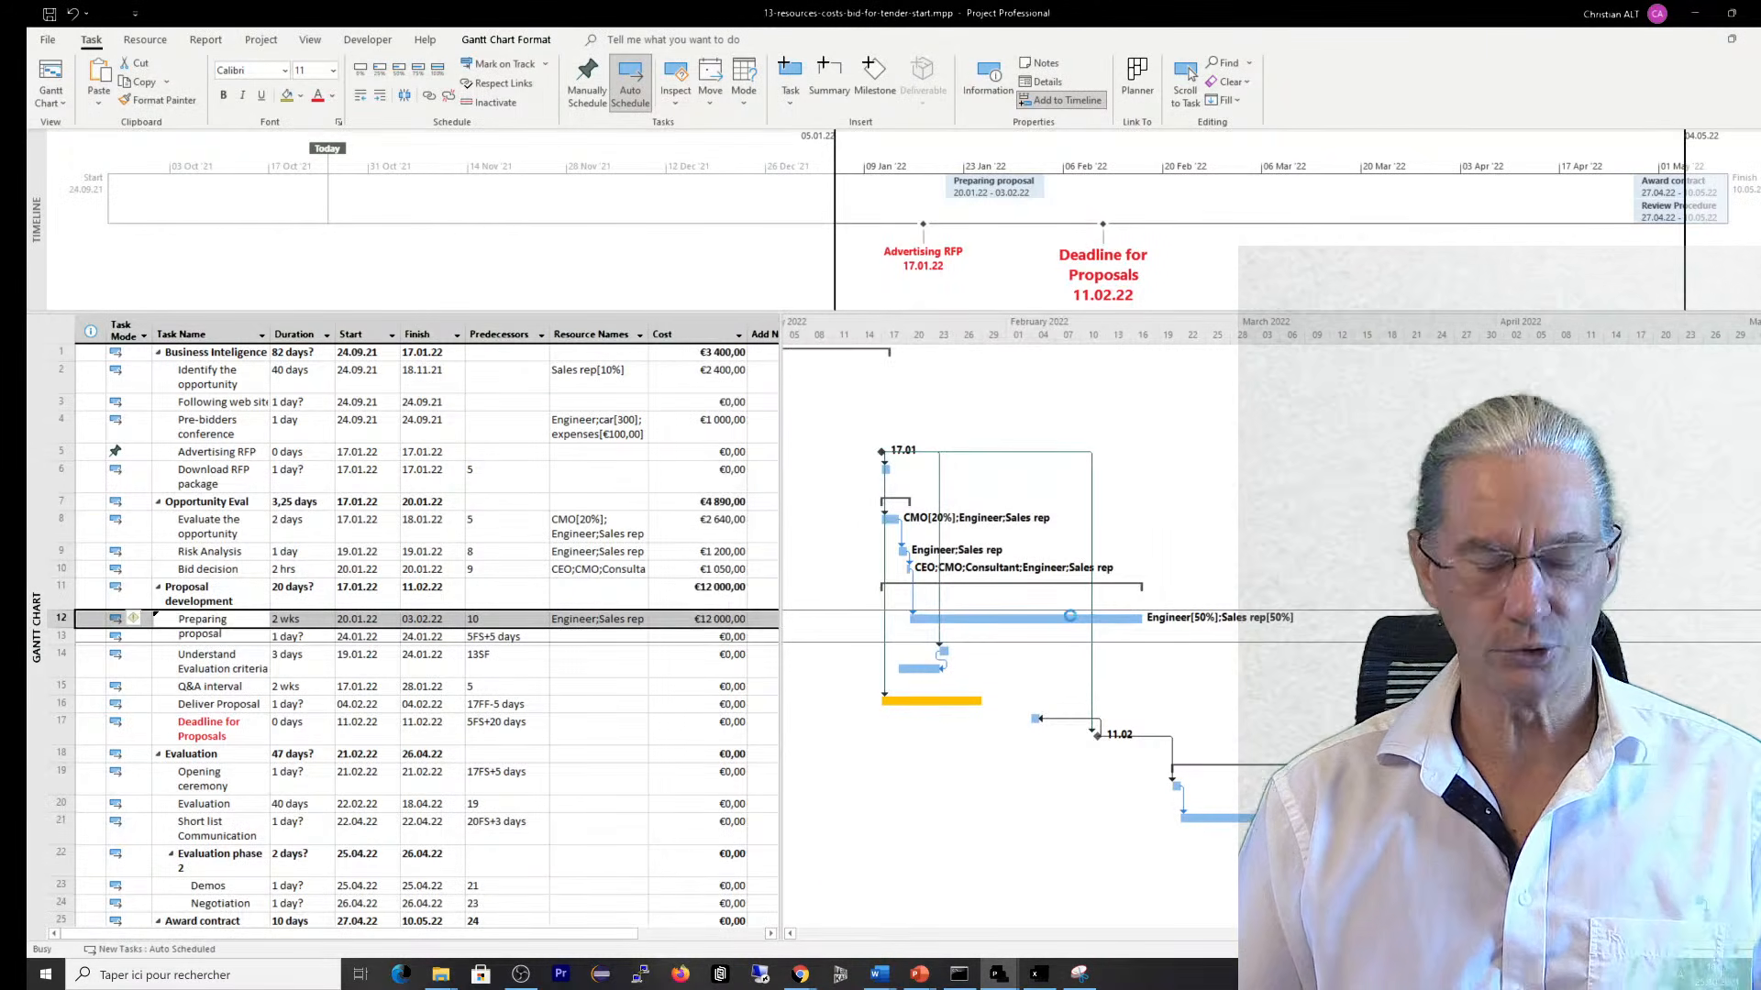
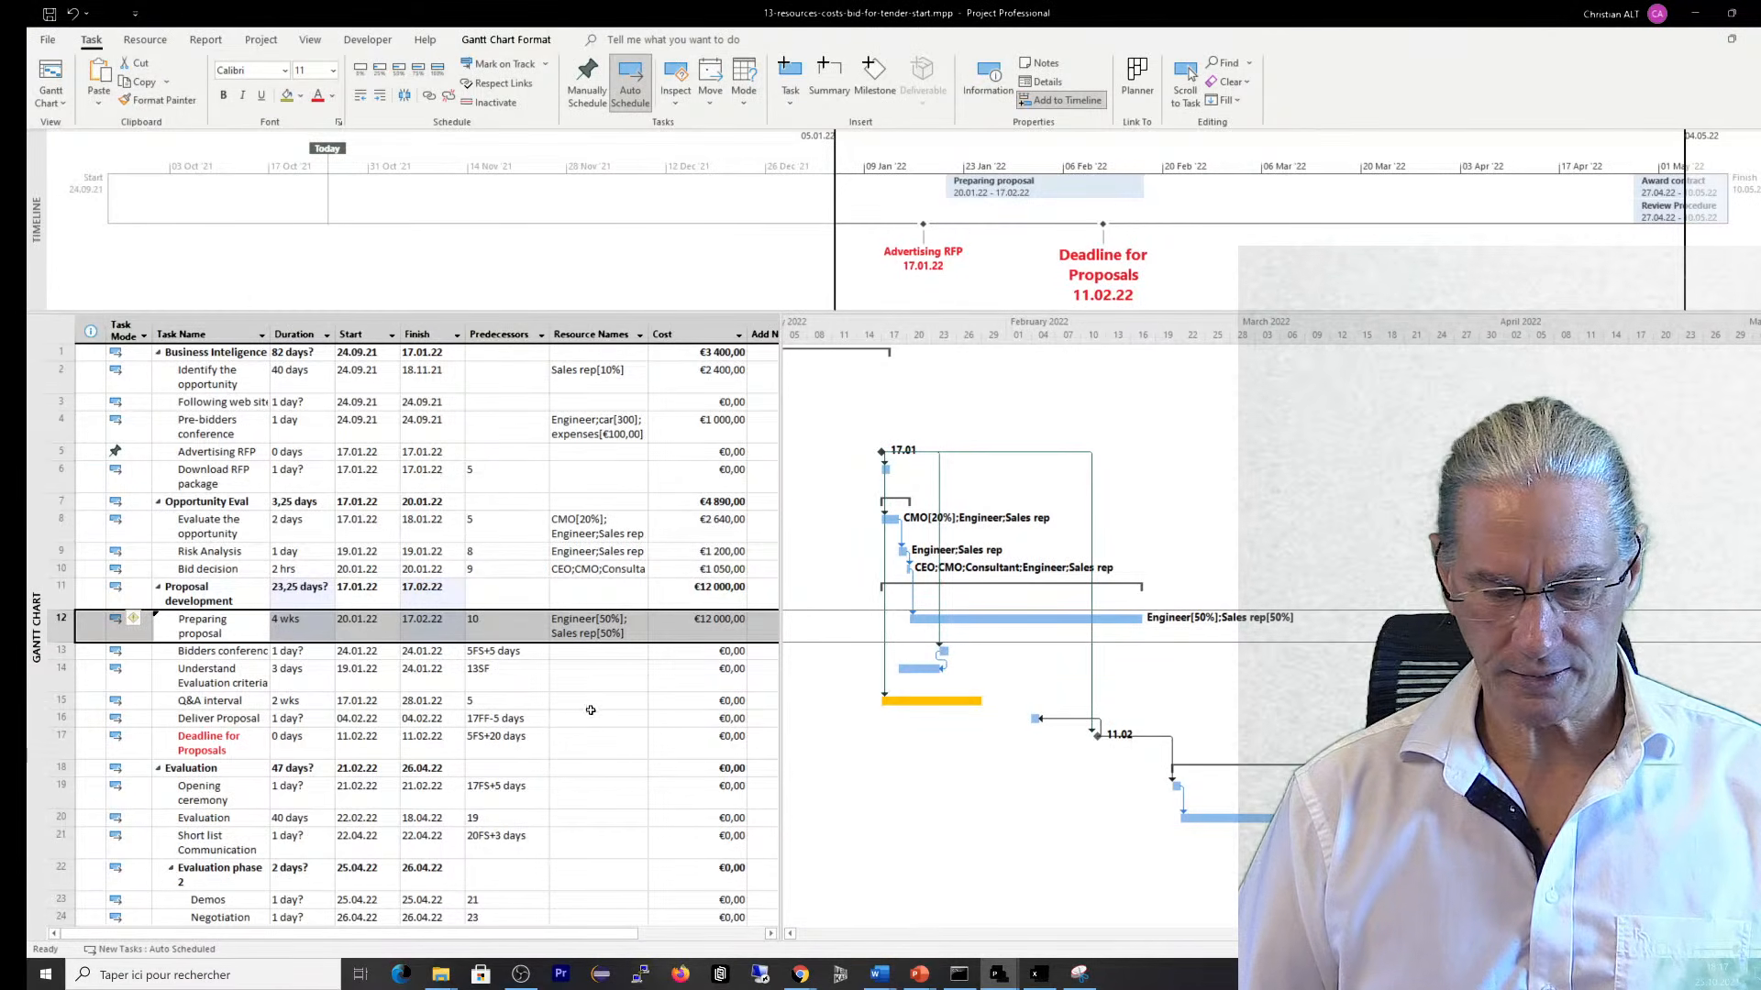
# Assign the Assistant to the "Deliver Proposal" task
pyautogui.click(594, 718)
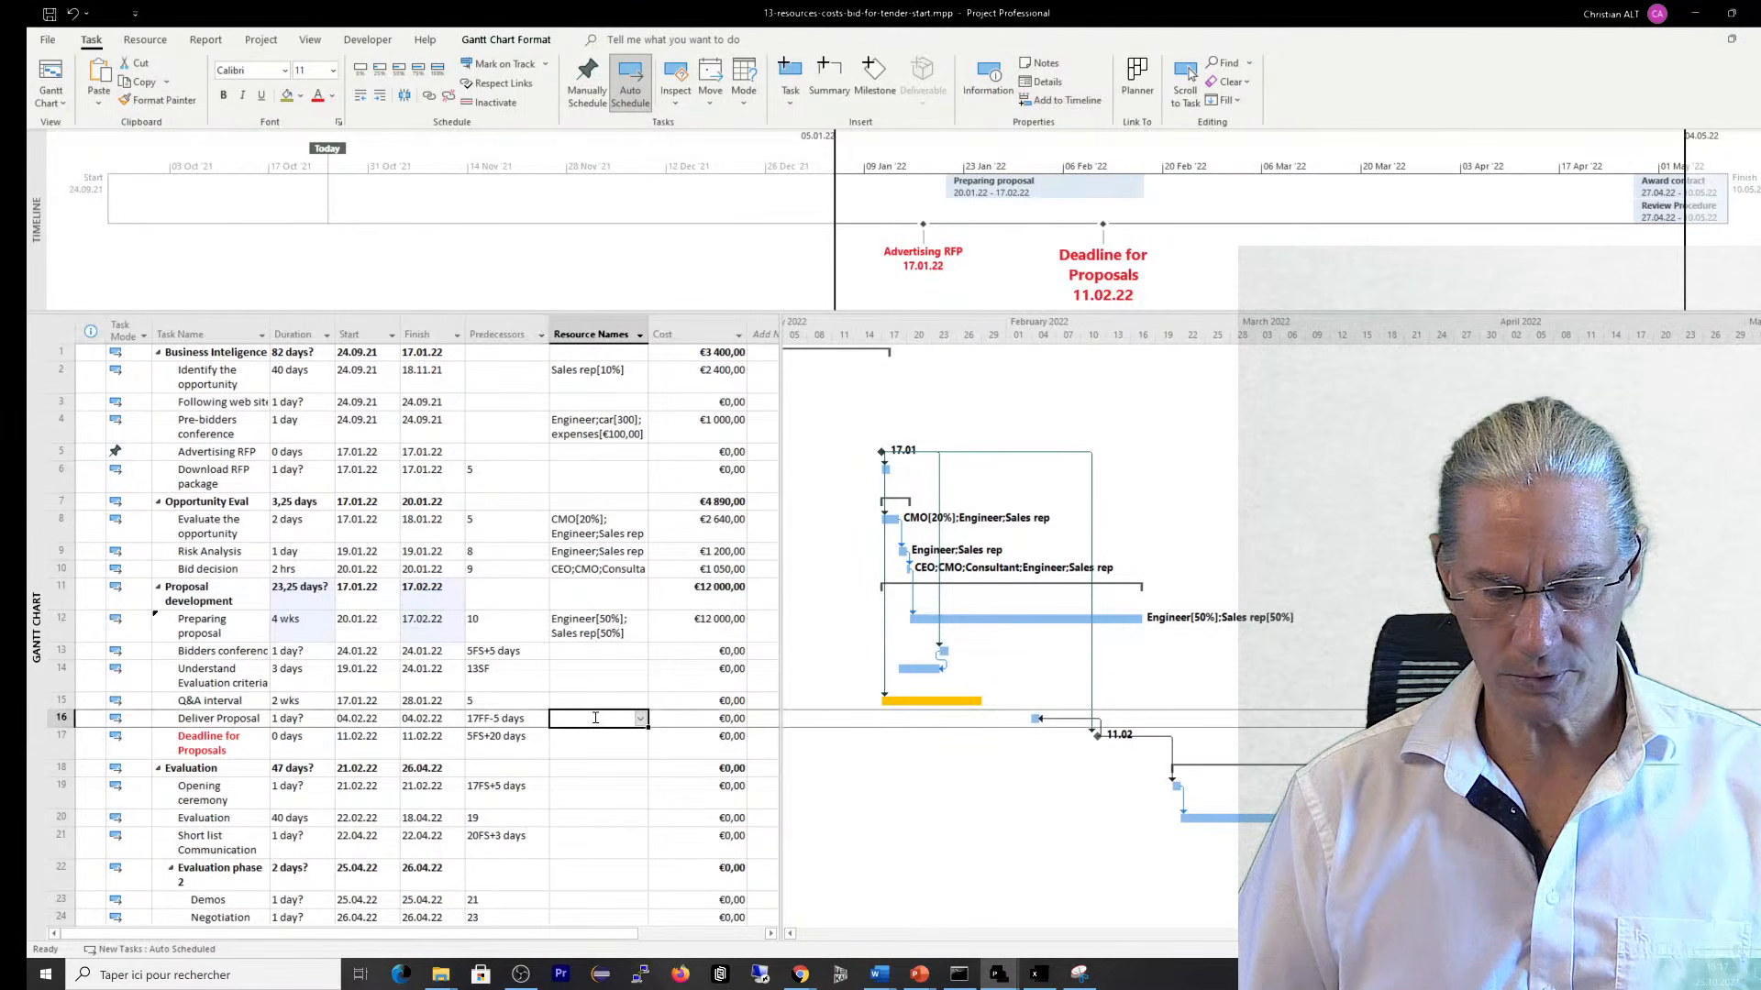
pyautogui.click(641, 721)
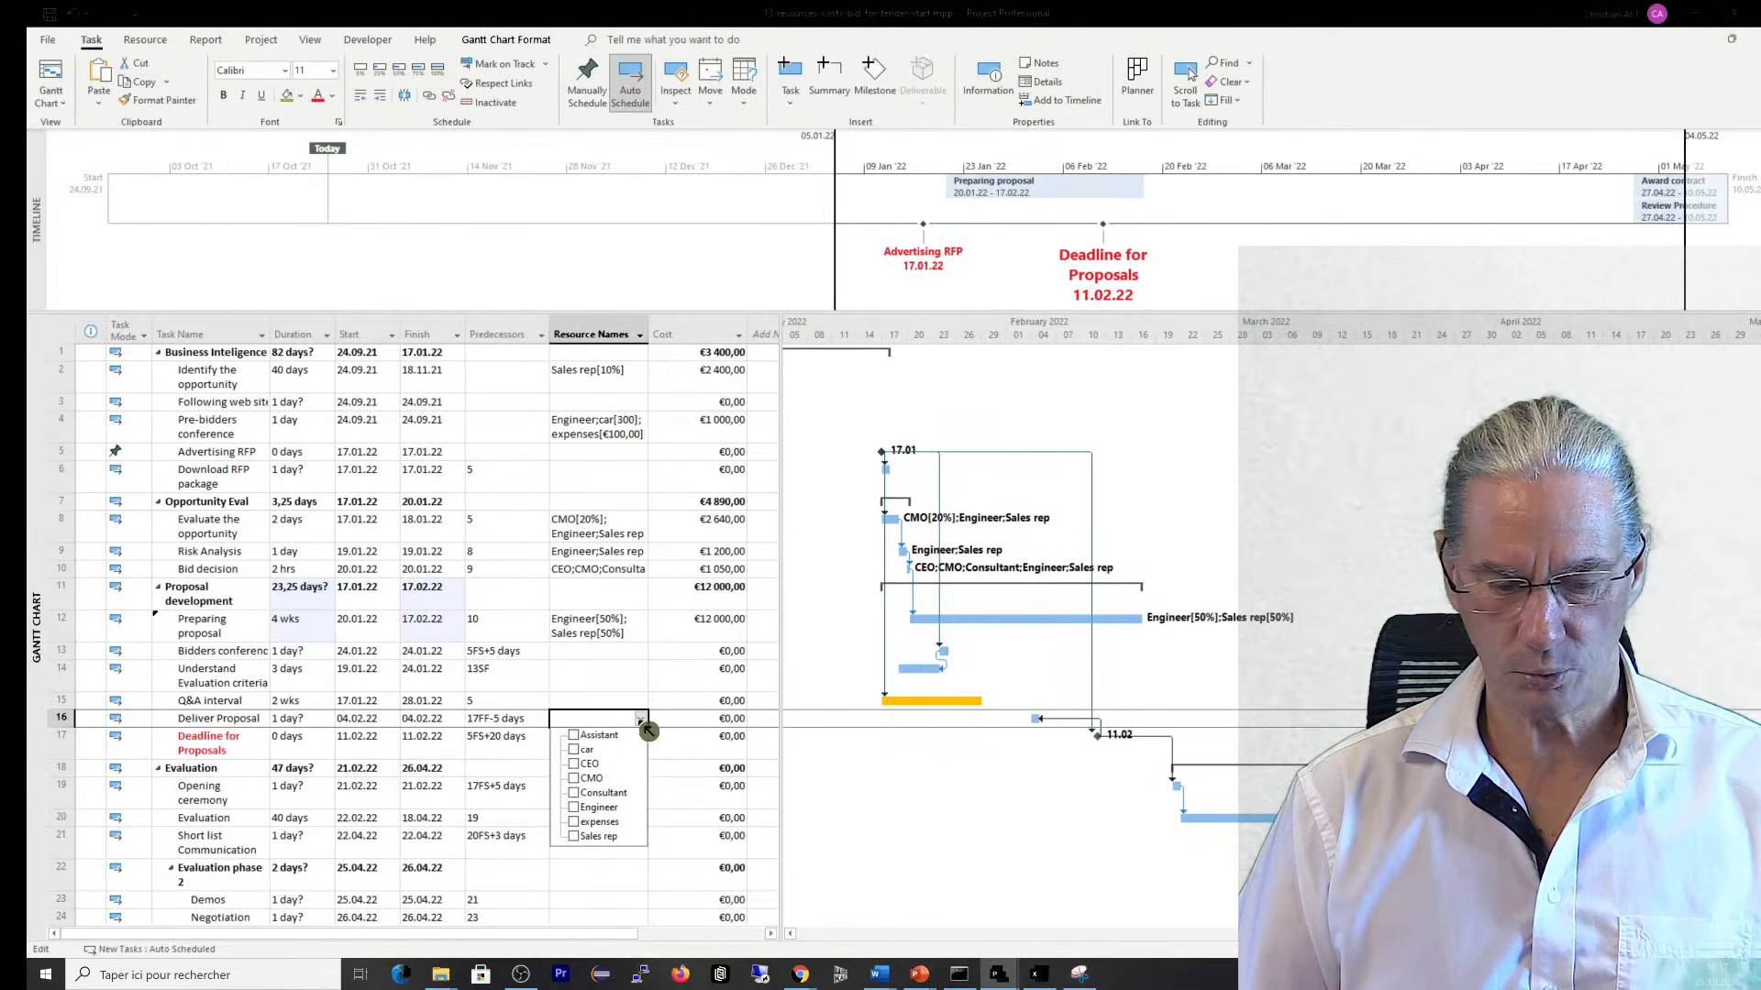
pyautogui.click(574, 736)
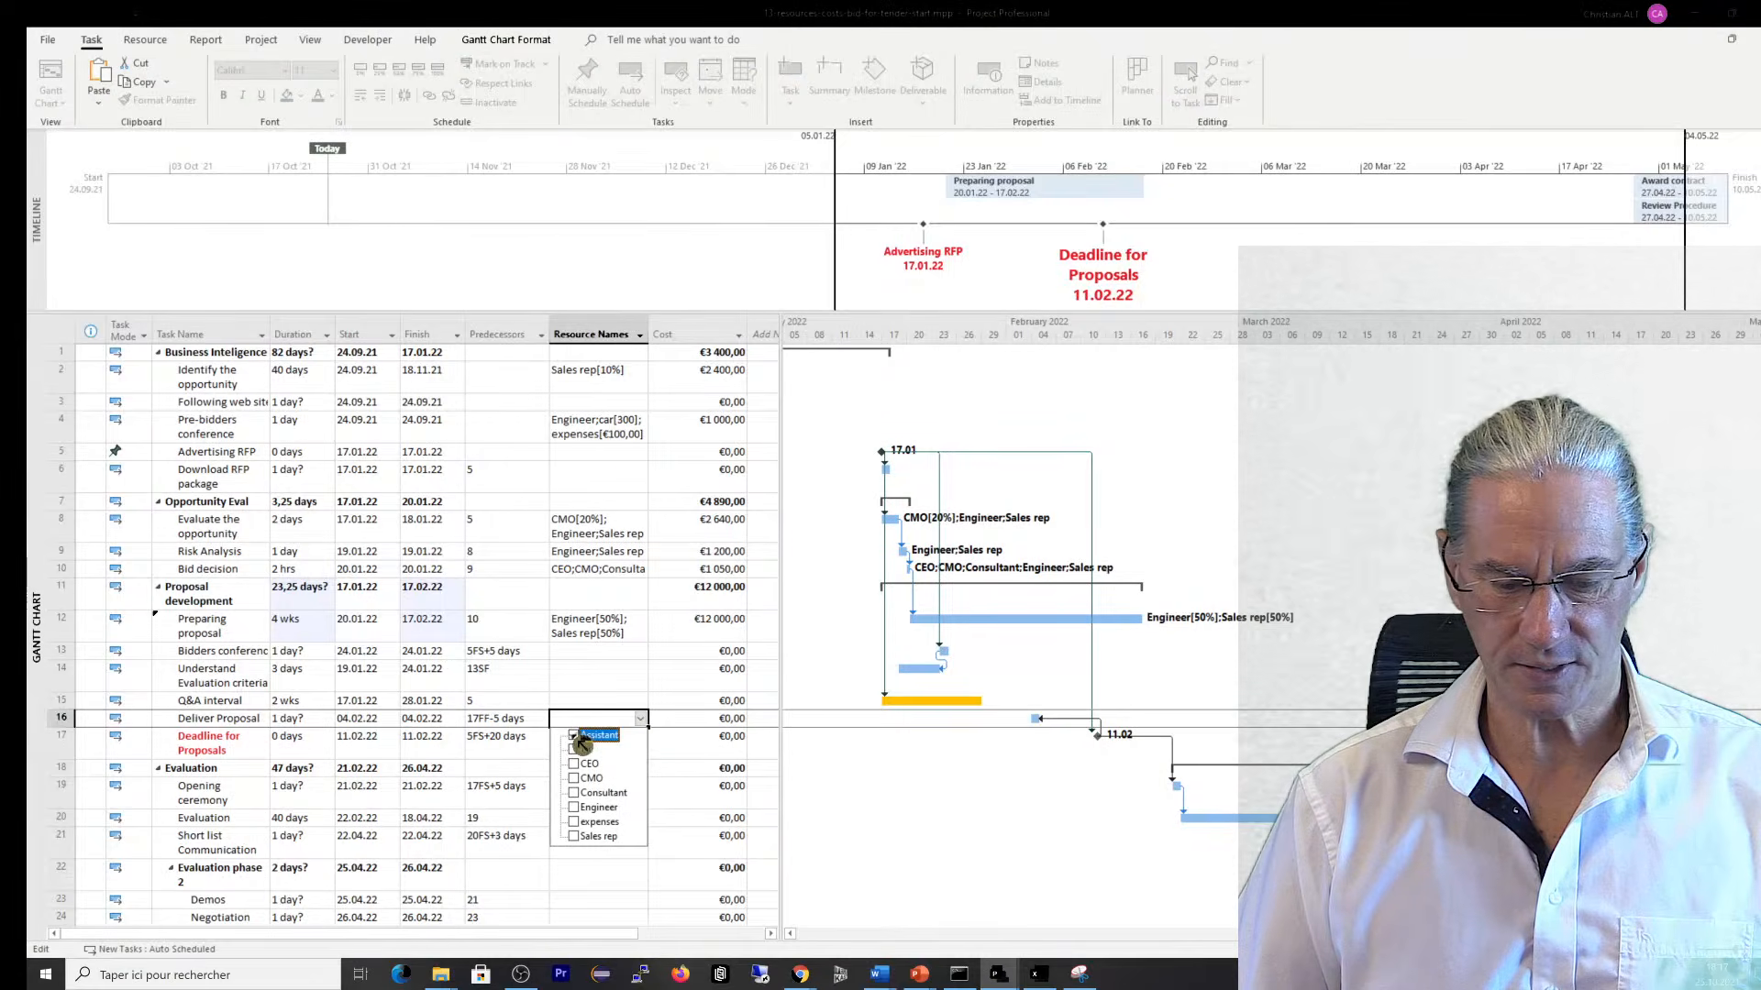
pyautogui.click(687, 779)
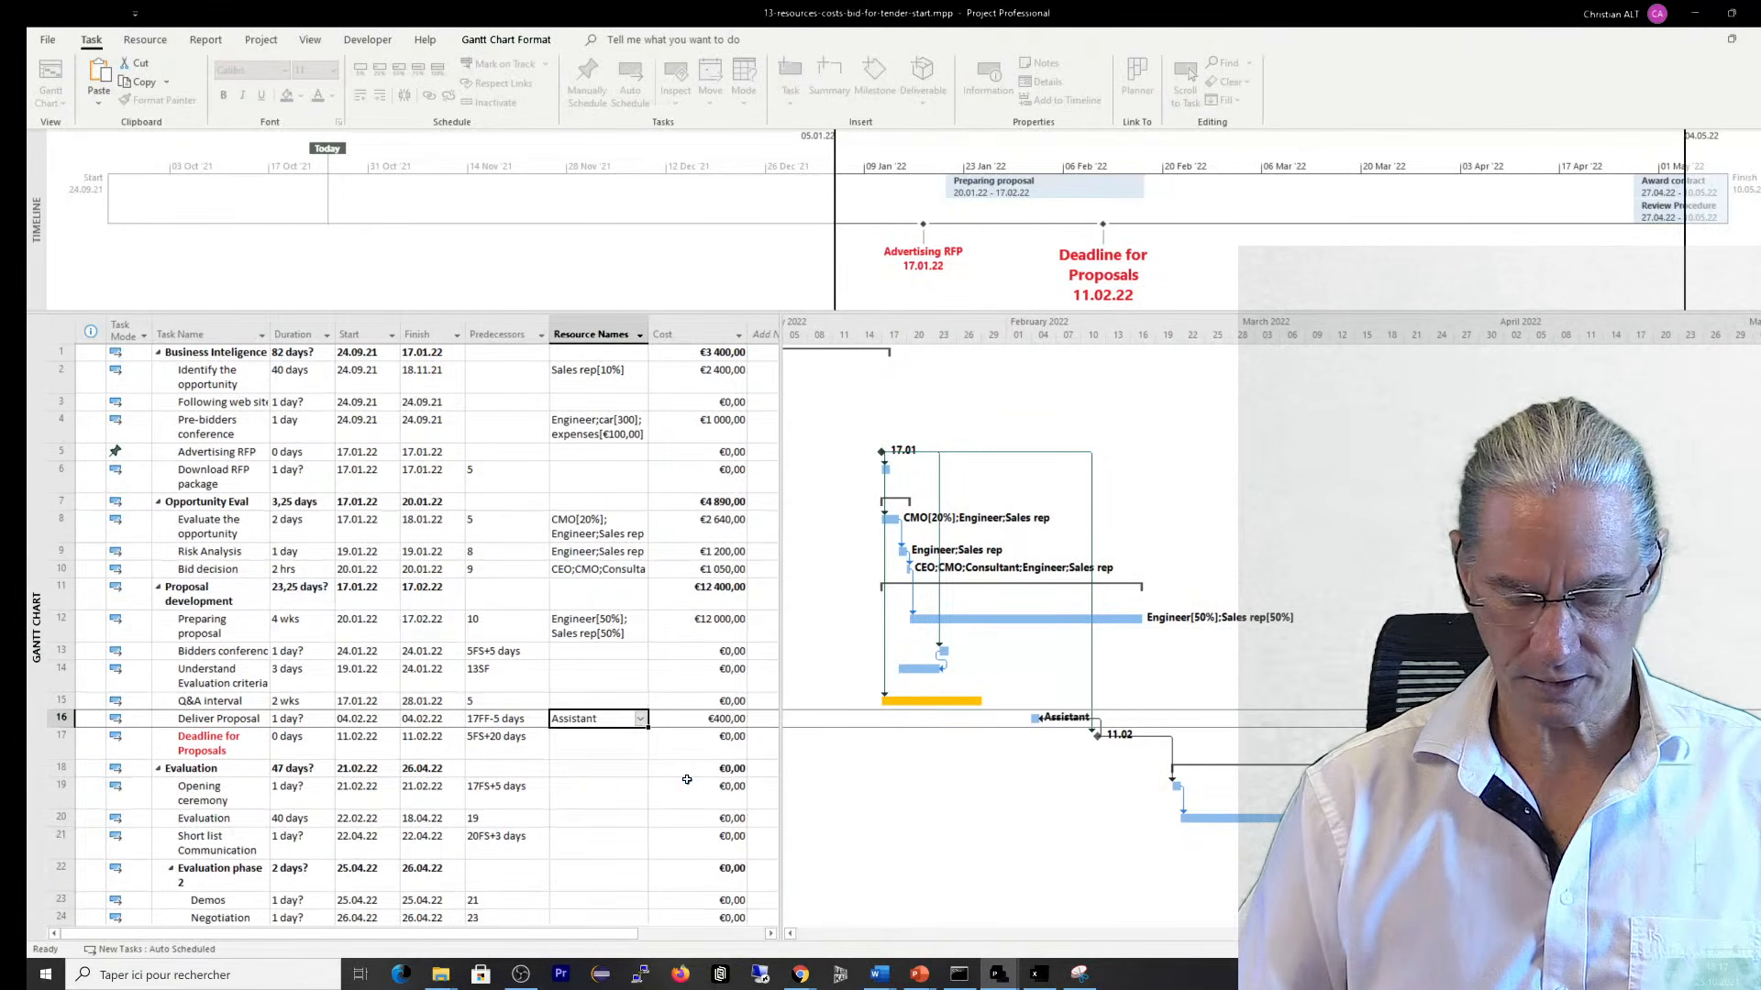
# Add the Assistant to the resources assigned to the "Preparing proposal" task
pyautogui.click(594, 634)
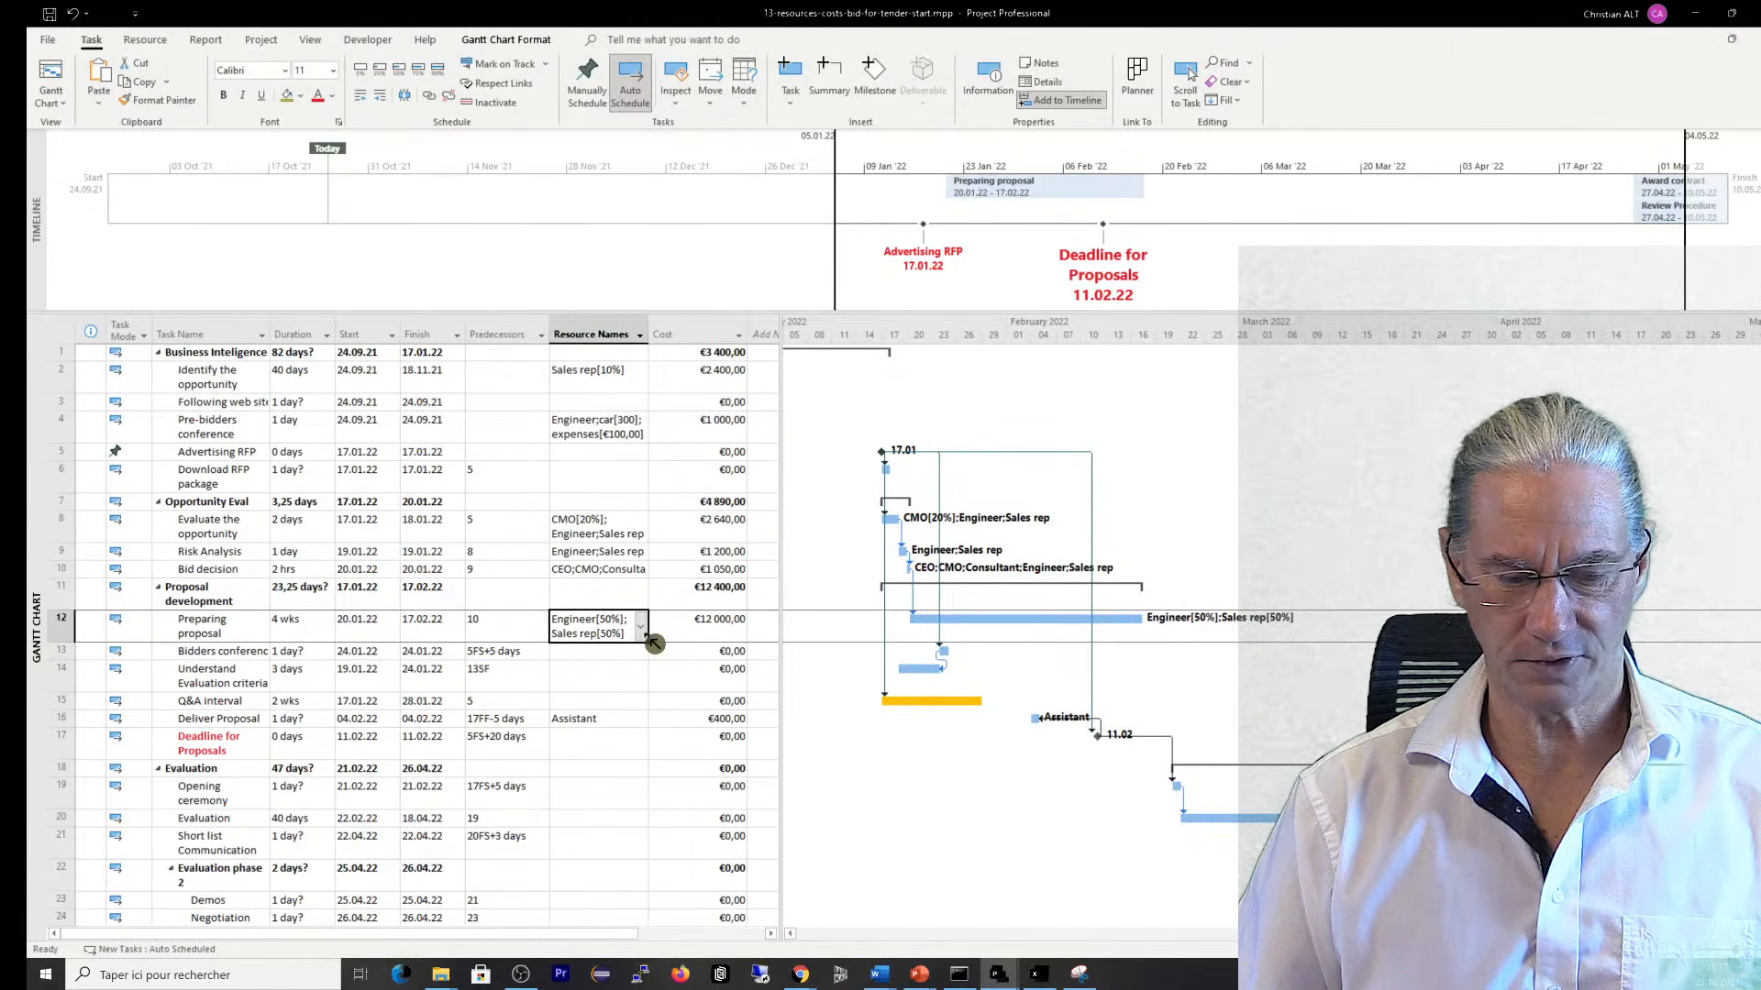
pyautogui.click(641, 632)
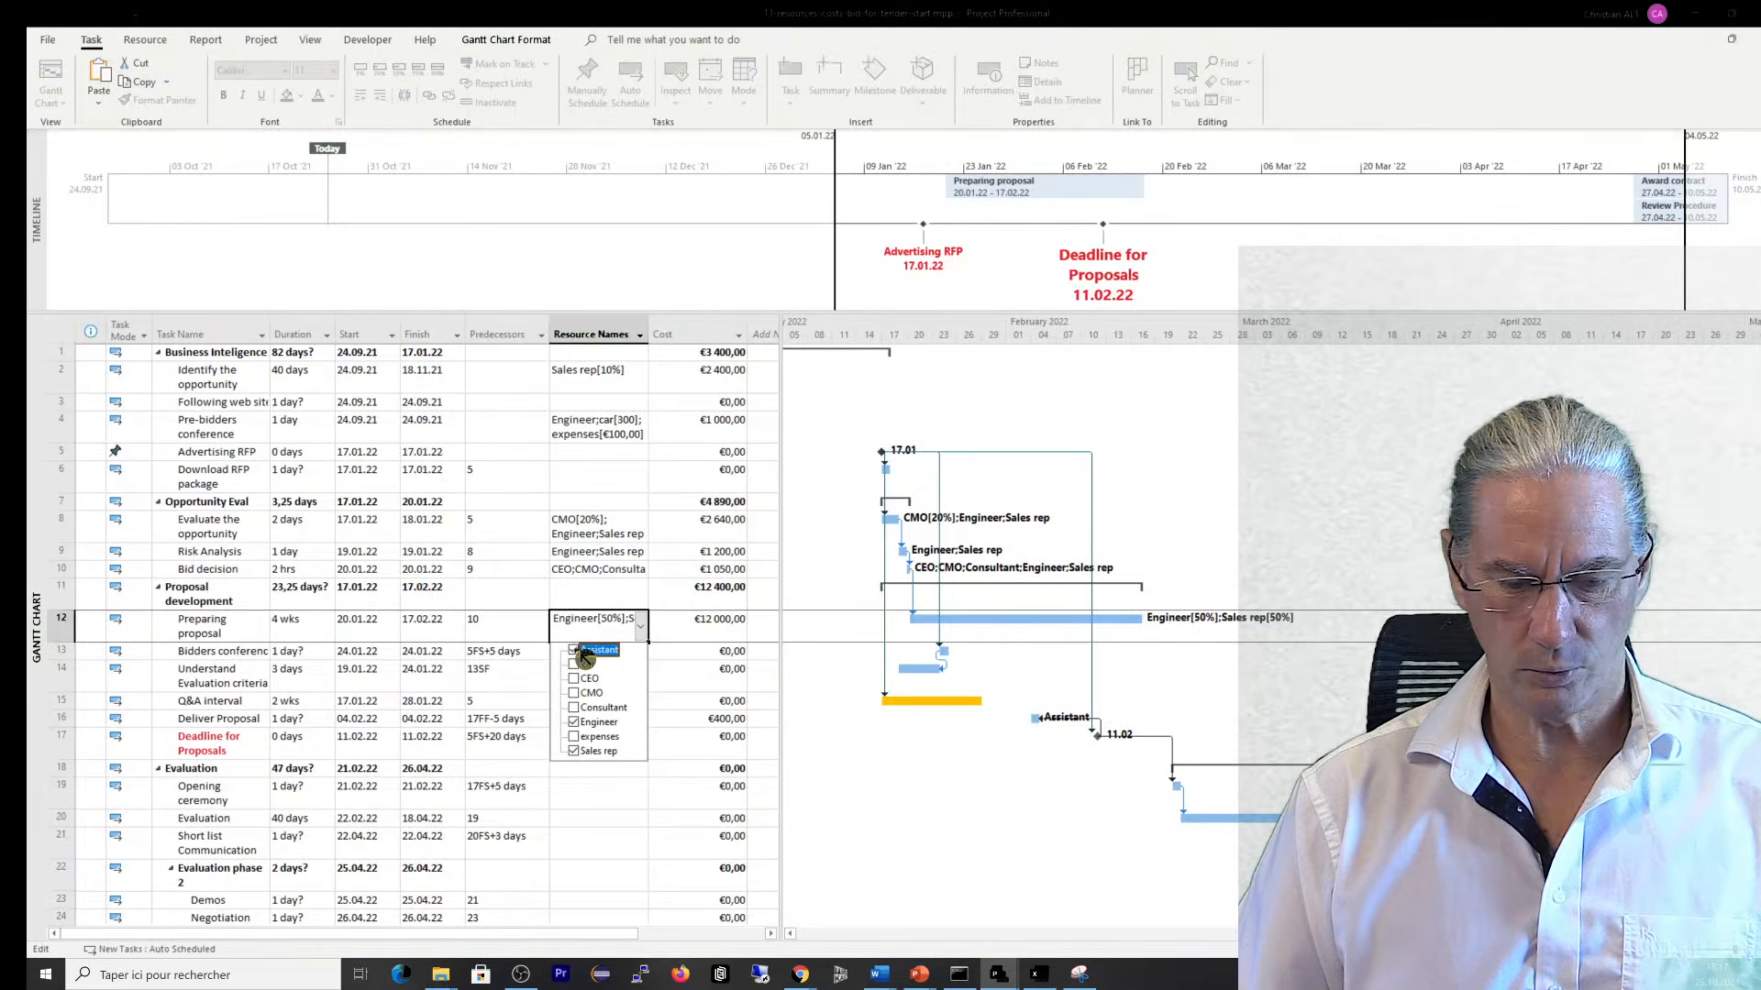
pyautogui.press('Return')
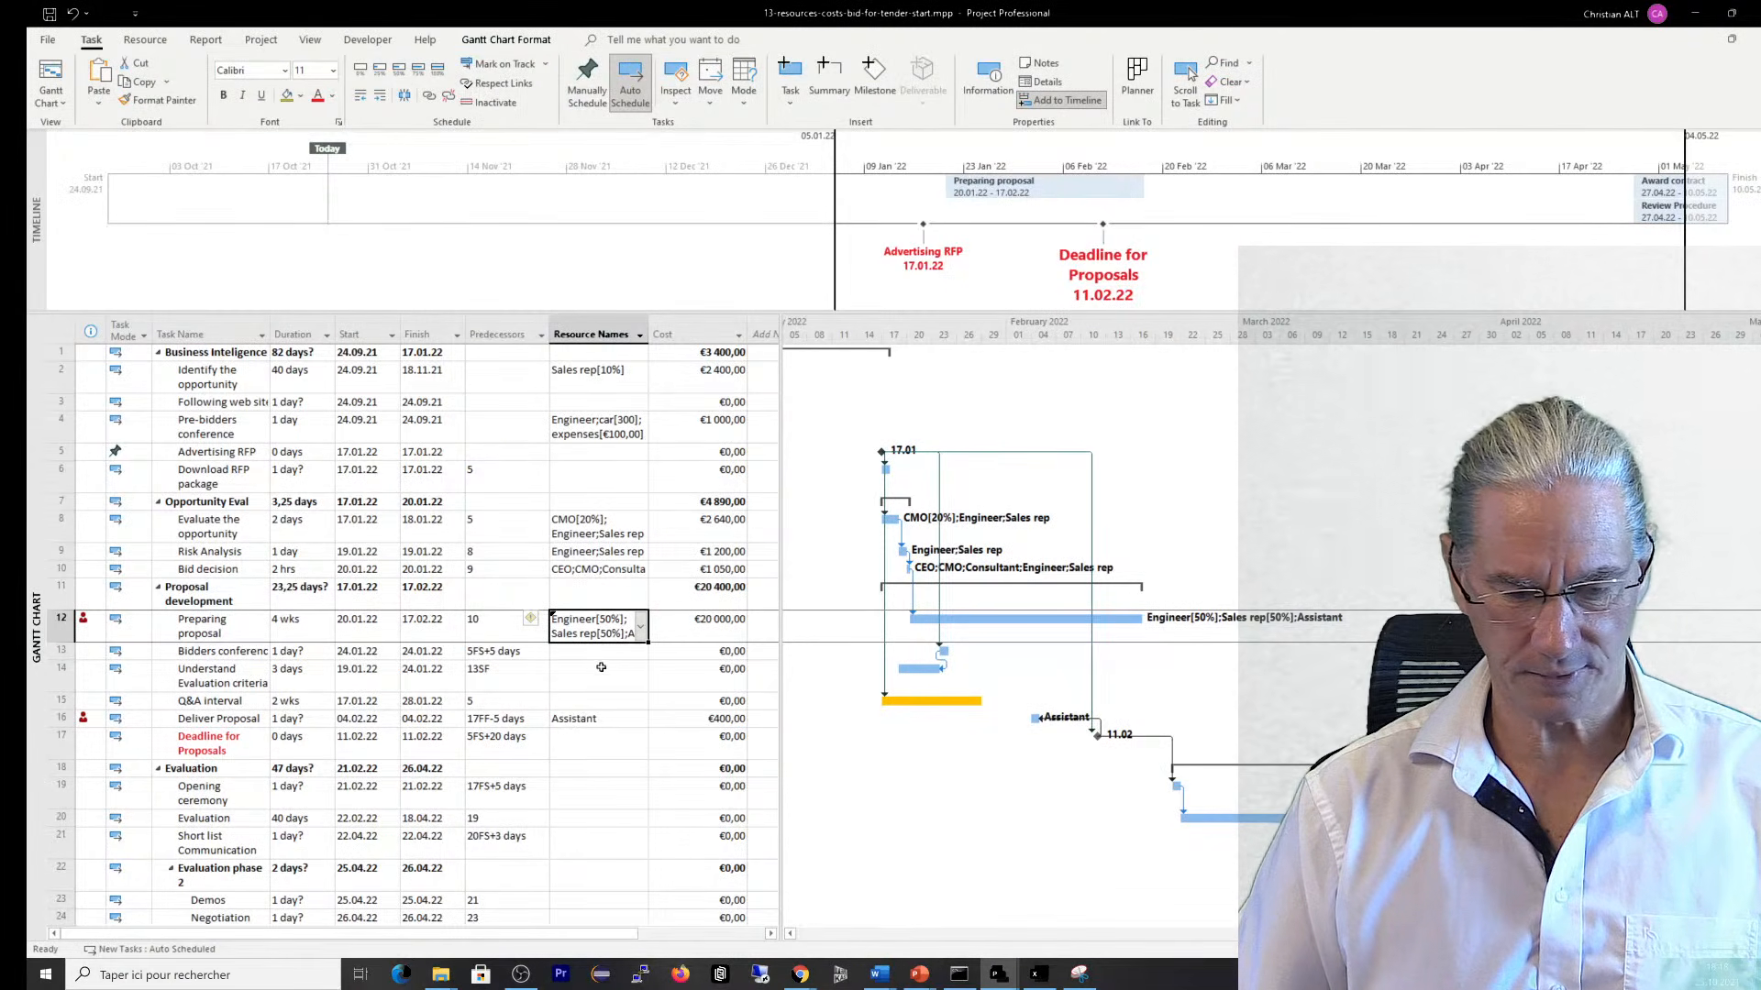
pyautogui.click(646, 634)
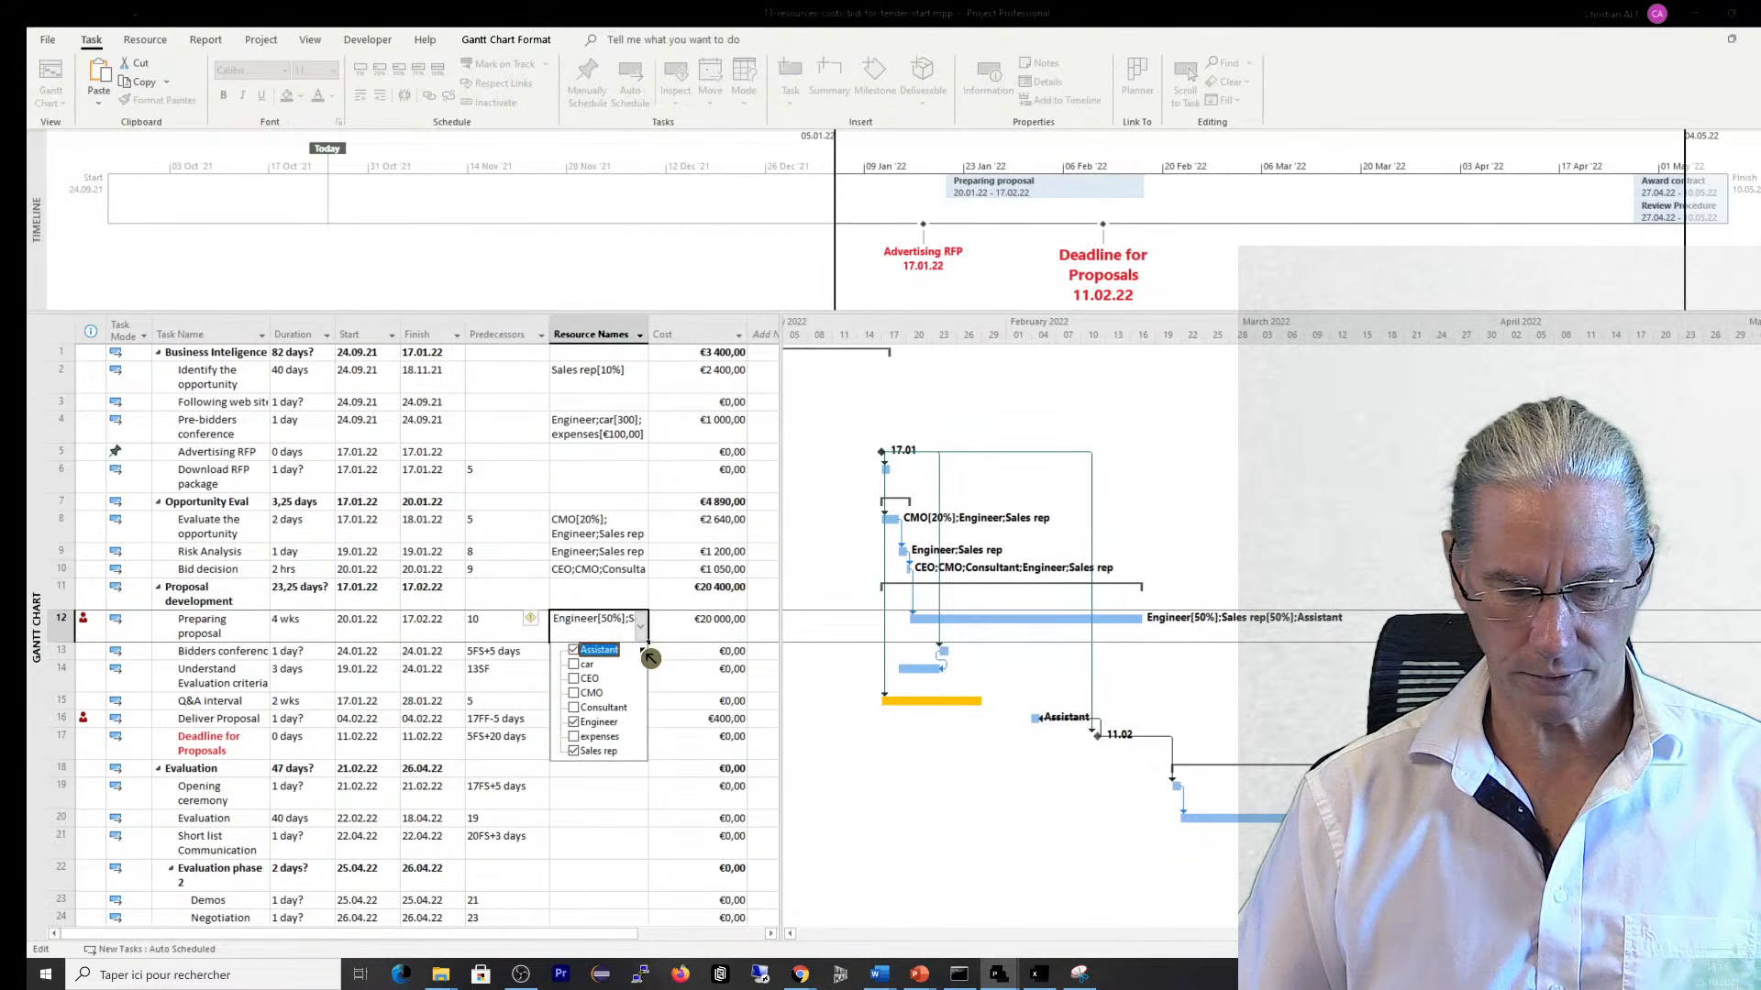
pyautogui.press('Escape')
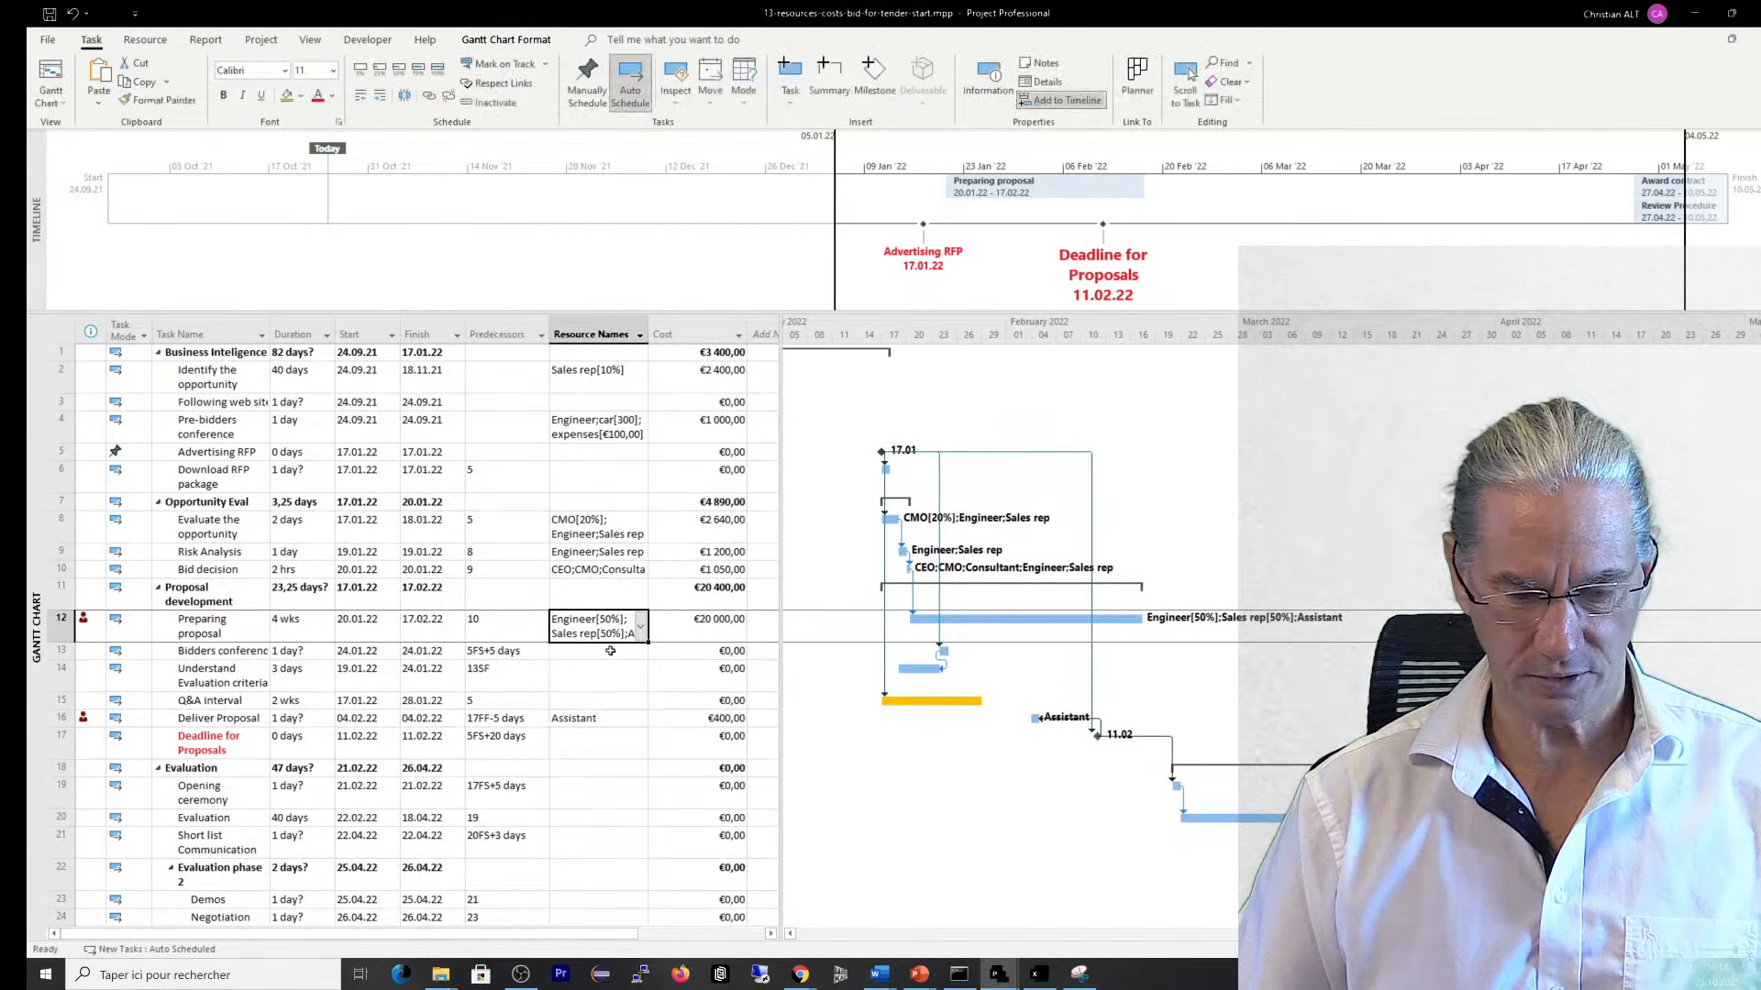
# Remove the Assistant from the "Deliver Proposal" task so that it has no assigned resource
pyautogui.click(596, 720)
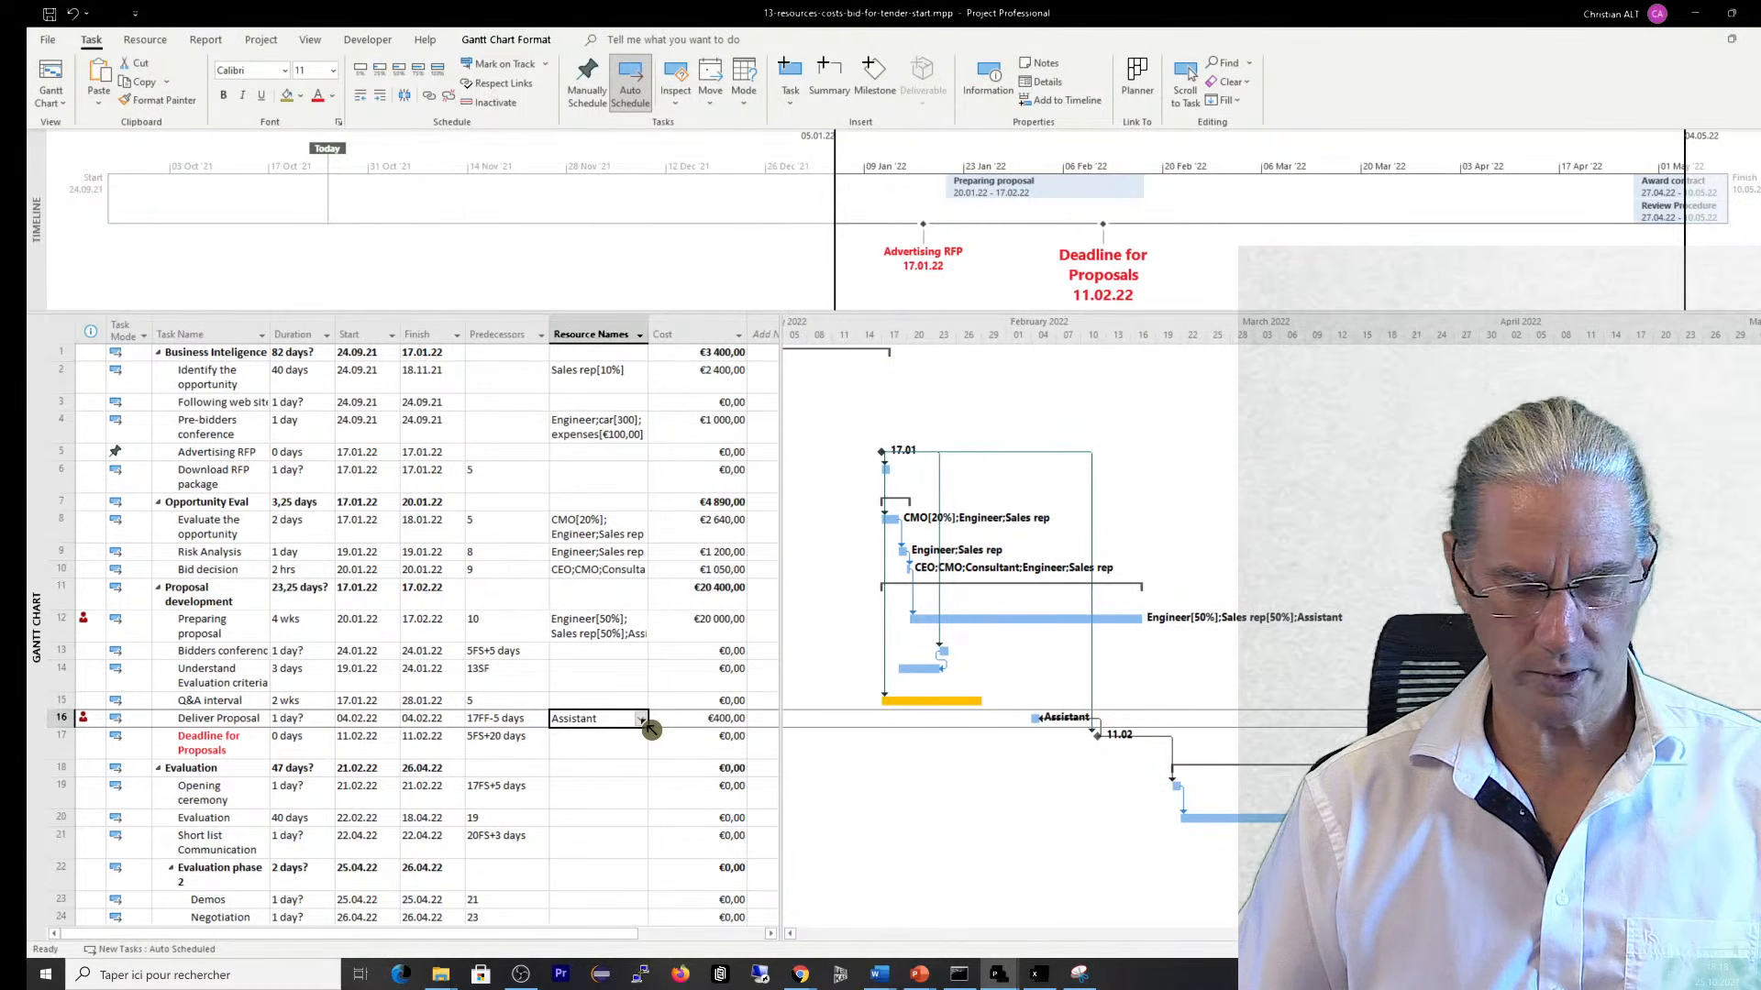
pyautogui.click(642, 720)
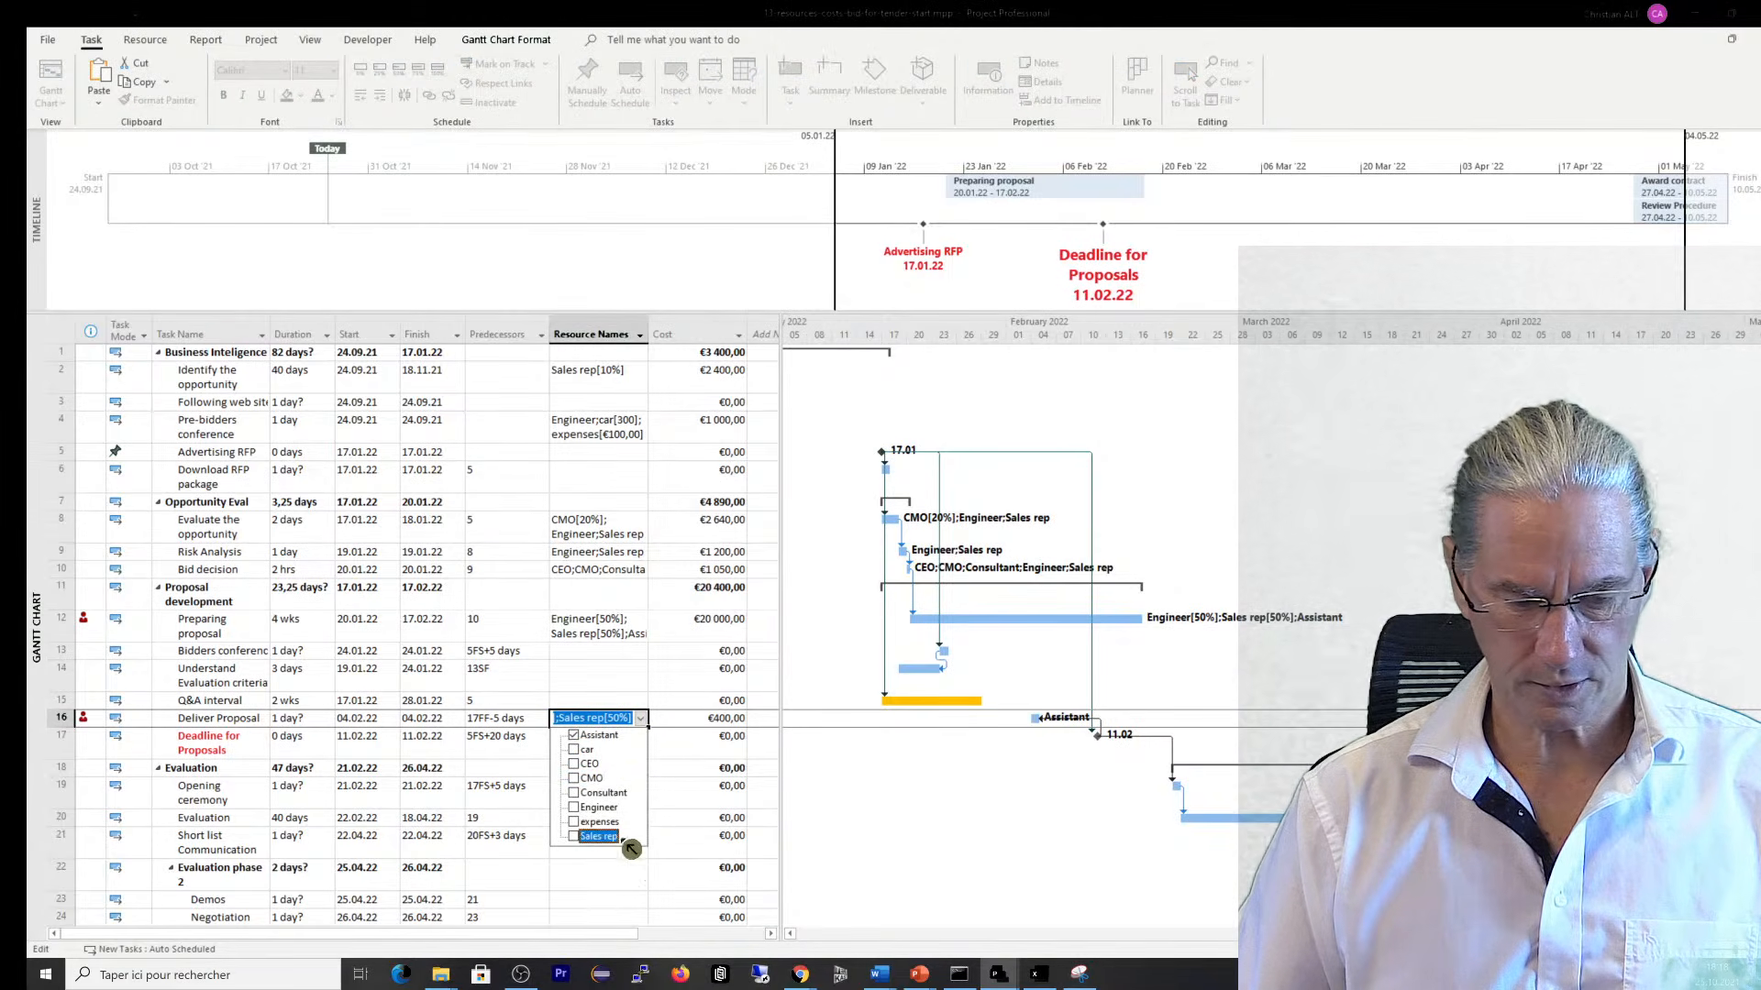
pyautogui.click(573, 737)
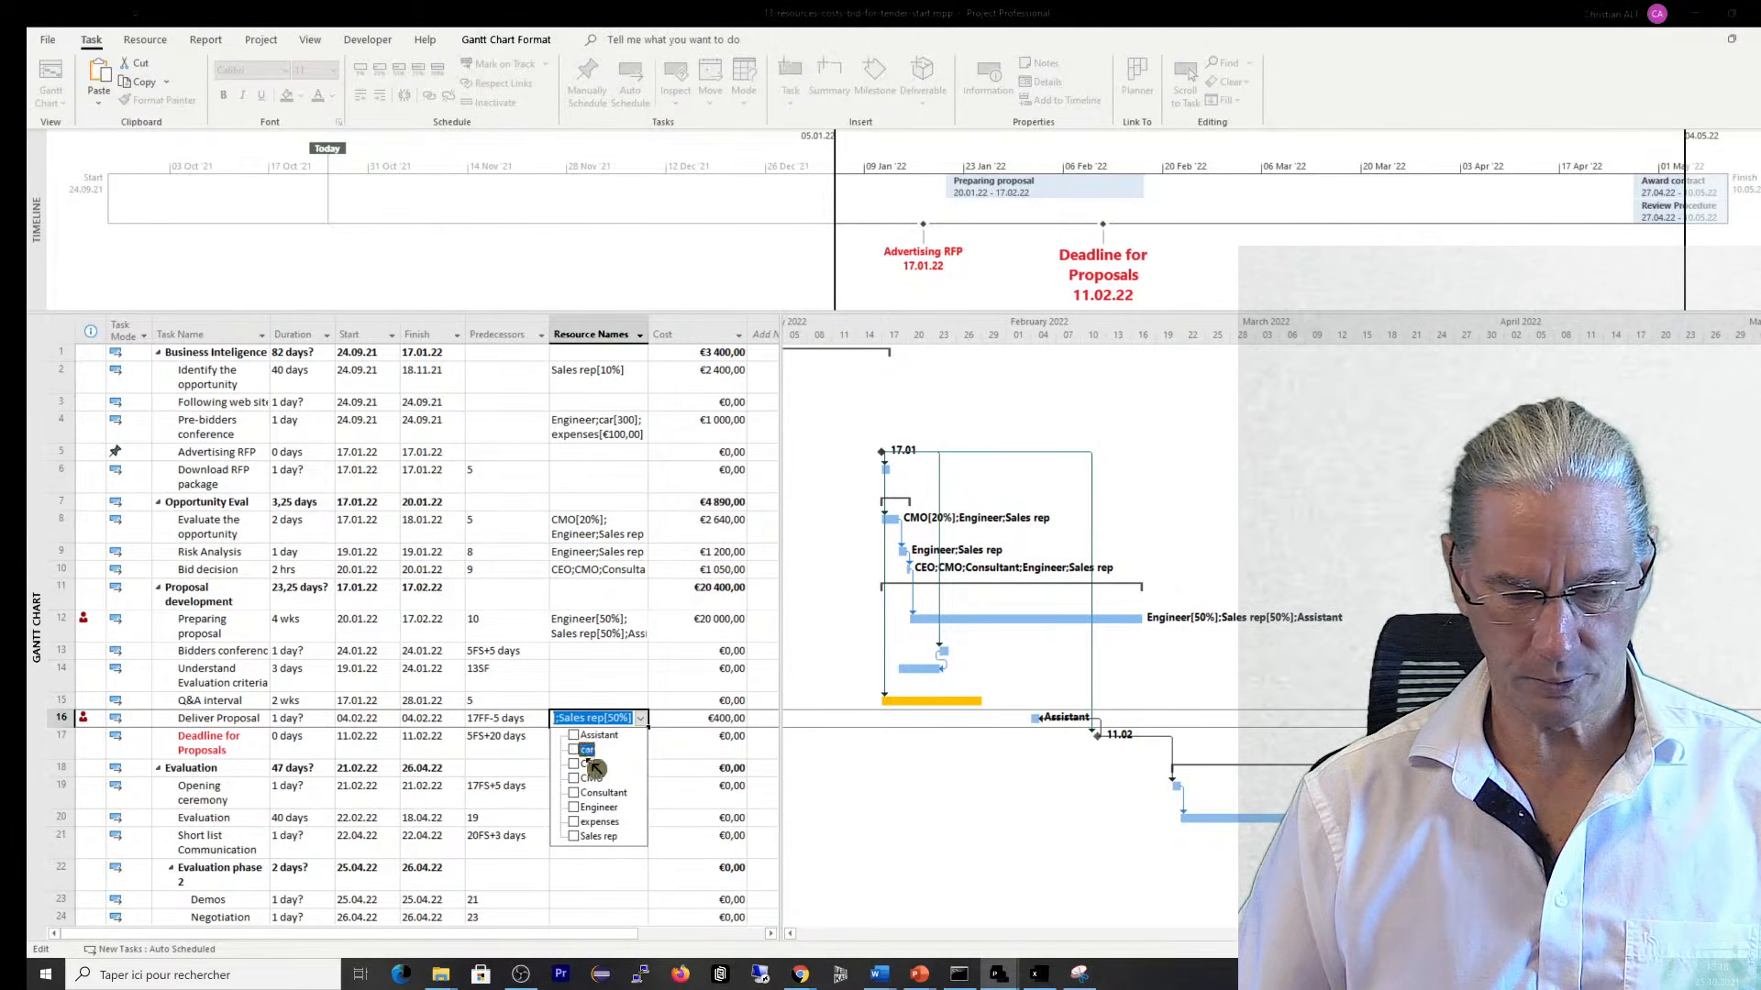
pyautogui.click(638, 860)
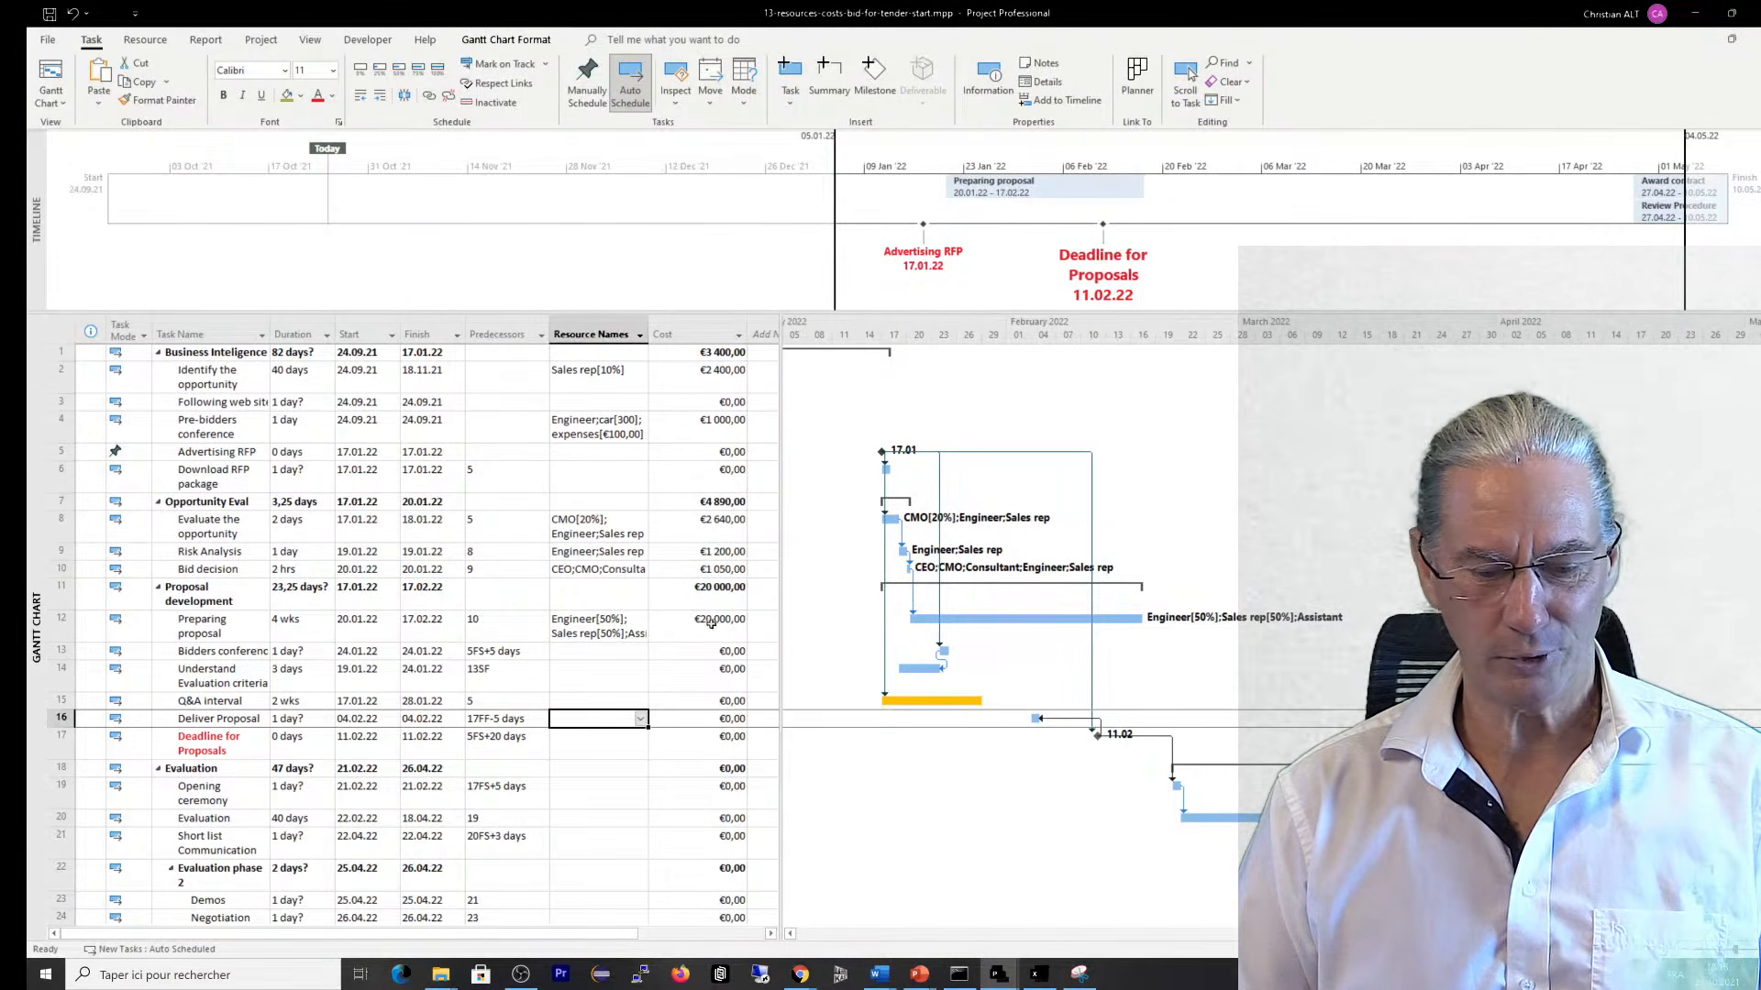
# Set the units on the "Preparing proposal" task to 20% for the Engineer, 30% for the Sales rep and 20% for the Assistant
pyautogui.click(614, 632)
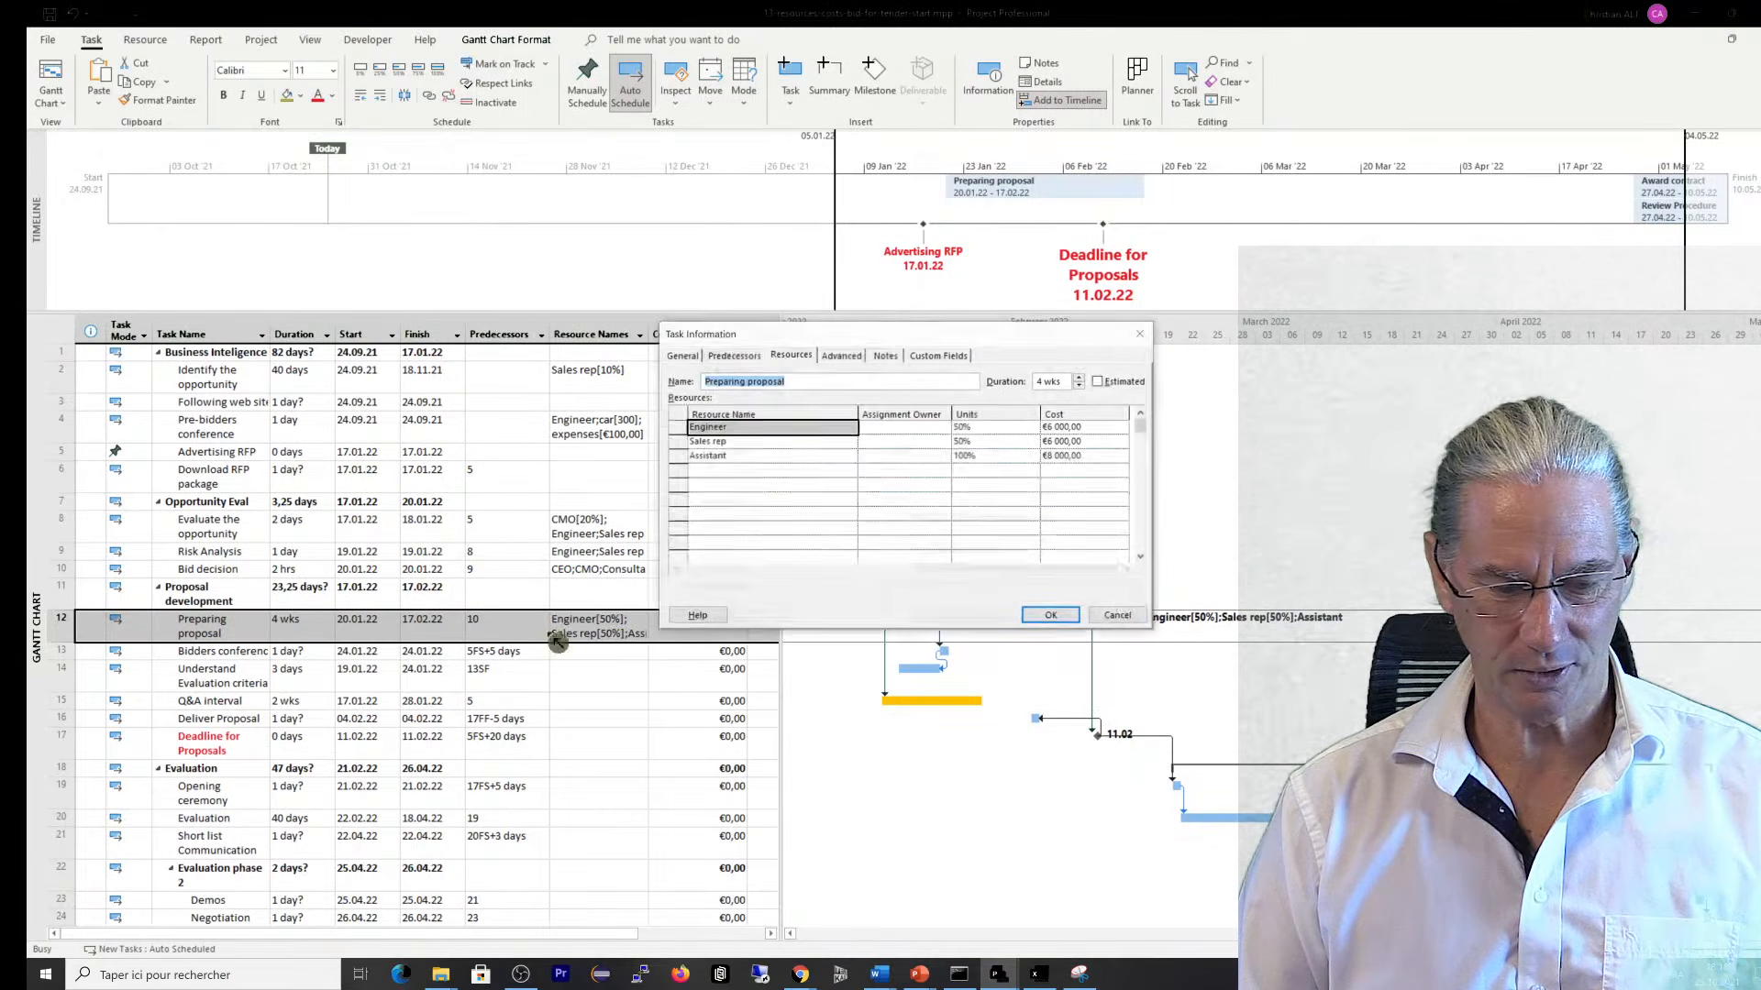
pyautogui.click(966, 430)
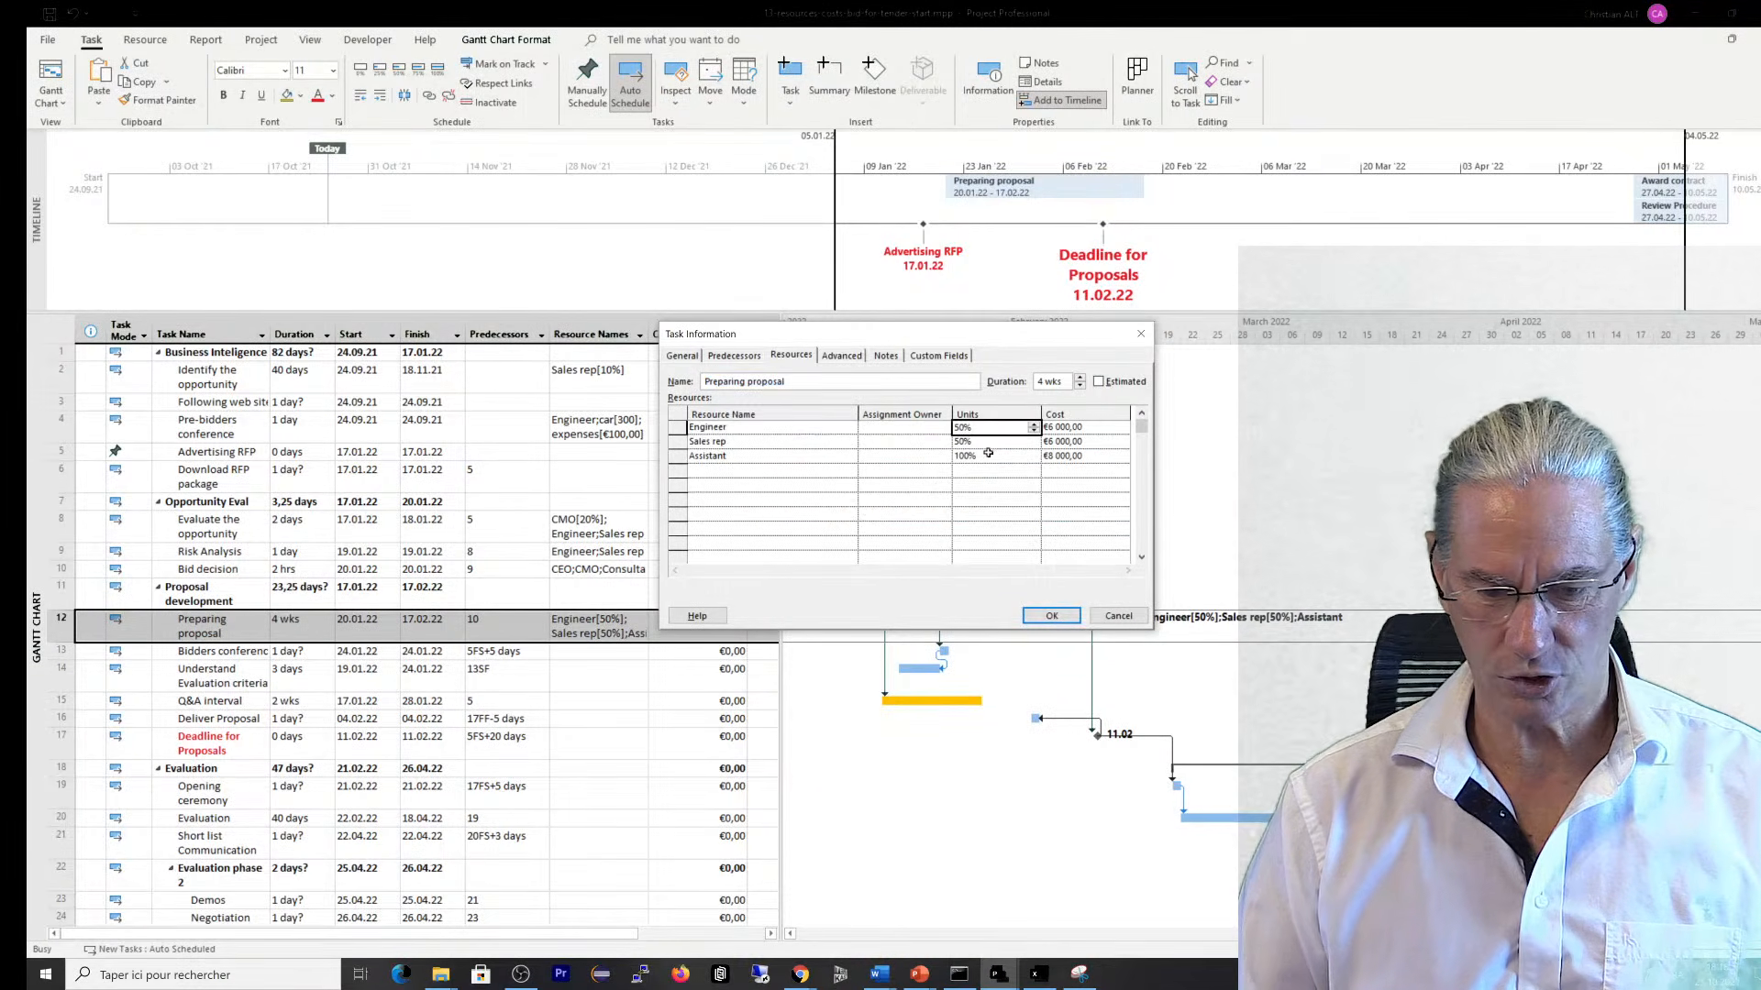
pyautogui.write('2')
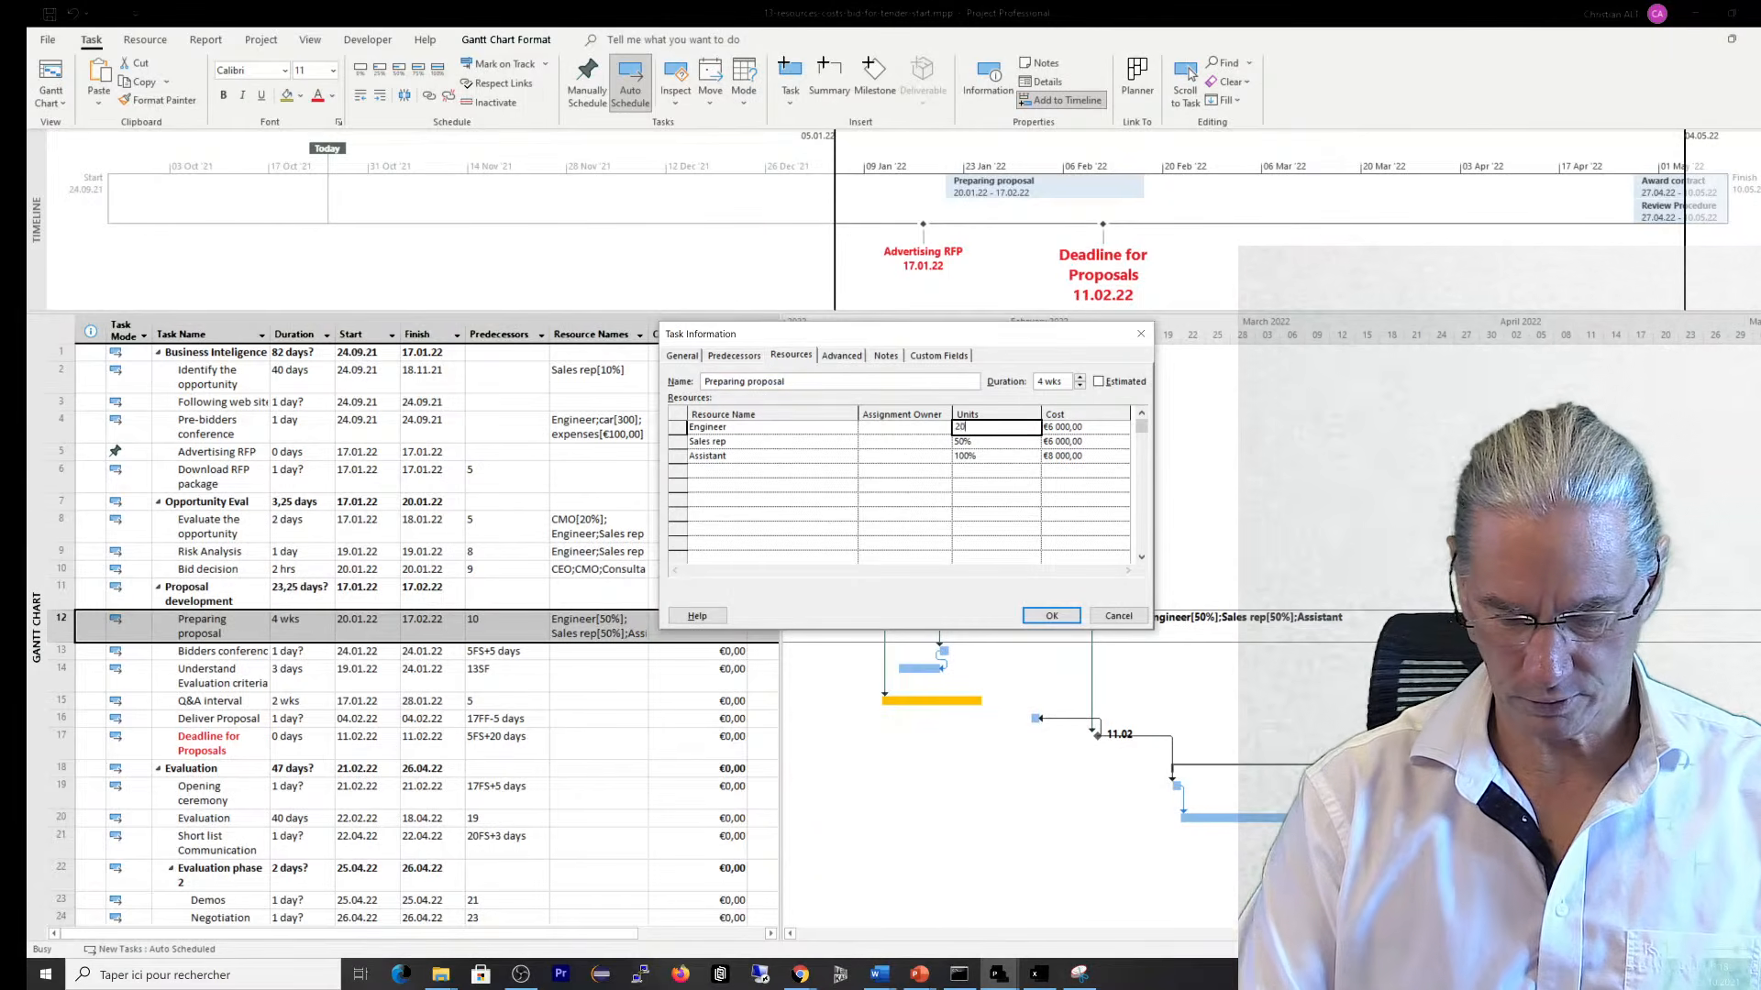
pyautogui.press('Return')
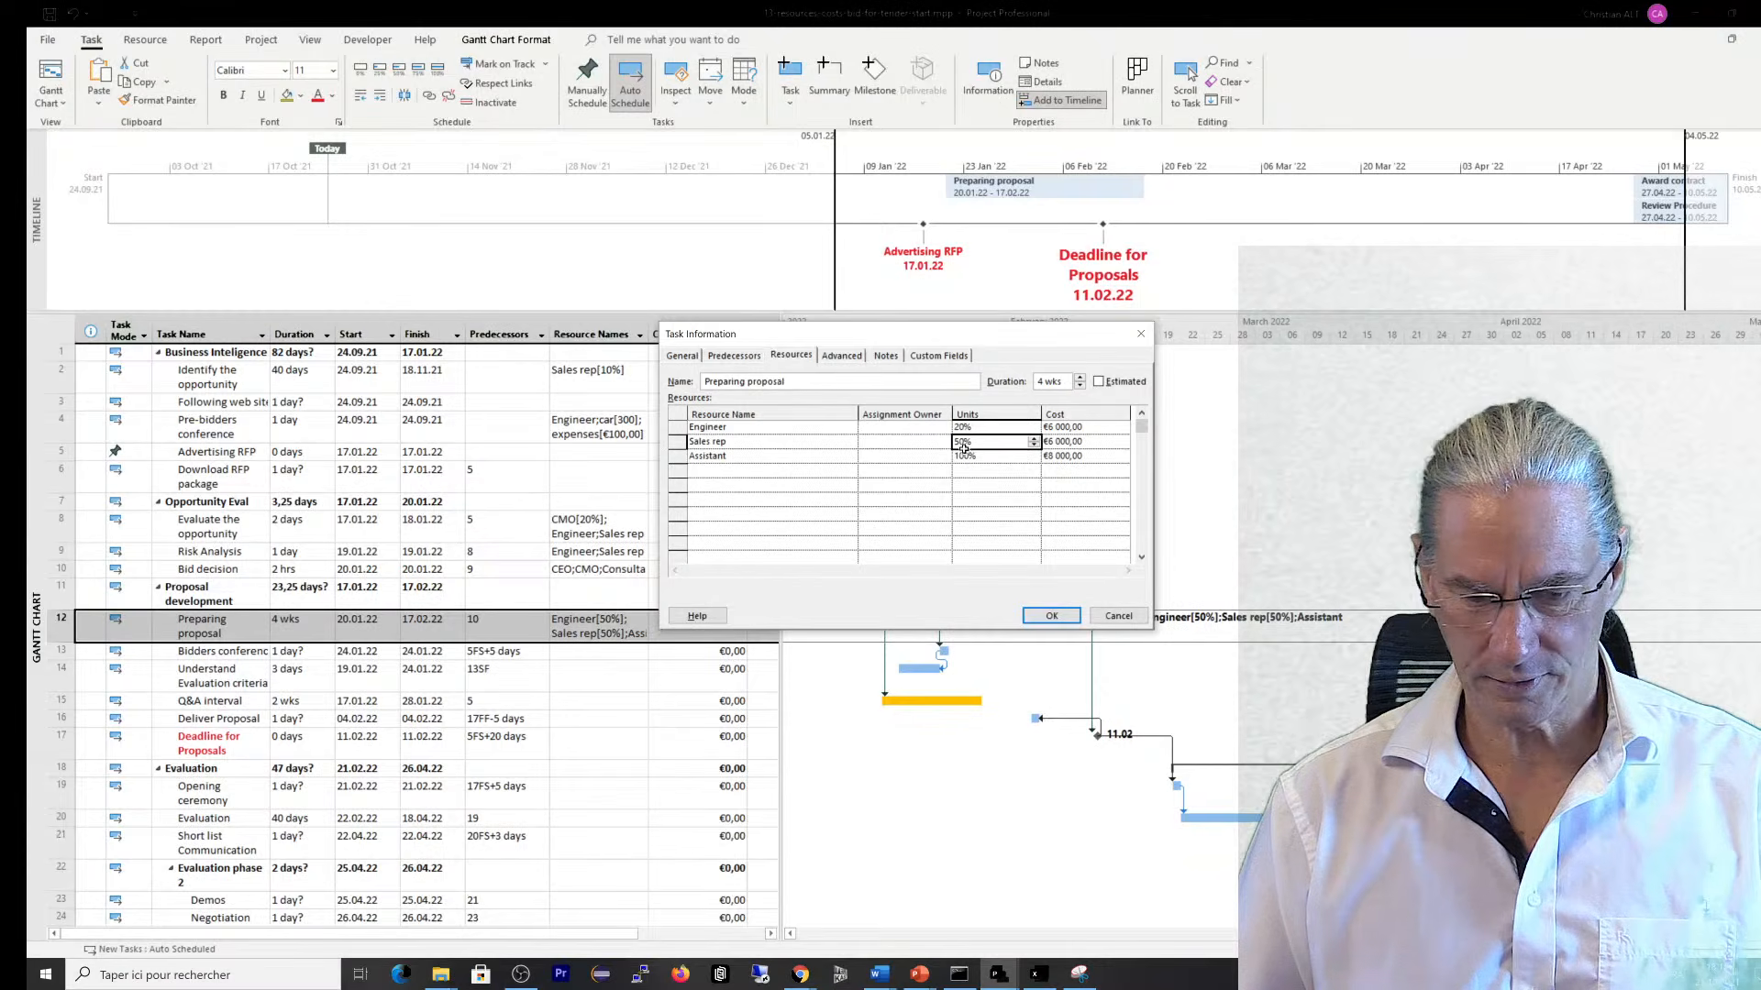
pyautogui.press('BackSpace')
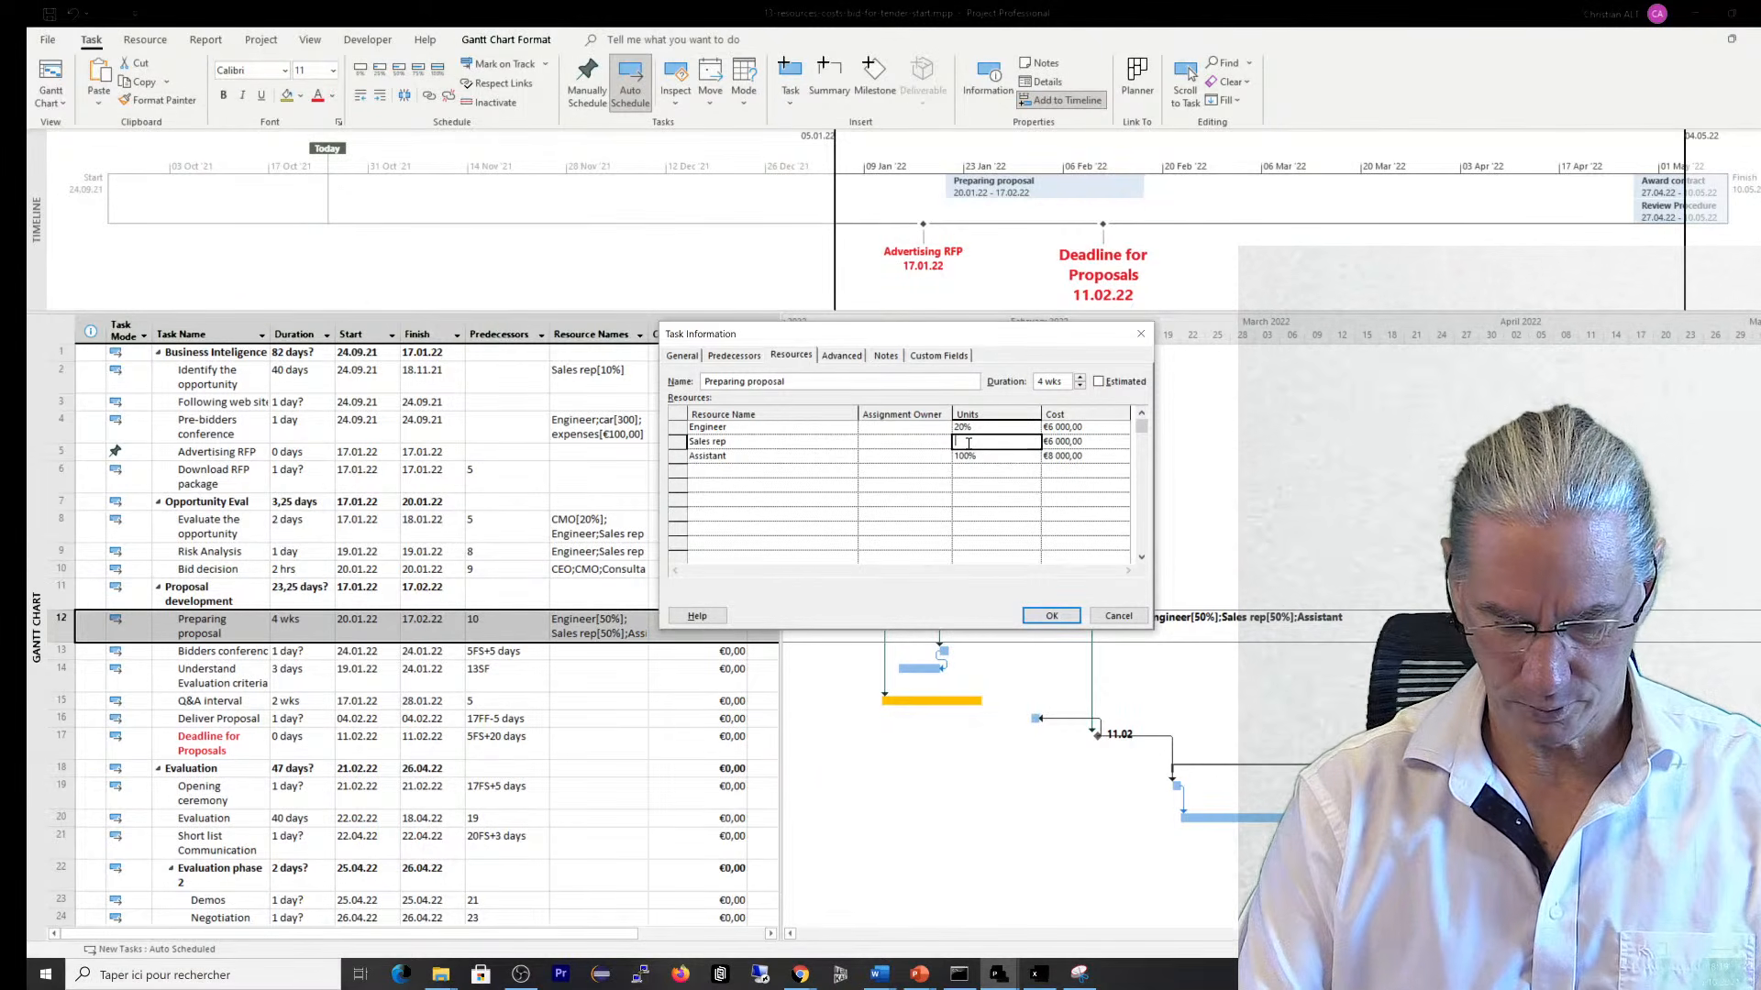
pyautogui.press('Return')
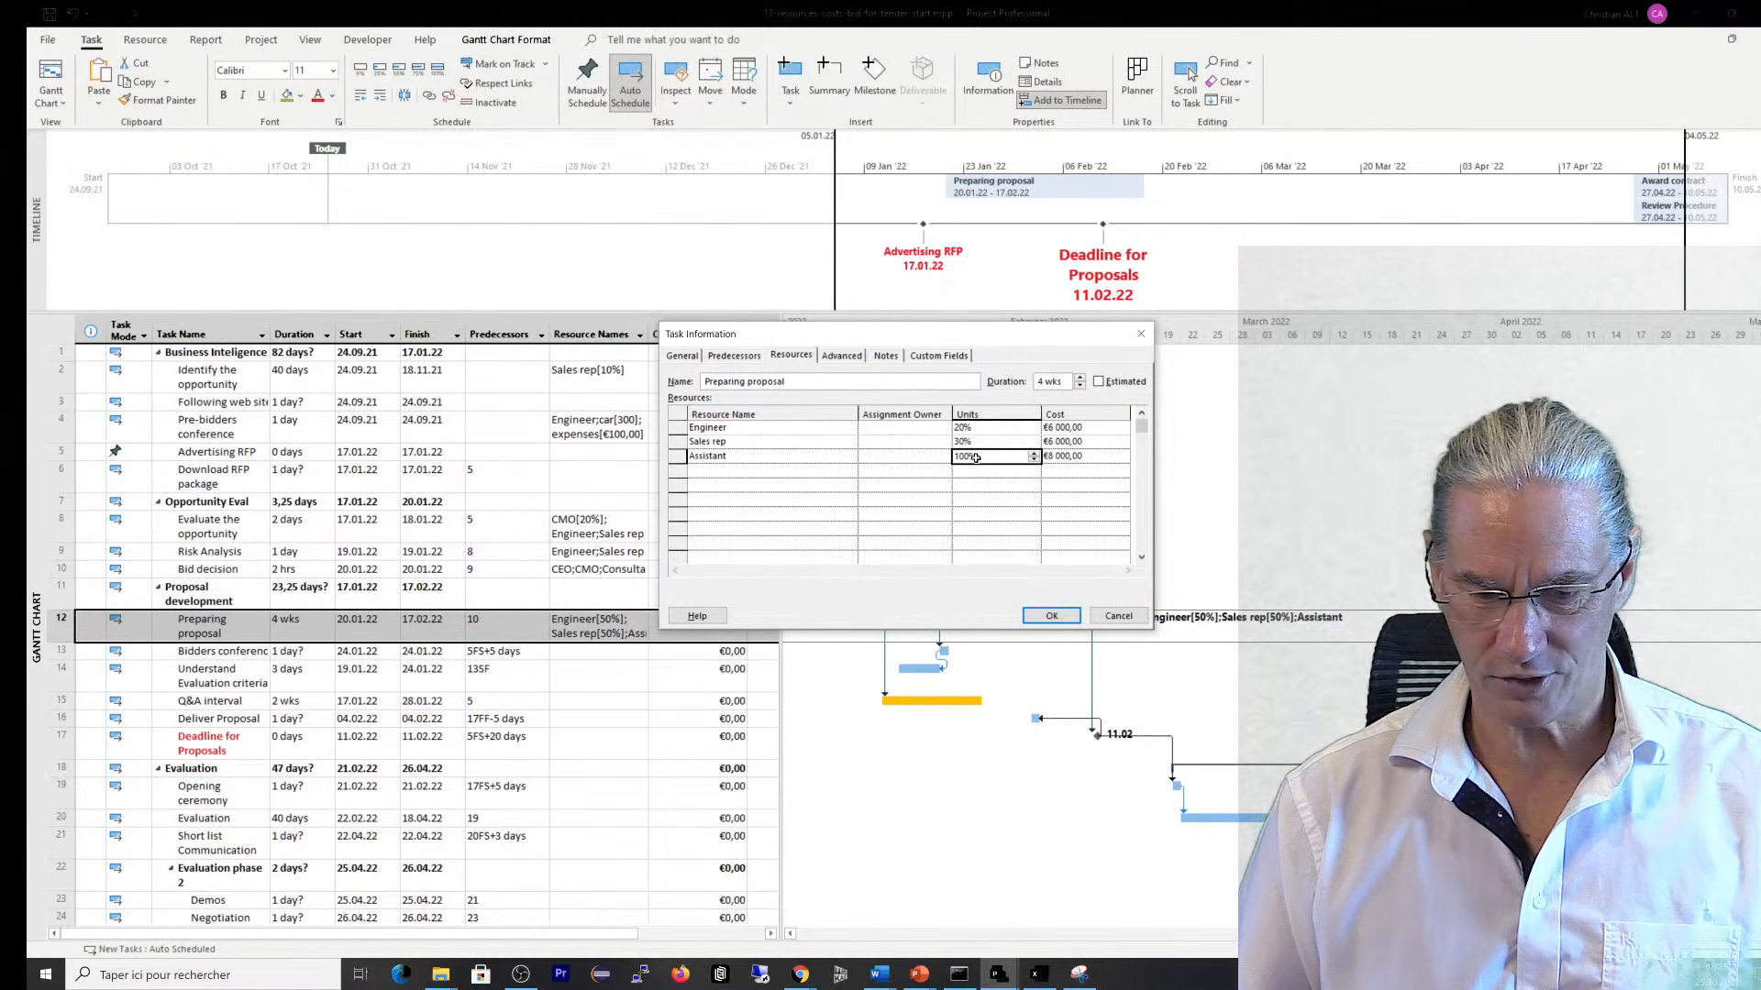
pyautogui.press('BackSpace')
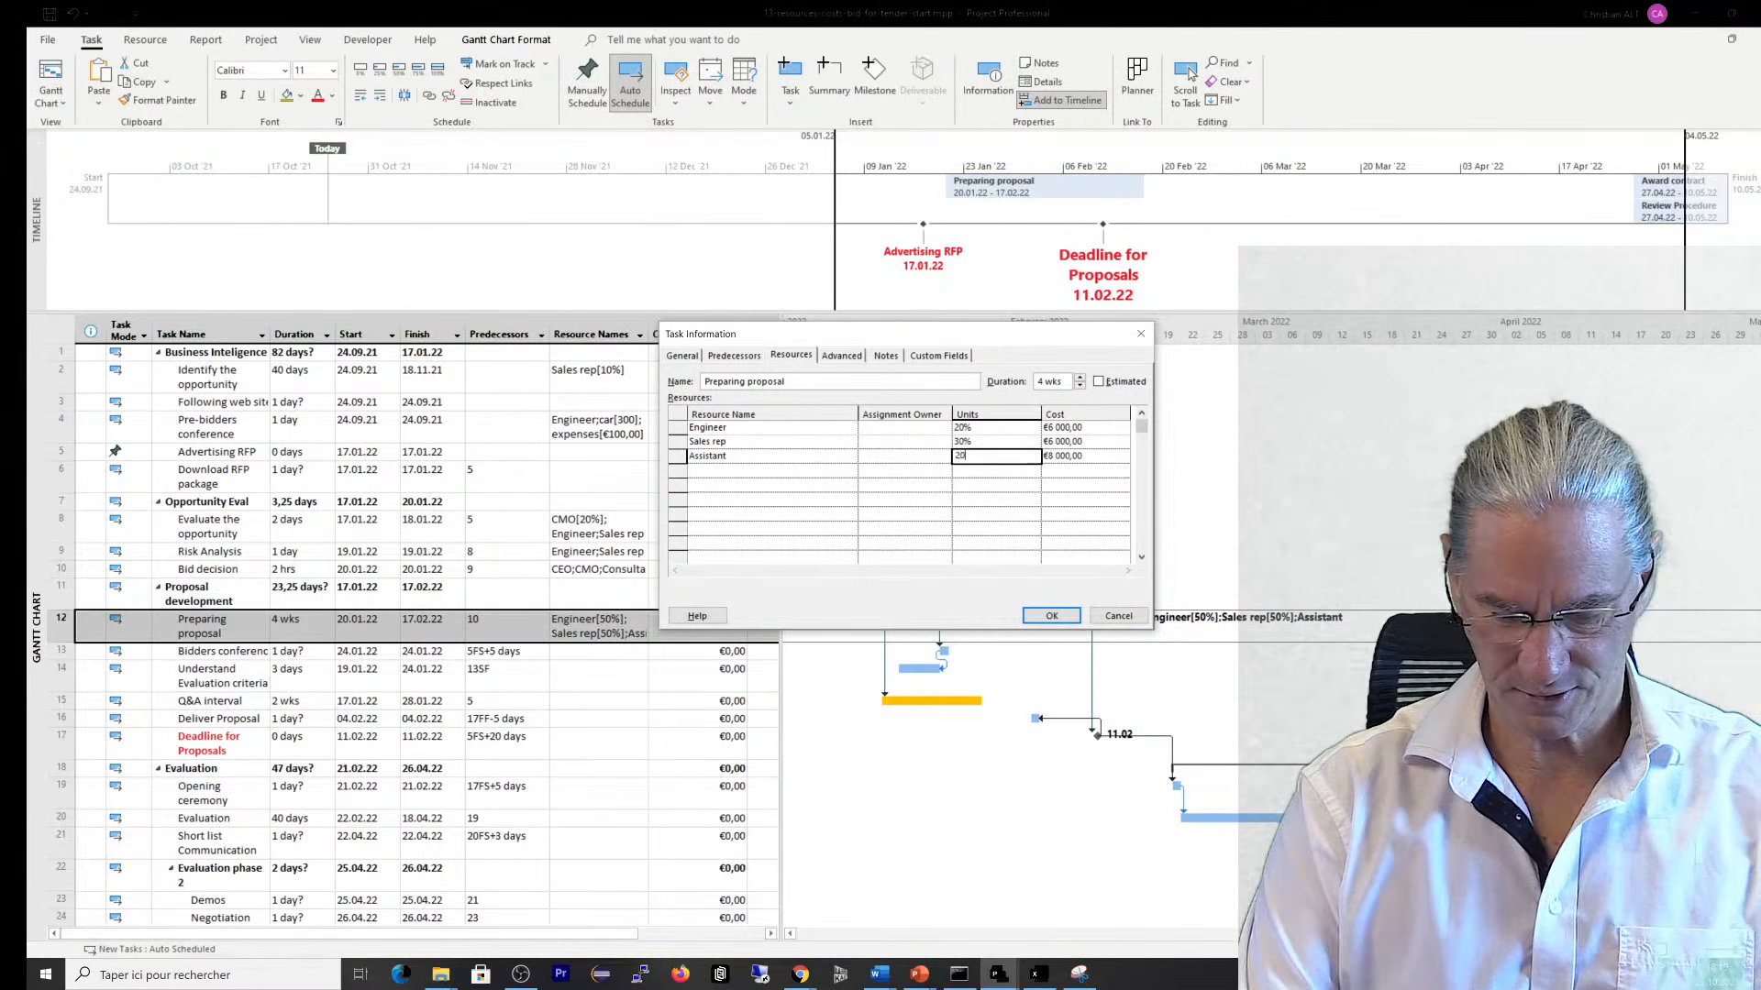
pyautogui.write('20')
pyautogui.press('Return')
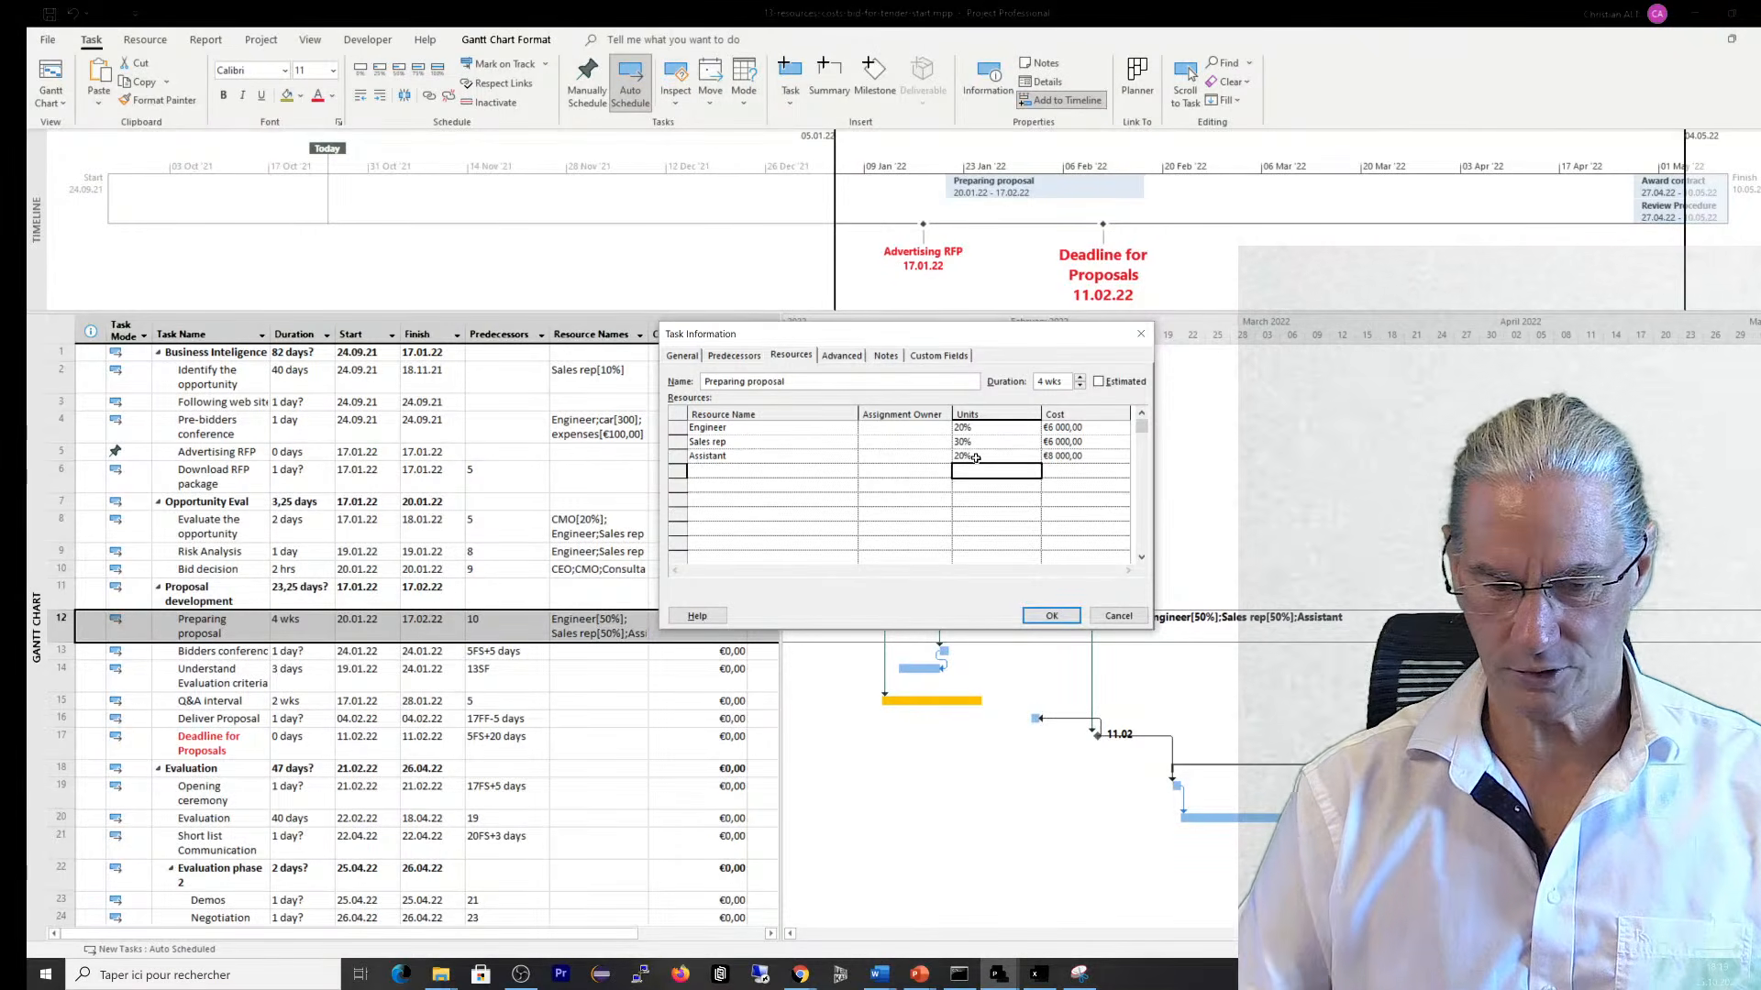
pyautogui.click(1059, 620)
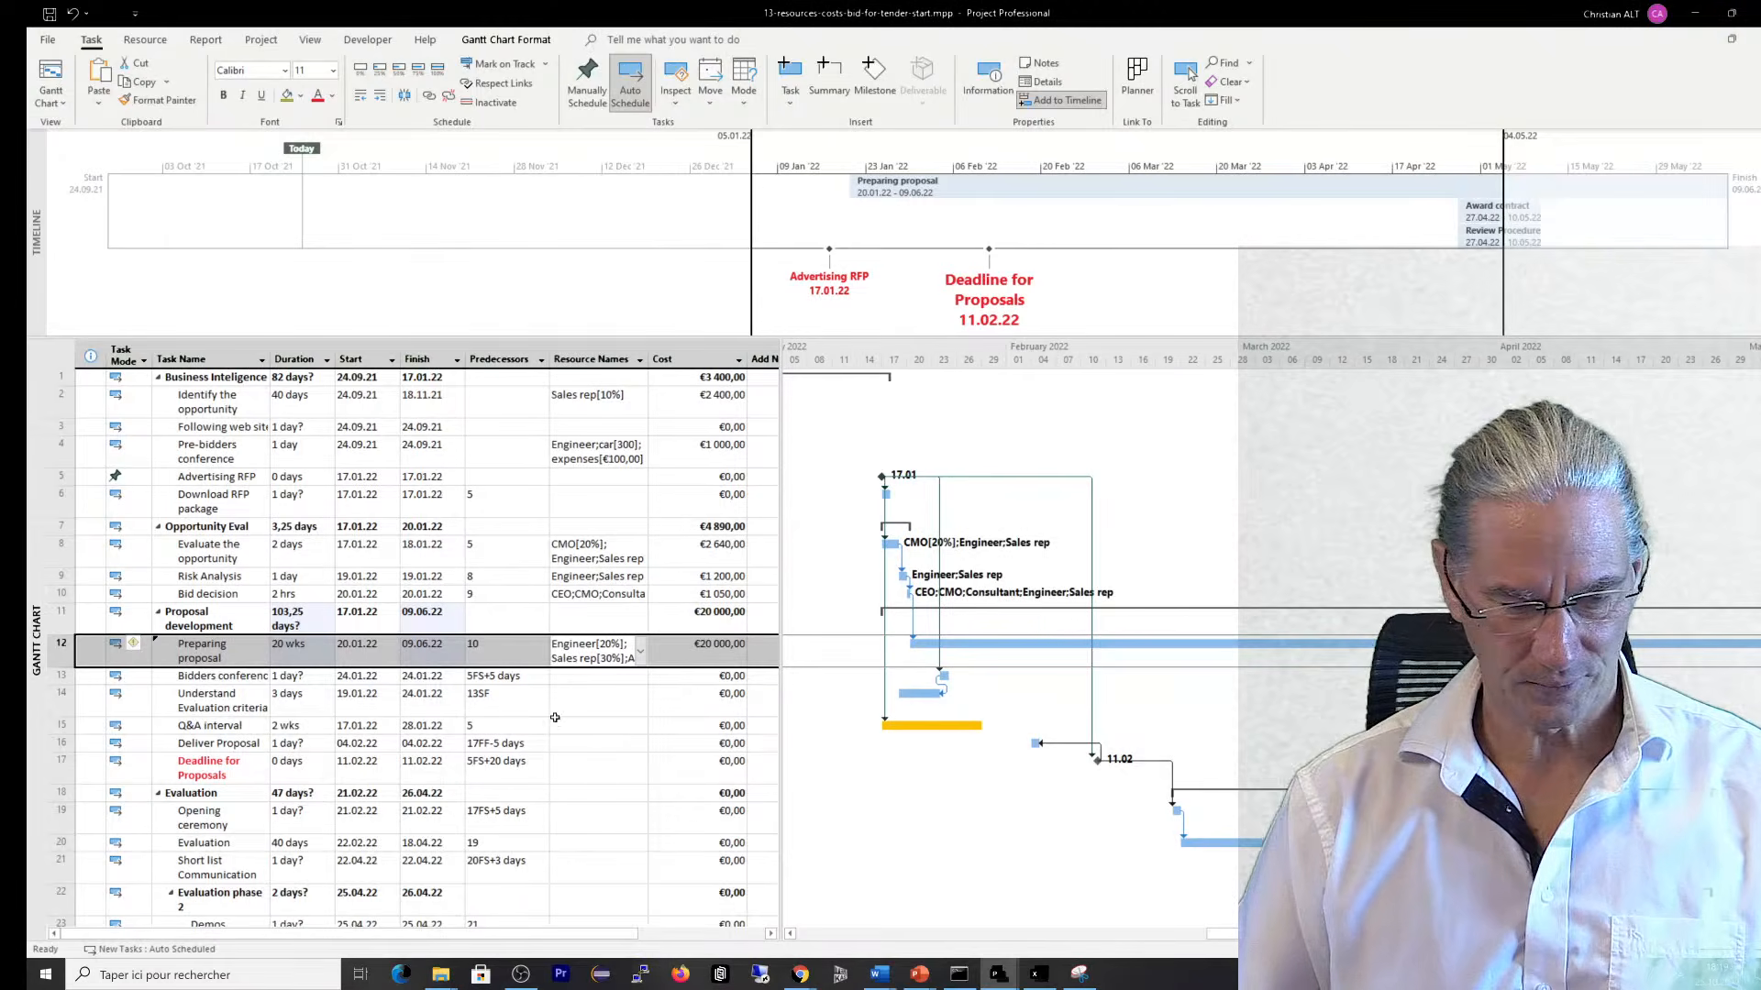
# Set the duration of the "Preparing proposal" task to 10 days
pyautogui.click(293, 646)
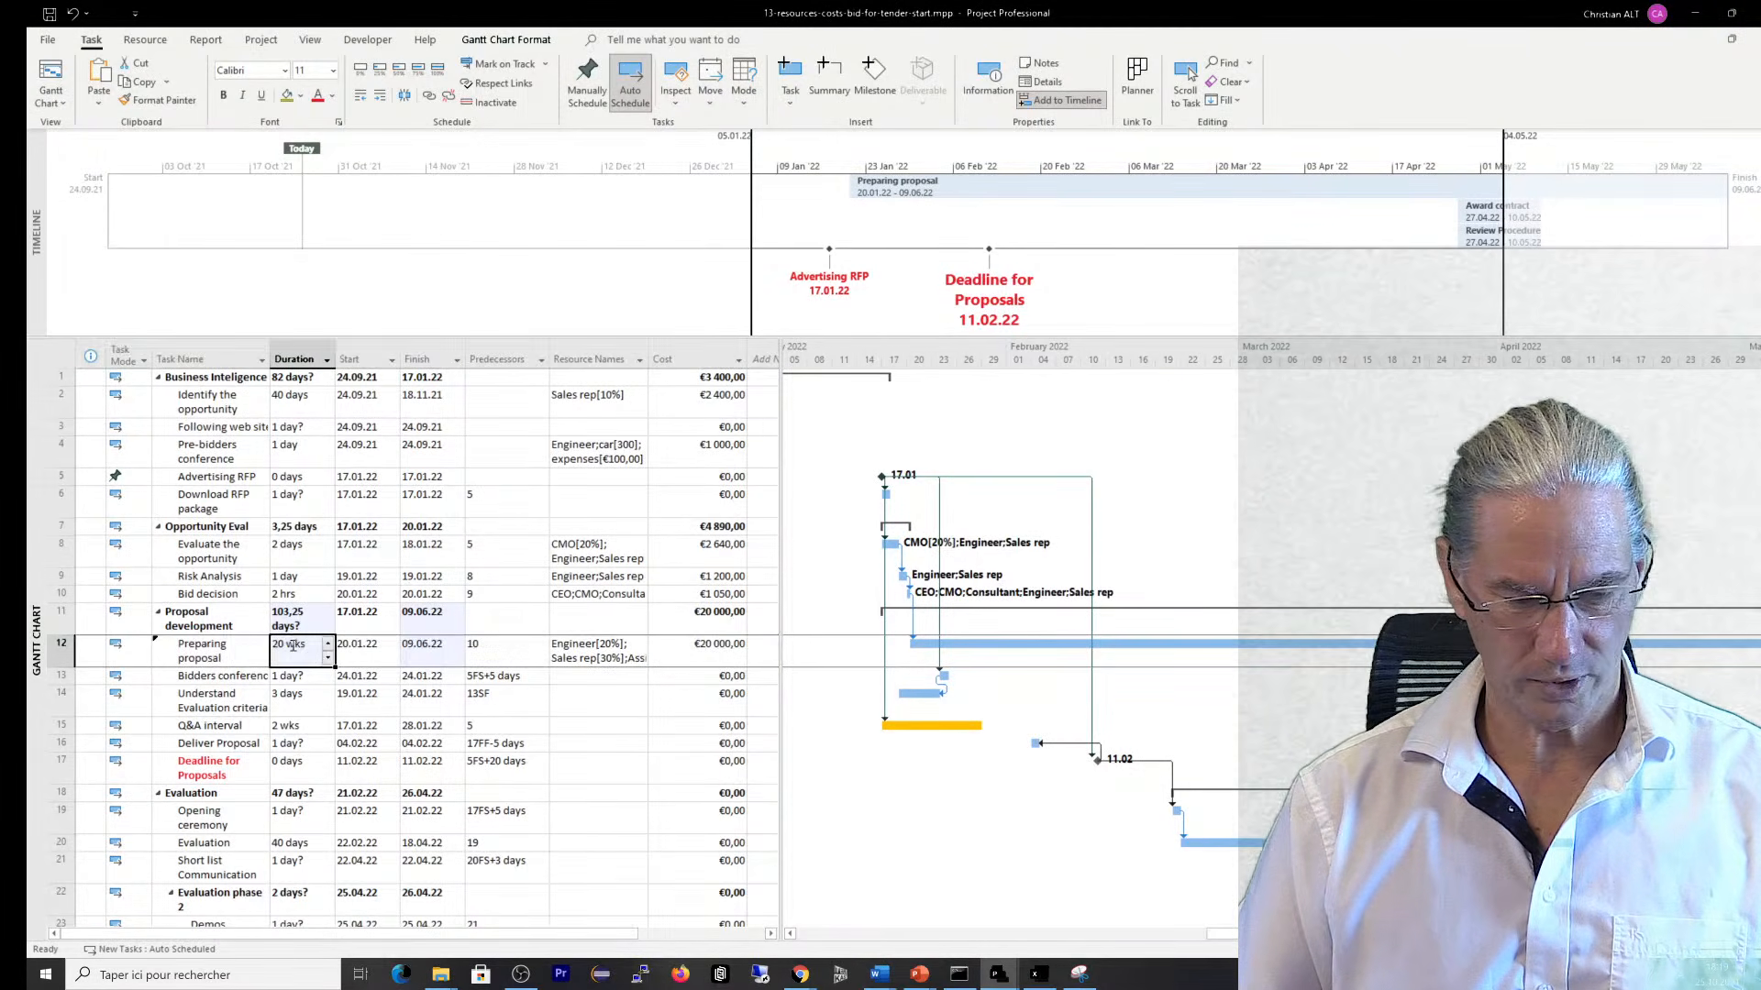
pyautogui.press('BackSpace')
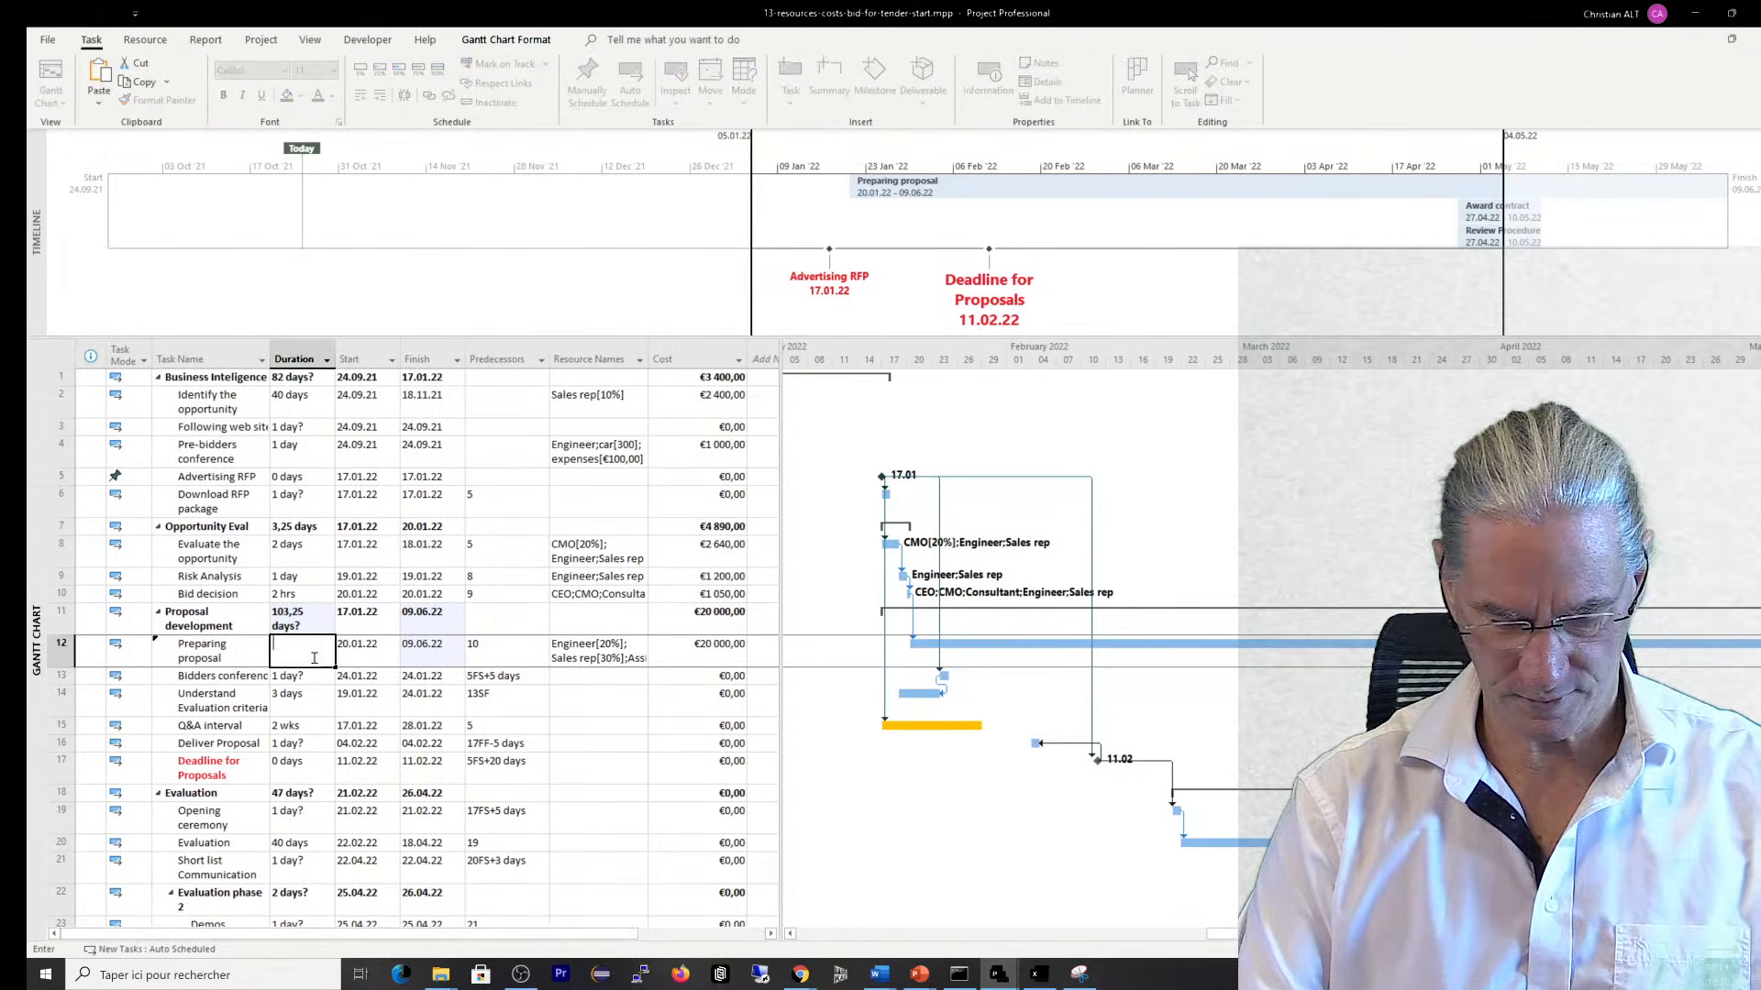
pyautogui.write('10d')
pyautogui.press('Return')
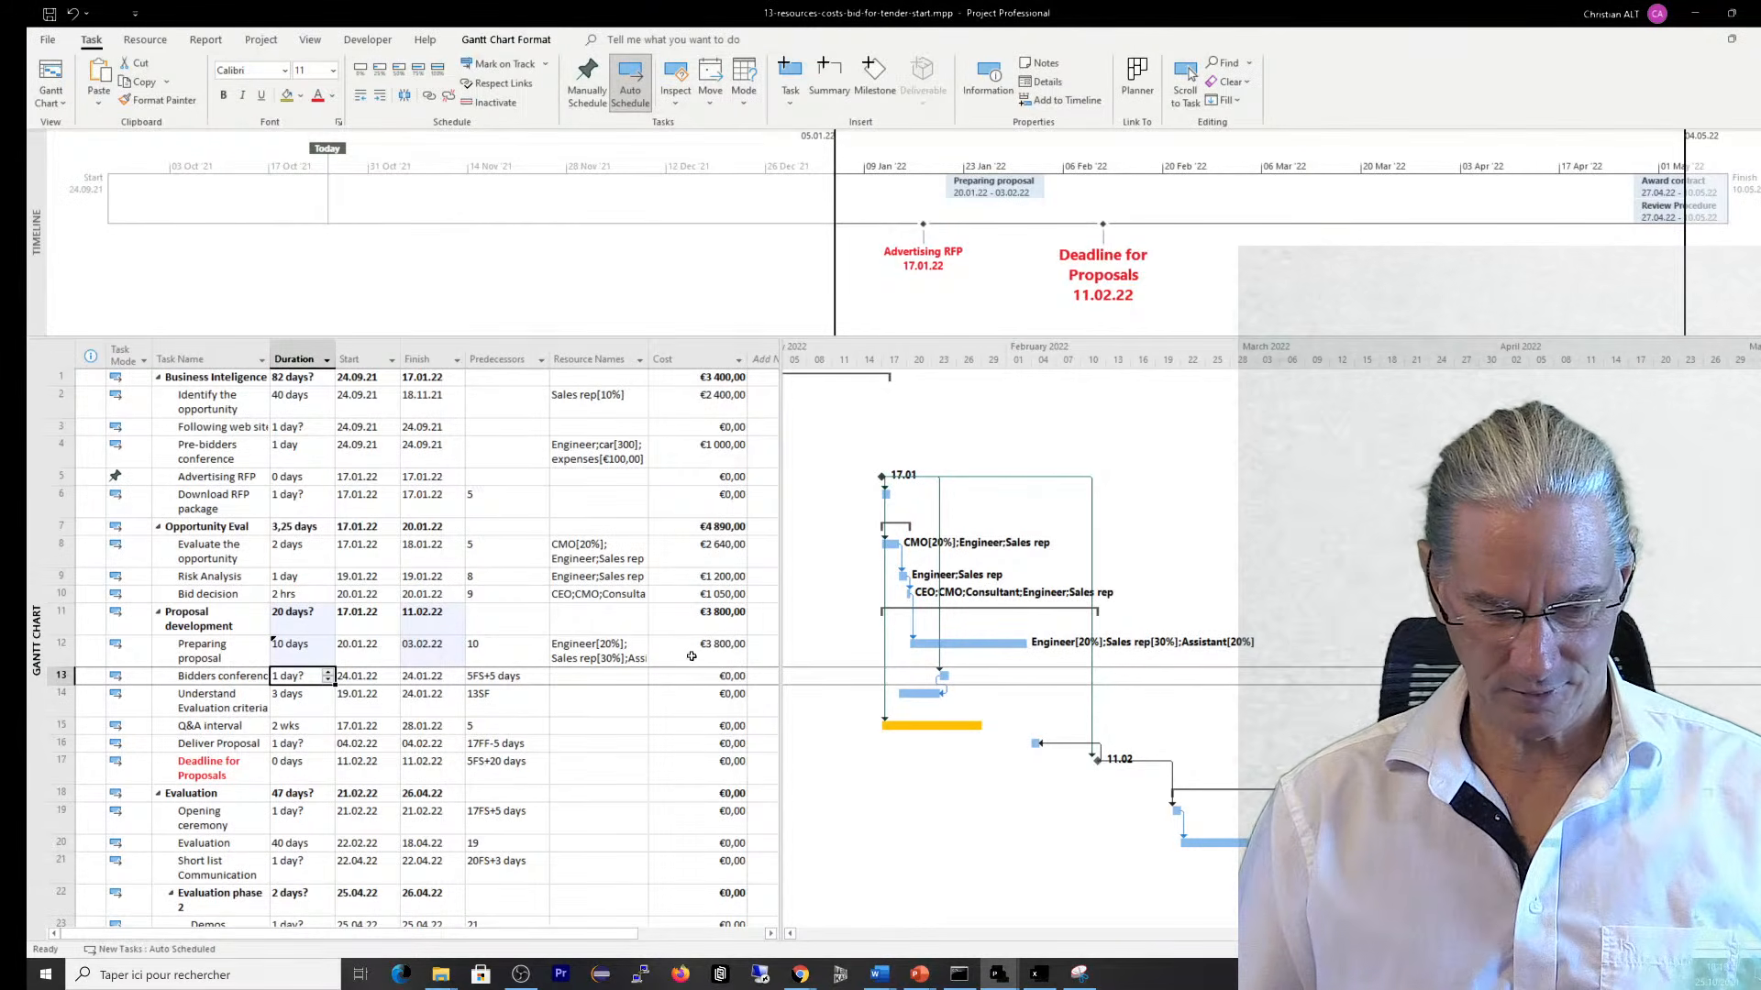
# Set the Sales rep's units to 50% on the "Preparing proposal" task and apply the change
pyautogui.click(619, 658)
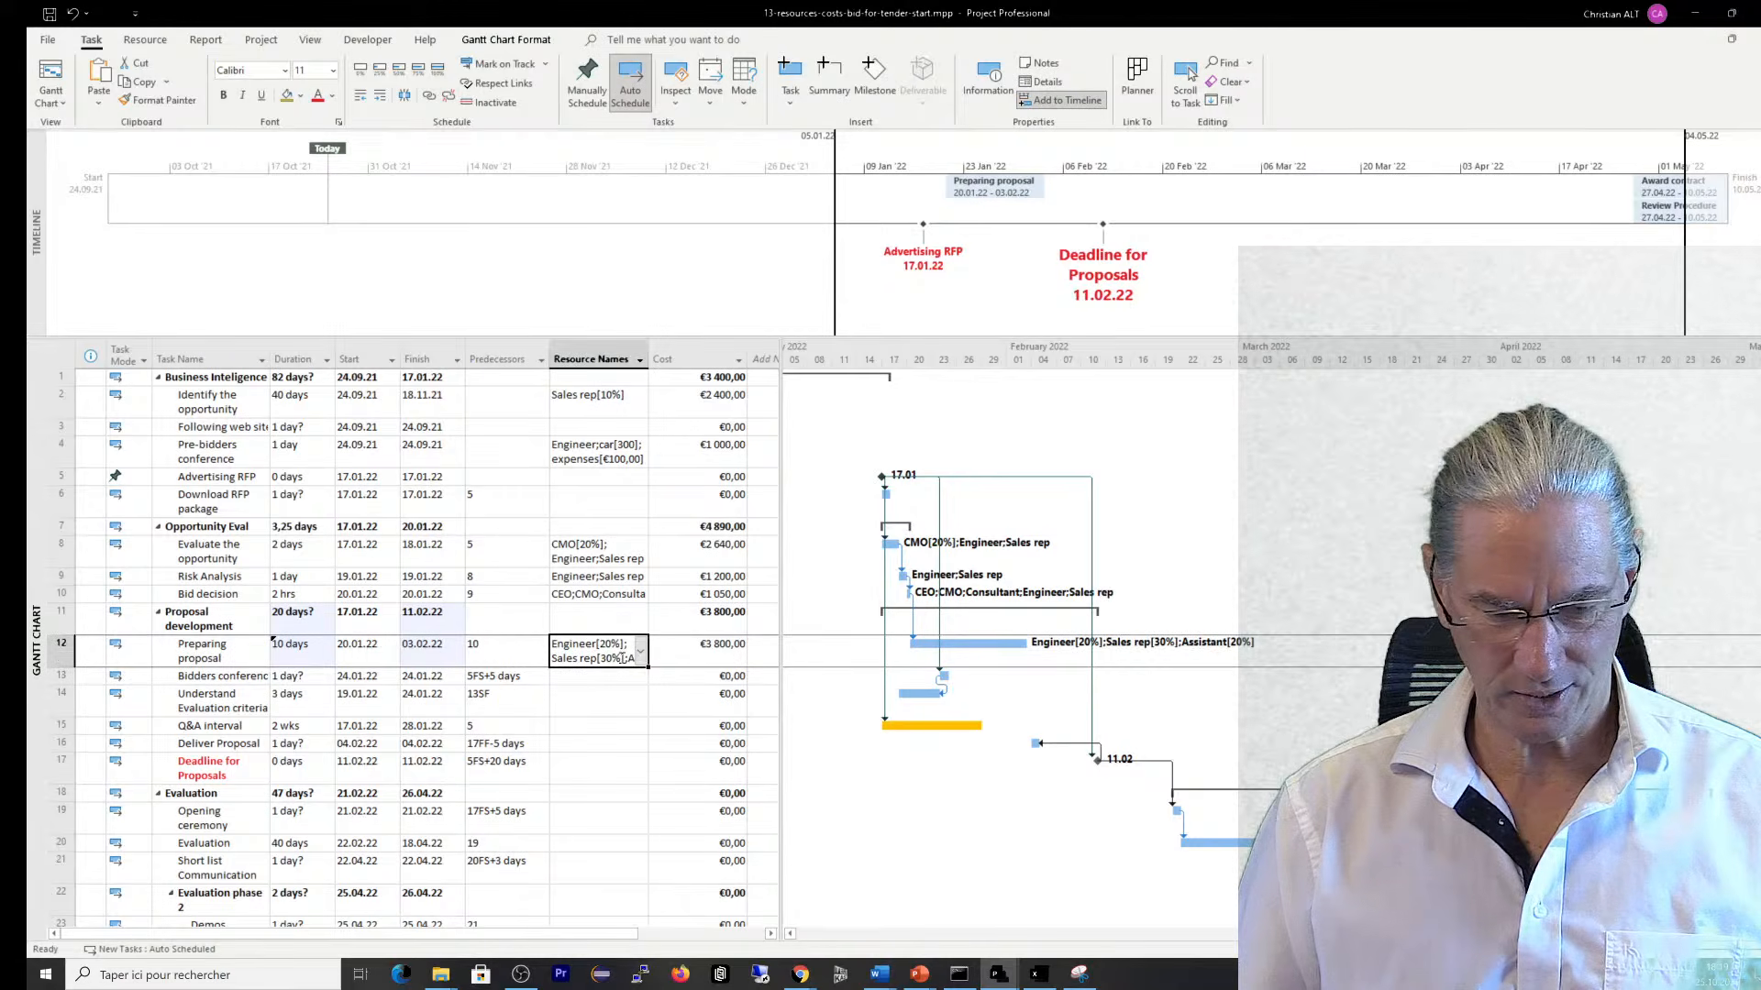
pyautogui.click(219, 654)
pyautogui.doubleClick(219, 655)
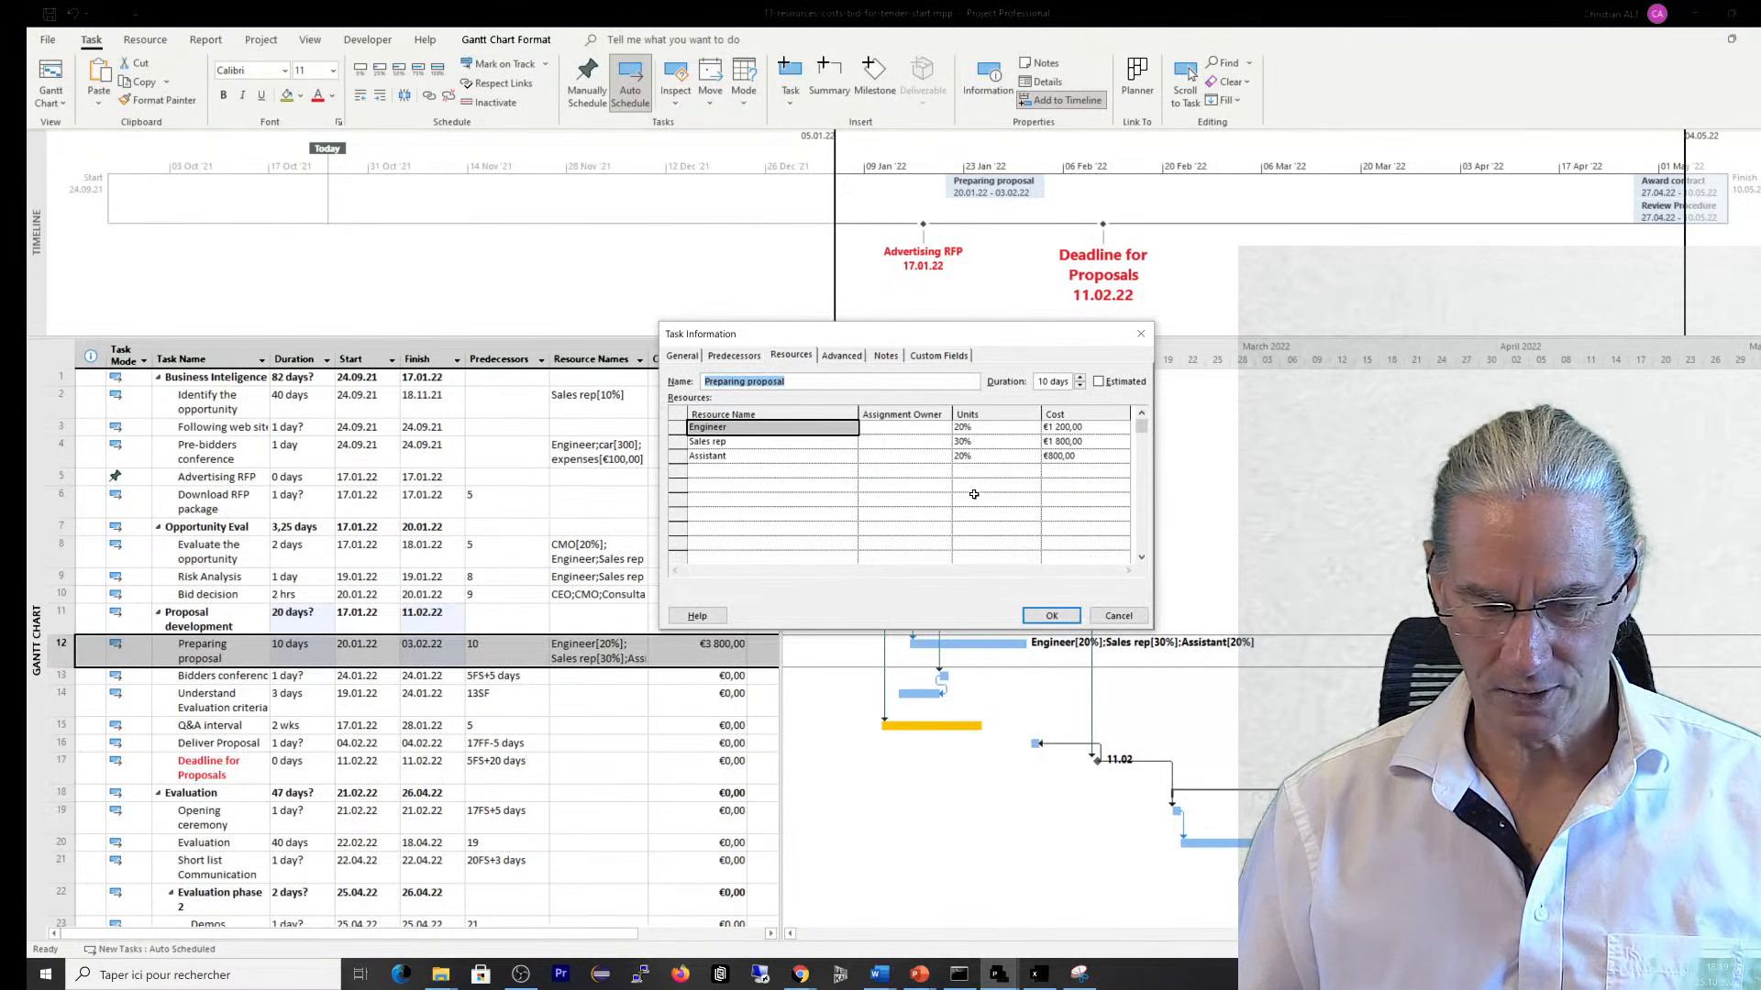
pyautogui.click(964, 442)
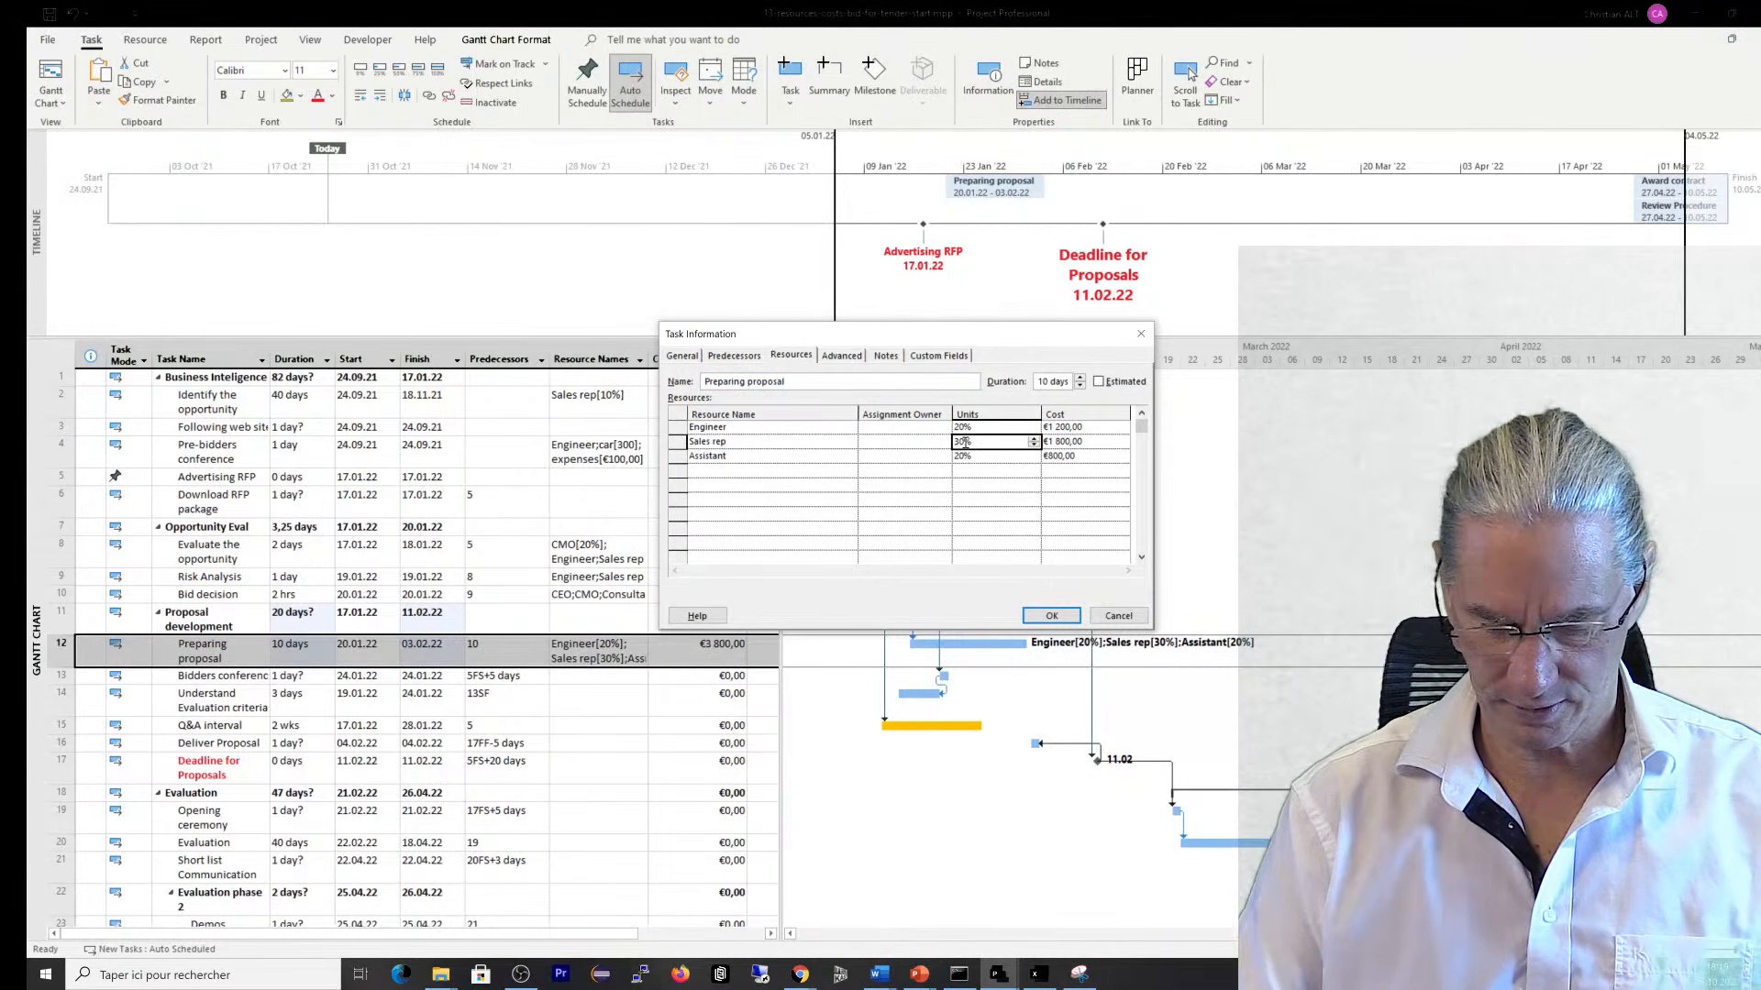
pyautogui.write('50')
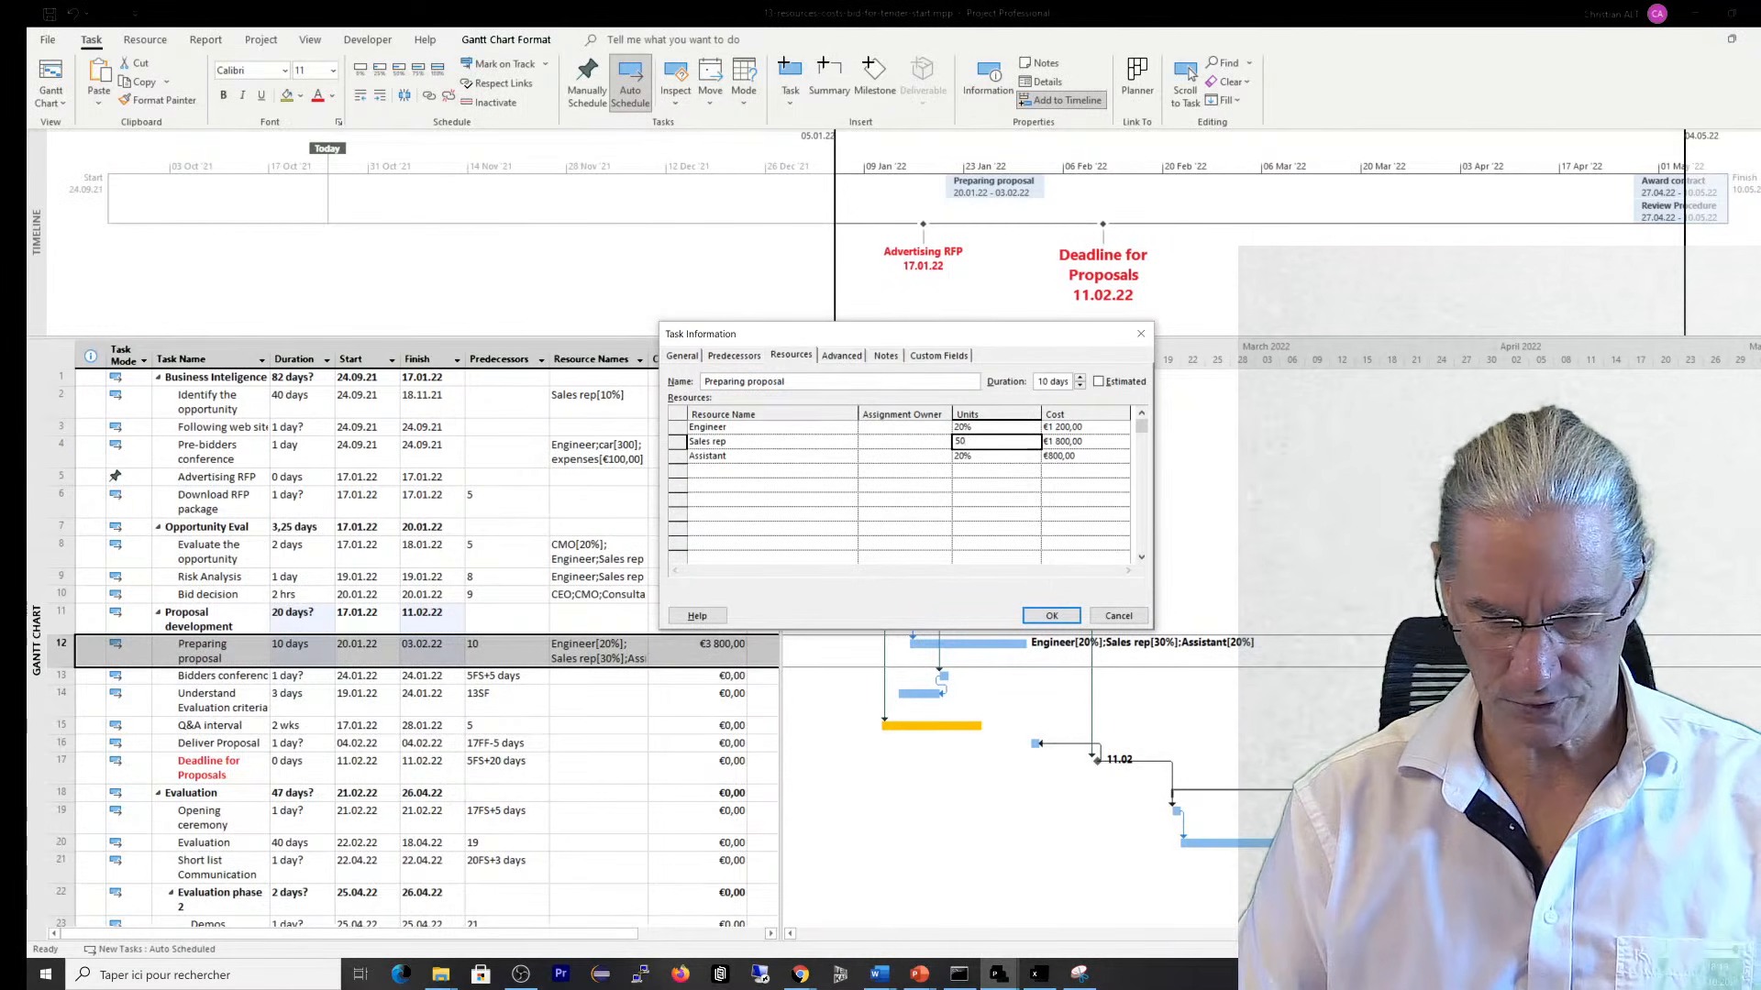
pyautogui.press('Return')
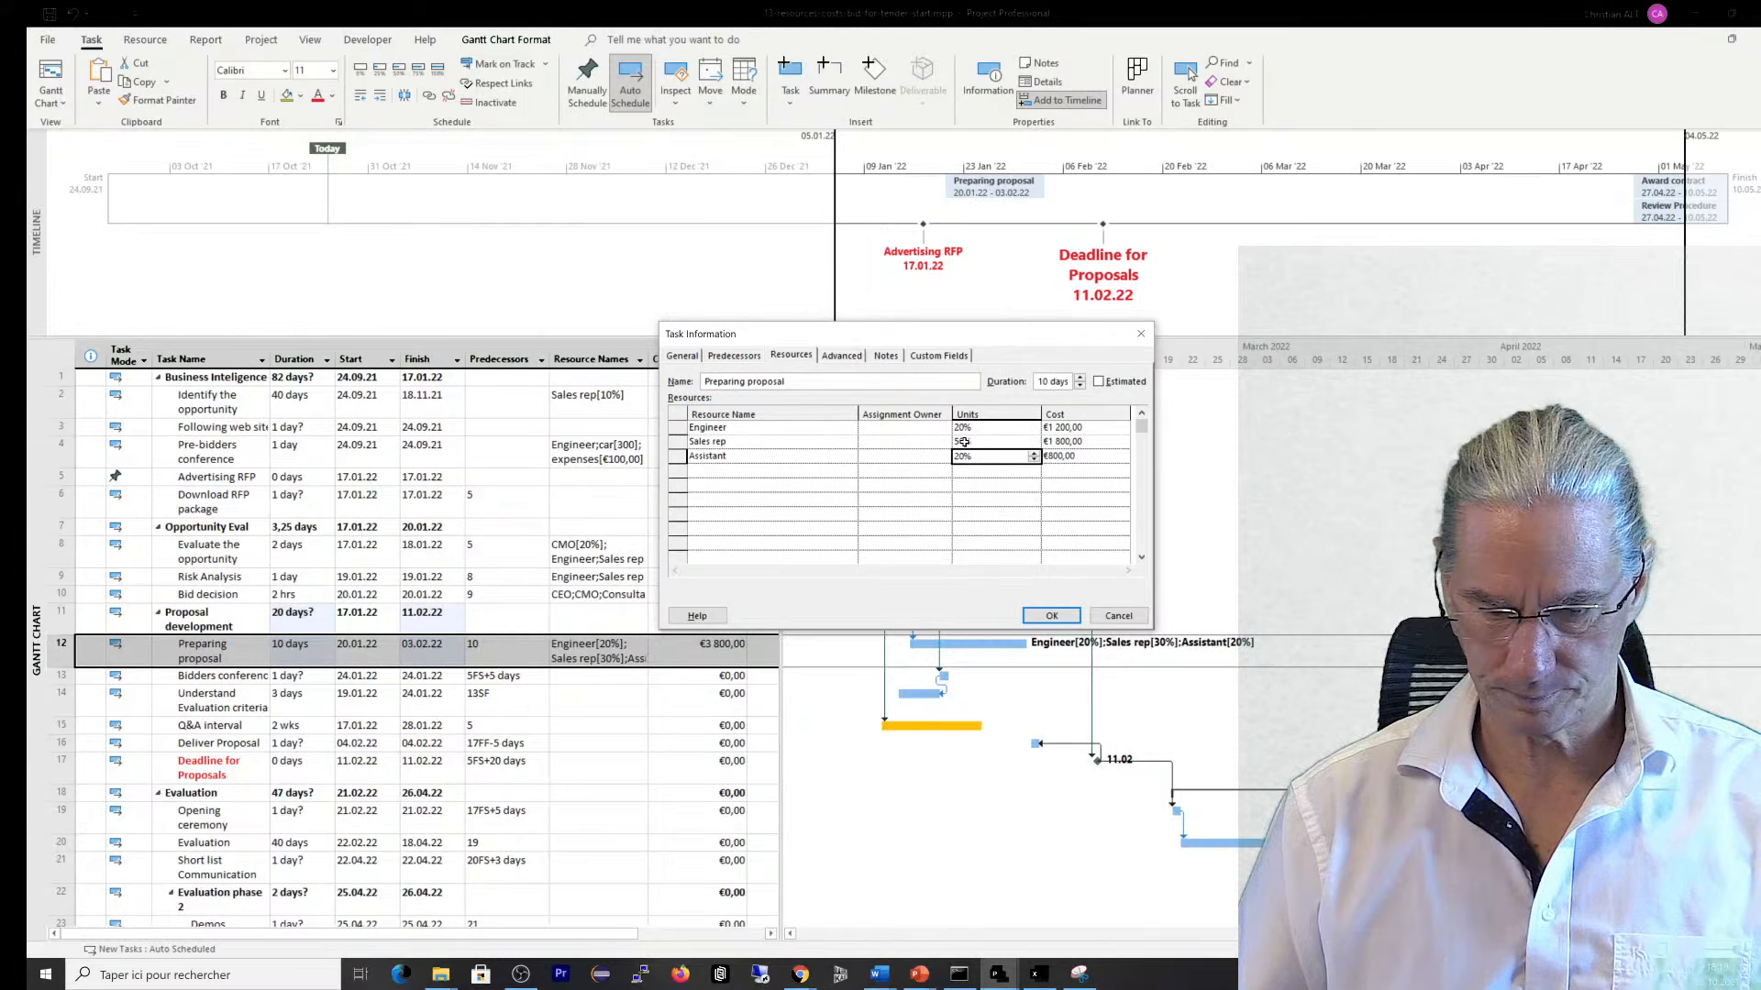
pyautogui.click(1066, 620)
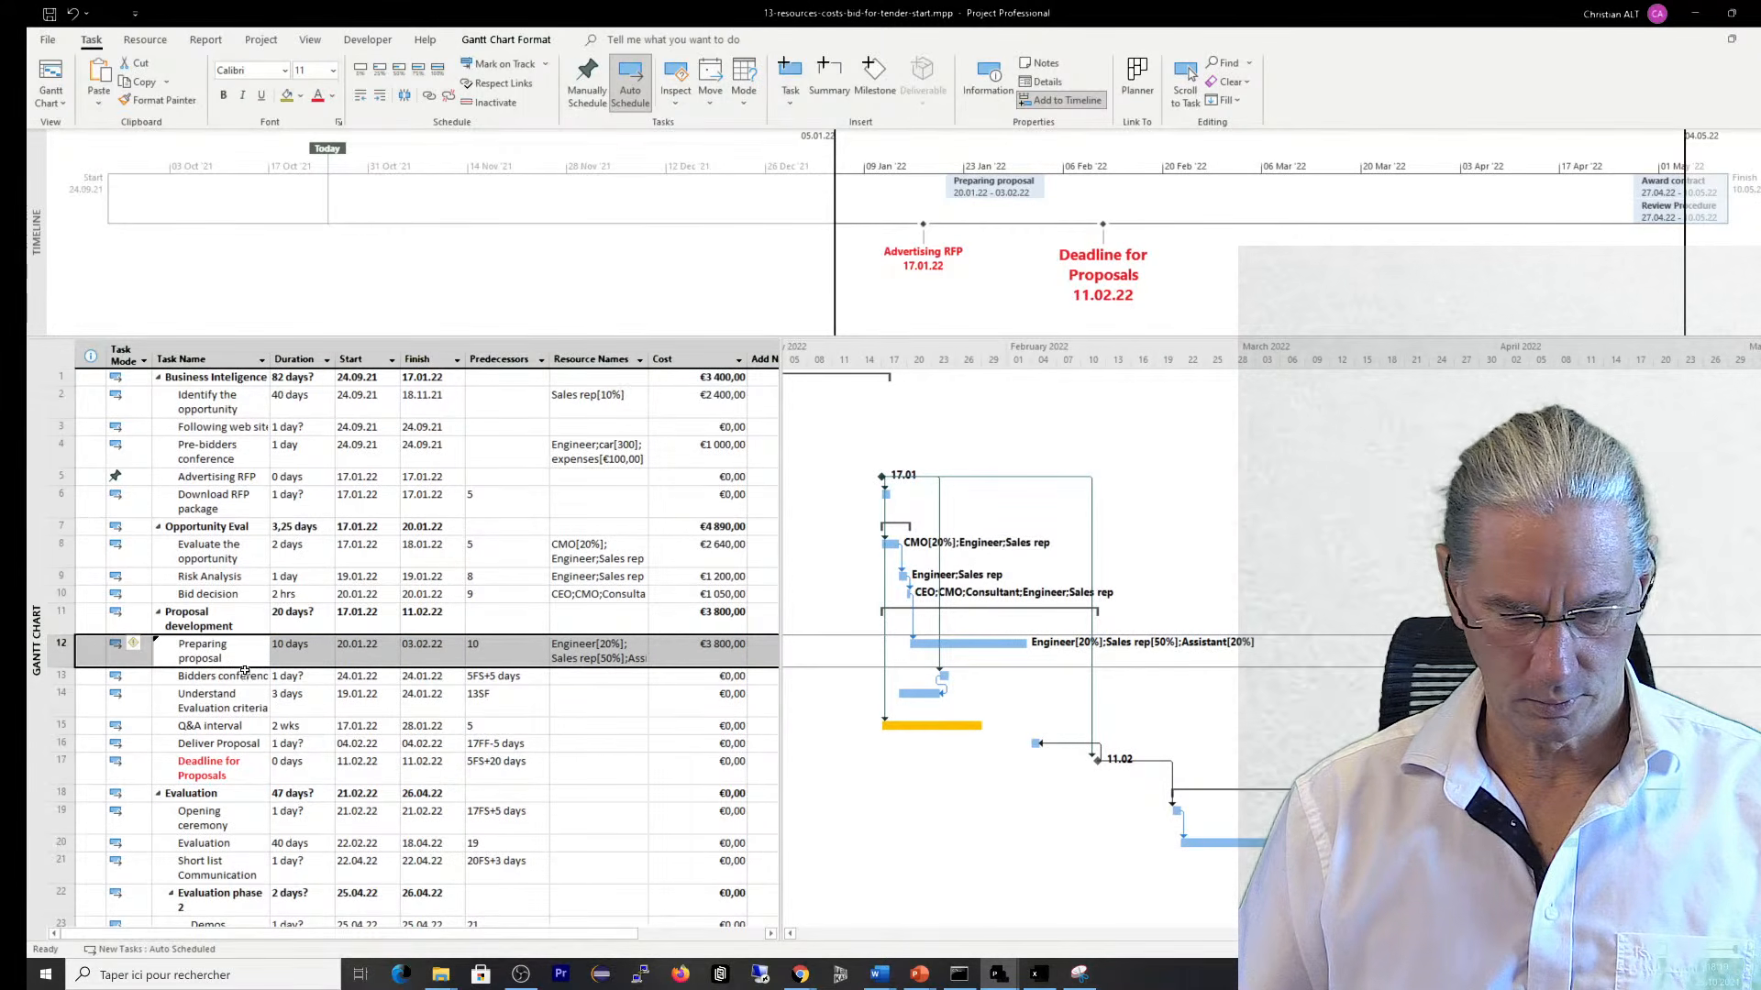
# Review the units and costs of the resources assigned to the "Preparing proposal" task
pyautogui.click(291, 644)
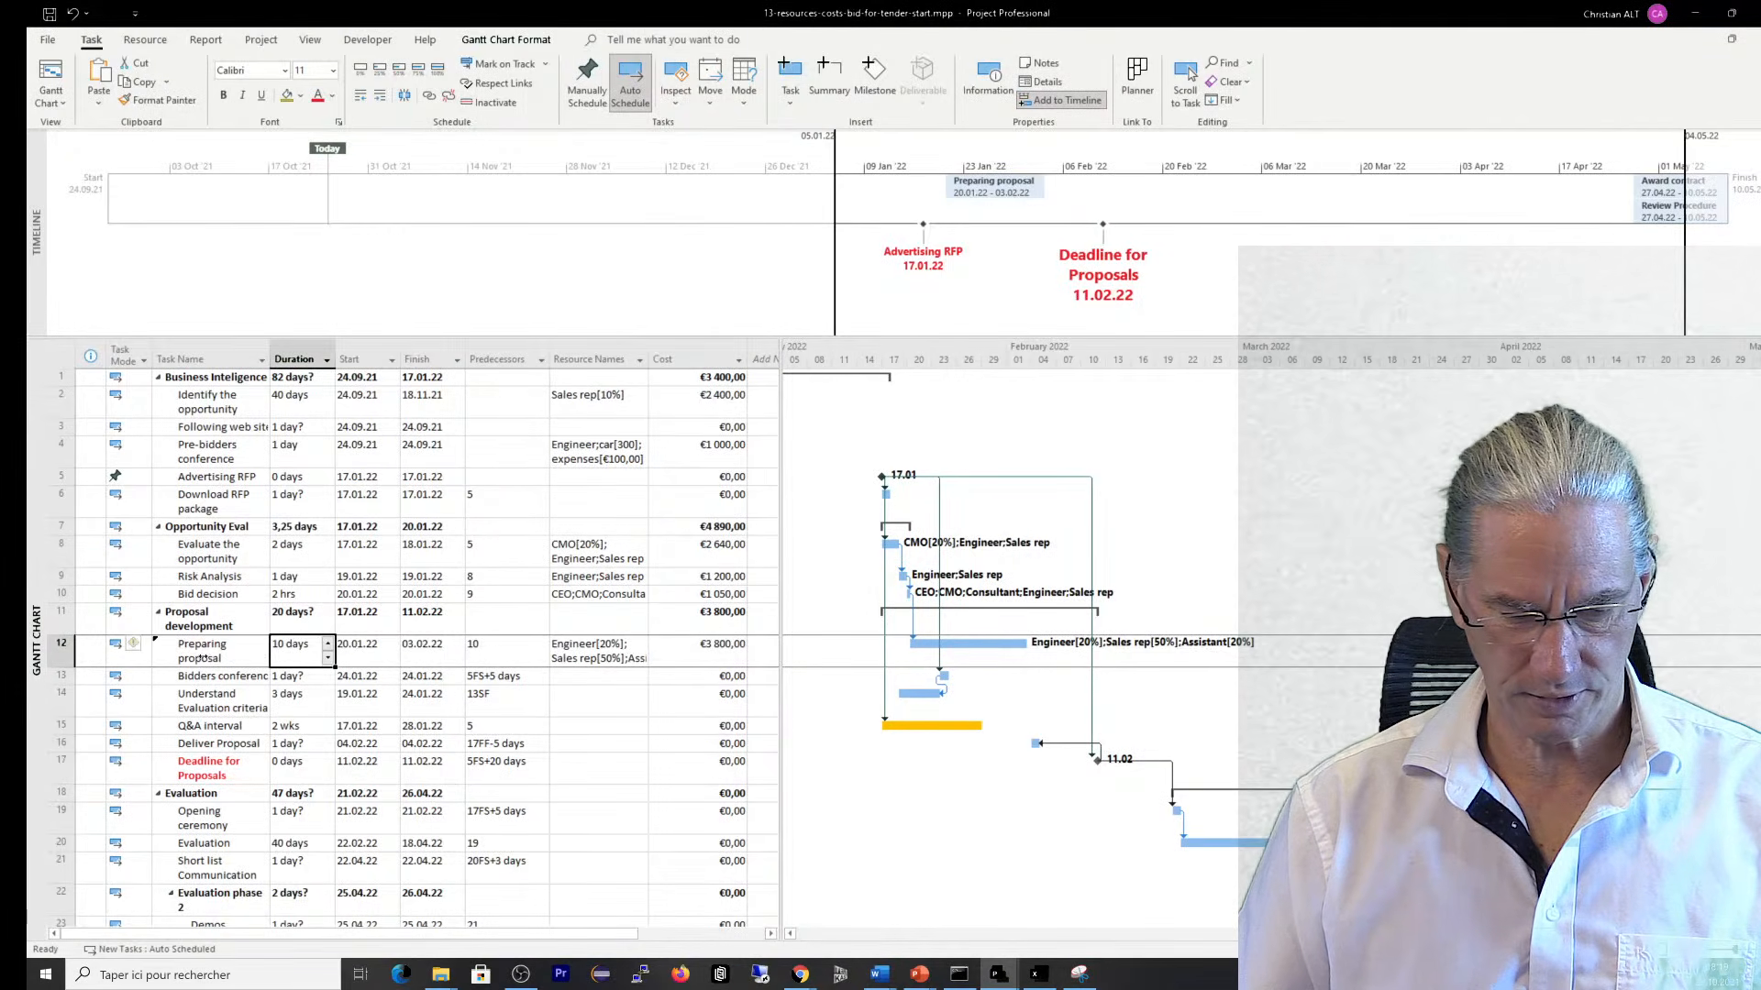
pyautogui.click(214, 659)
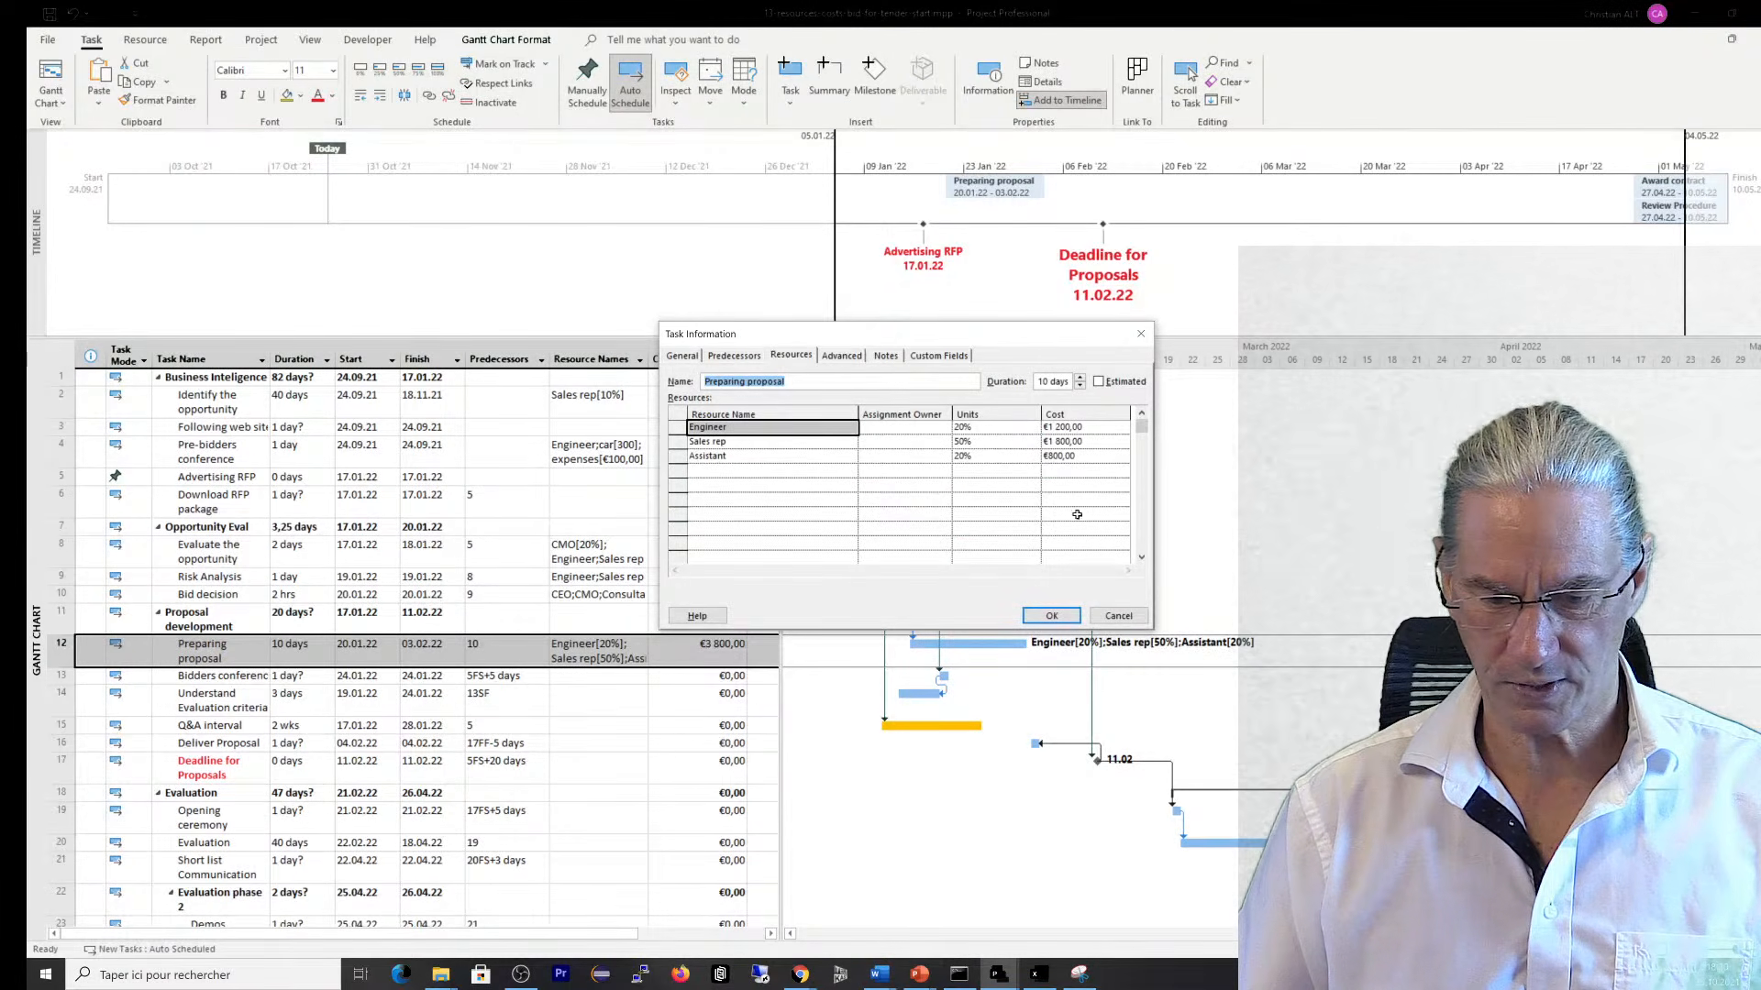
pyautogui.click(1066, 616)
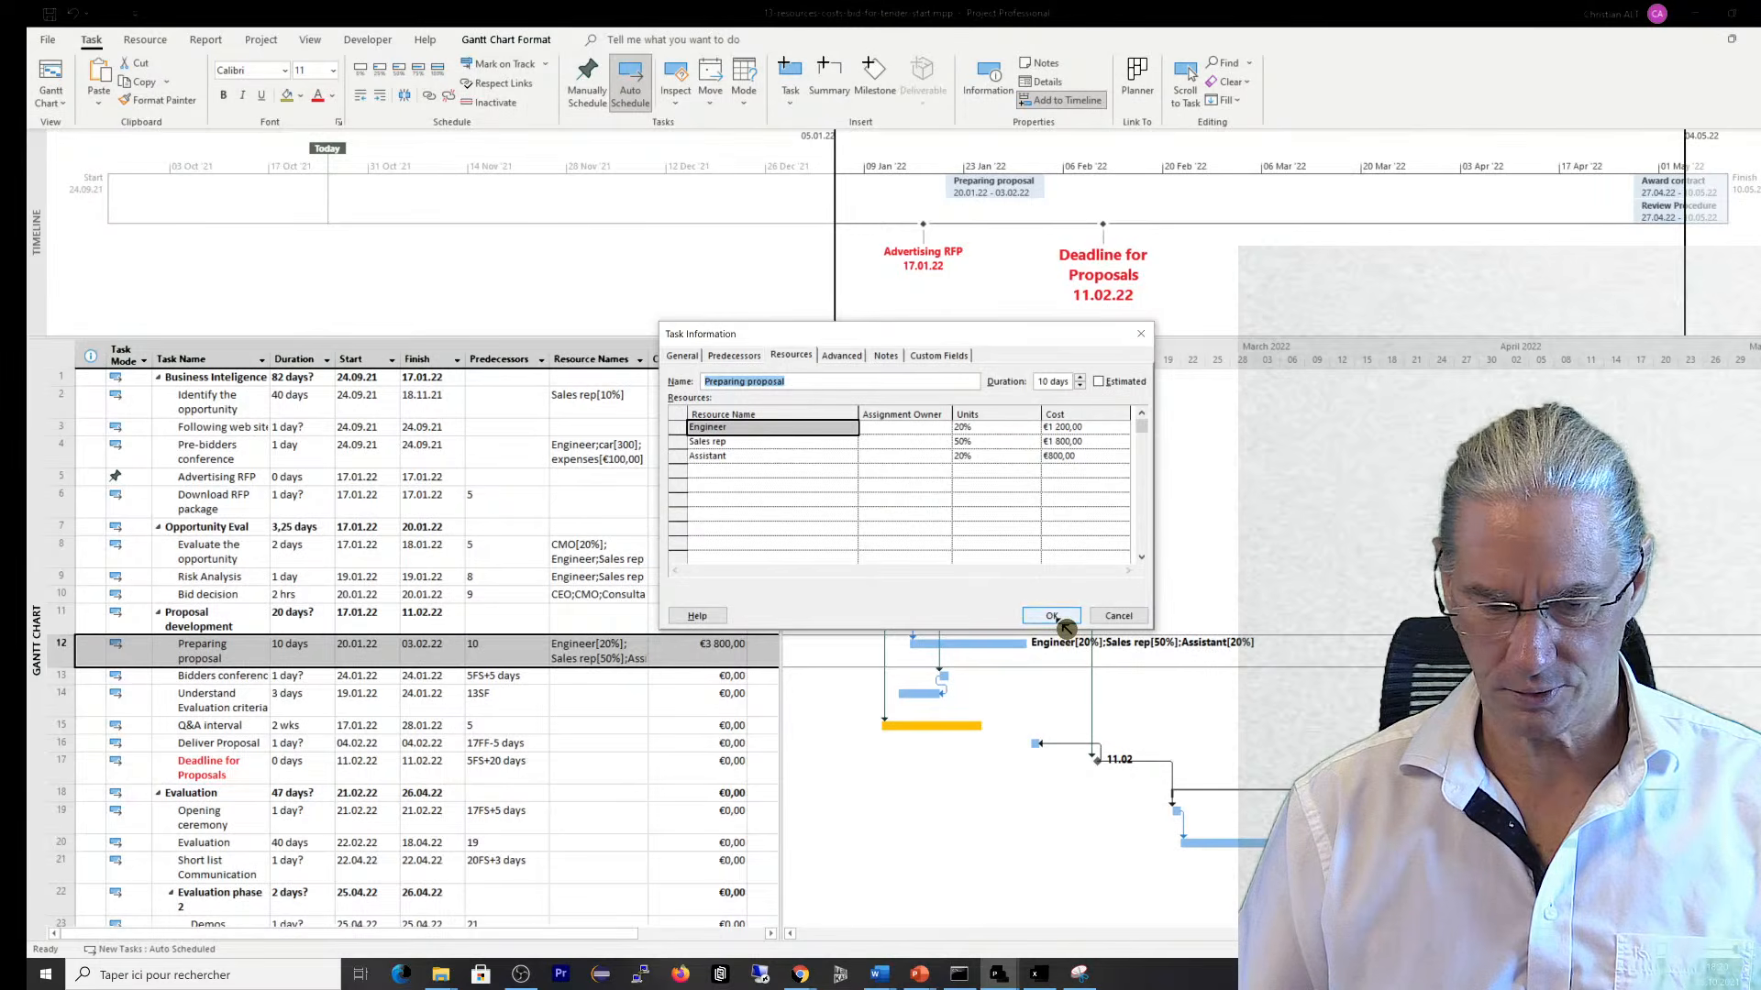
# Assign the car and expenses resources to the "Bidders conferences" task
pyautogui.click(1059, 622)
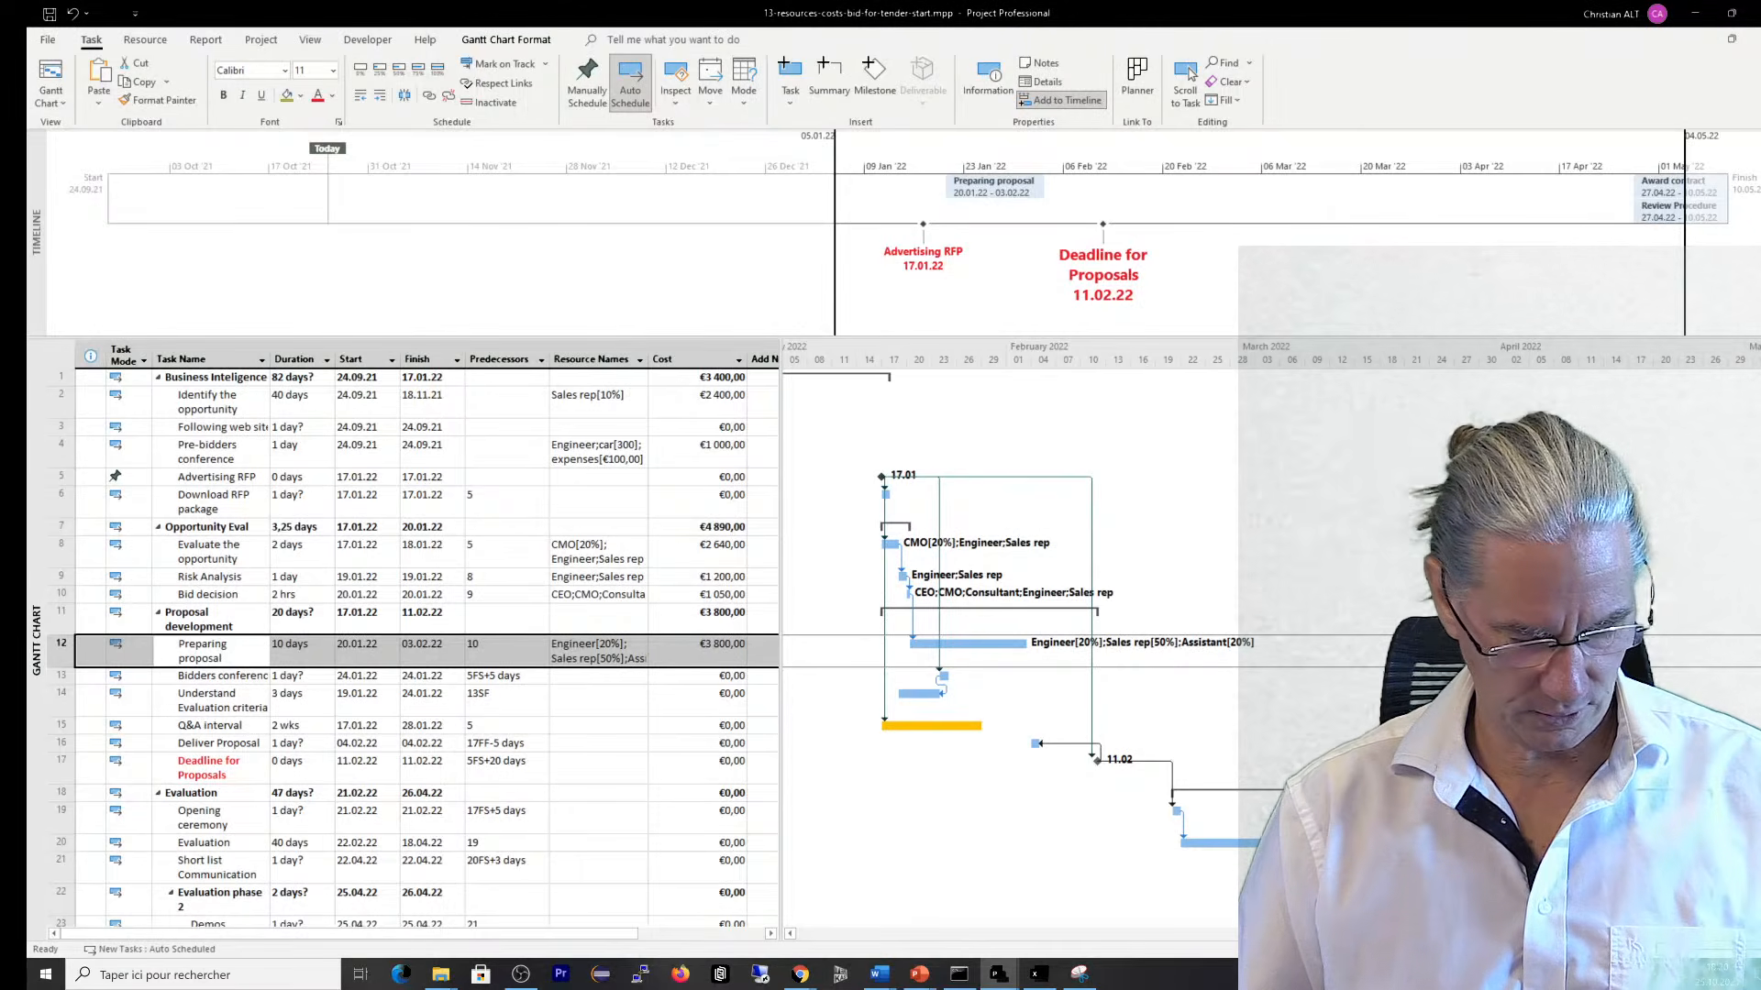
pyautogui.click(605, 680)
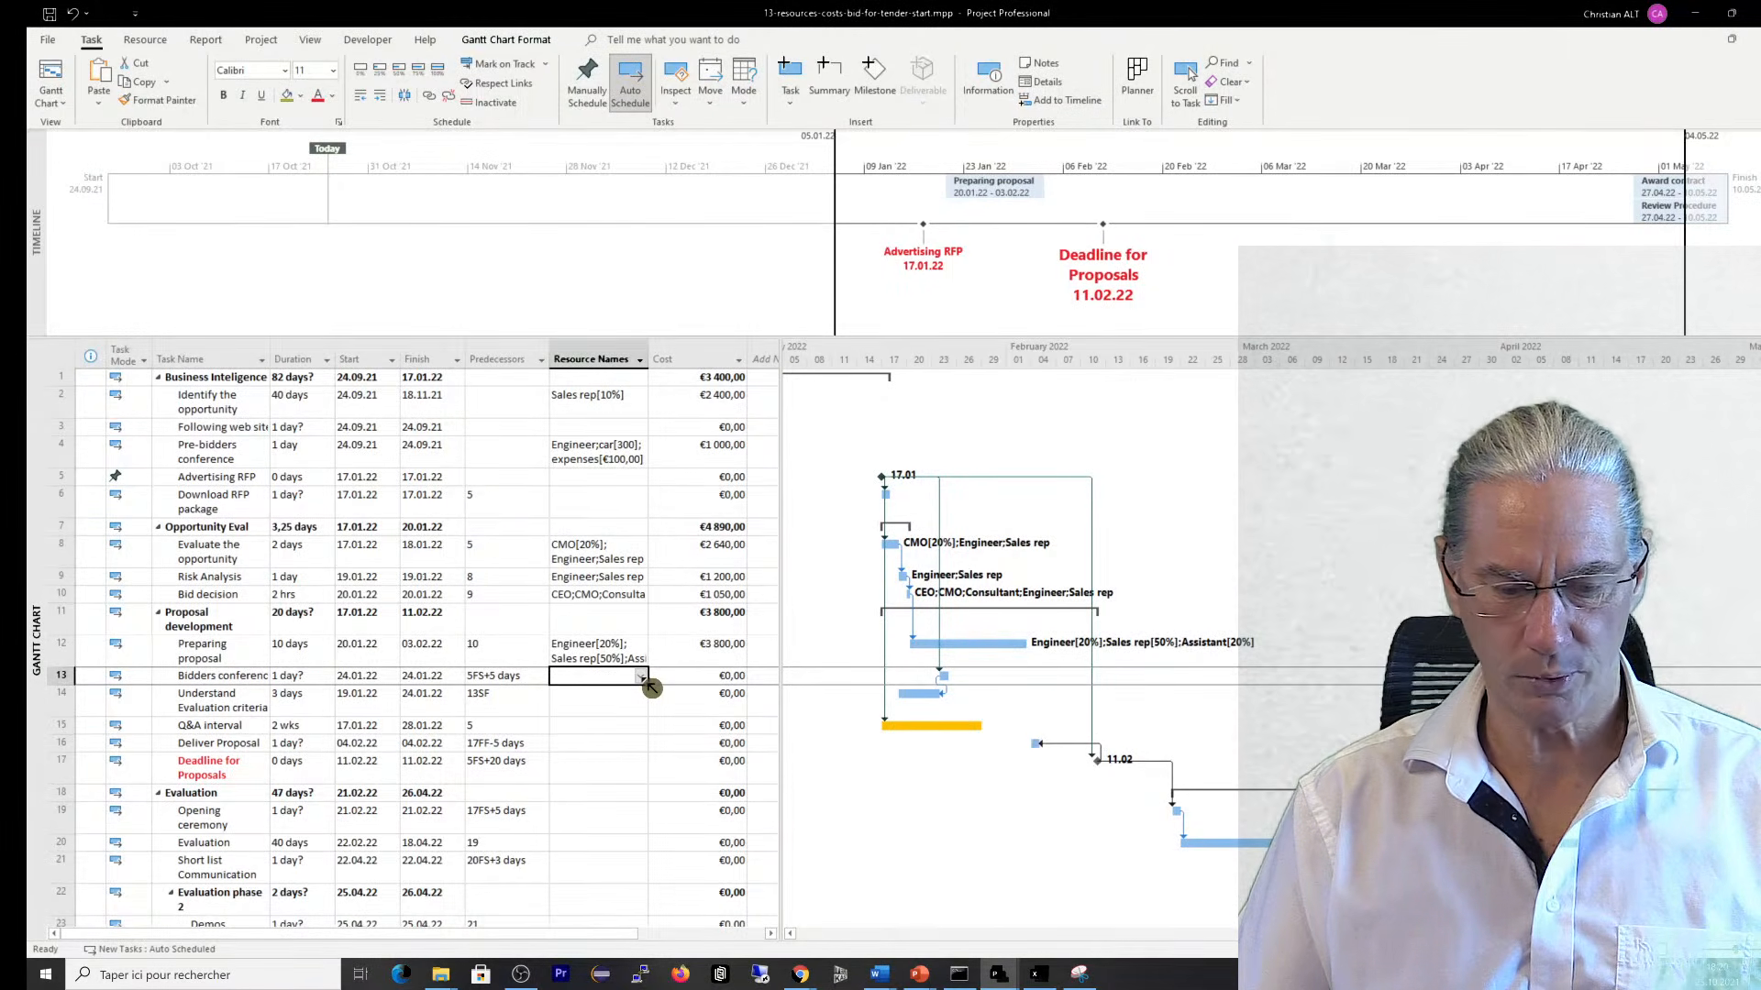
pyautogui.click(643, 680)
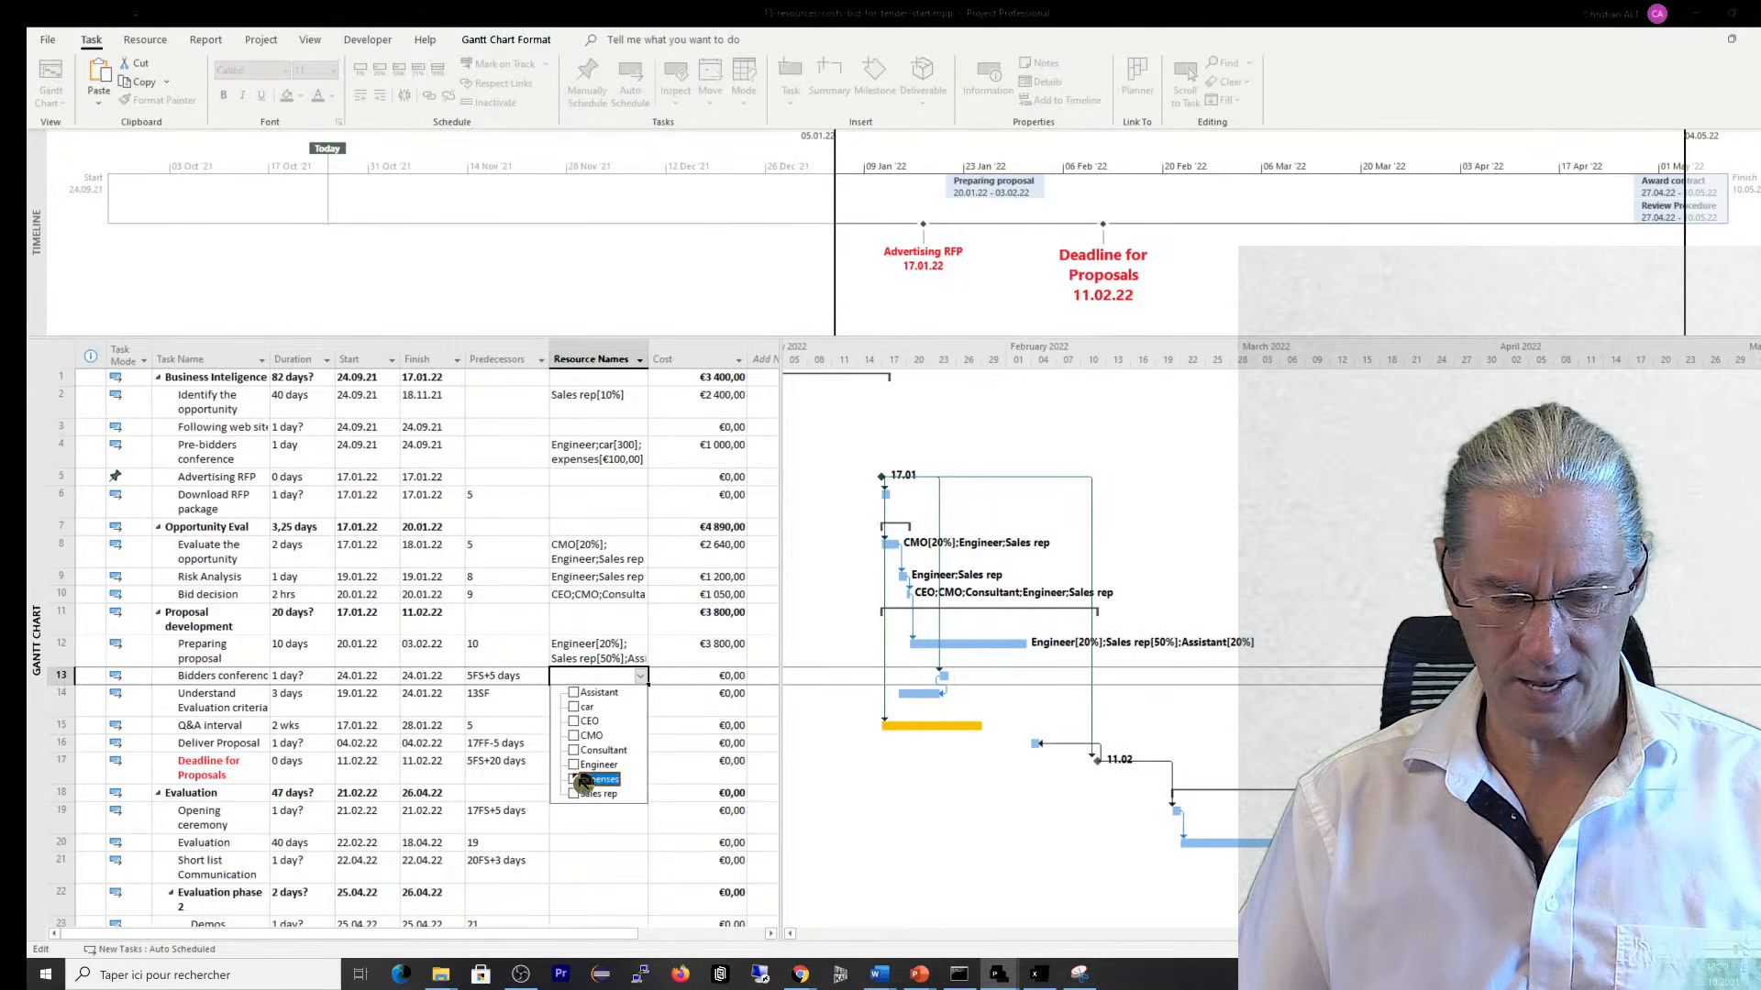
pyautogui.click(574, 707)
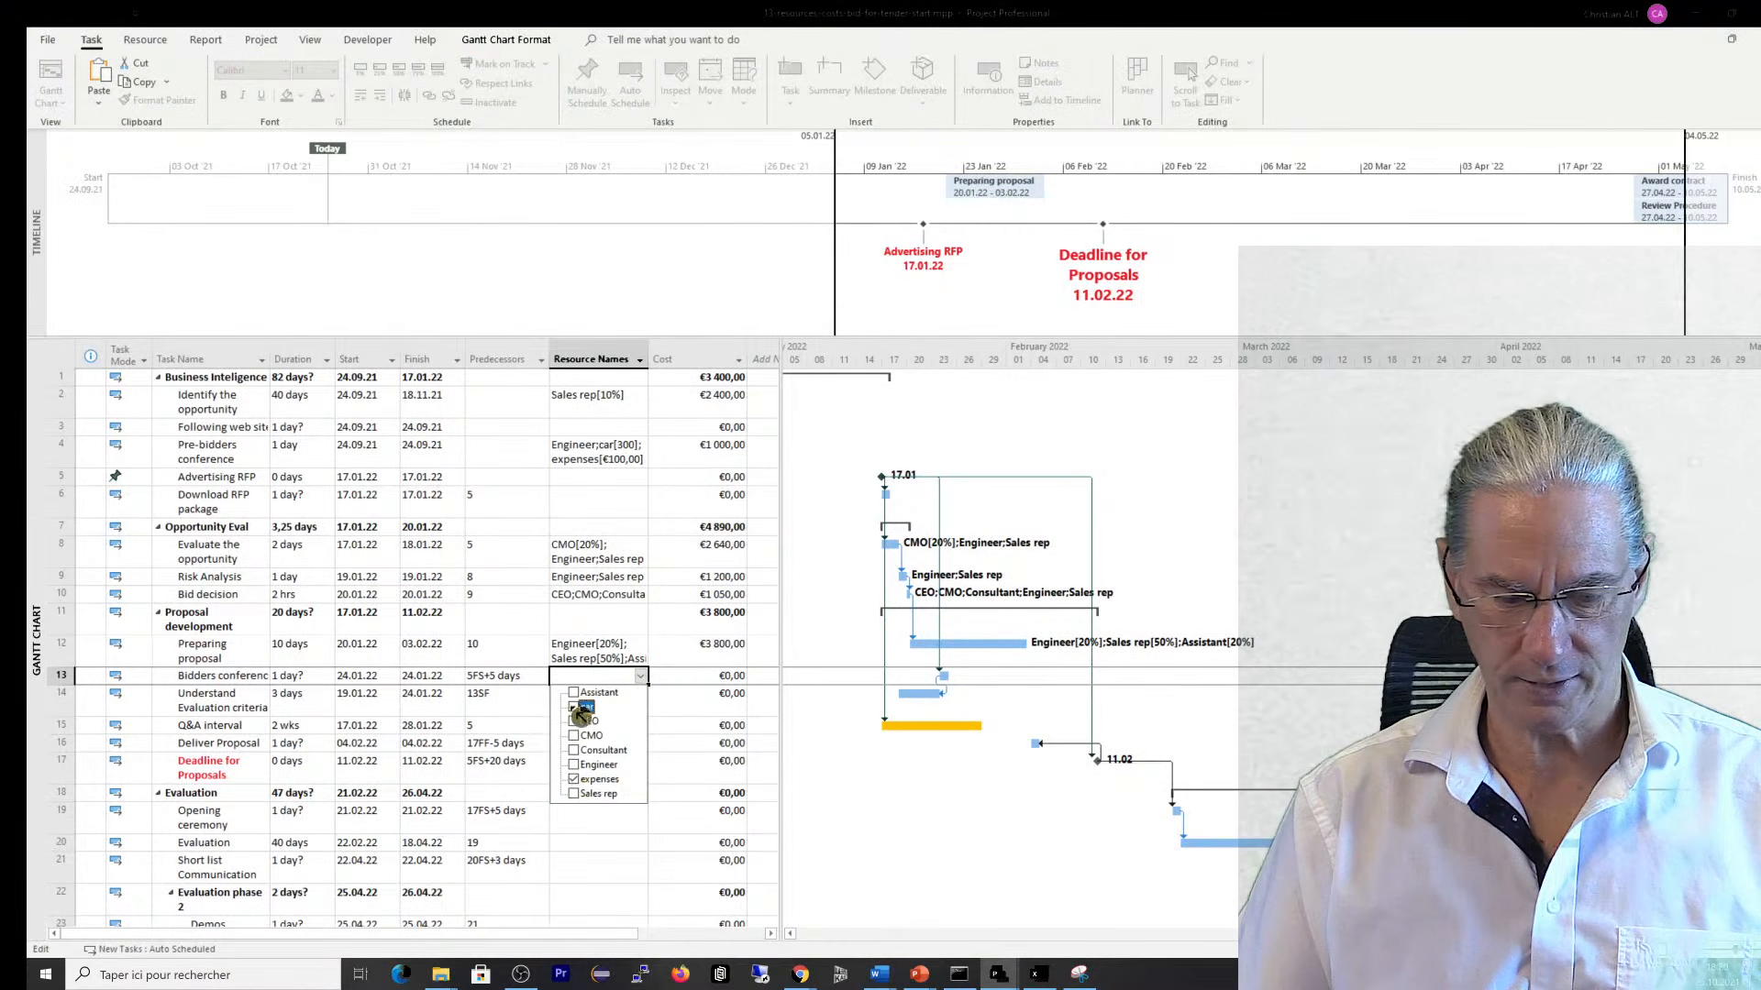
pyautogui.press('Return')
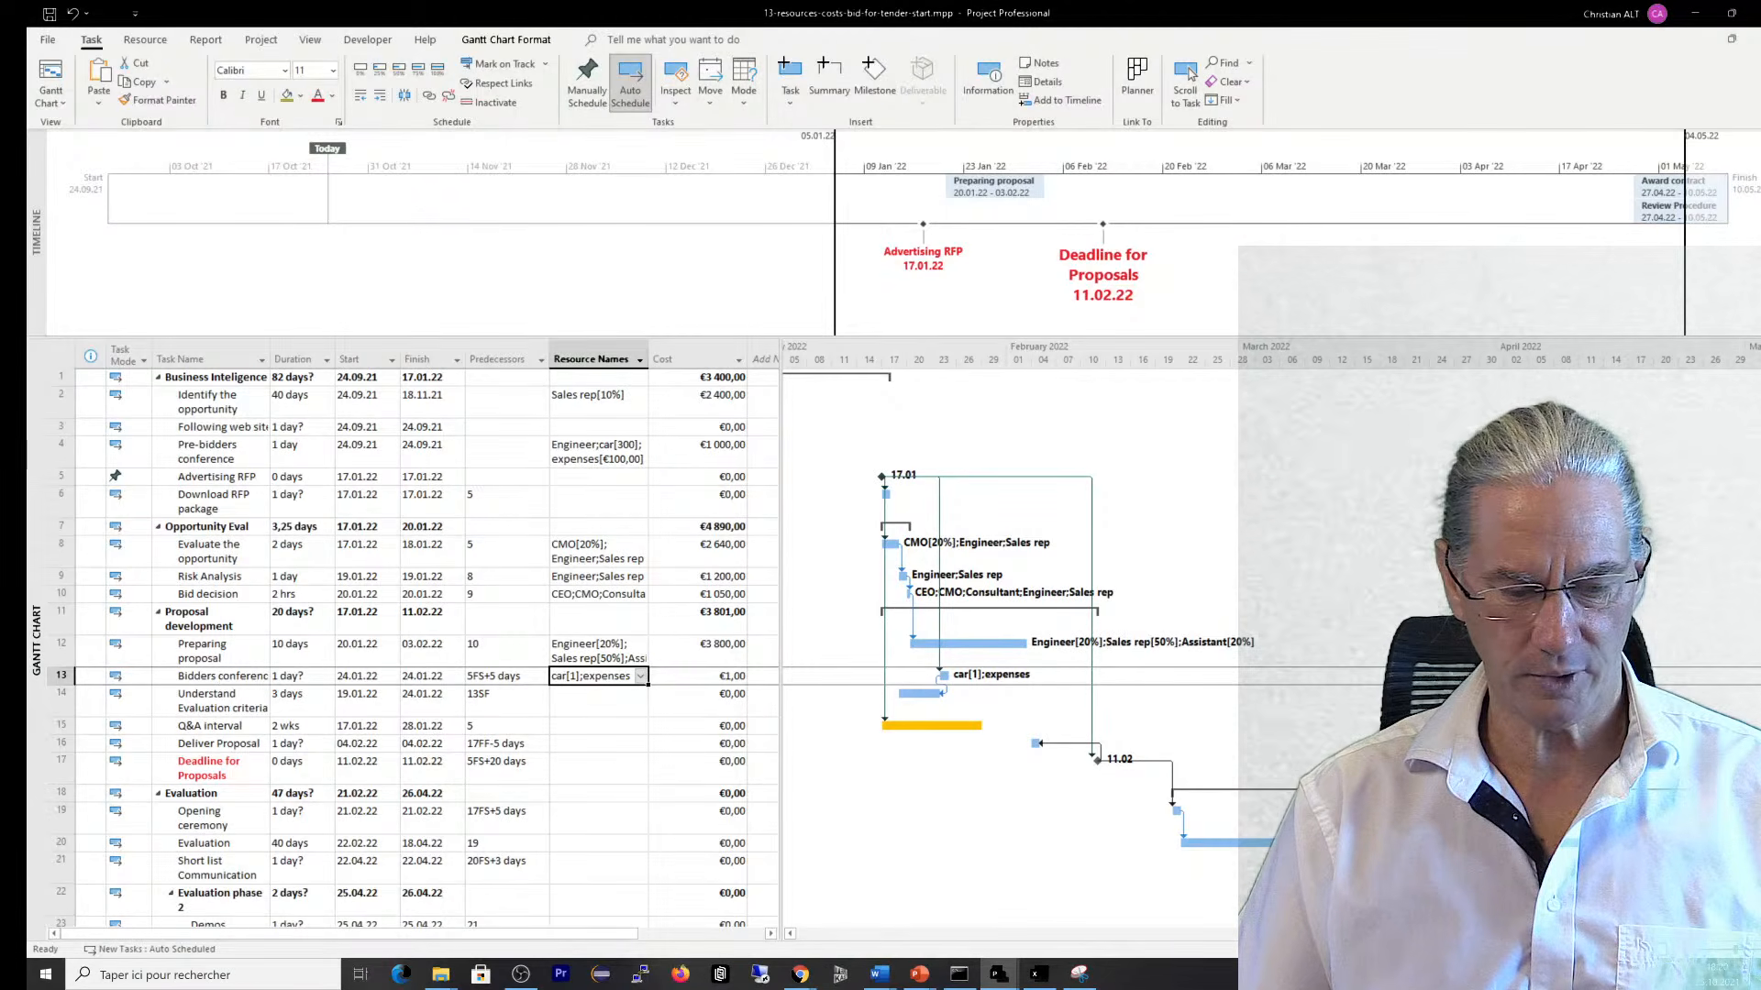
# Set the car units to 300 and the expenses cost to €100 on the "Bidders conferences" task
pyautogui.click(242, 677)
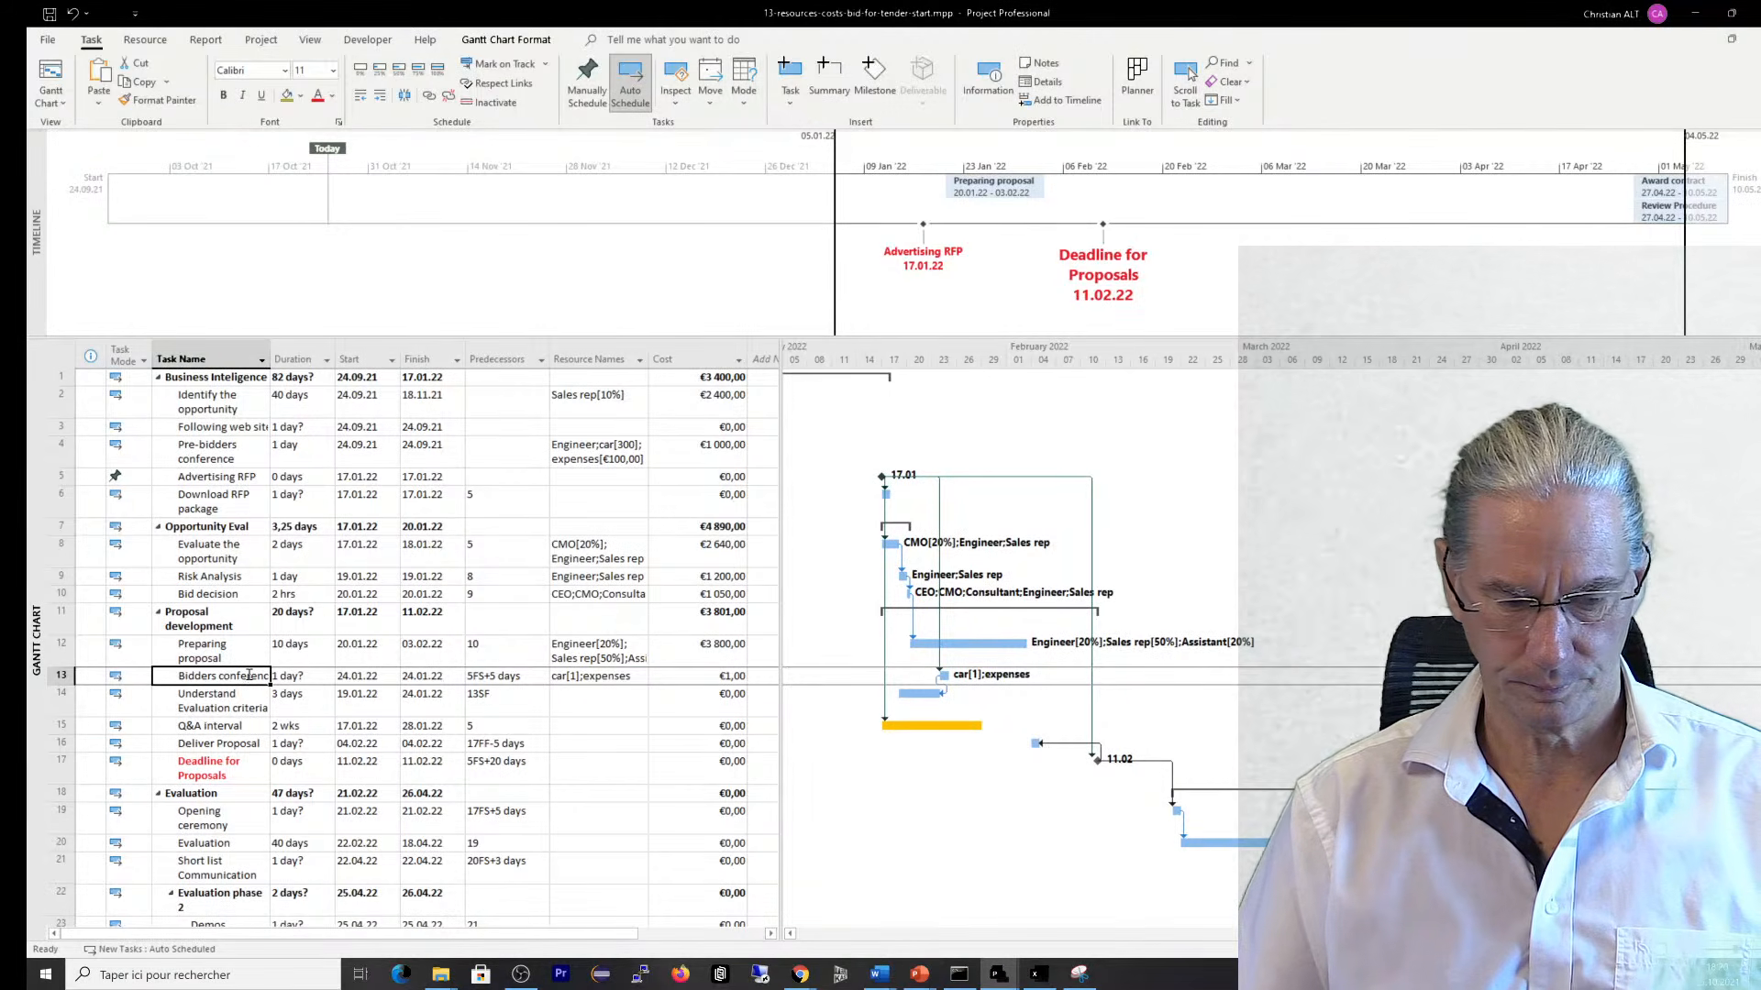
pyautogui.doubleClick(242, 679)
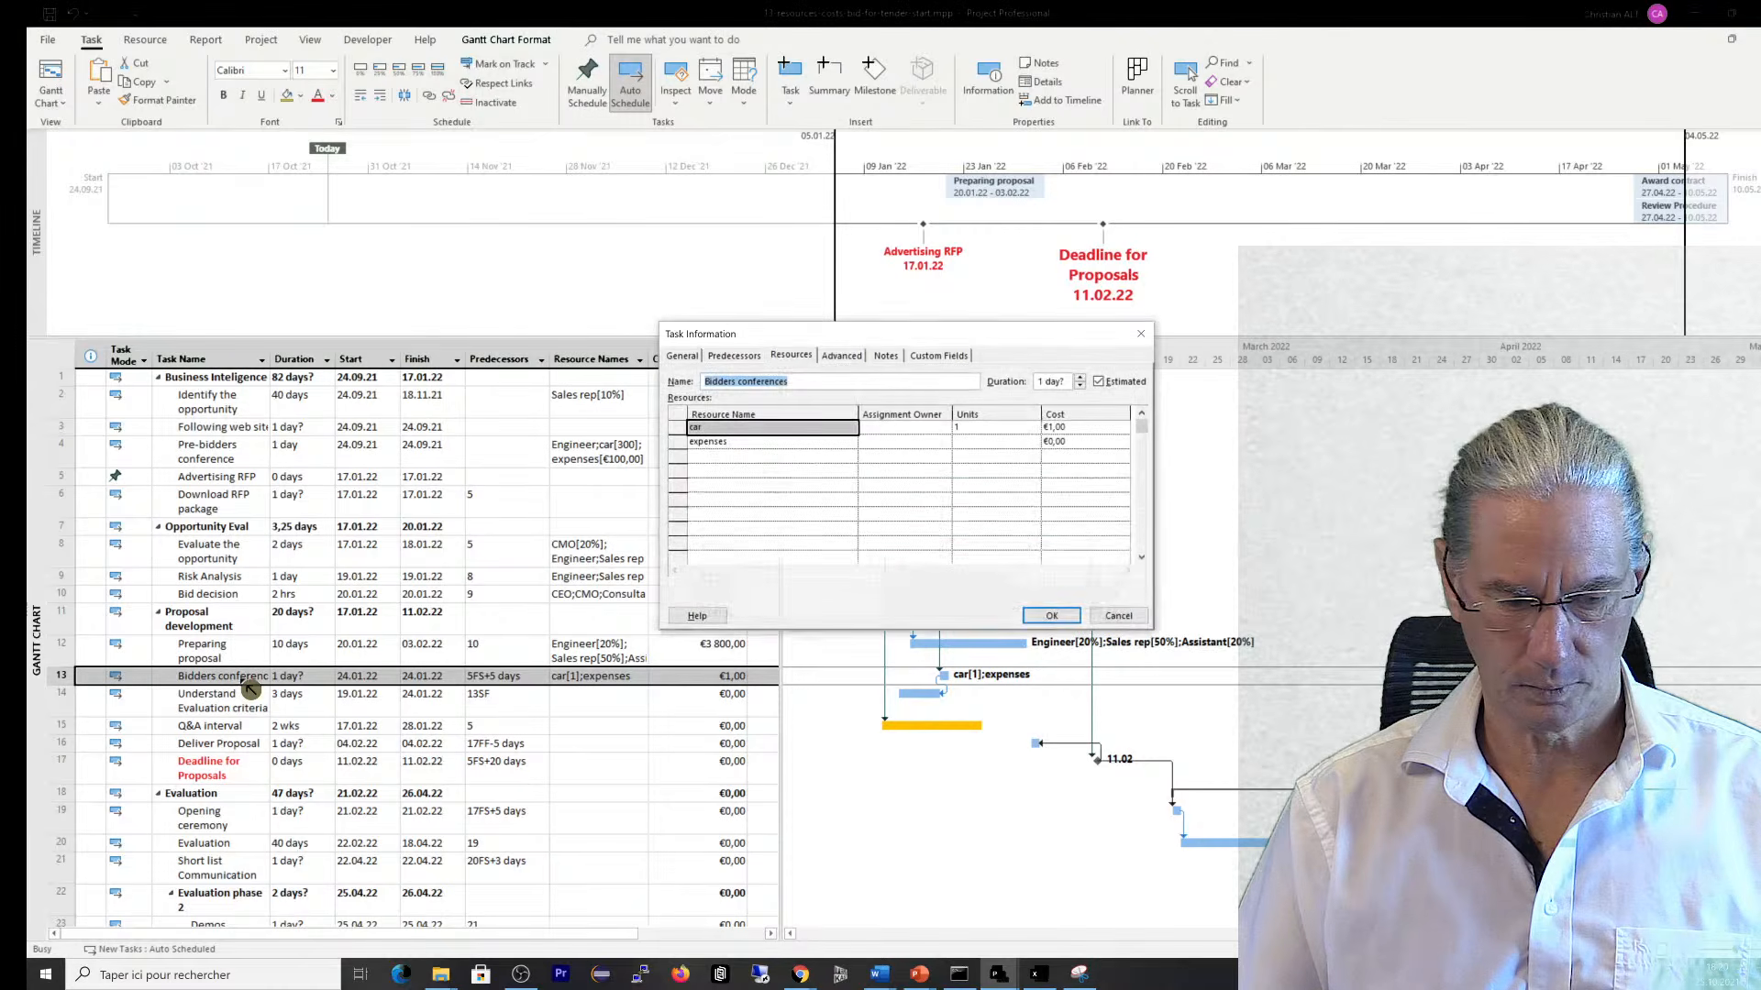
pyautogui.click(966, 427)
pyautogui.press('BackSpace')
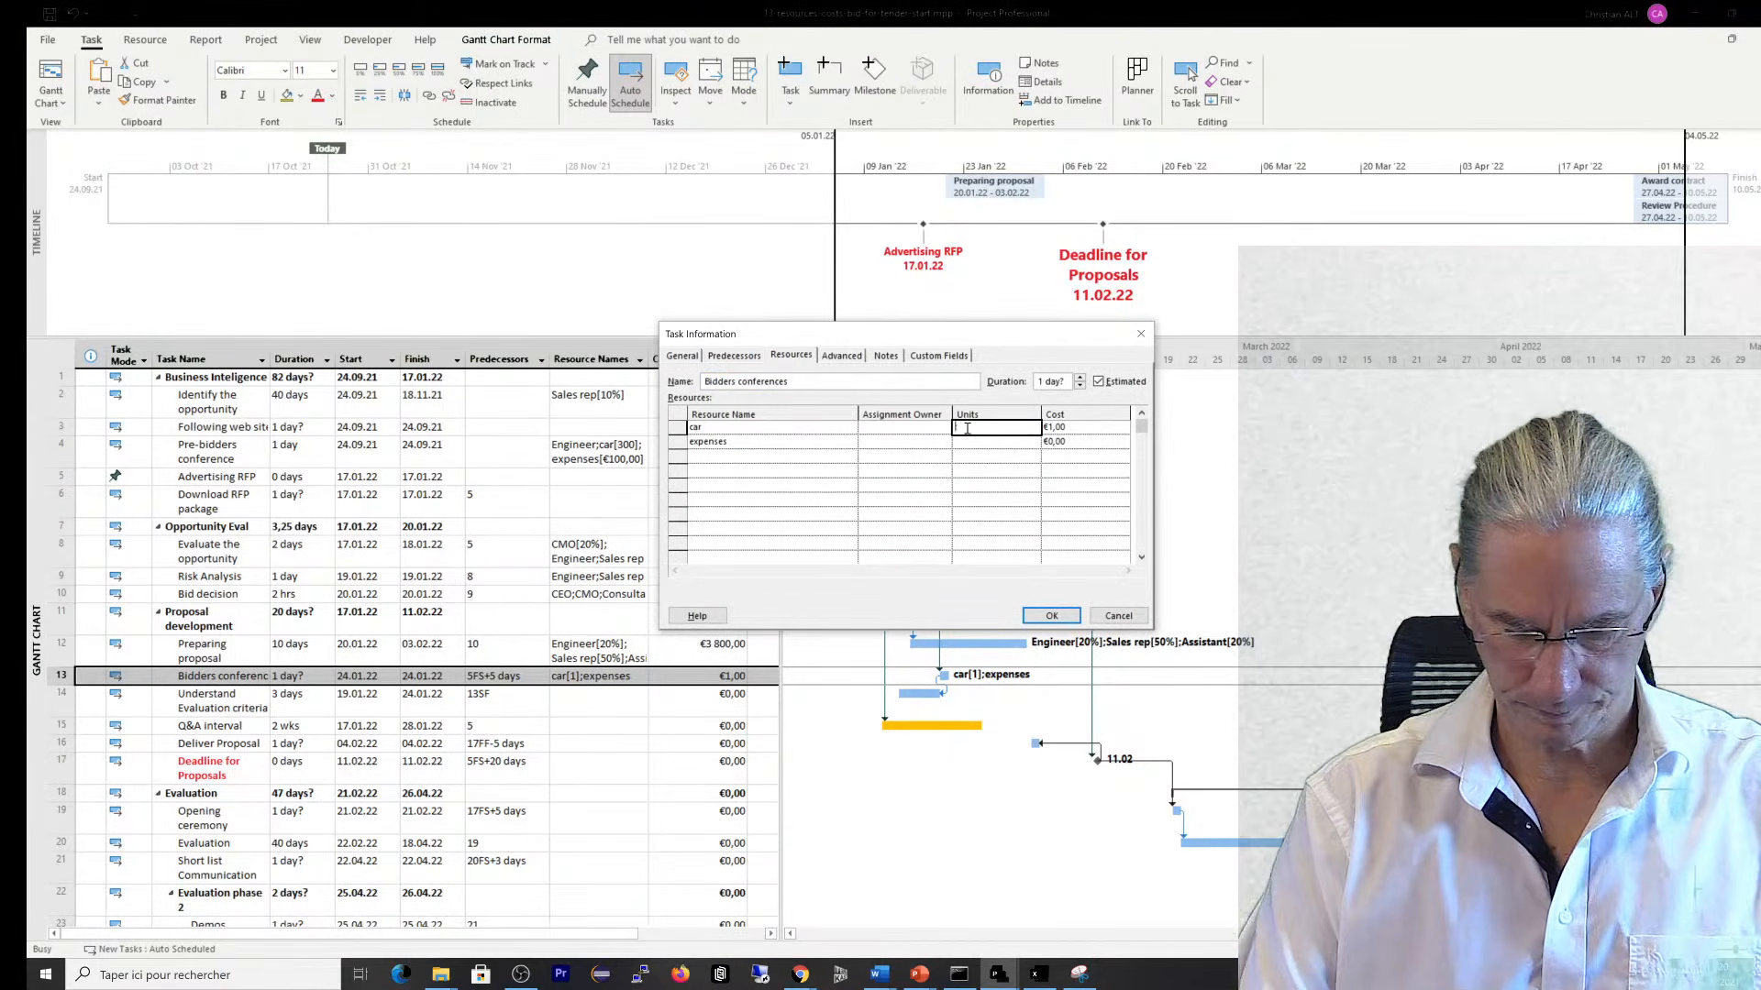
pyautogui.write('300')
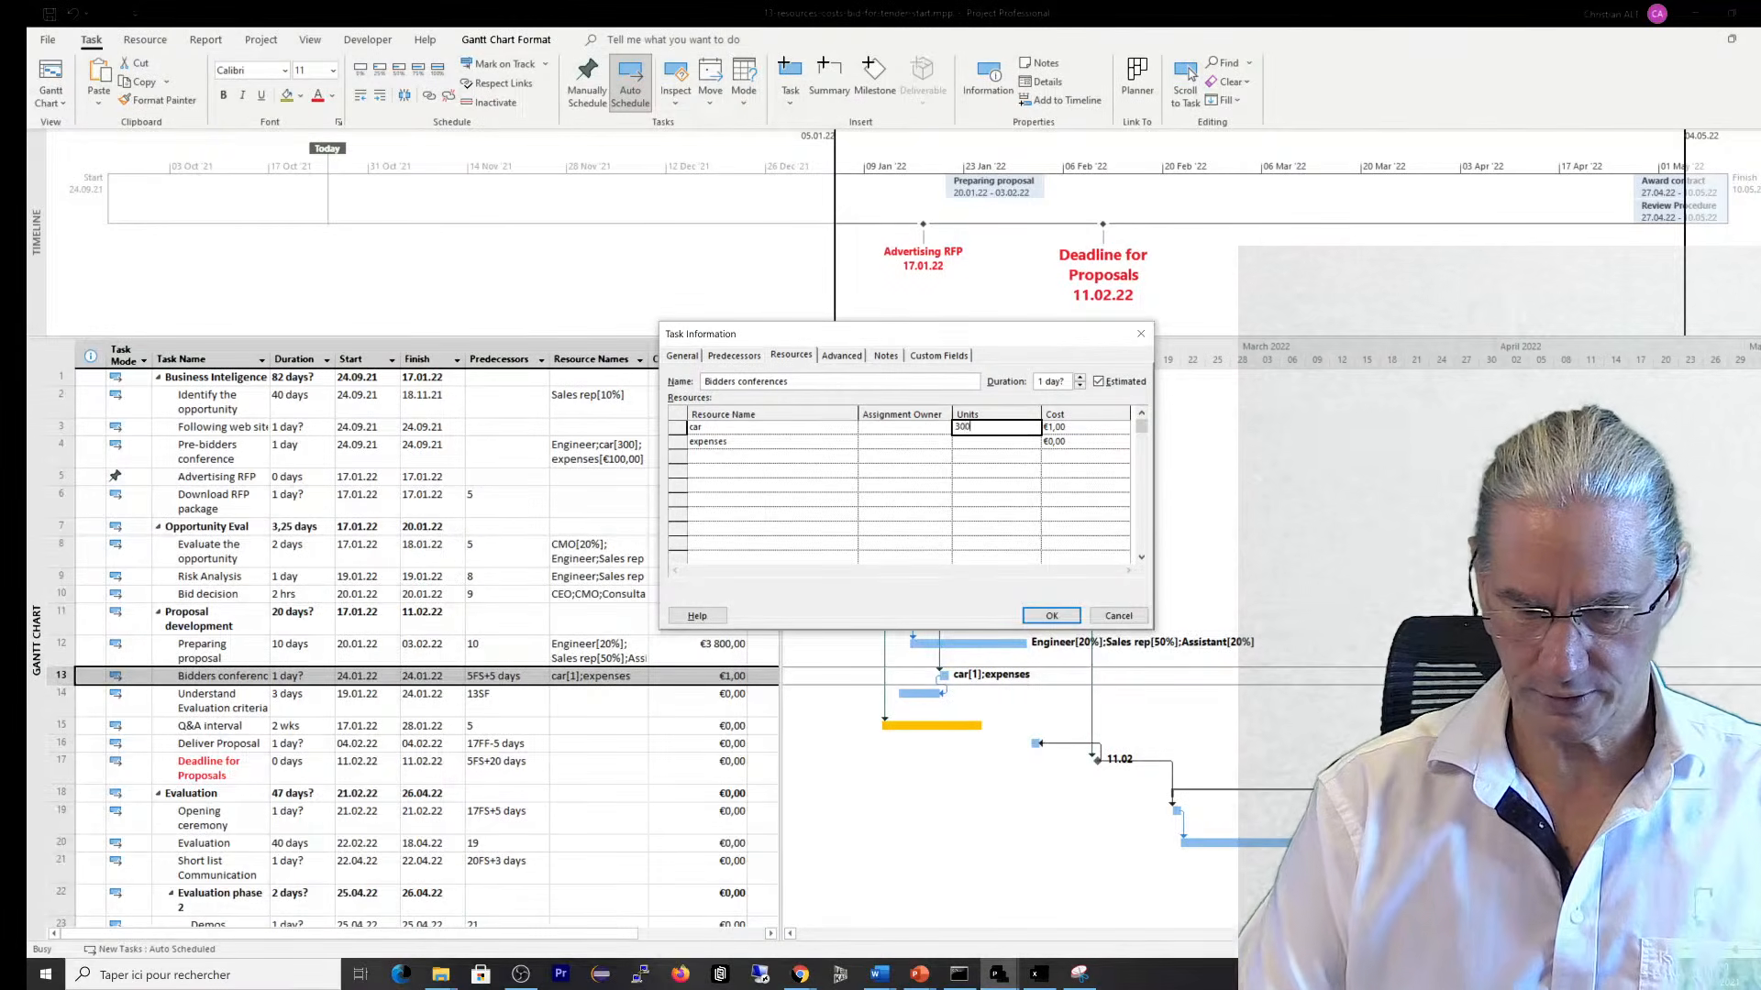
pyautogui.click(1060, 442)
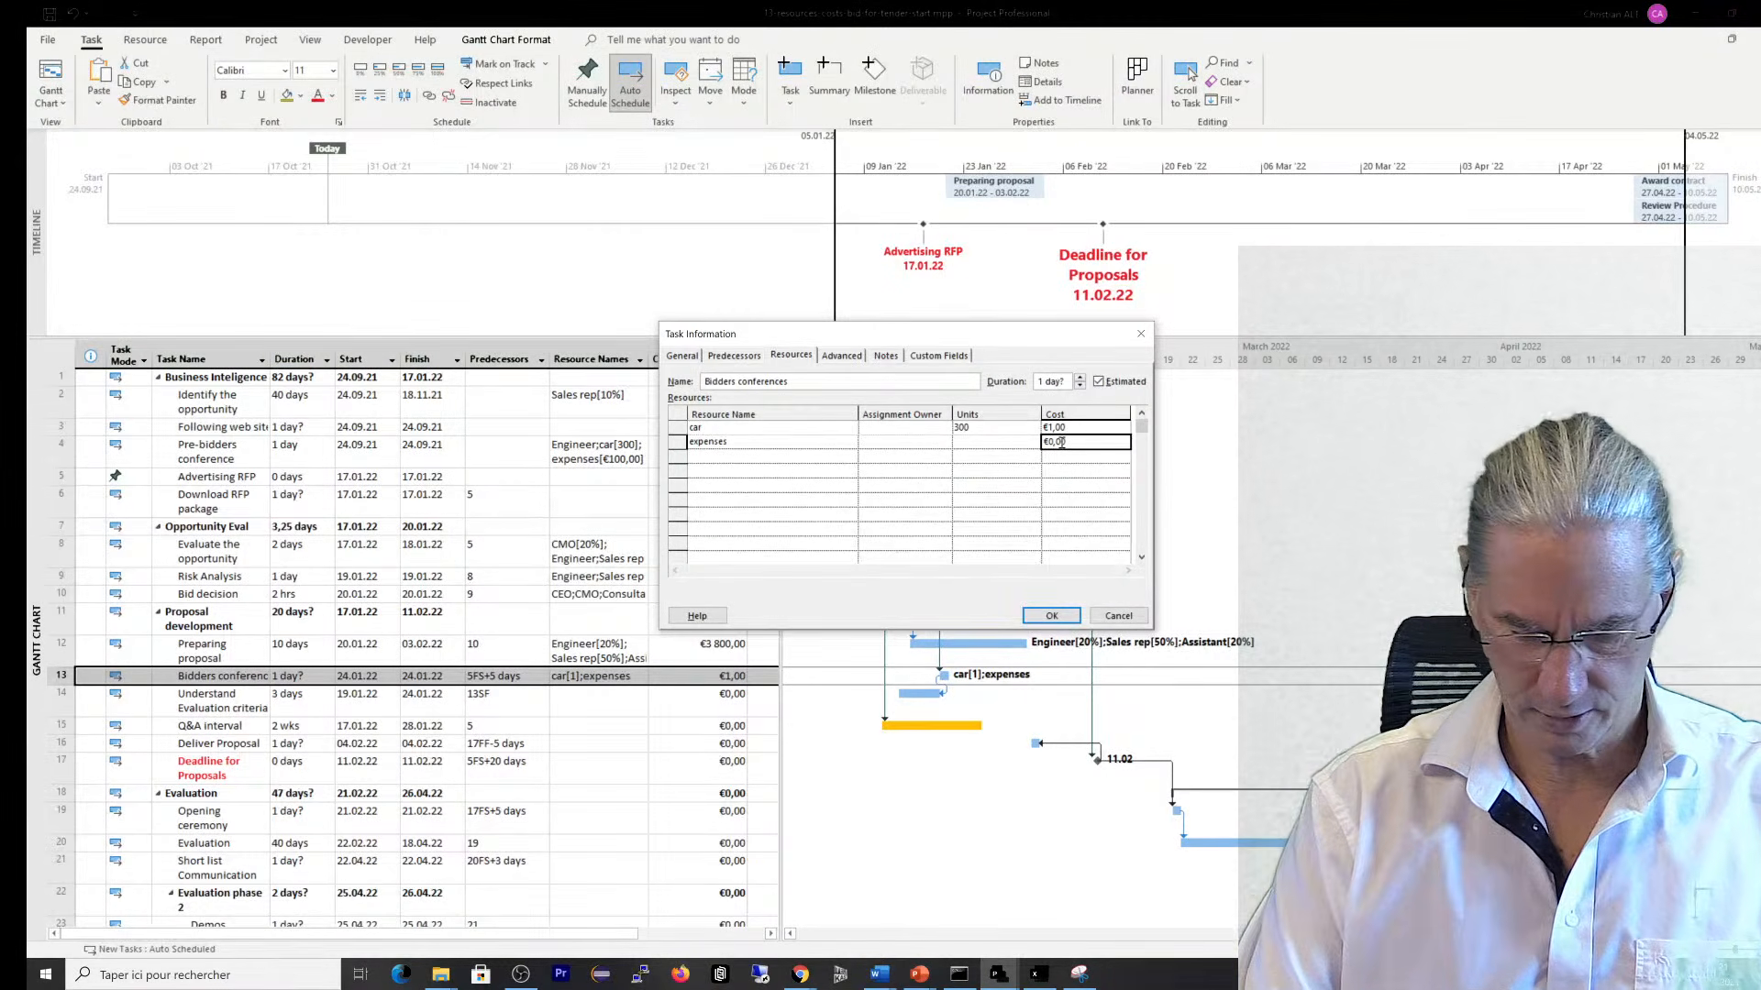
pyautogui.write('100')
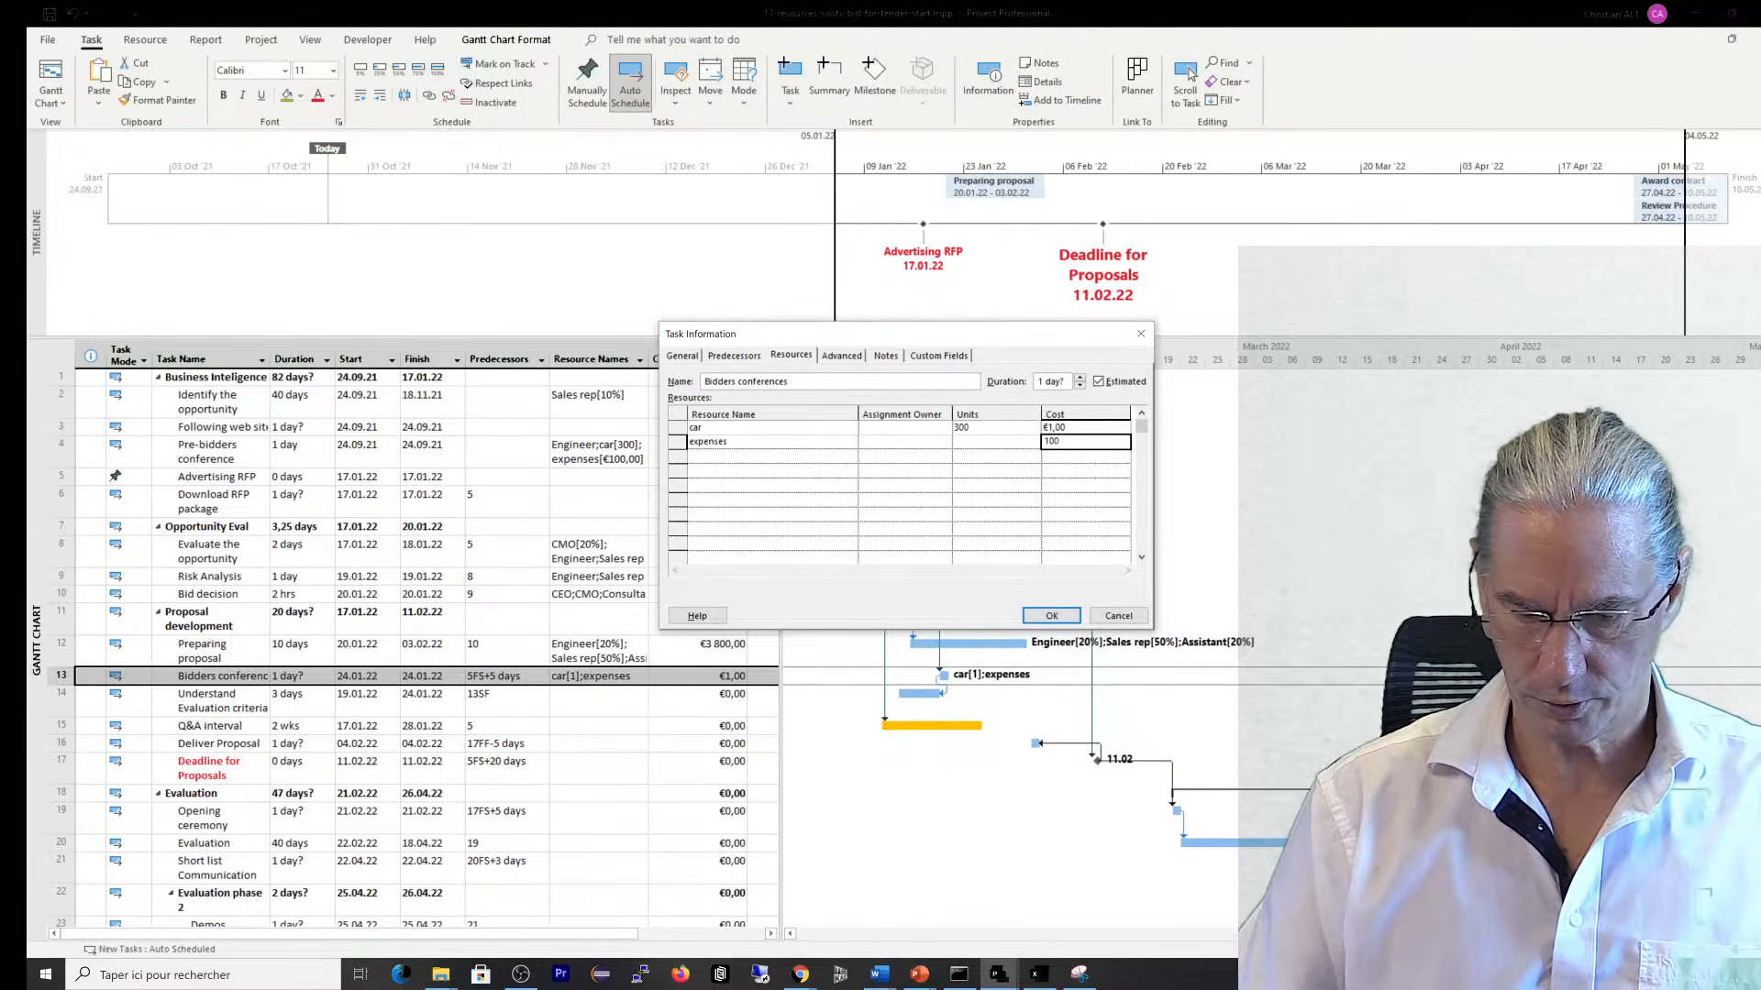
pyautogui.click(1064, 622)
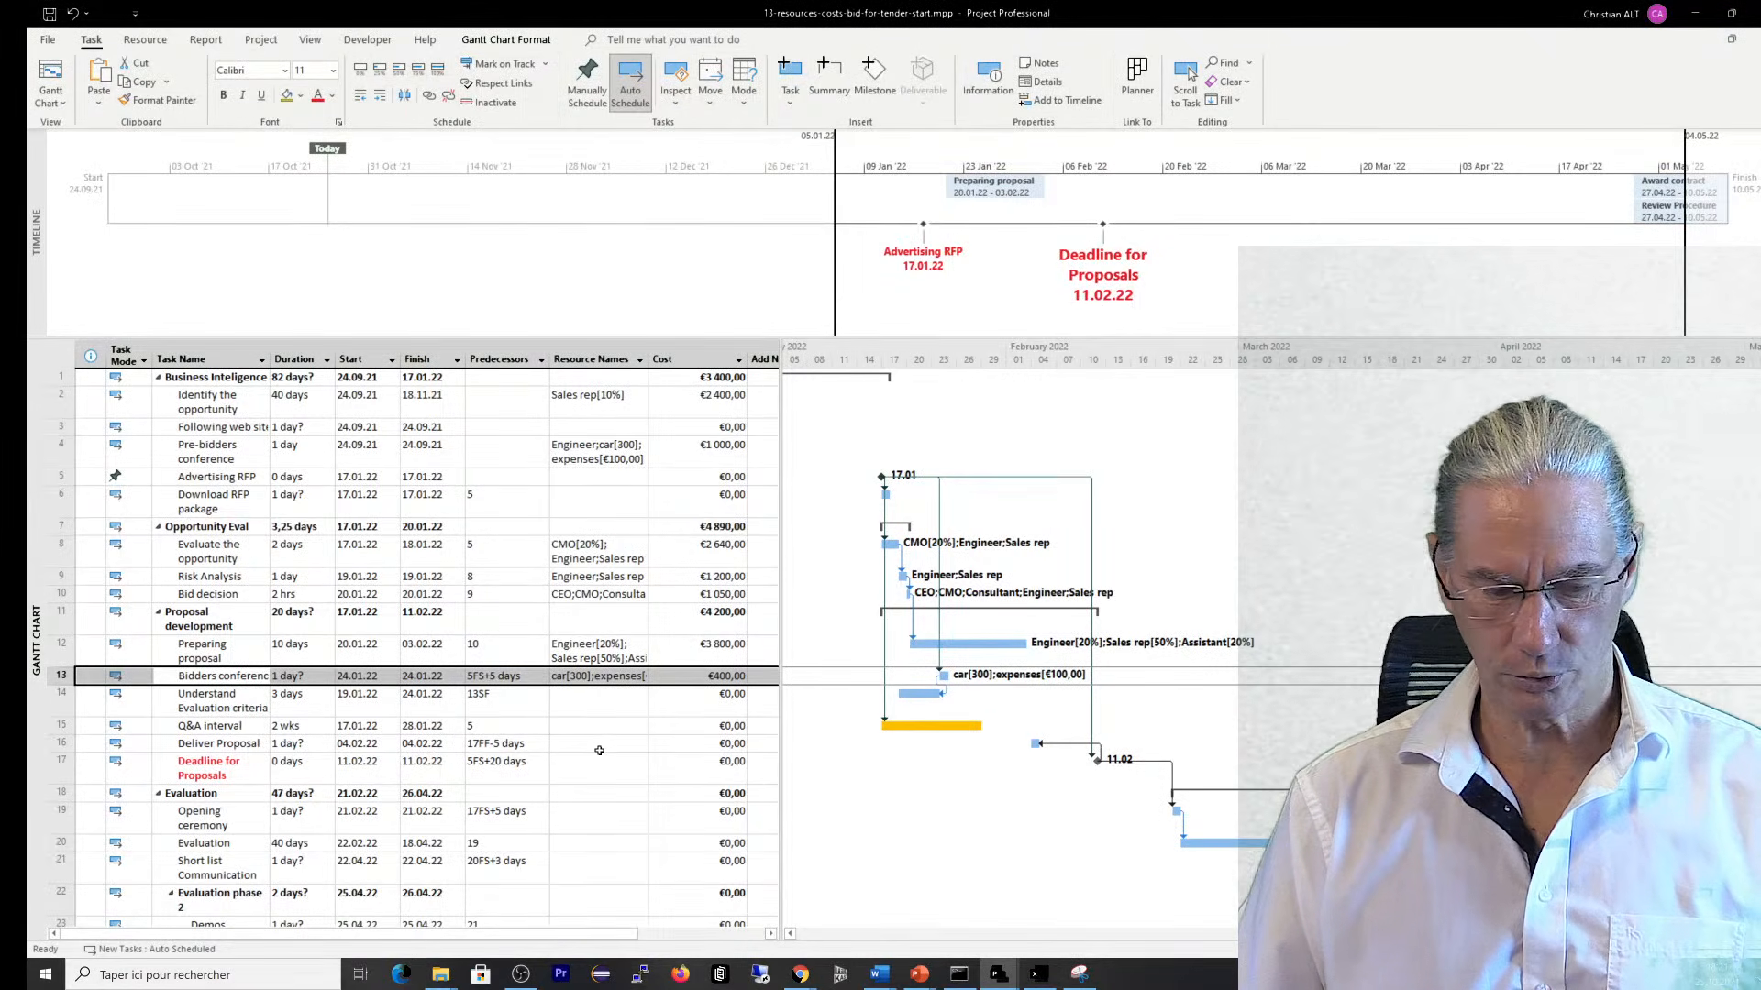
# Set the Assistant's units to 40% on the "Preparing proposal" task and apply the change
pyautogui.click(210, 651)
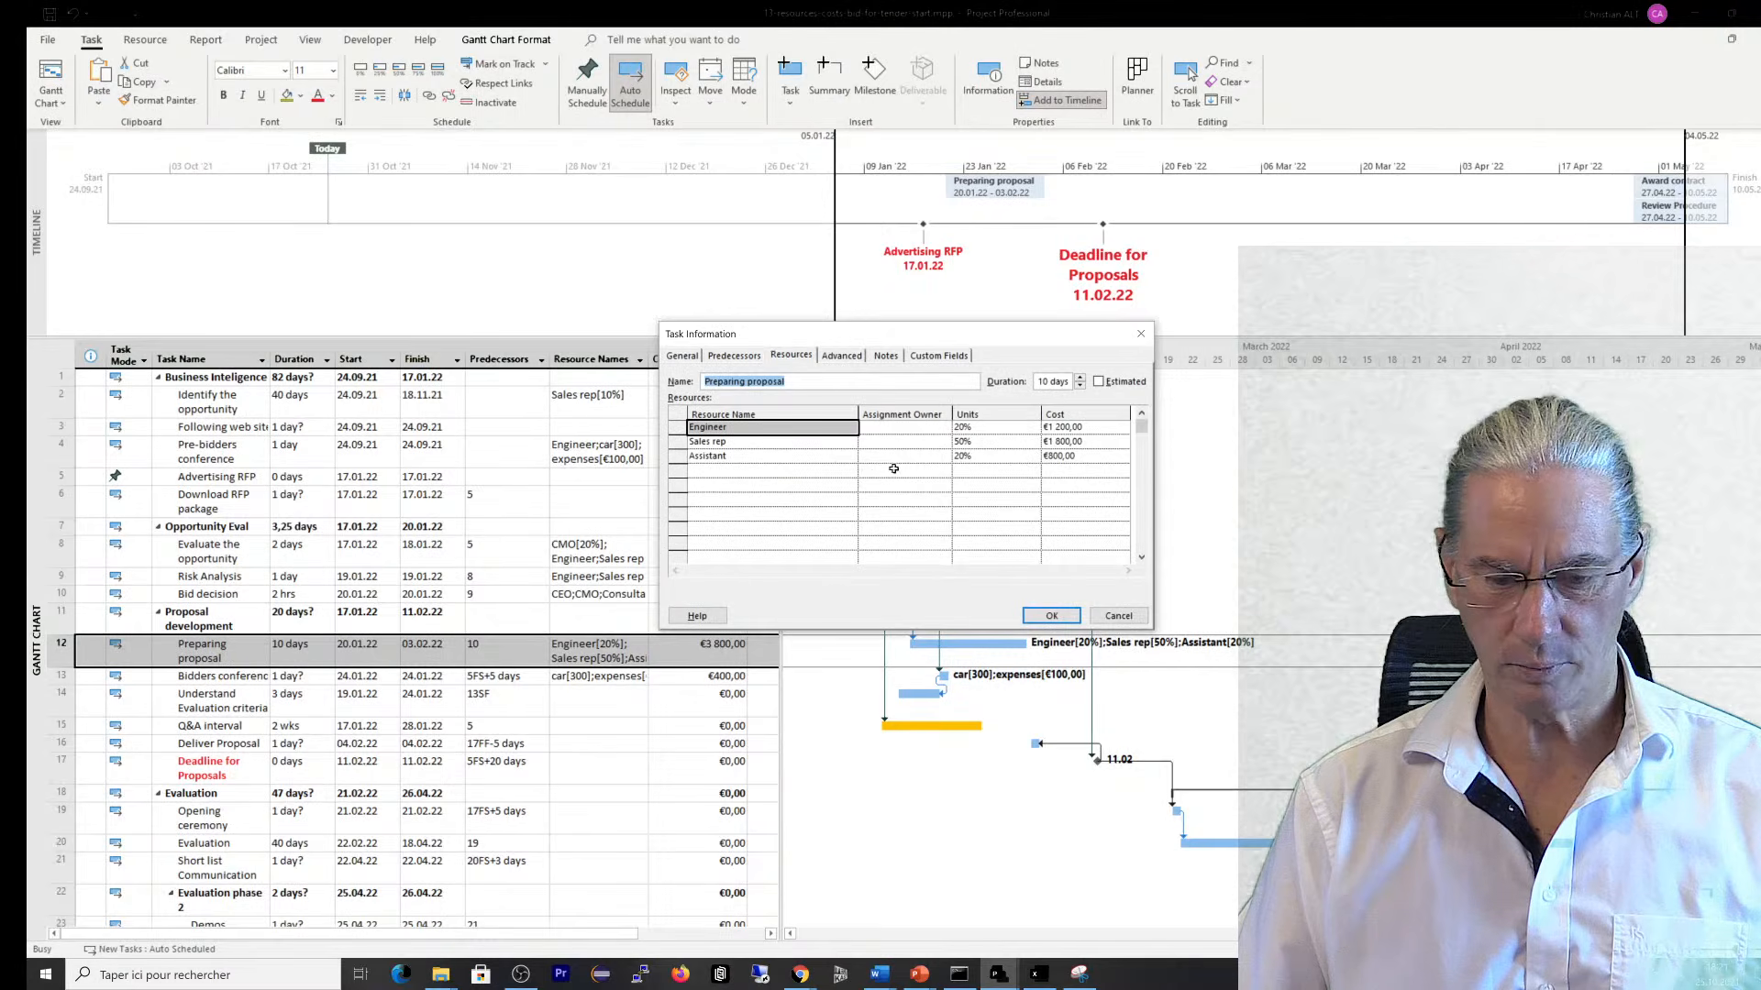
pyautogui.click(963, 456)
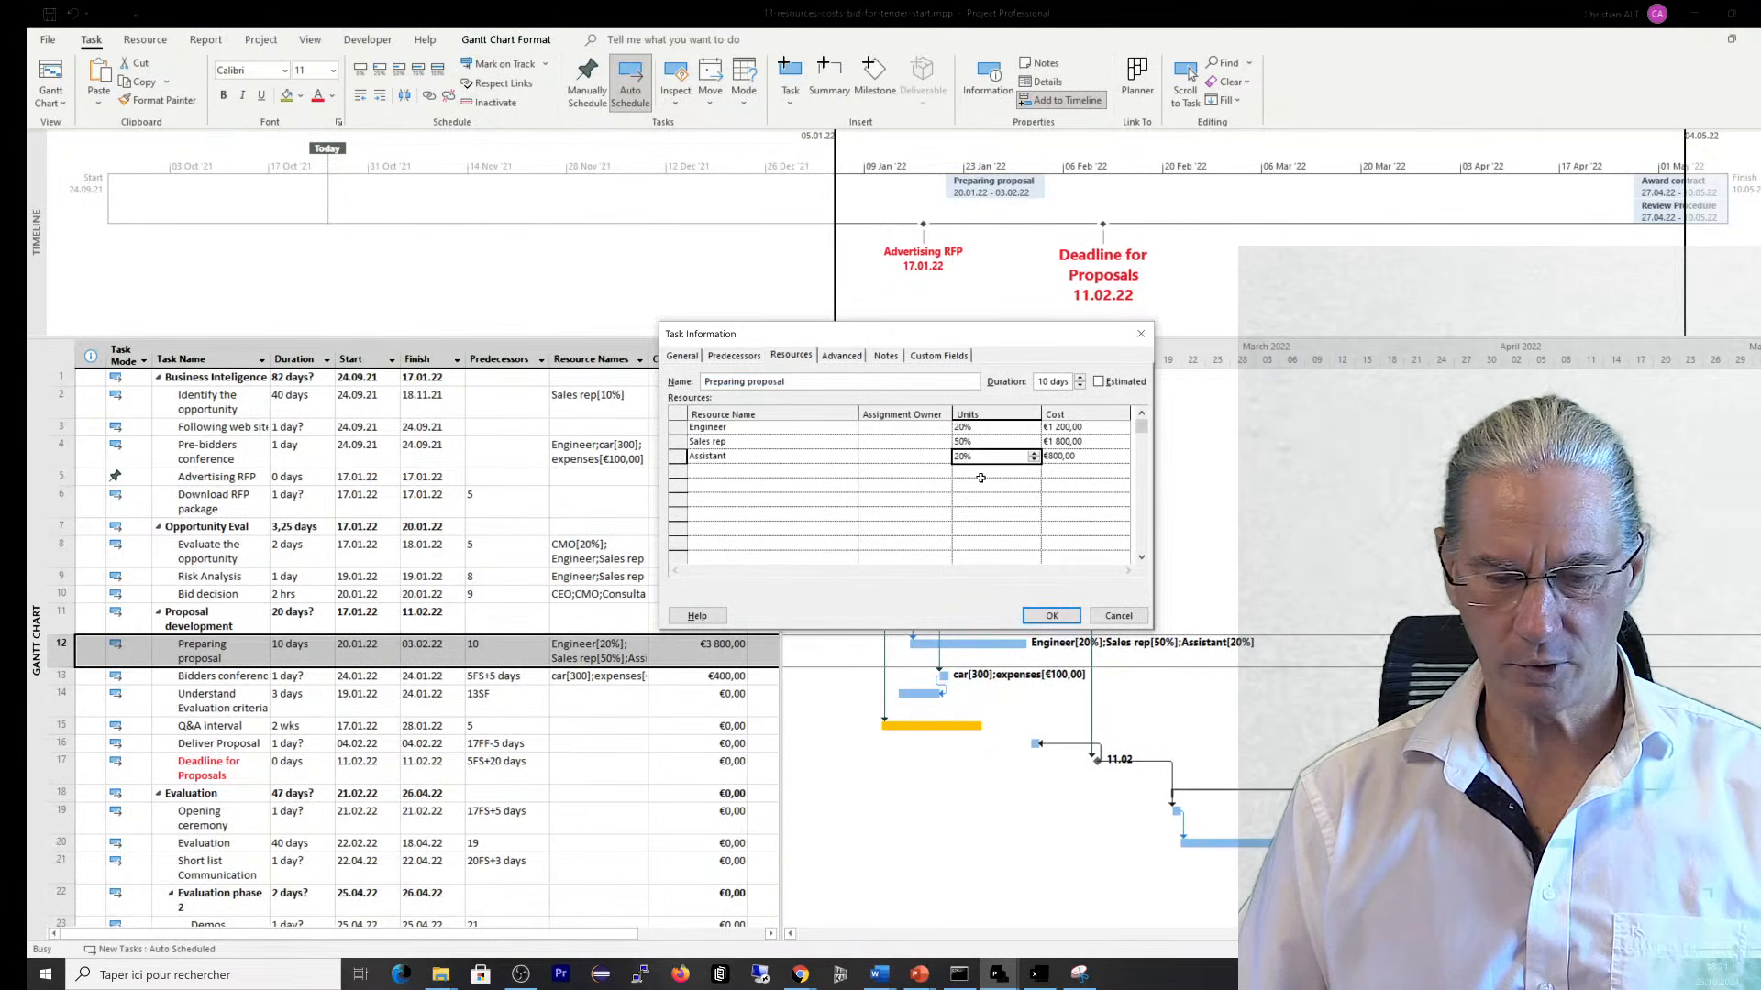
pyautogui.write('40')
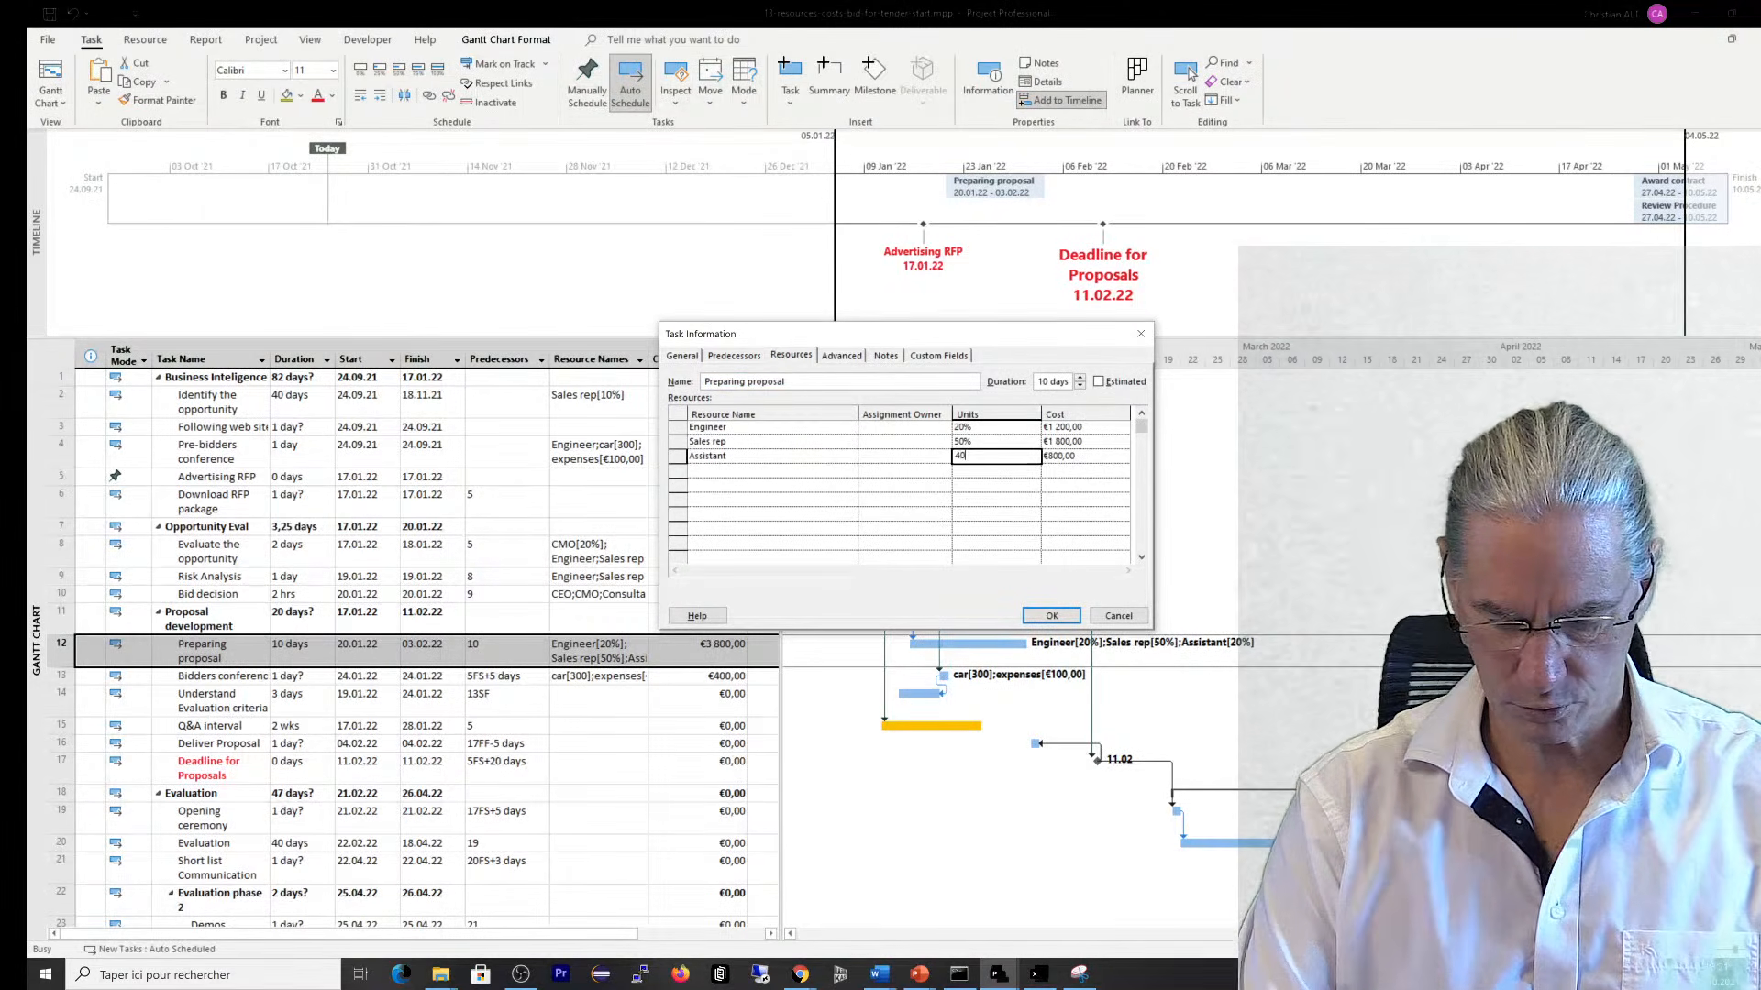
pyautogui.press('Return')
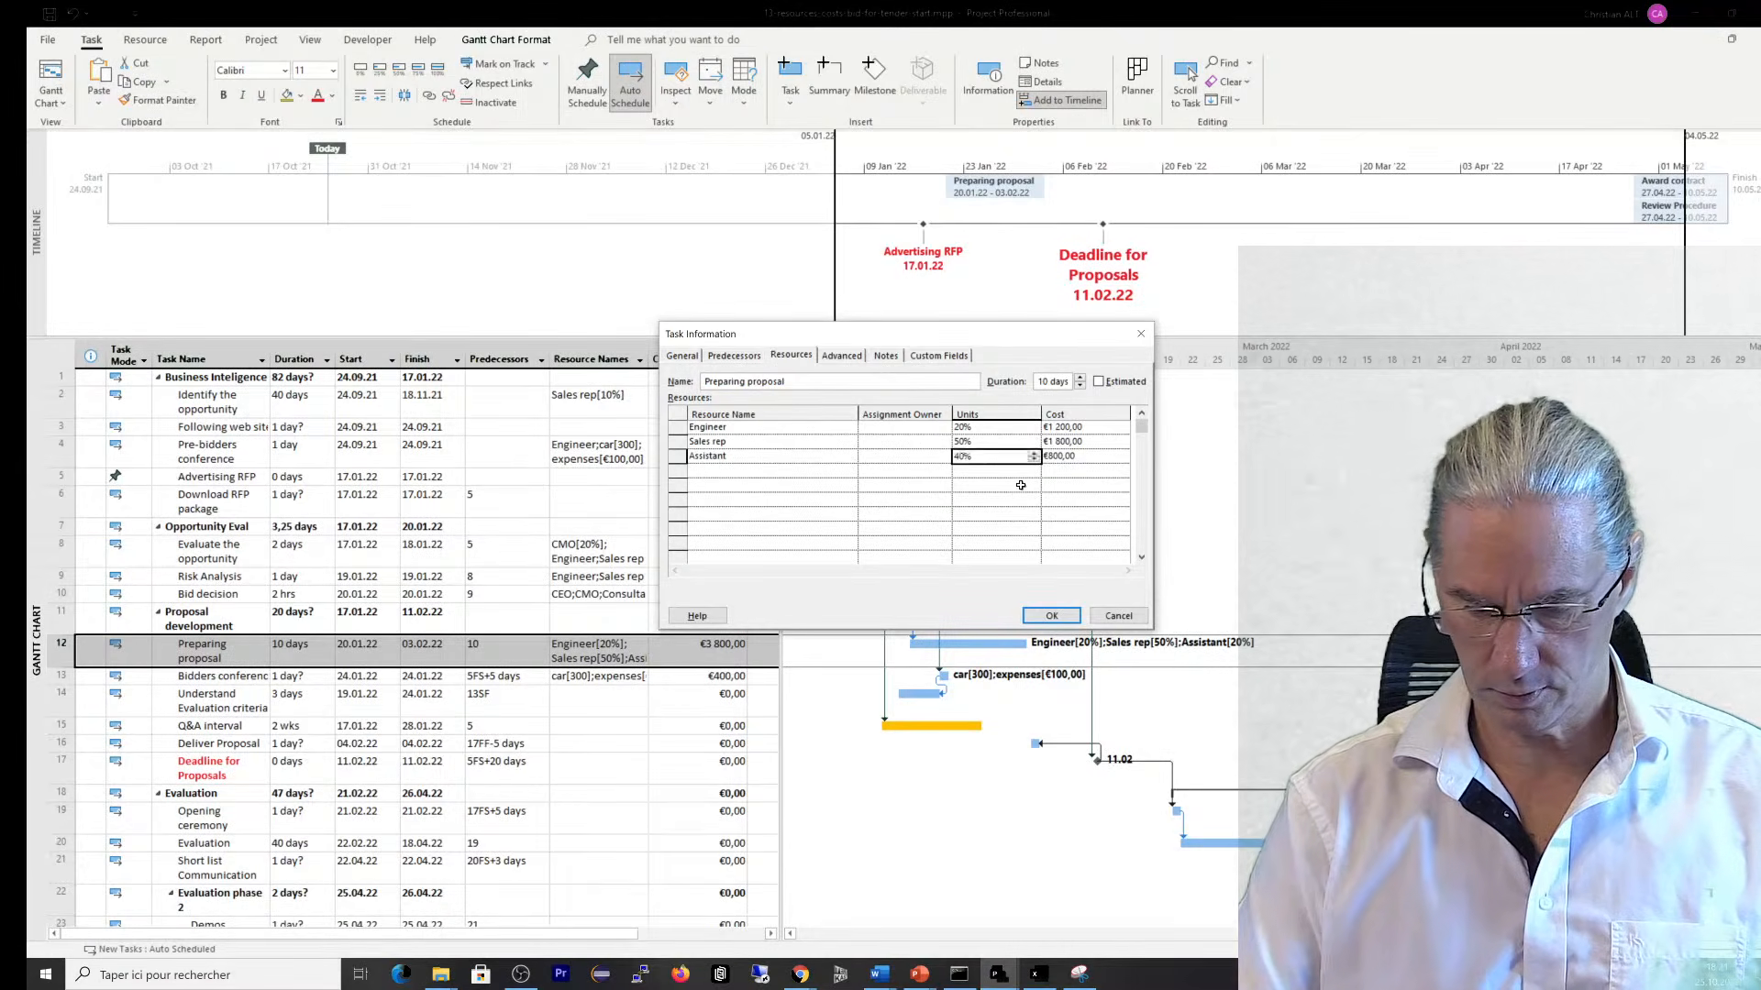
pyautogui.click(1056, 613)
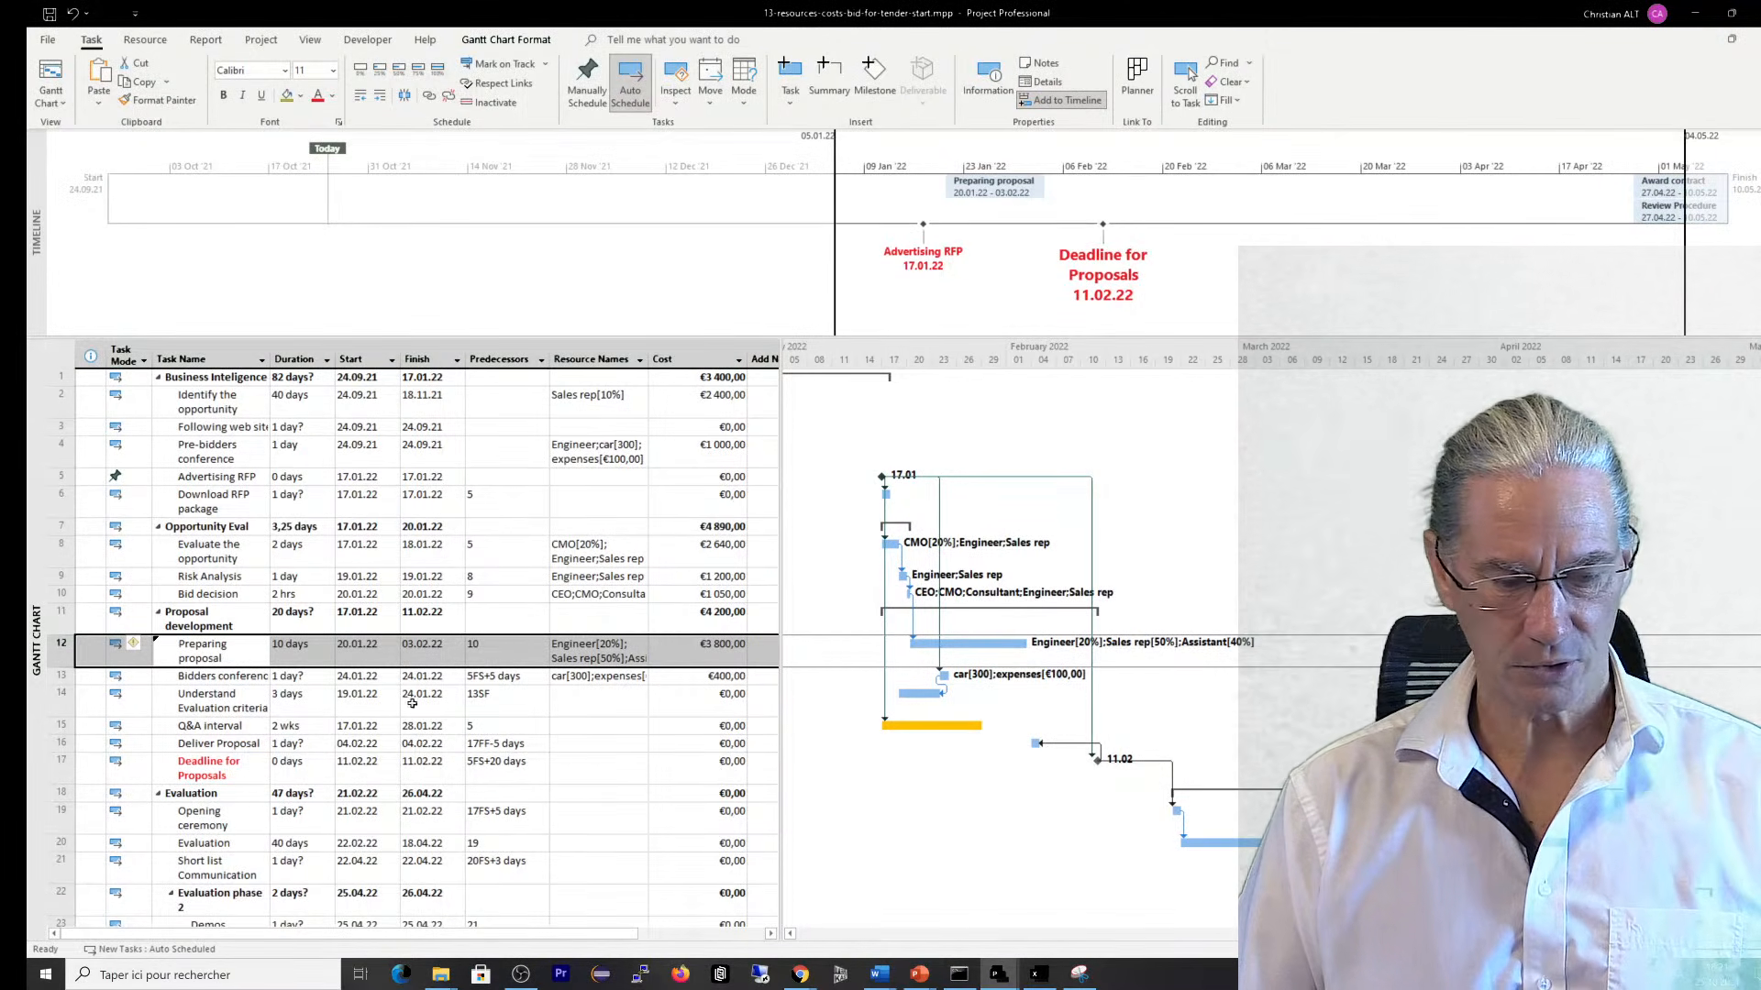
# Compare the costs of the "Proposal development", "Opportunity Eval" and "Business Inteligence" summary tasks
pyautogui.click(50, 612)
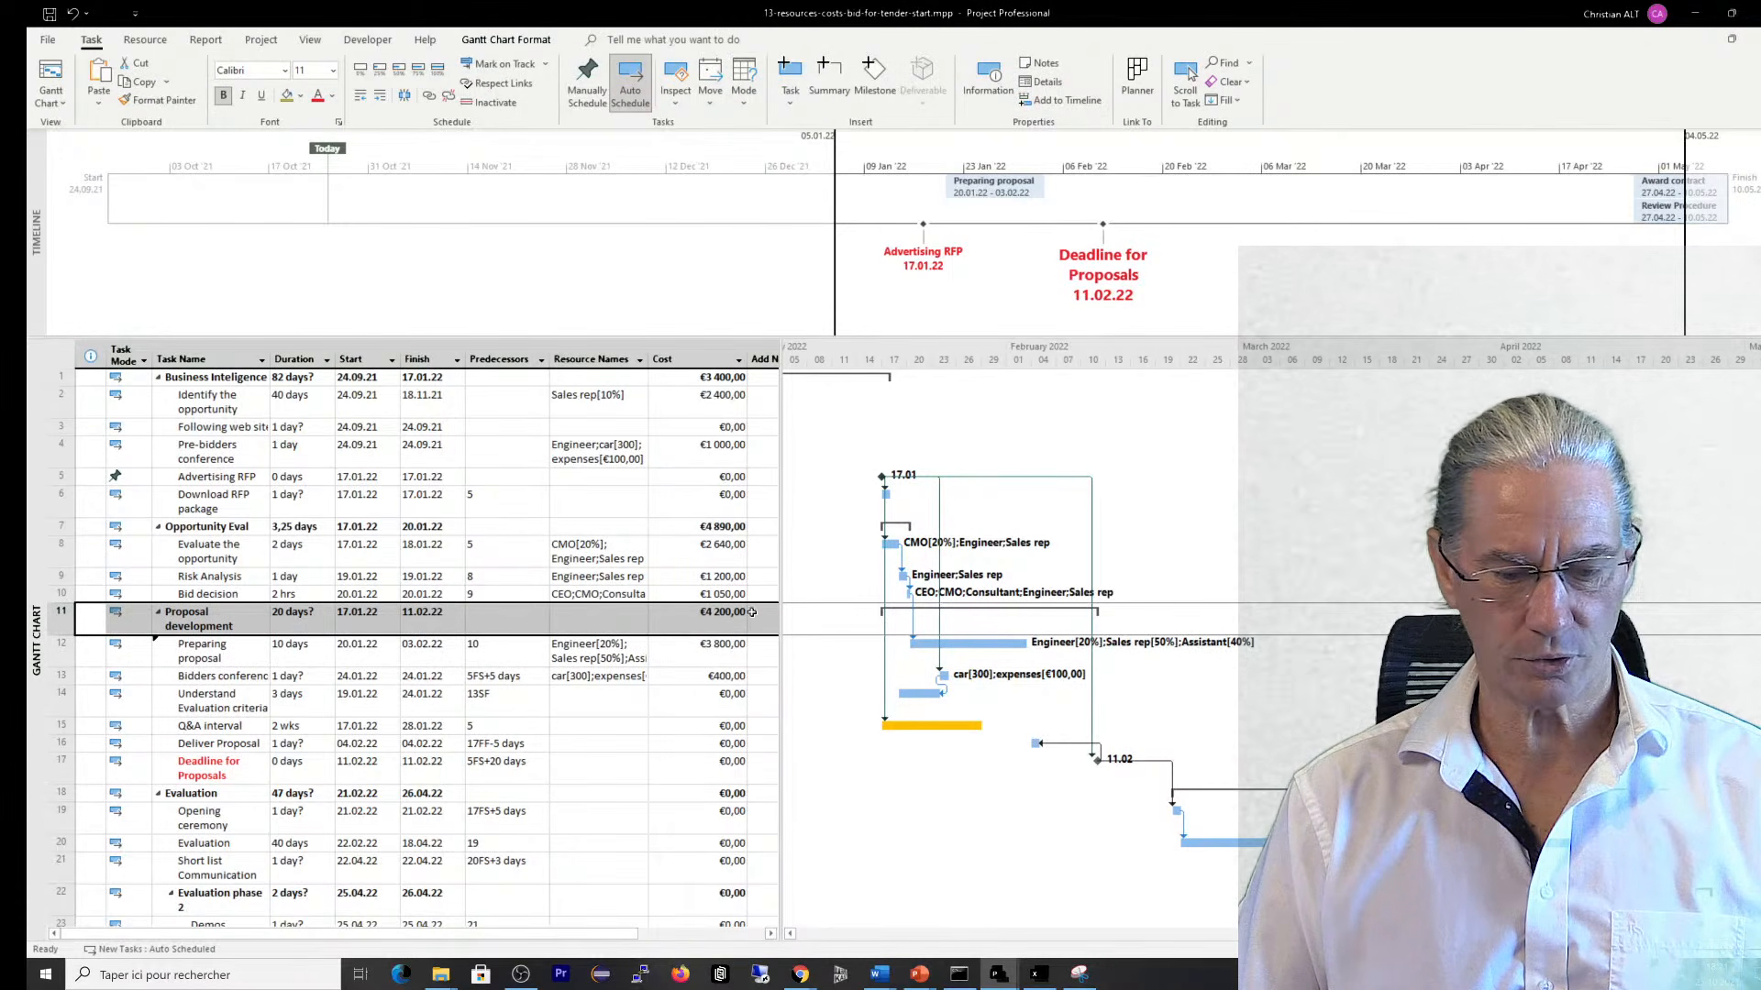
pyautogui.click(50, 527)
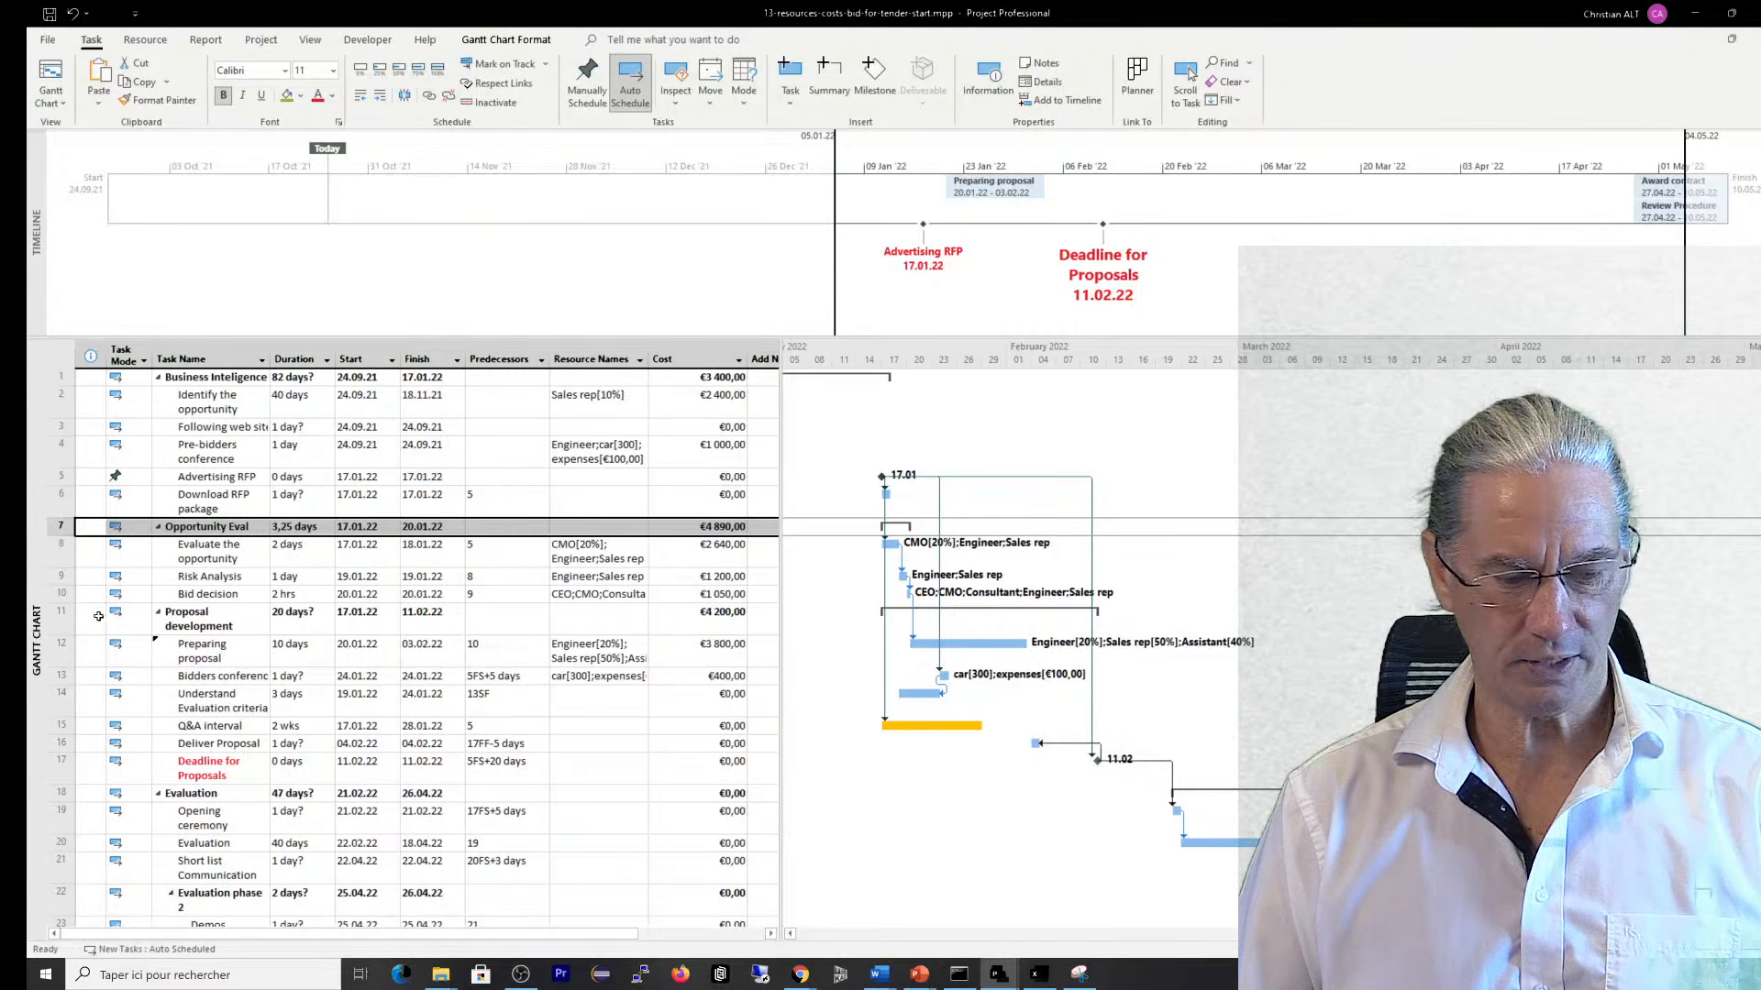
pyautogui.click(60, 615)
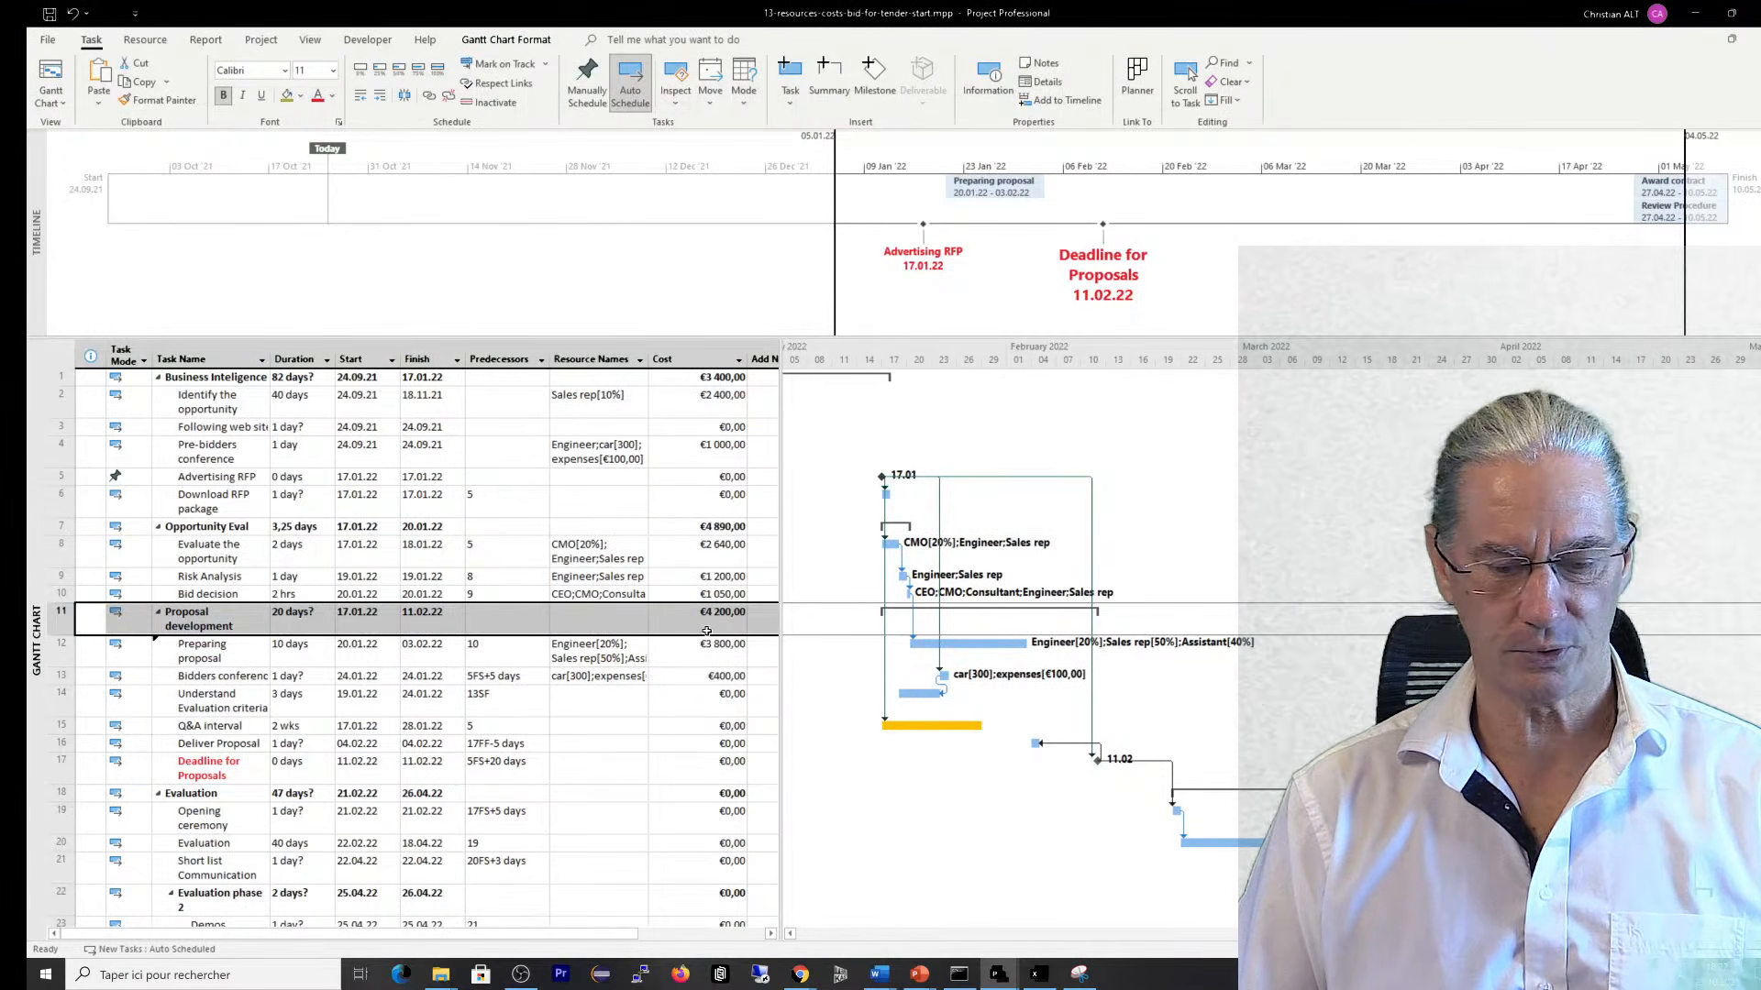
pyautogui.click(53, 527)
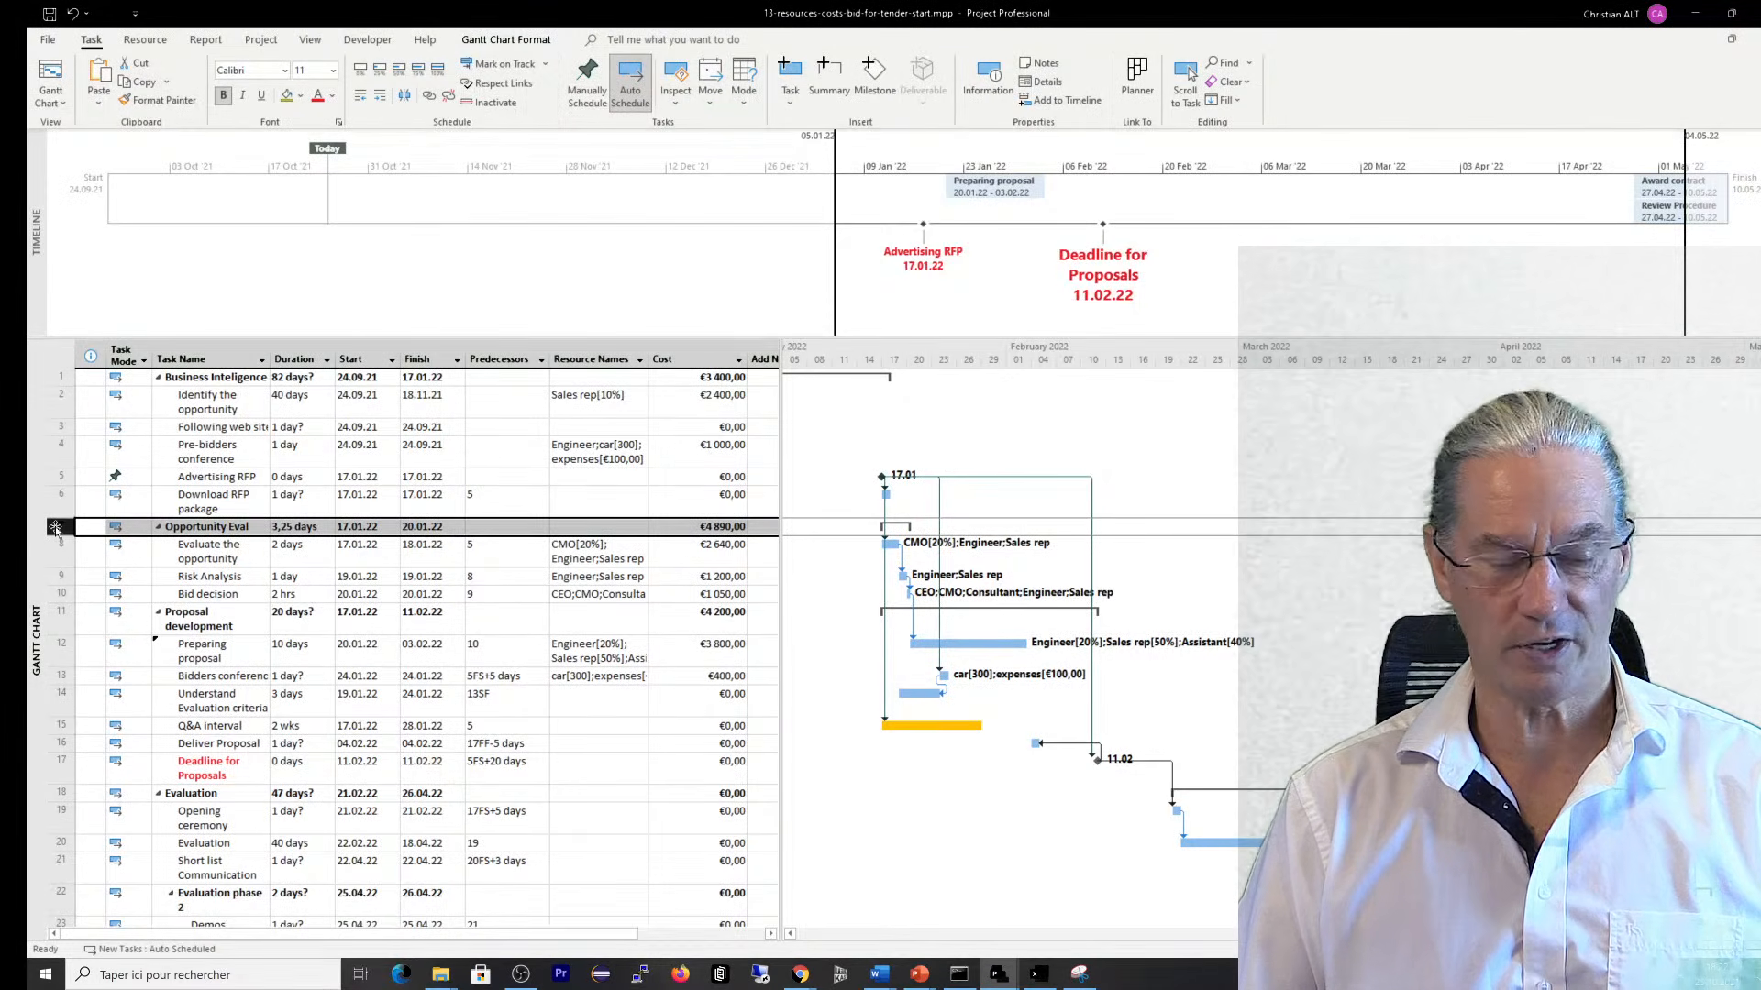
pyautogui.click(57, 377)
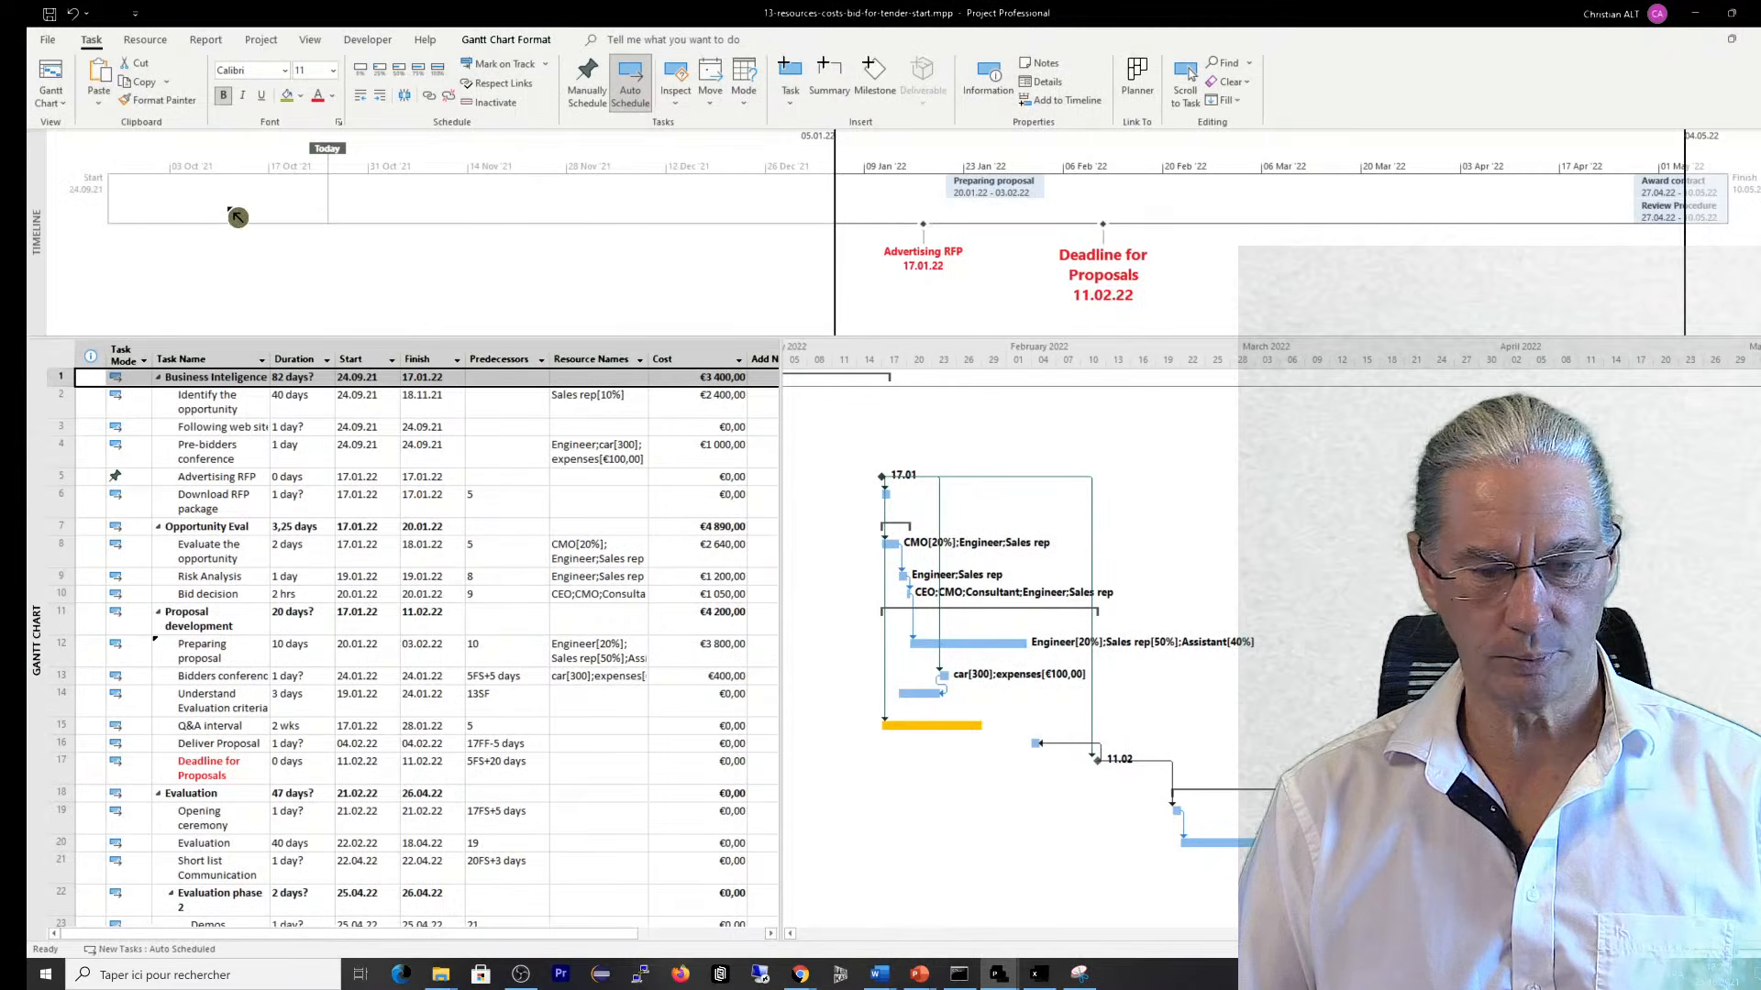
# Find the Show Project Summary Task command with the search "project summary" and display the project summary task
pyautogui.click(621, 38)
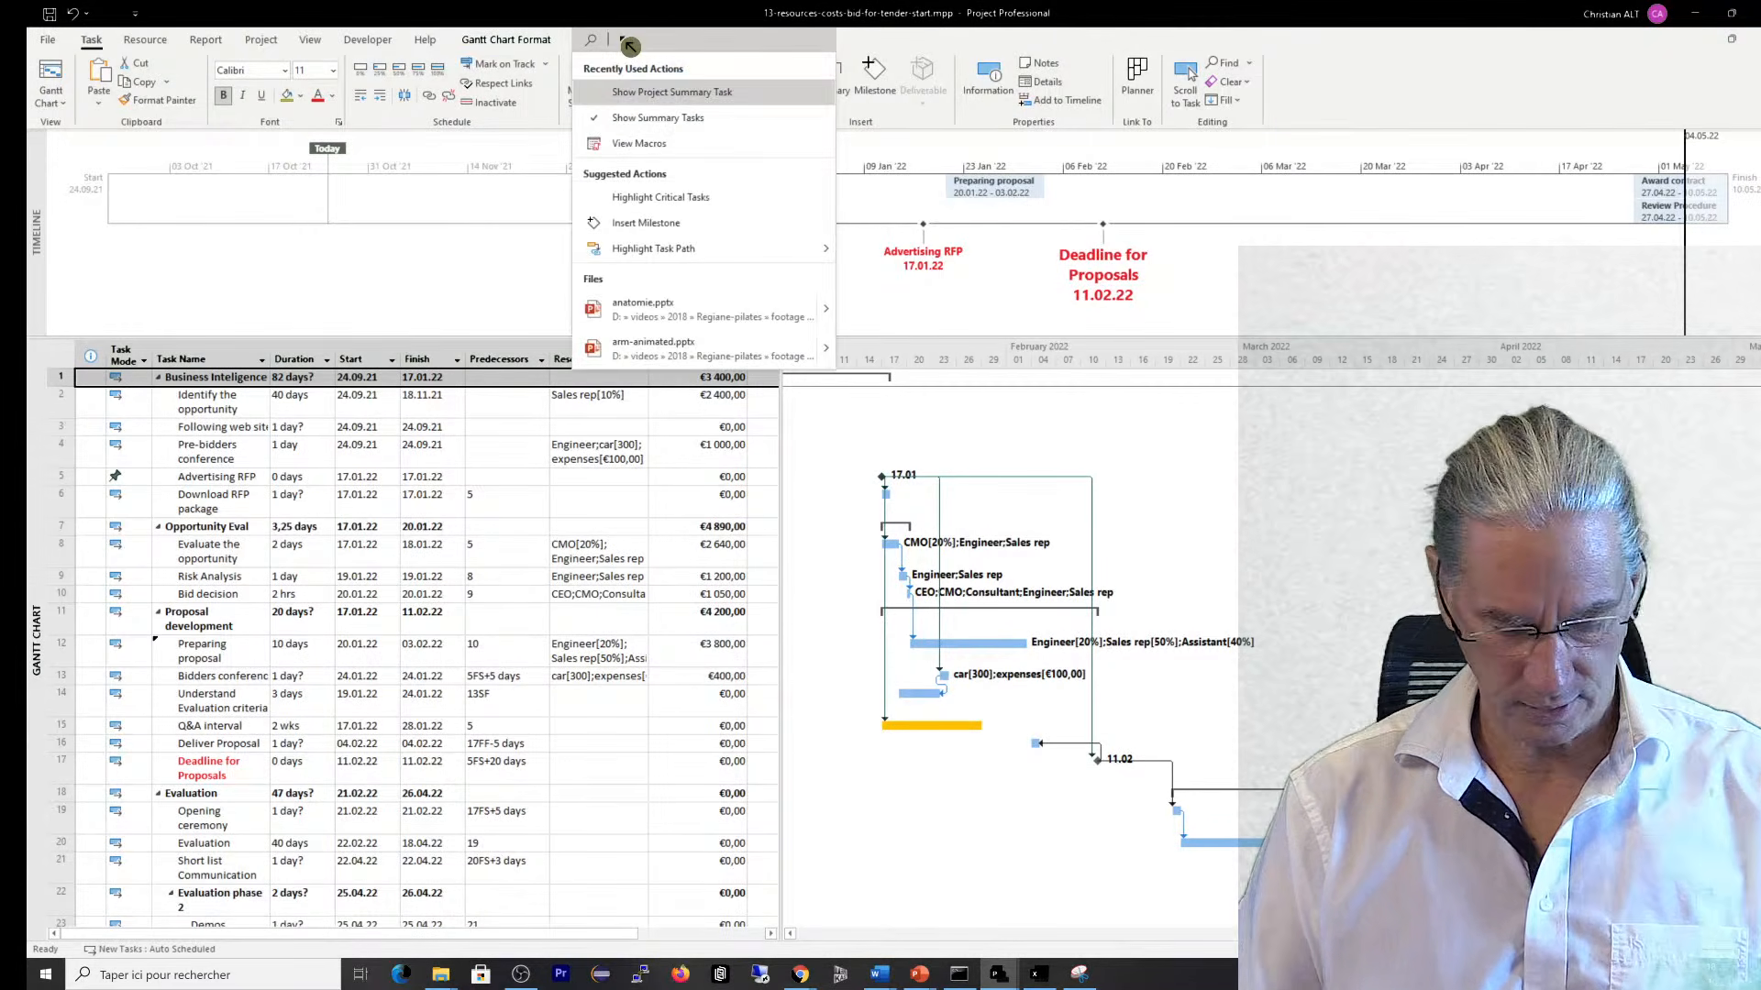
pyautogui.write('projec')
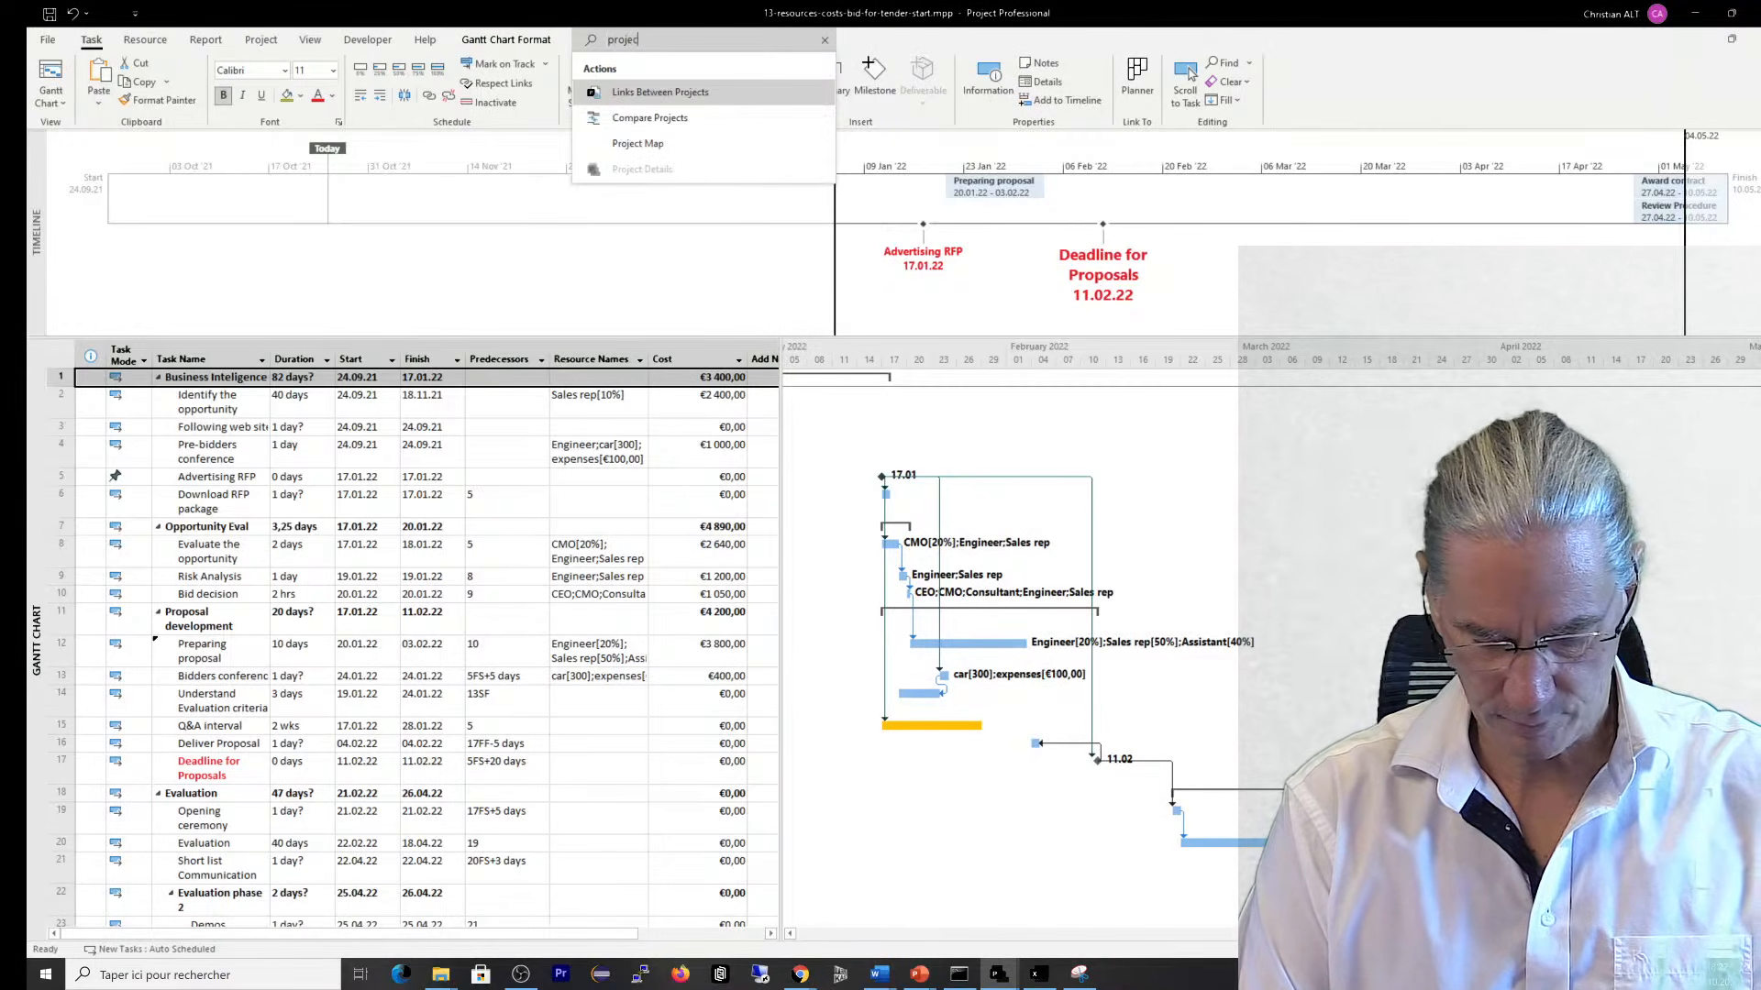
pyautogui.write('t summ')
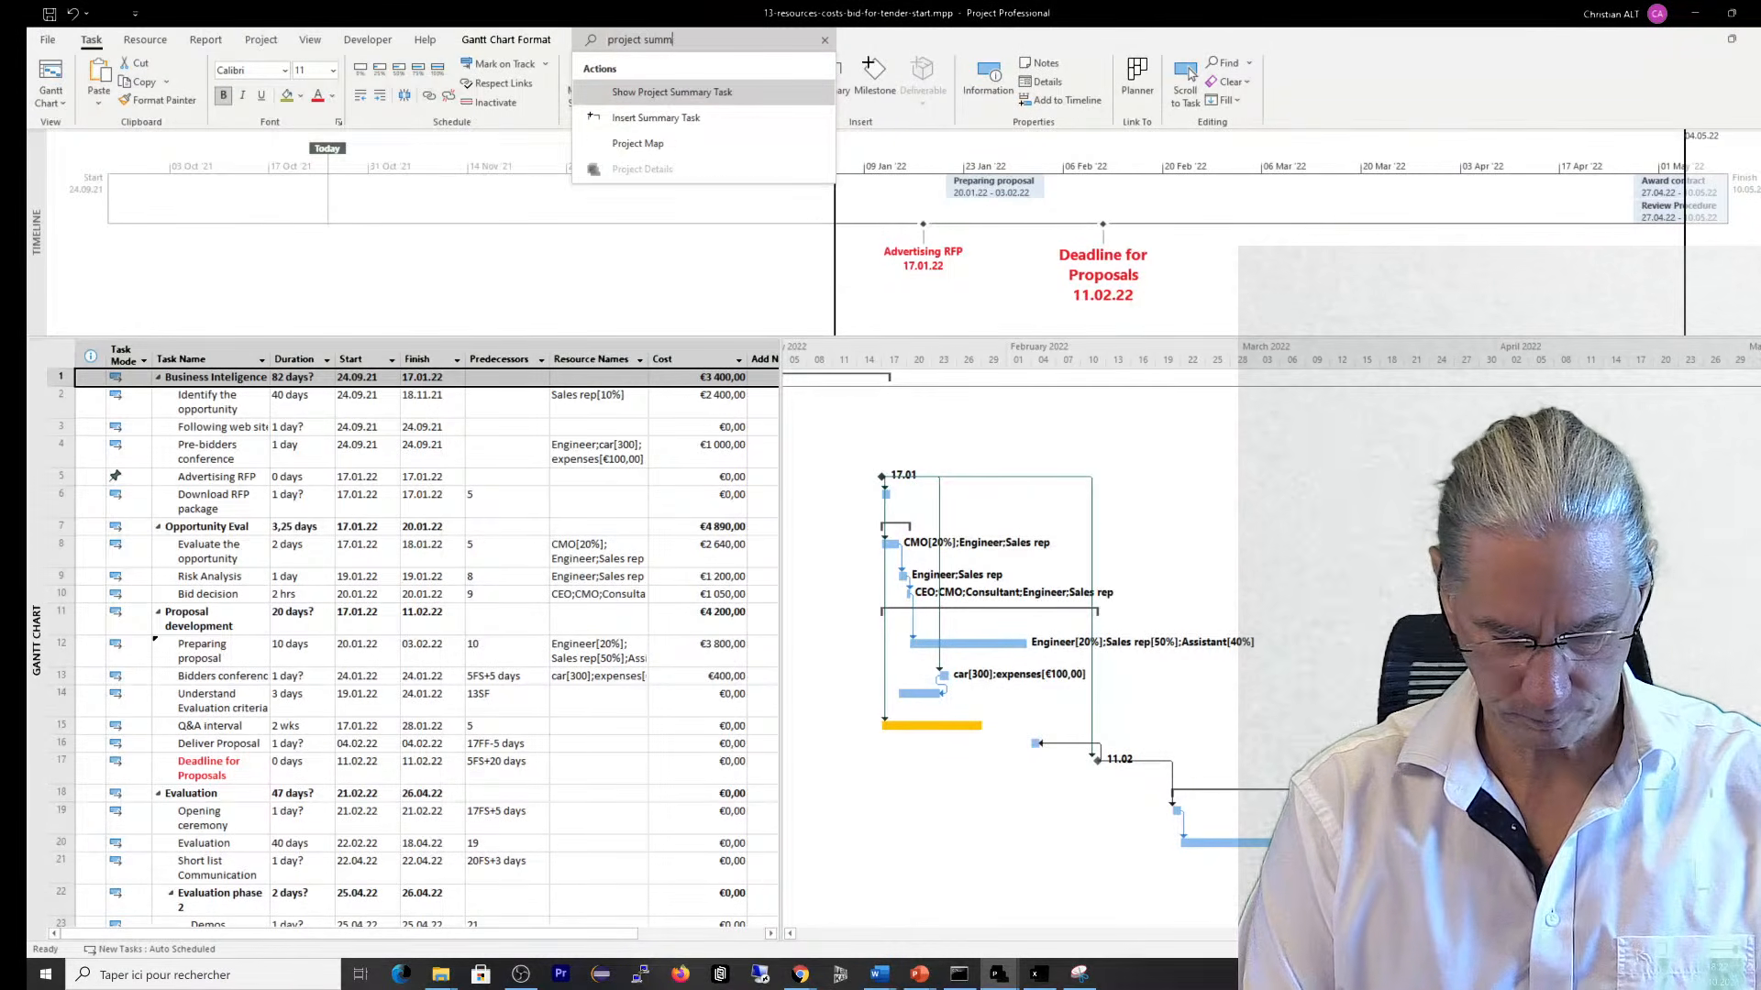
pyautogui.write('ary')
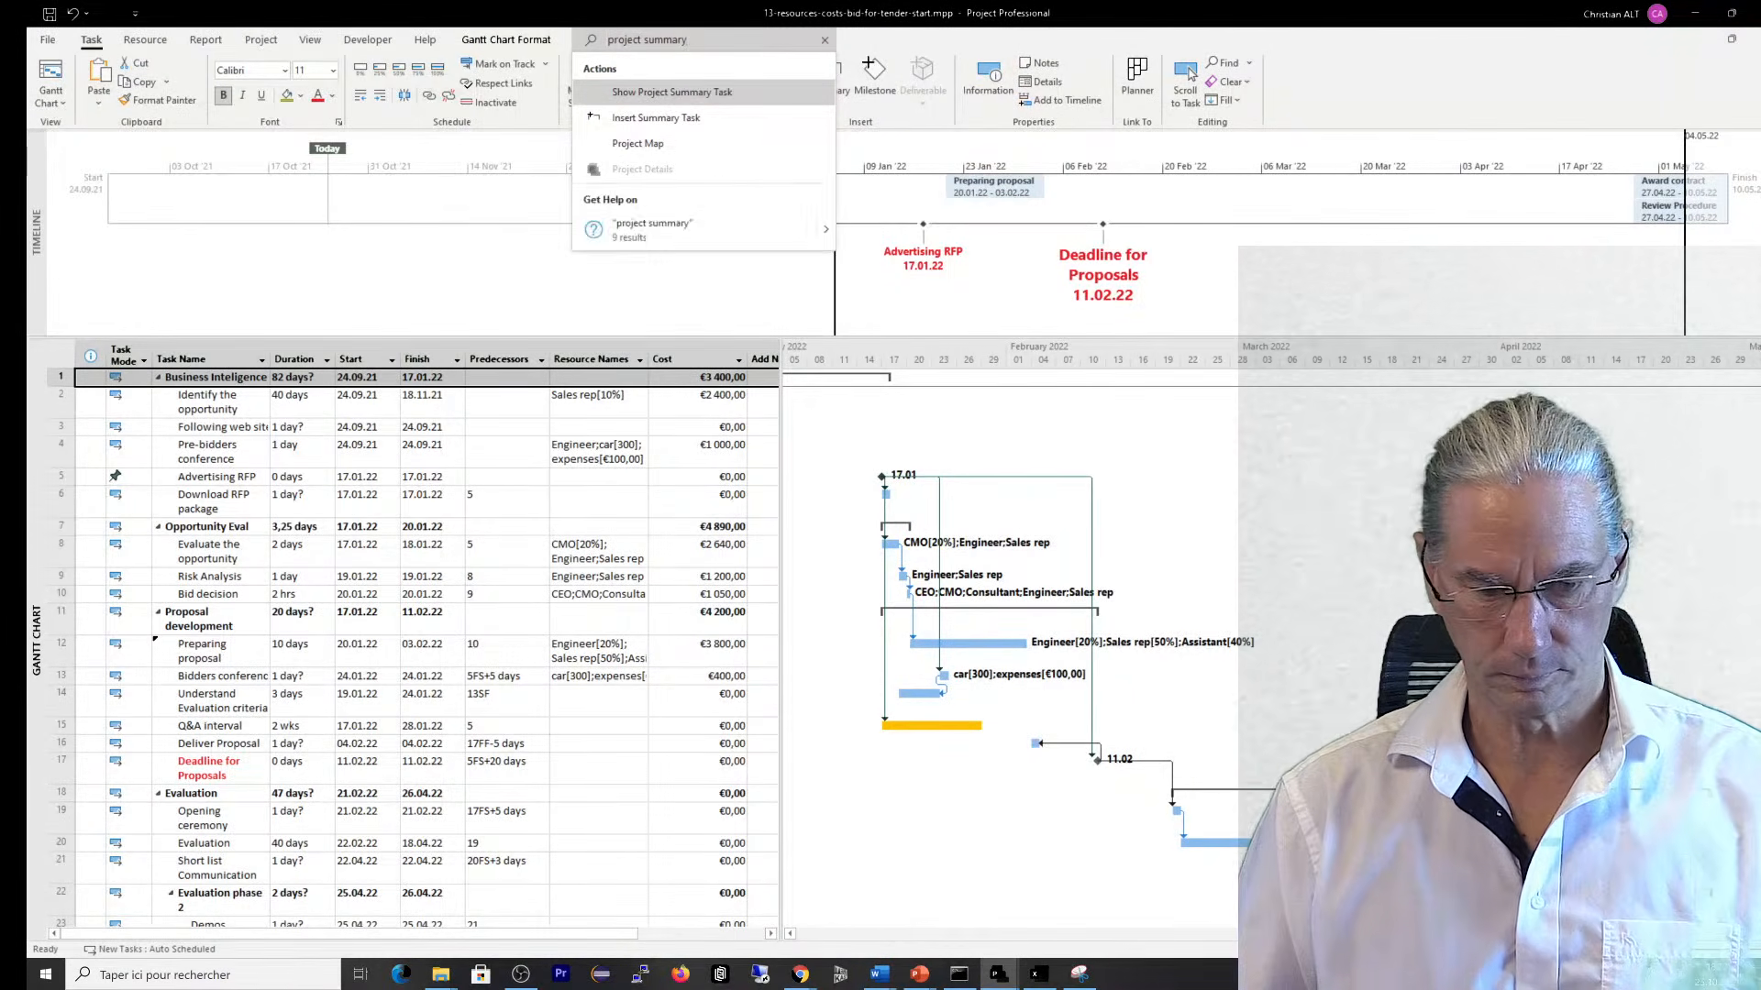
pyautogui.click(697, 95)
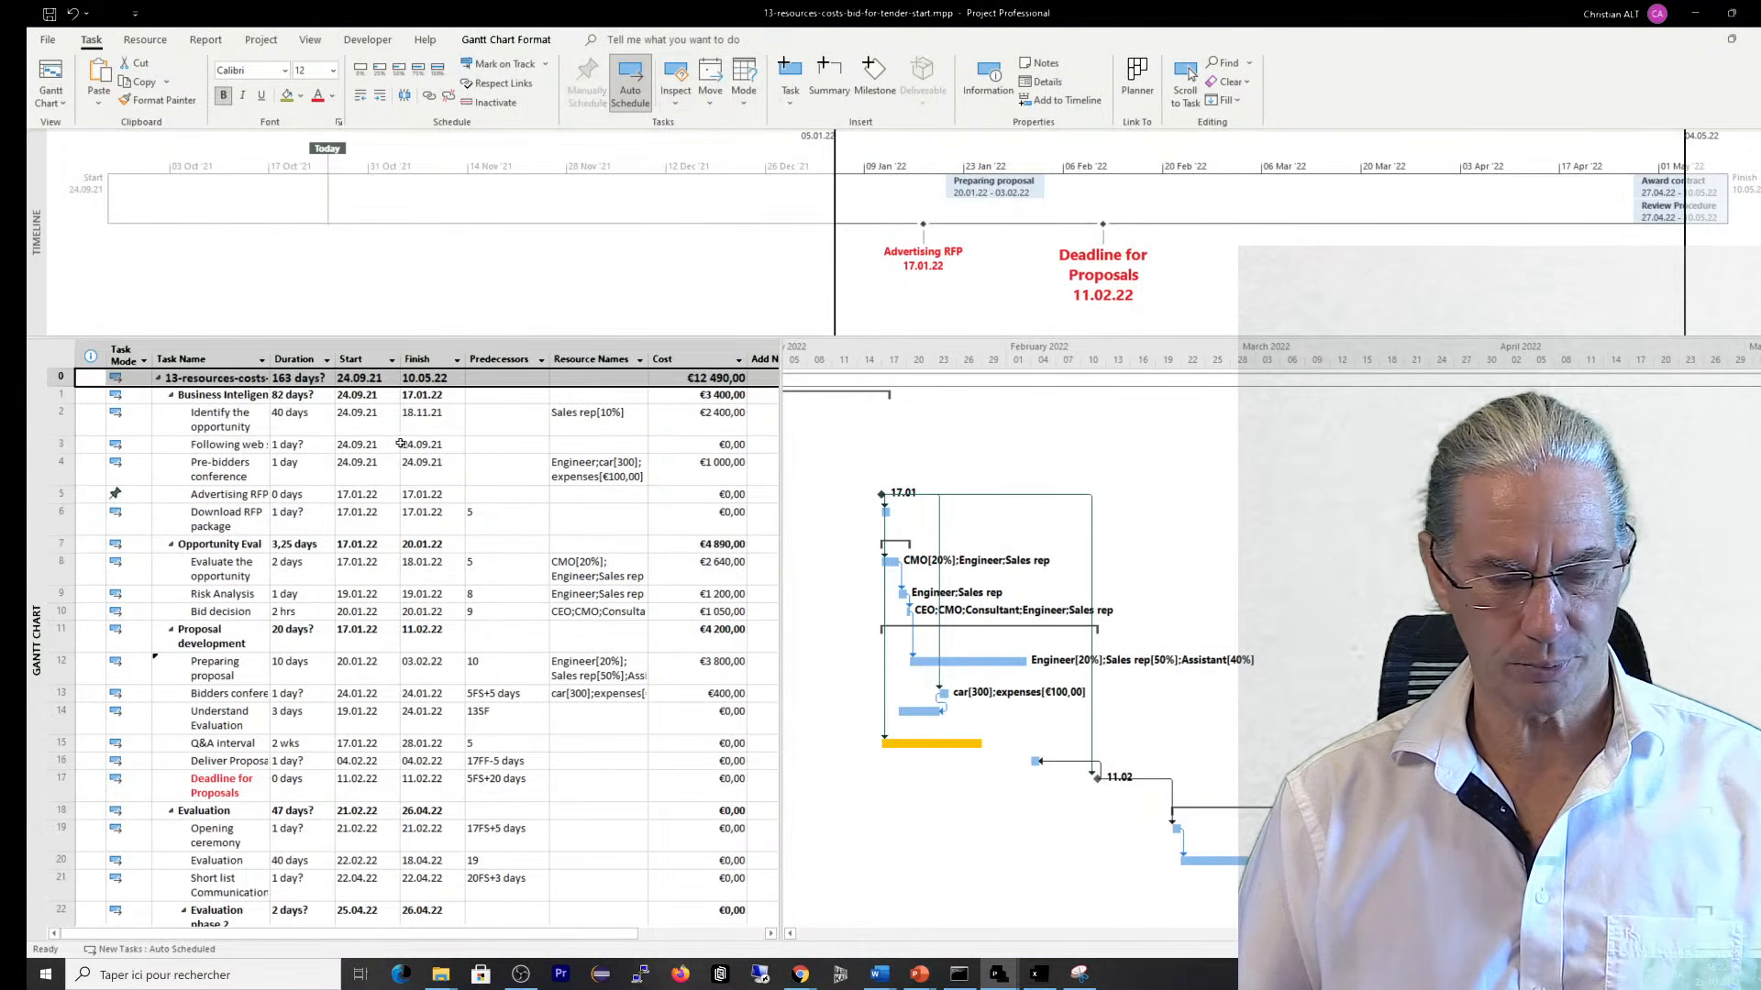
# Rename the project summary task as "Proposal Preparation"
pyautogui.click(247, 381)
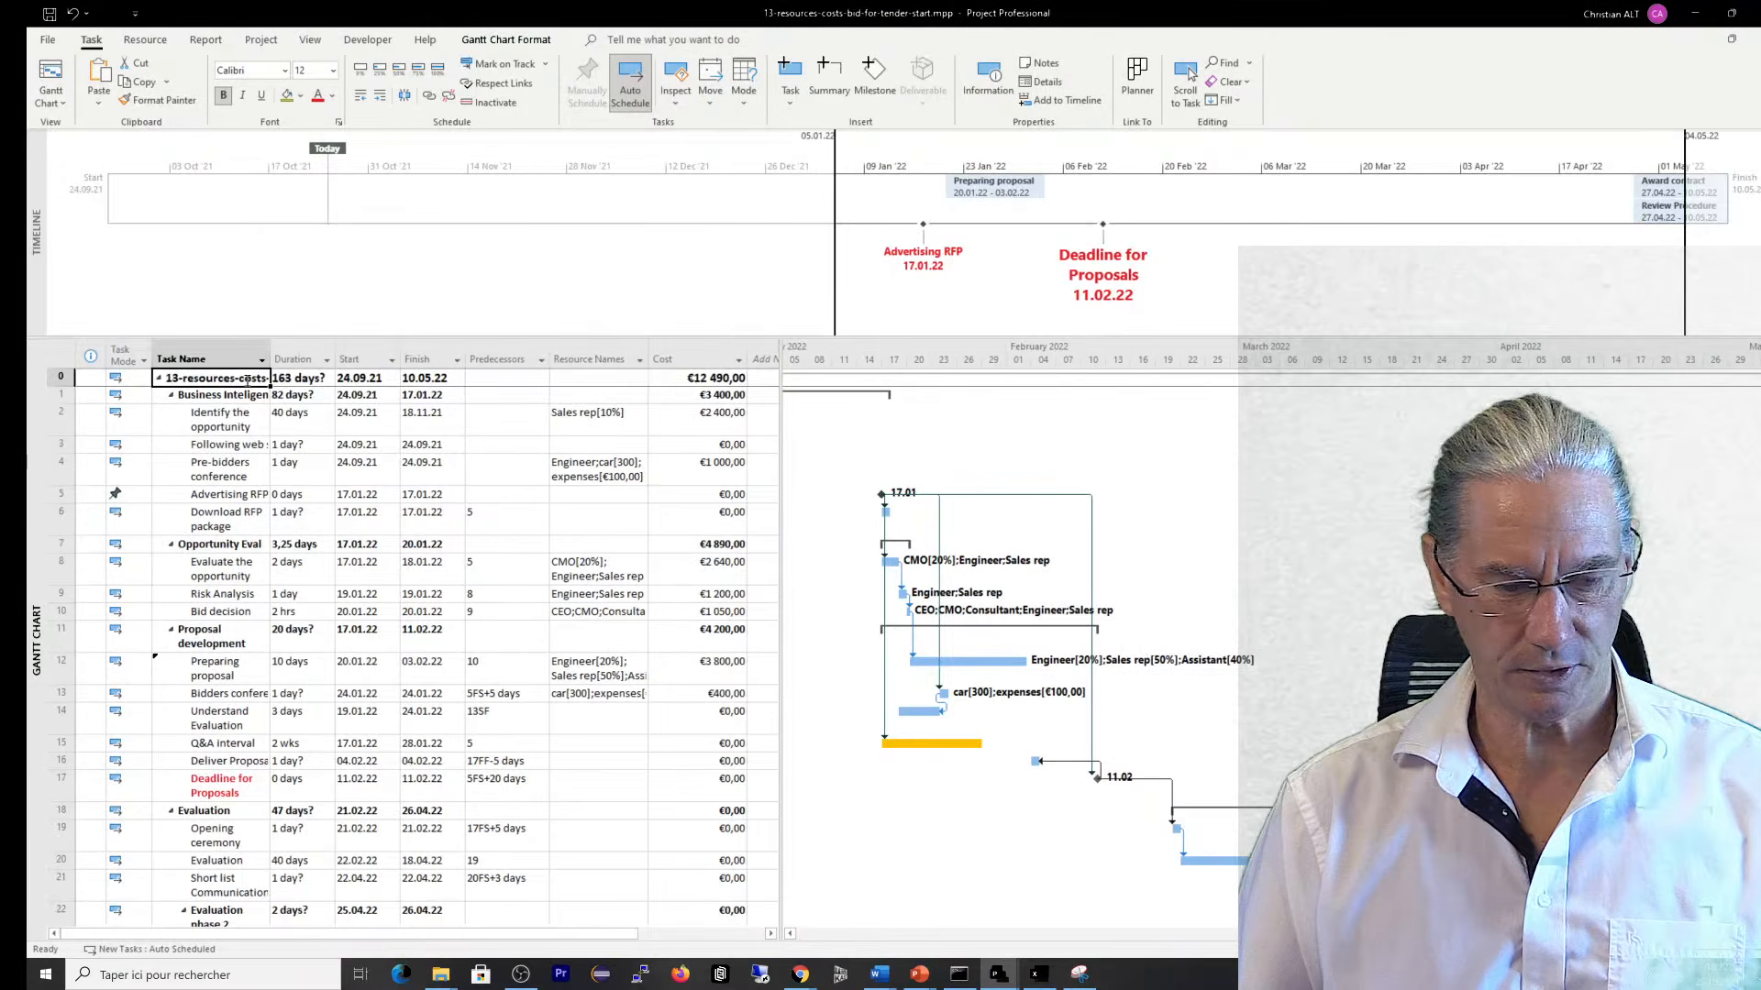
pyautogui.press('BackSpace')
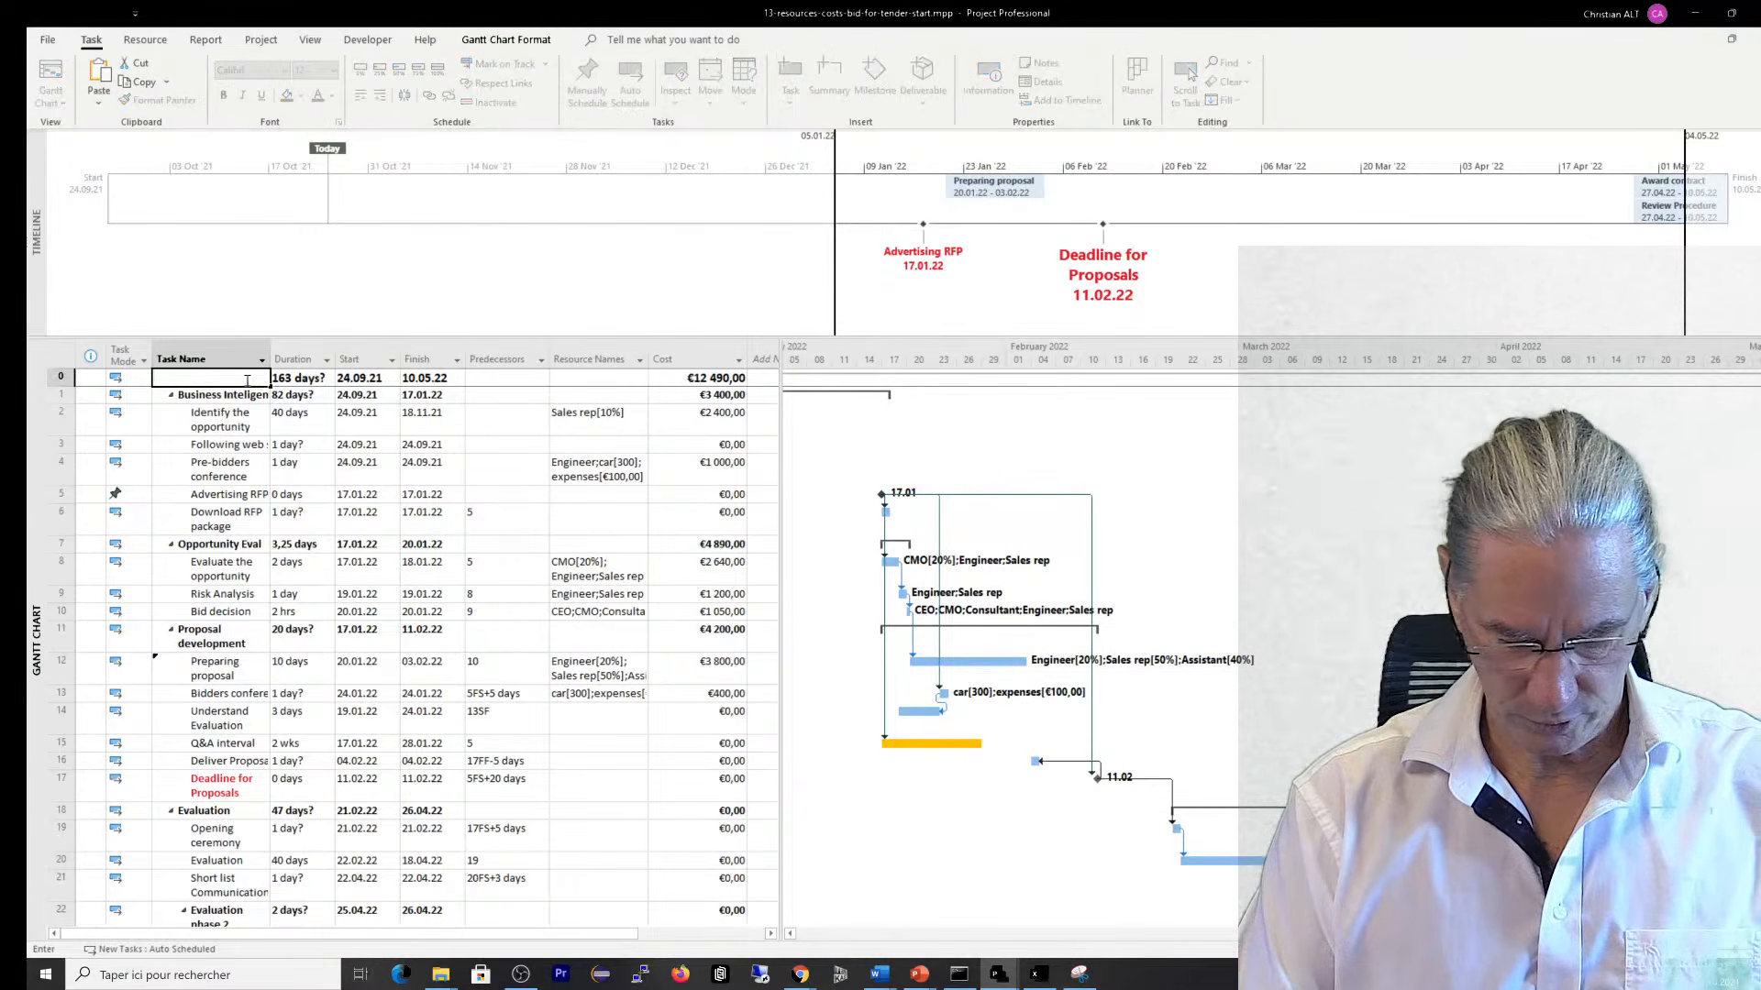
pyautogui.write('Proposal')
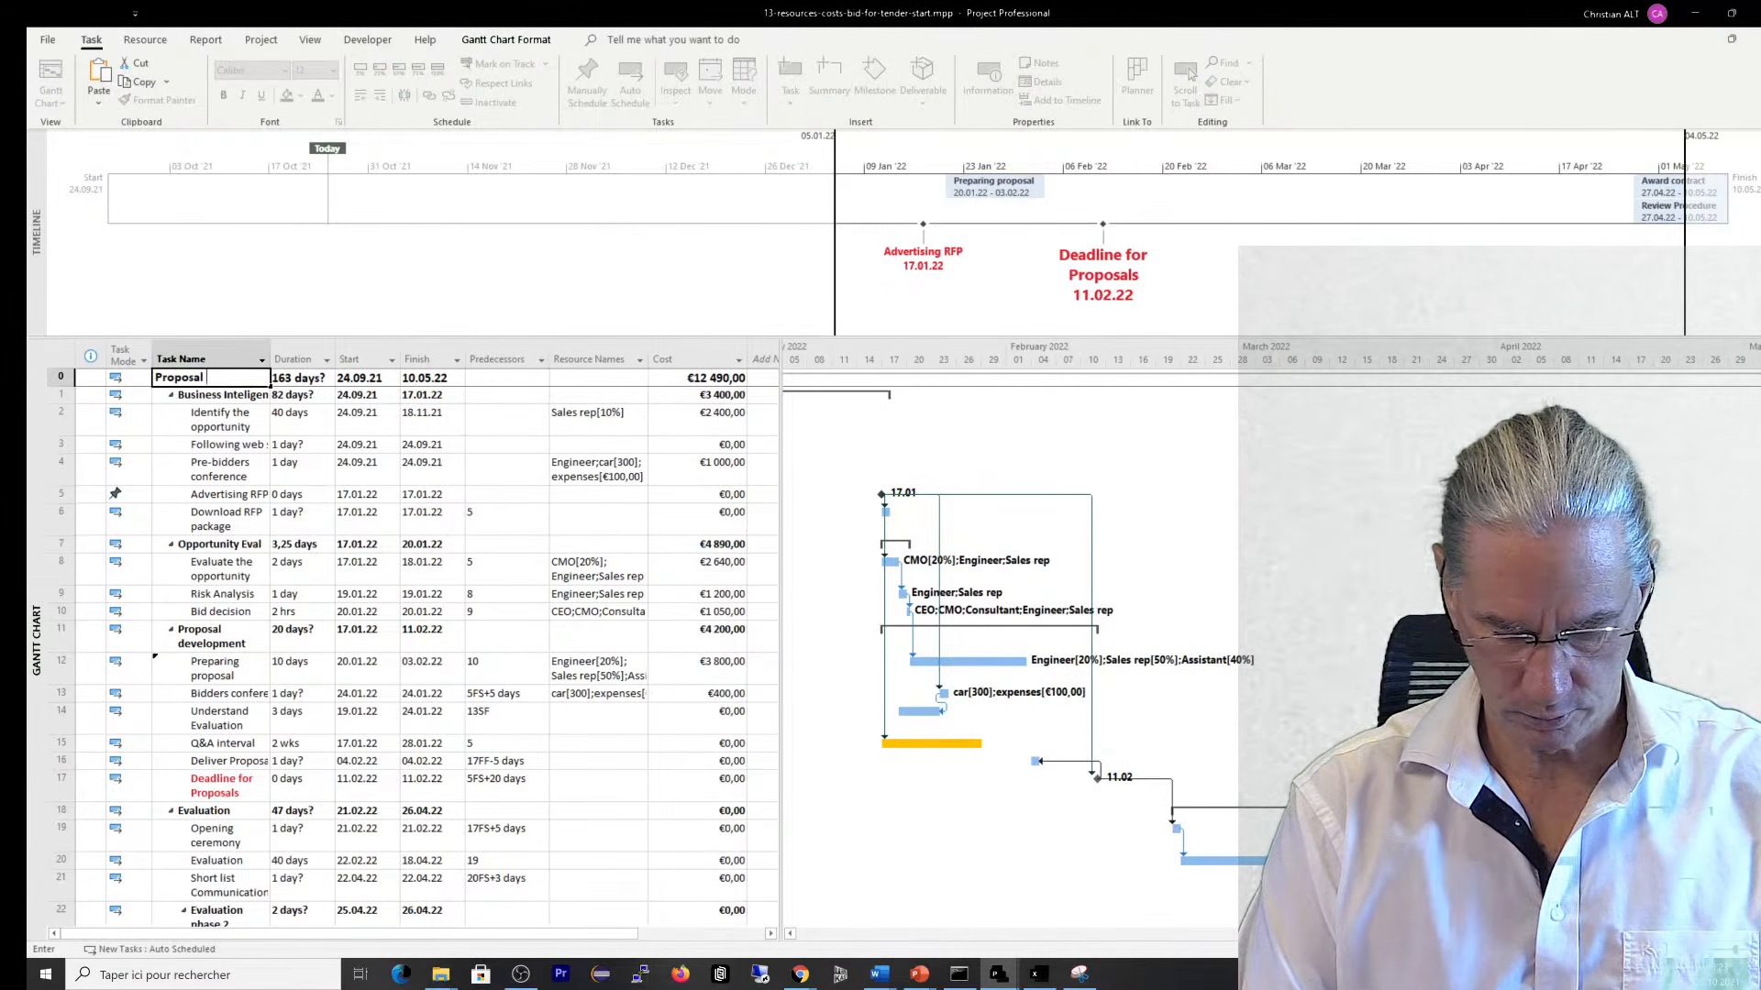
pyautogui.write(' Preparation')
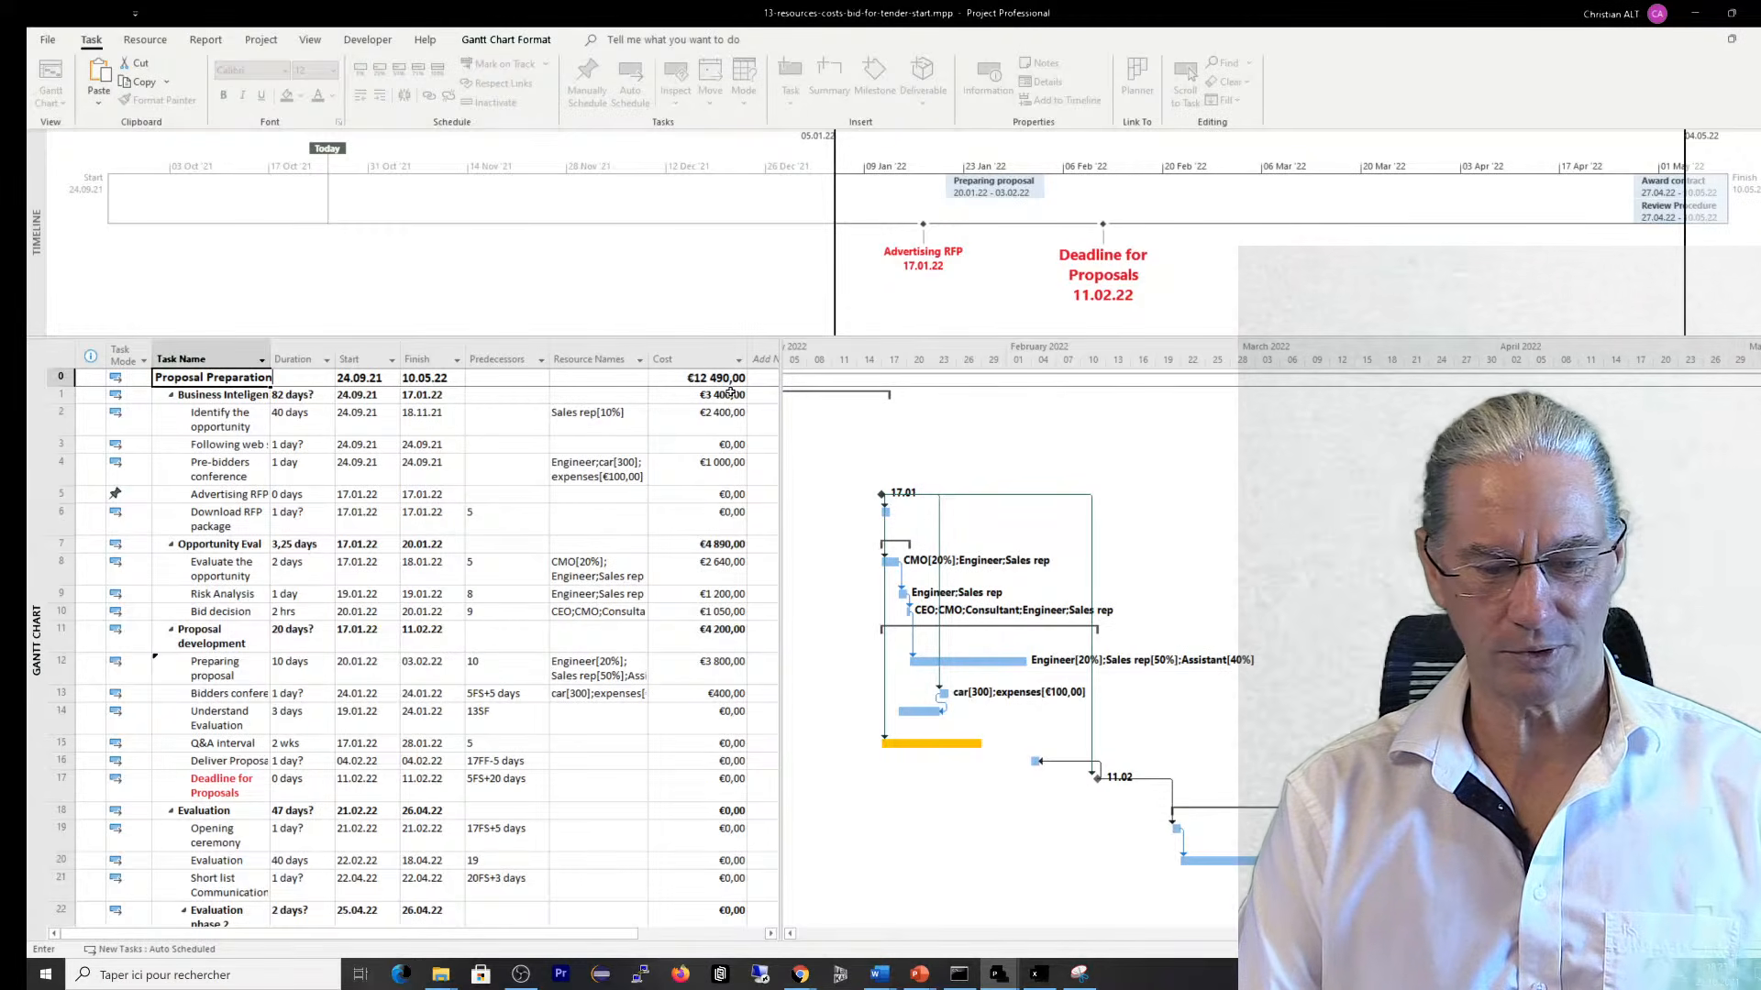
pyautogui.press('Return')
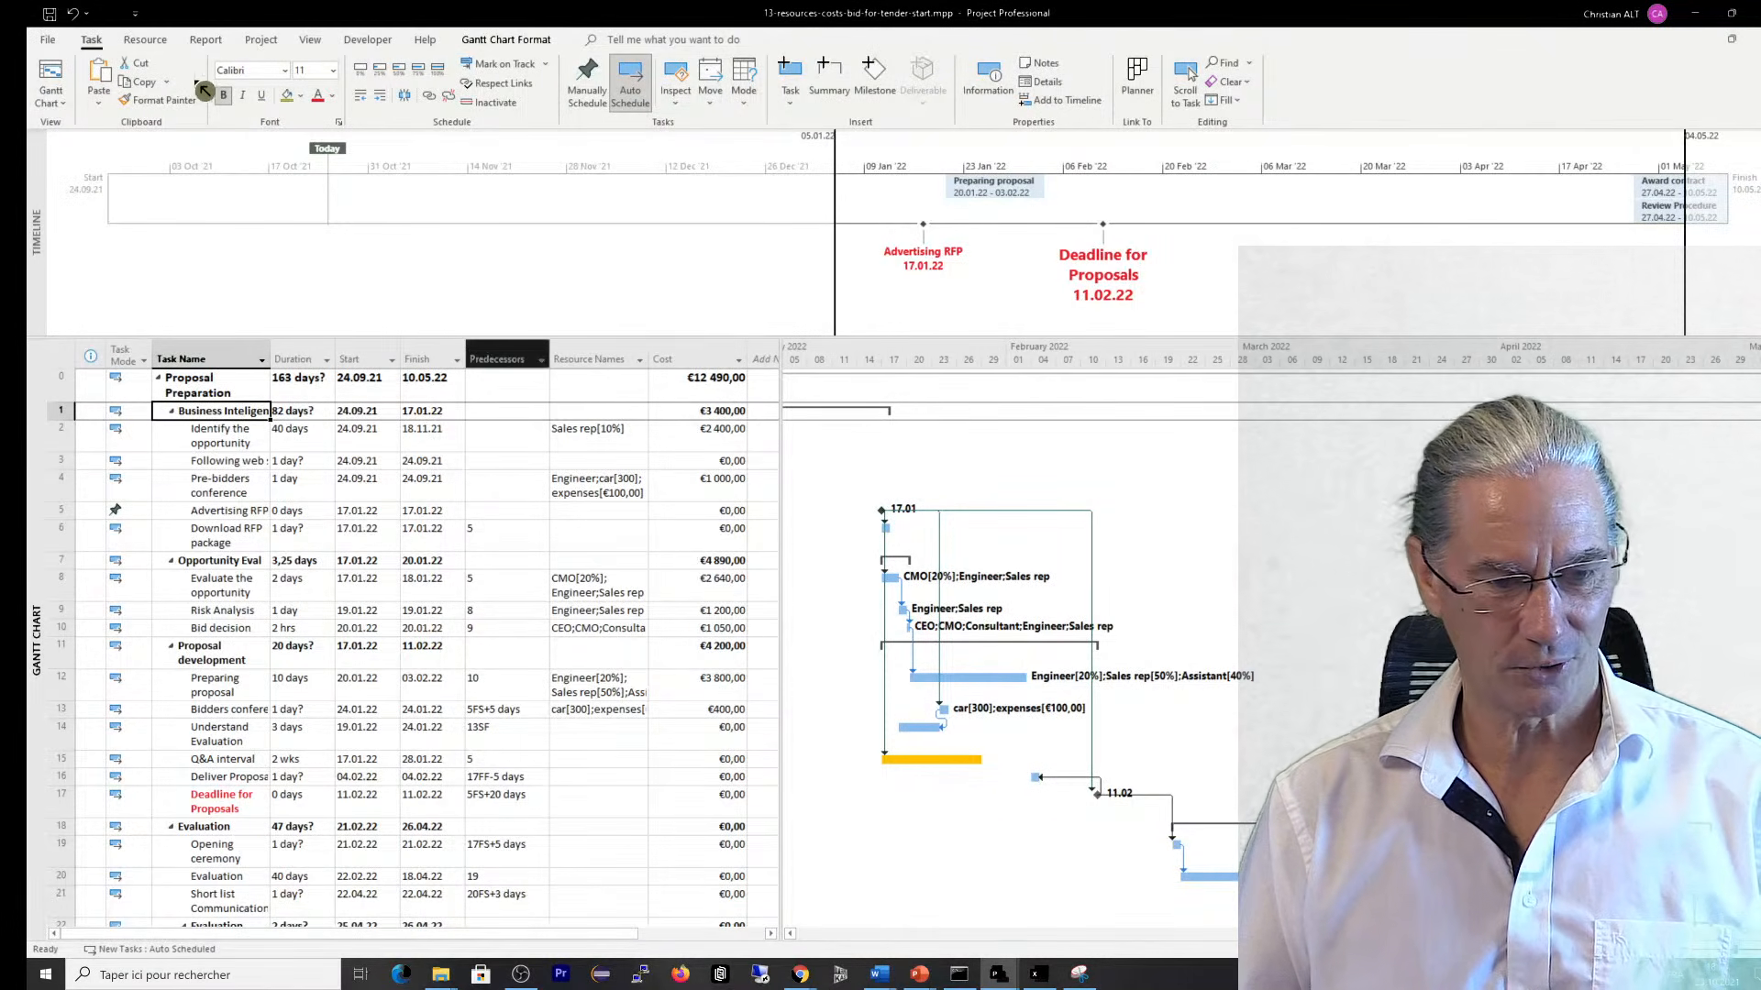
# Open the Cost Overview dashboard report for the project
pyautogui.click(207, 44)
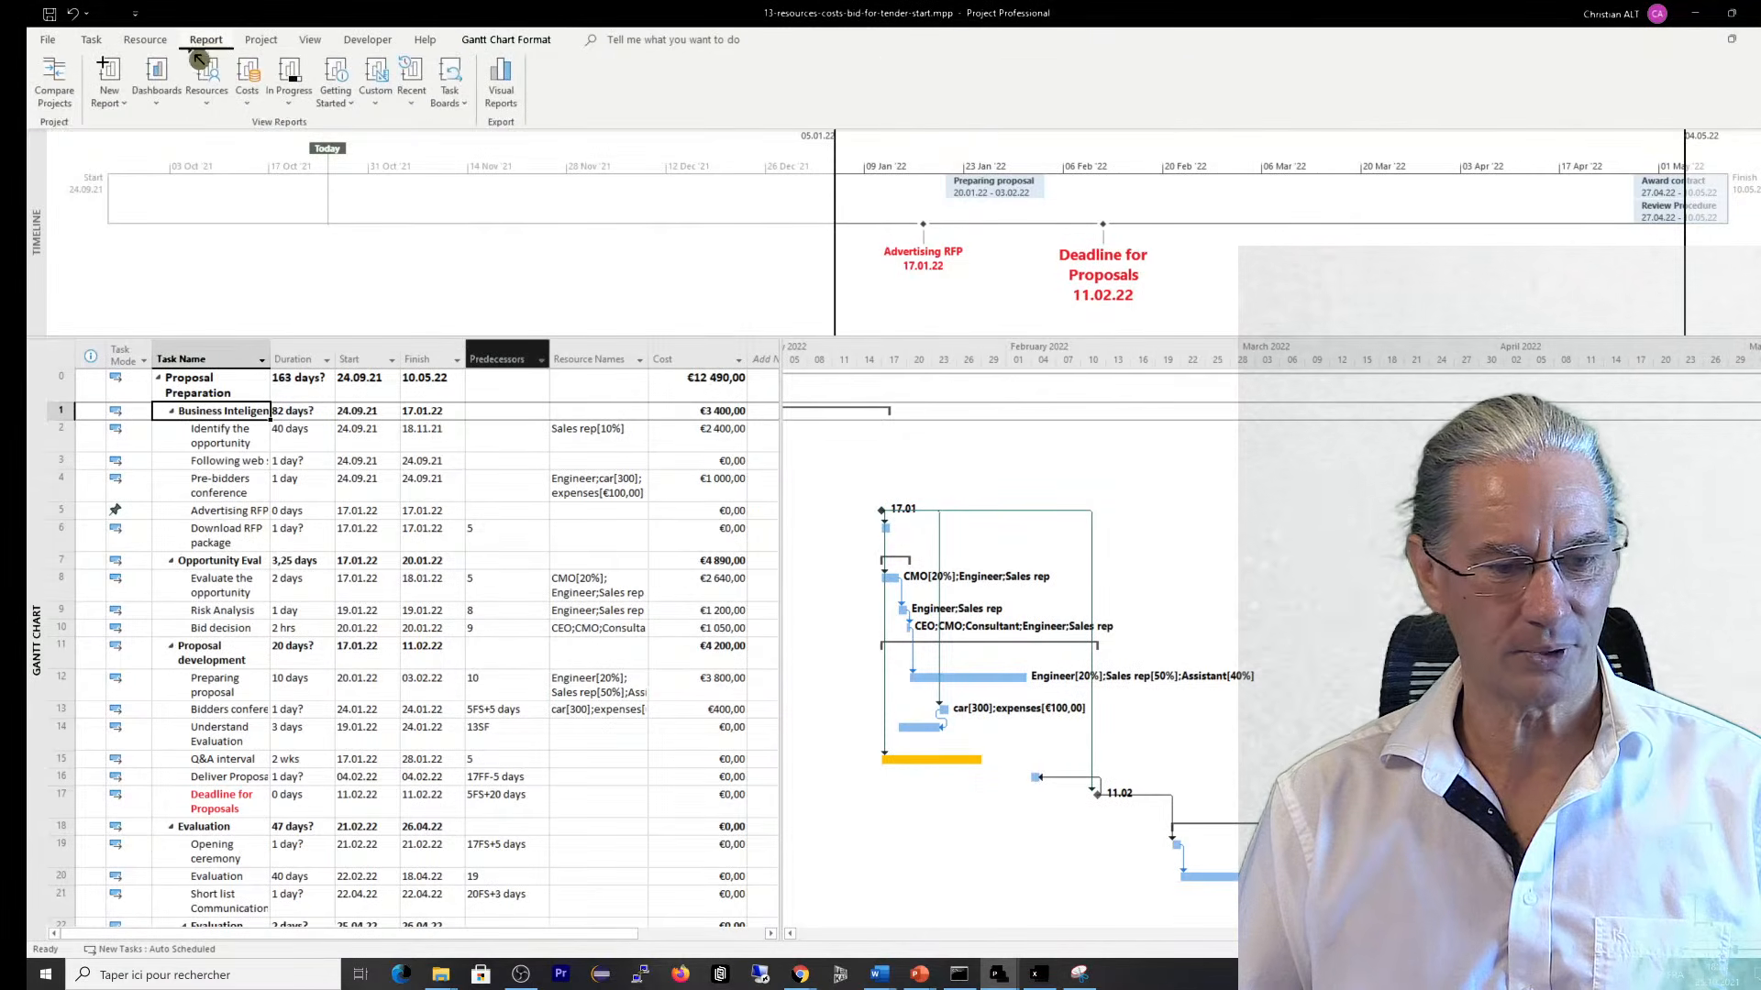
pyautogui.click(162, 107)
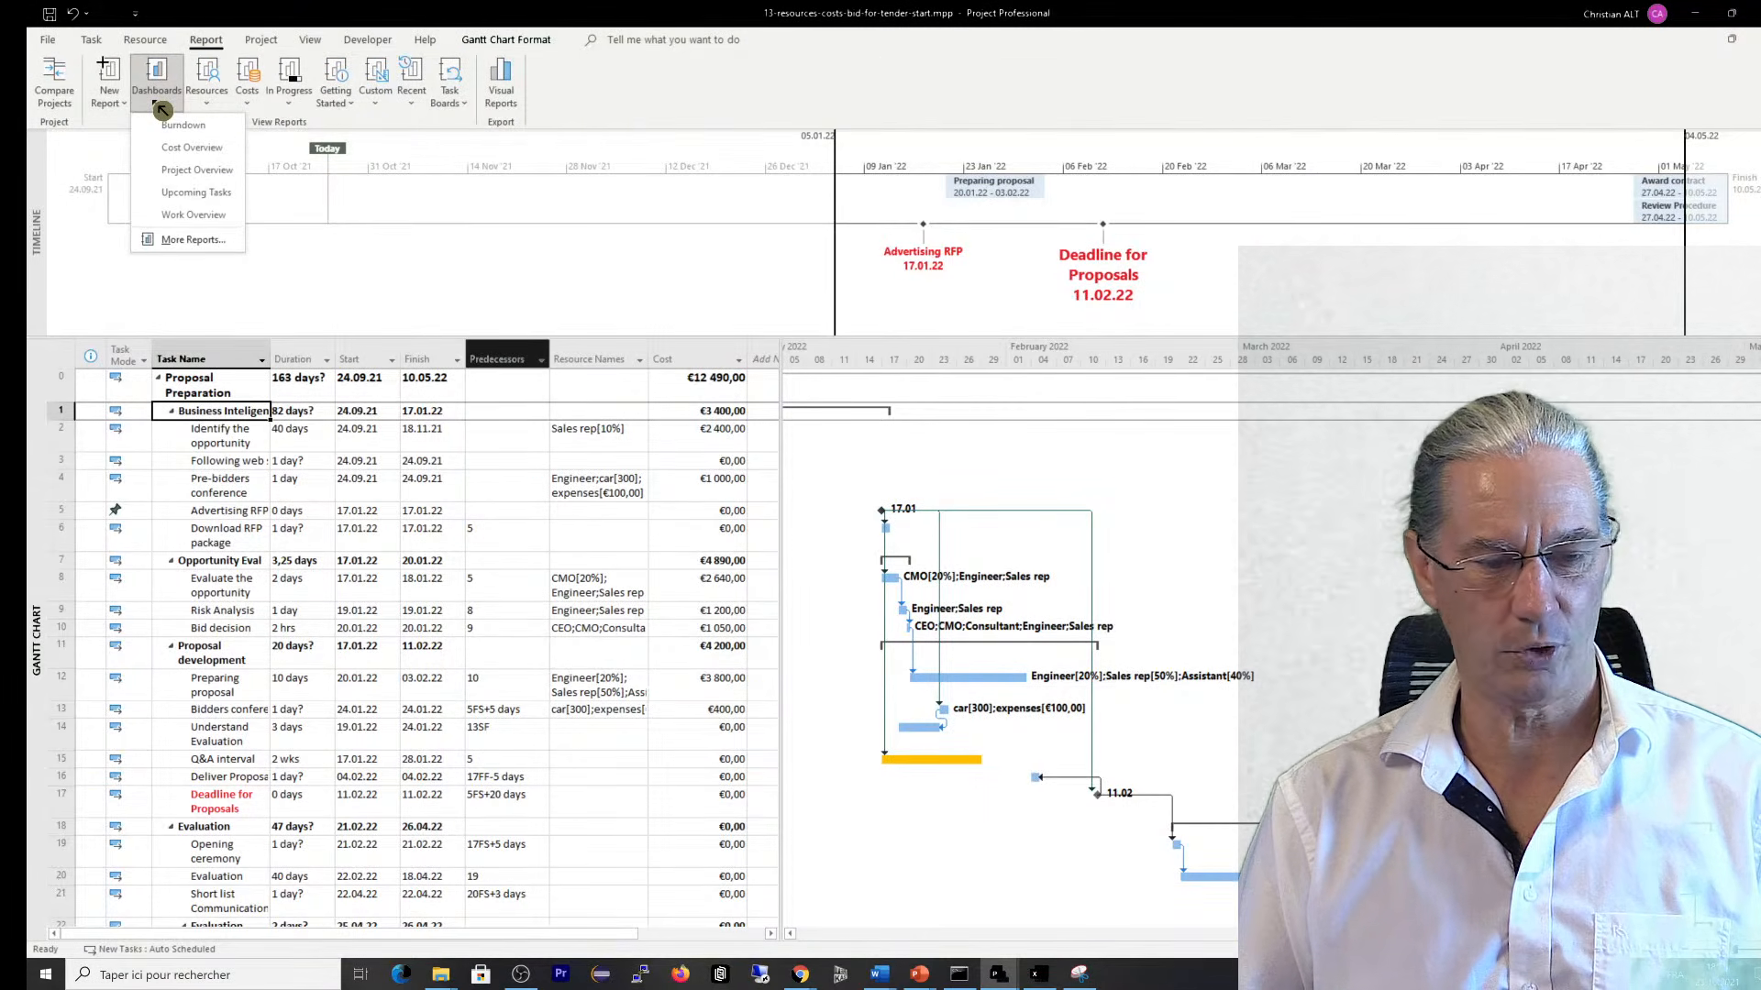
pyautogui.click(189, 148)
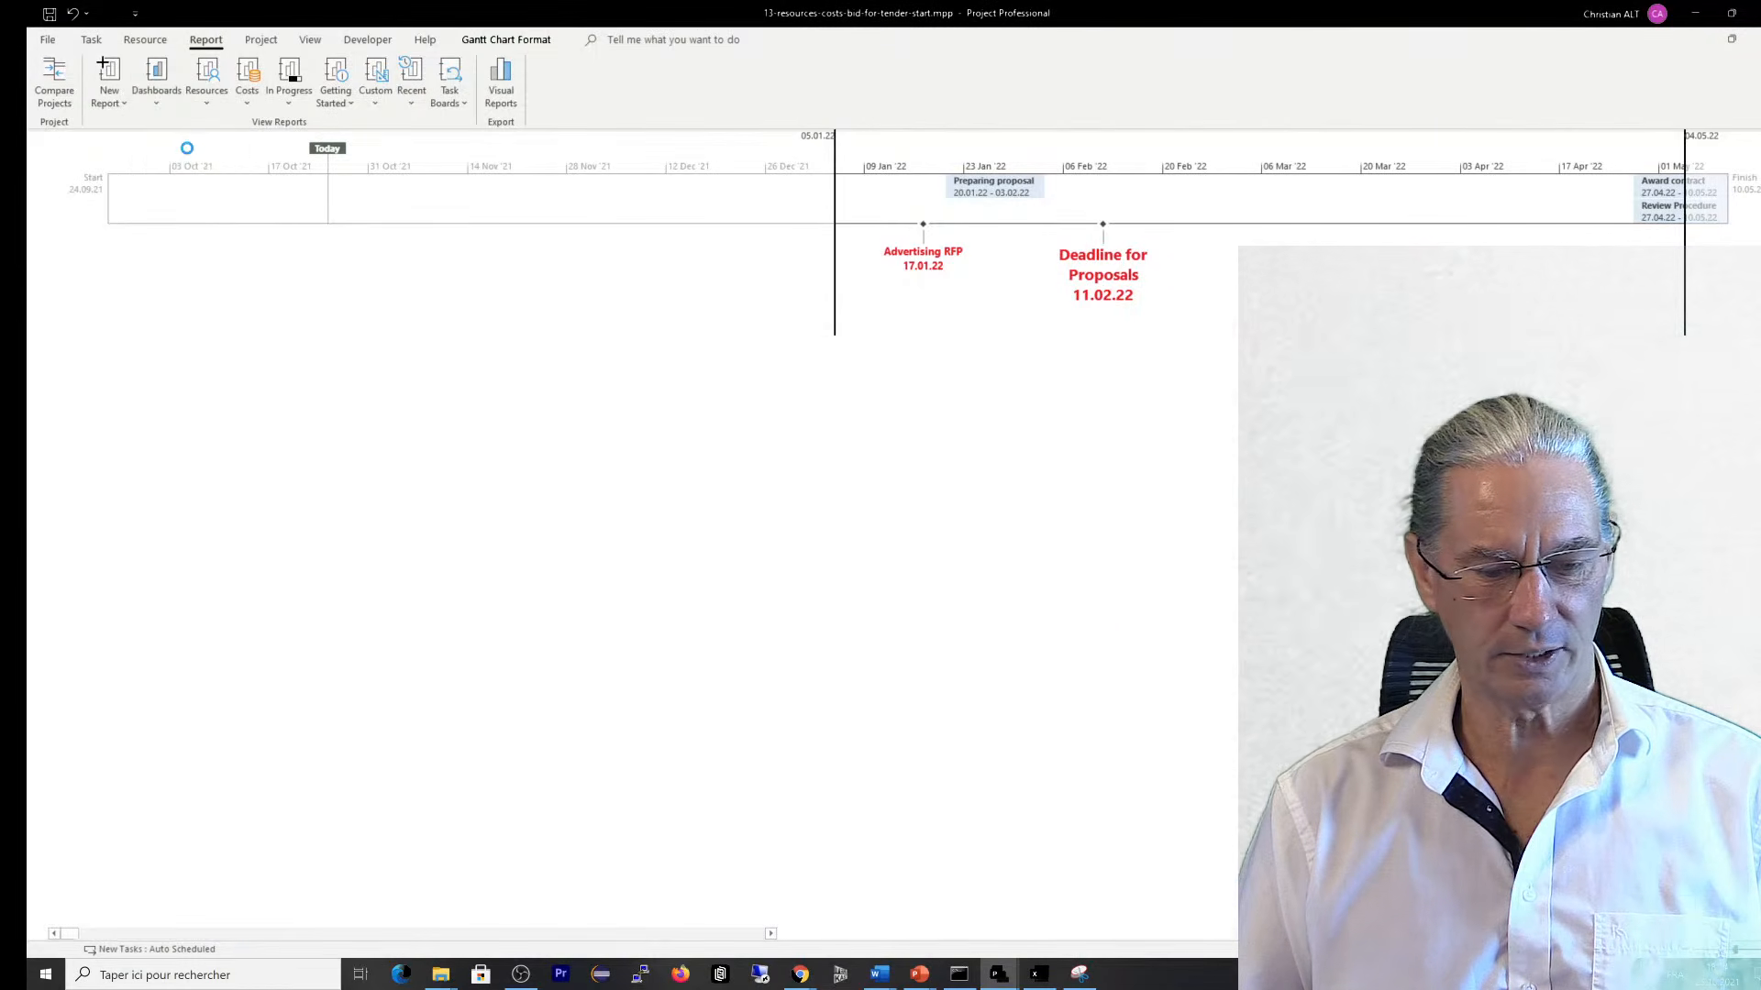